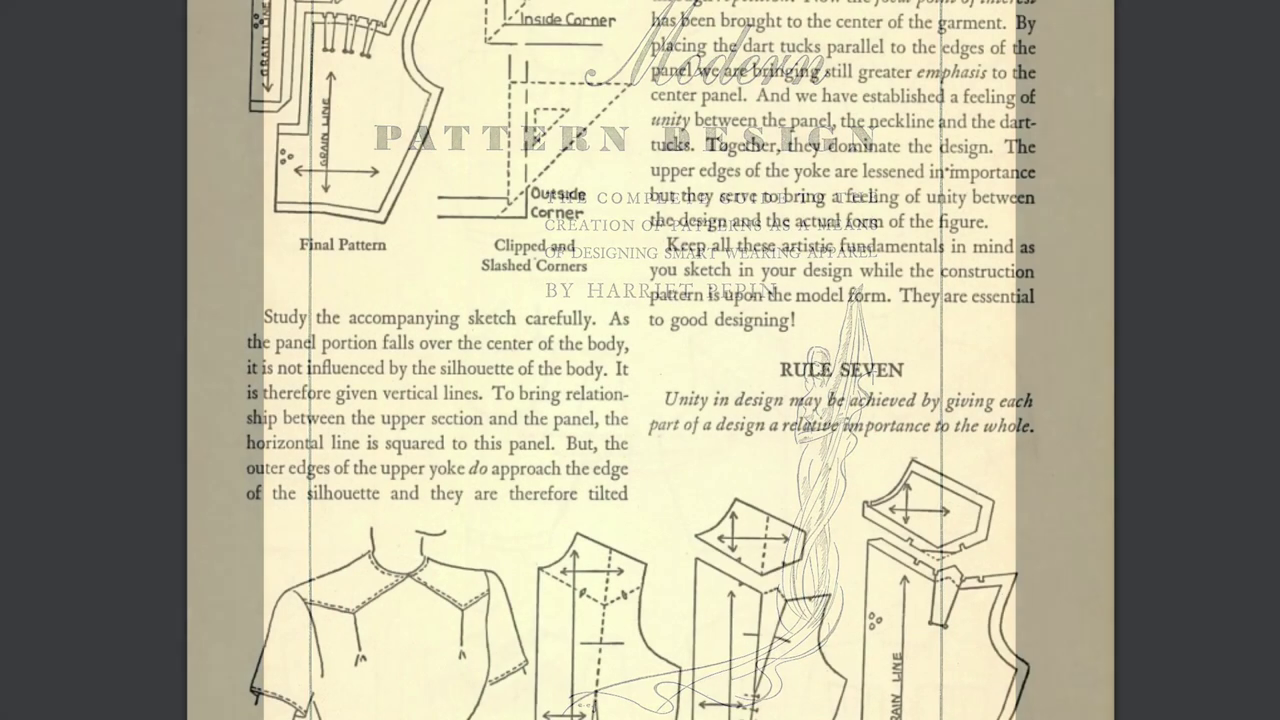
# Look through the pattern designing pages of Modern Pattern Design, covering the yoke, drapery and seam control diagrams and rules
pyautogui.scroll(-10, 640, 360)
pyautogui.scroll(-15, 640, 360)
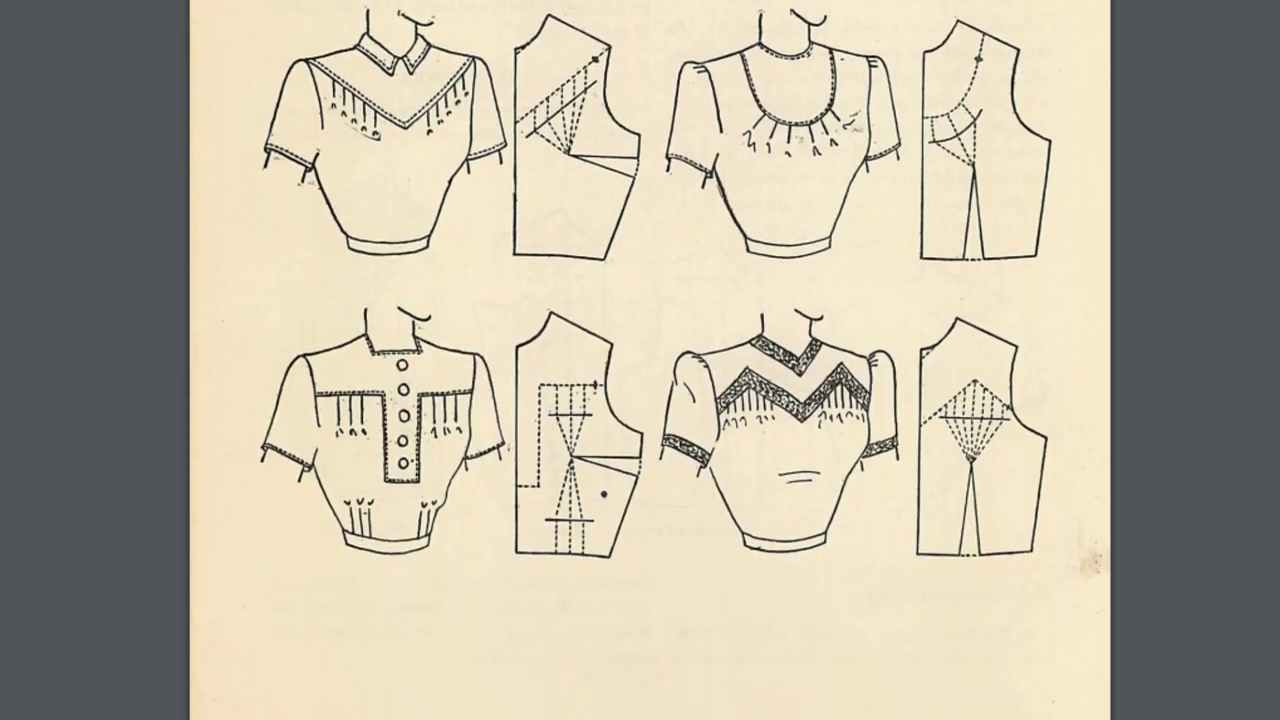
pyautogui.scroll(-15, 640, 360)
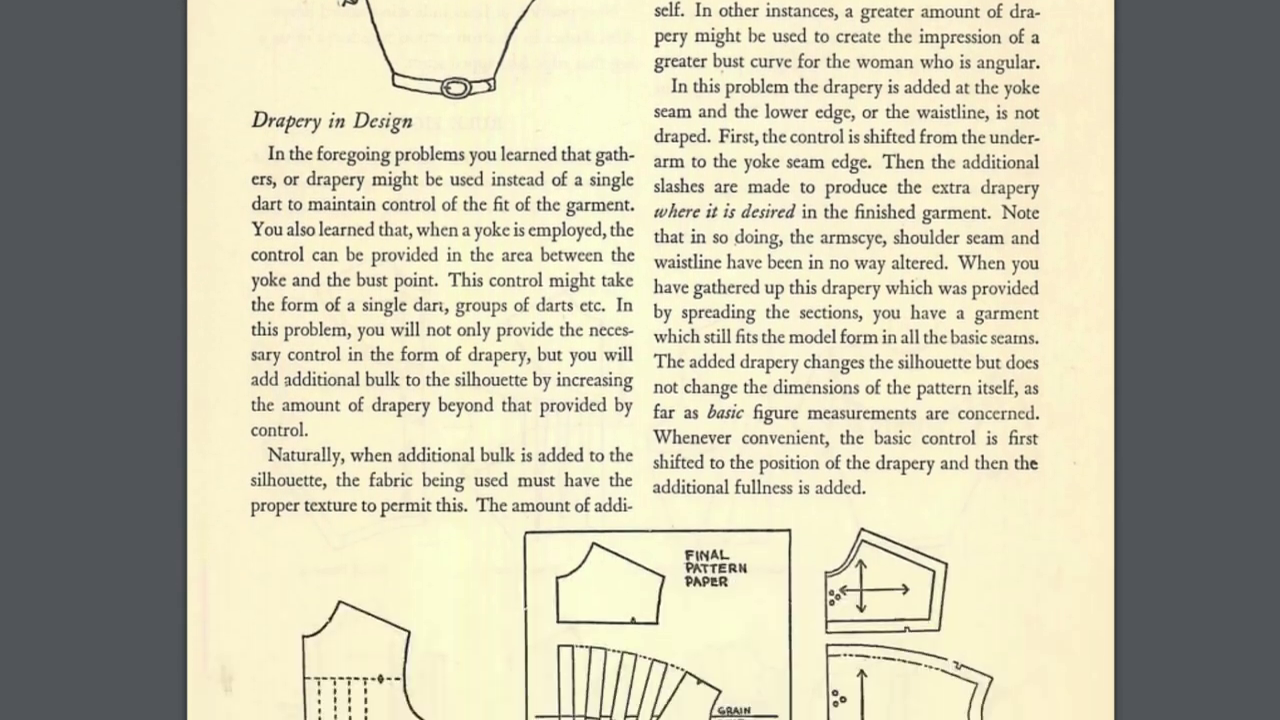
pyautogui.scroll(-15, 640, 360)
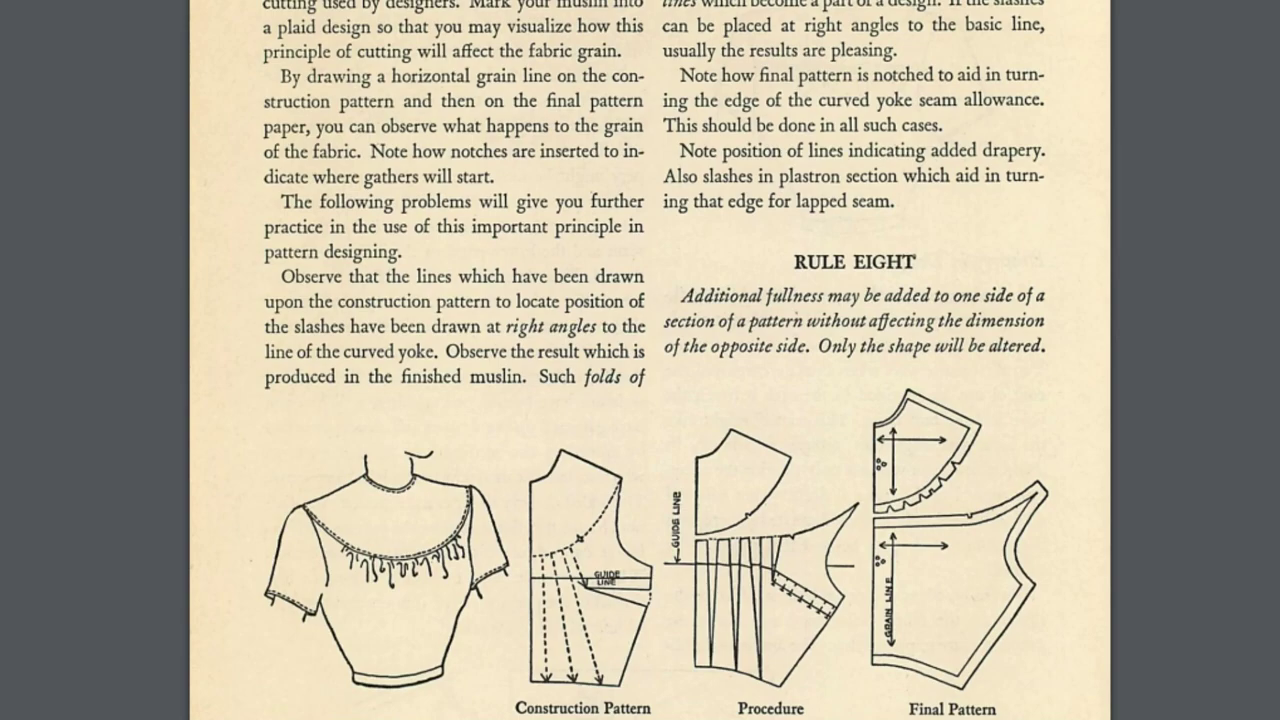
pyautogui.scroll(-15, 640, 360)
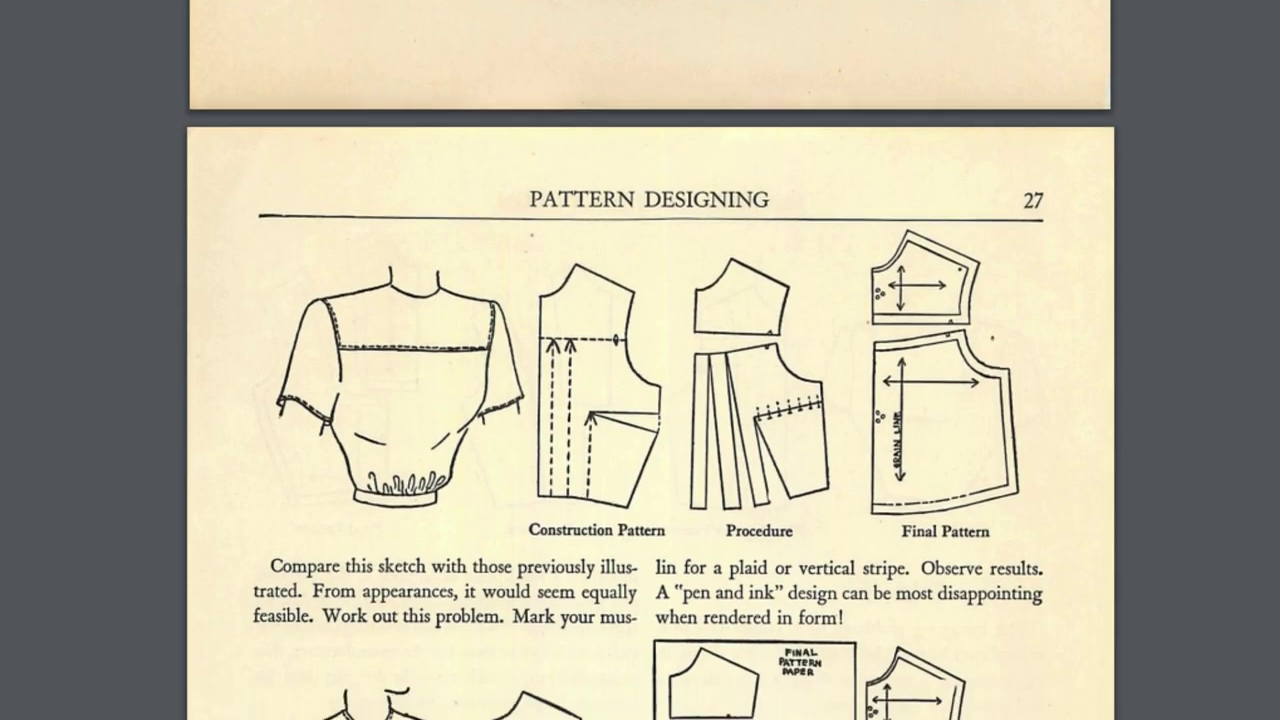
pyautogui.scroll(-15, 640, 360)
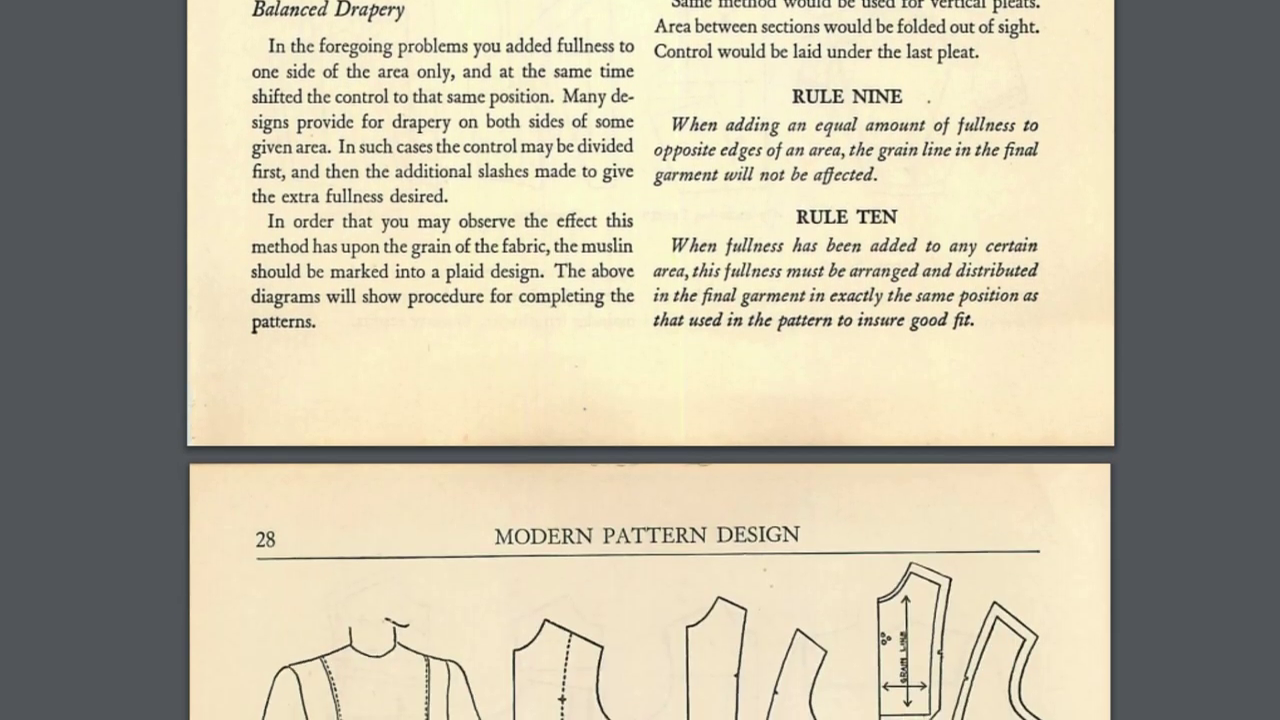
pyautogui.scroll(-12, 640, 360)
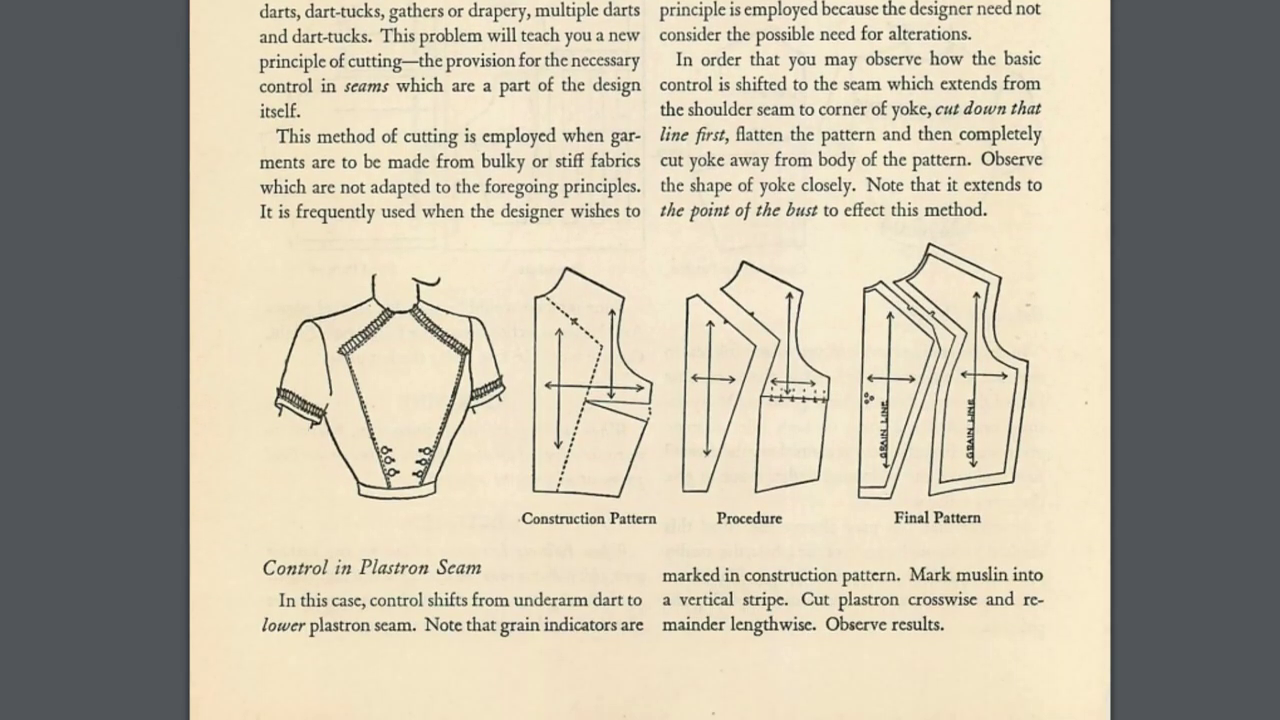
pyautogui.scroll(-12, 640, 360)
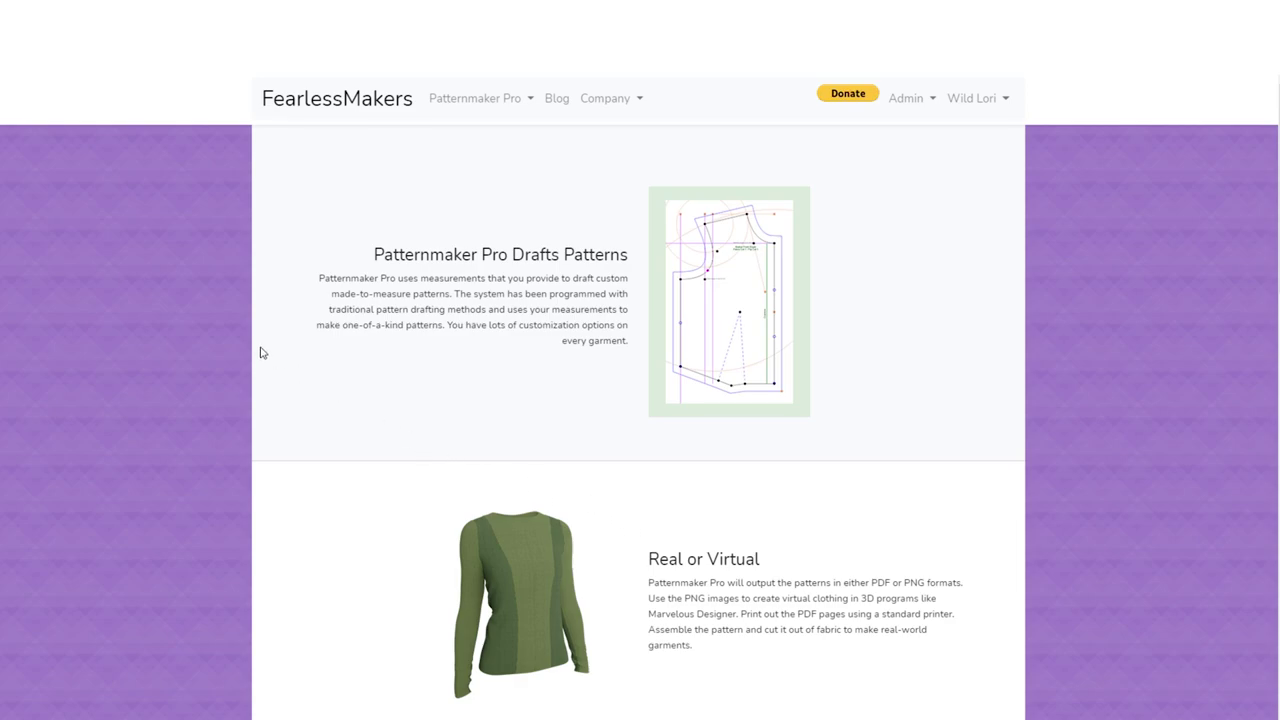
# Switch to the FearlessMakers Patternmaker Pro site and open the Blank Canvas for Fashioner pattern from the pattern library
pyautogui.click(477, 99)
pyautogui.click(462, 198)
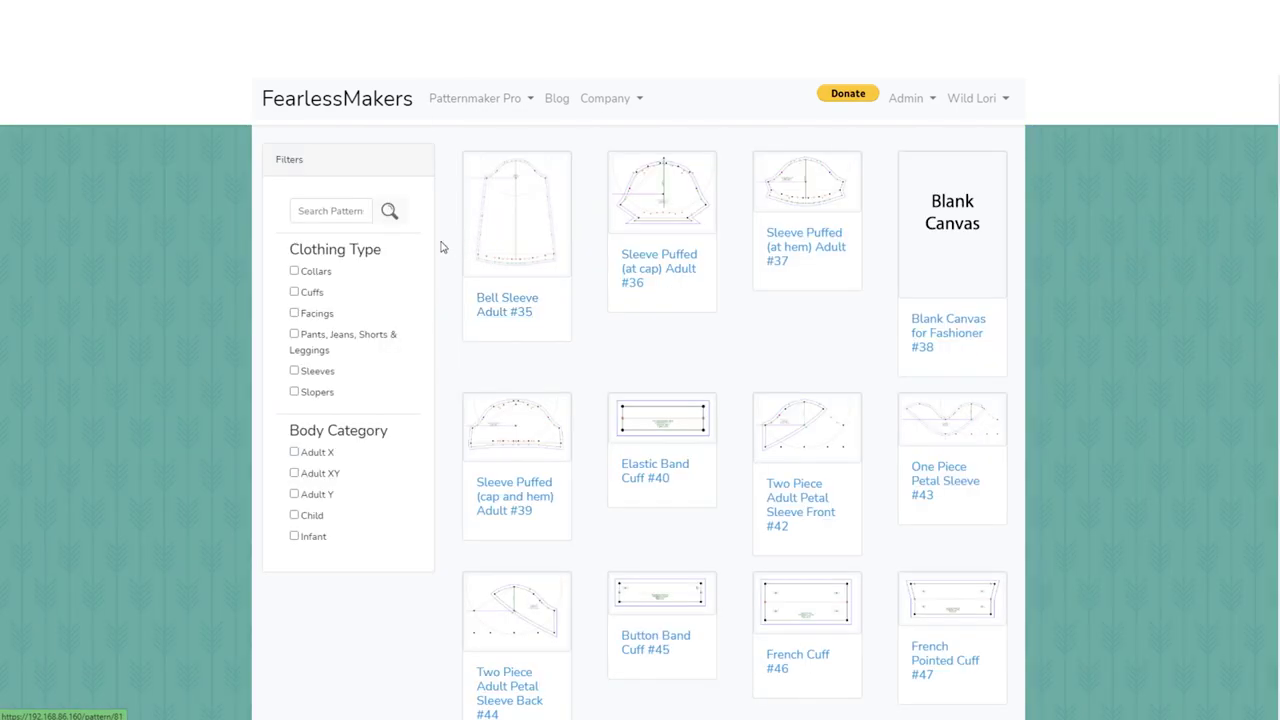
pyautogui.click(954, 326)
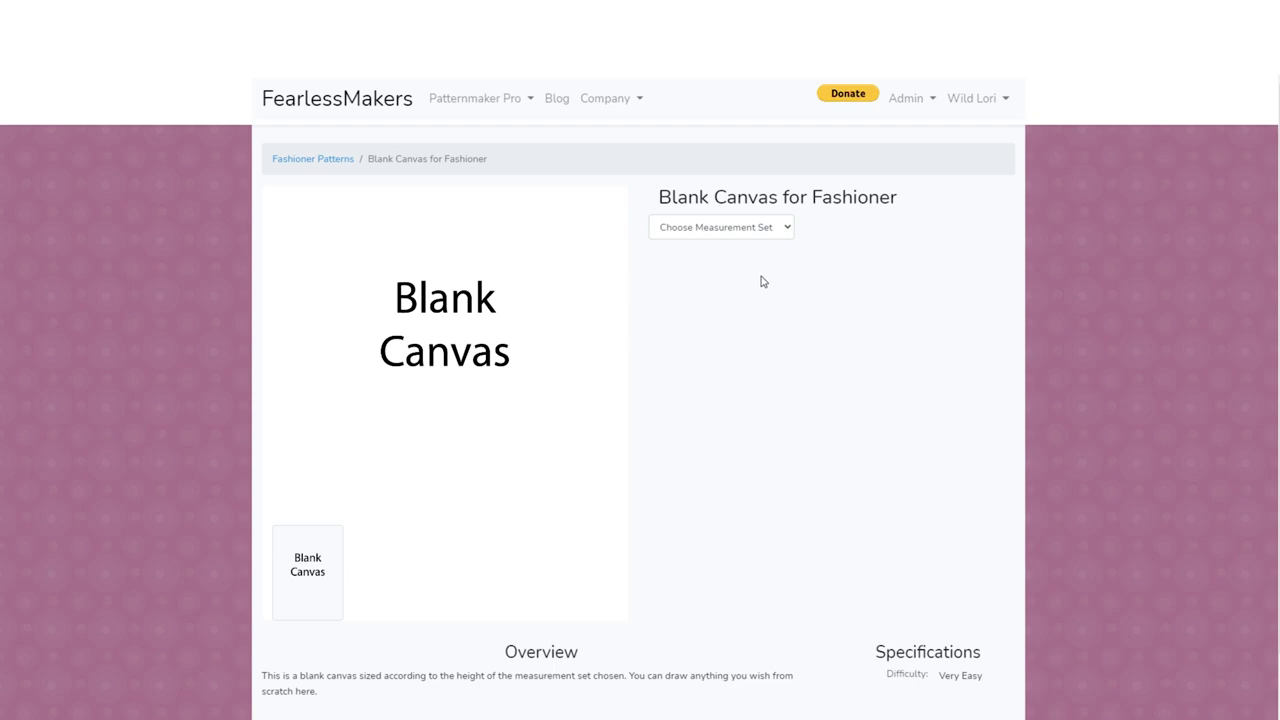
# Assign the Feifei / Grace / Mara measurement set to the blank canvas, add it to the Fashioner basket and launch Fashioner
pyautogui.click(727, 234)
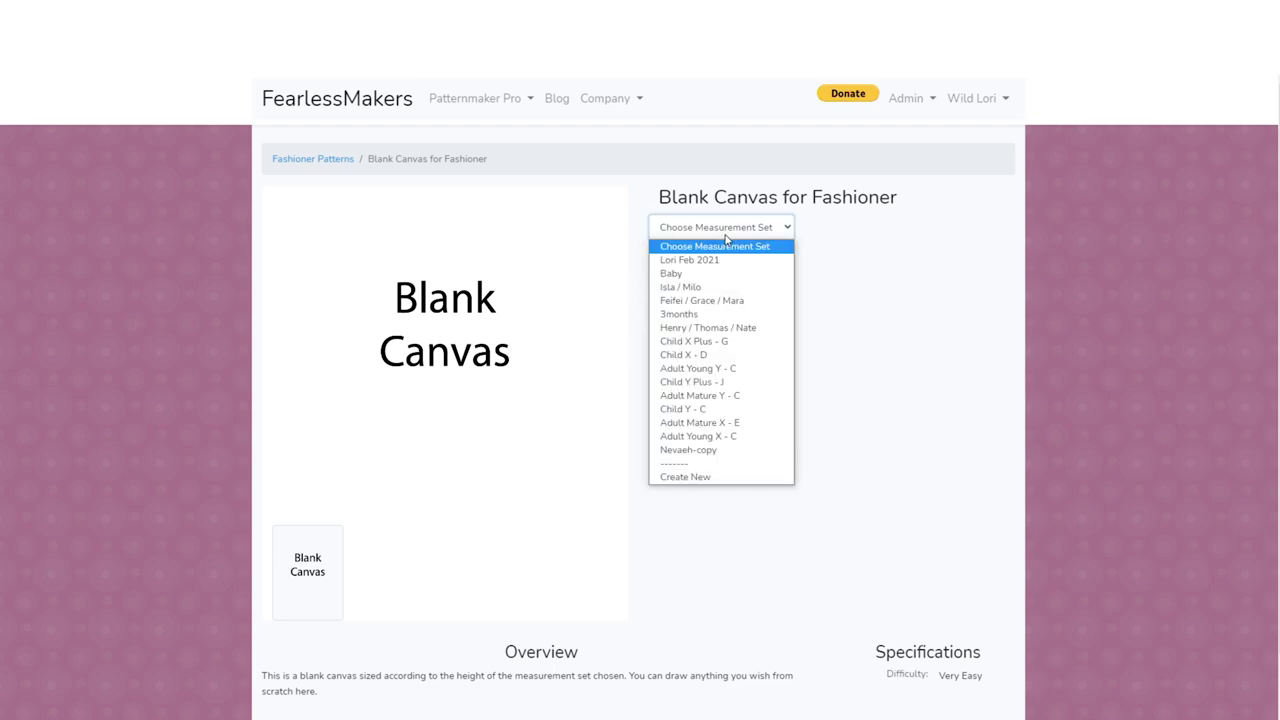
pyautogui.click(713, 301)
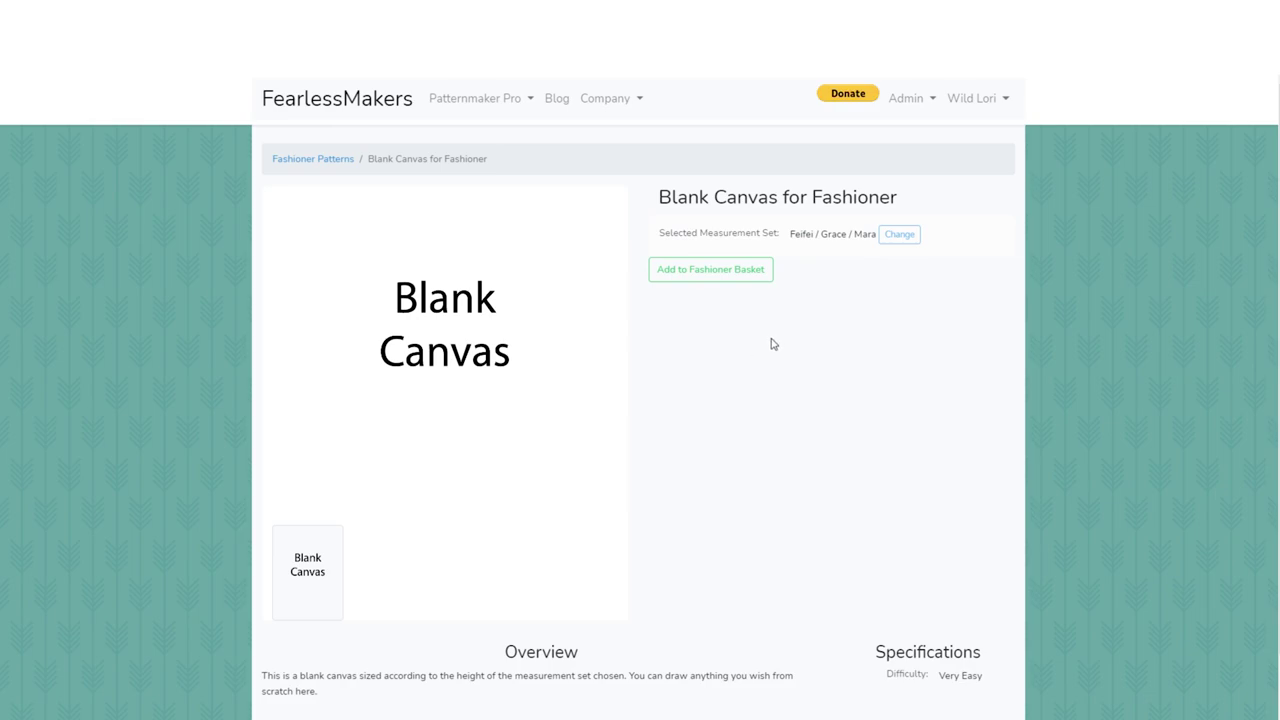
pyautogui.click(679, 279)
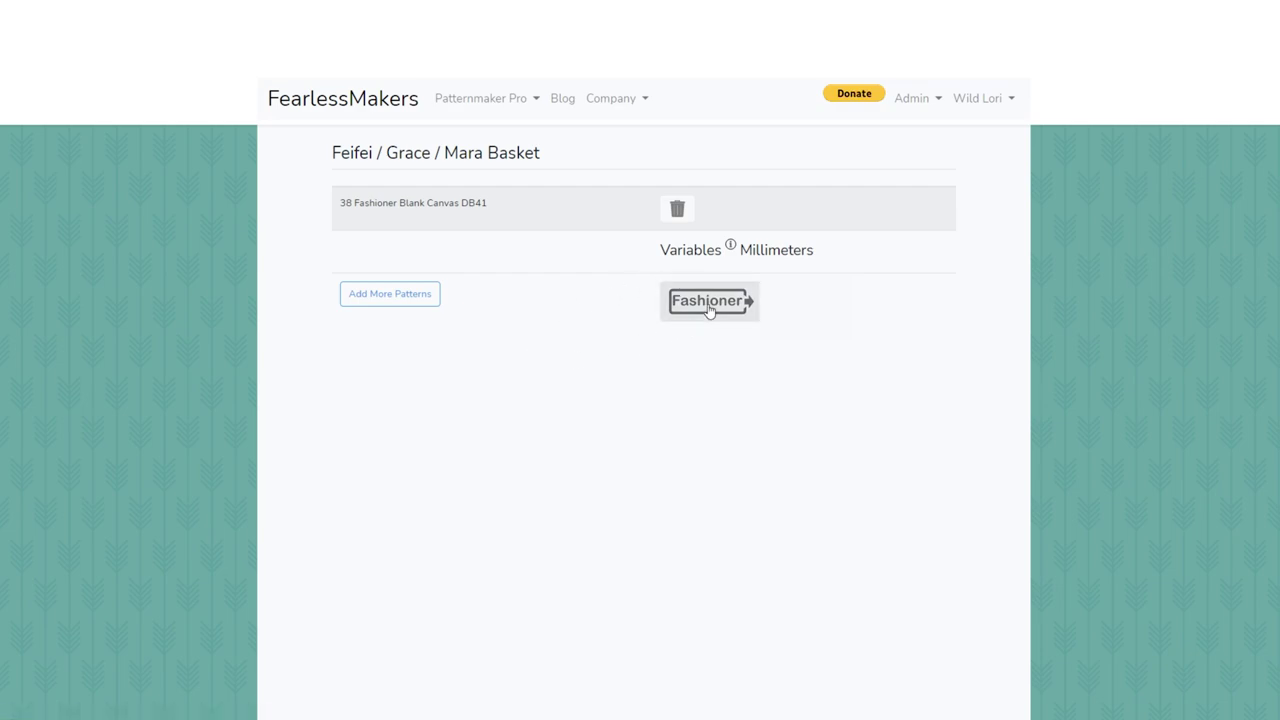
pyautogui.click(708, 305)
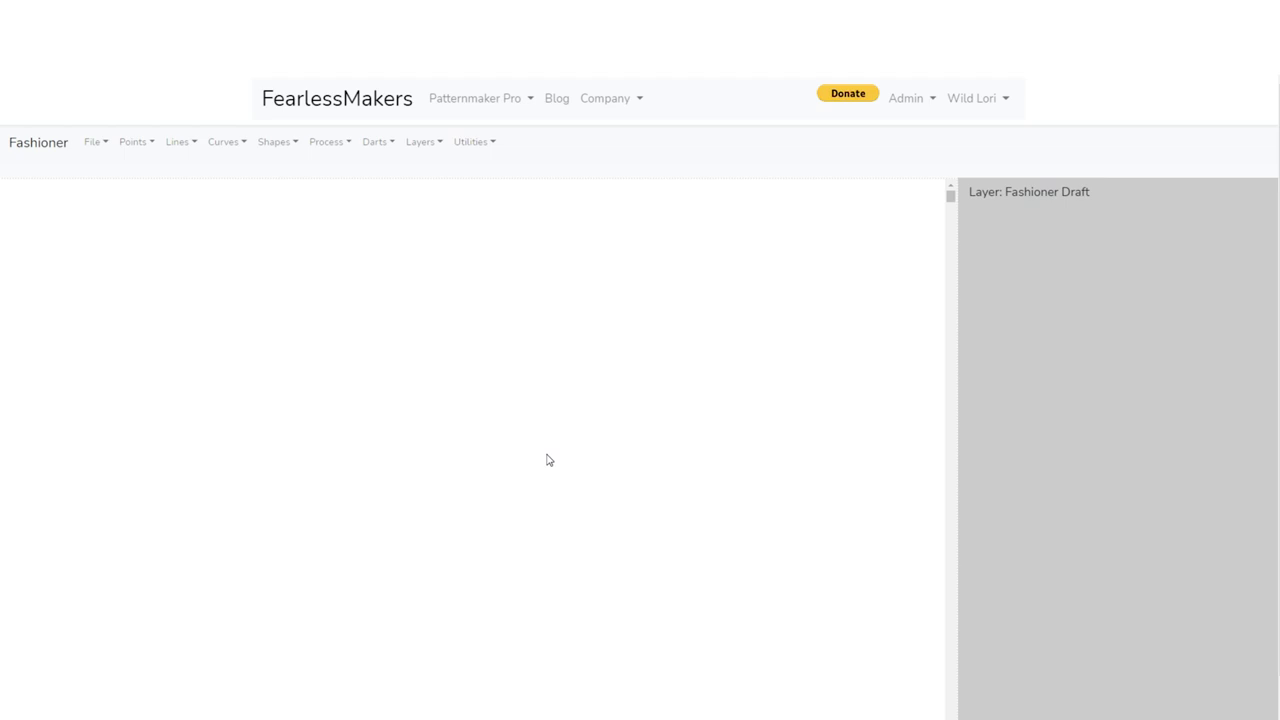
pyautogui.click(418, 143)
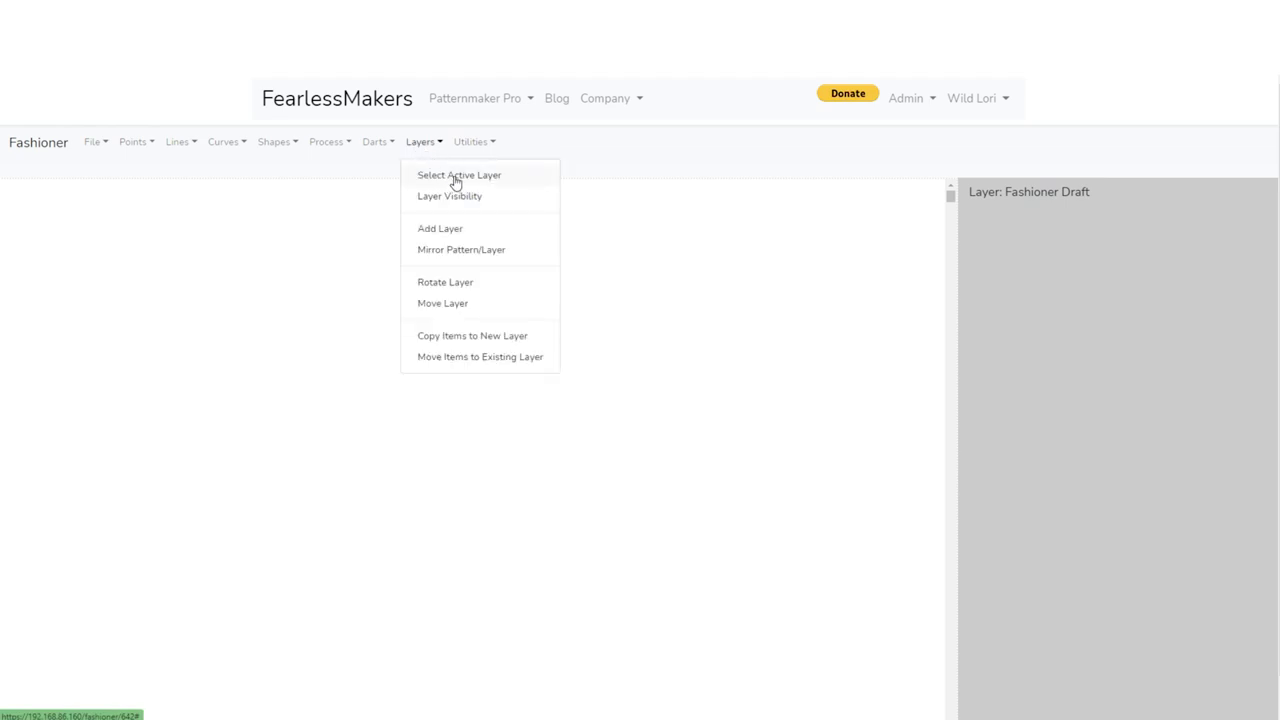
pyautogui.click(455, 177)
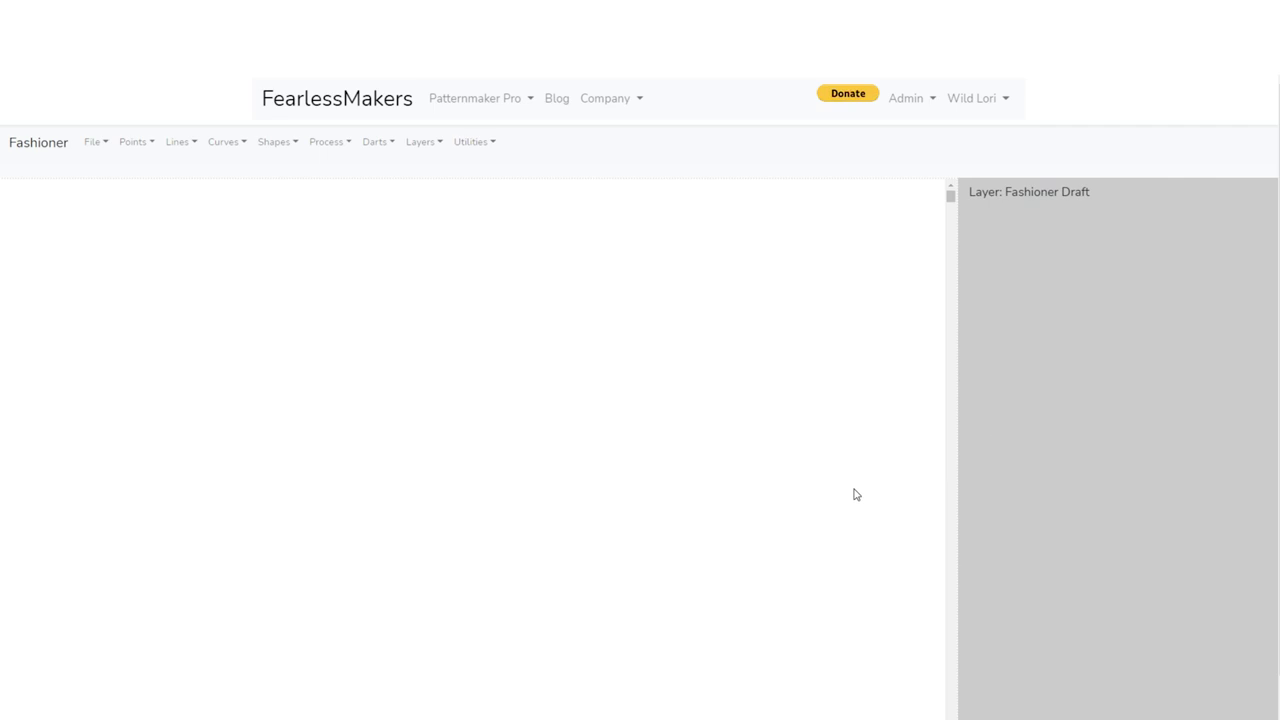
# Add a free point in the upper middle of the blank canvas and save it
pyautogui.click(135, 148)
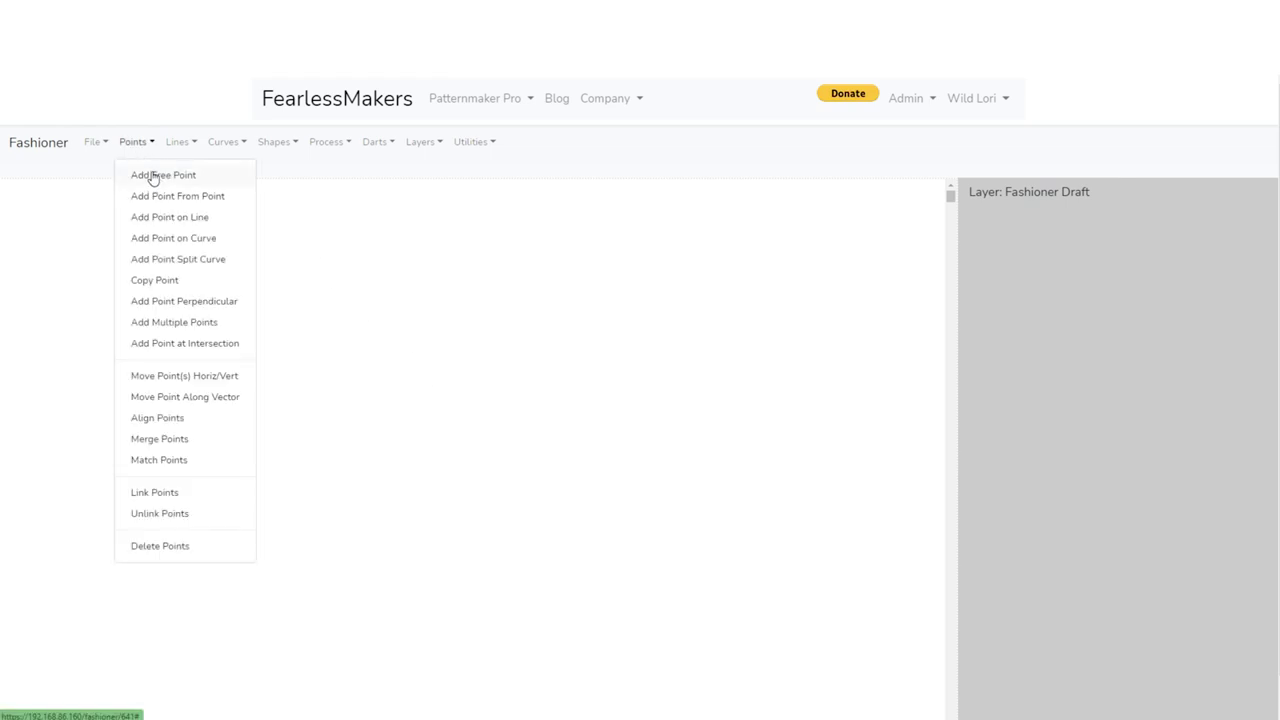
pyautogui.click(152, 177)
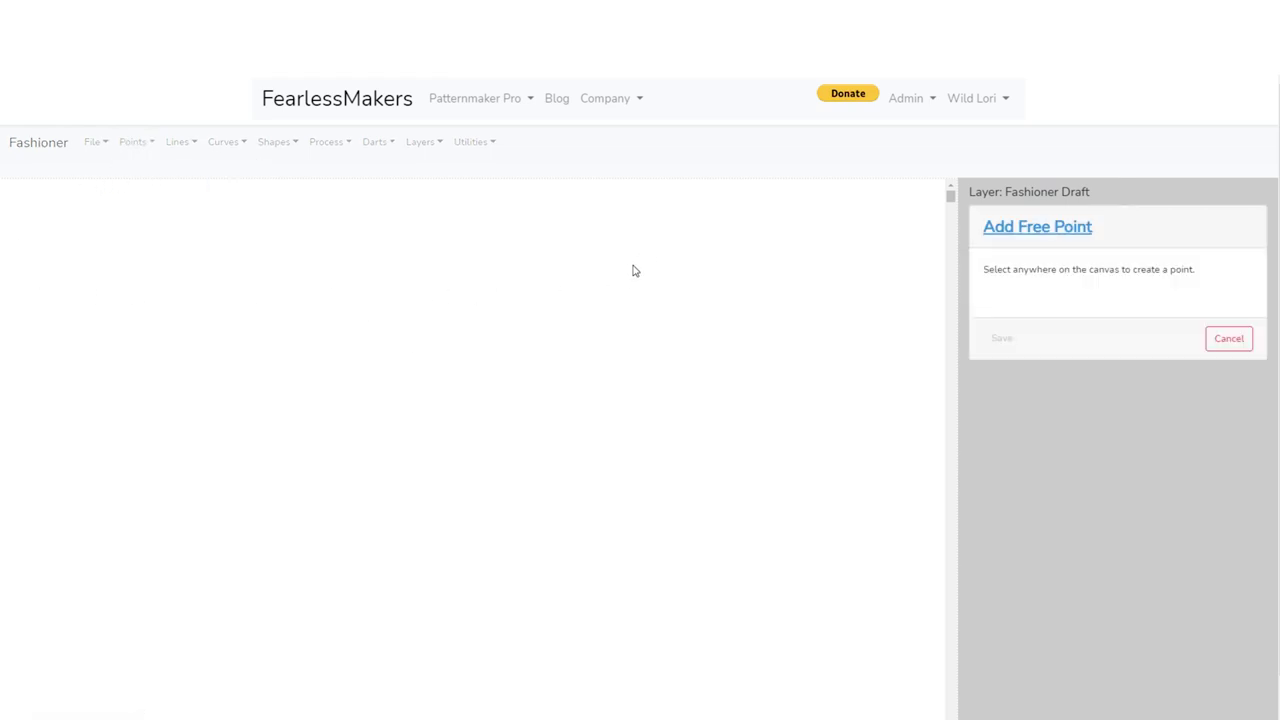
pyautogui.click(606, 294)
pyautogui.click(997, 339)
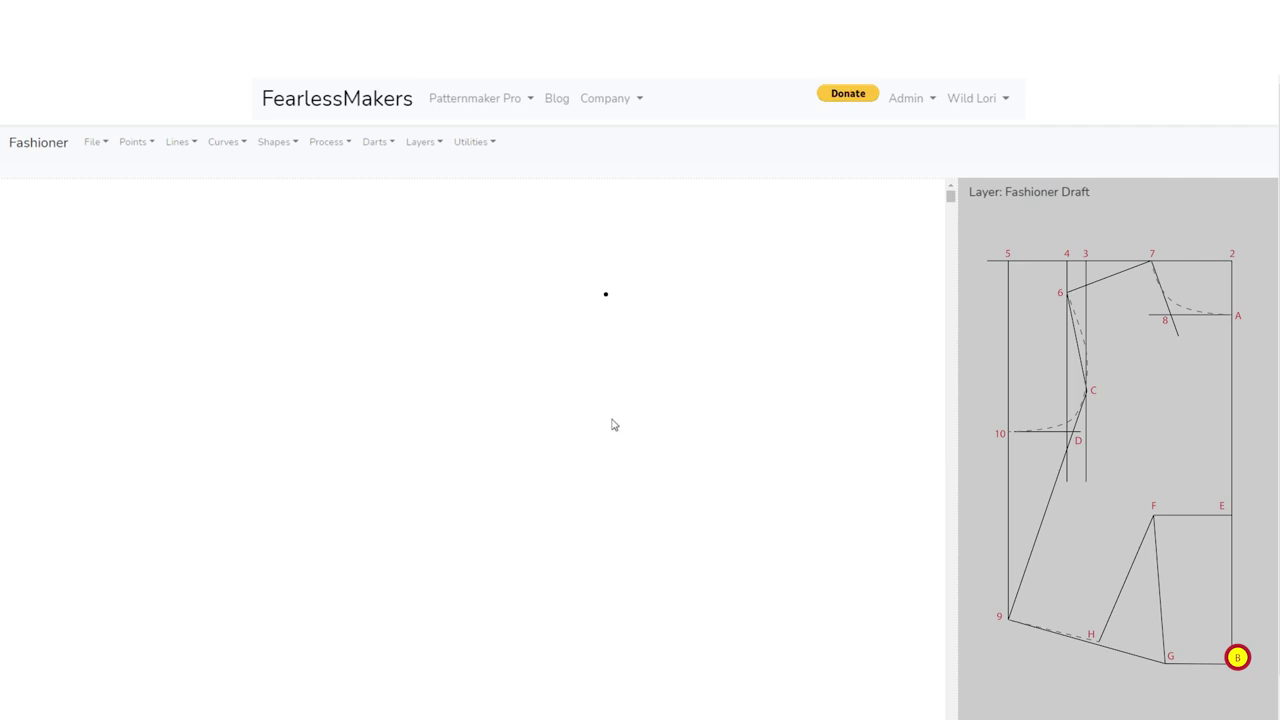
# Add point B from the existing point, with an X distance of 0 and a Y distance of 357.5 mm
pyautogui.click(135, 144)
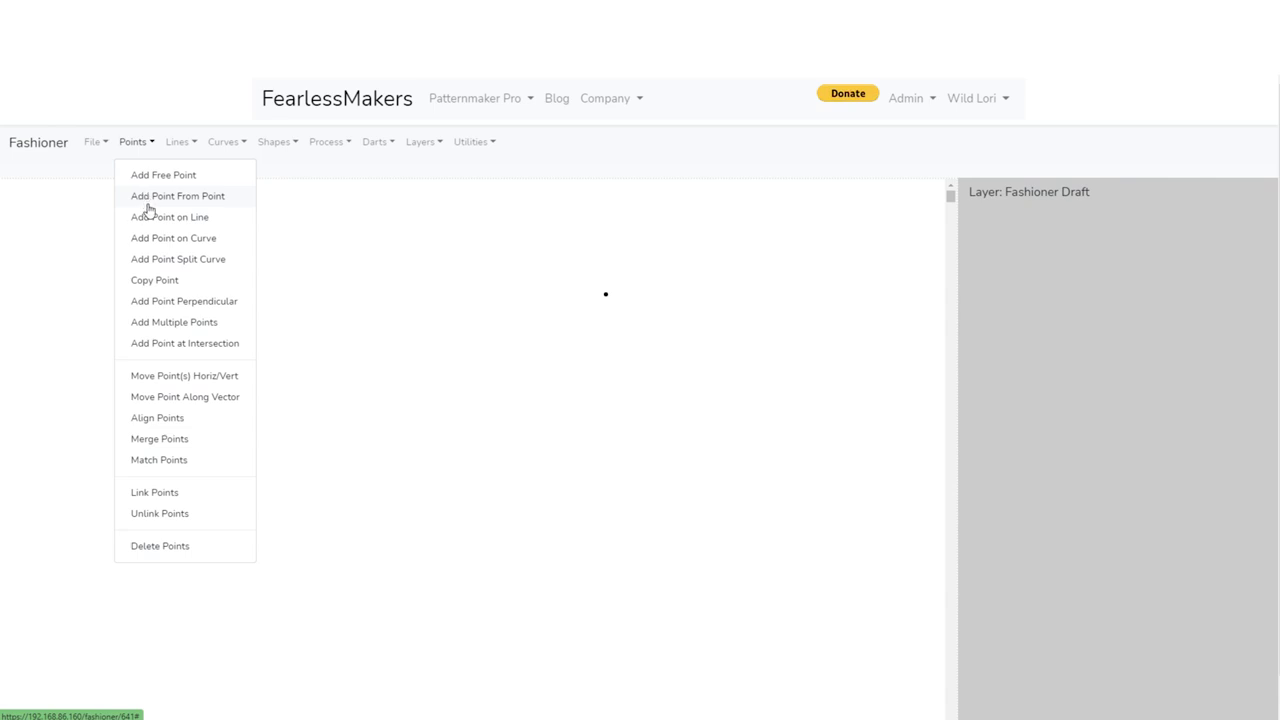
pyautogui.click(155, 198)
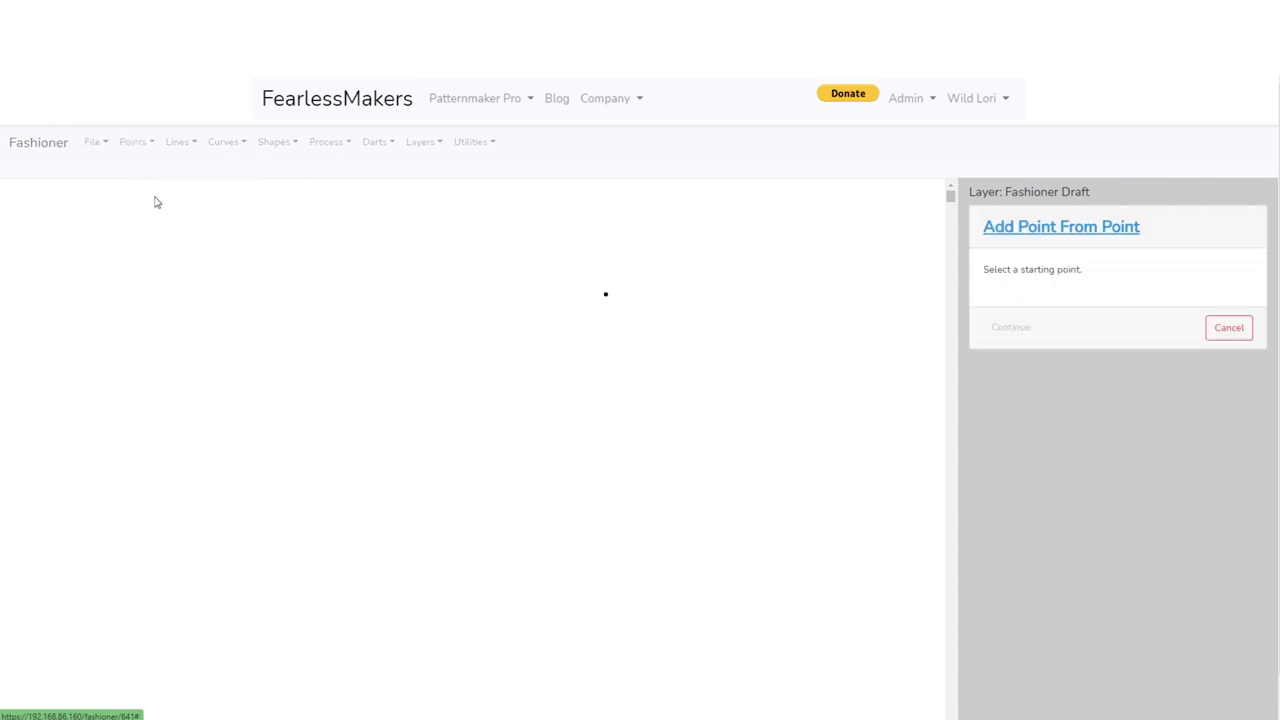
pyautogui.click(605, 297)
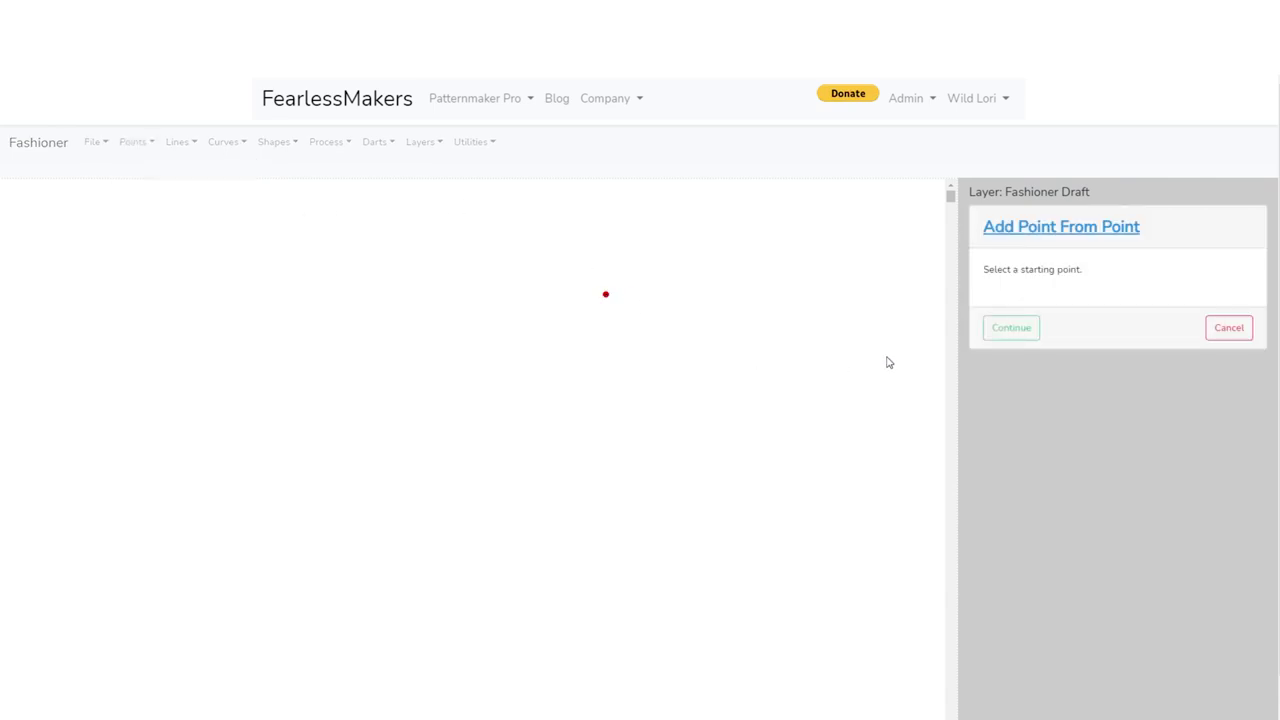
pyautogui.click(1011, 329)
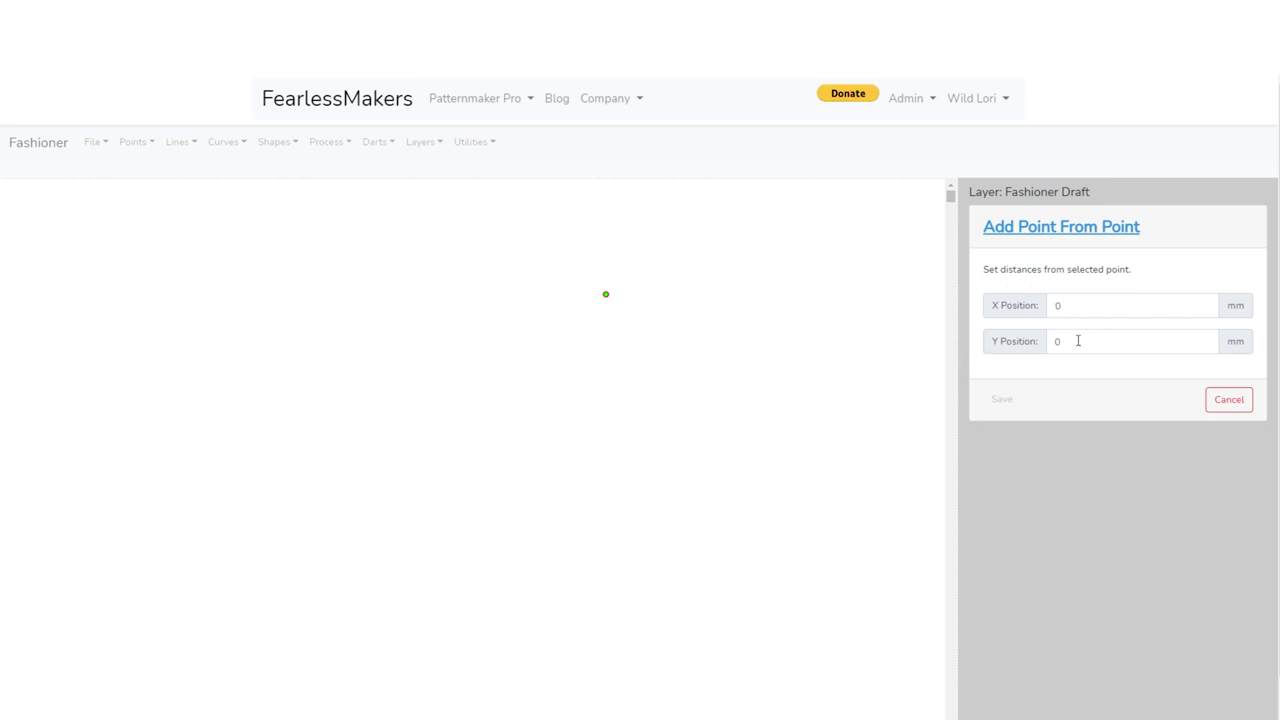
pyautogui.click(1023, 343)
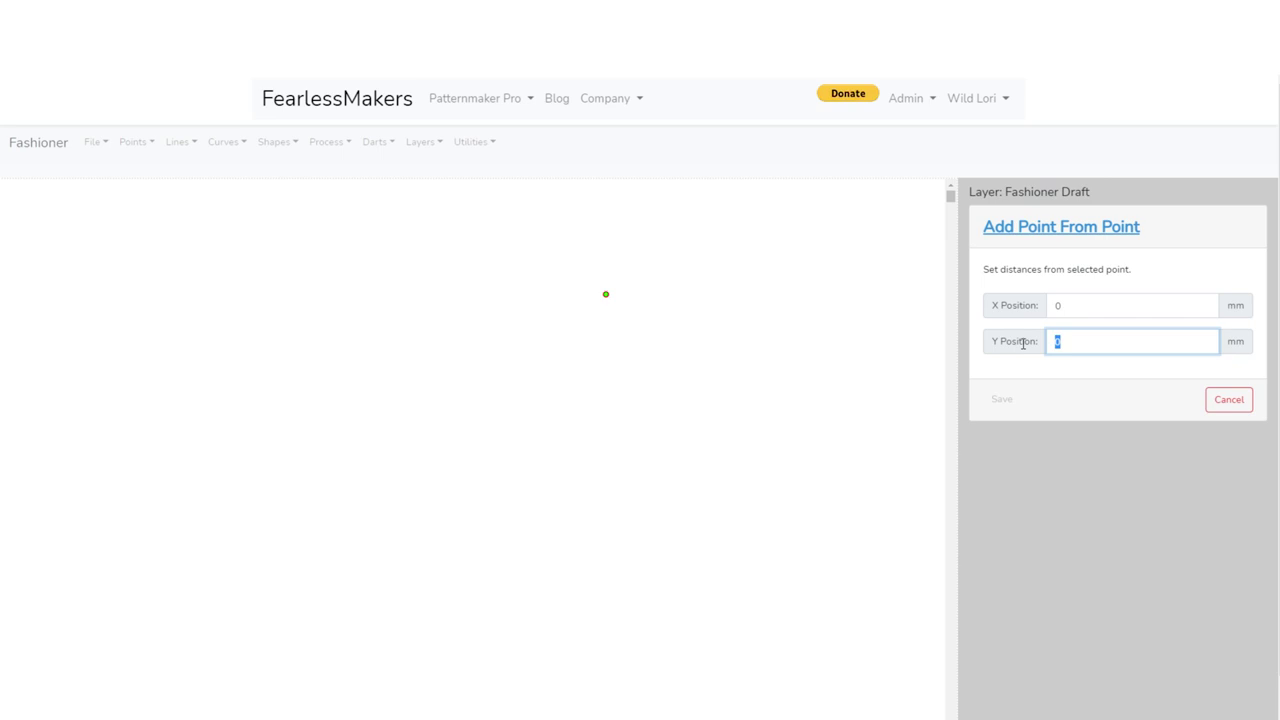
pyautogui.write('357.5')
pyautogui.press('Tab')
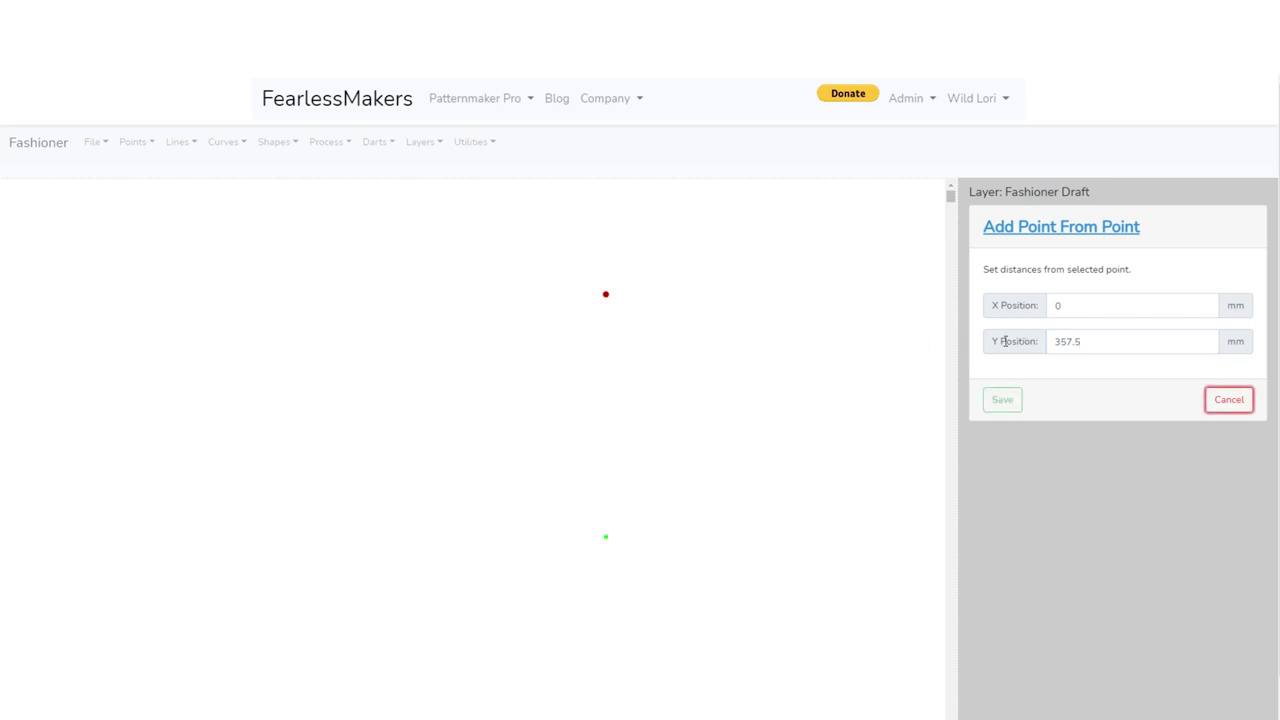
pyautogui.click(1000, 404)
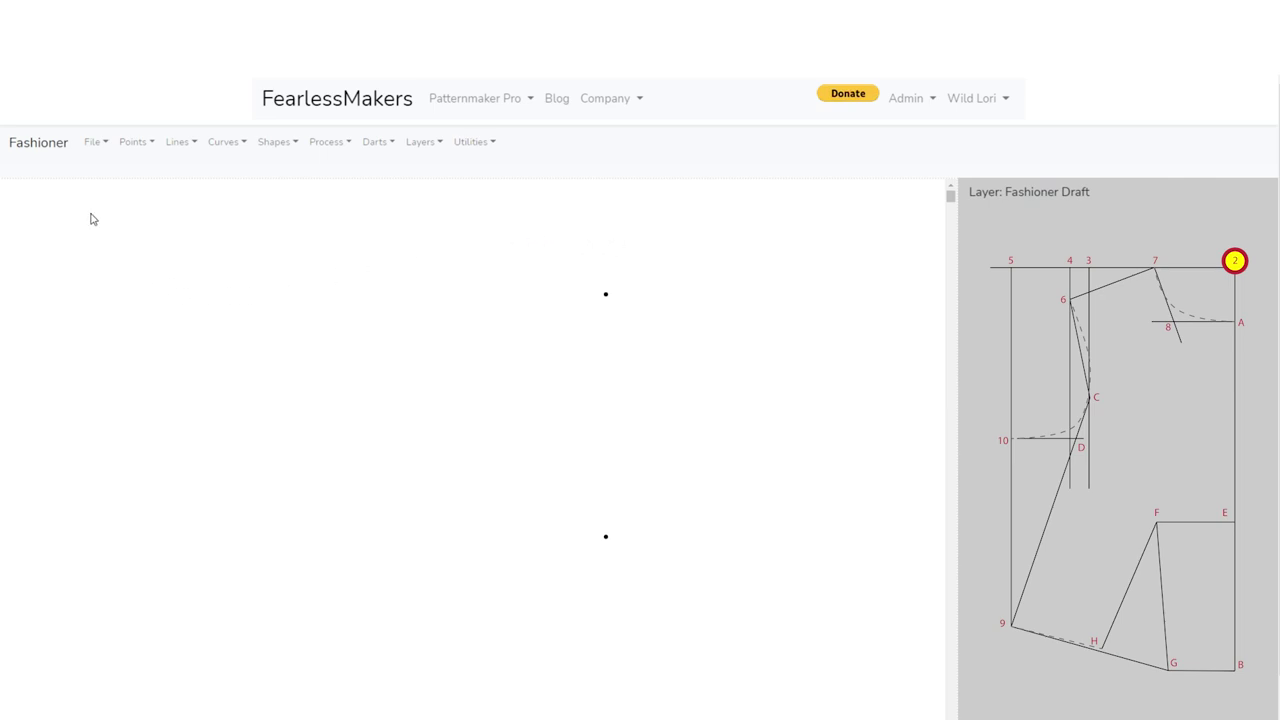
# Add point 2 from the lower point B, with an X distance of 0 and a Y distance of -413.2 mm
pyautogui.click(126, 148)
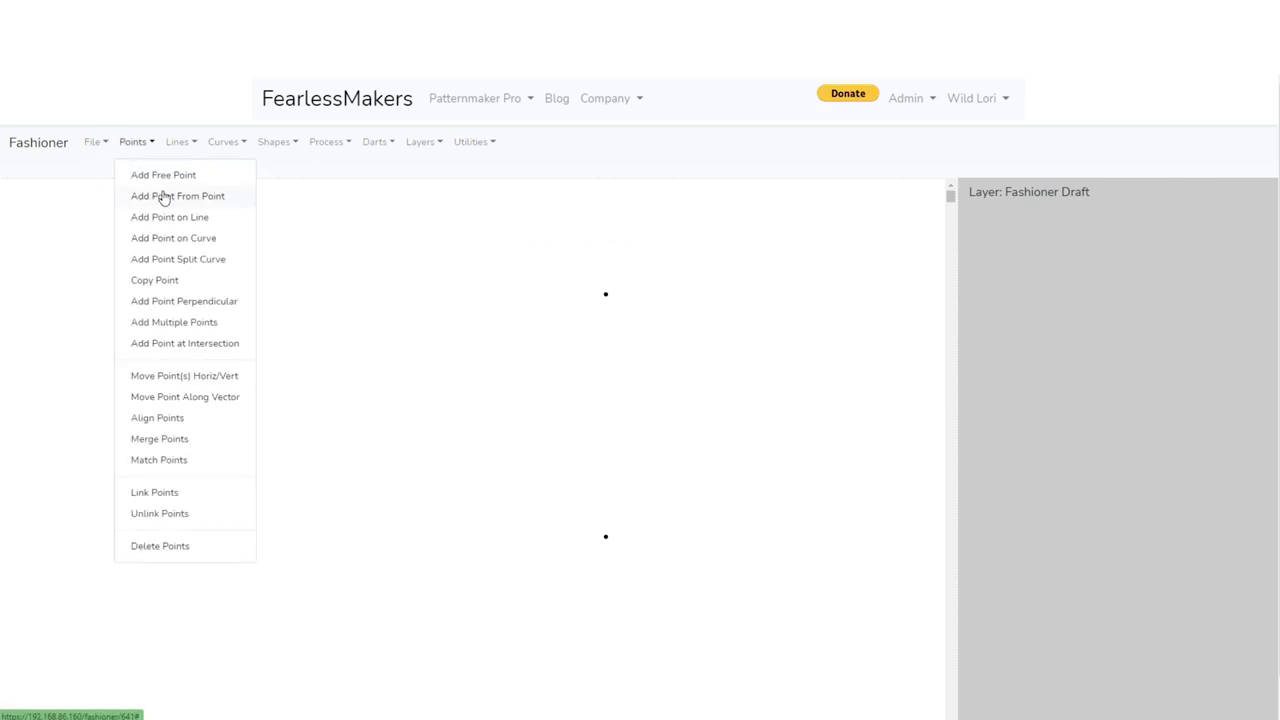
pyautogui.click(165, 196)
pyautogui.click(605, 537)
pyautogui.click(1010, 329)
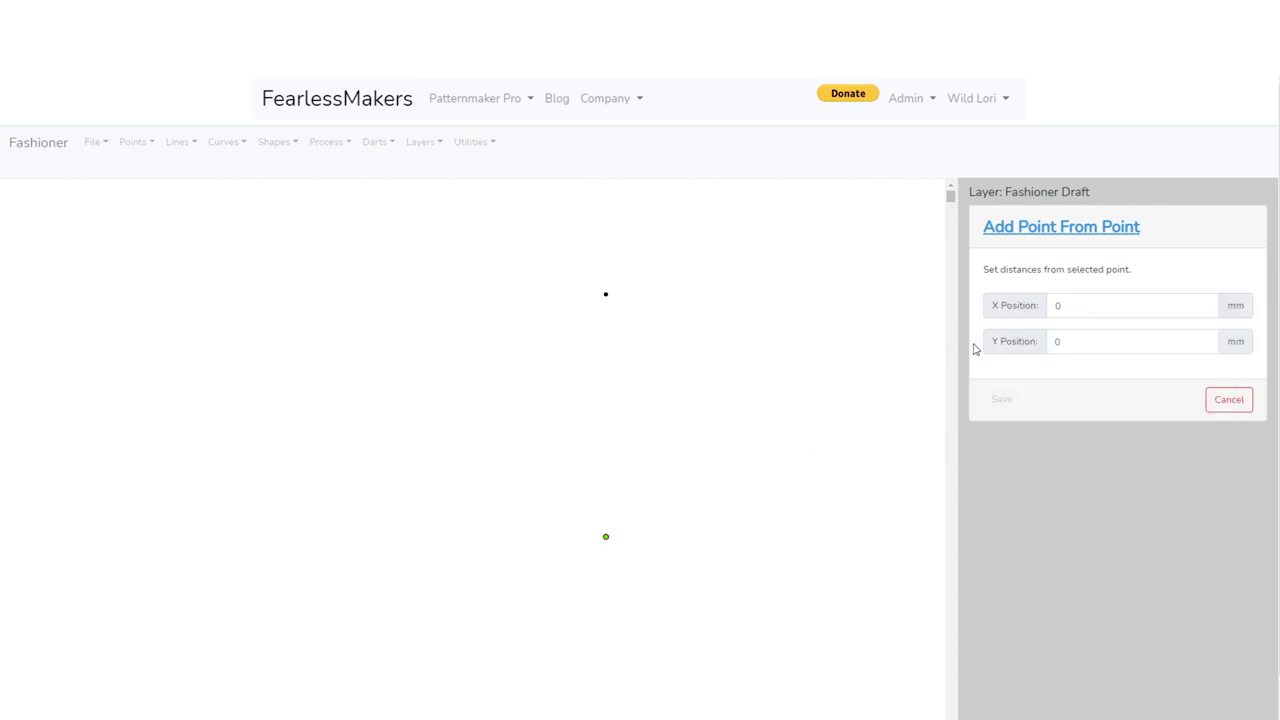
pyautogui.click(1066, 341)
pyautogui.moveTo(1065, 341); pyautogui.dragTo(1009, 347)
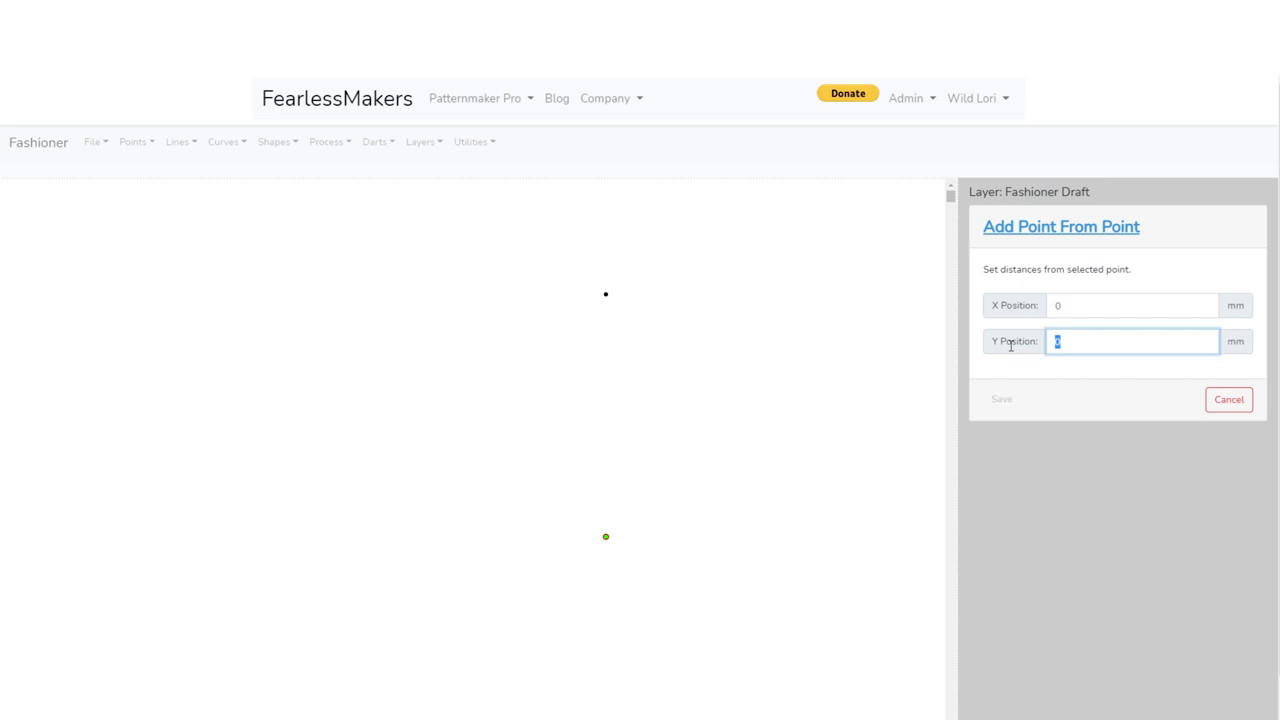
pyautogui.write('413')
pyautogui.write('.2')
pyautogui.write('-')
pyautogui.press('Tab')
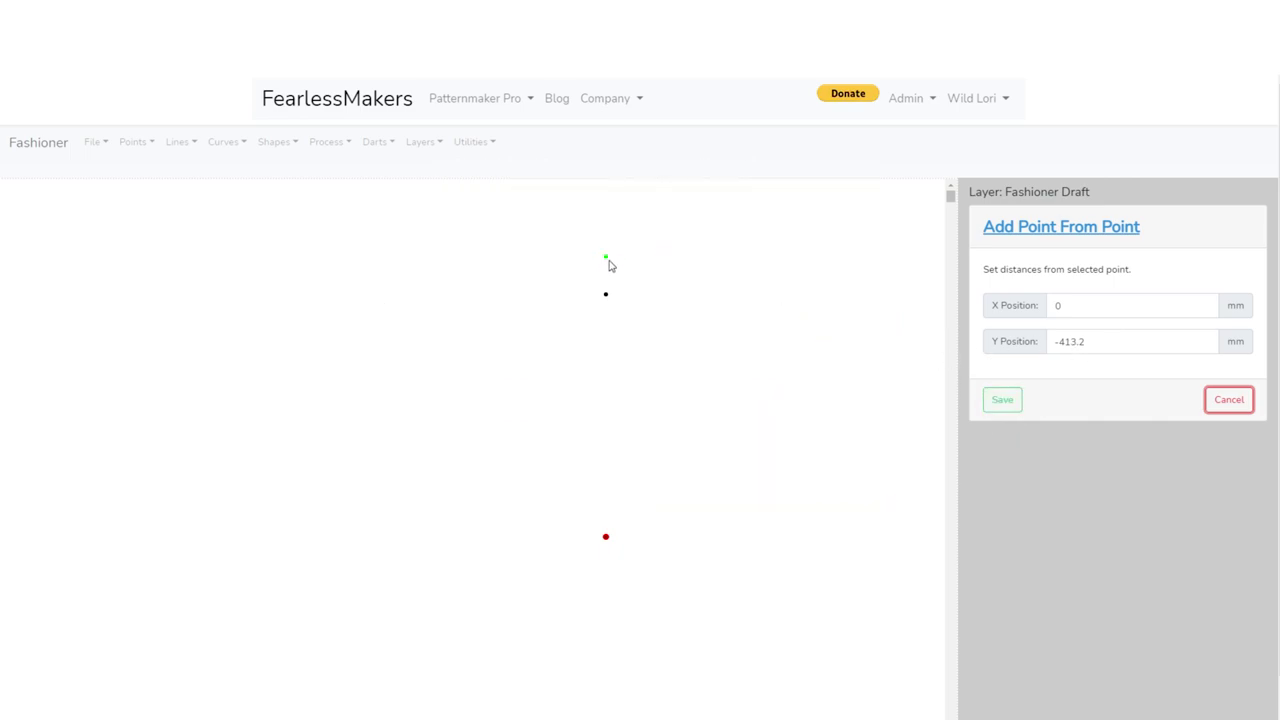
pyautogui.click(1002, 401)
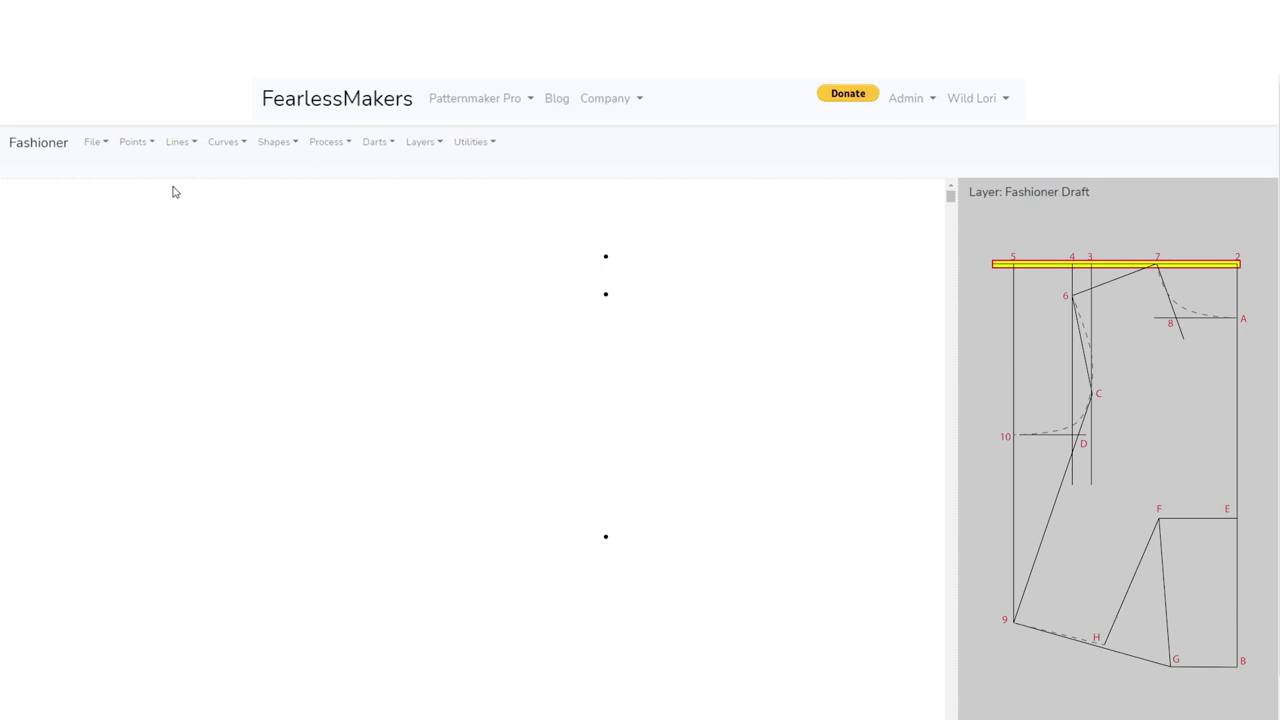
# Add a horizontal reference line through point 2, the uppermost point on the canvas, and save it
pyautogui.click(173, 147)
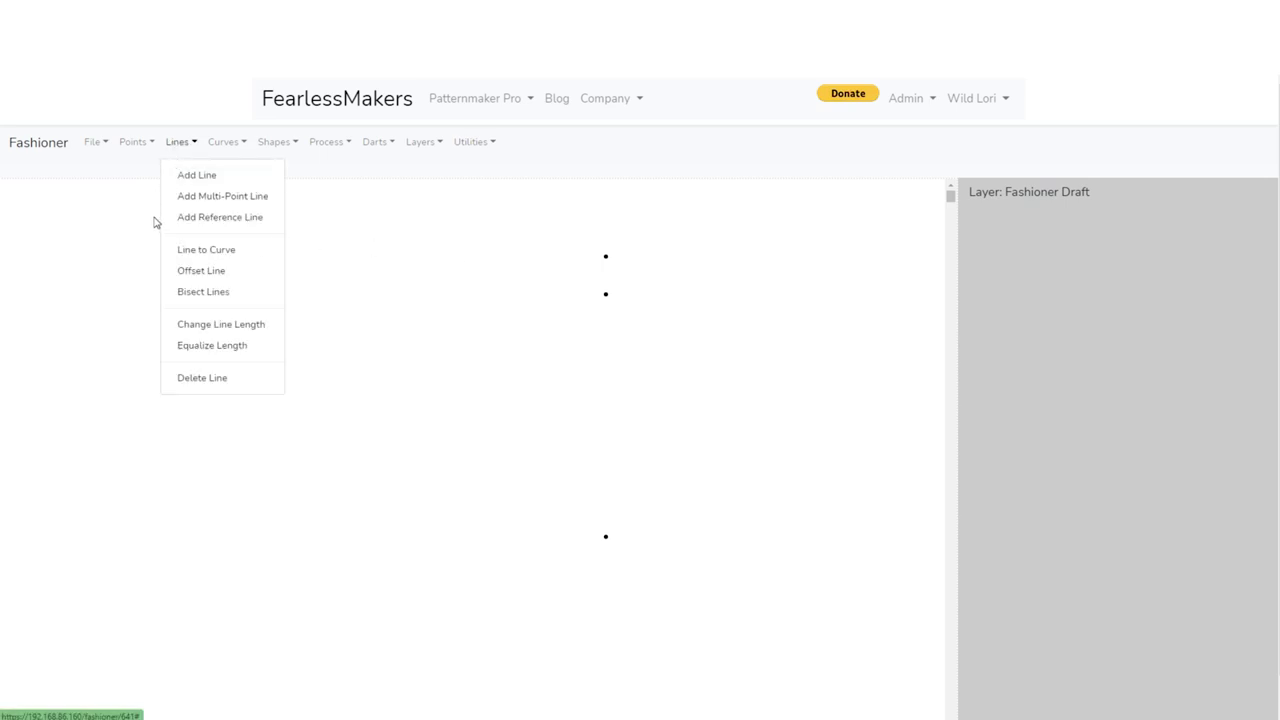
pyautogui.click(196, 226)
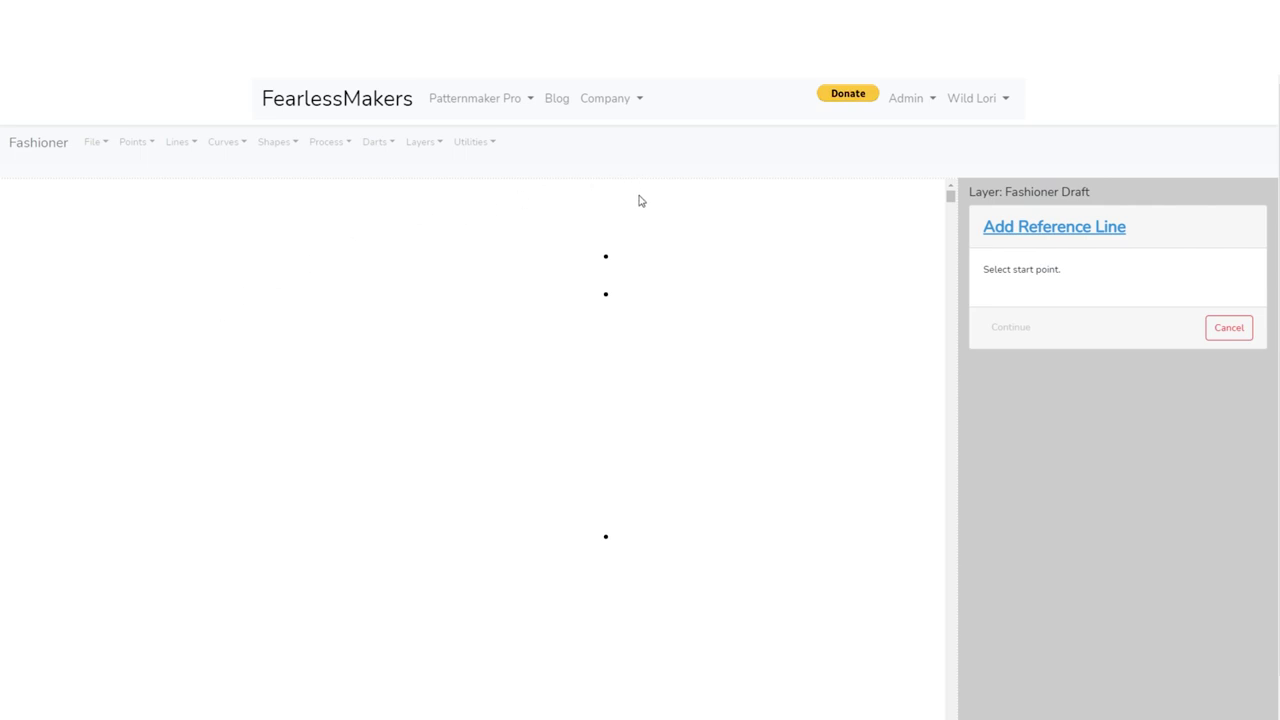
pyautogui.click(606, 258)
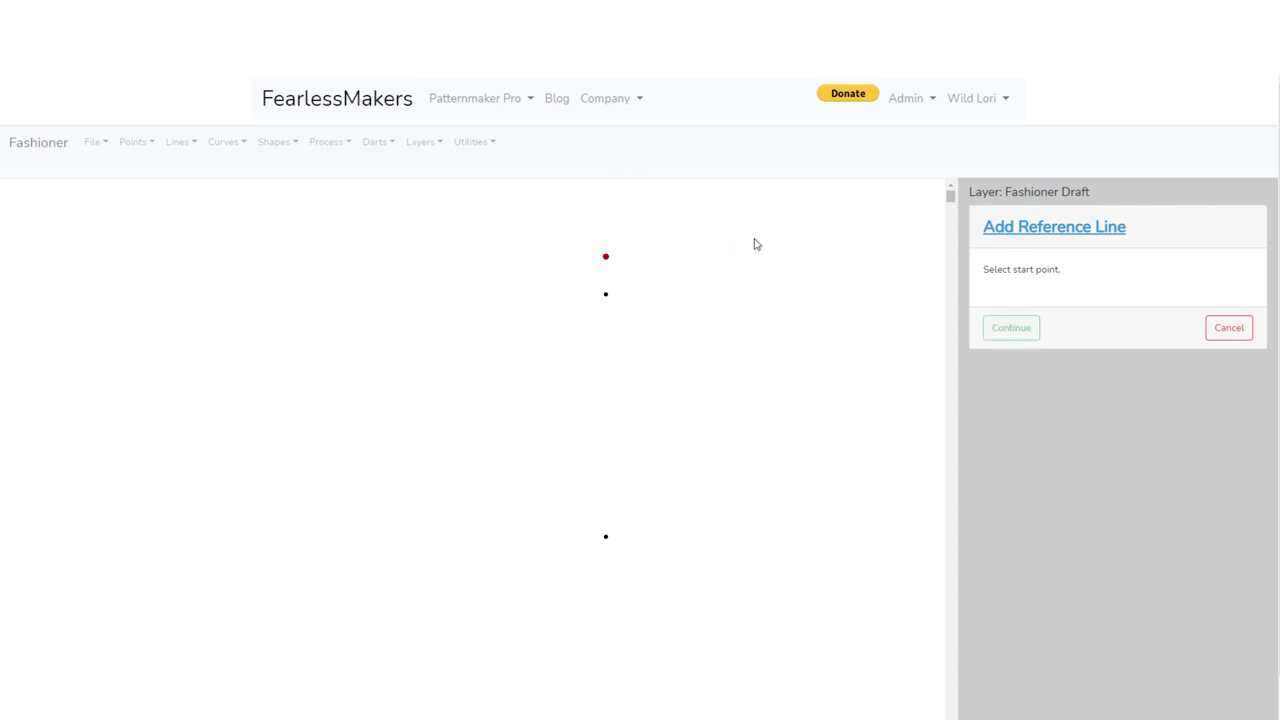
pyautogui.click(1010, 330)
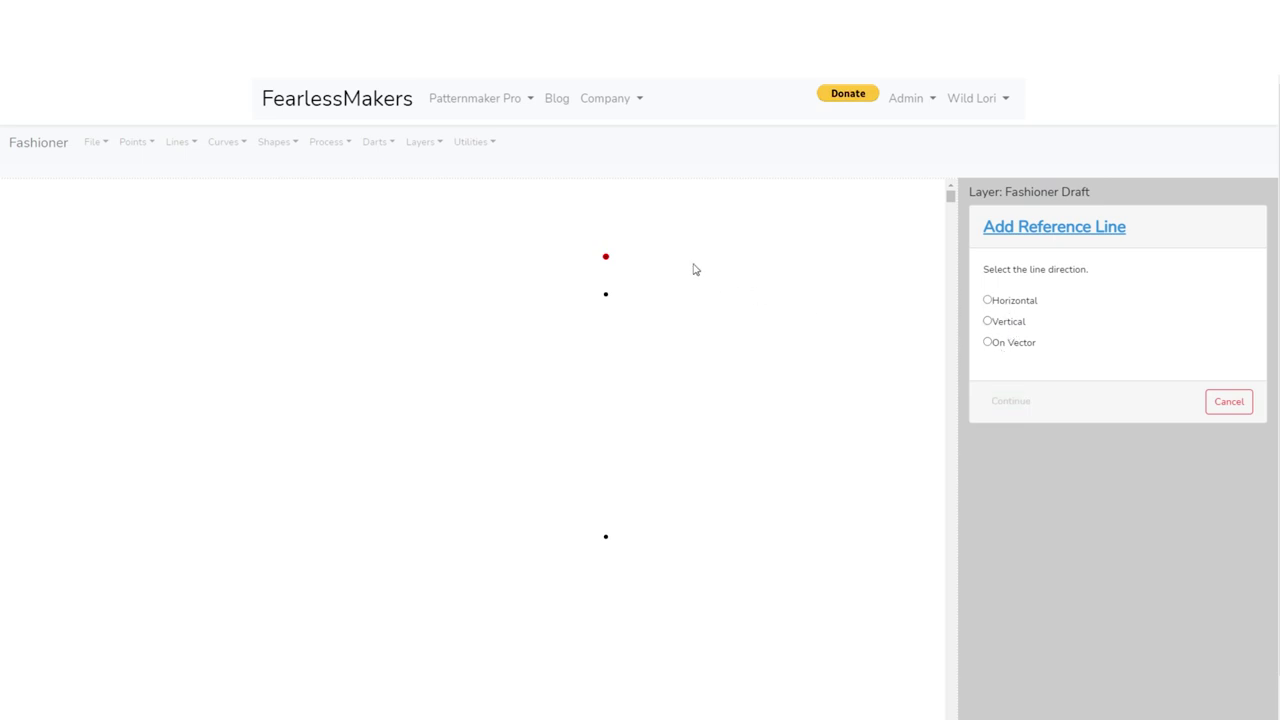
pyautogui.click(988, 301)
pyautogui.click(1020, 409)
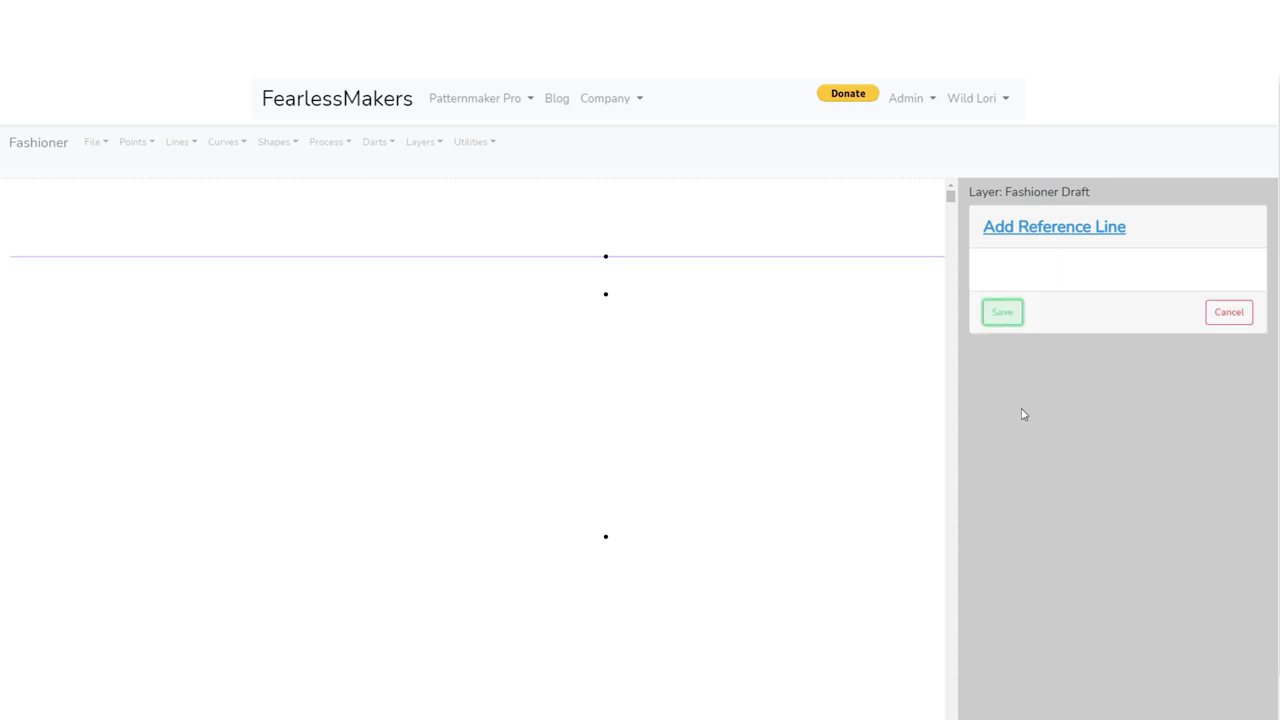
pyautogui.click(1001, 313)
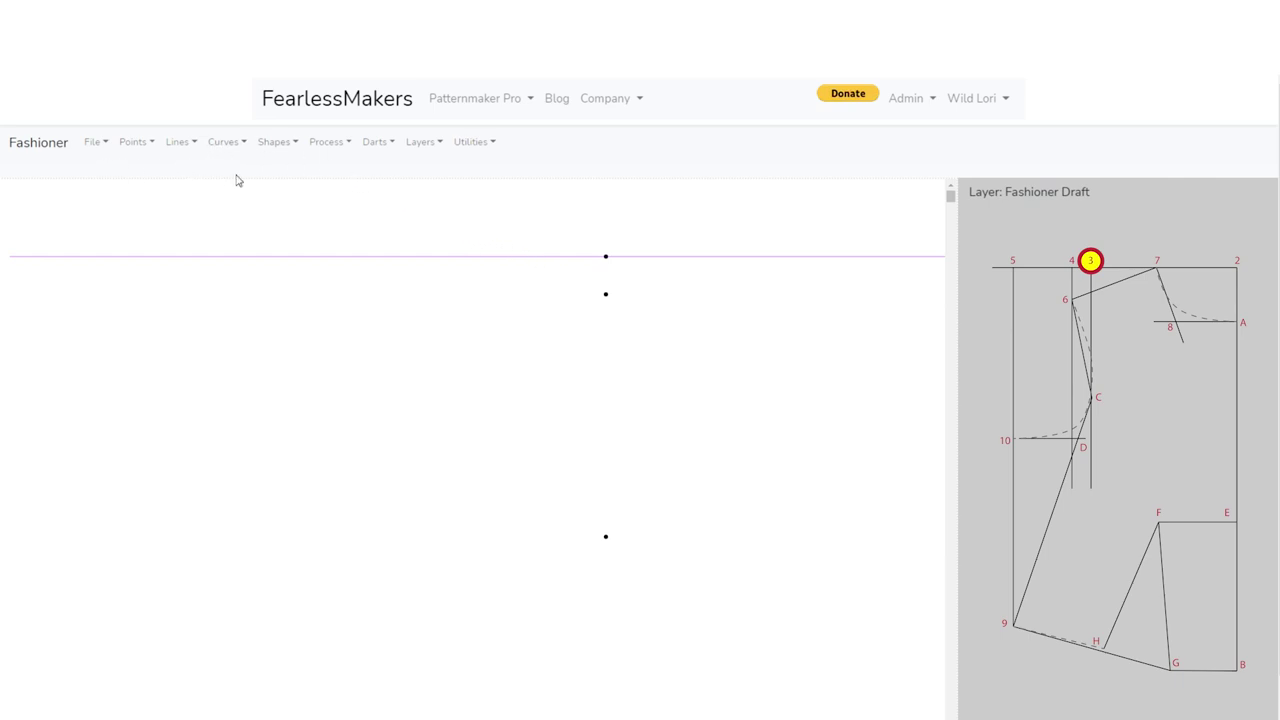
# Add point 3 from point 2, with an X distance of -148.55 mm and a Y distance of 0
pyautogui.click(147, 142)
pyautogui.click(147, 198)
pyautogui.click(605, 257)
pyautogui.click(1000, 327)
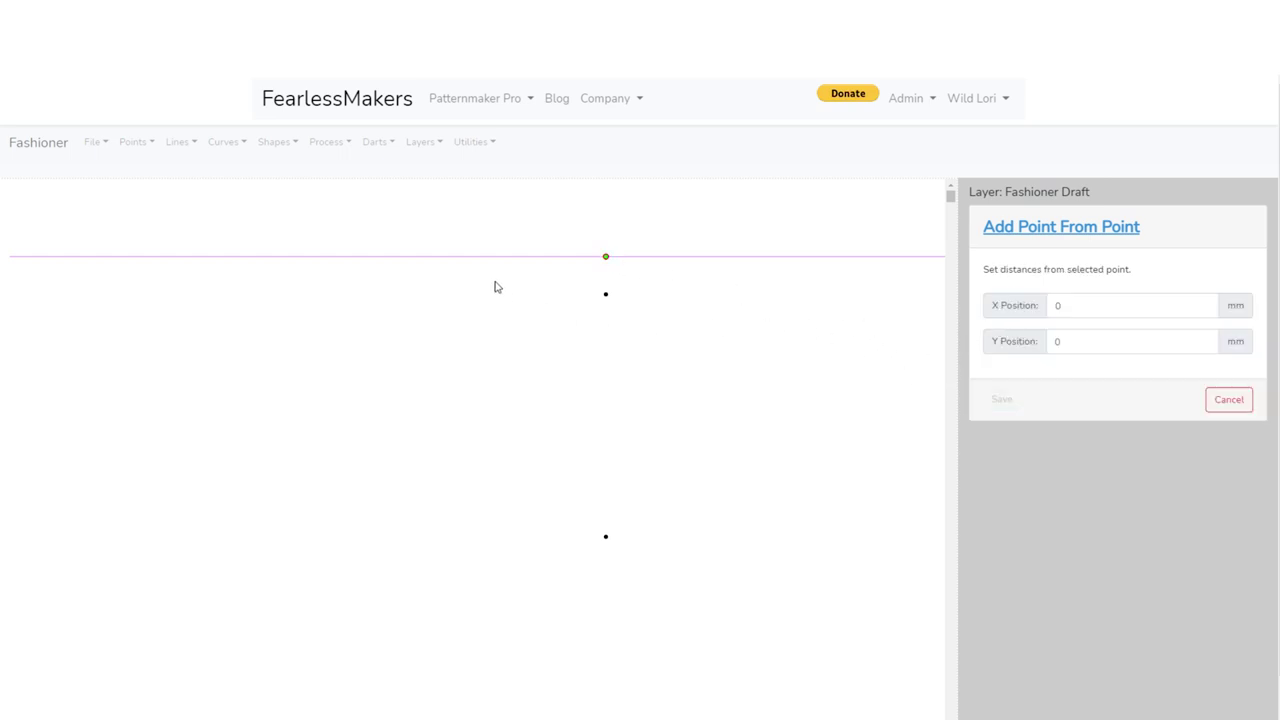
pyautogui.click(1056, 305)
pyautogui.moveTo(1071, 303); pyautogui.dragTo(1046, 312)
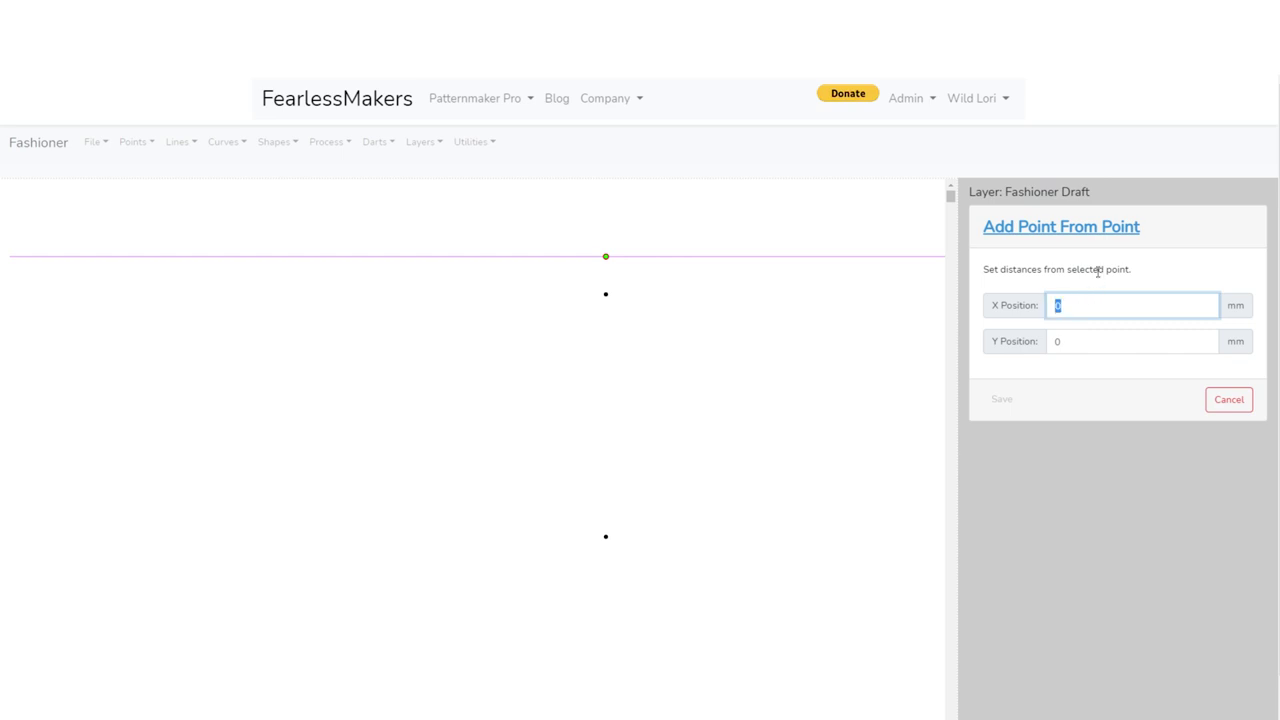
pyautogui.write('-148.55')
pyautogui.press('Tab')
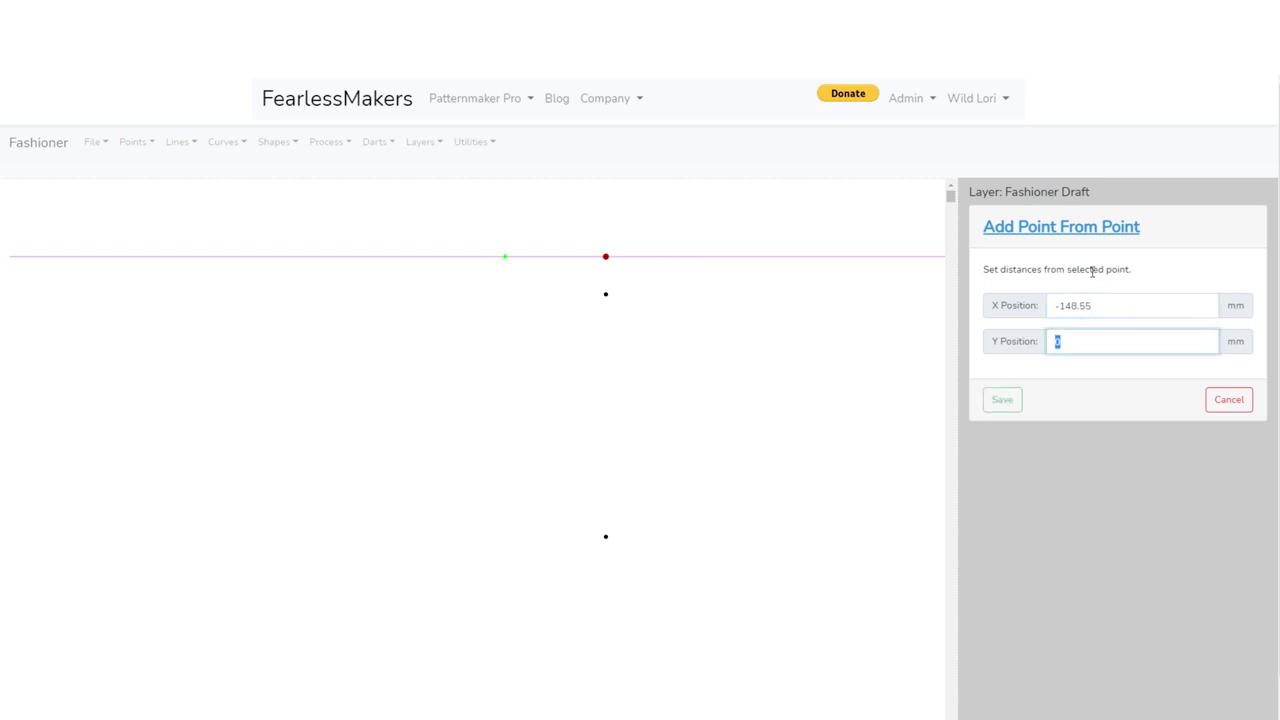
pyautogui.click(1013, 401)
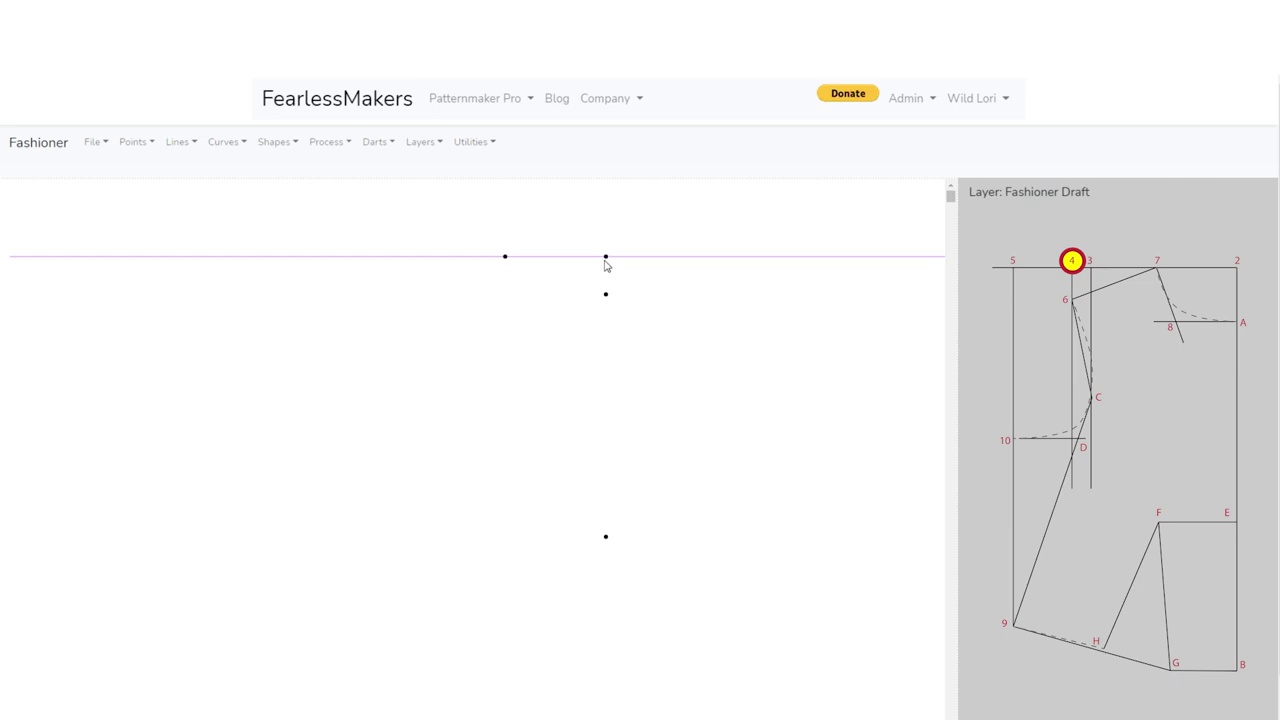
# Add point 4 from point 2 on the horizontal reference line, just to the left of point 3, with a Y distance of 0
pyautogui.click(133, 144)
pyautogui.click(146, 198)
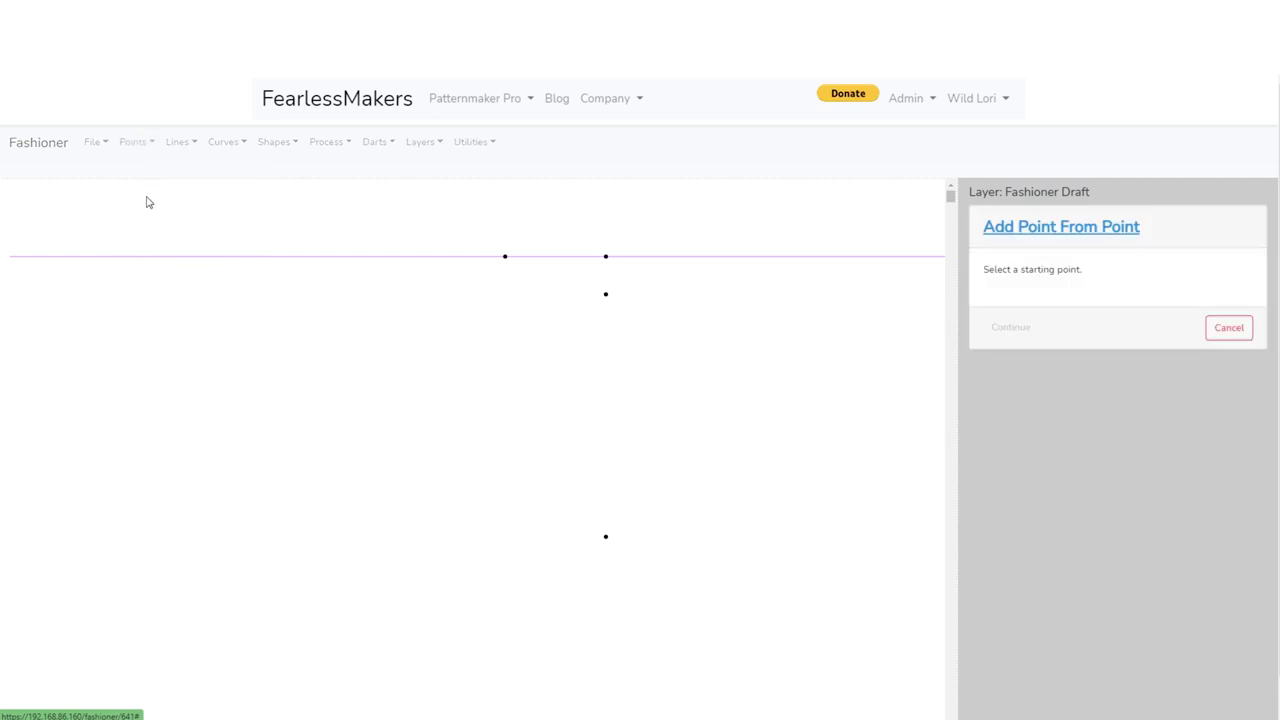
pyautogui.click(606, 257)
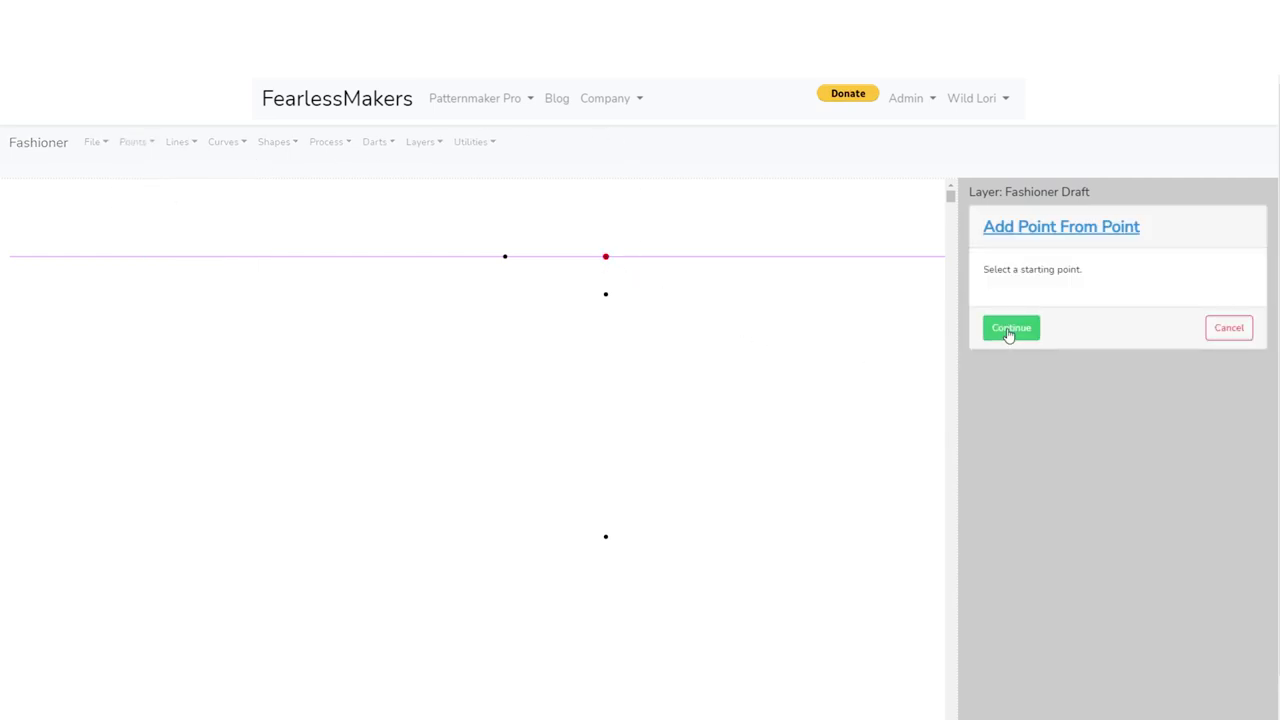
pyautogui.click(1008, 331)
pyautogui.click(1025, 306)
pyautogui.write('-')
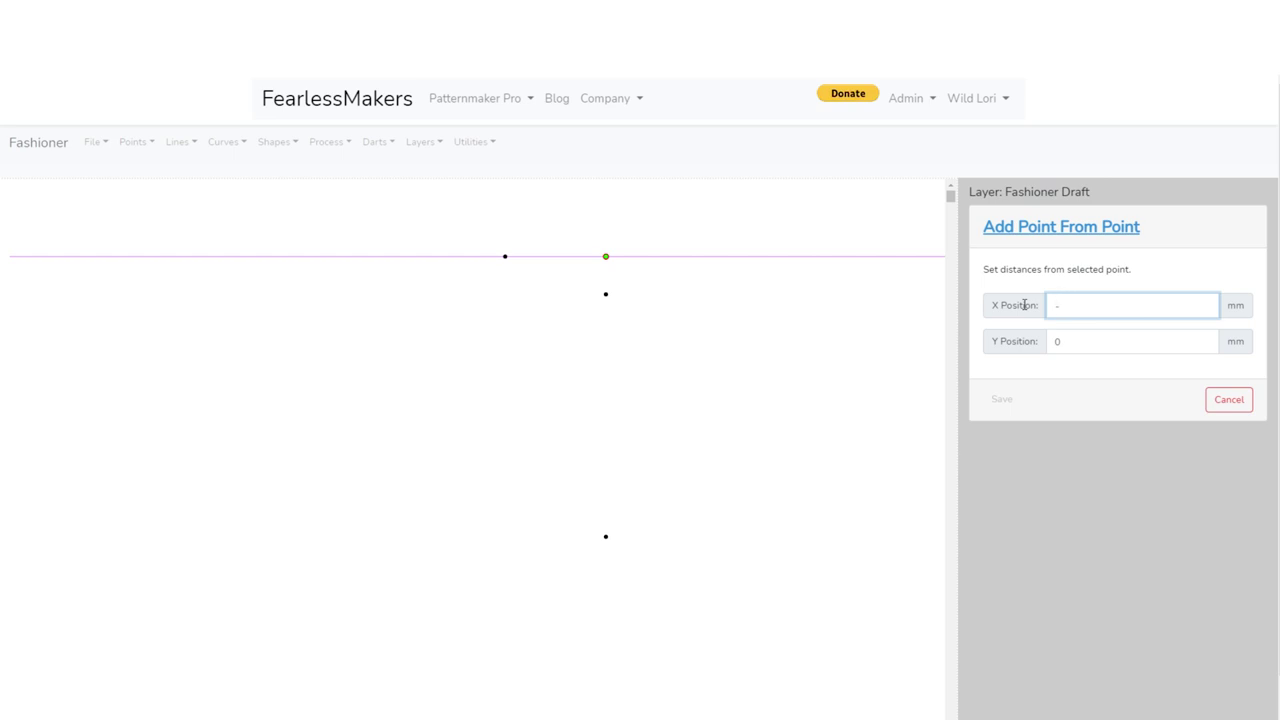
pyautogui.write('69.05')
pyautogui.press('Tab')
pyautogui.click(1001, 401)
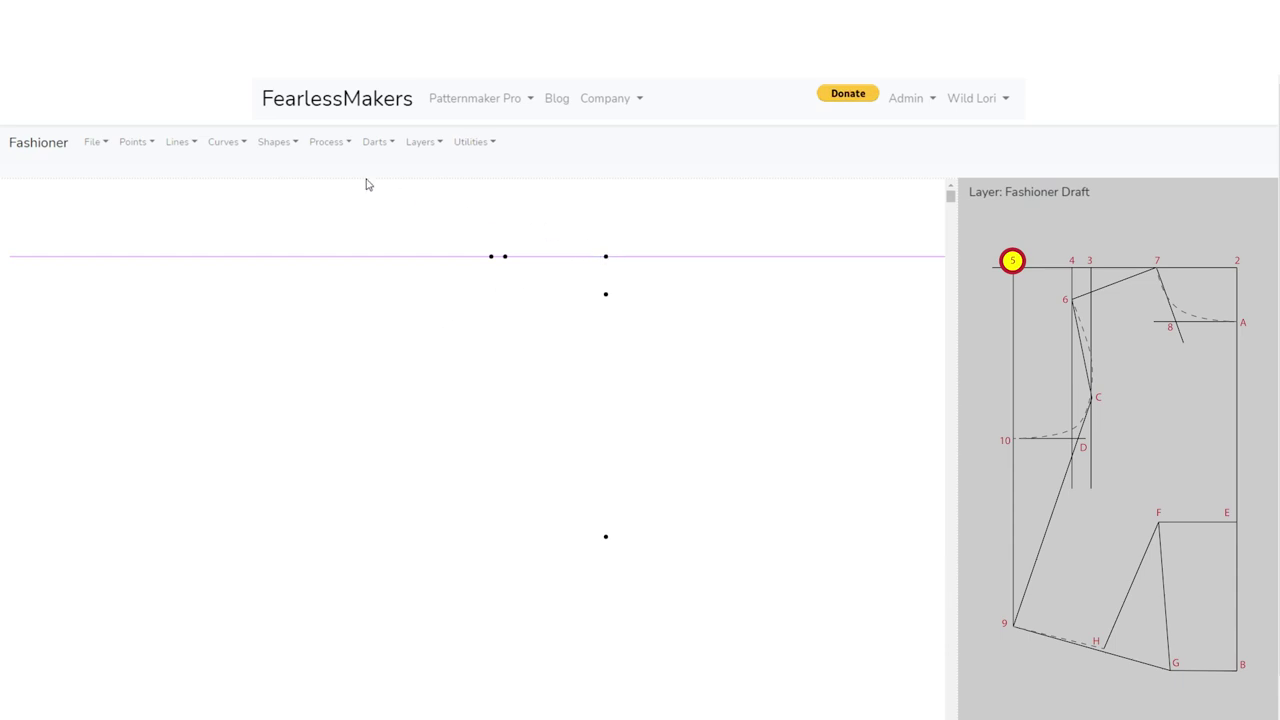
# Add point 5 from point 2, with an X distance of -228.2 mm and a Y distance of 0
pyautogui.click(132, 143)
pyautogui.click(160, 196)
pyautogui.click(605, 256)
pyautogui.click(1008, 332)
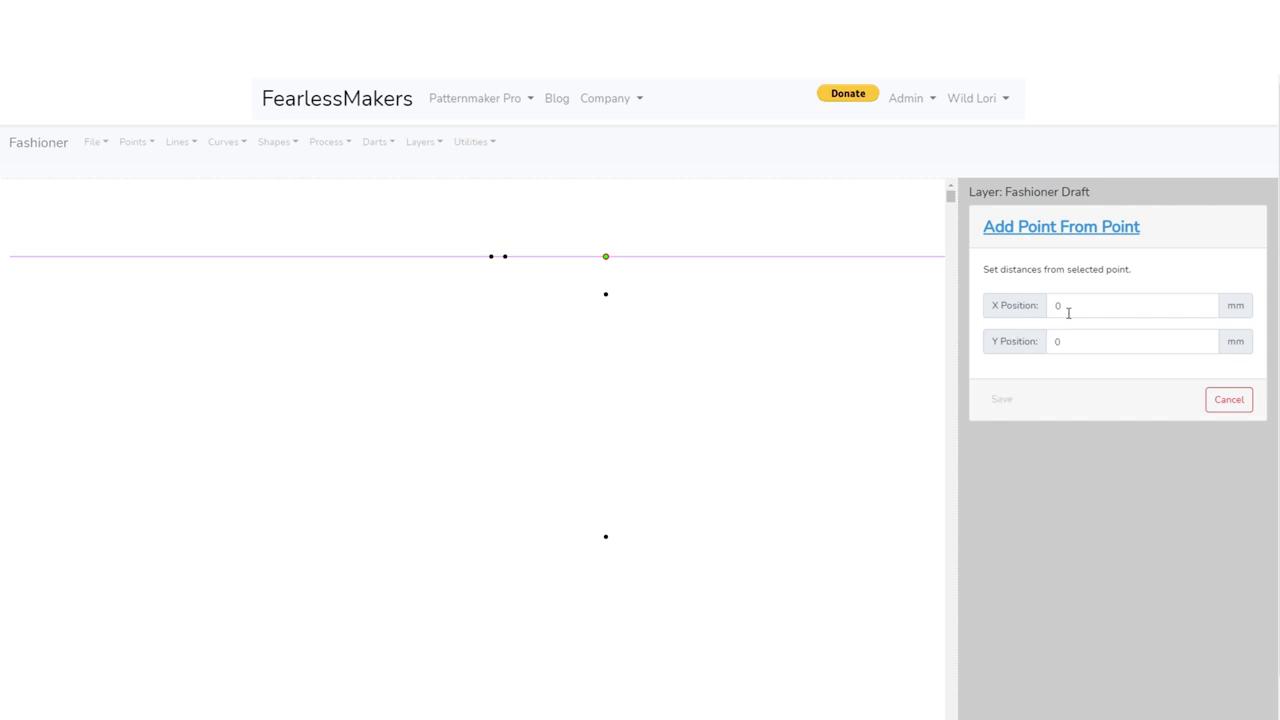
pyautogui.doubleClick(1060, 306)
pyautogui.write('-')
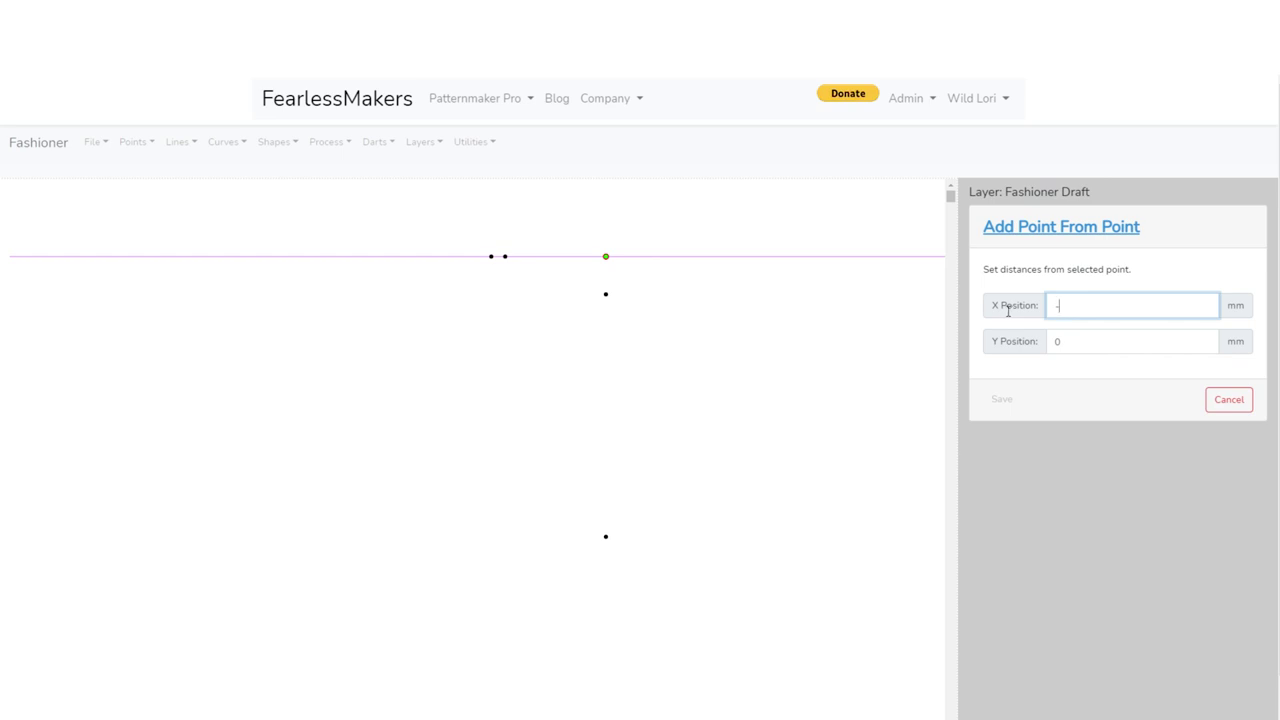
pyautogui.write('228.2')
pyautogui.press('Tab')
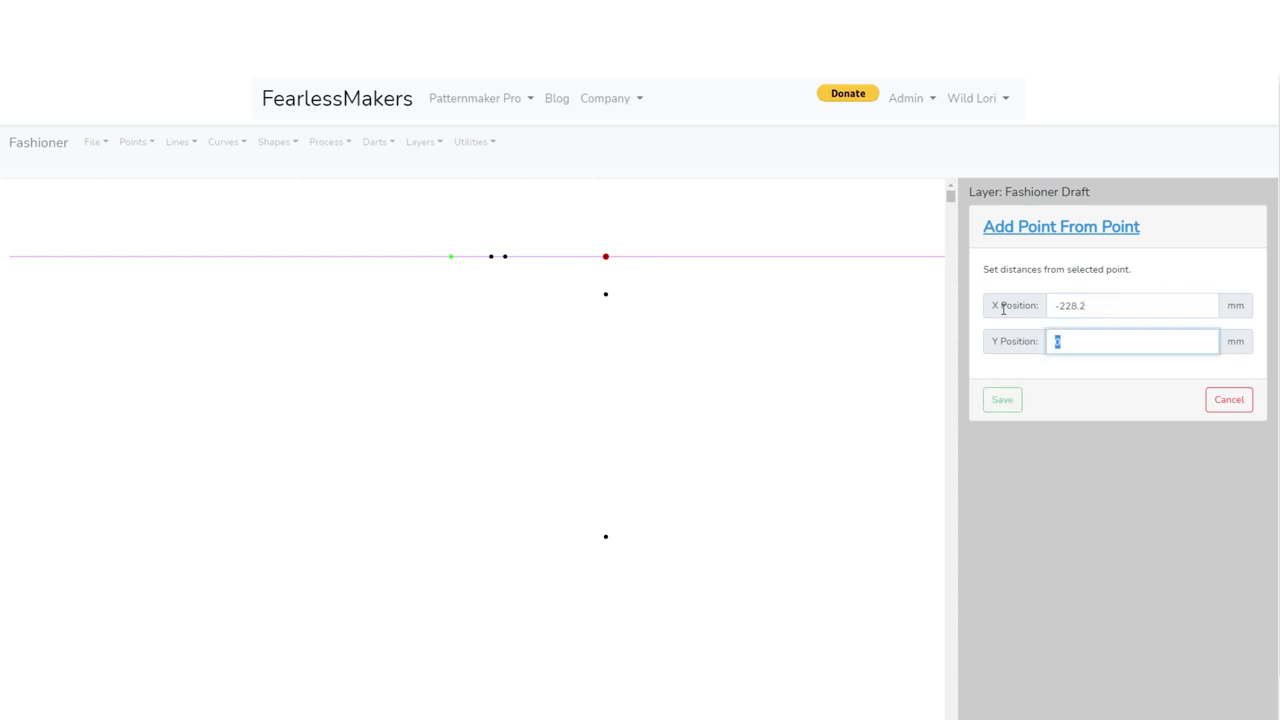
pyautogui.click(998, 405)
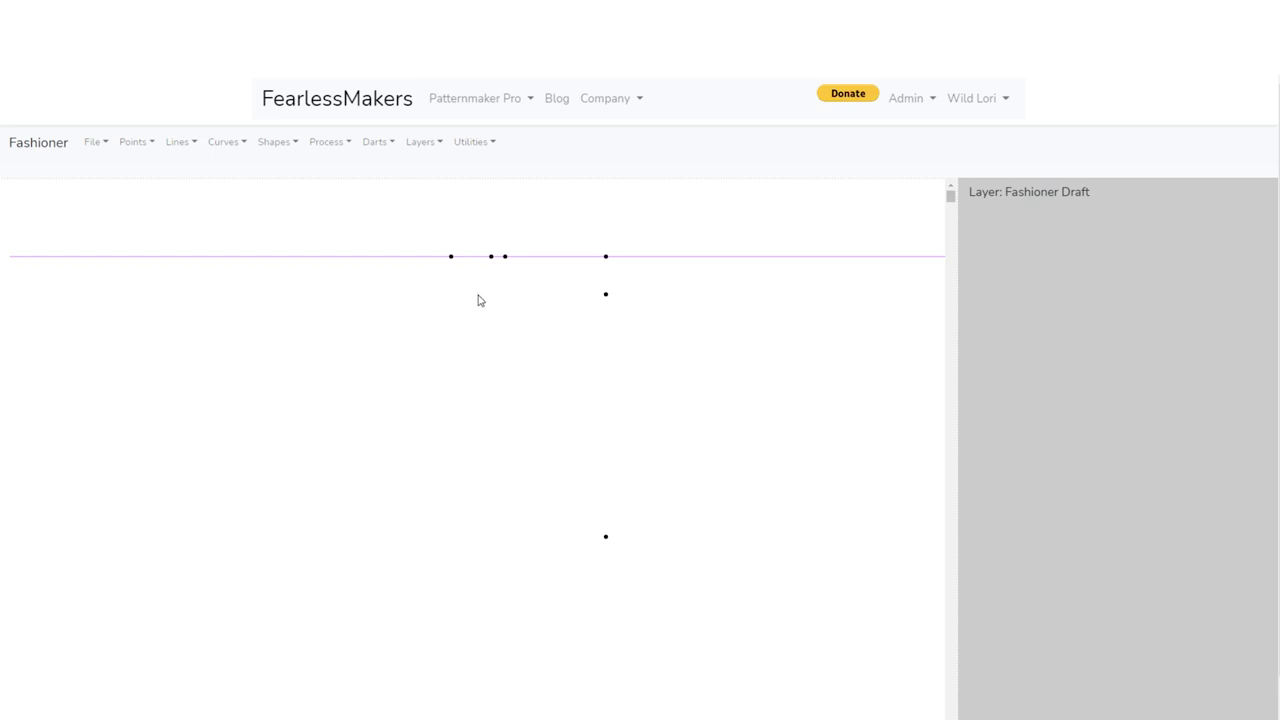
# Add a vertical reference line through point 3 and save it
pyautogui.click(176, 143)
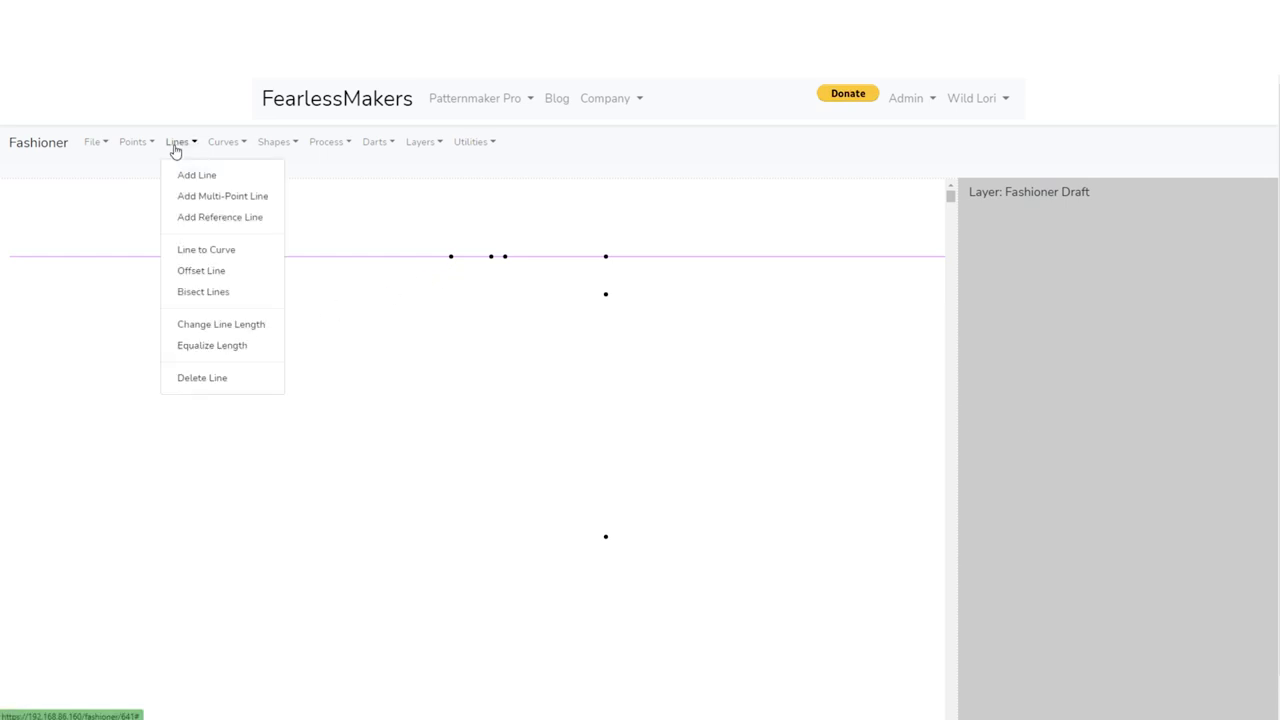
pyautogui.click(199, 217)
pyautogui.click(505, 257)
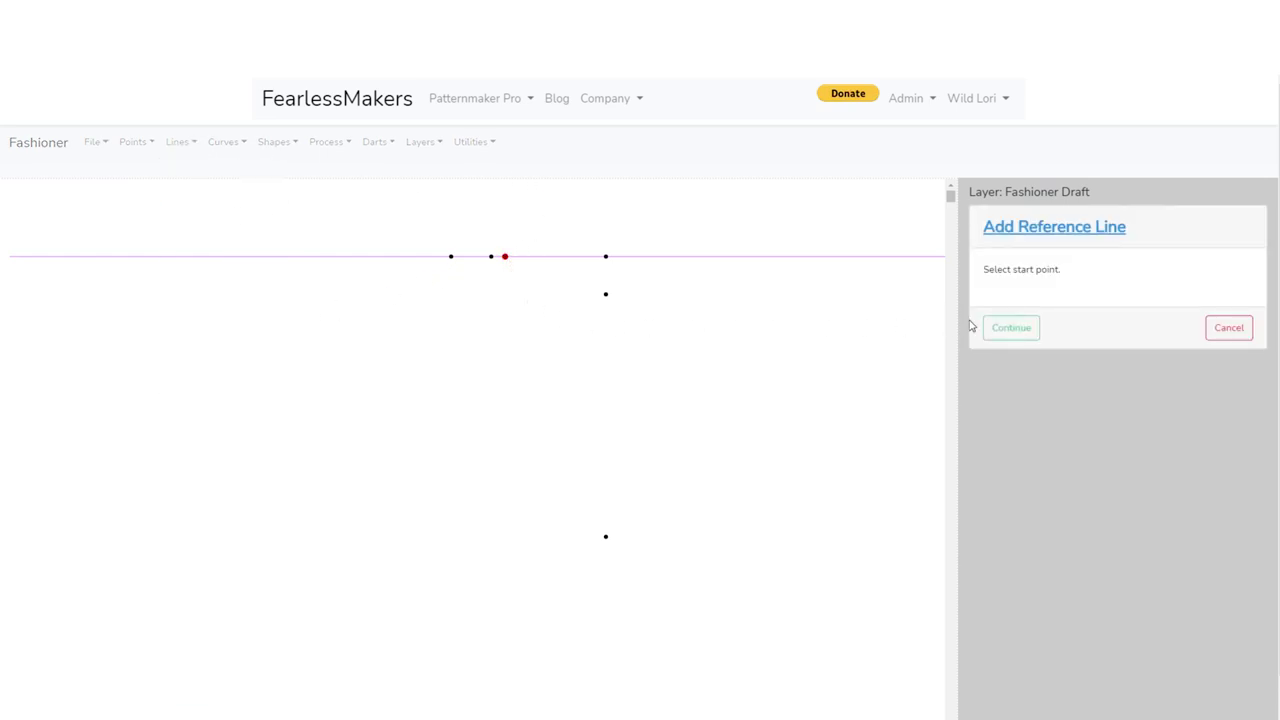
pyautogui.click(1011, 328)
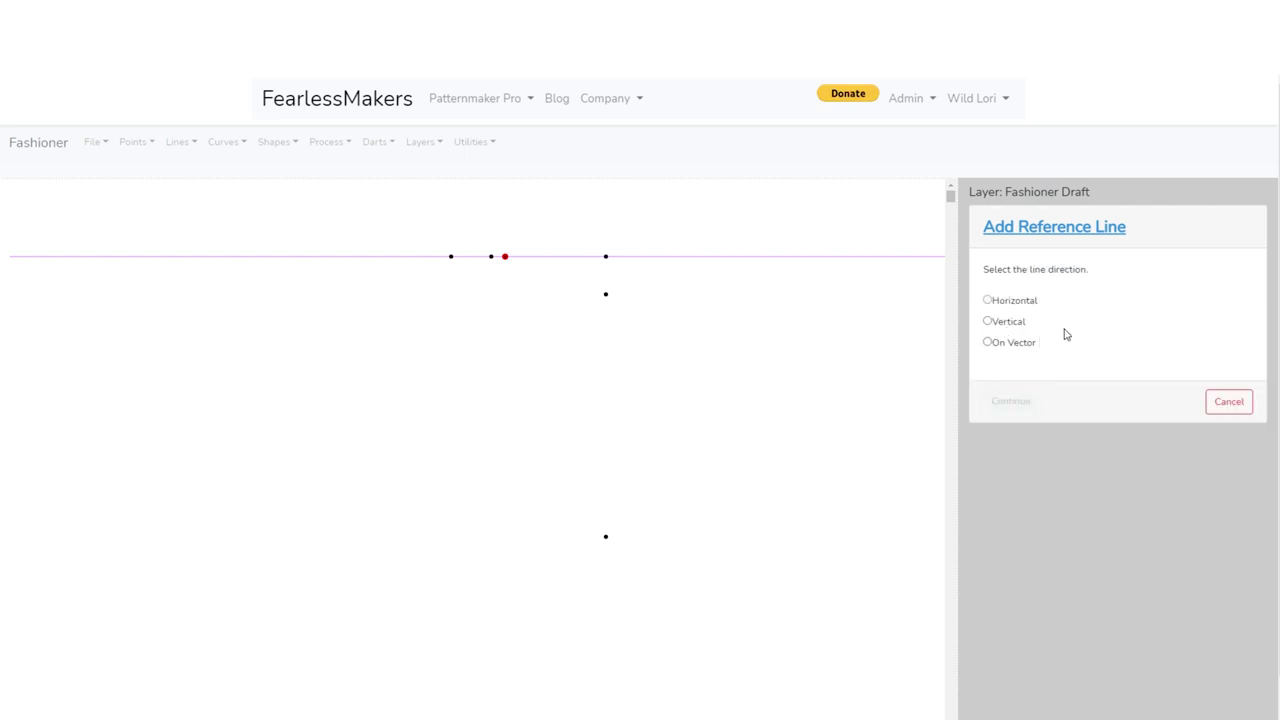
pyautogui.click(988, 322)
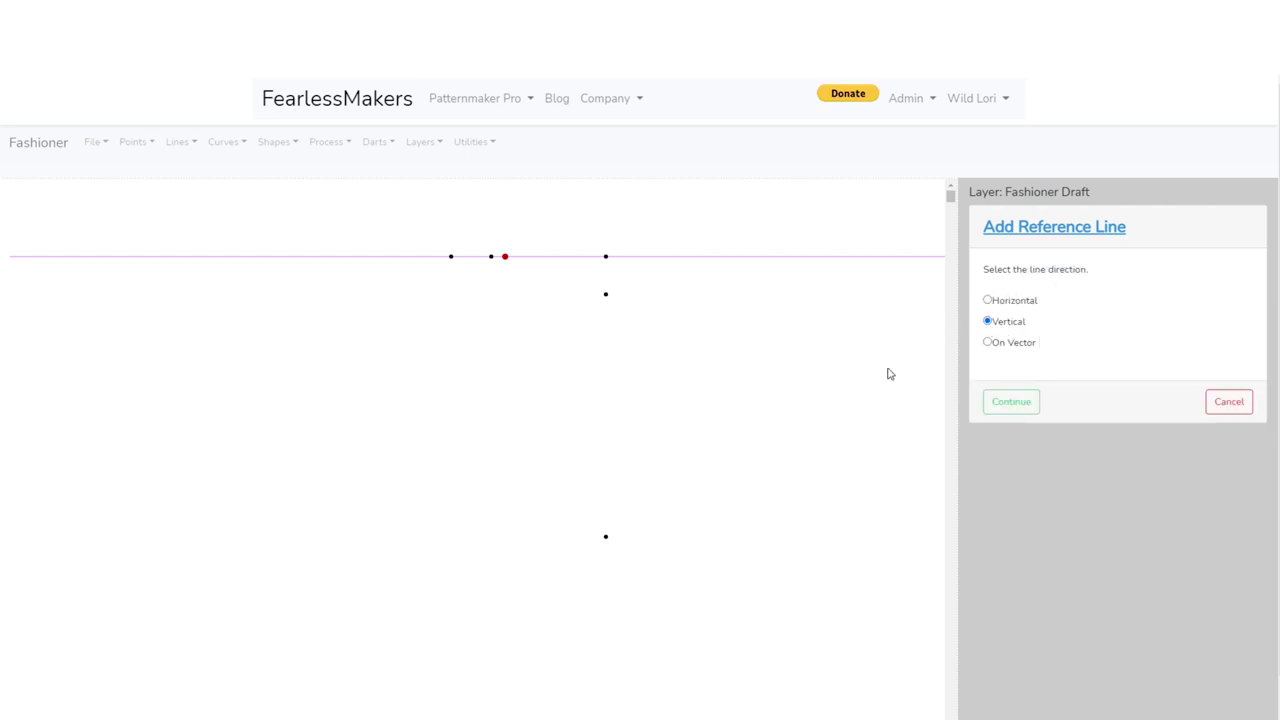
pyautogui.click(1004, 402)
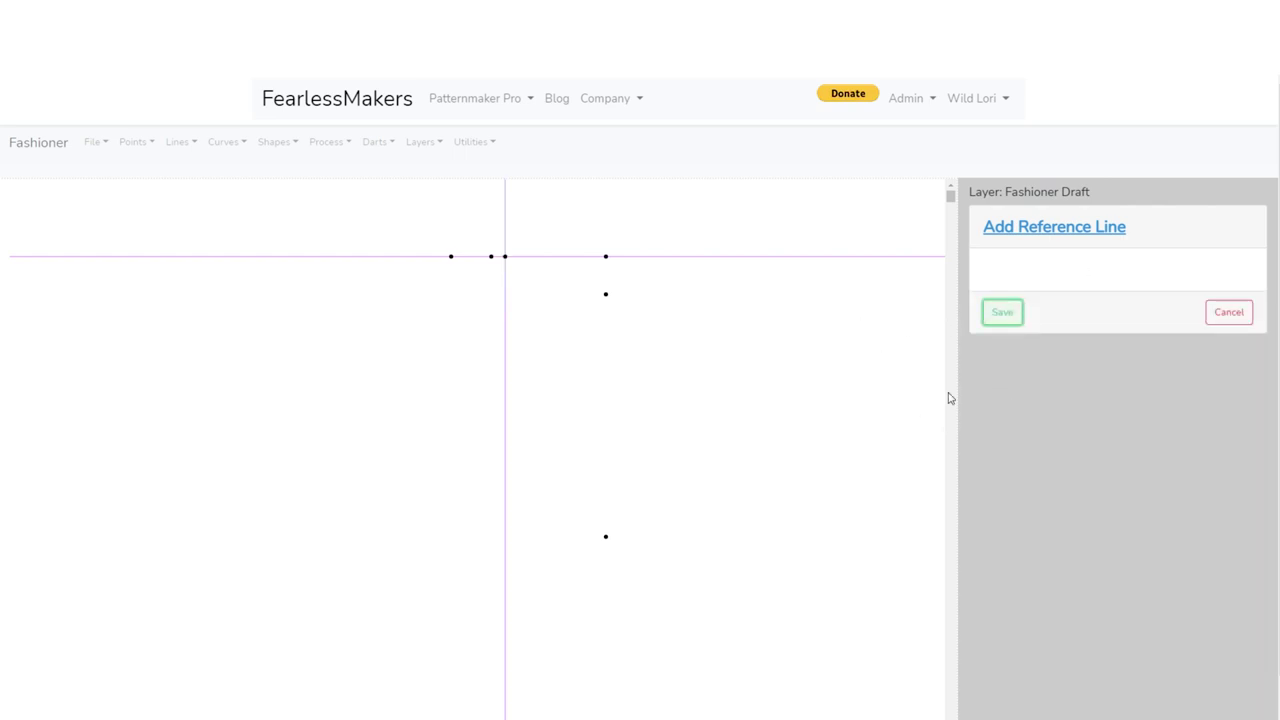
pyautogui.click(987, 312)
# Add a vertical reference line through point 4 and save it
pyautogui.click(180, 142)
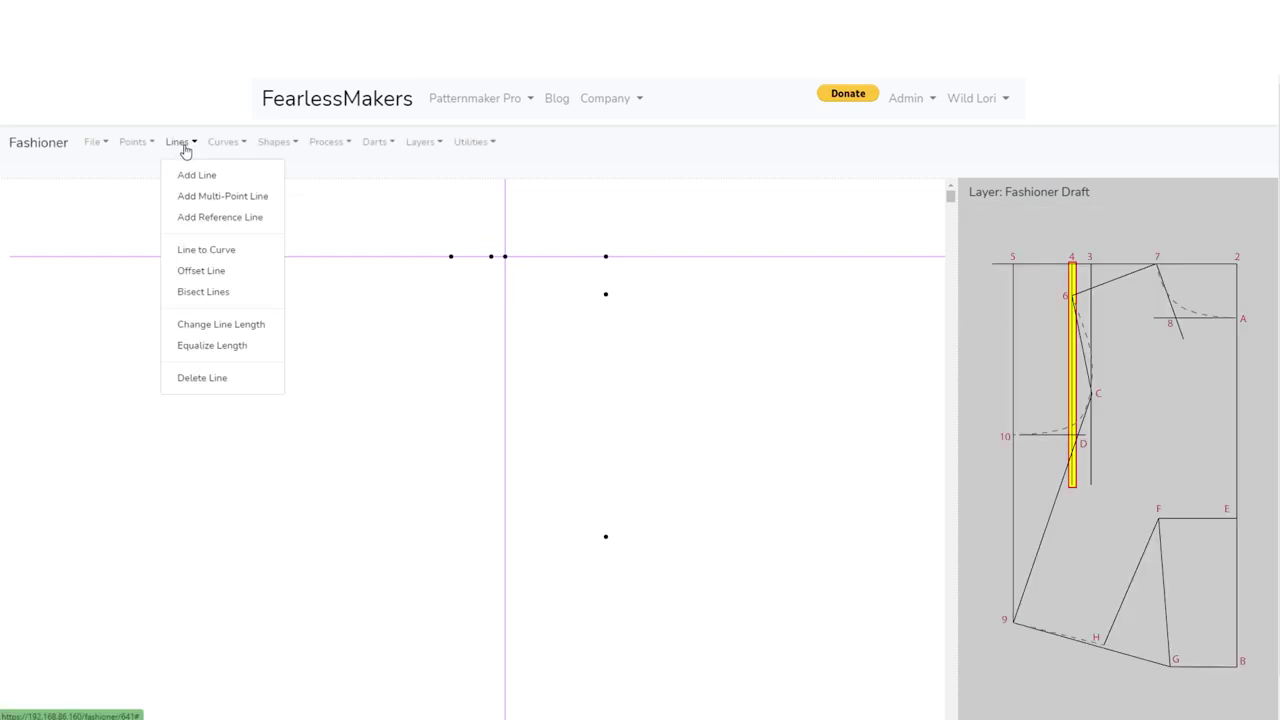
pyautogui.click(210, 216)
pyautogui.click(491, 257)
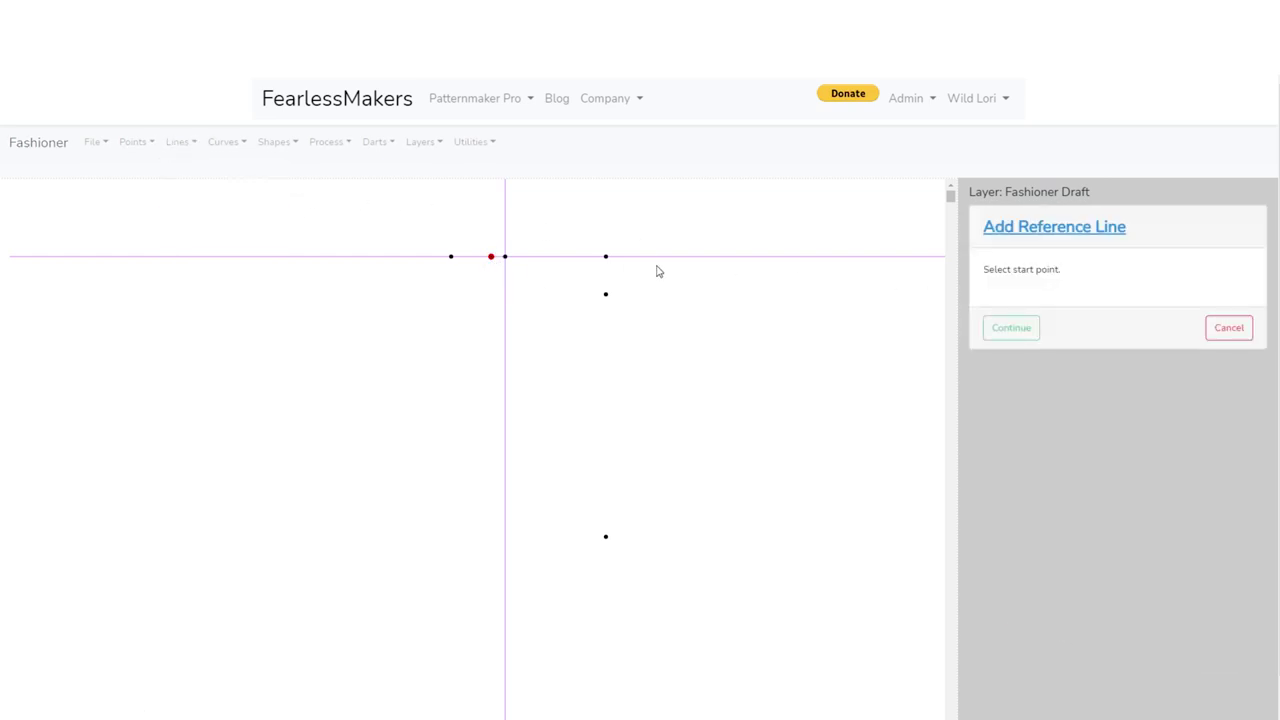
pyautogui.click(1018, 329)
pyautogui.click(1006, 324)
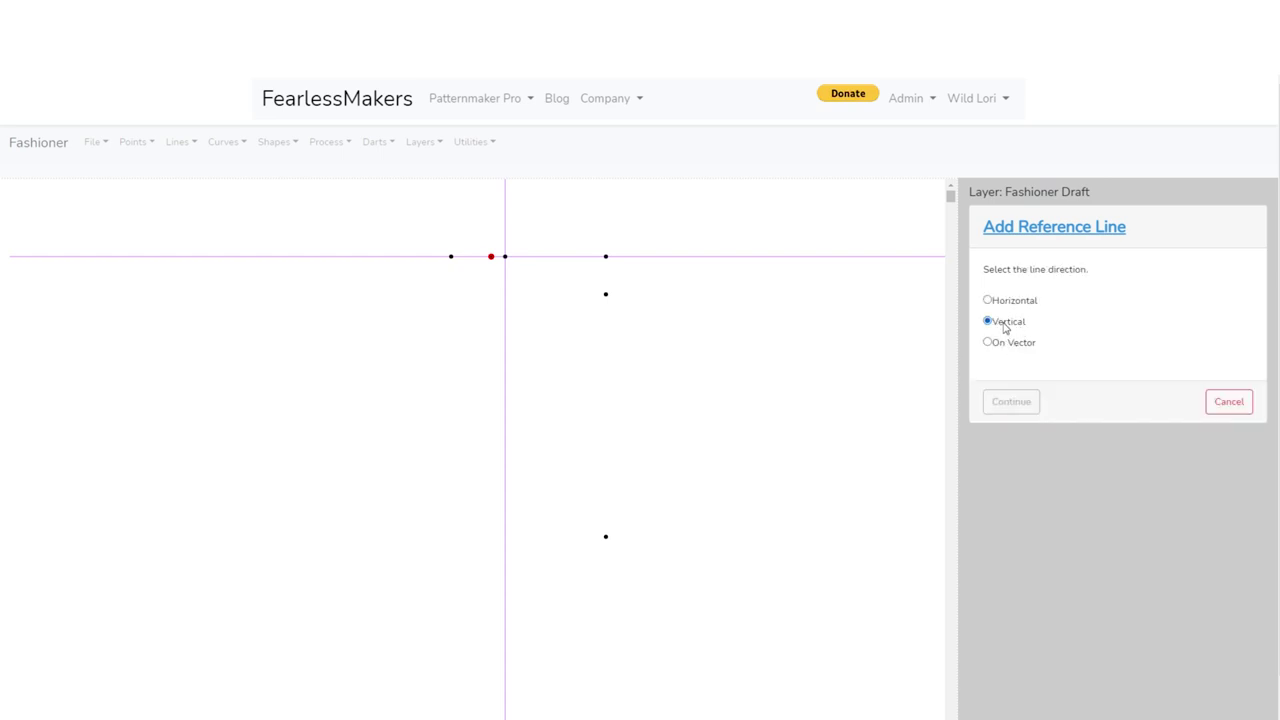
pyautogui.click(1008, 404)
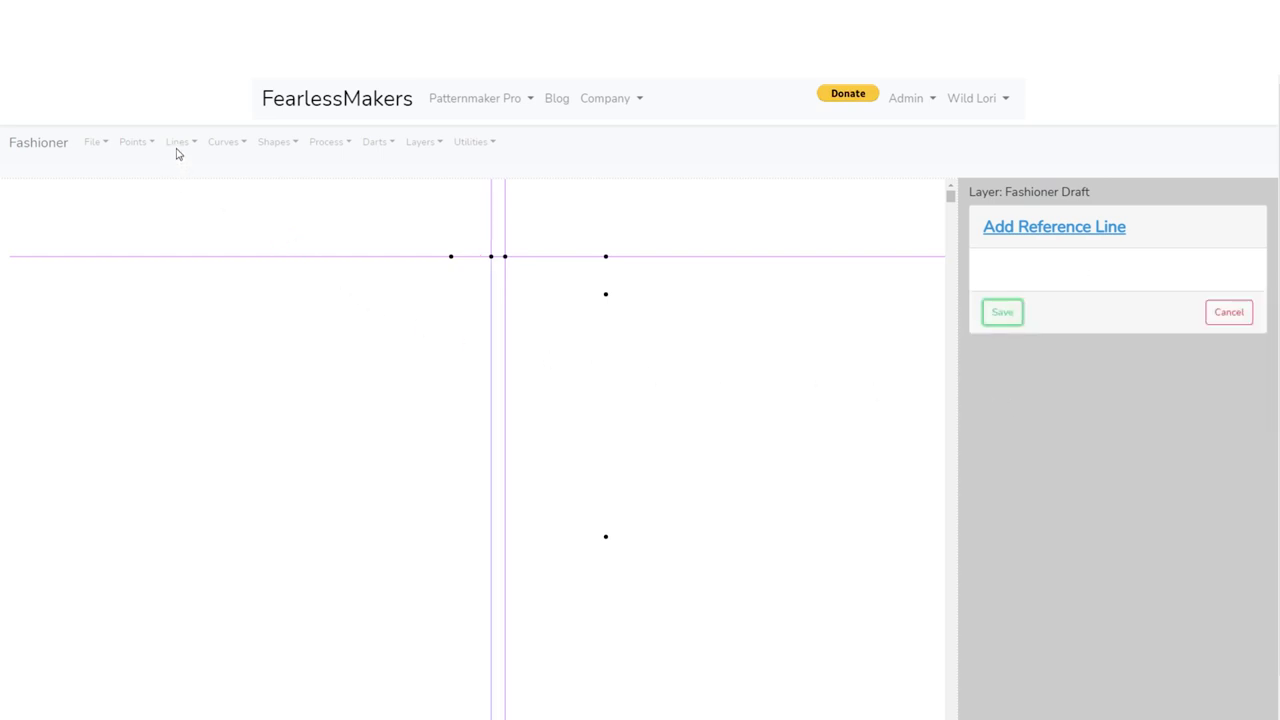
pyautogui.click(1002, 312)
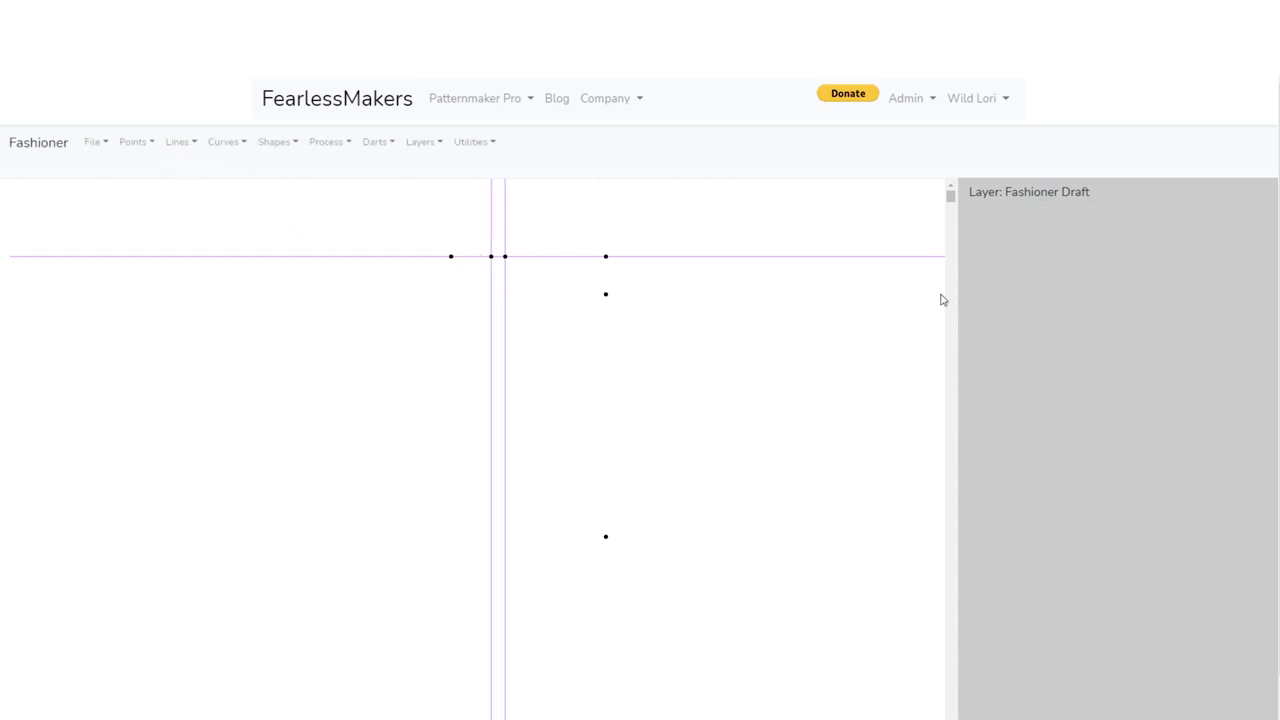
# Add a vertical reference line through point 5, the outermost point on the horizontal reference line, and save it
pyautogui.click(172, 142)
pyautogui.click(183, 214)
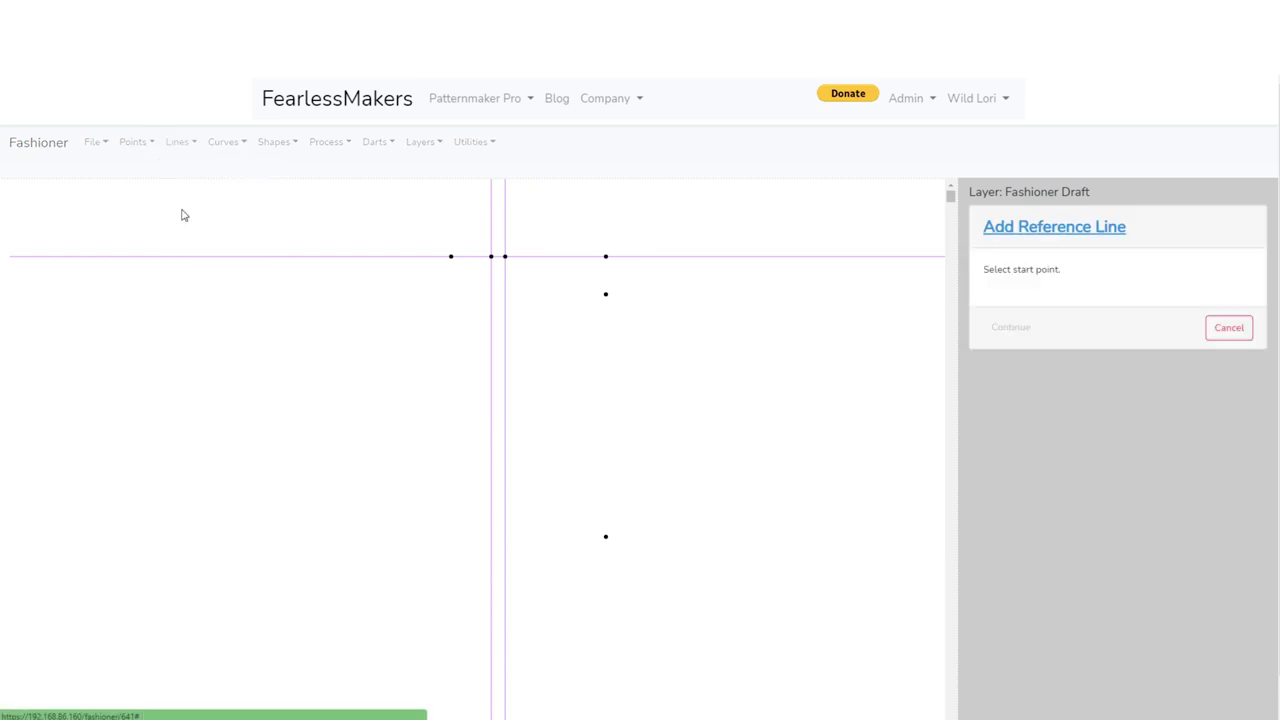
pyautogui.click(451, 257)
pyautogui.click(1010, 327)
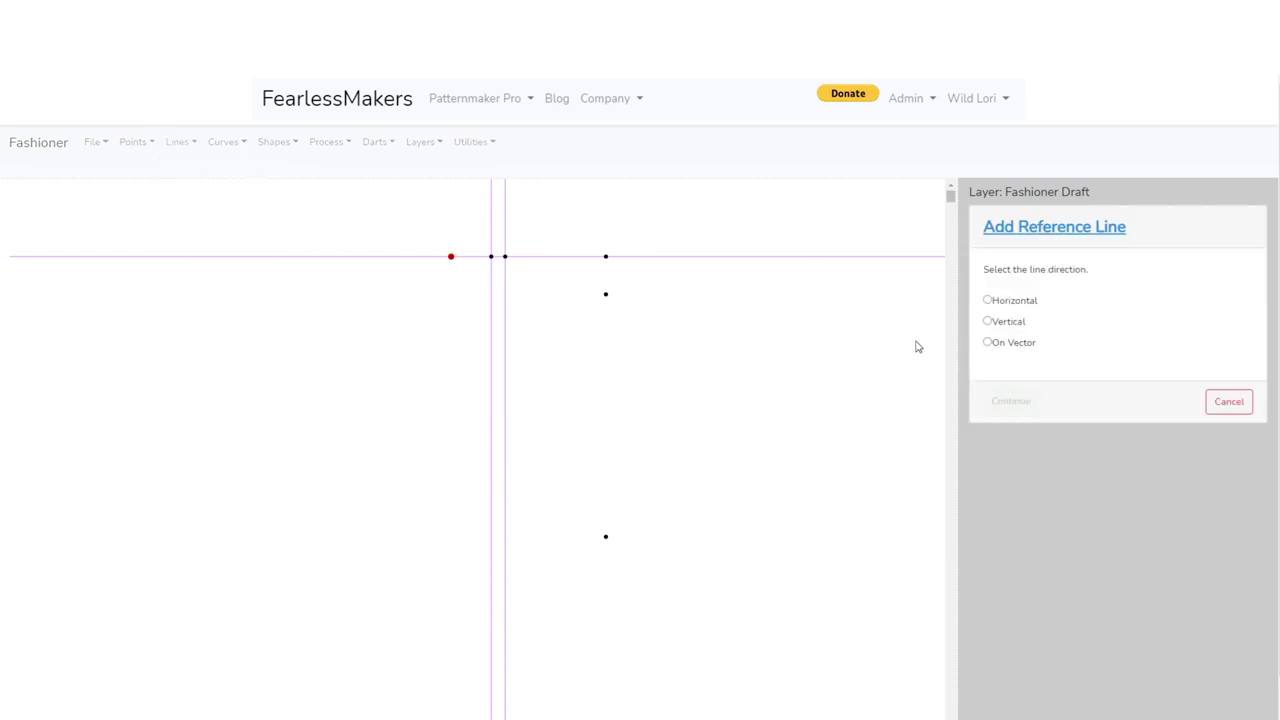
pyautogui.click(988, 322)
pyautogui.click(1024, 402)
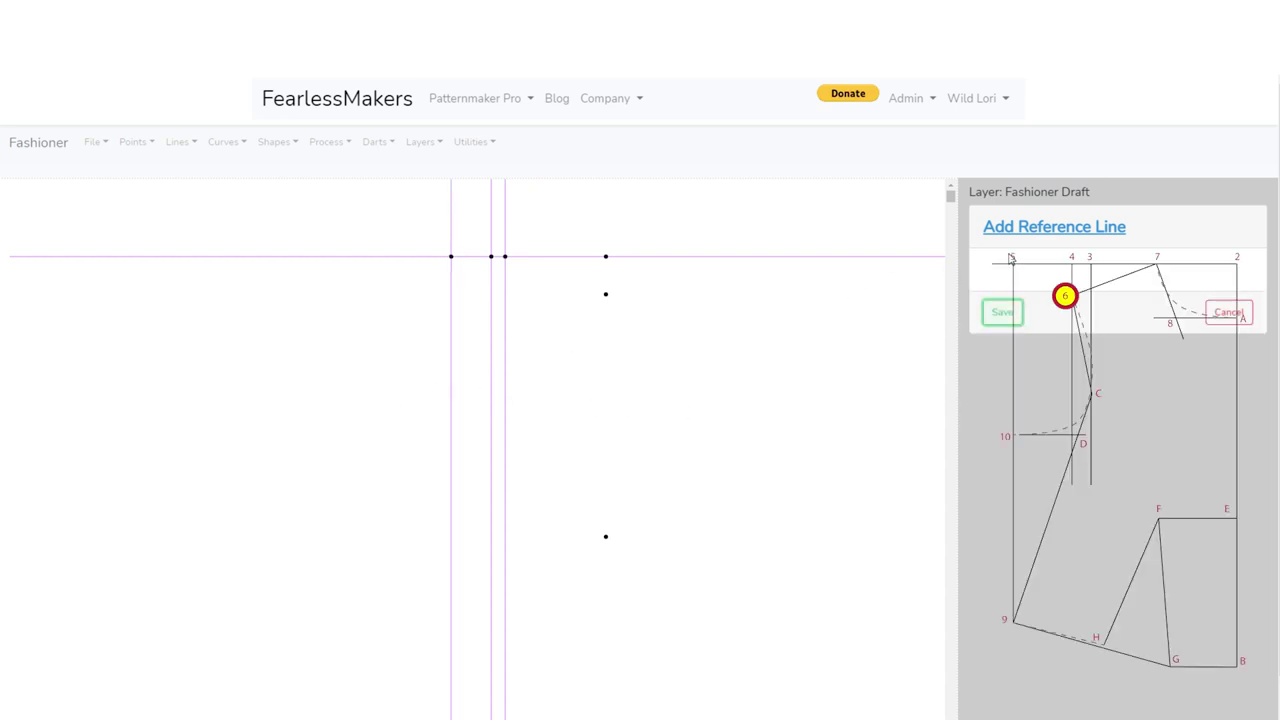
pyautogui.click(1002, 312)
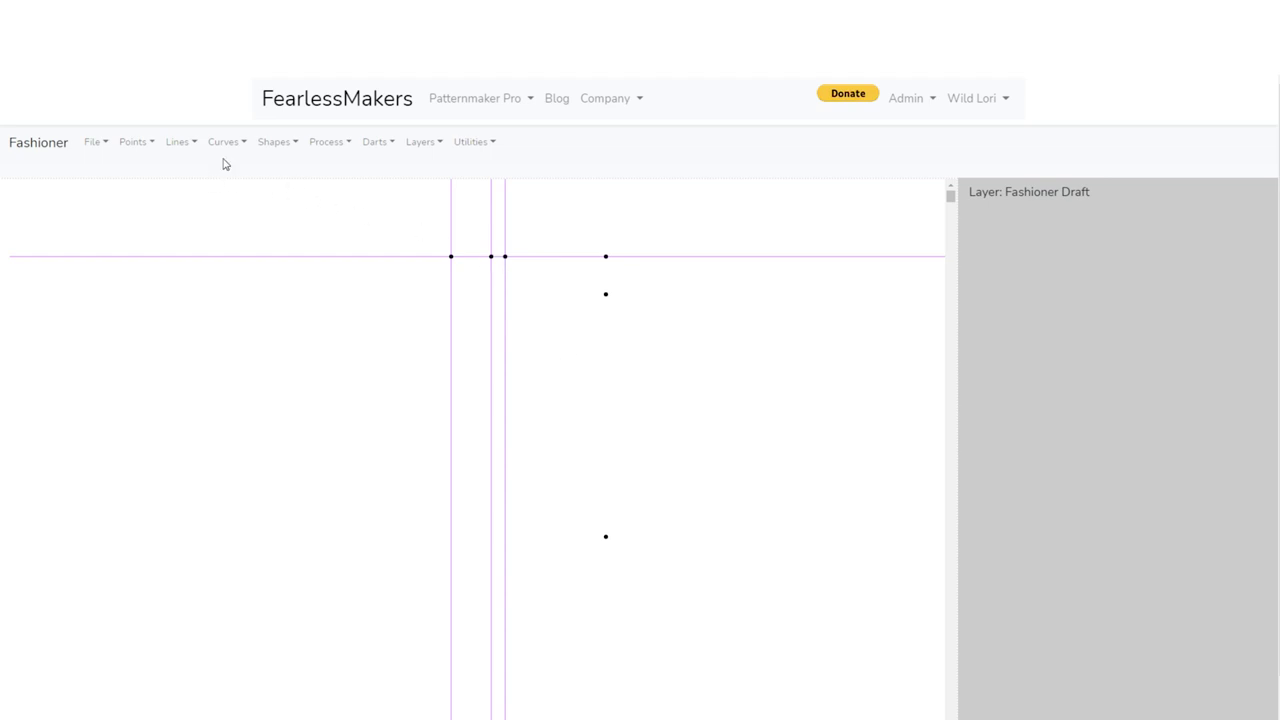
# Add a circle with a 416.4 mm radius centred on the lowest point and save it
pyautogui.click(274, 143)
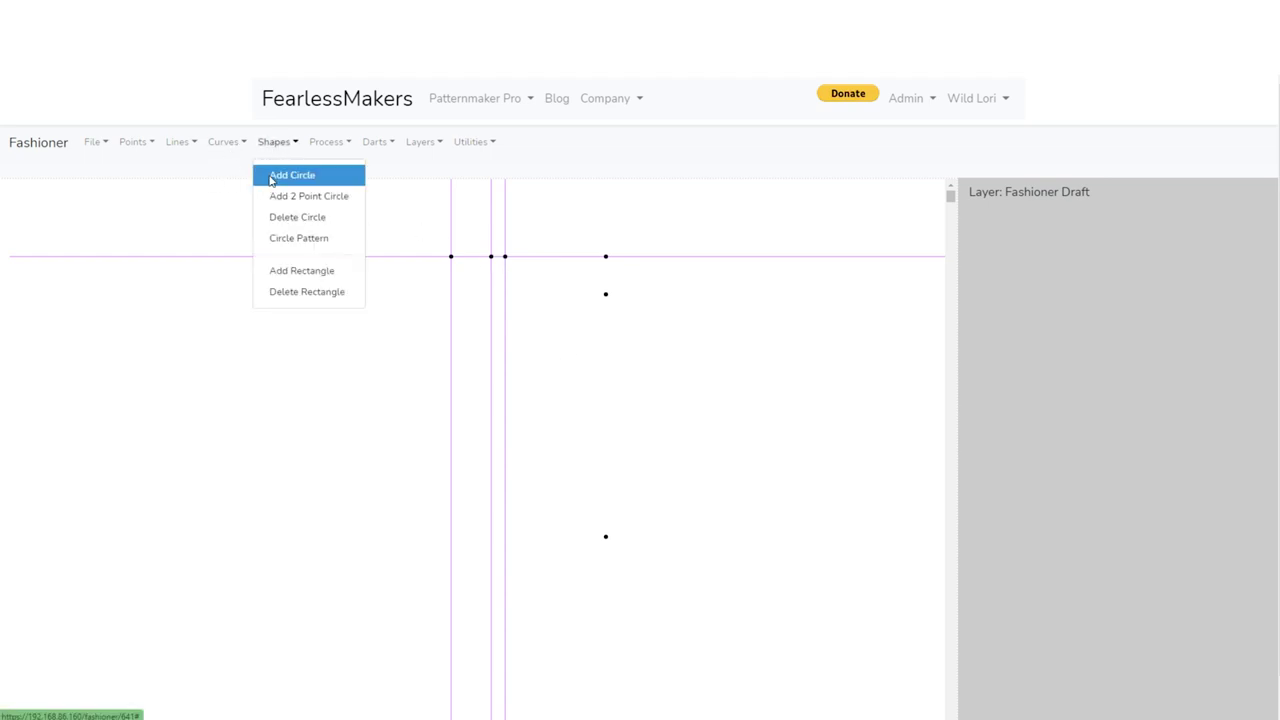
pyautogui.click(268, 175)
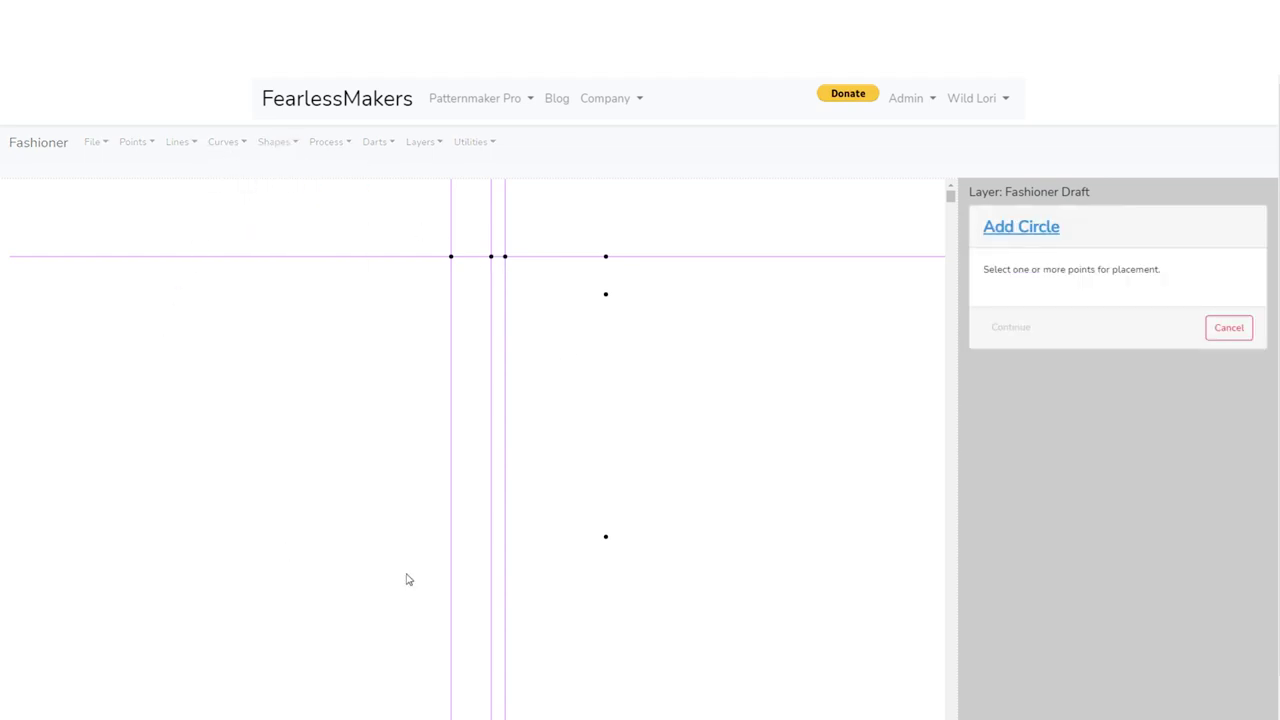
pyautogui.click(605, 539)
pyautogui.click(1010, 327)
pyautogui.click(992, 291)
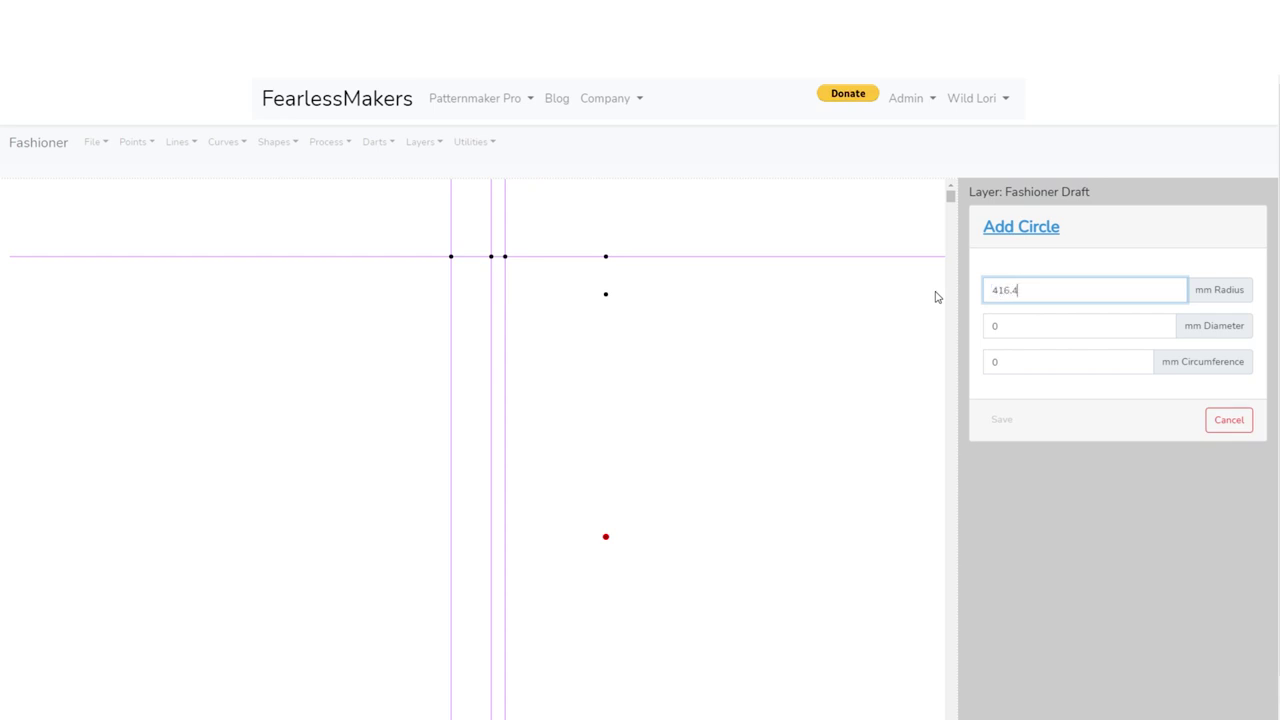
pyautogui.press('Tab')
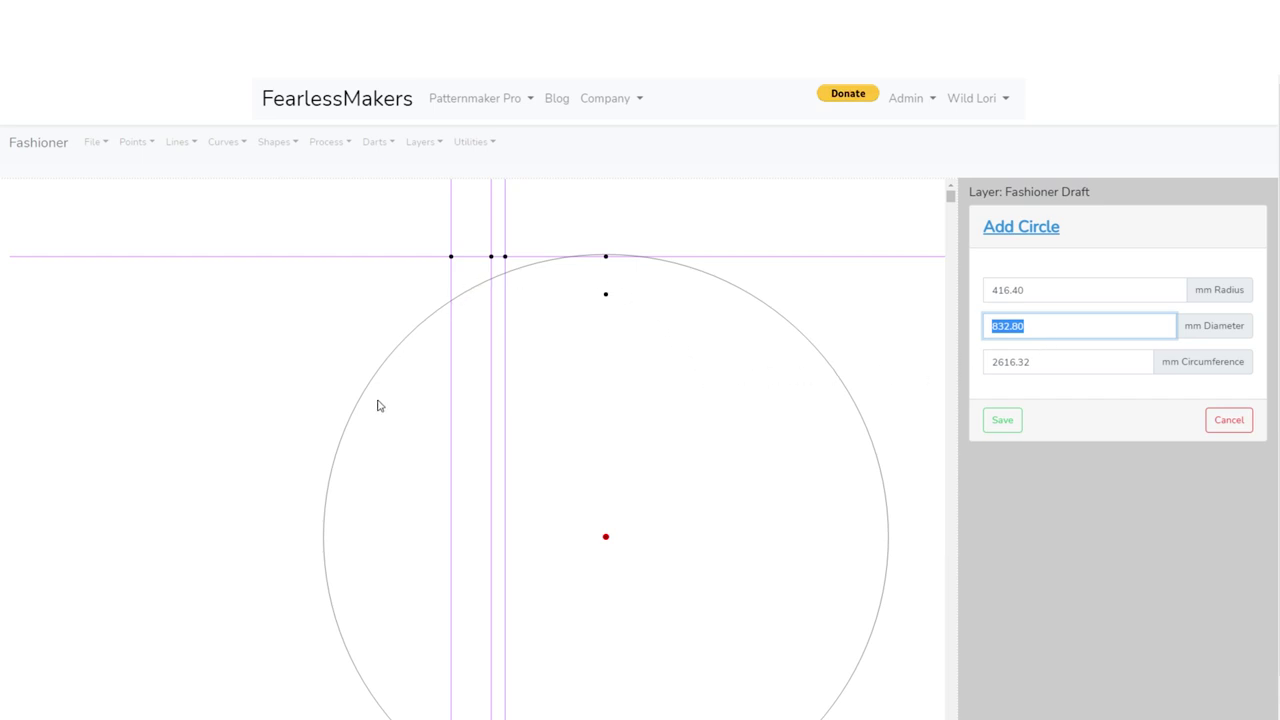
pyautogui.click(1004, 421)
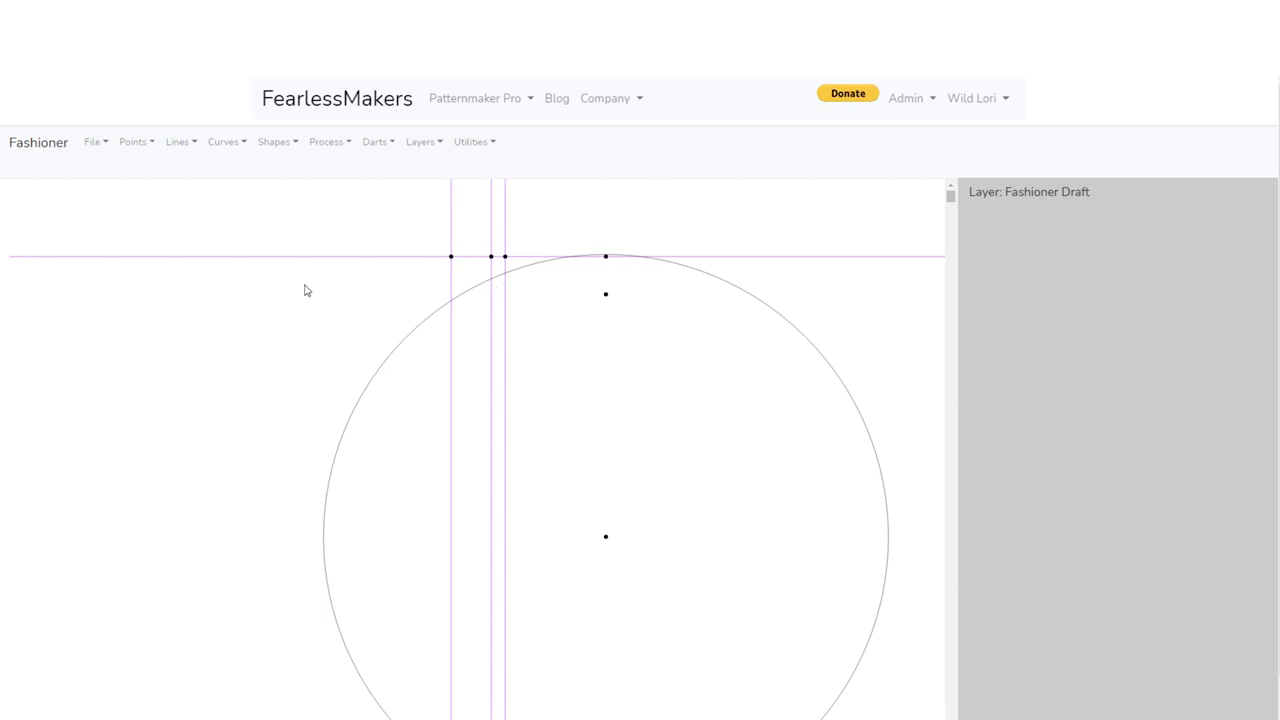
# Add a point where the circle intersects the vertical reference line through point 4, and save it
pyautogui.click(136, 145)
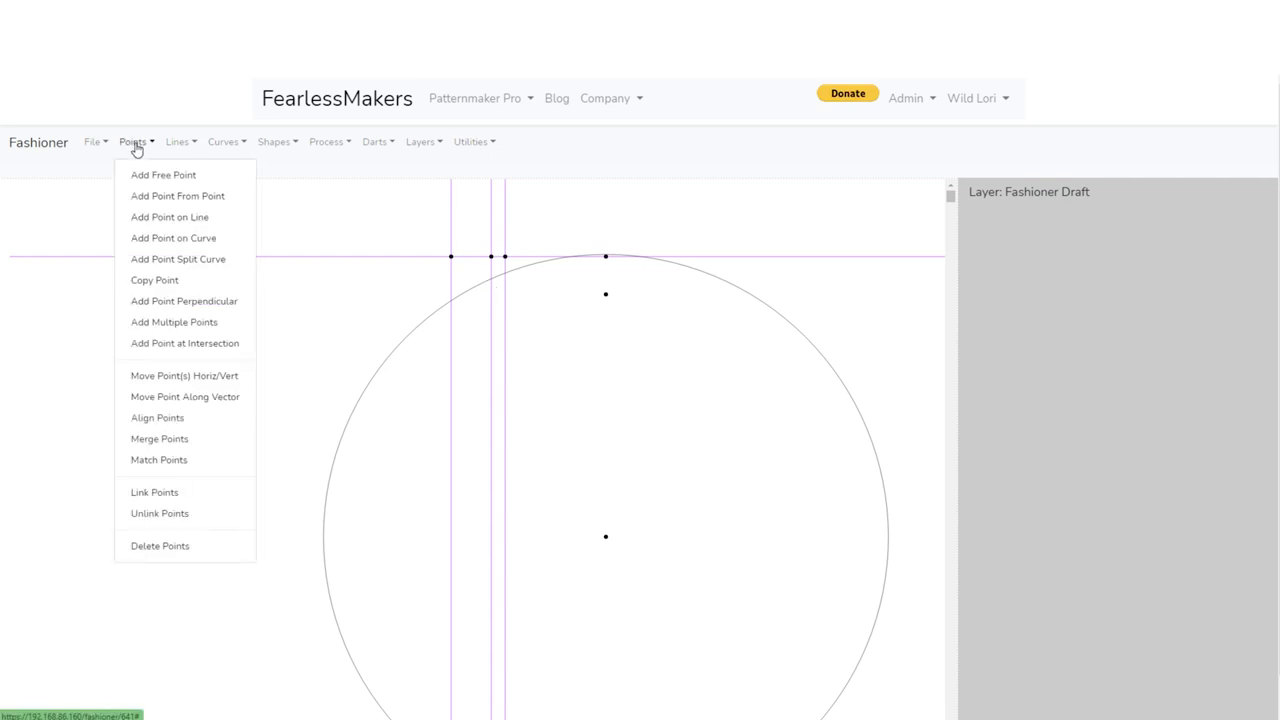
pyautogui.click(171, 345)
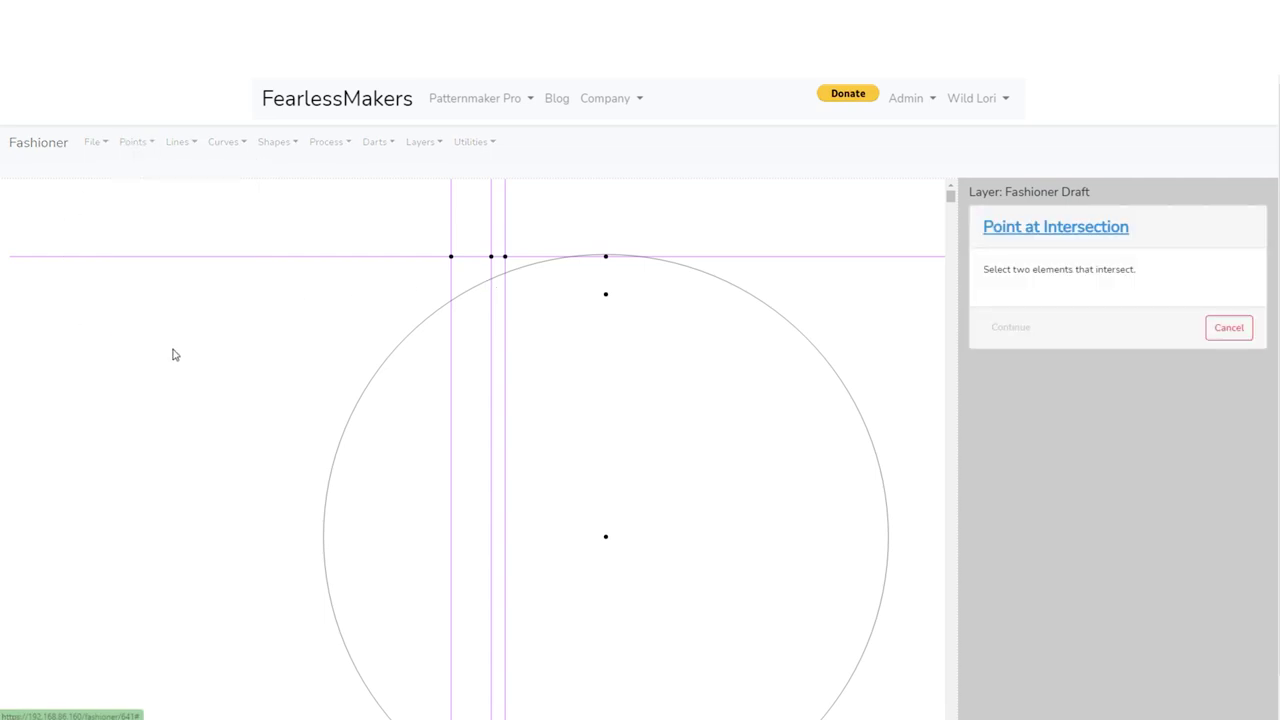
pyautogui.scroll(3, 545, 328)
pyautogui.moveTo(534, 282); pyautogui.dragTo(569, 454)
pyautogui.scroll(3, 563, 434)
pyautogui.scroll(2, 587, 418)
pyautogui.click(485, 340)
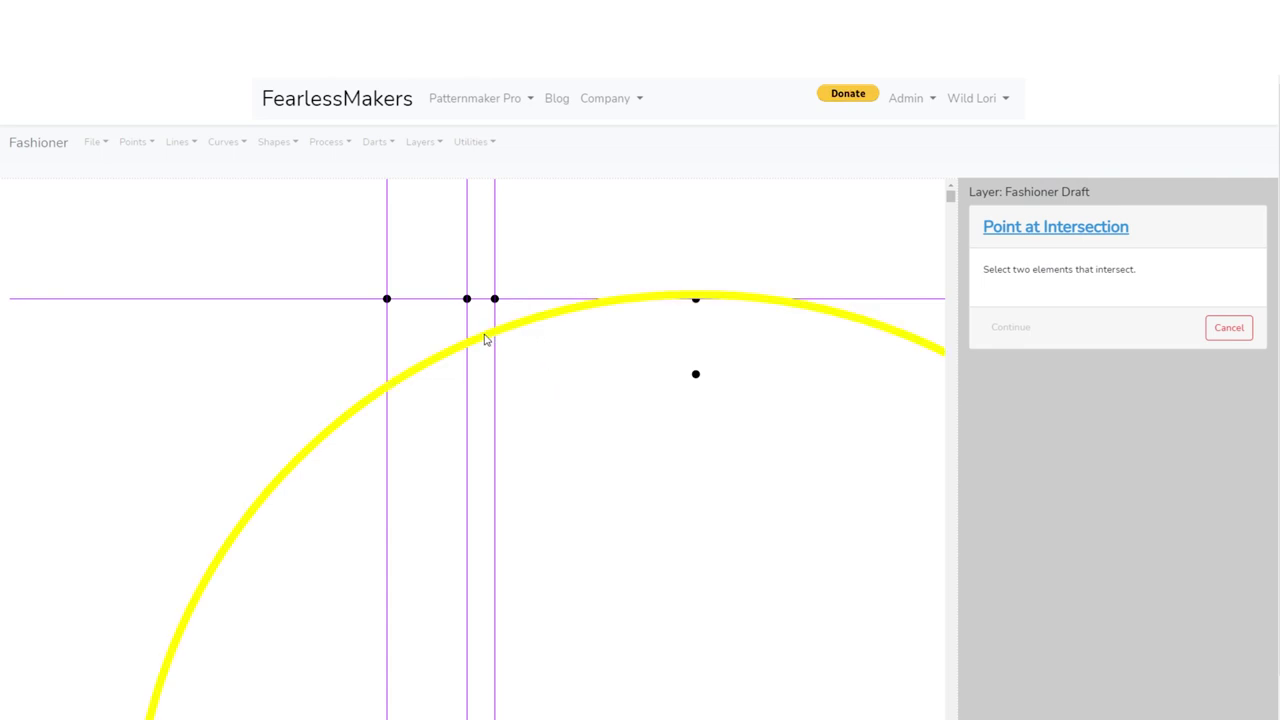
pyautogui.click(484, 340)
pyautogui.click(465, 323)
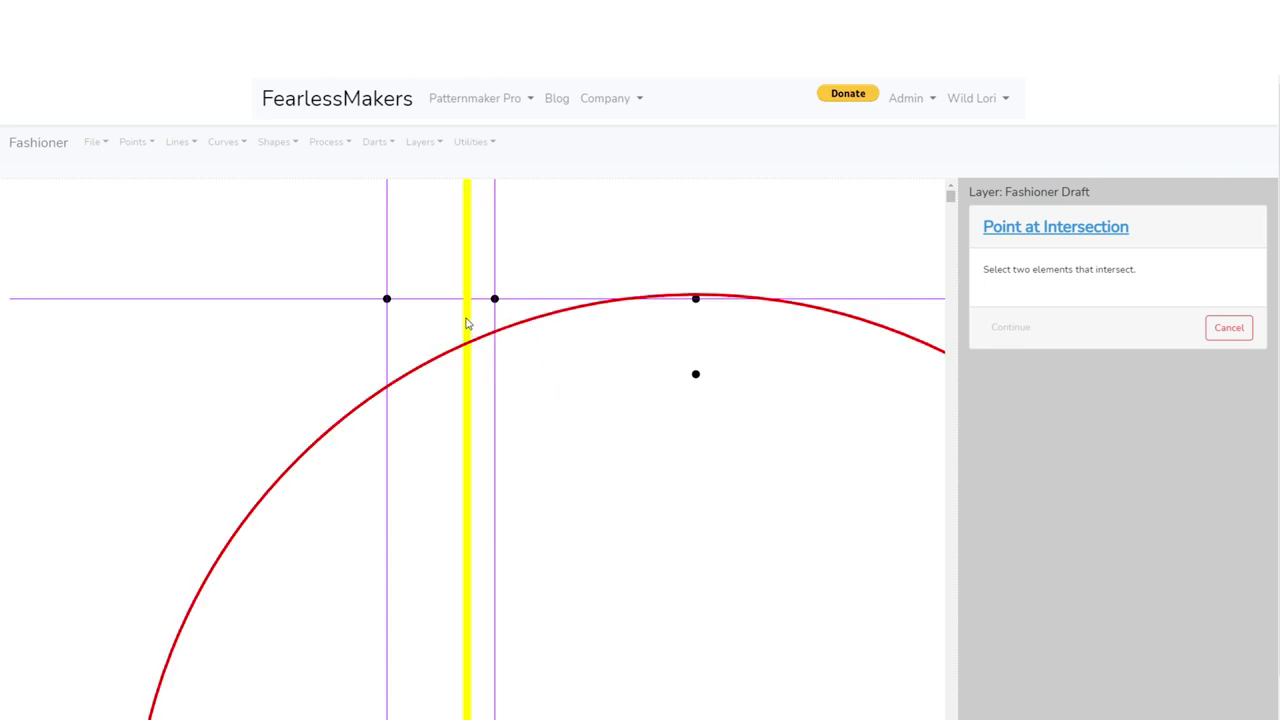
pyautogui.click(1010, 330)
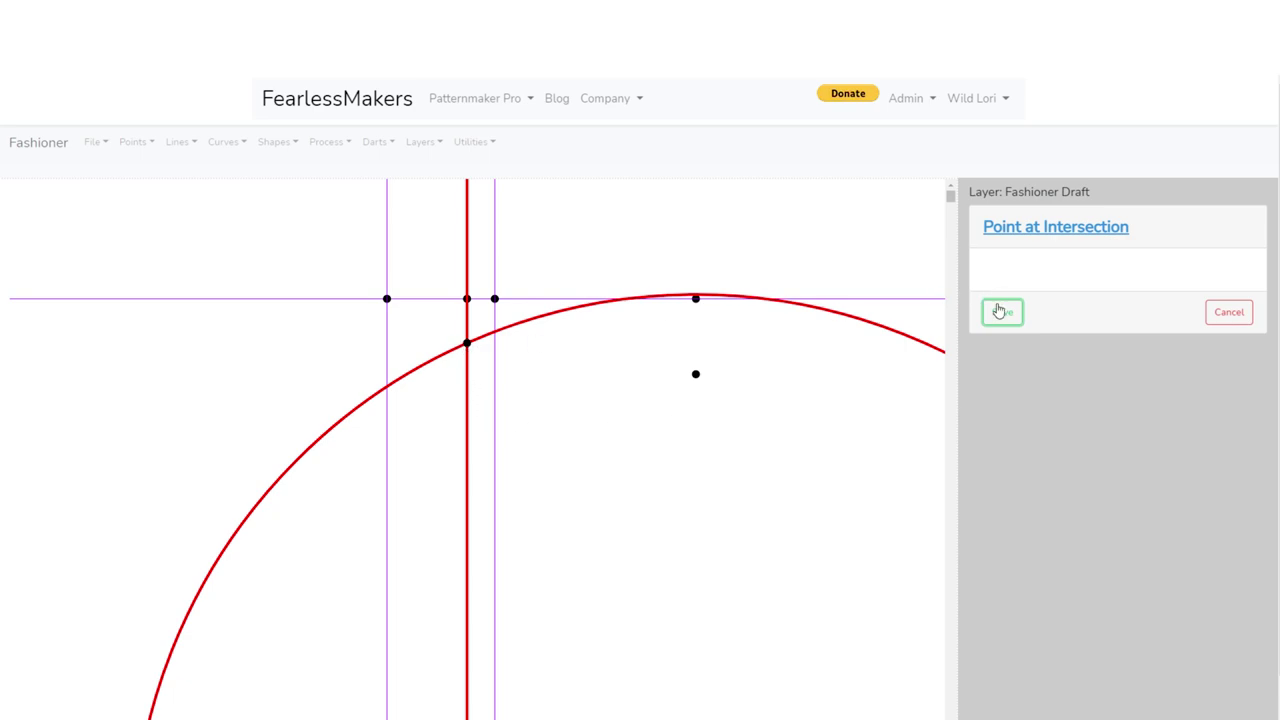
pyautogui.click(1002, 314)
# Delete the extra intersection point where the lower part of the circle crosses the vertical line through point 4
pyautogui.scroll(-5, 605, 535)
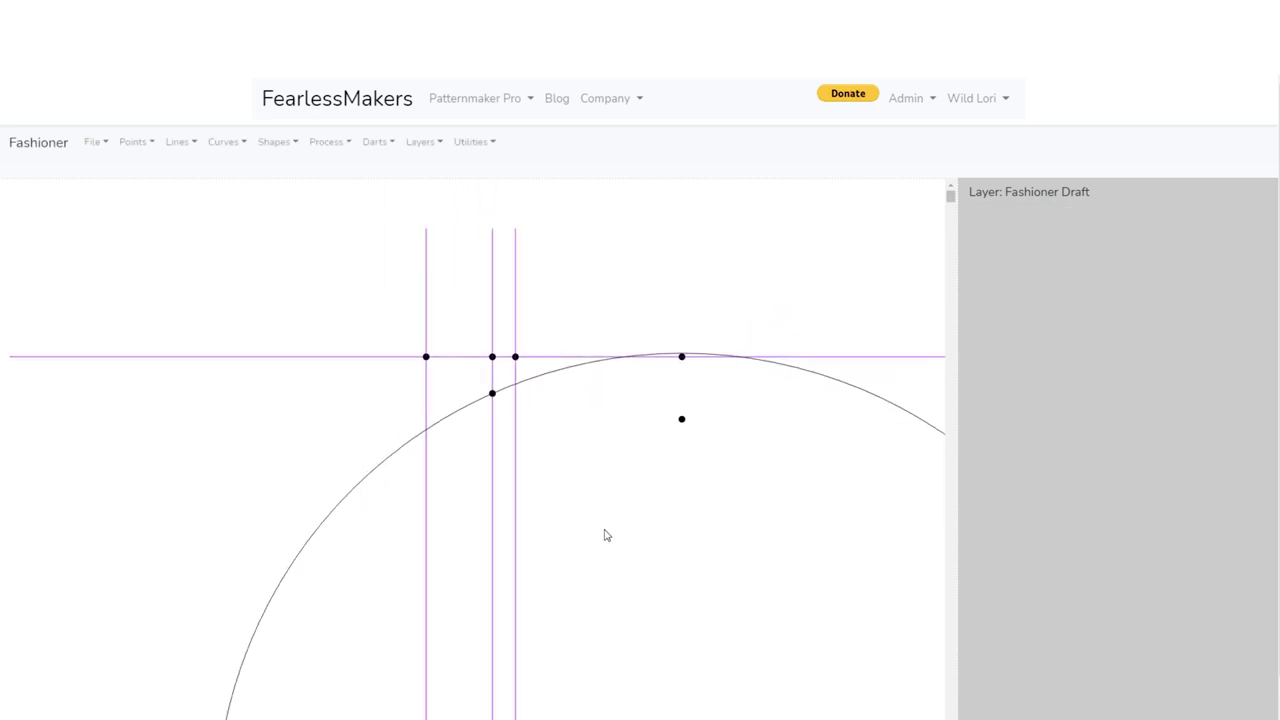
pyautogui.scroll(-5, 652, 587)
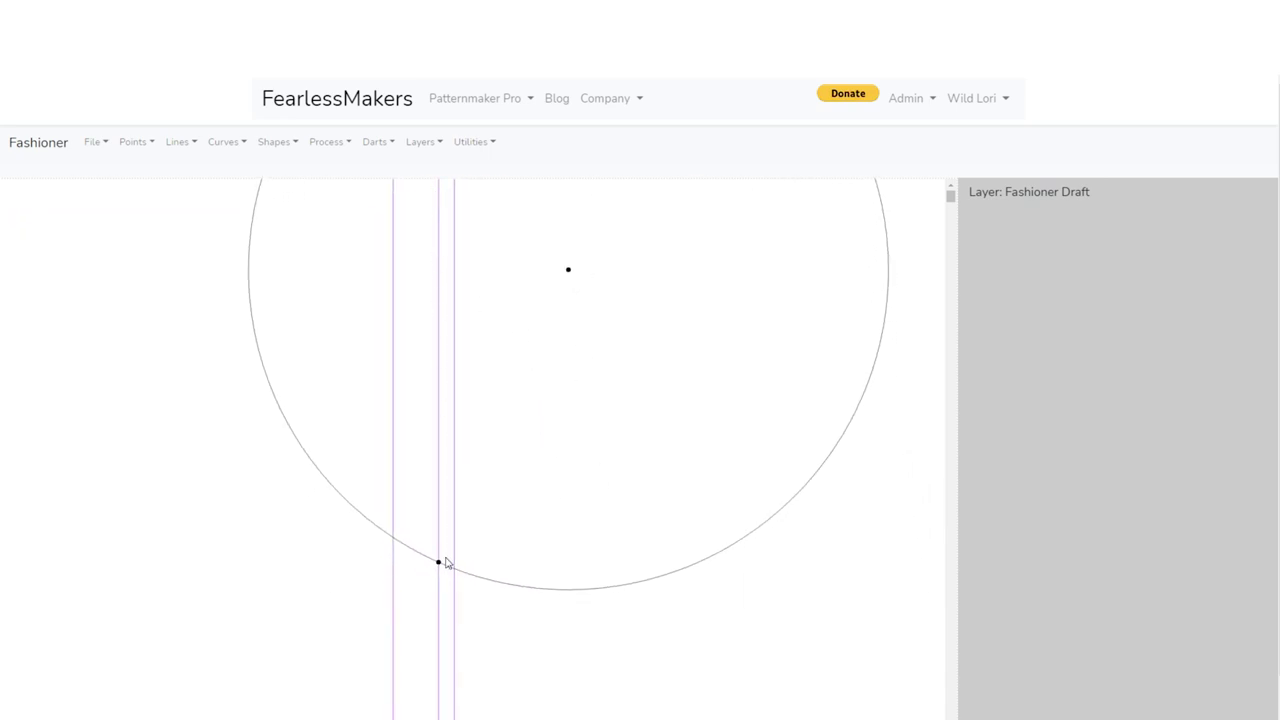
pyautogui.scroll(2, 498, 524)
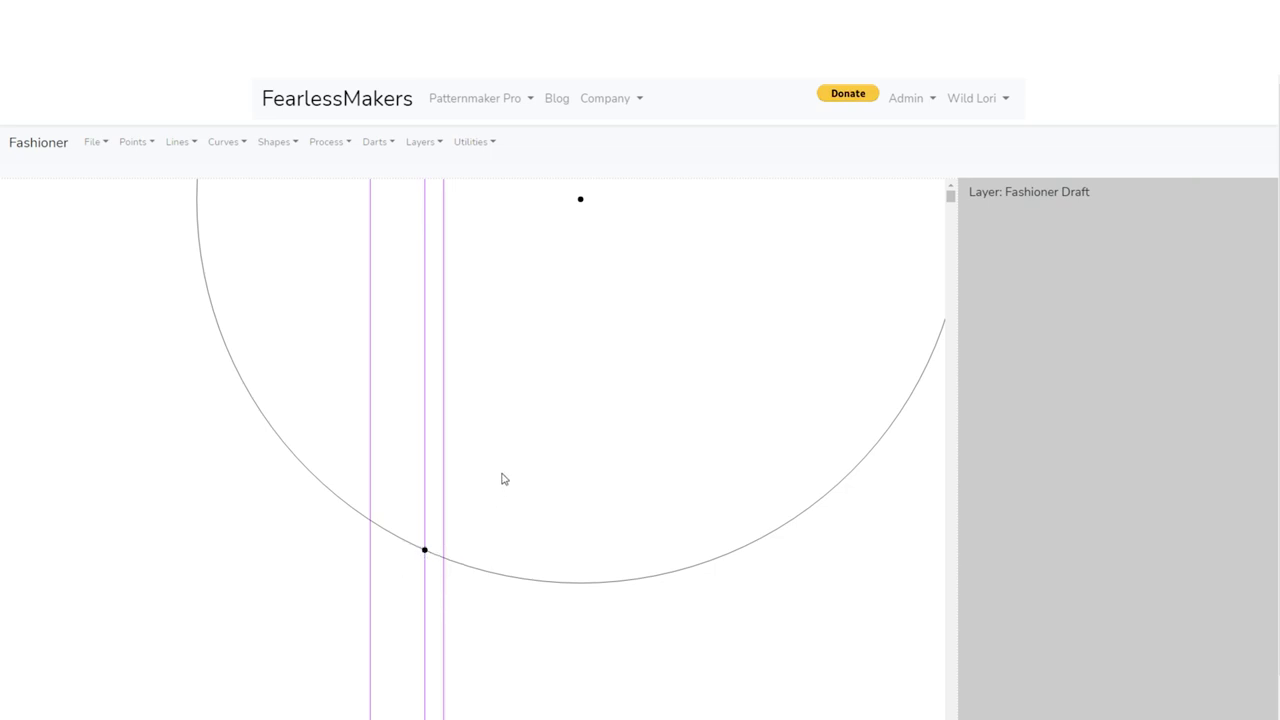
pyautogui.click(140, 142)
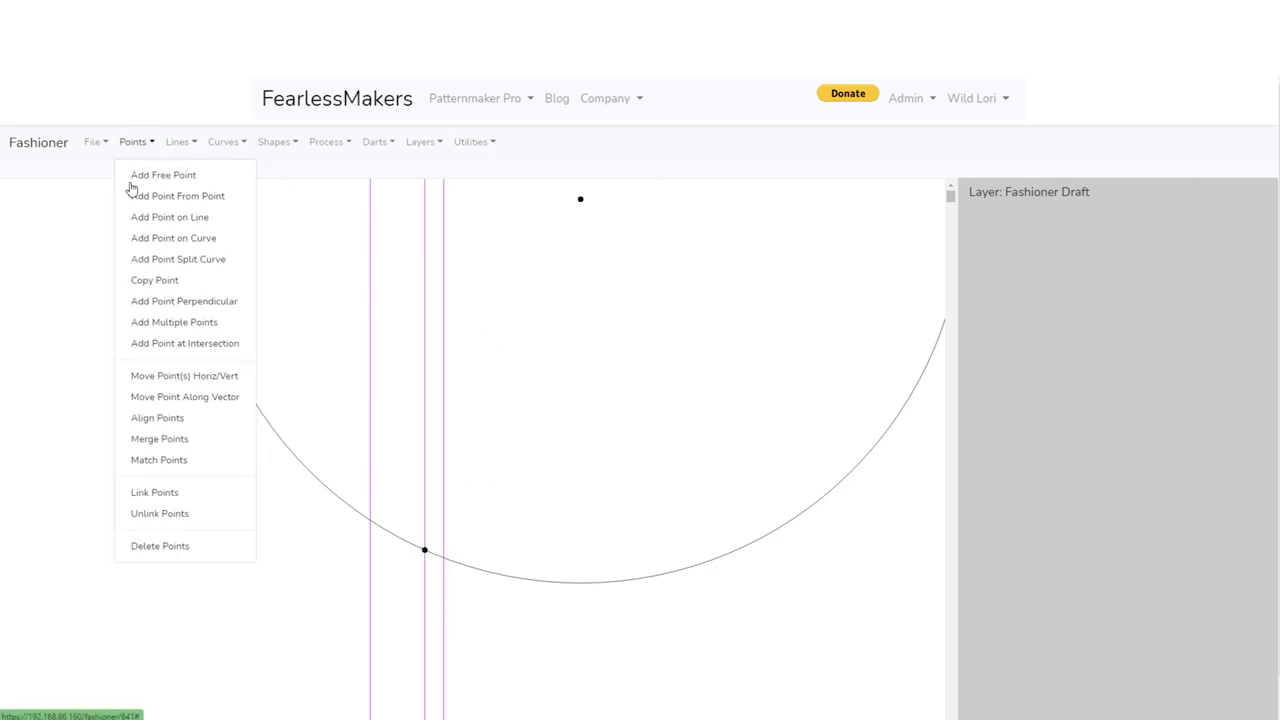
pyautogui.click(160, 546)
pyautogui.click(424, 550)
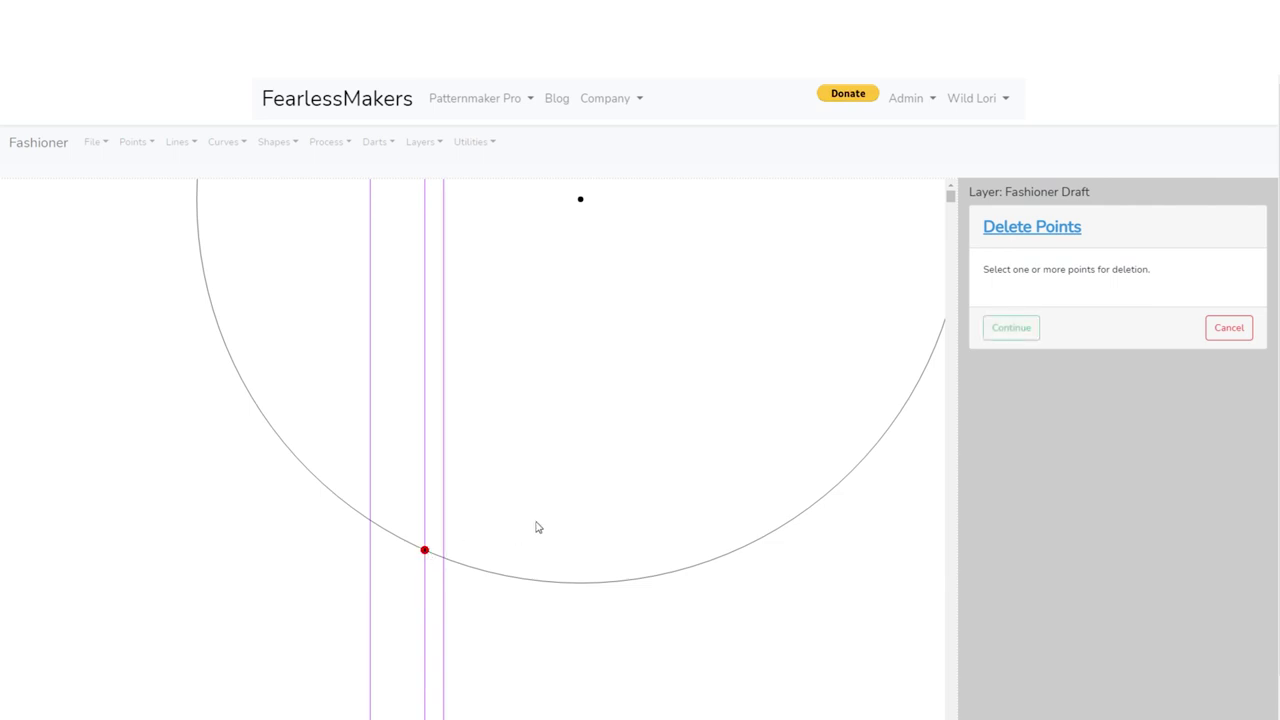
pyautogui.click(1030, 328)
pyautogui.click(1003, 374)
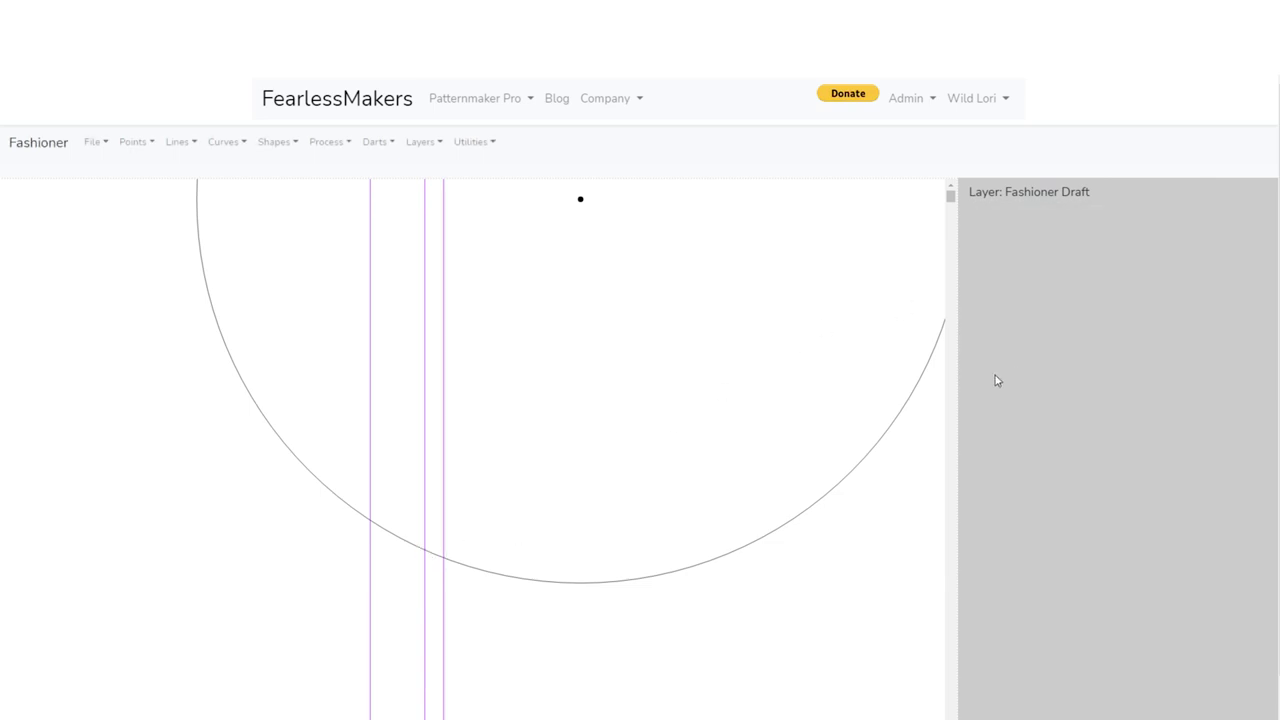
# Measure the distance between the circle's centre point and the upper intersection point on the line through point 4
pyautogui.scroll(-3, 575, 493)
pyautogui.moveTo(489, 337); pyautogui.dragTo(462, 570)
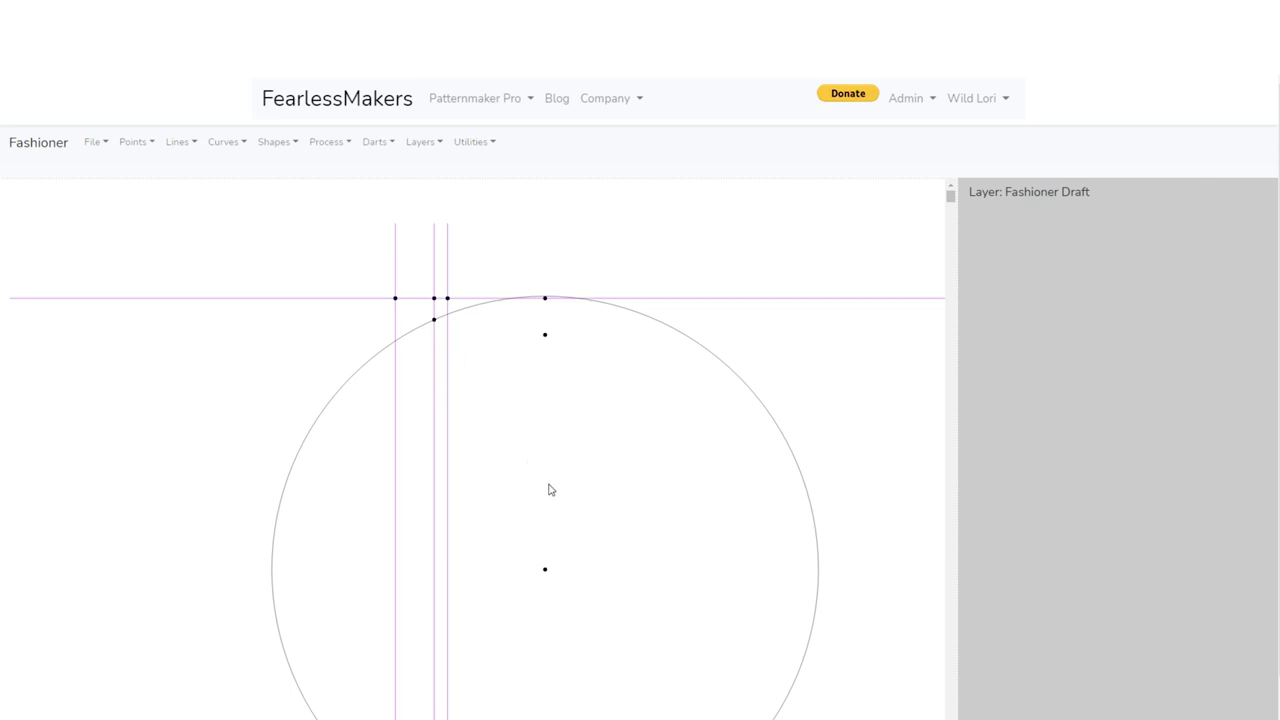
pyautogui.scroll(-1, 506, 449)
pyautogui.scroll(3, 506, 449)
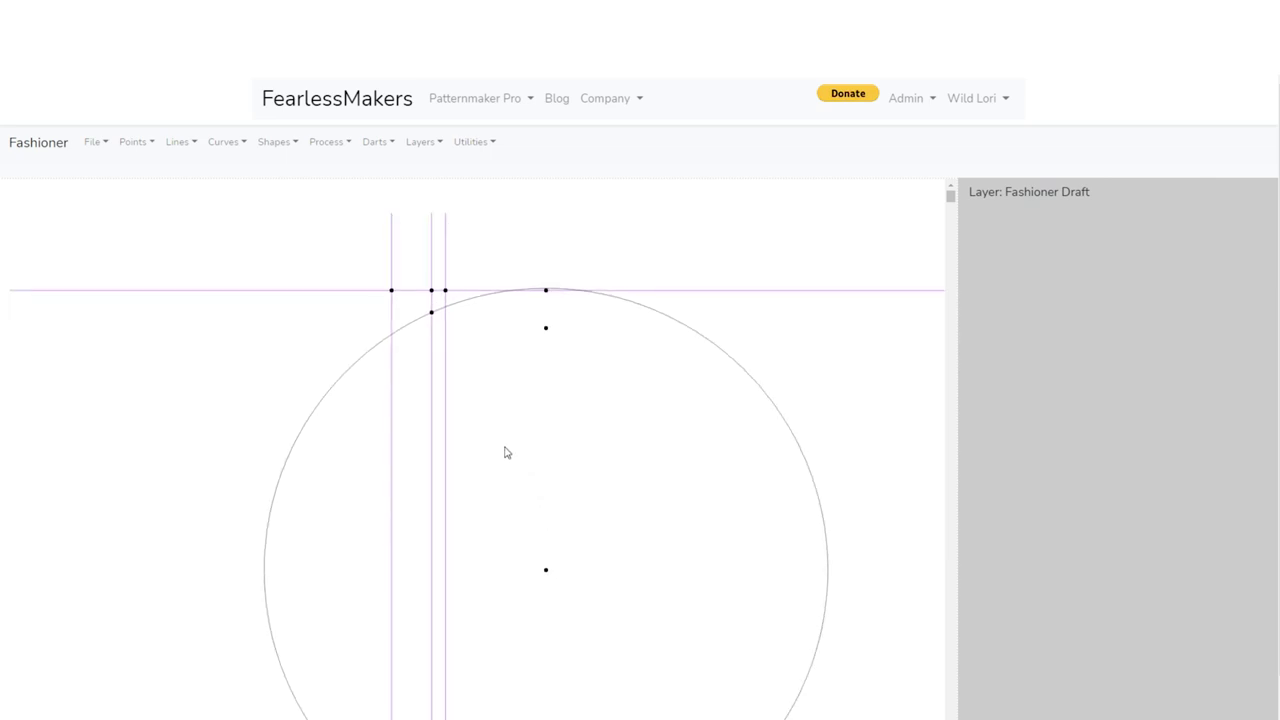
pyautogui.moveTo(514, 409); pyautogui.dragTo(409, 388)
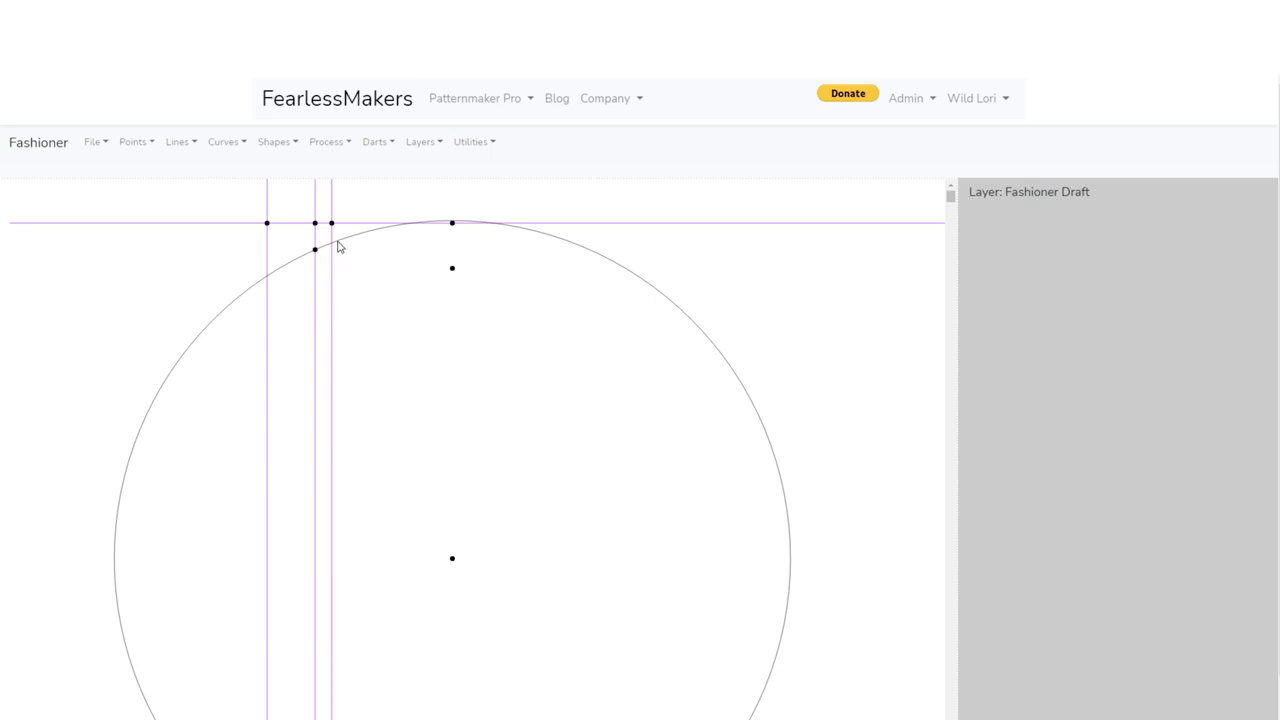
pyautogui.click(463, 146)
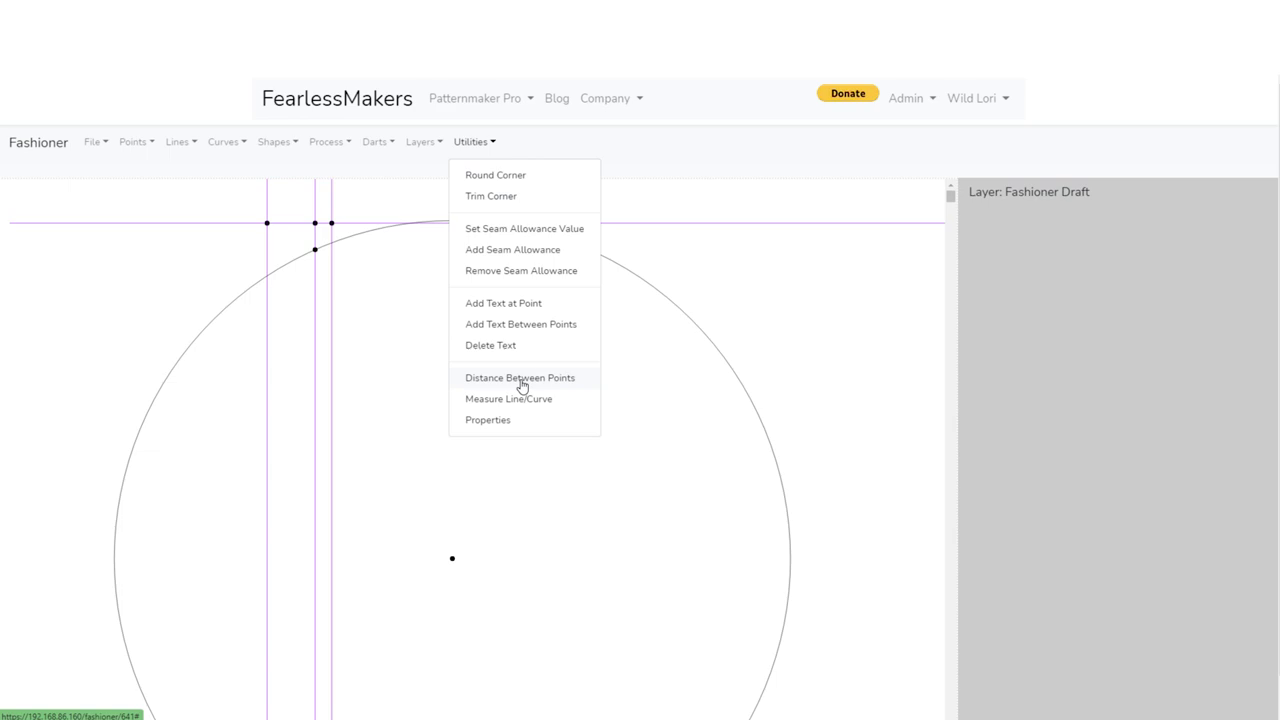
pyautogui.click(520, 379)
pyautogui.click(452, 558)
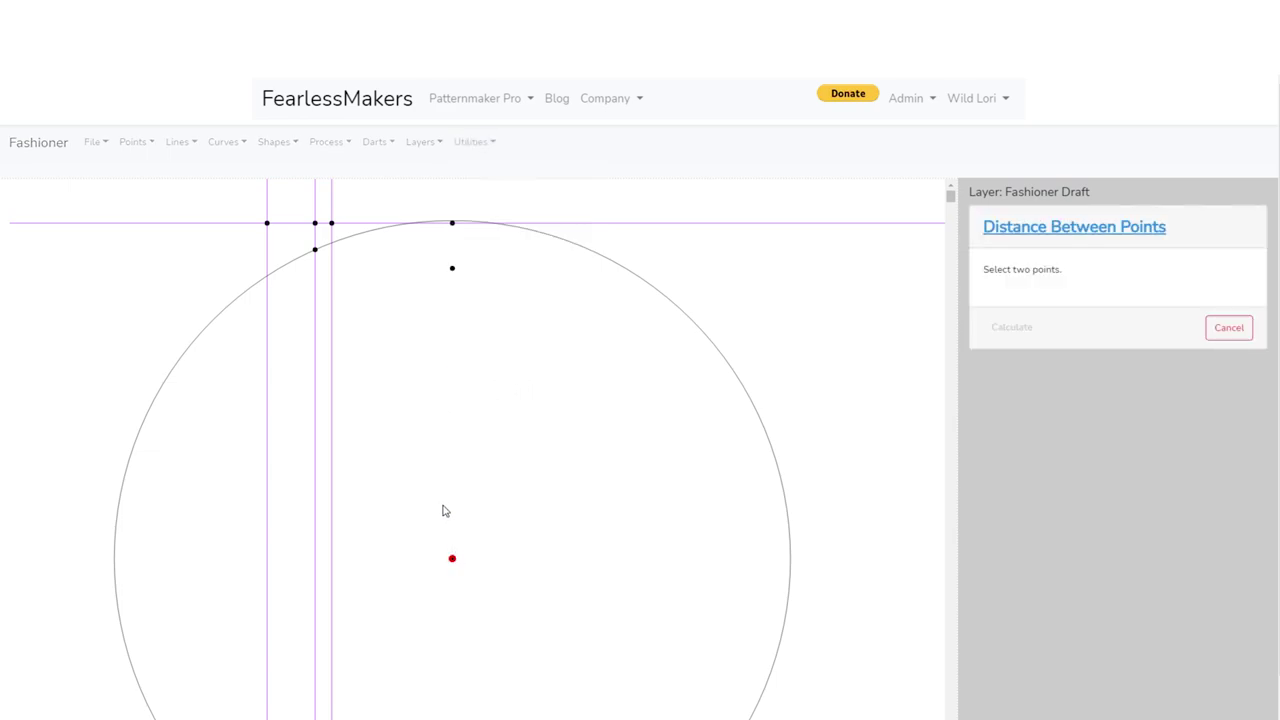
pyautogui.click(315, 249)
pyautogui.click(1013, 328)
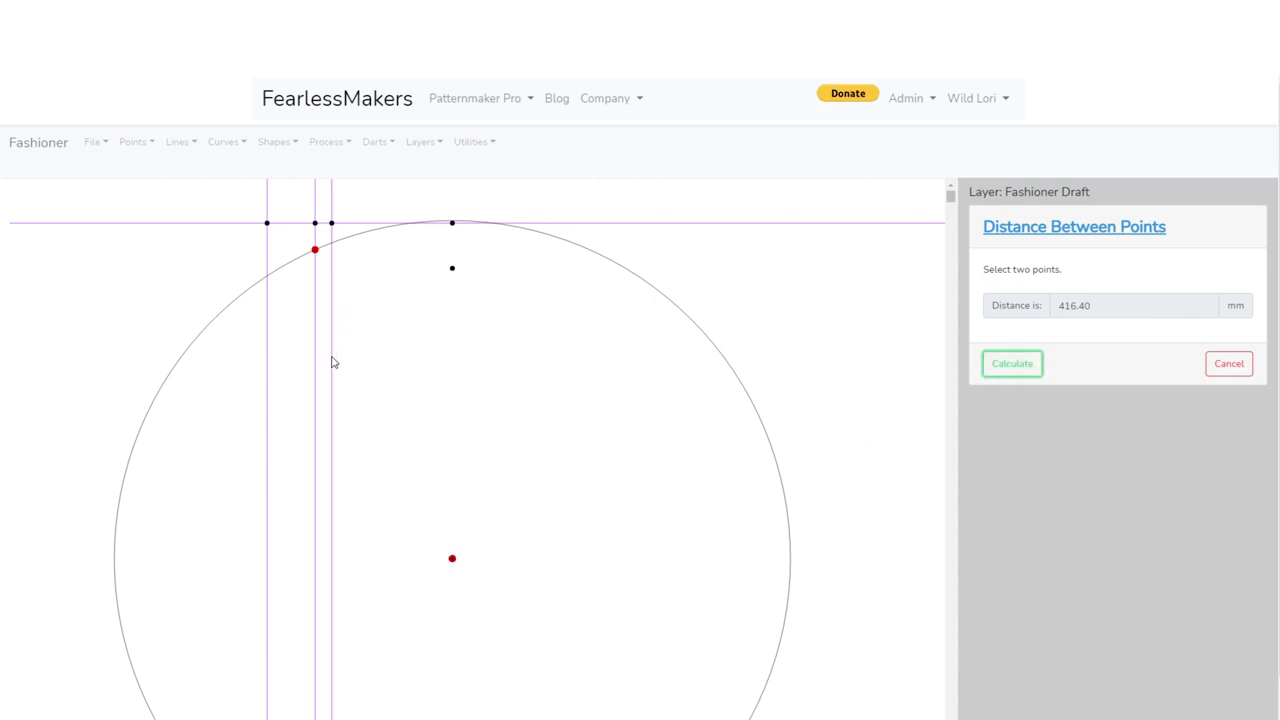
pyautogui.click(1234, 365)
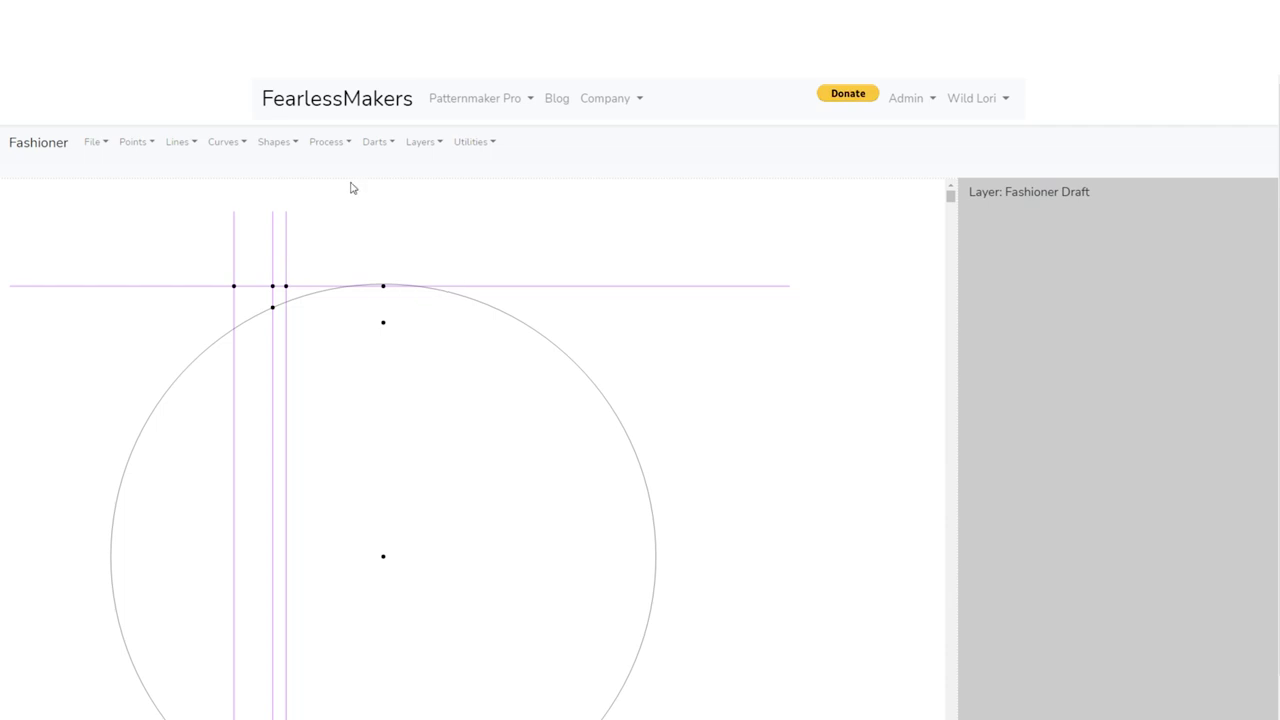
# Save the draft under the name MPD Bodice Front Grace
pyautogui.click(91, 146)
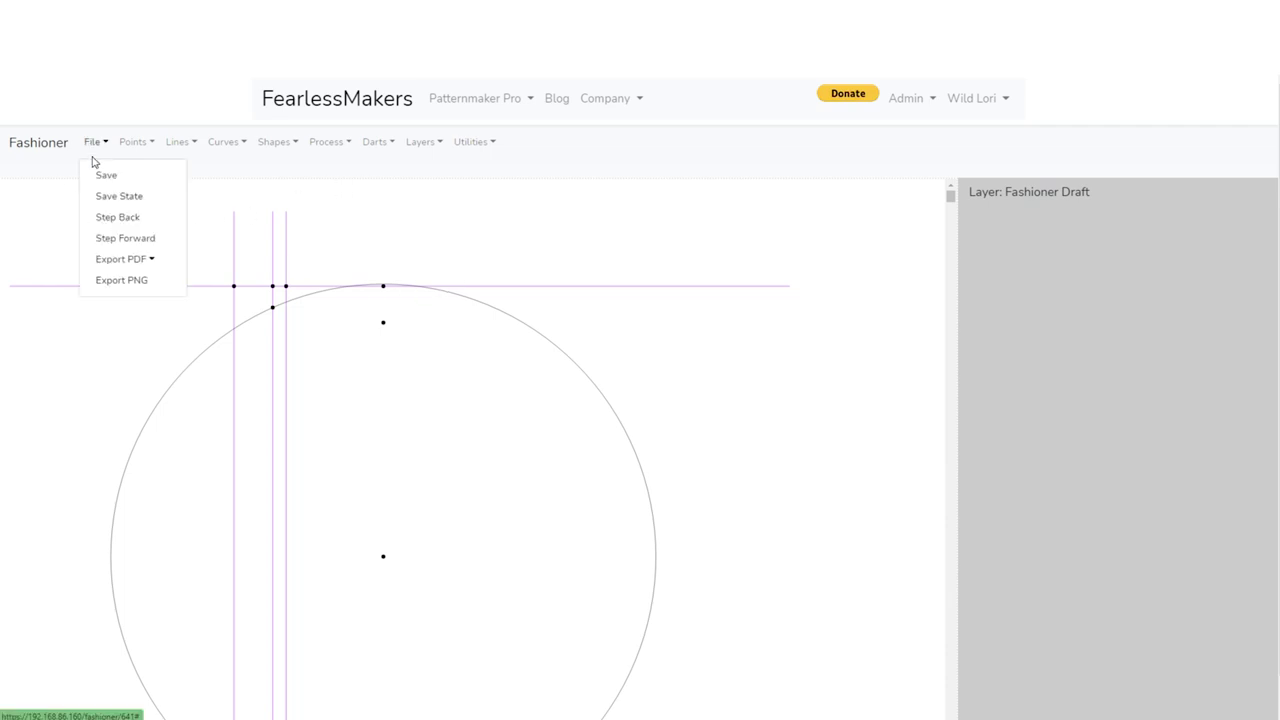
pyautogui.click(104, 177)
pyautogui.click(446, 134)
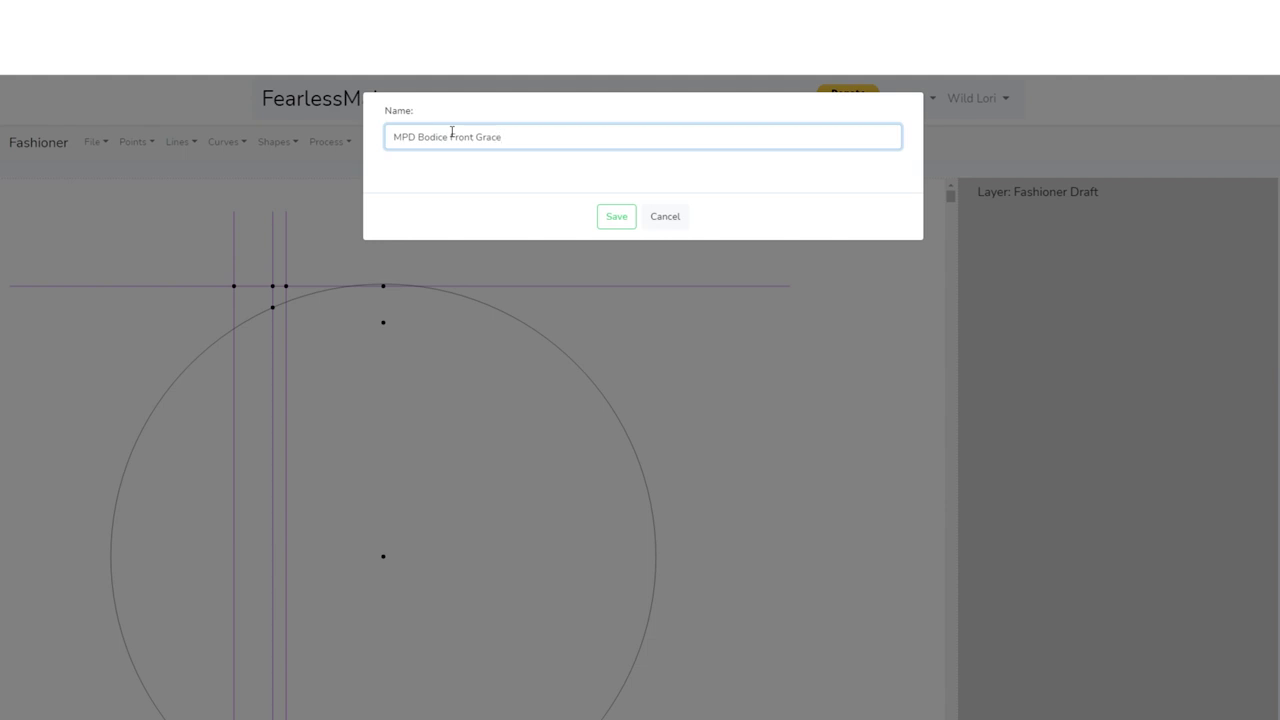
pyautogui.click(622, 220)
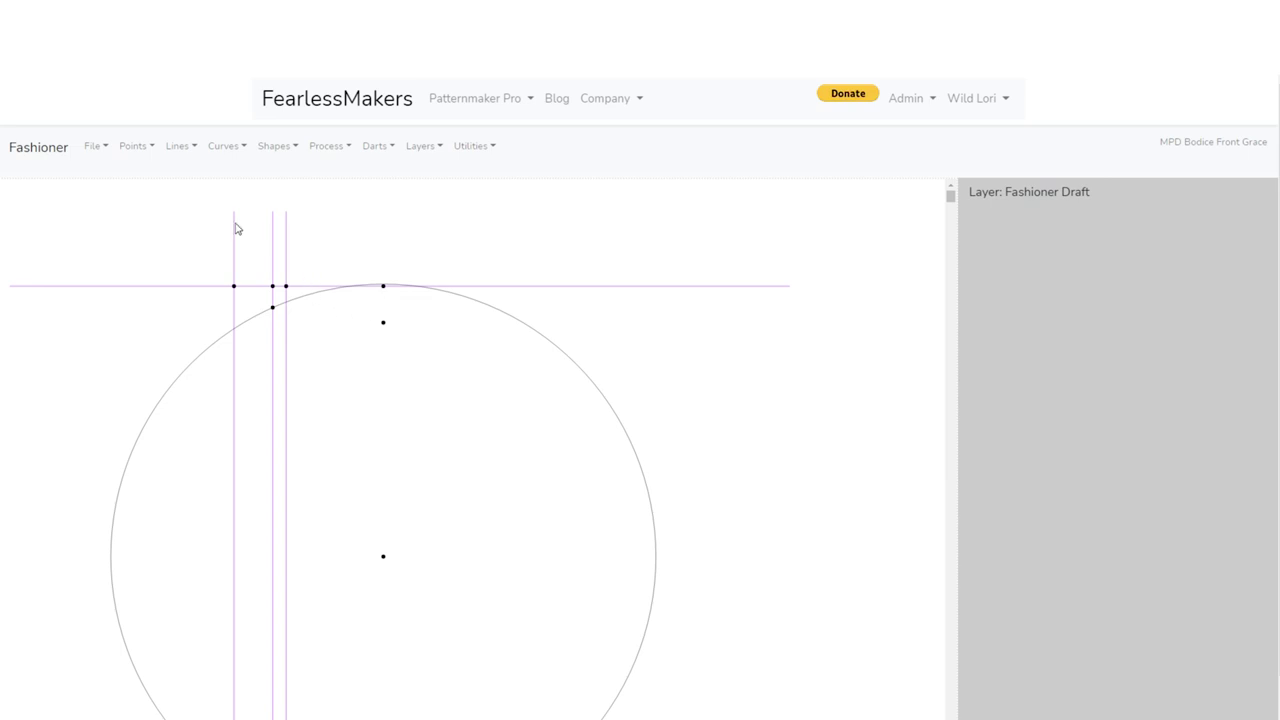
# Step the draft back three states, to before the intersection points were added
pyautogui.click(90, 150)
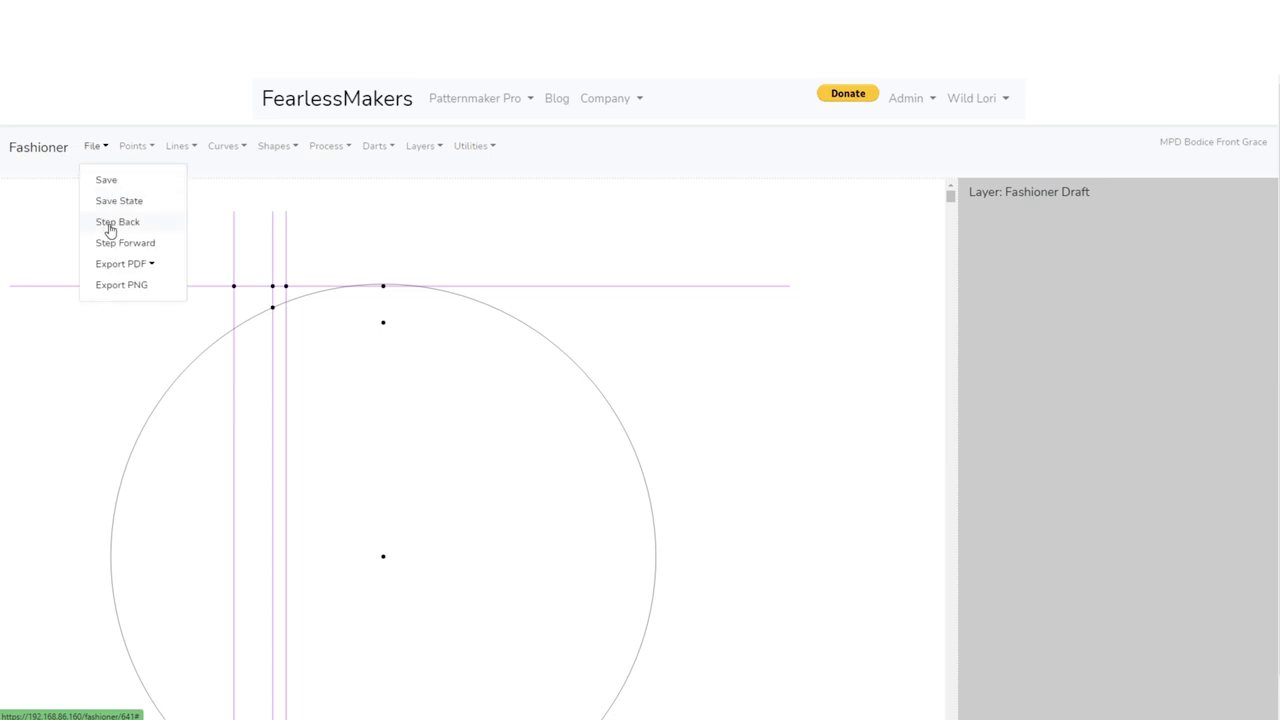
pyautogui.click(110, 222)
pyautogui.click(90, 147)
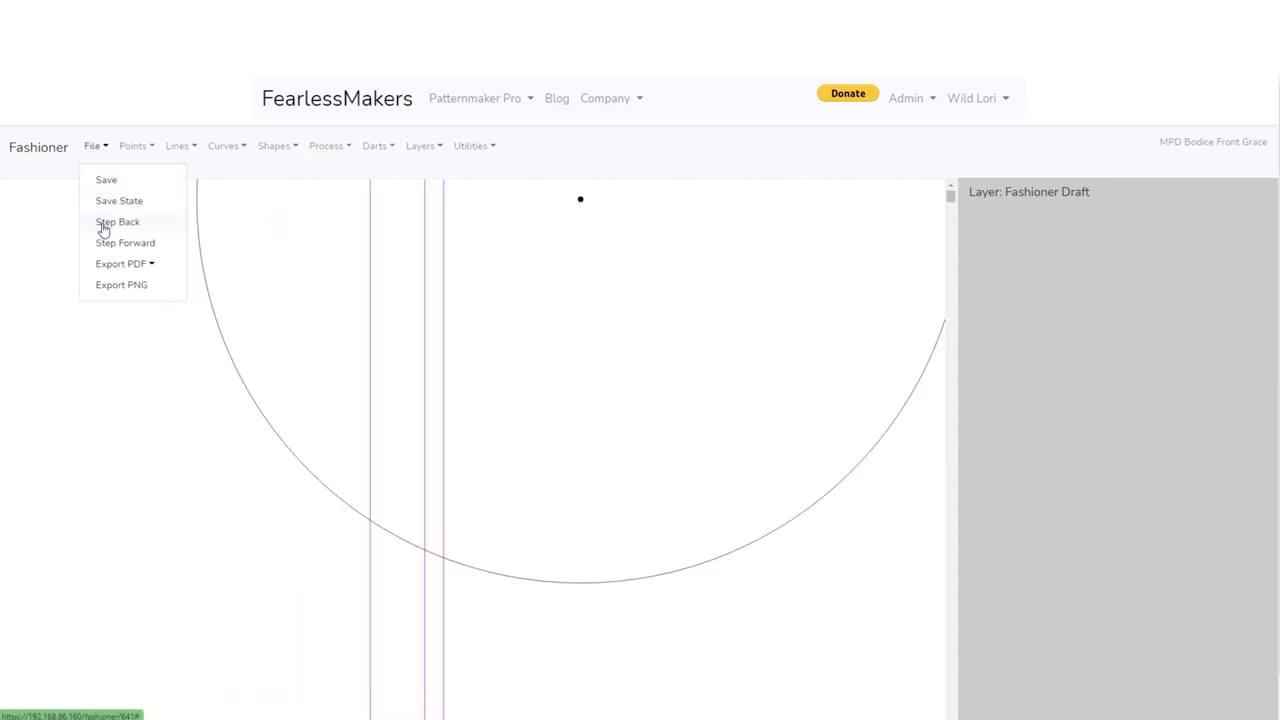
pyautogui.click(105, 230)
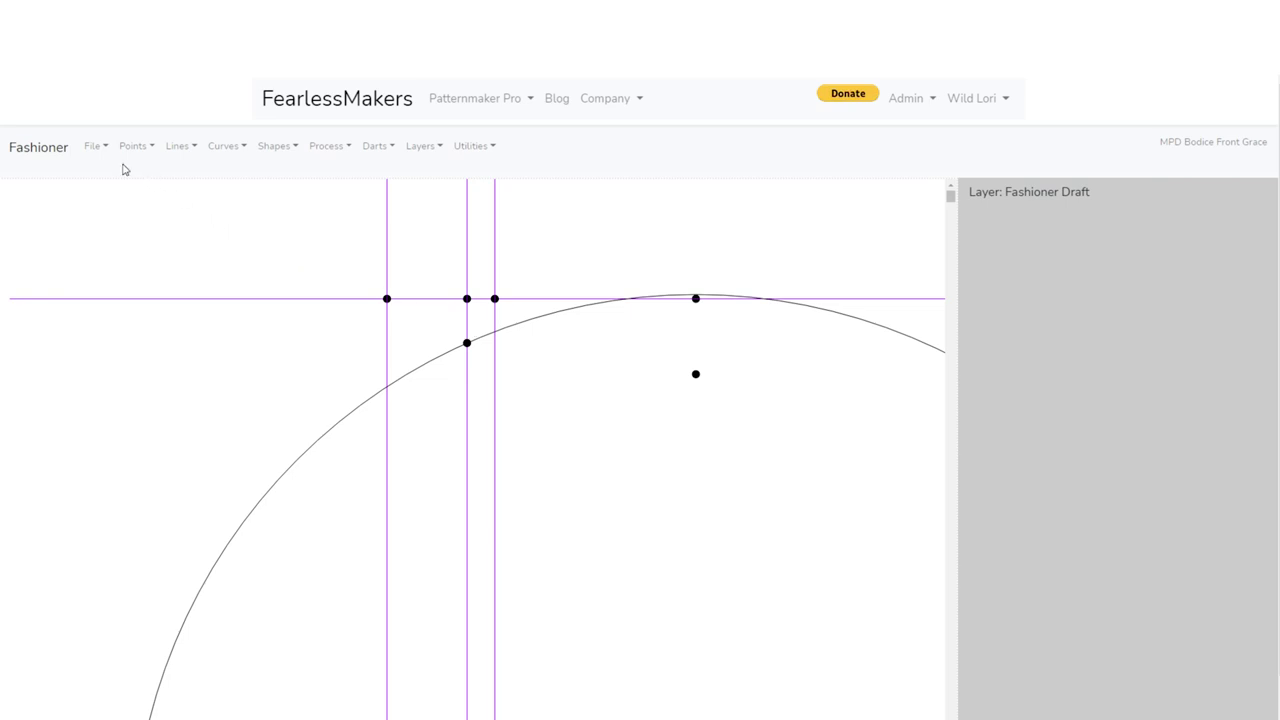
pyautogui.click(93, 147)
pyautogui.click(107, 229)
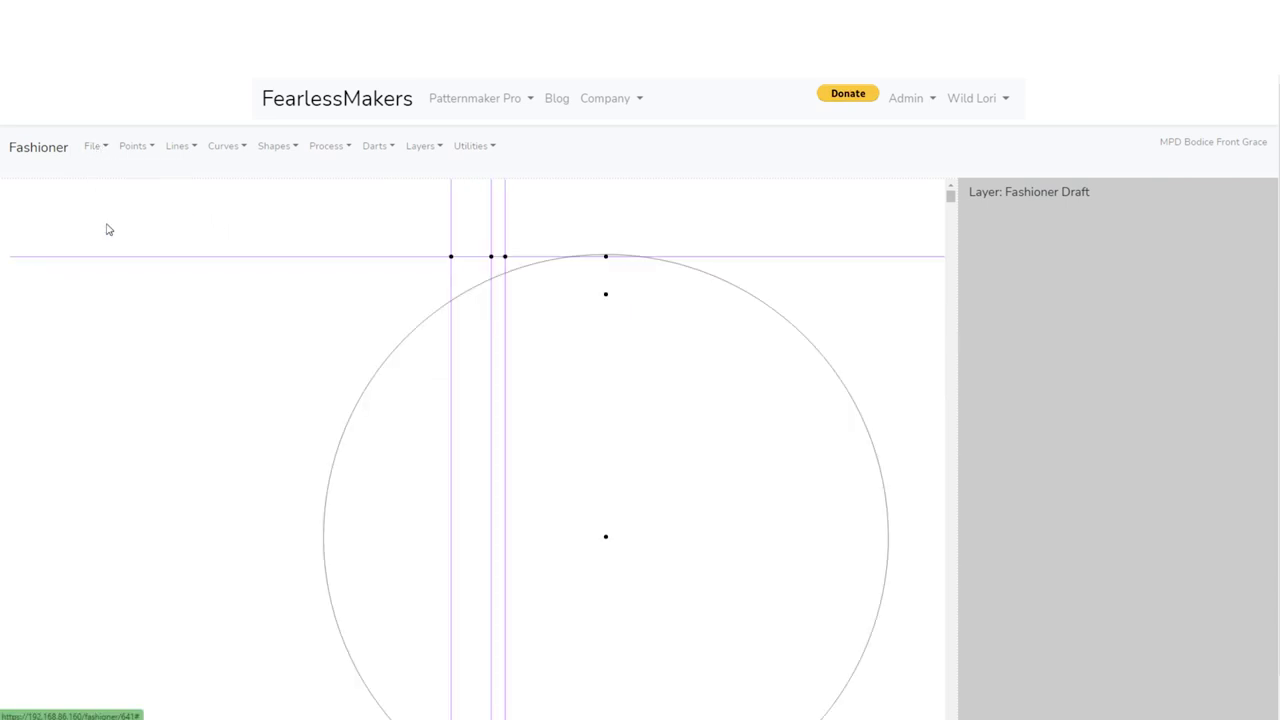
# Step the draft forward three states to restore the upper intersection point and the deletion of the lower one
pyautogui.click(99, 148)
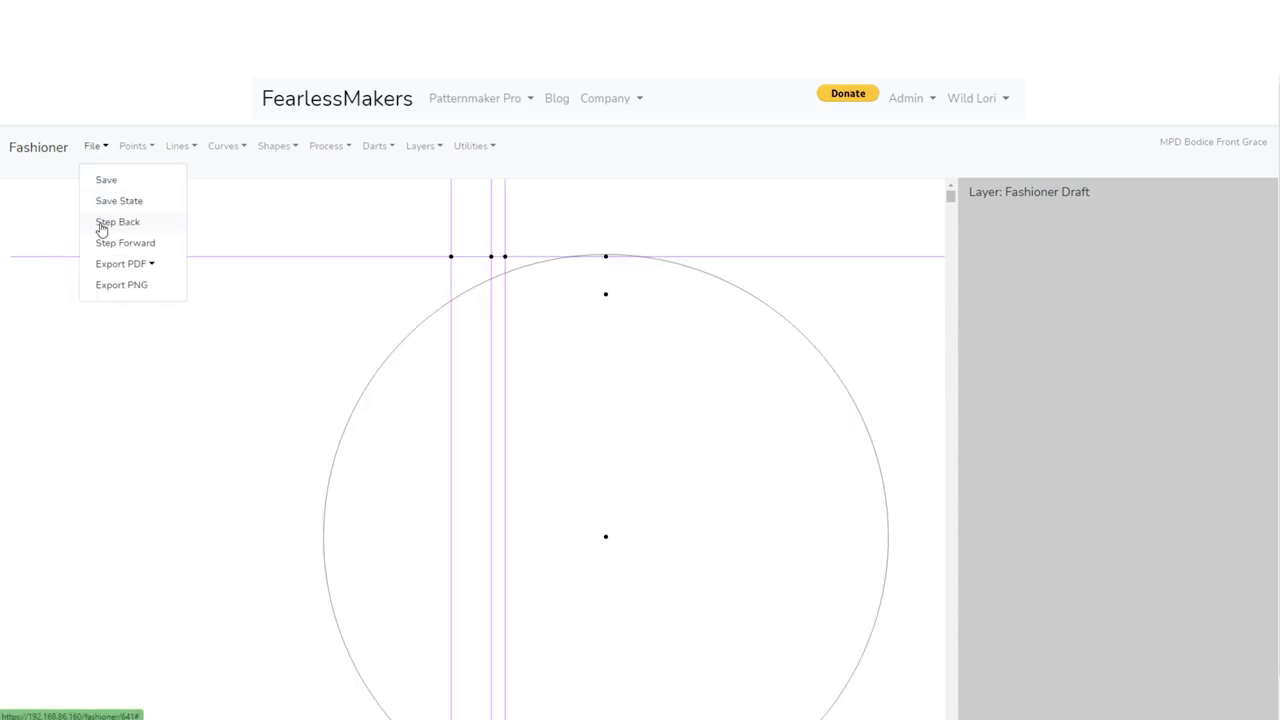
pyautogui.click(106, 246)
pyautogui.click(99, 148)
pyautogui.click(115, 243)
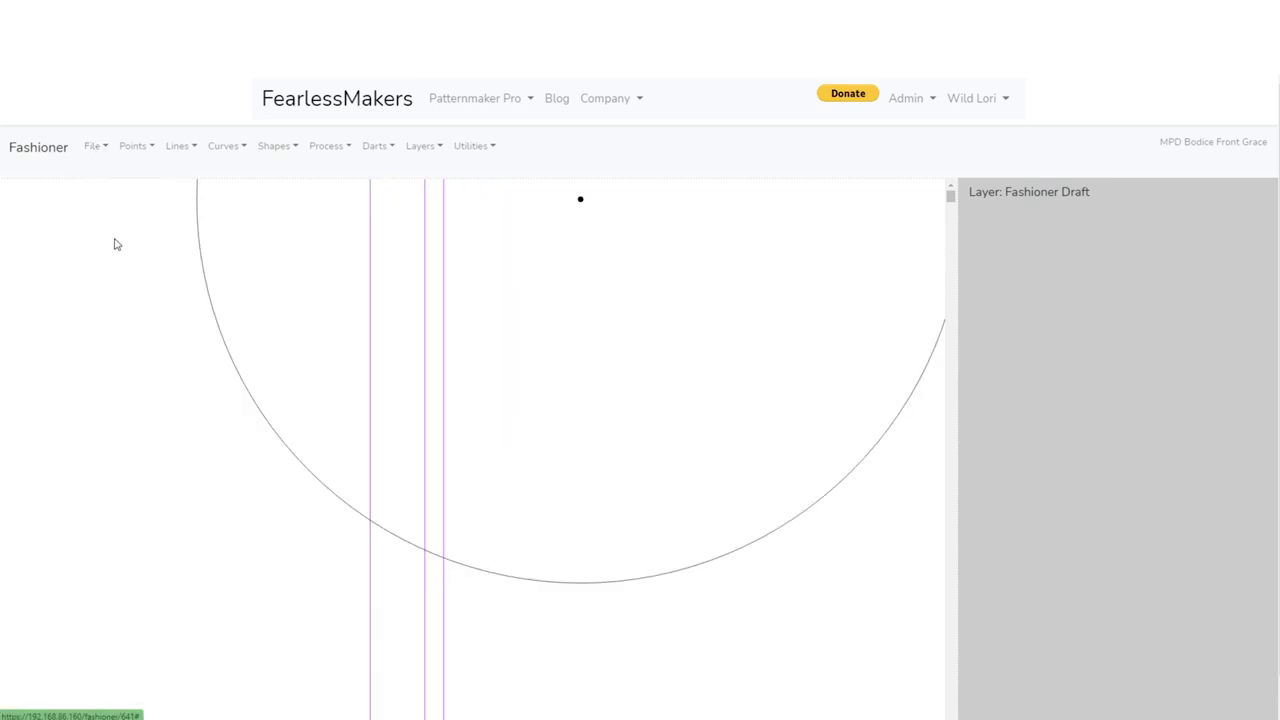
pyautogui.click(97, 149)
pyautogui.click(115, 243)
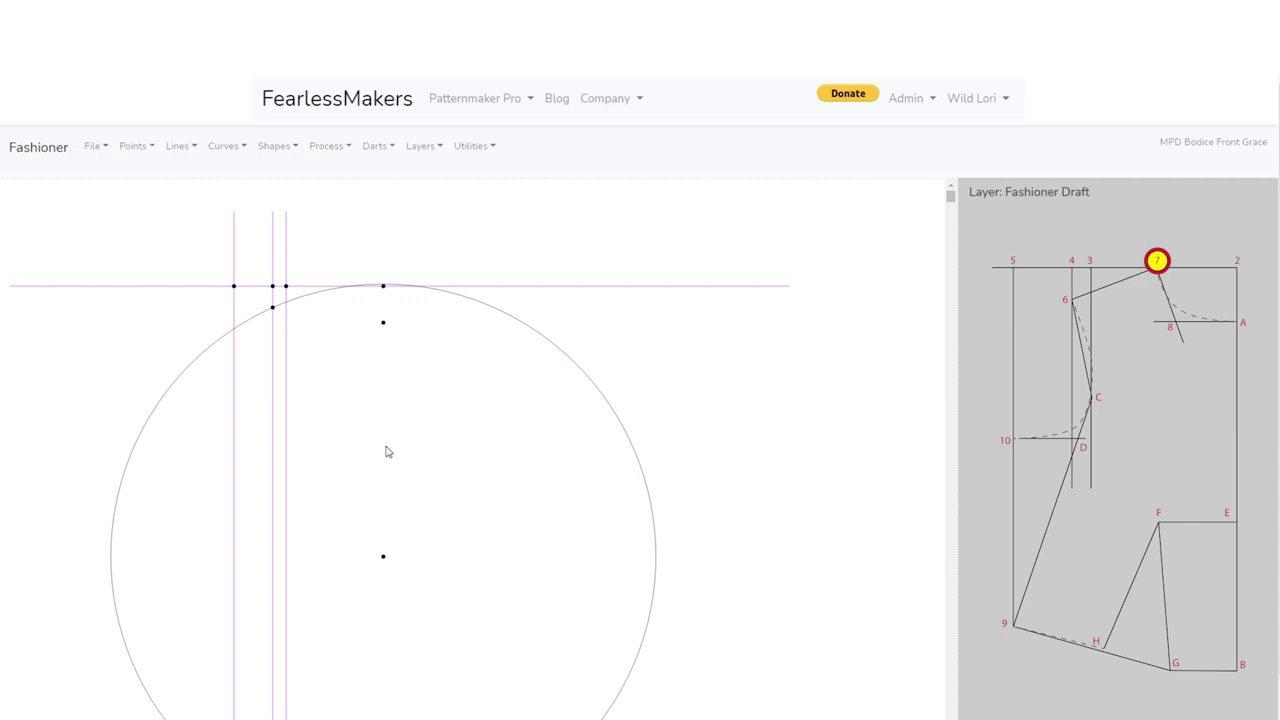
# Add a circle with a 92.5 mm radius centred on point 6, where the large circle crosses the line through point 4
pyautogui.scroll(3, 289, 316)
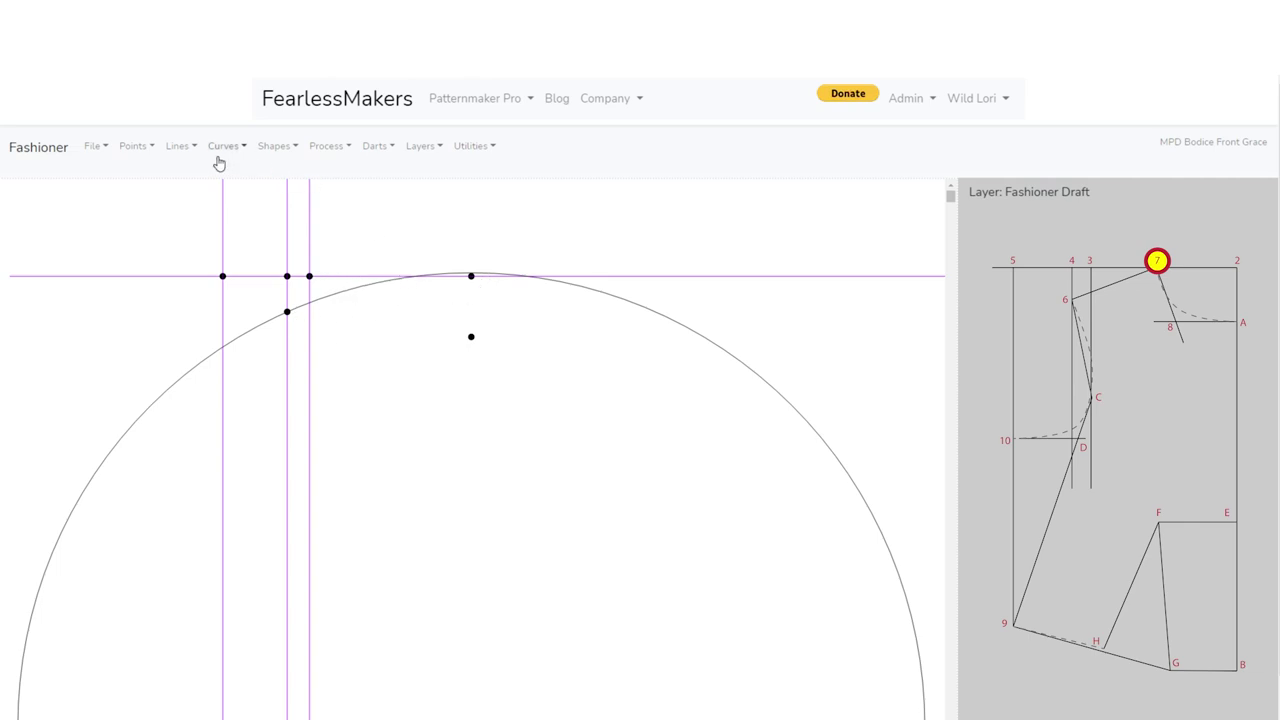
pyautogui.click(272, 146)
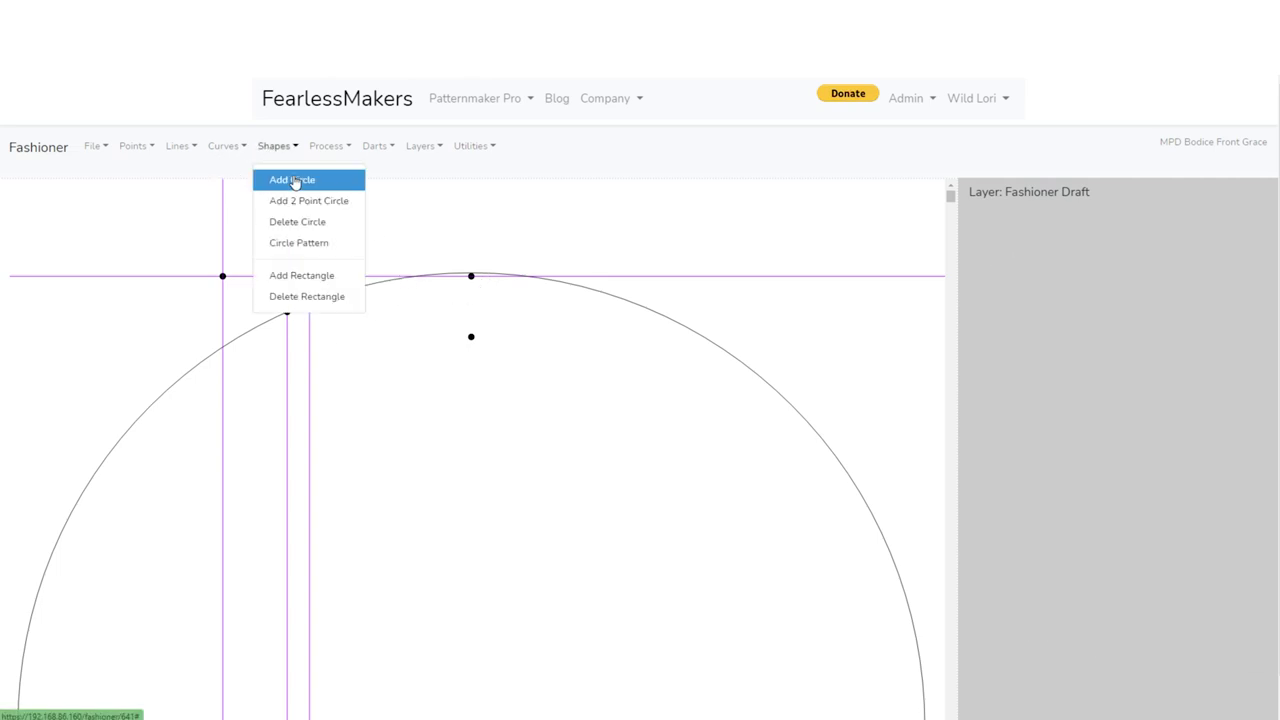
pyautogui.click(289, 180)
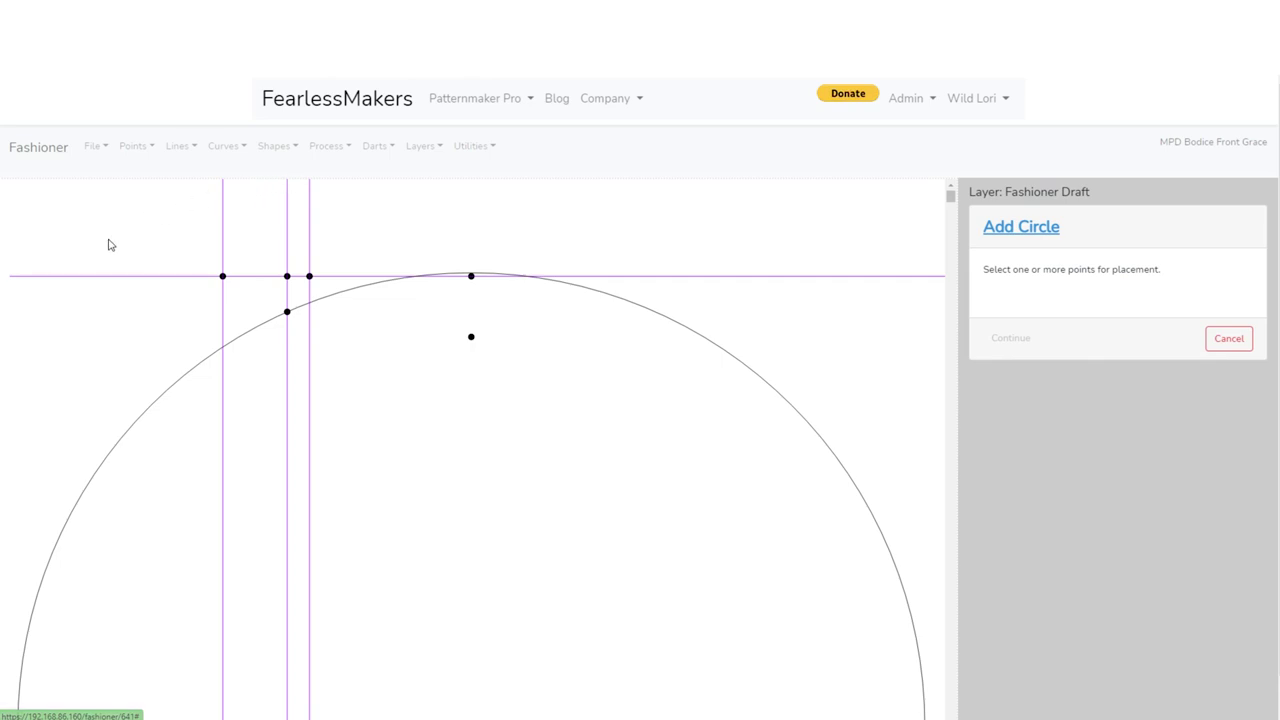
pyautogui.click(286, 312)
pyautogui.click(1010, 338)
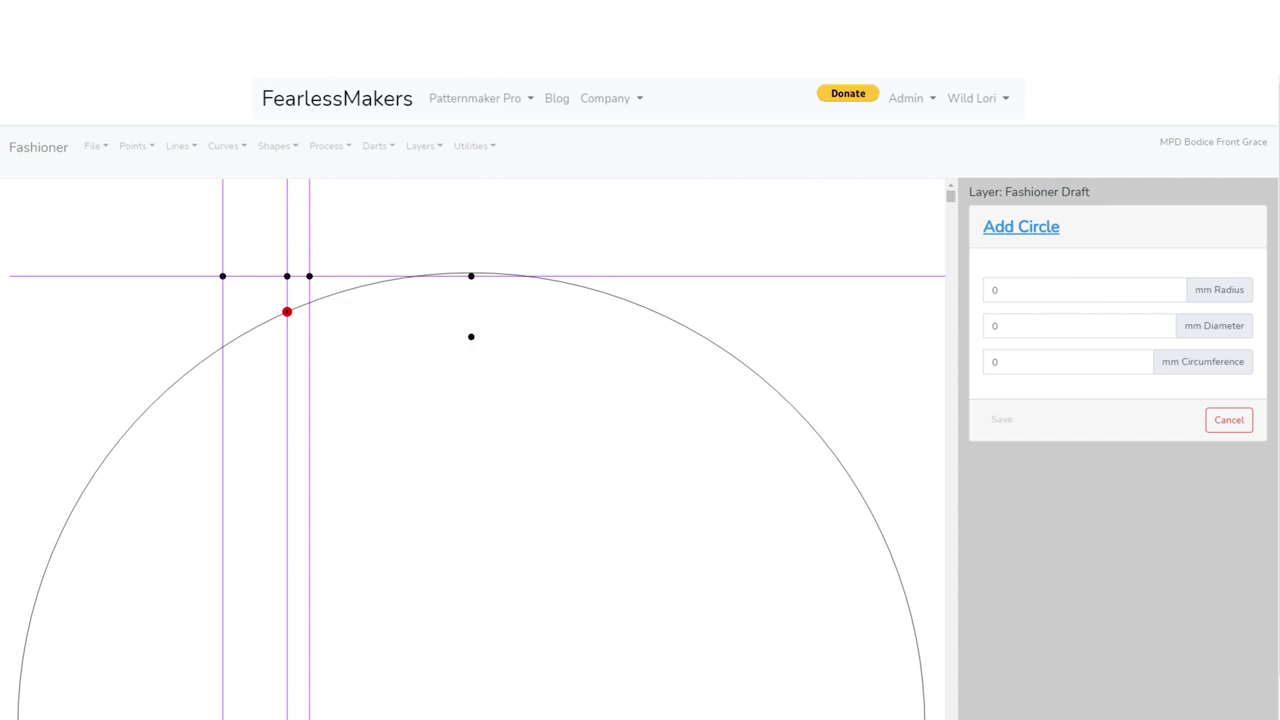
pyautogui.doubleClick(1002, 290)
pyautogui.write('92.5')
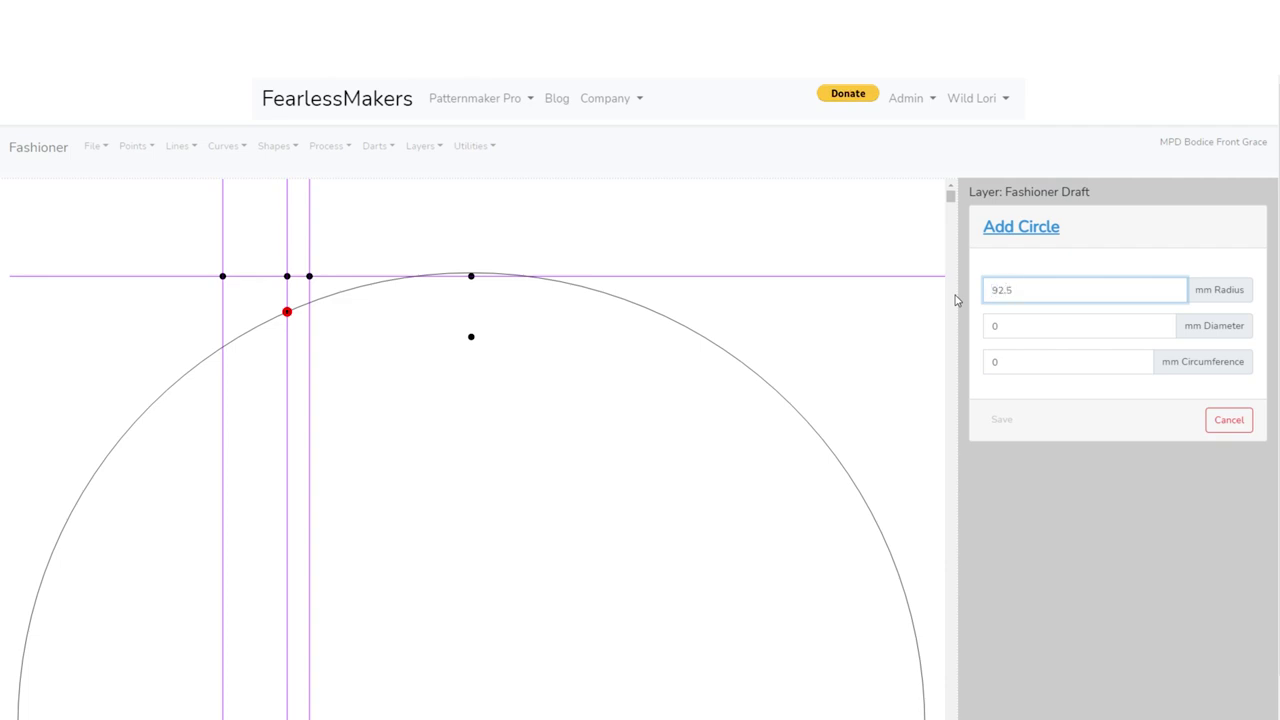
pyautogui.press('Tab')
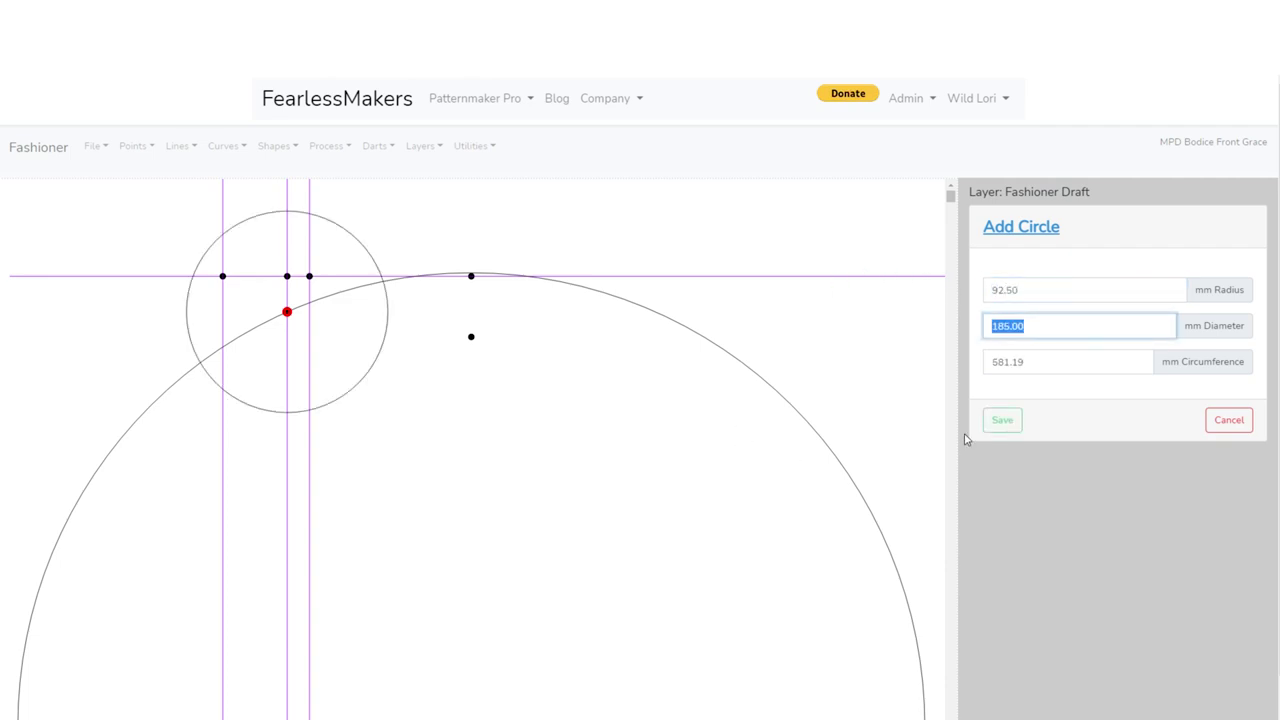
pyautogui.click(1005, 421)
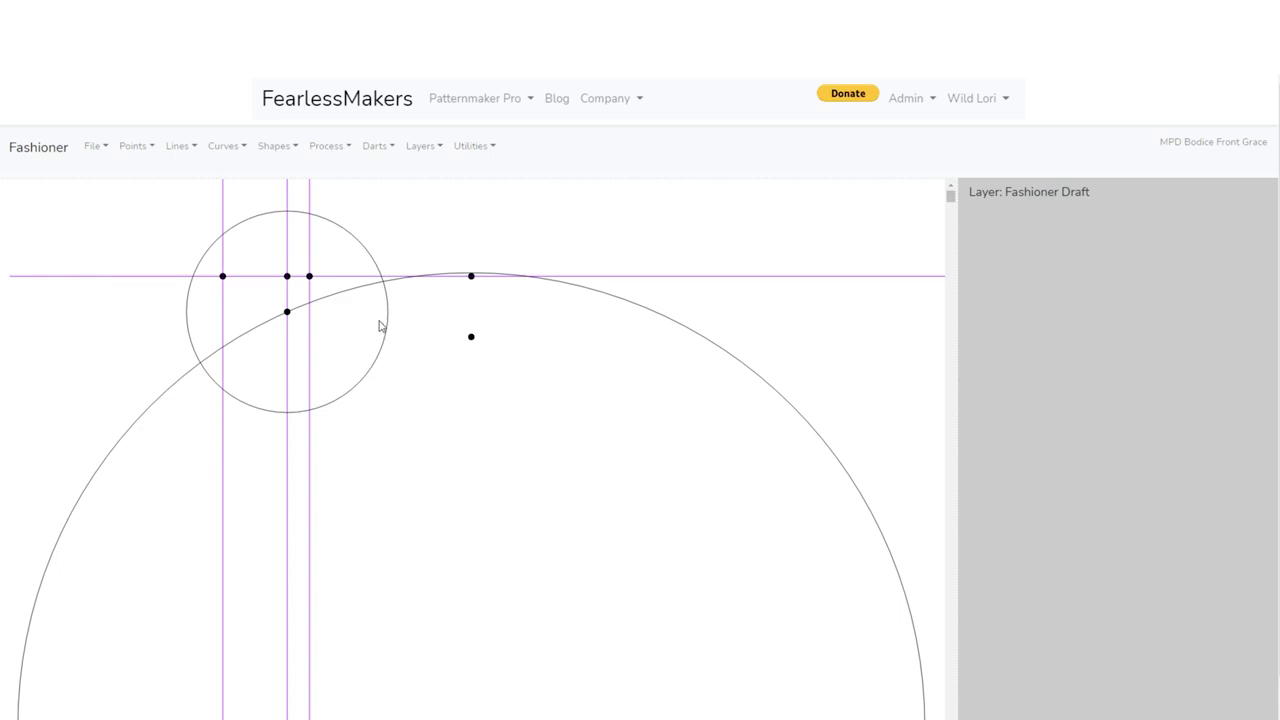
# Add points where the 92.5 mm radius circle intersects the upper horizontal reference line
pyautogui.scroll(2, 357, 300)
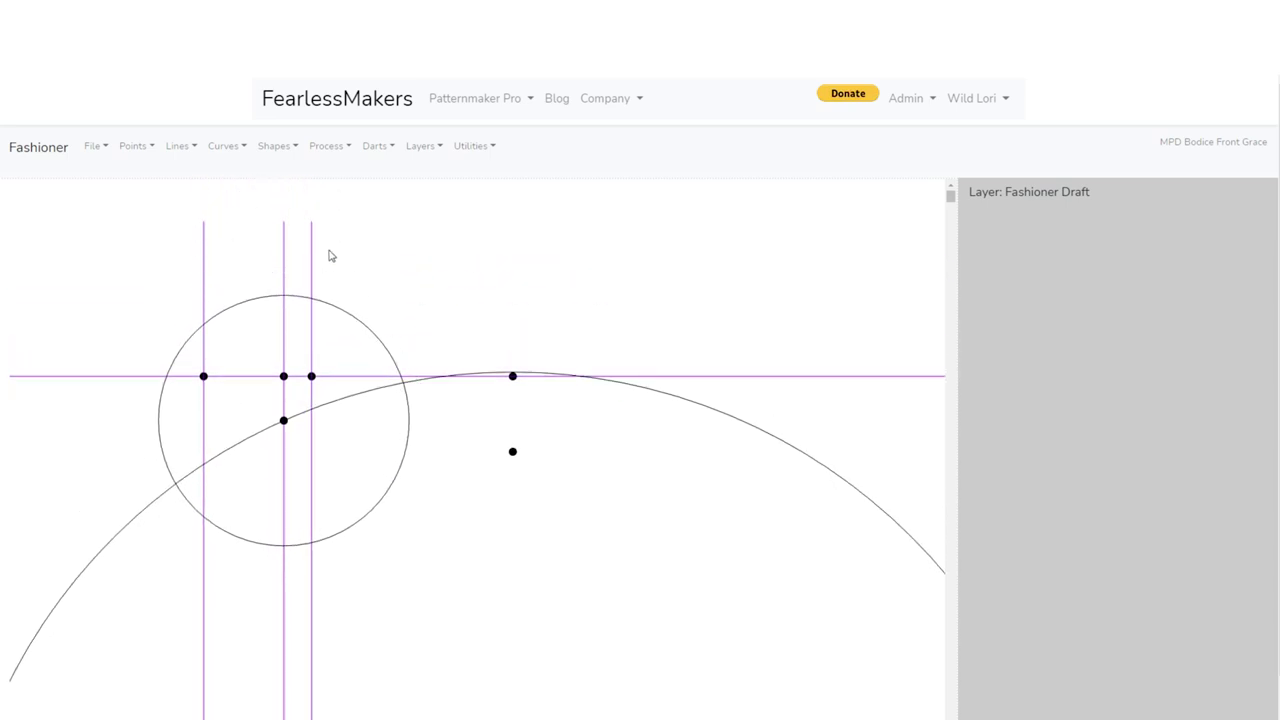
pyautogui.click(126, 150)
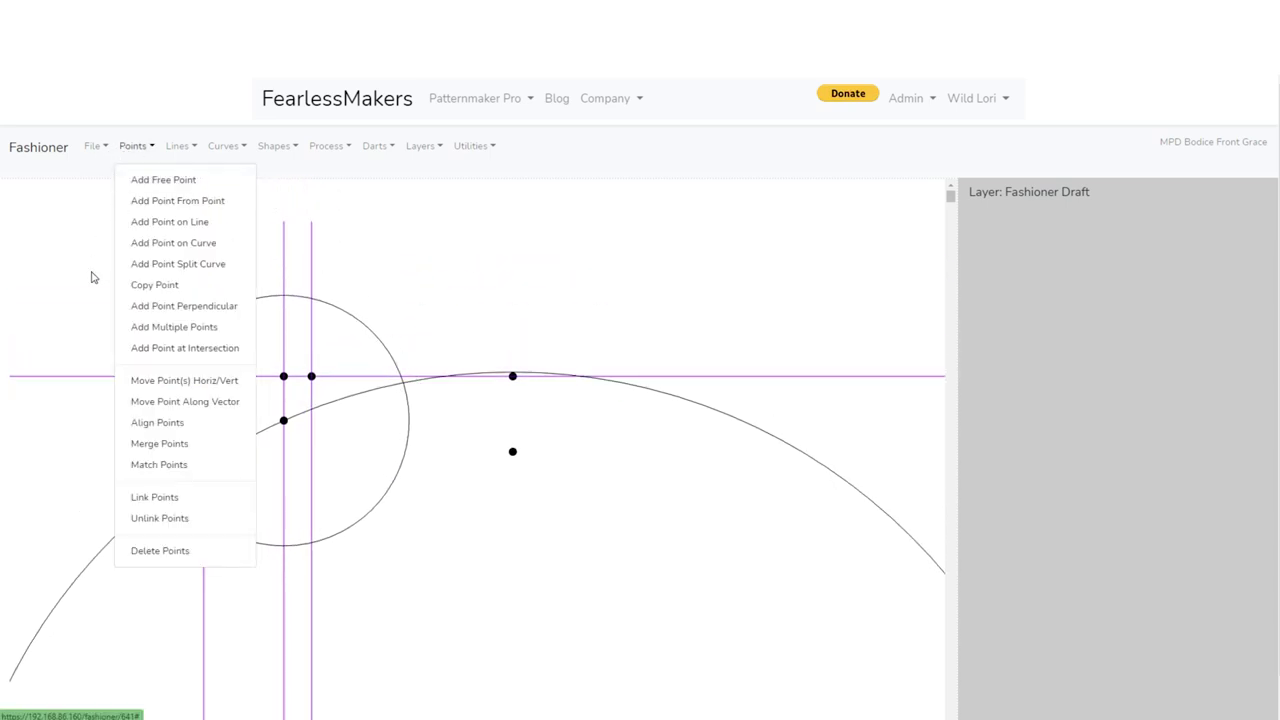
pyautogui.click(148, 347)
pyautogui.click(389, 353)
pyautogui.click(372, 377)
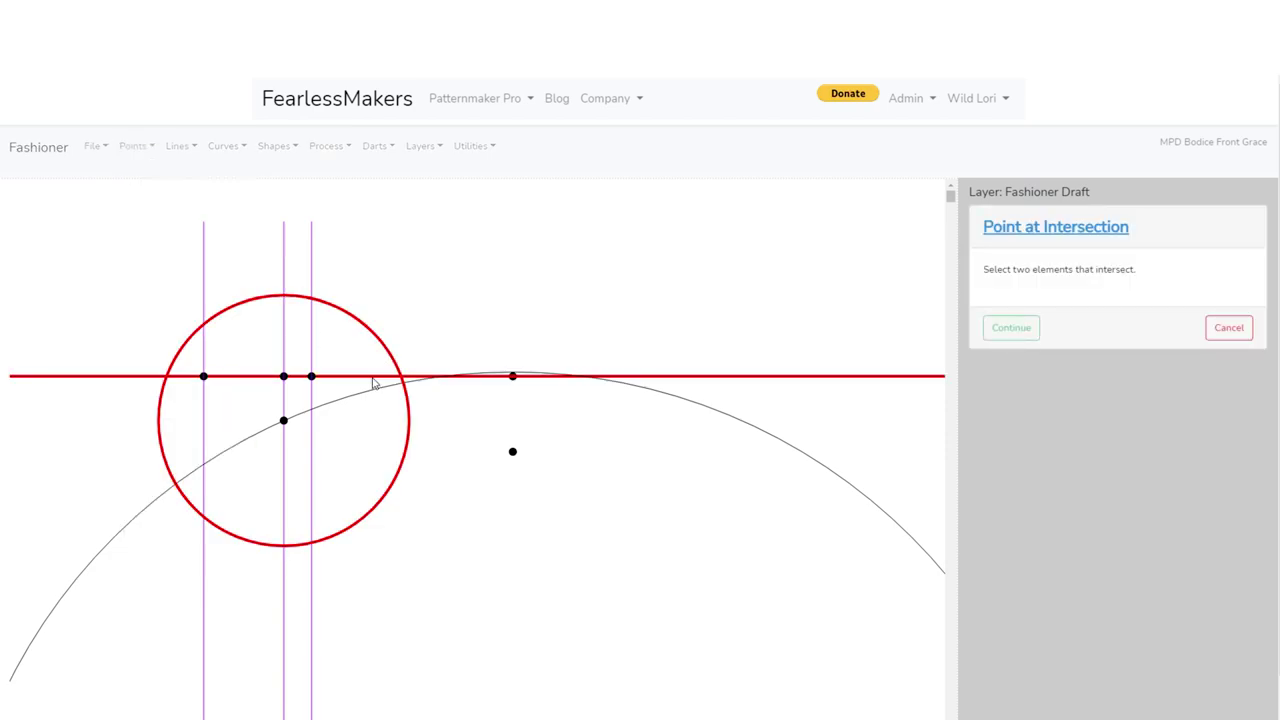
pyautogui.click(1012, 328)
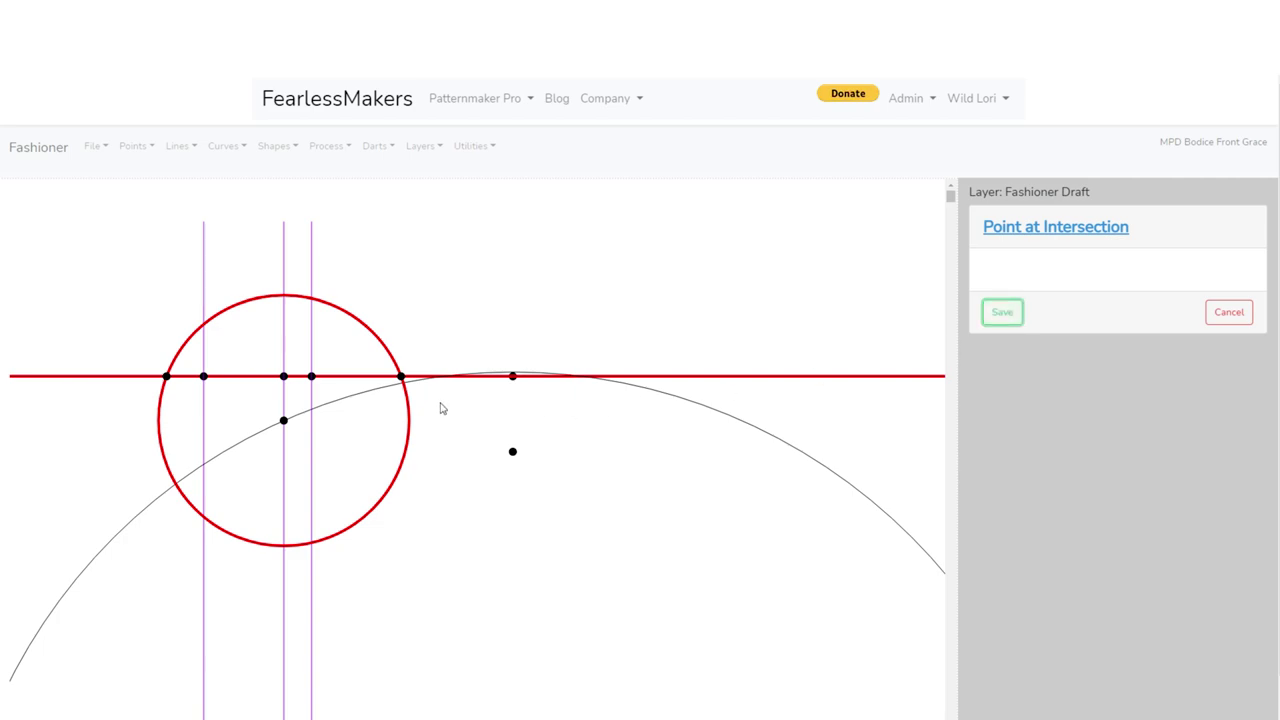
pyautogui.click(1000, 320)
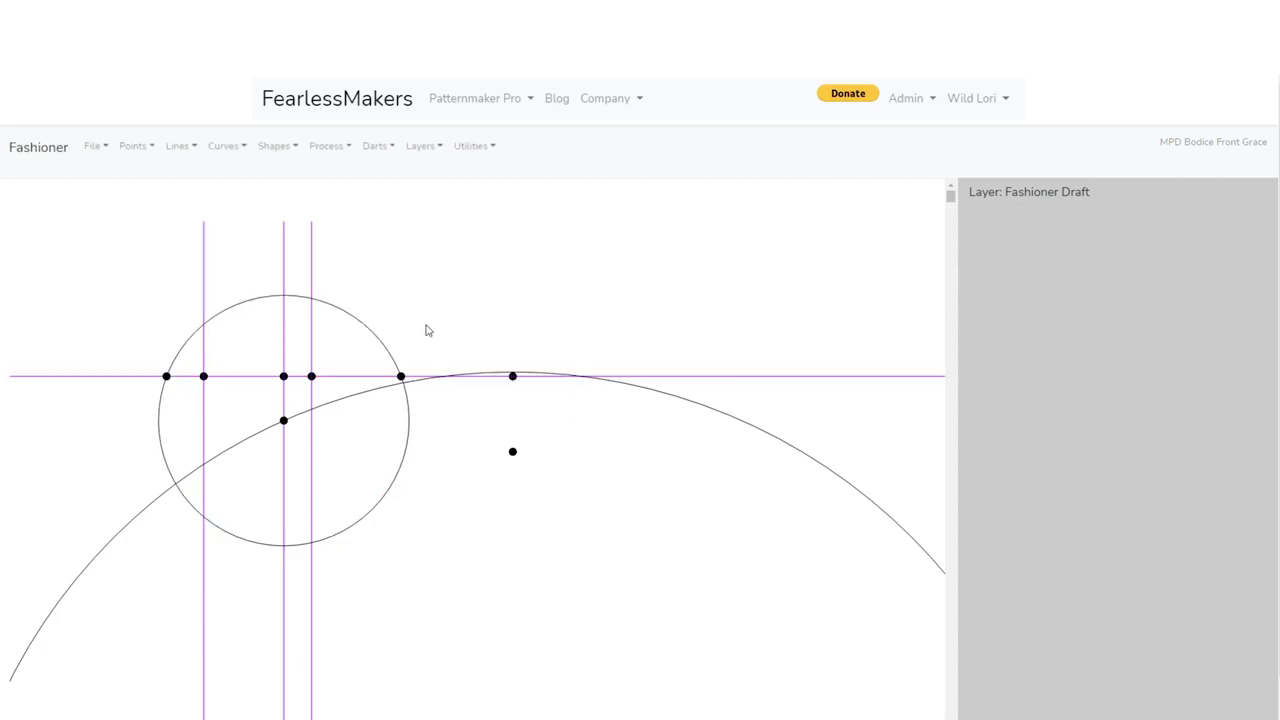
# Delete the leftmost intersection point of the small circle, keeping the one at point 7
pyautogui.click(138, 147)
pyautogui.click(150, 551)
pyautogui.click(166, 376)
pyautogui.click(1010, 327)
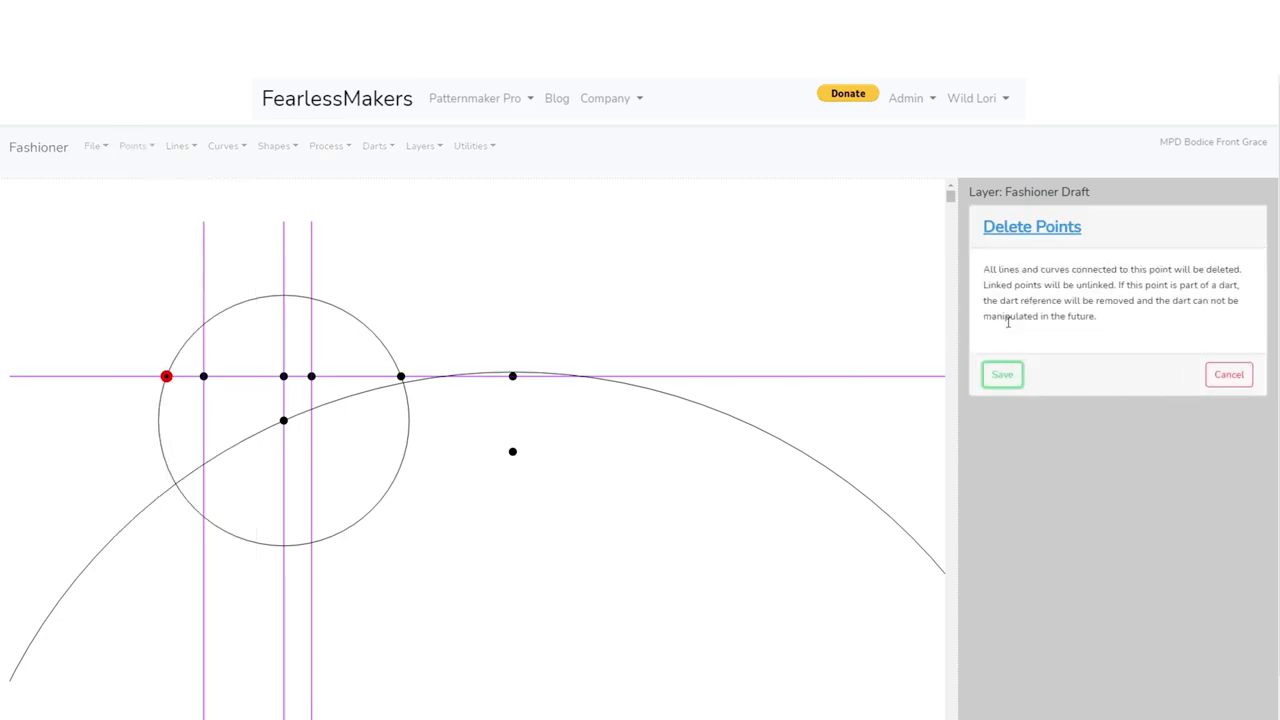
pyautogui.click(1006, 371)
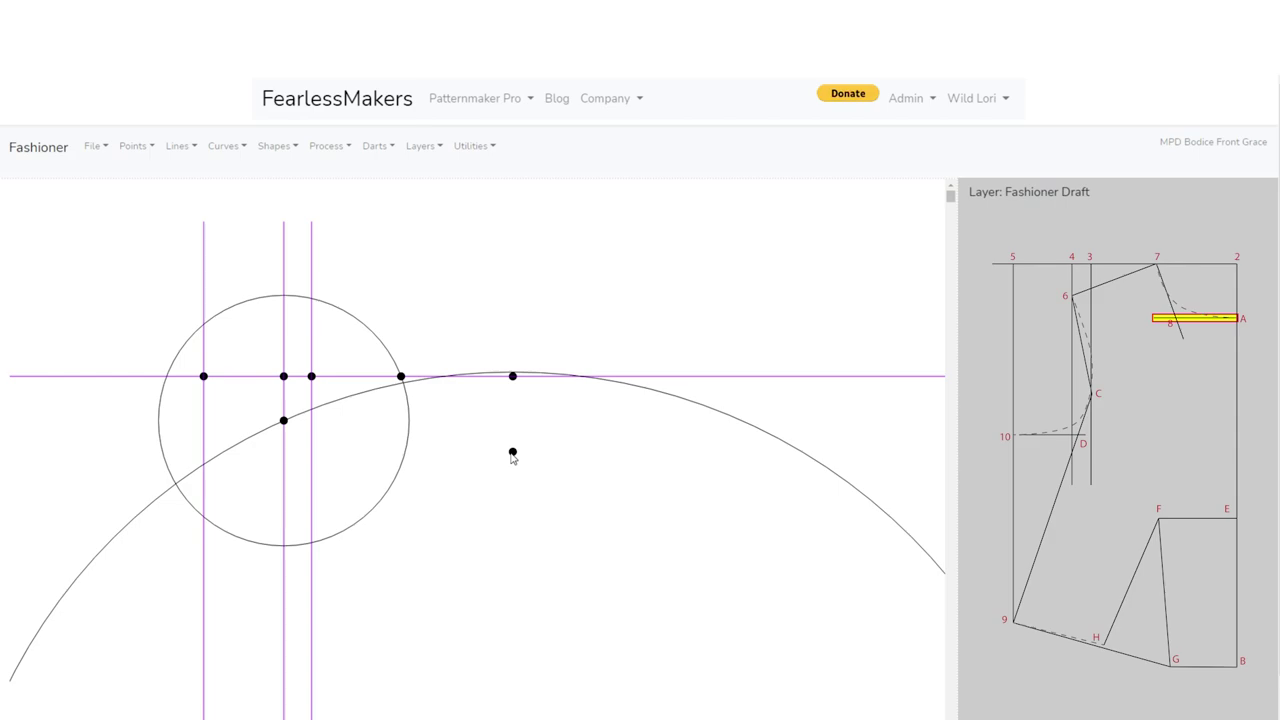
# Add a horizontal reference line through point A, directly below point 2
pyautogui.click(176, 148)
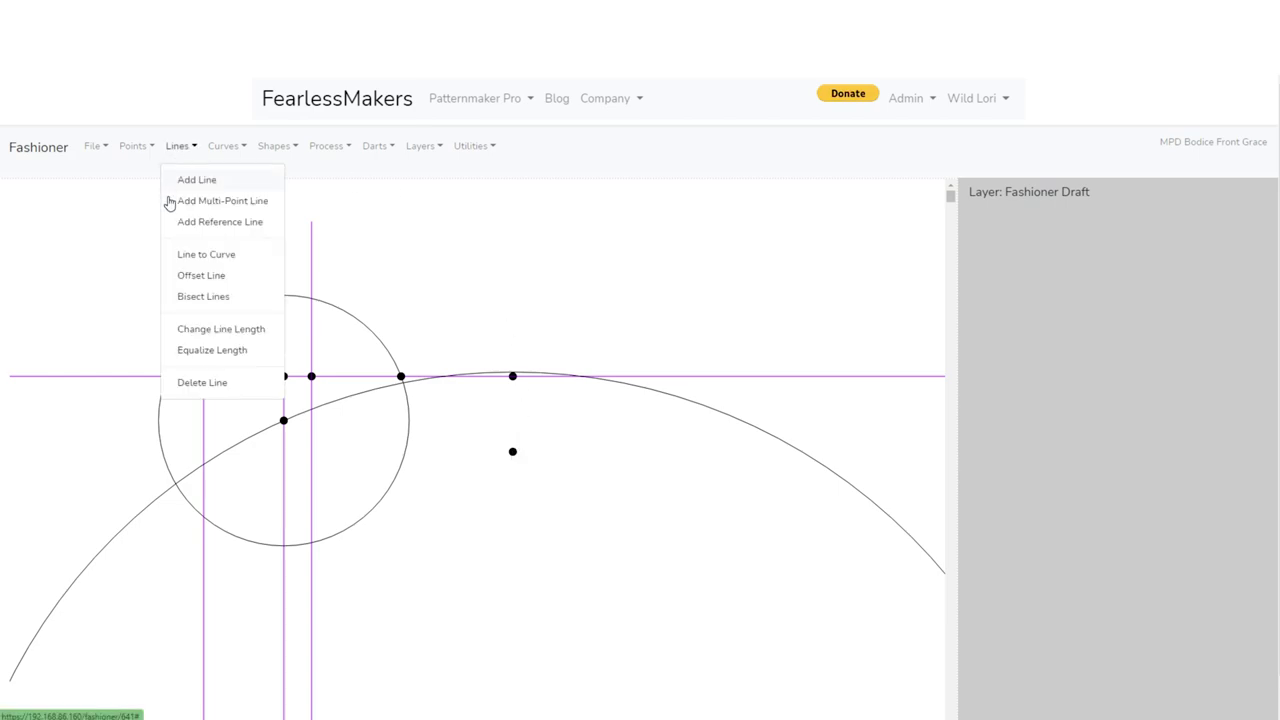
pyautogui.click(192, 222)
pyautogui.click(512, 451)
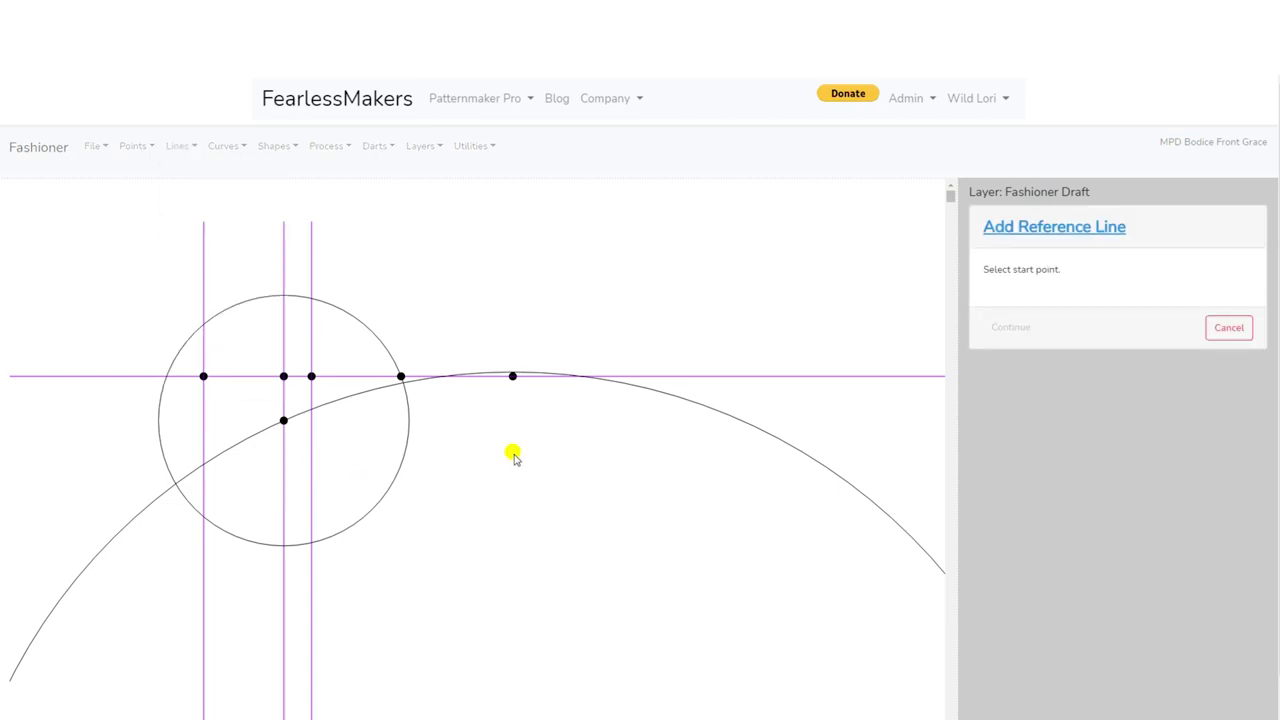
pyautogui.click(1016, 327)
pyautogui.click(988, 300)
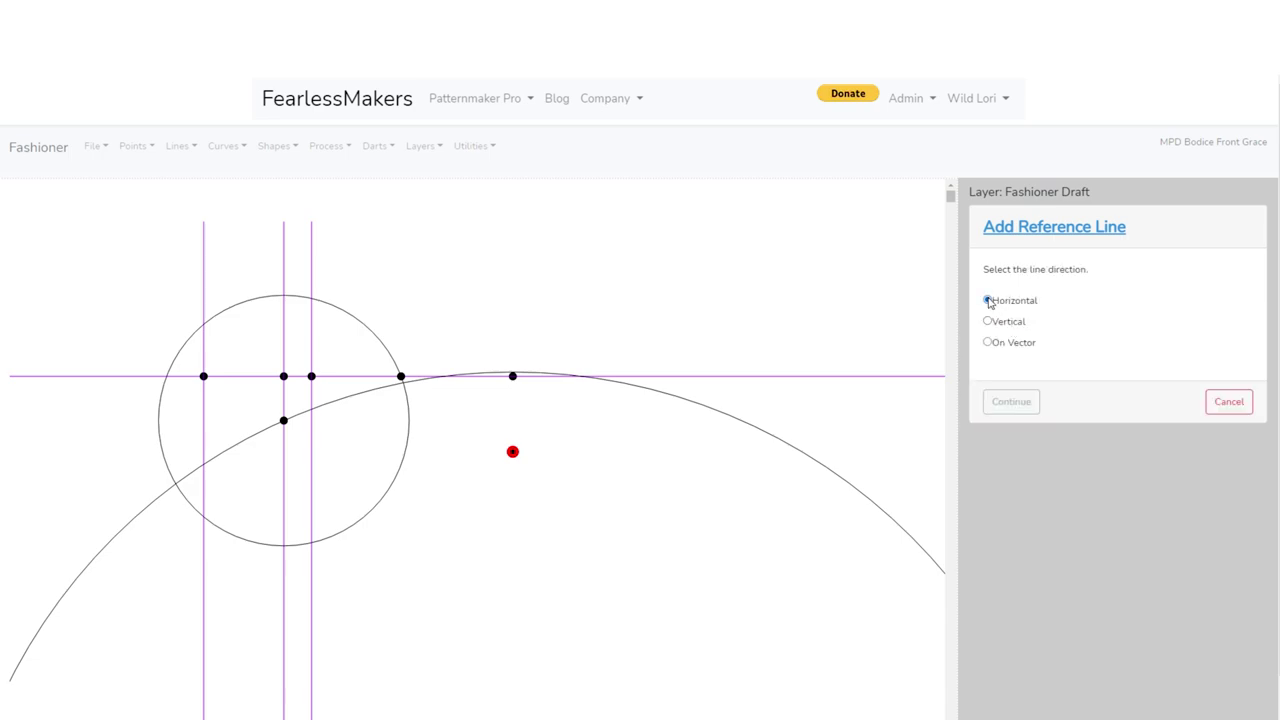
pyautogui.click(1034, 402)
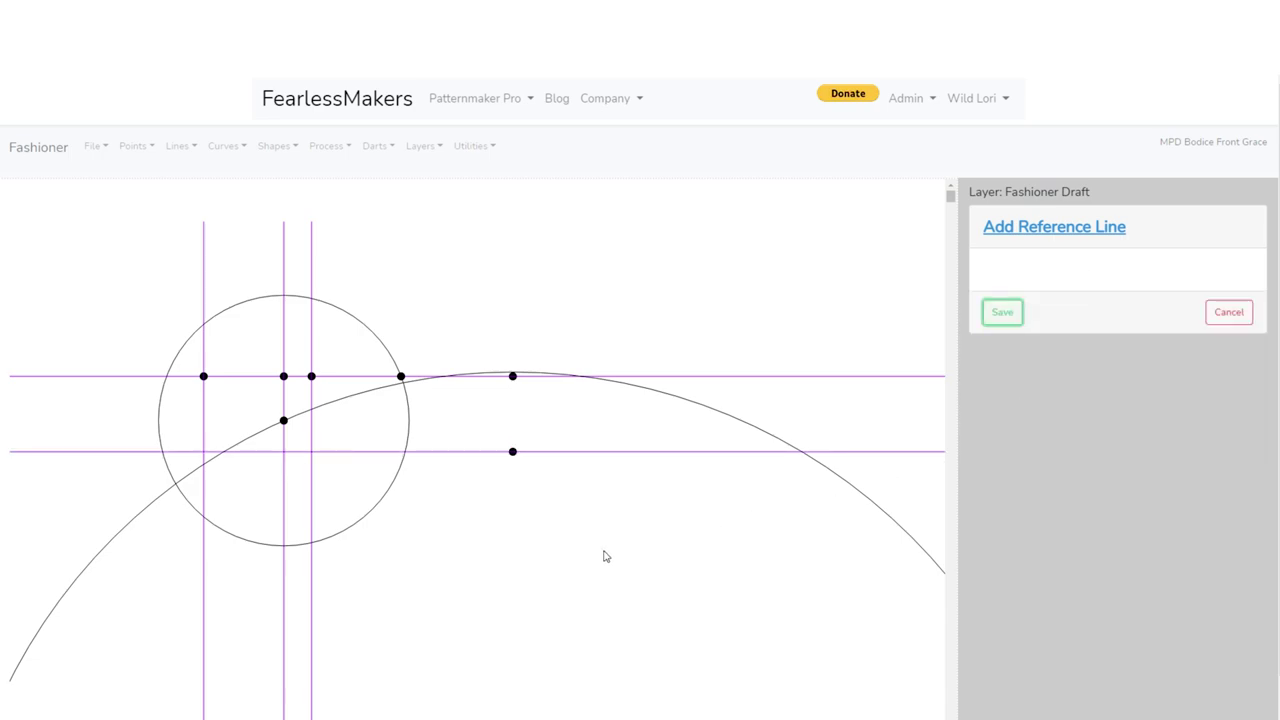
pyautogui.scroll(3, 618, 551)
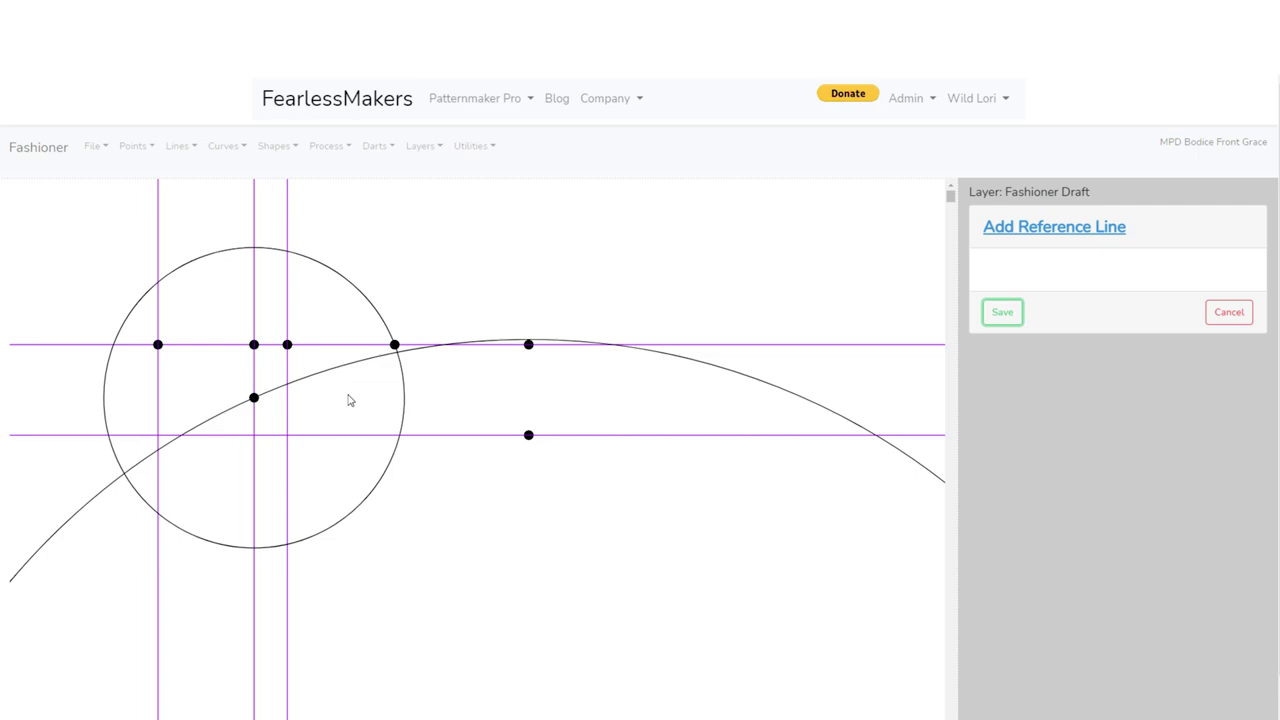
pyautogui.click(255, 399)
pyautogui.click(254, 398)
pyautogui.click(395, 345)
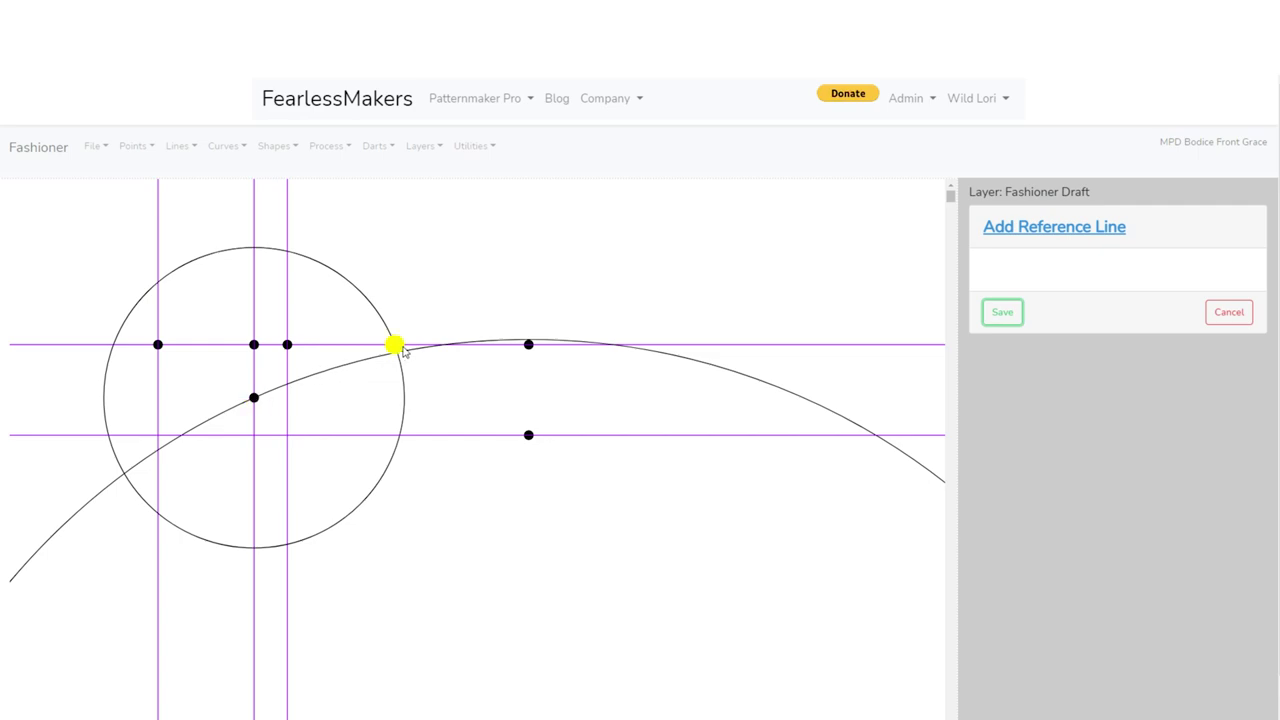
pyautogui.click(1002, 312)
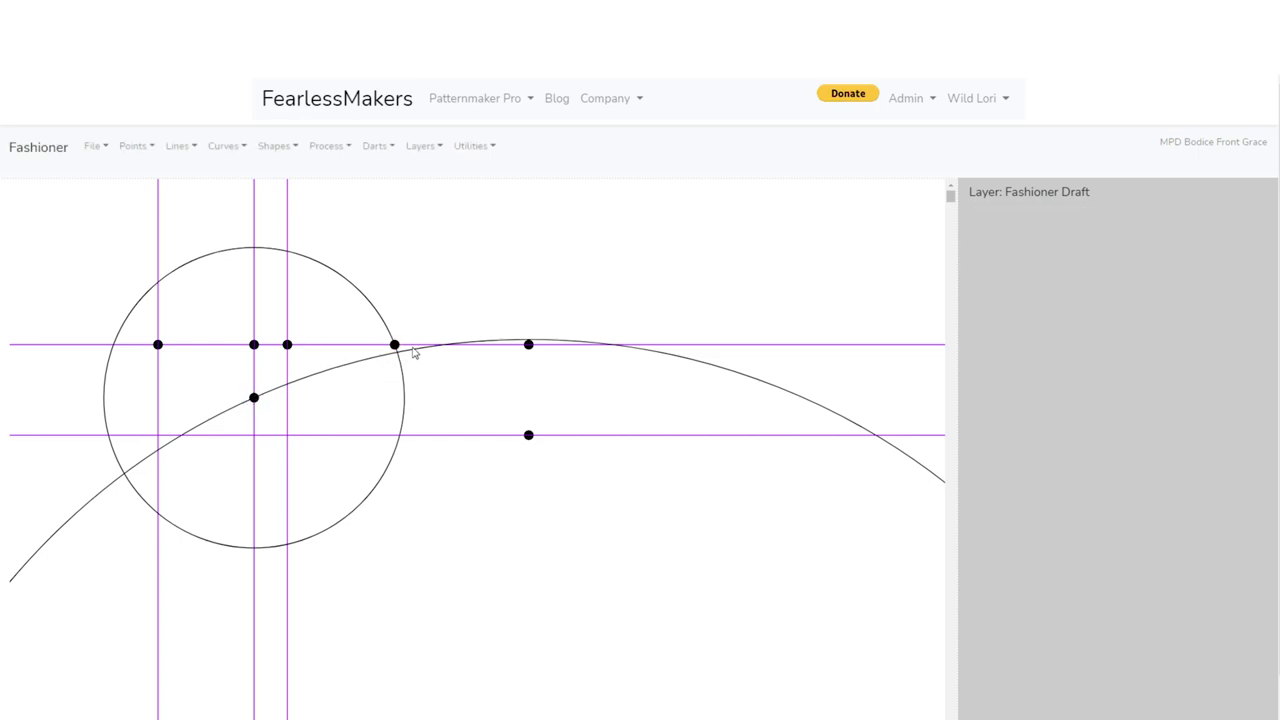
# Draw the shoulder line from point 6 to point 7
pyautogui.click(172, 148)
pyautogui.click(181, 180)
pyautogui.click(254, 398)
pyautogui.click(395, 344)
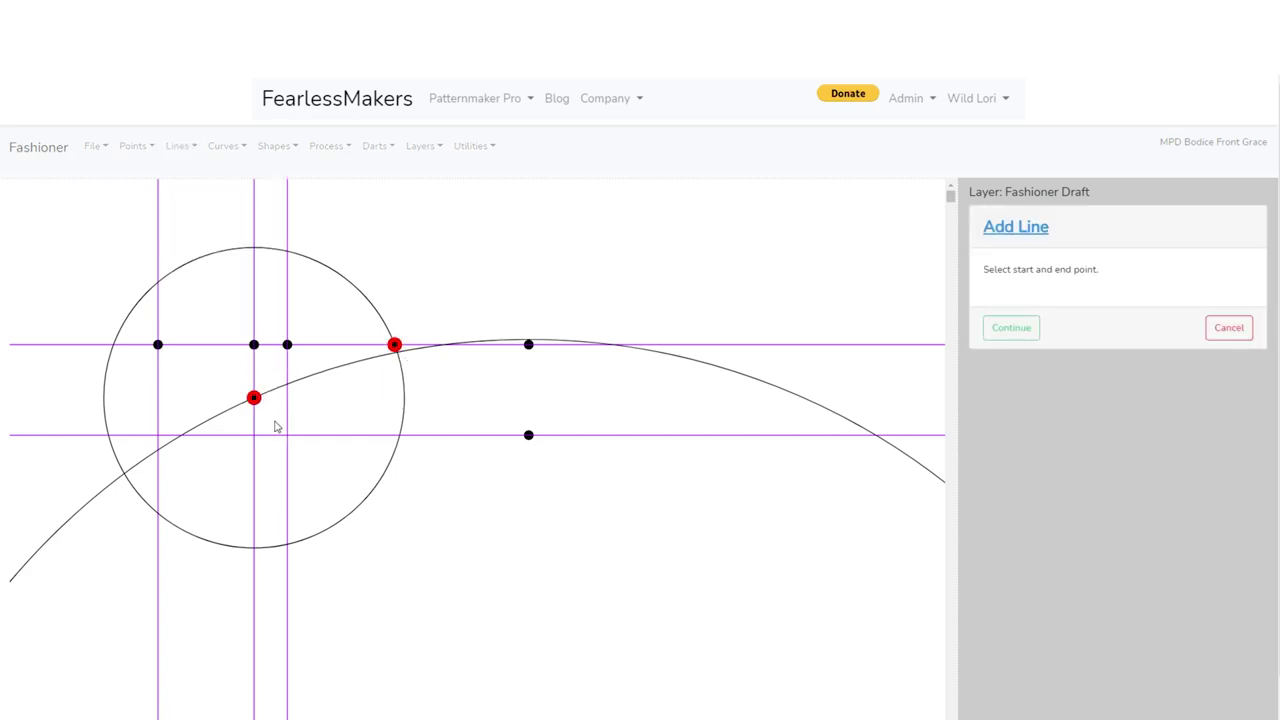
pyautogui.click(1016, 332)
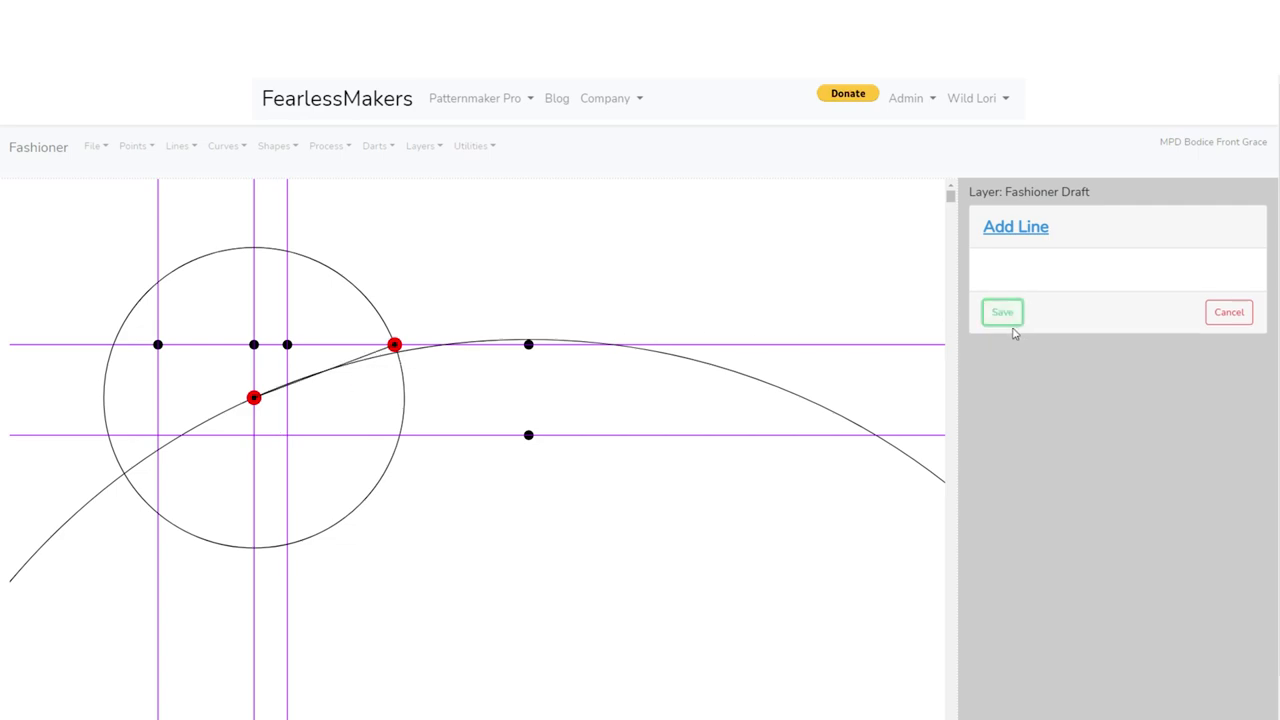
pyautogui.click(1012, 319)
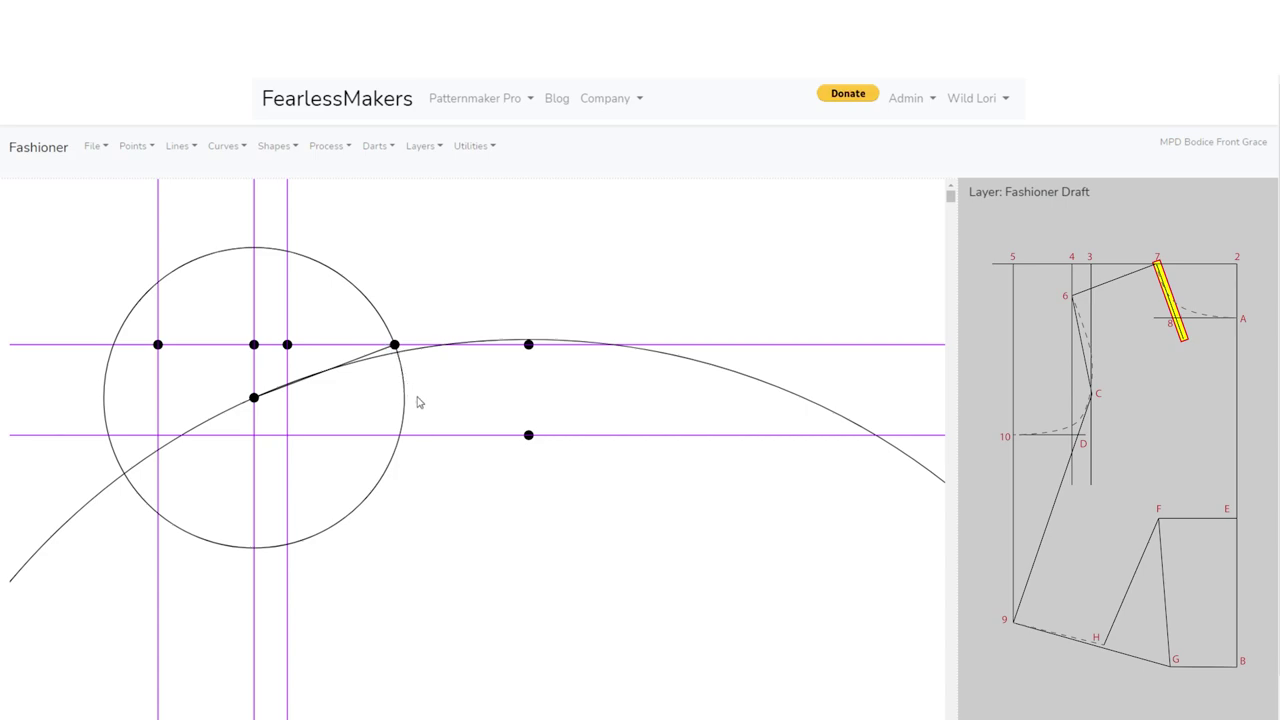
# Add a perpendicular point 40 mm from point 7, using point 6 as the vector point and placing it below the shoulder line
pyautogui.click(129, 150)
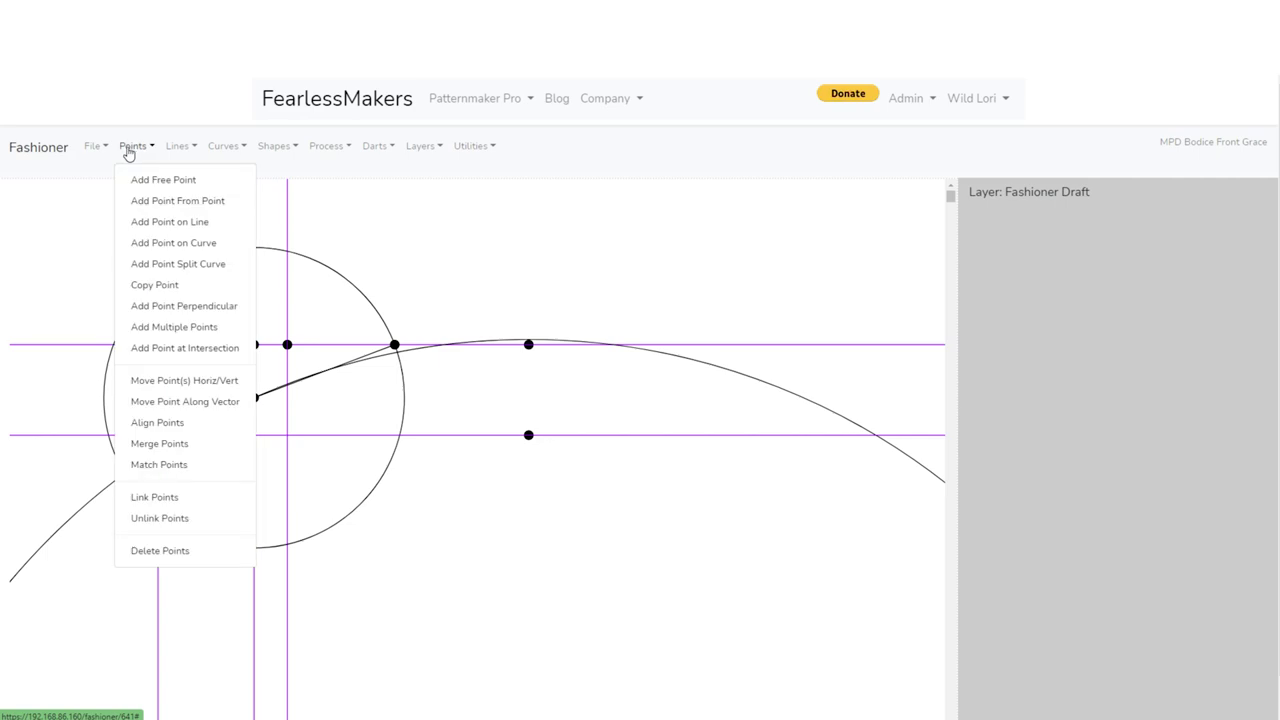
pyautogui.click(189, 307)
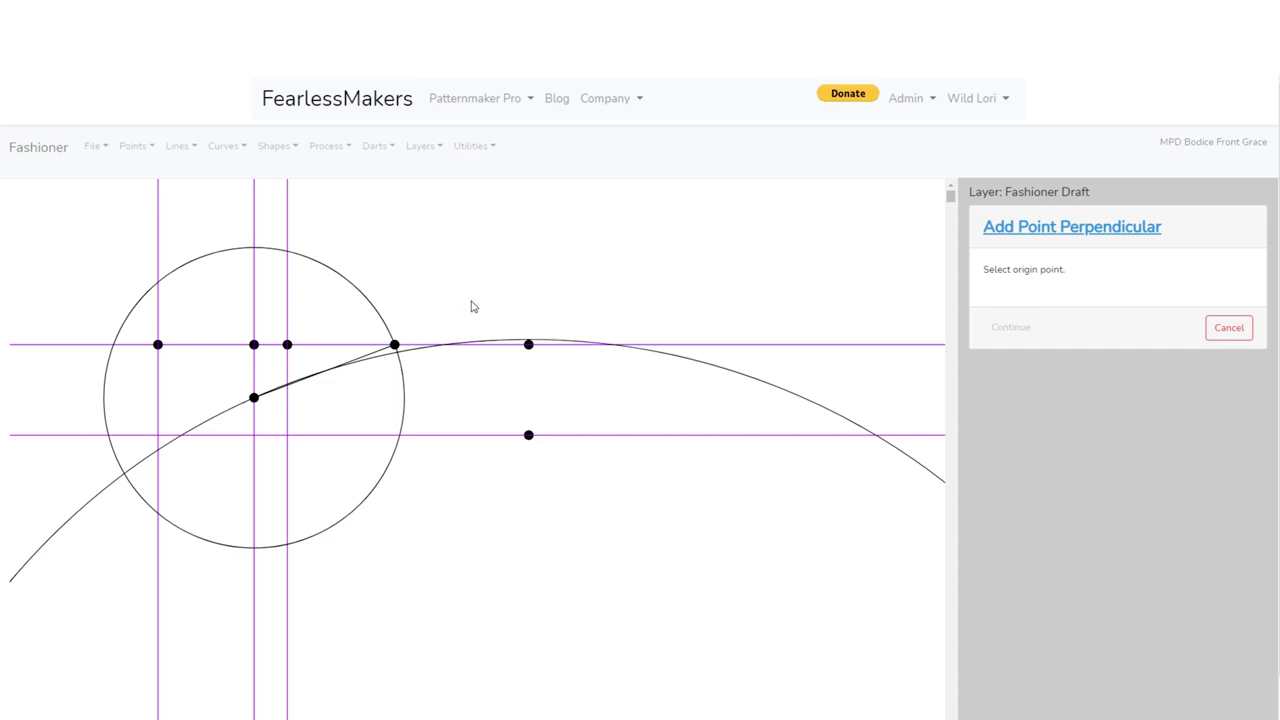
pyautogui.click(395, 345)
pyautogui.click(395, 346)
pyautogui.click(395, 345)
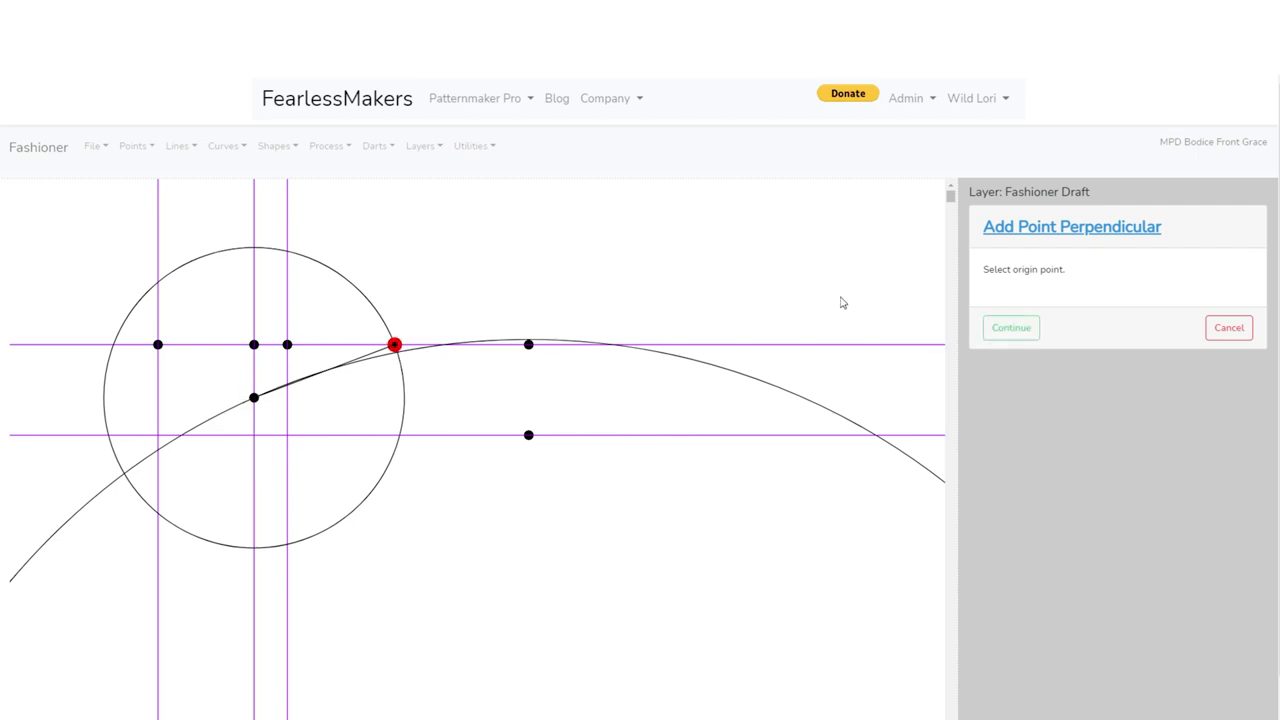
pyautogui.click(1014, 329)
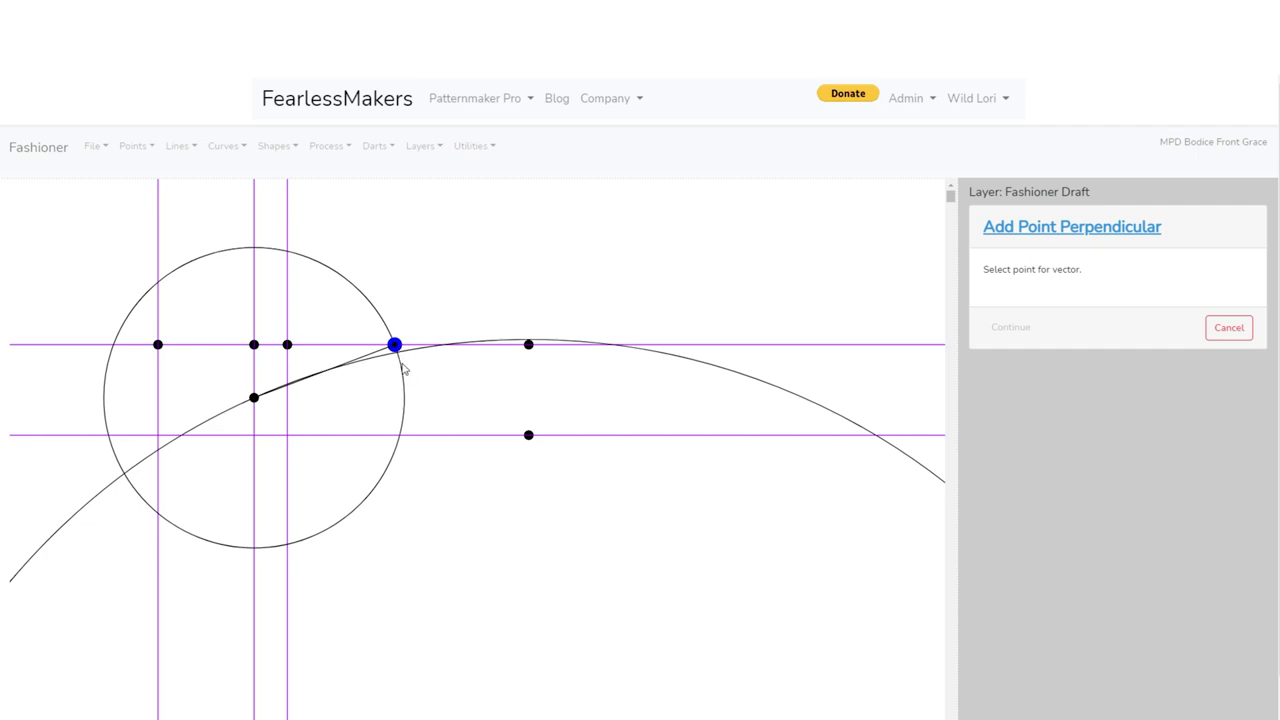
pyautogui.click(254, 398)
pyautogui.click(255, 399)
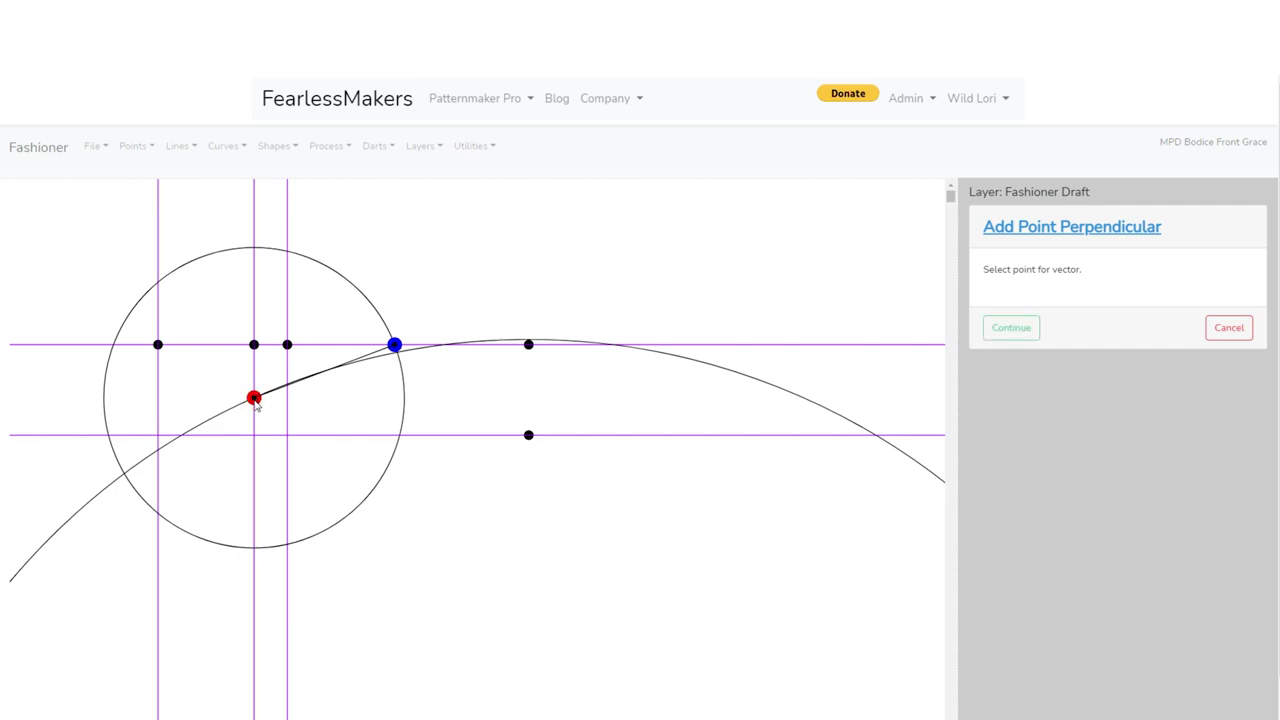
pyautogui.click(991, 328)
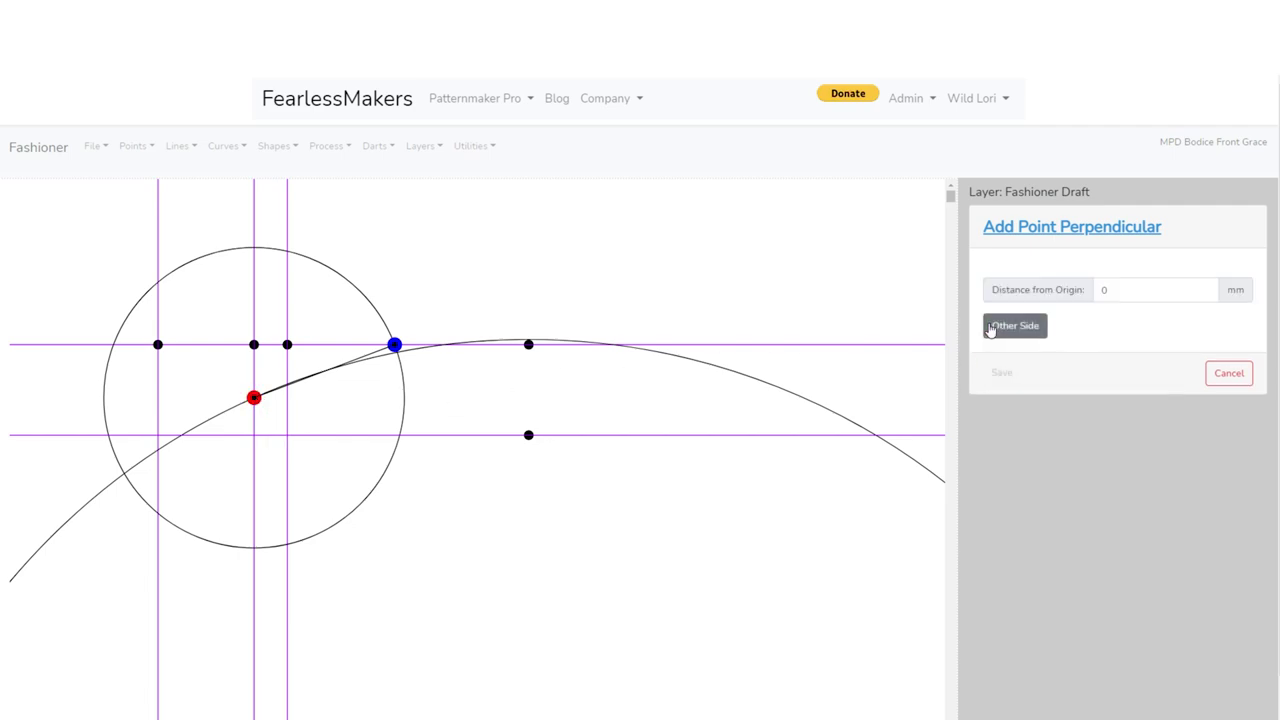
pyautogui.click(1090, 290)
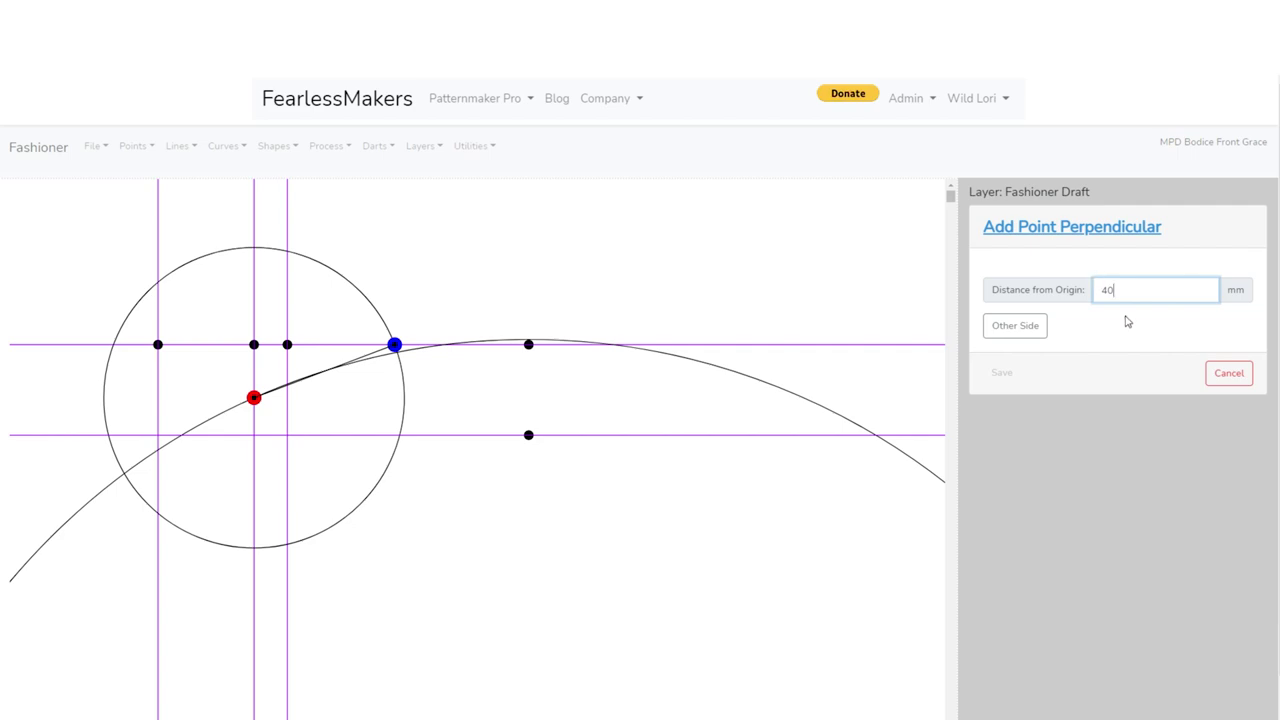
pyautogui.press('Tab')
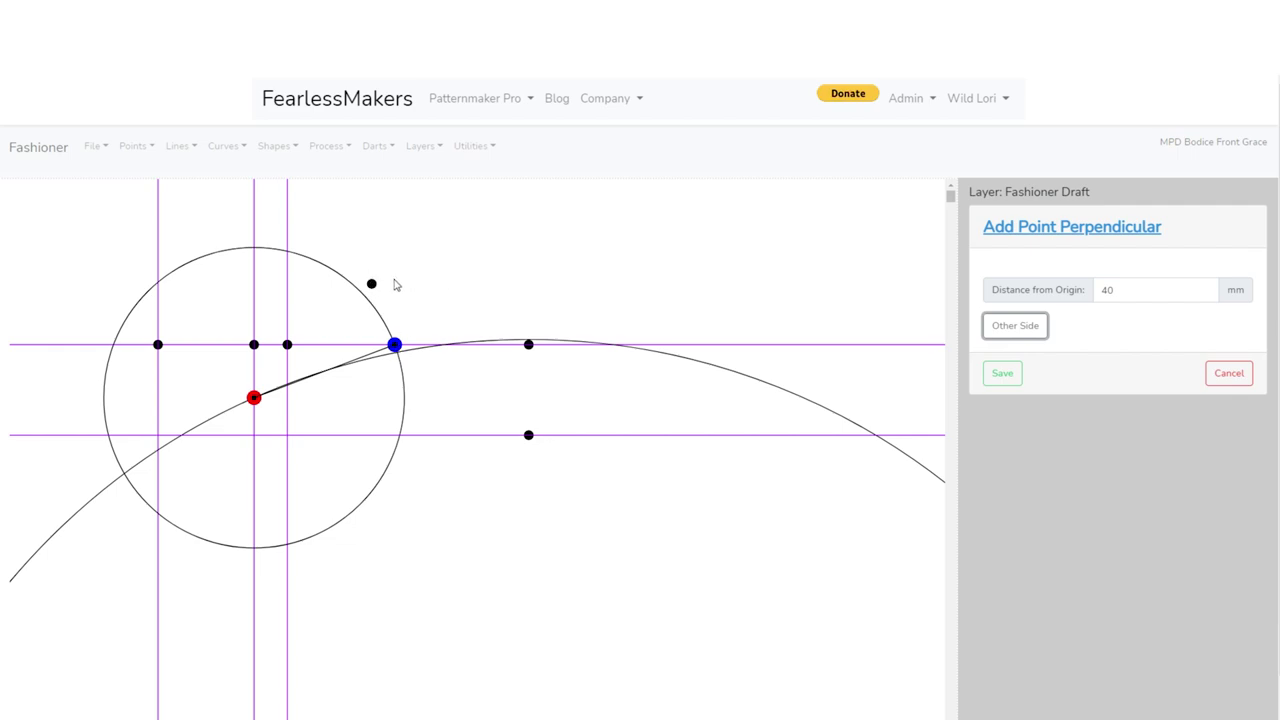
pyautogui.click(1018, 330)
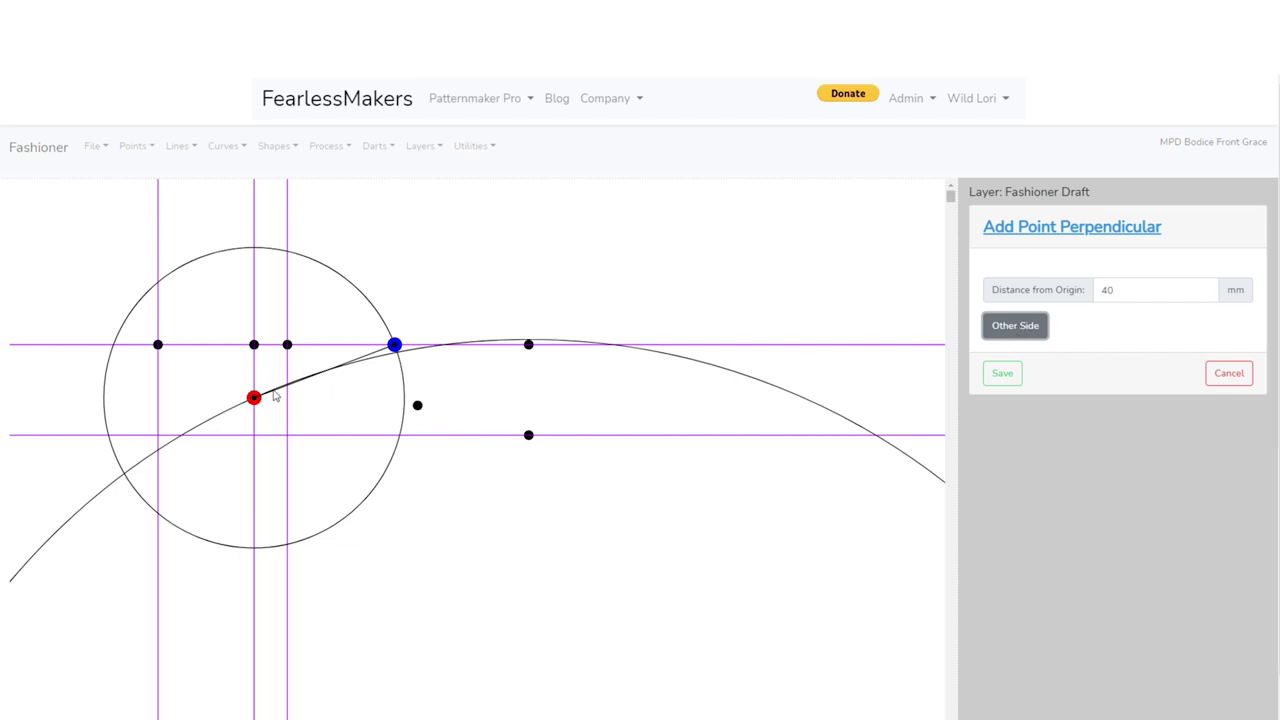
pyautogui.click(1003, 374)
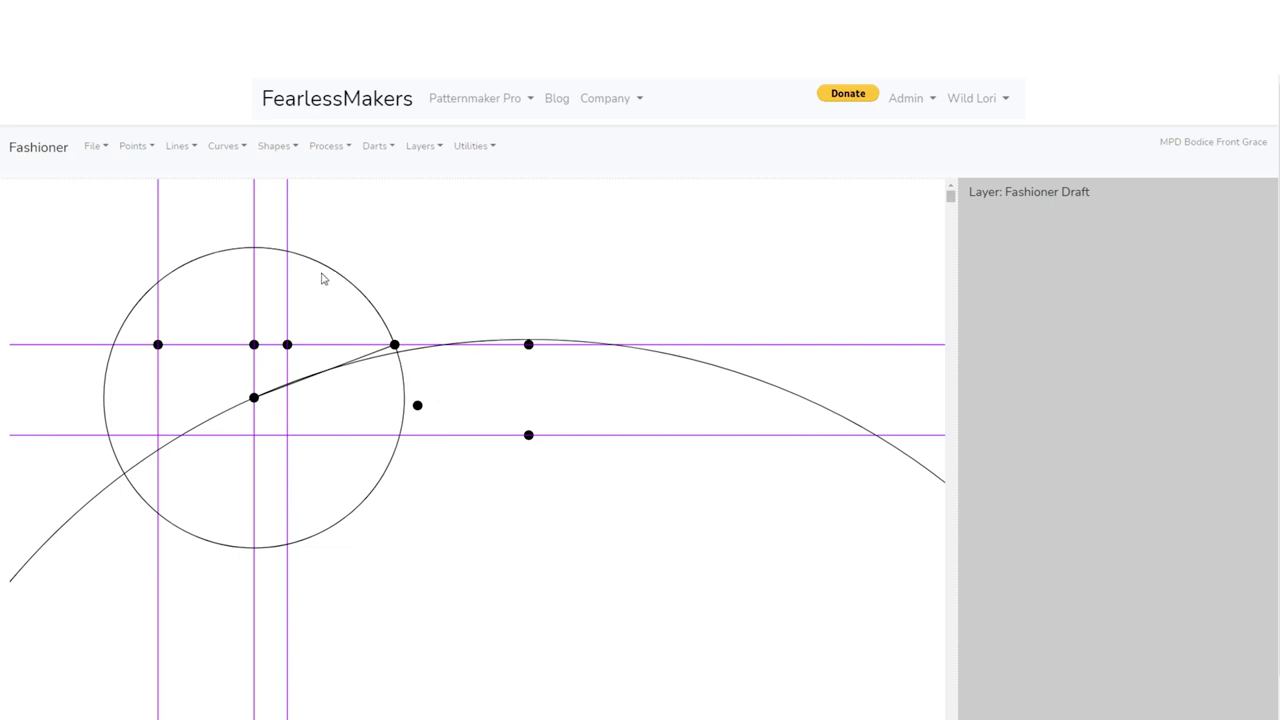
# Add a reference line on a vector from point 7 through the perpendicular point just below it
pyautogui.click(177, 147)
pyautogui.click(190, 221)
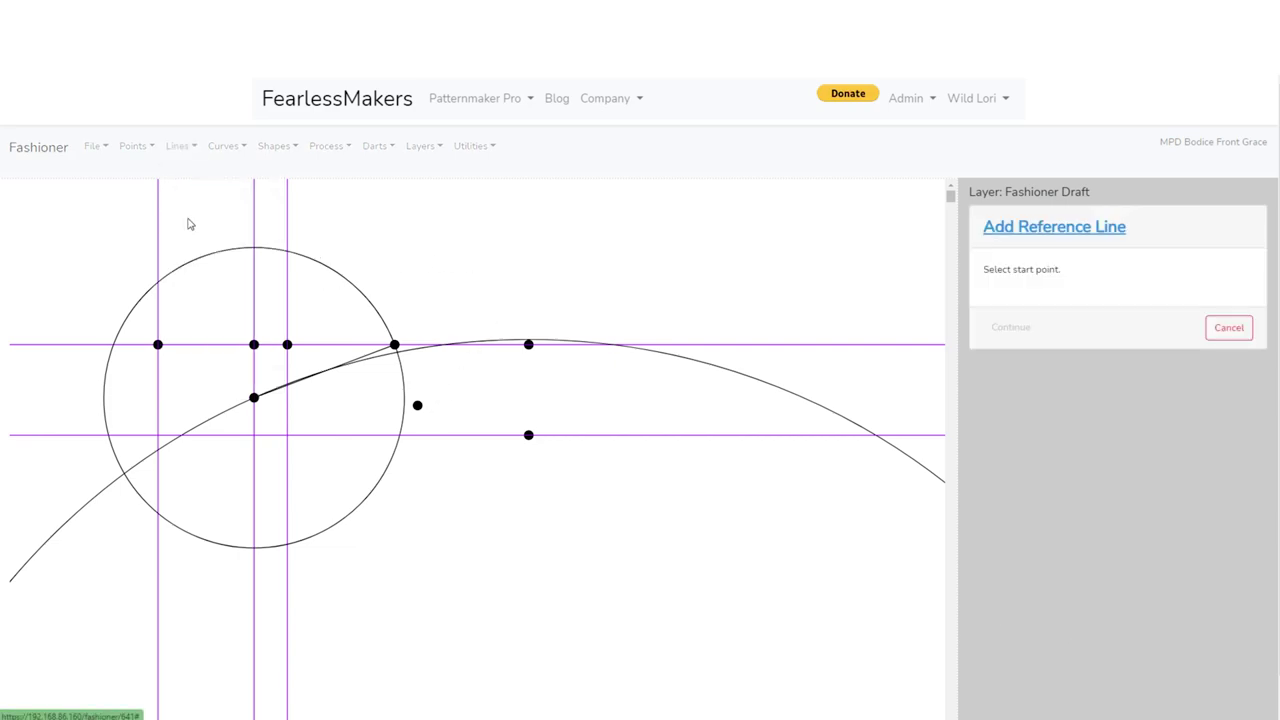
pyautogui.click(394, 345)
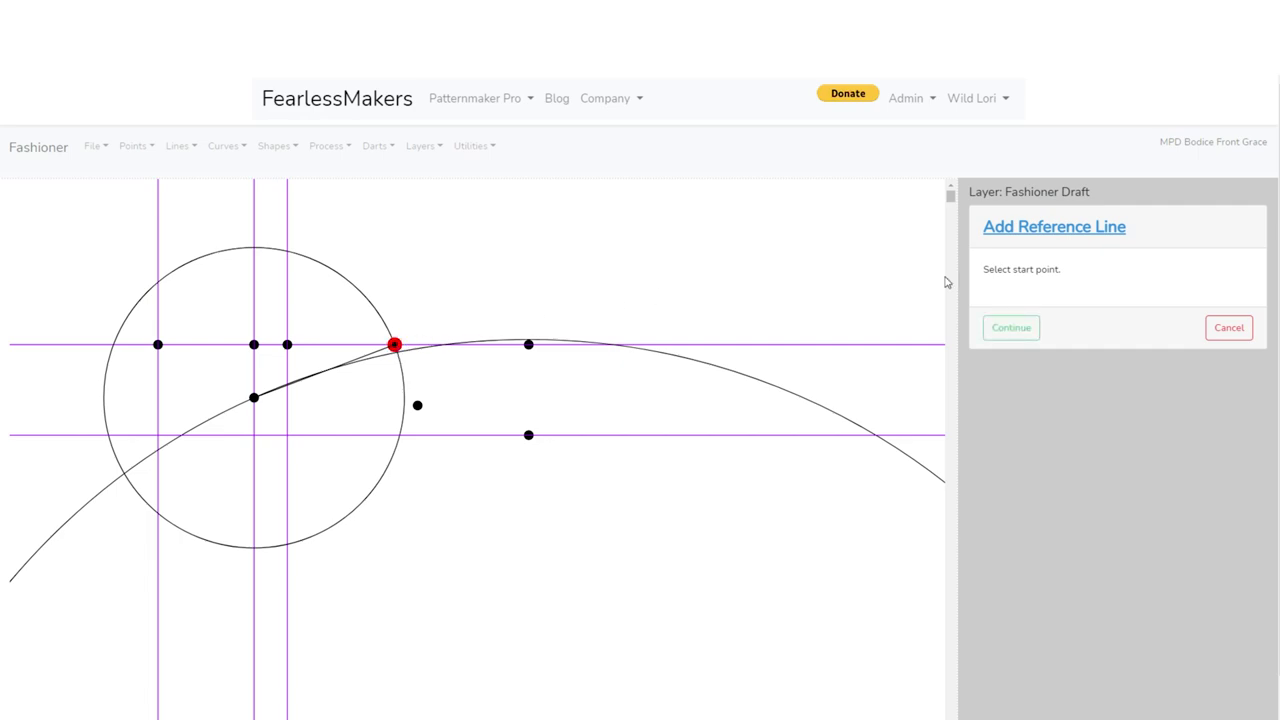
pyautogui.click(1012, 328)
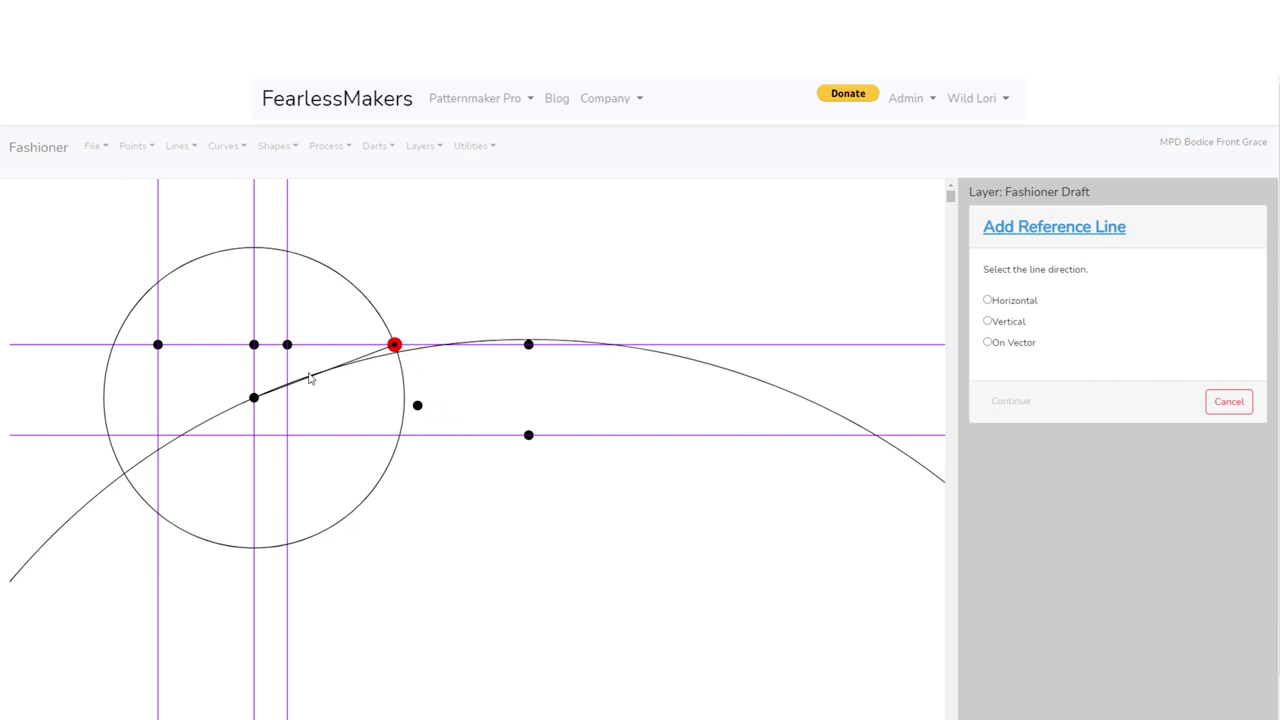
pyautogui.click(987, 343)
pyautogui.click(1028, 402)
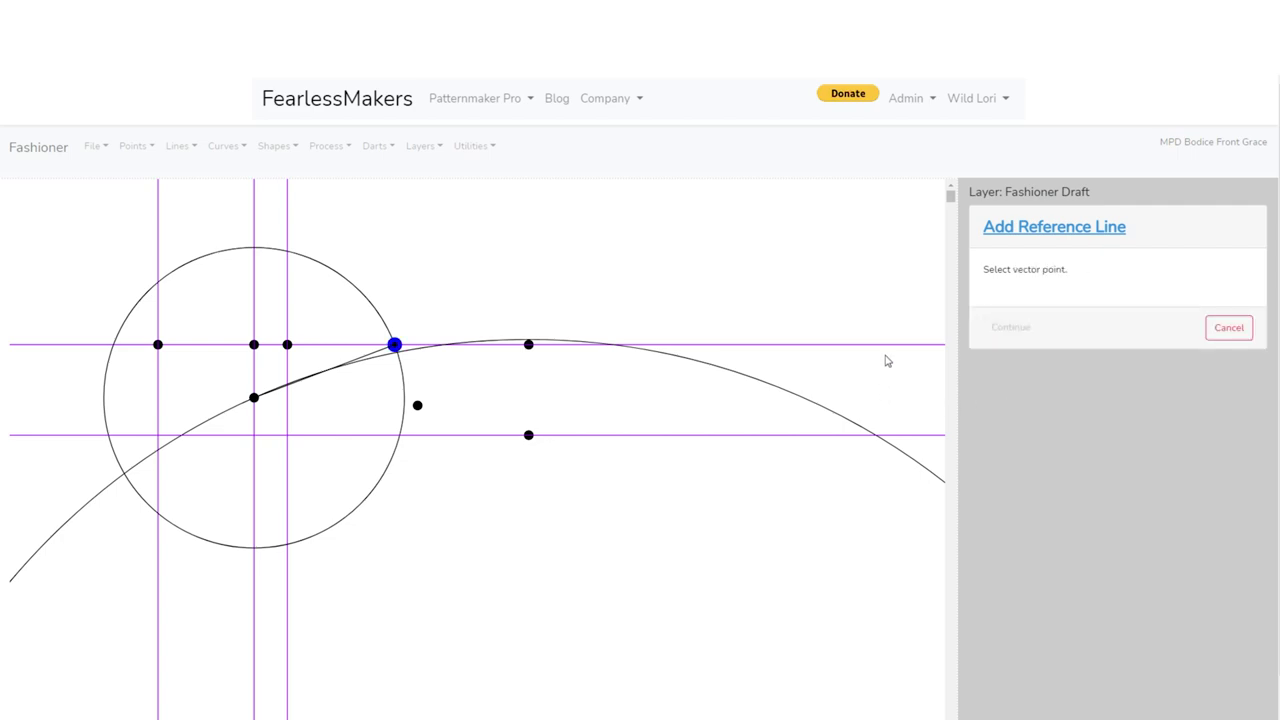
pyautogui.click(419, 405)
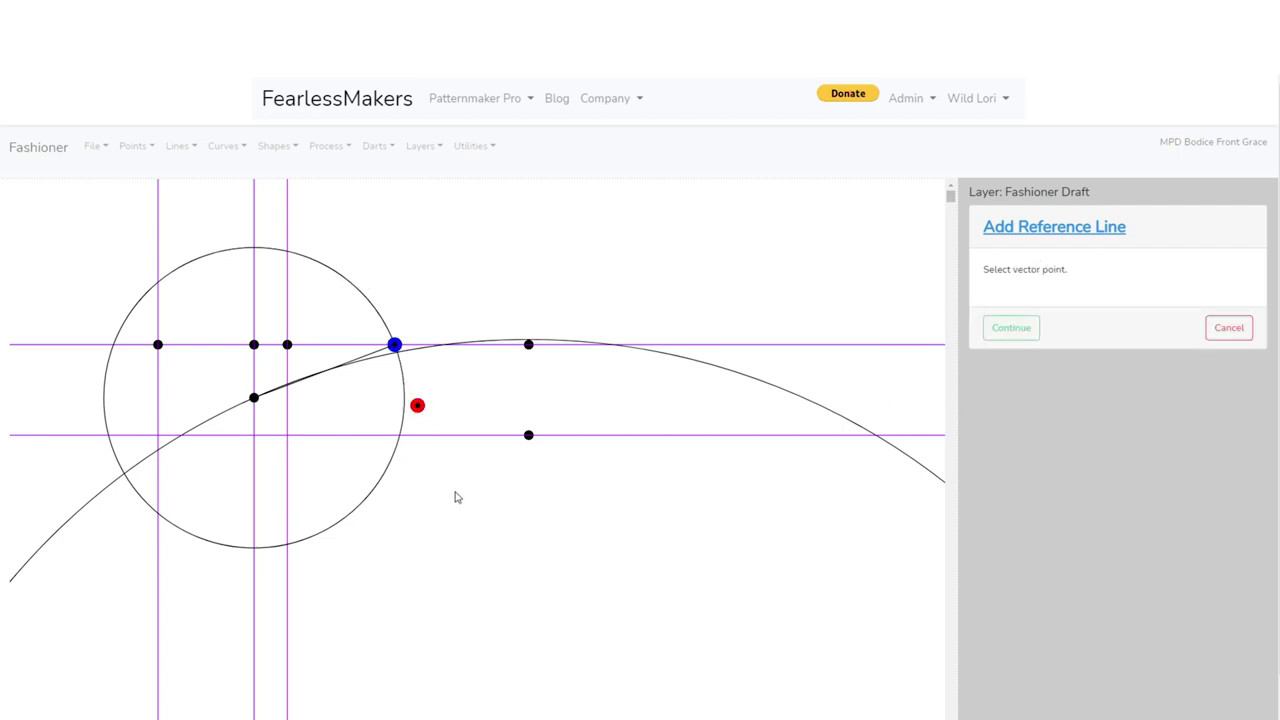
pyautogui.click(1010, 330)
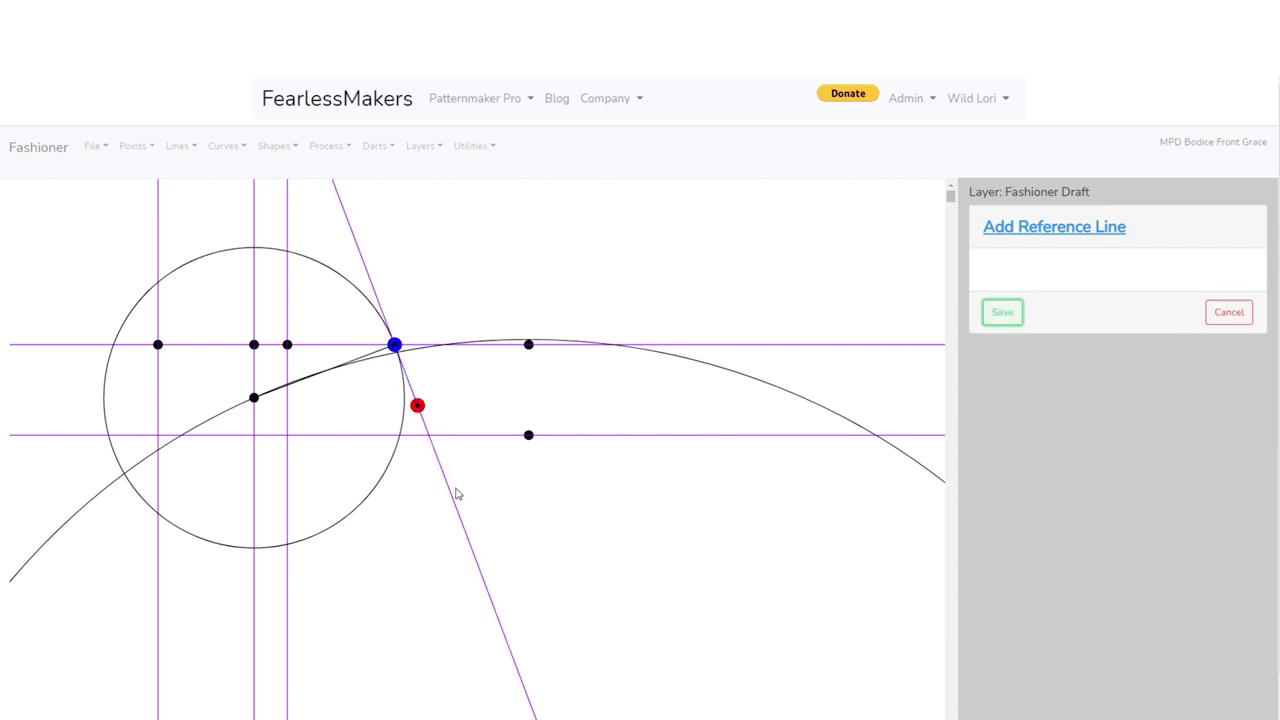
pyautogui.click(1002, 313)
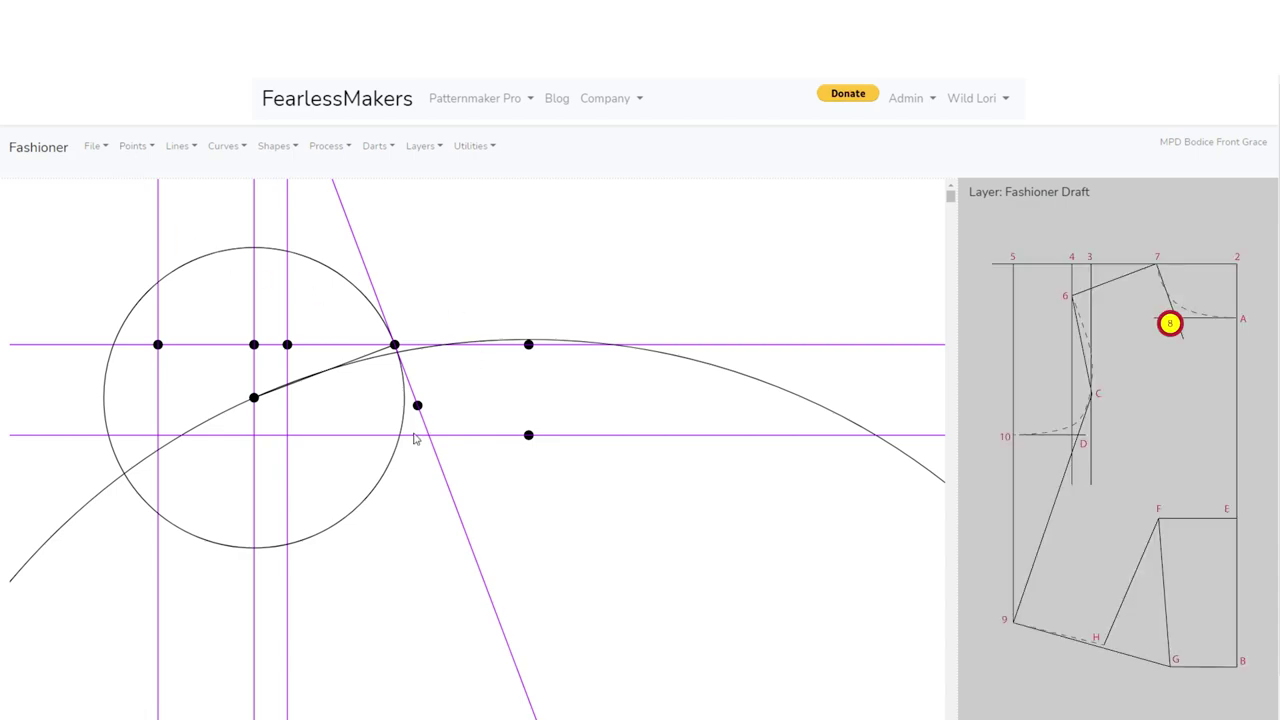
# Add point 8 at the intersection of the angled reference line through point 7 and the horizontal line through point A
pyautogui.click(128, 147)
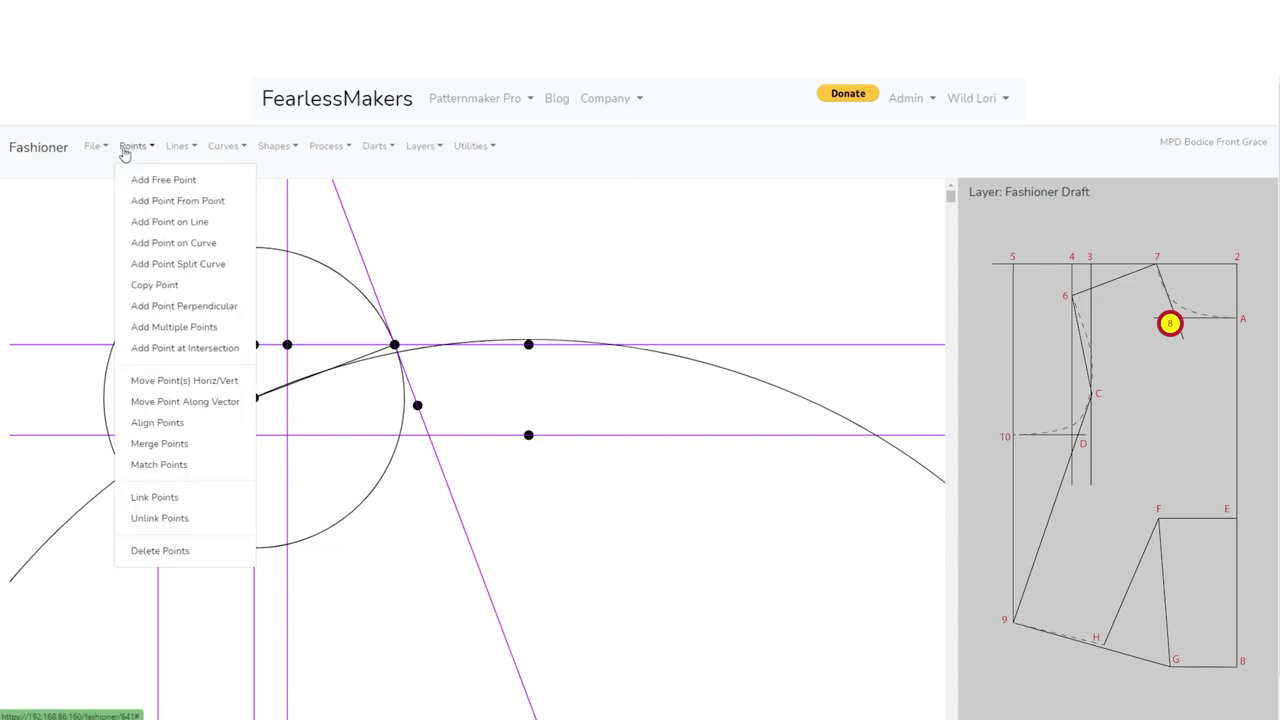
pyautogui.click(176, 347)
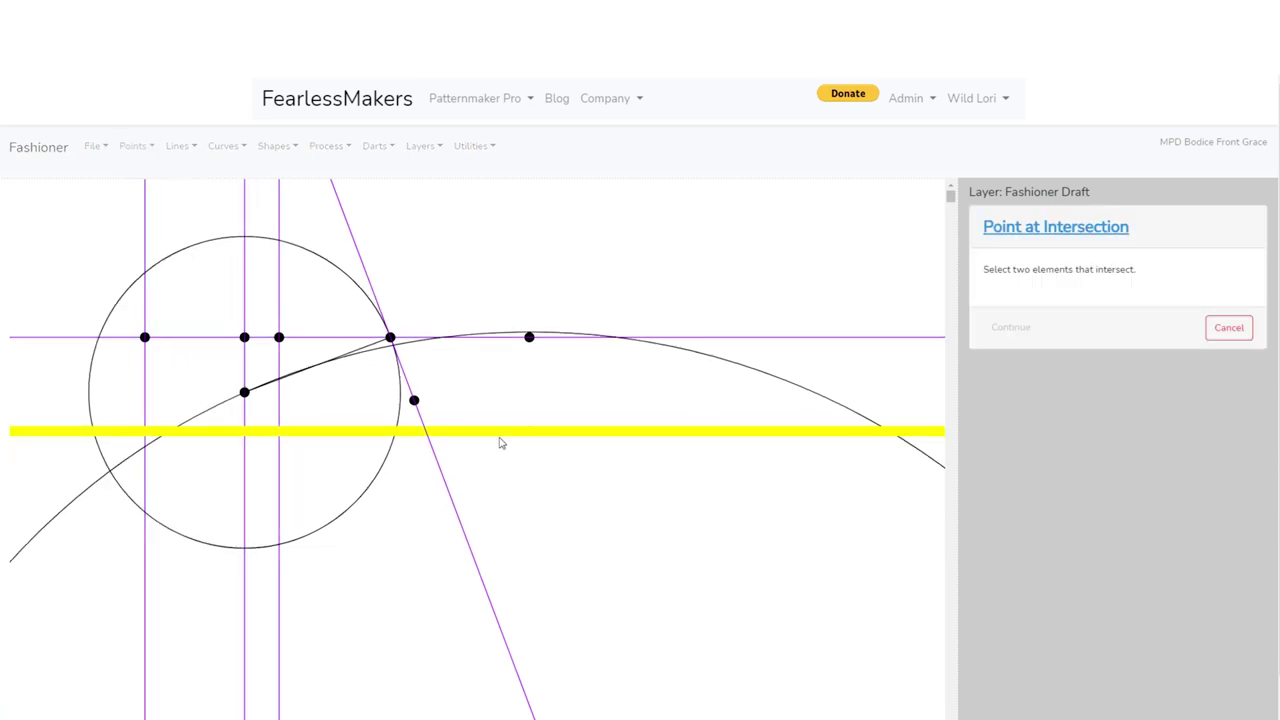
pyautogui.click(450, 420)
pyautogui.click(416, 418)
pyautogui.click(1011, 328)
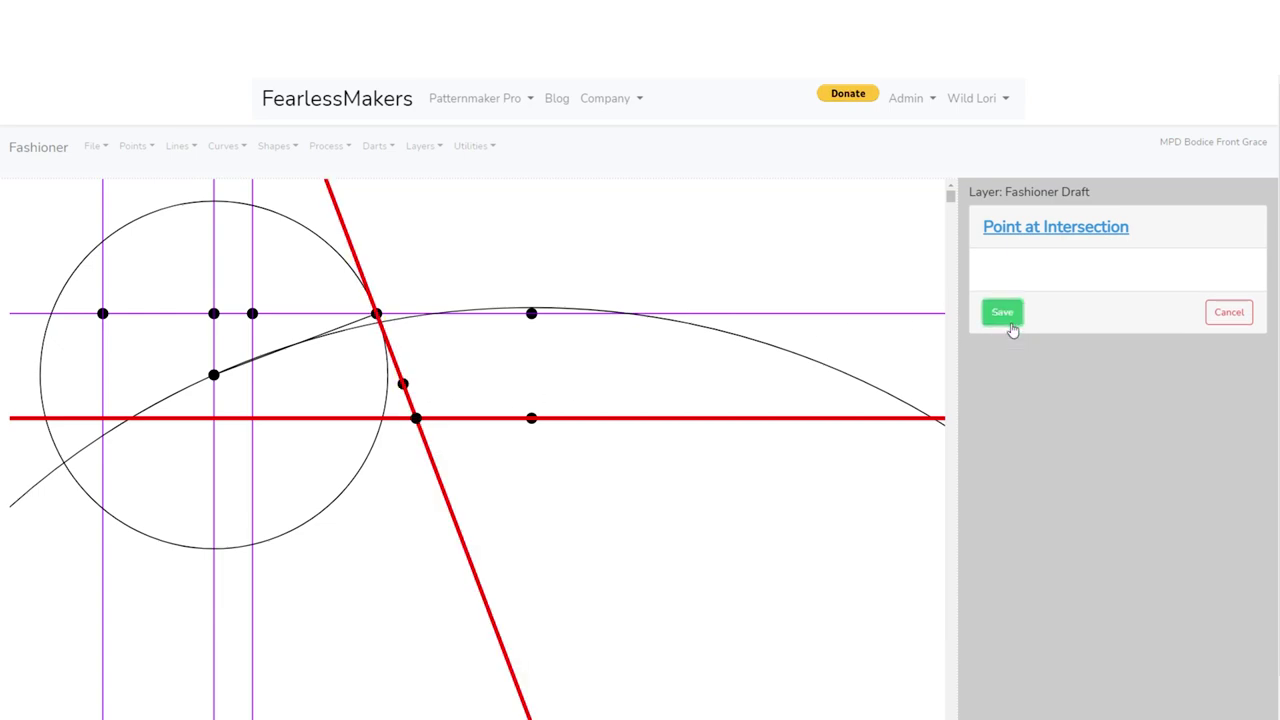
pyautogui.click(995, 318)
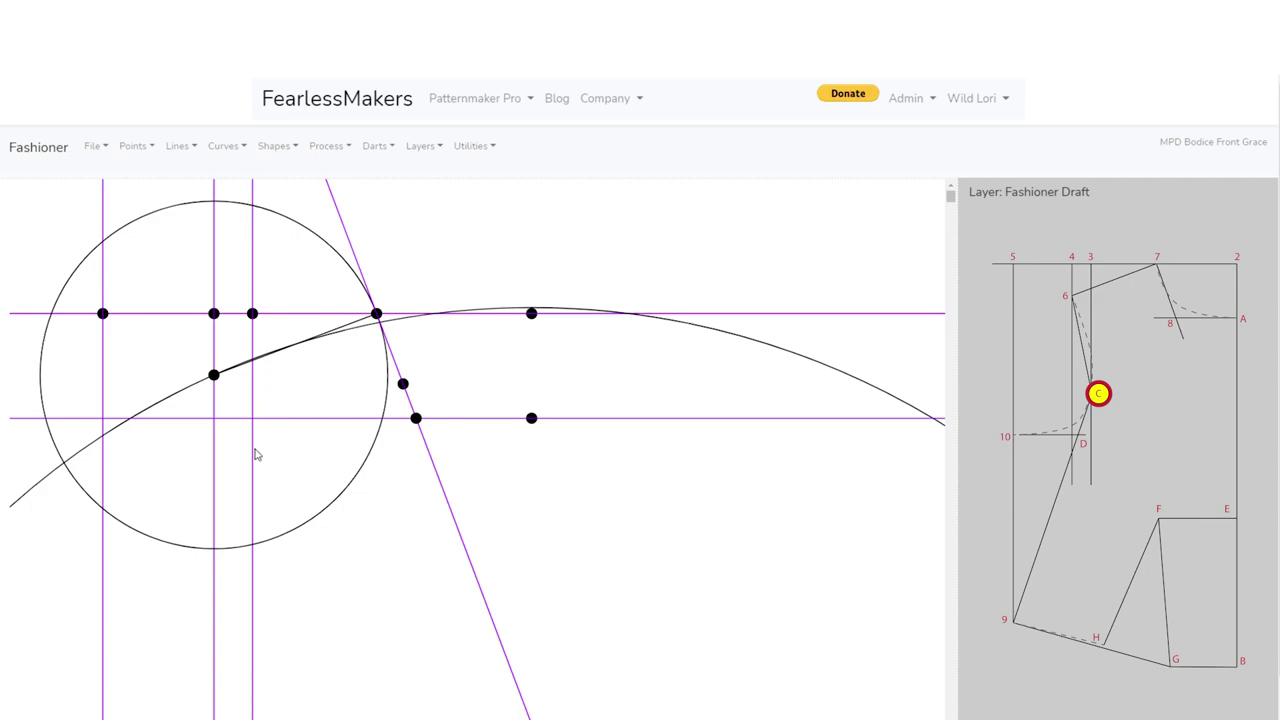
# Add a construction circle with a 101.6 mm radius centred on point 6
pyautogui.click(279, 147)
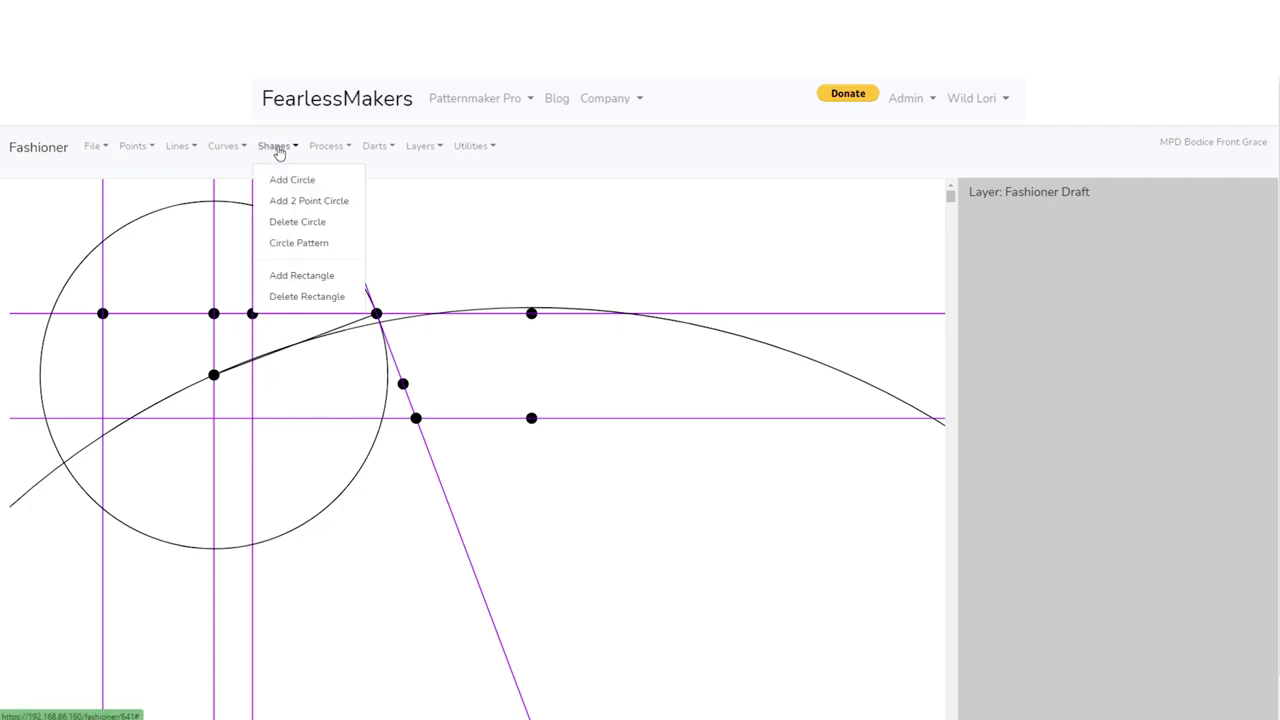
pyautogui.click(277, 178)
pyautogui.click(214, 377)
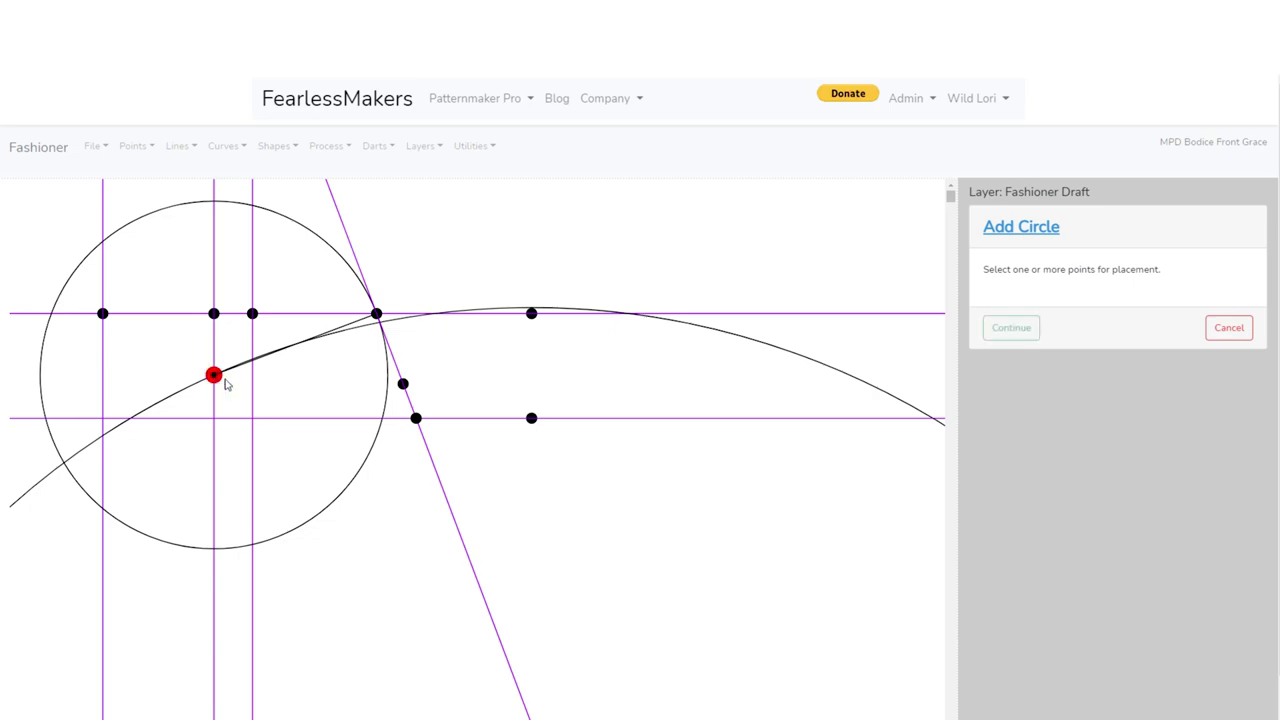
pyautogui.click(1015, 330)
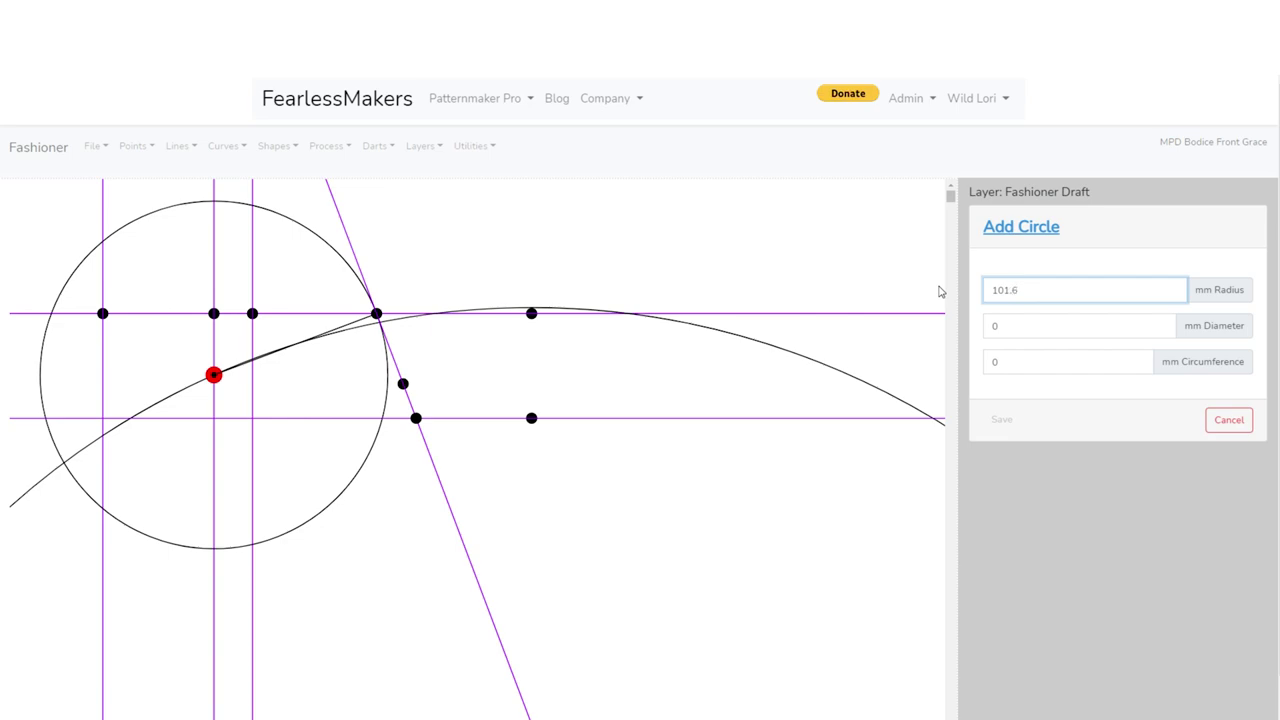
pyautogui.press('Tab')
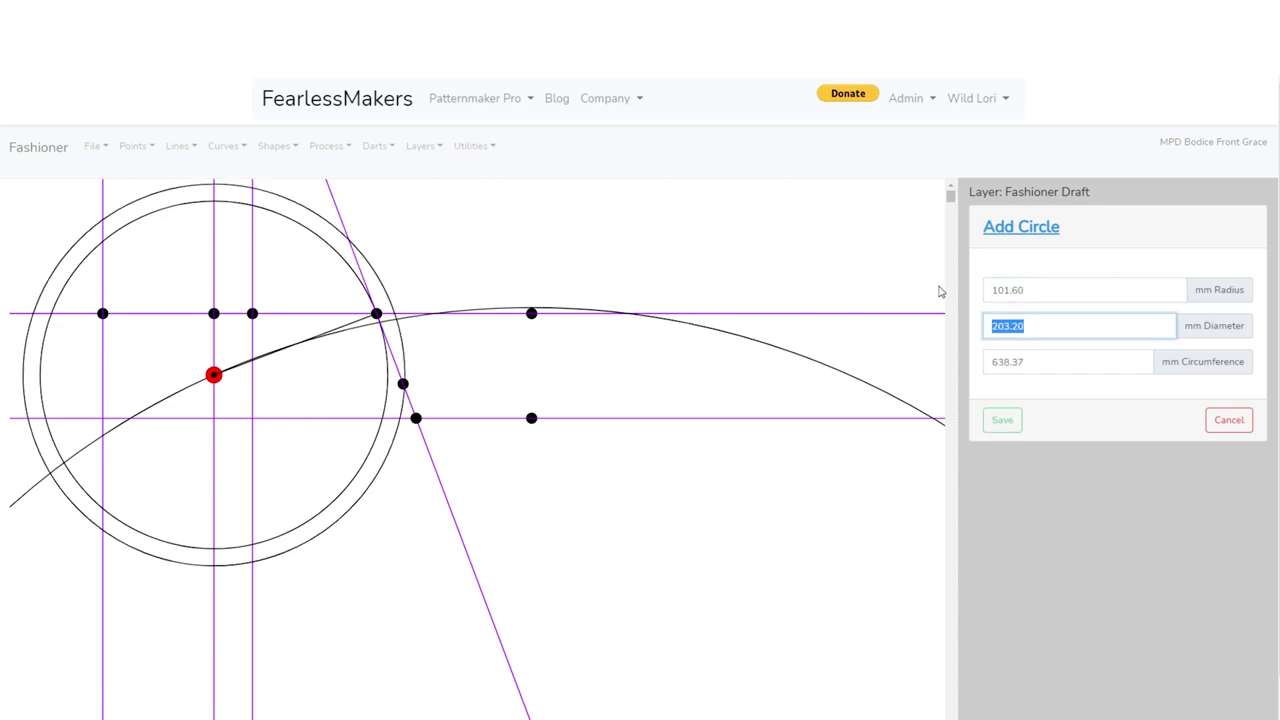
pyautogui.click(1002, 421)
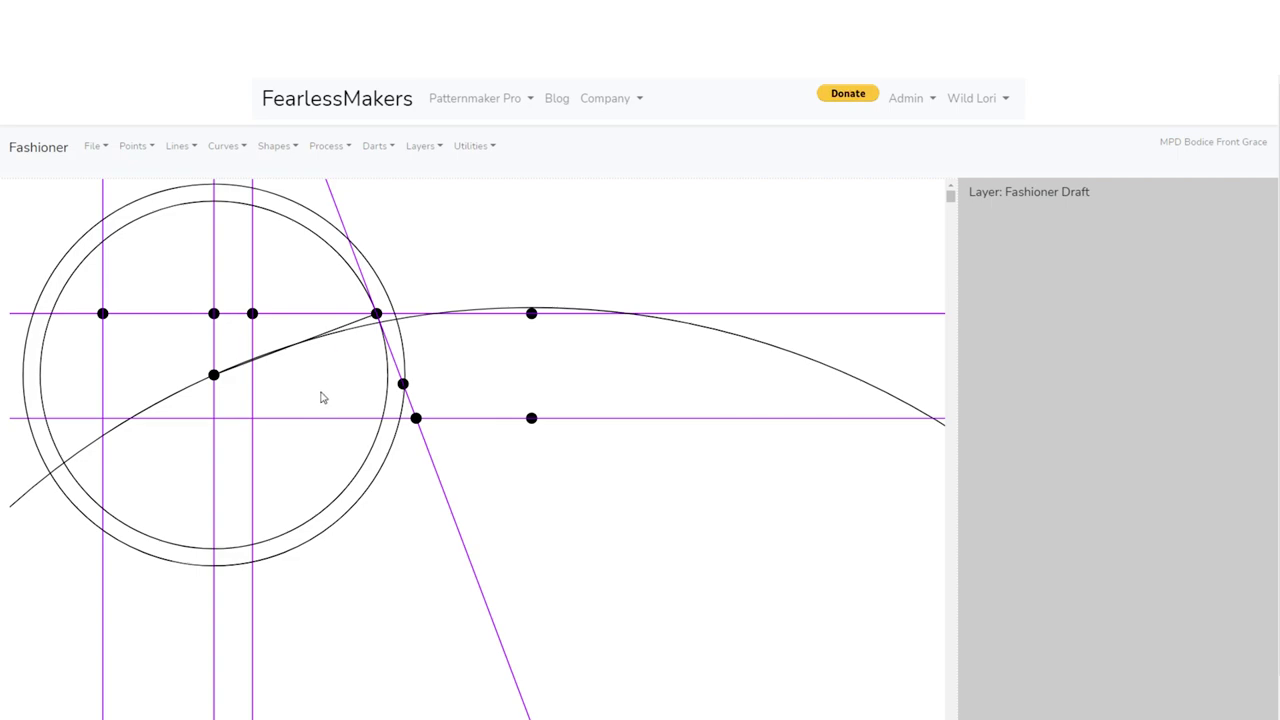
# Add a new layer named "Hide Layer" under the Fashioner Draft layer
pyautogui.moveTo(314, 406); pyautogui.dragTo(466, 451)
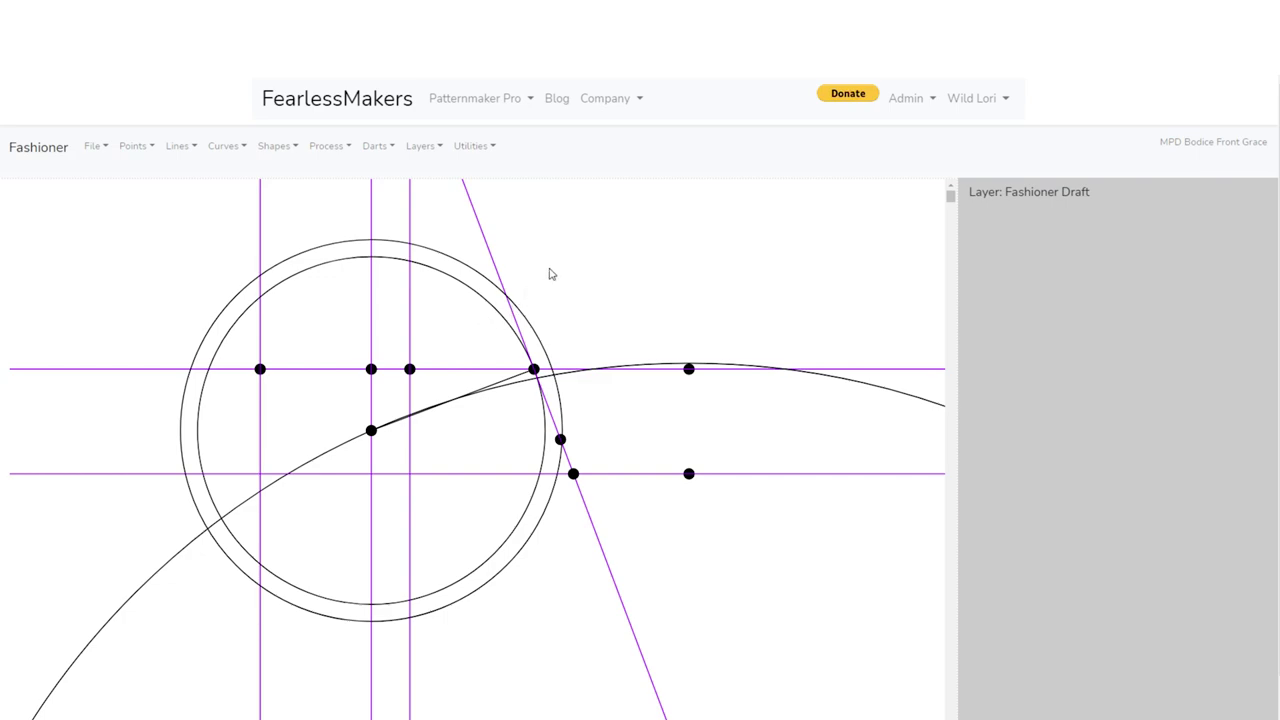
pyautogui.click(414, 149)
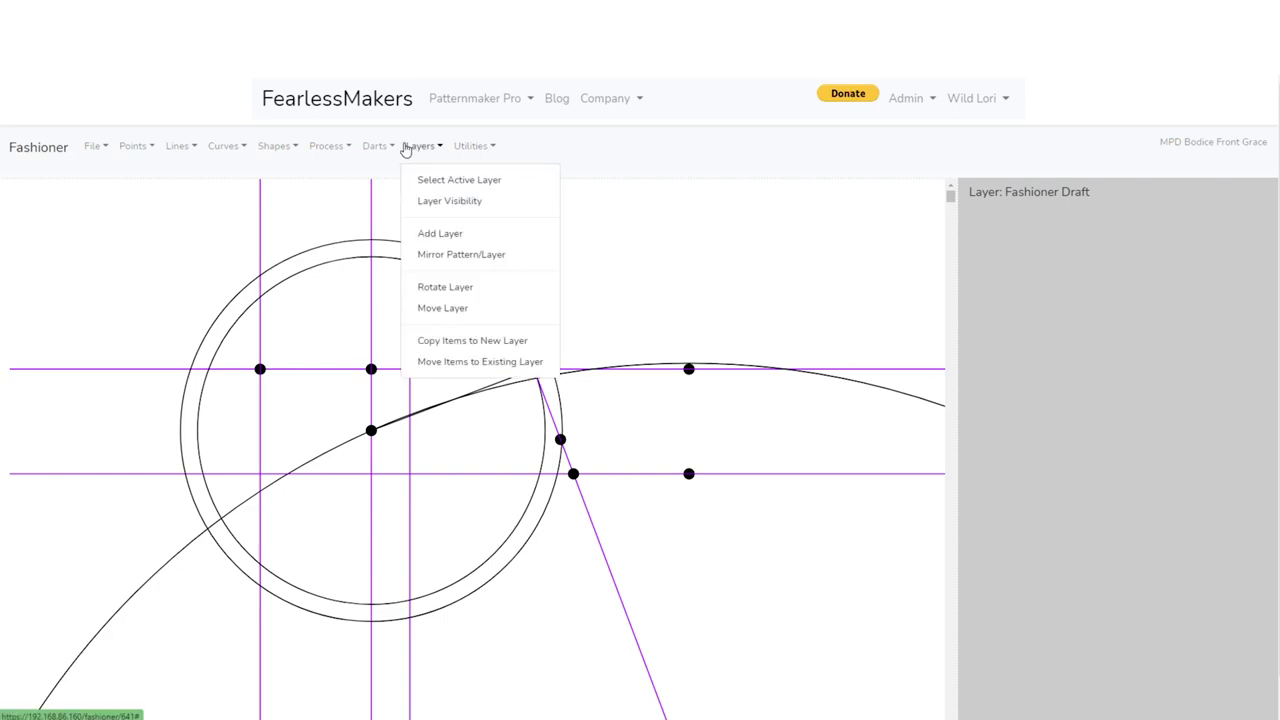
pyautogui.click(434, 236)
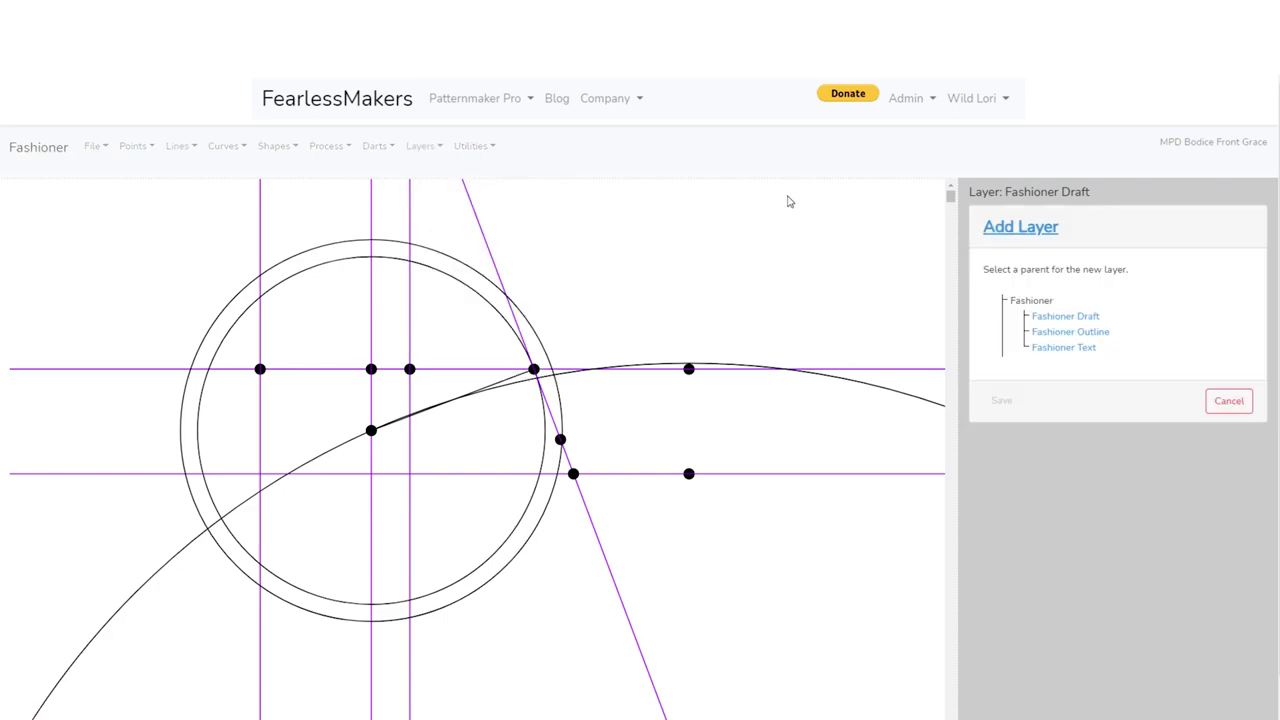
pyautogui.click(1061, 317)
pyautogui.moveTo(1123, 286); pyautogui.dragTo(1052, 272)
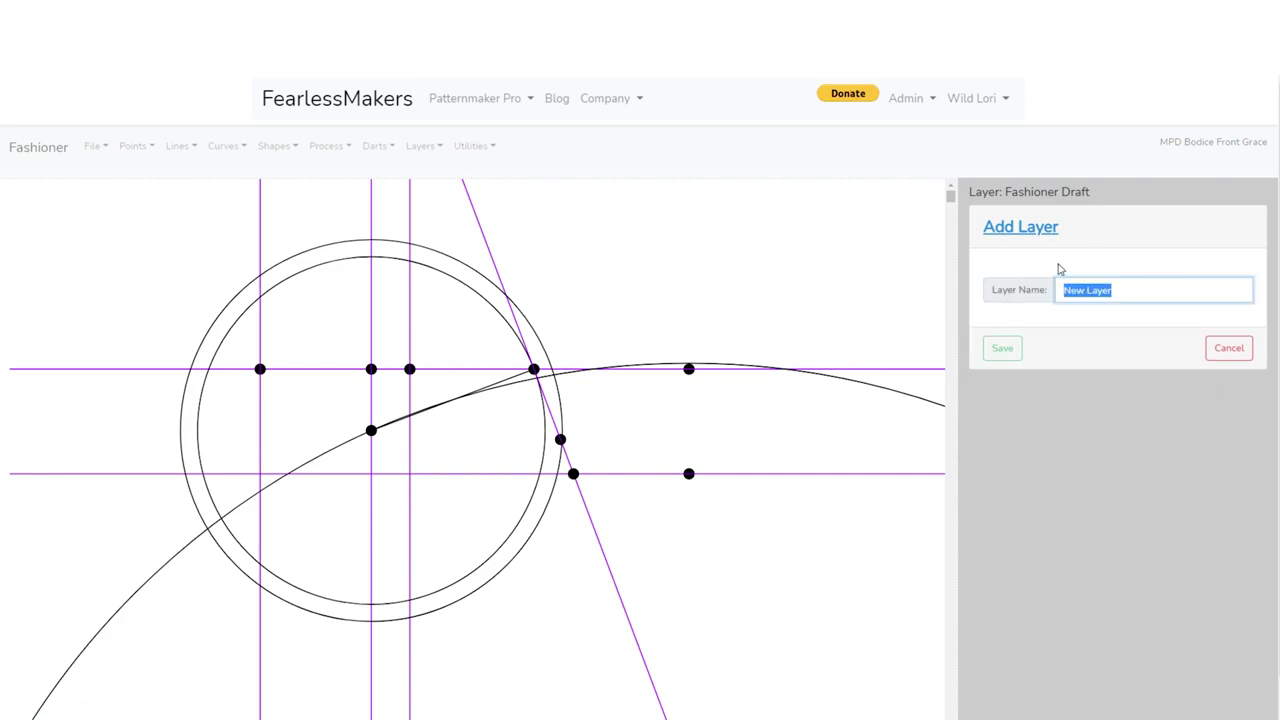
pyautogui.write('Hide La')
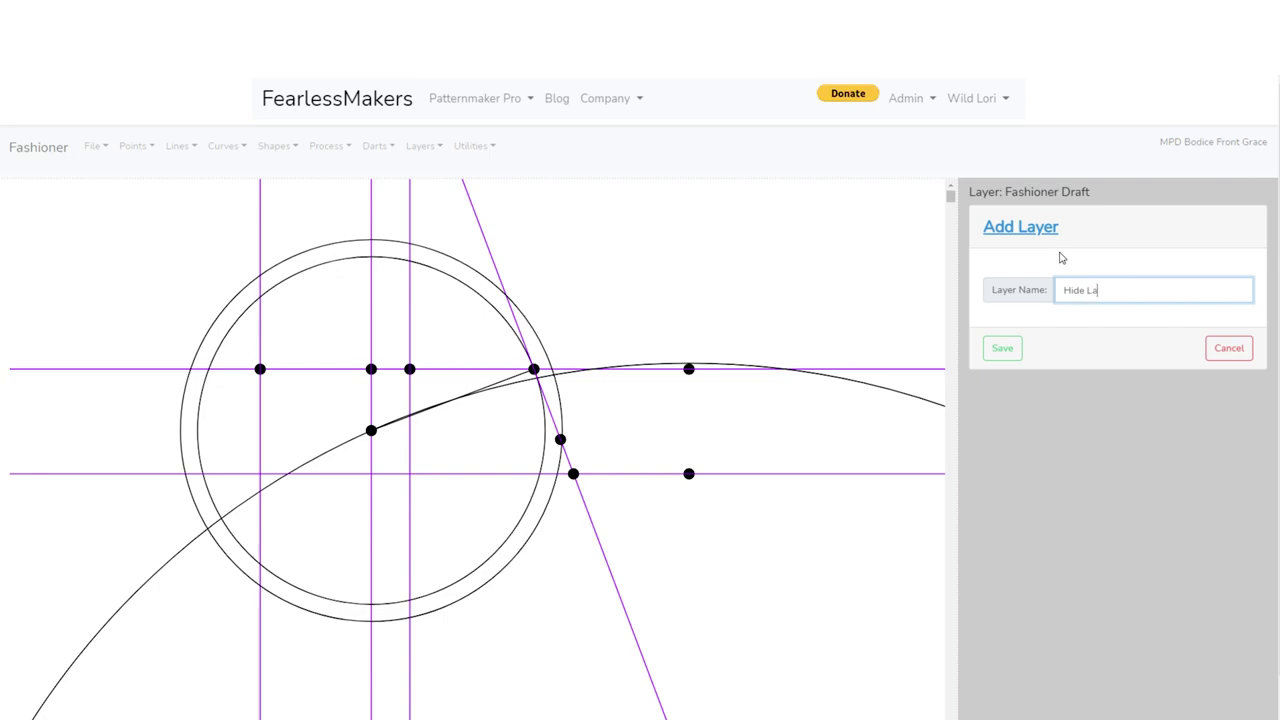
pyautogui.write('yer')
pyautogui.click(1014, 348)
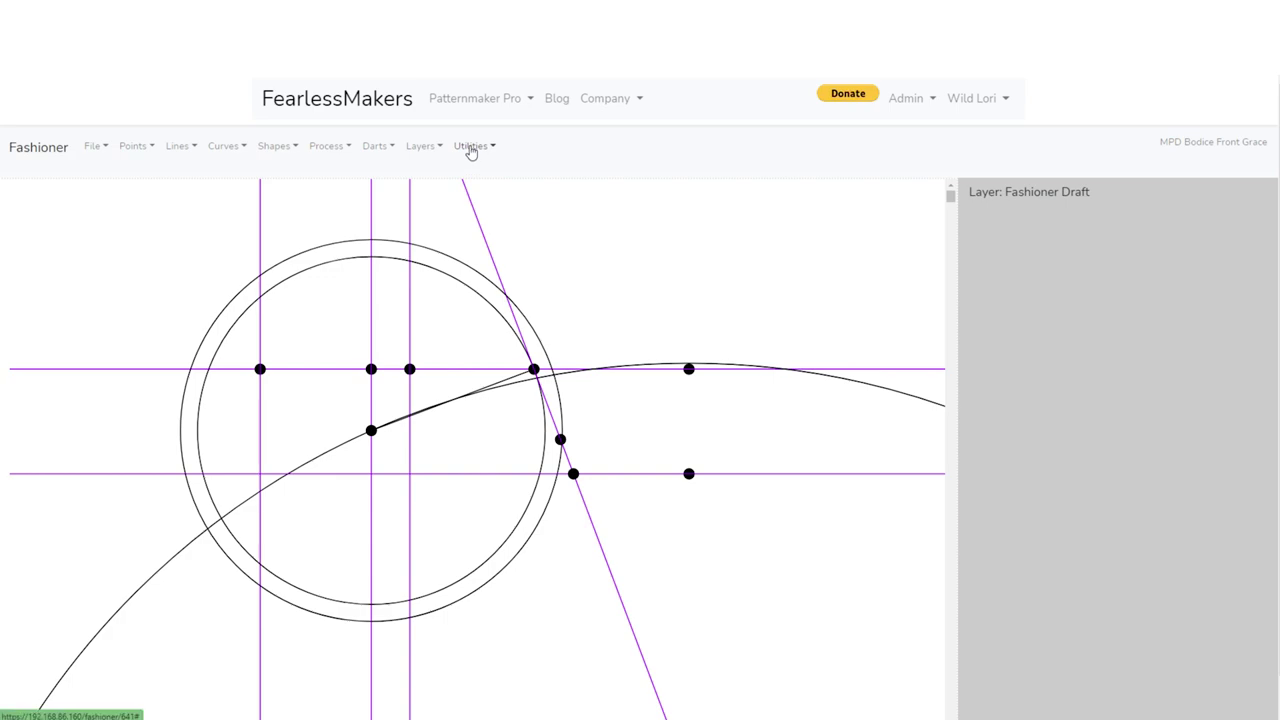
# Move the inner of the two circles around point 6 to the existing Hide Layer
pyautogui.click(428, 148)
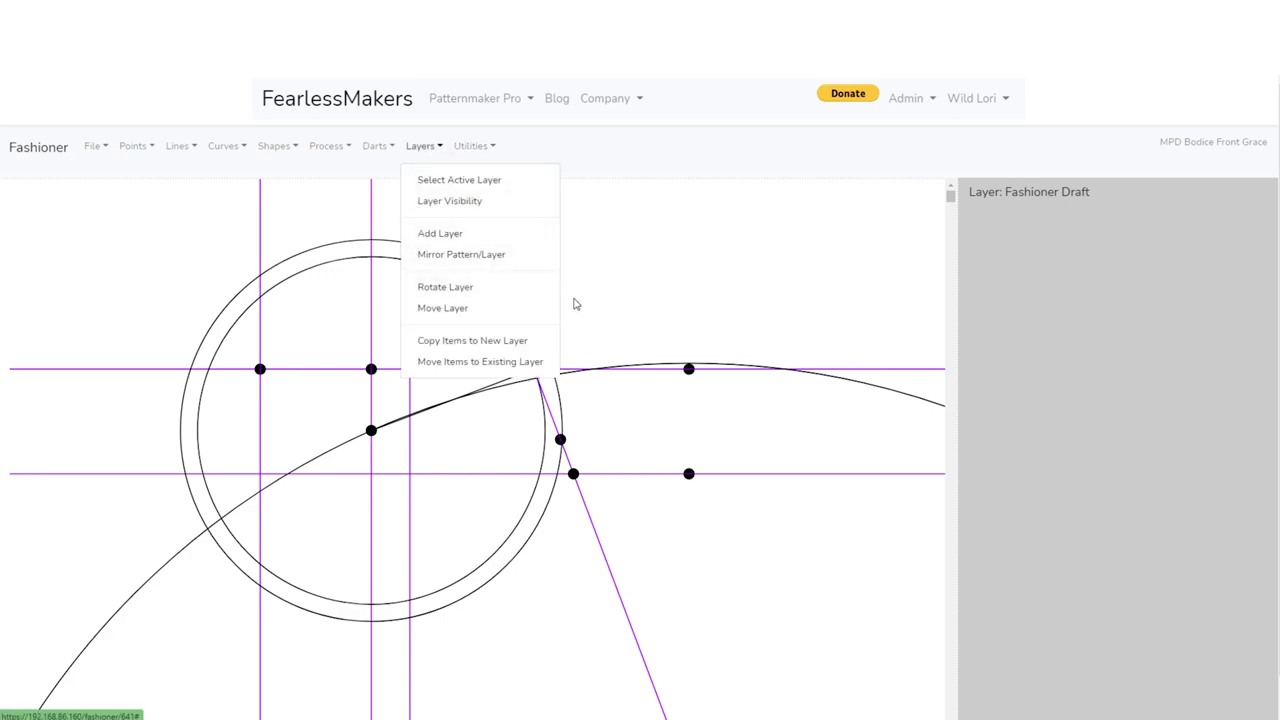
pyautogui.click(465, 362)
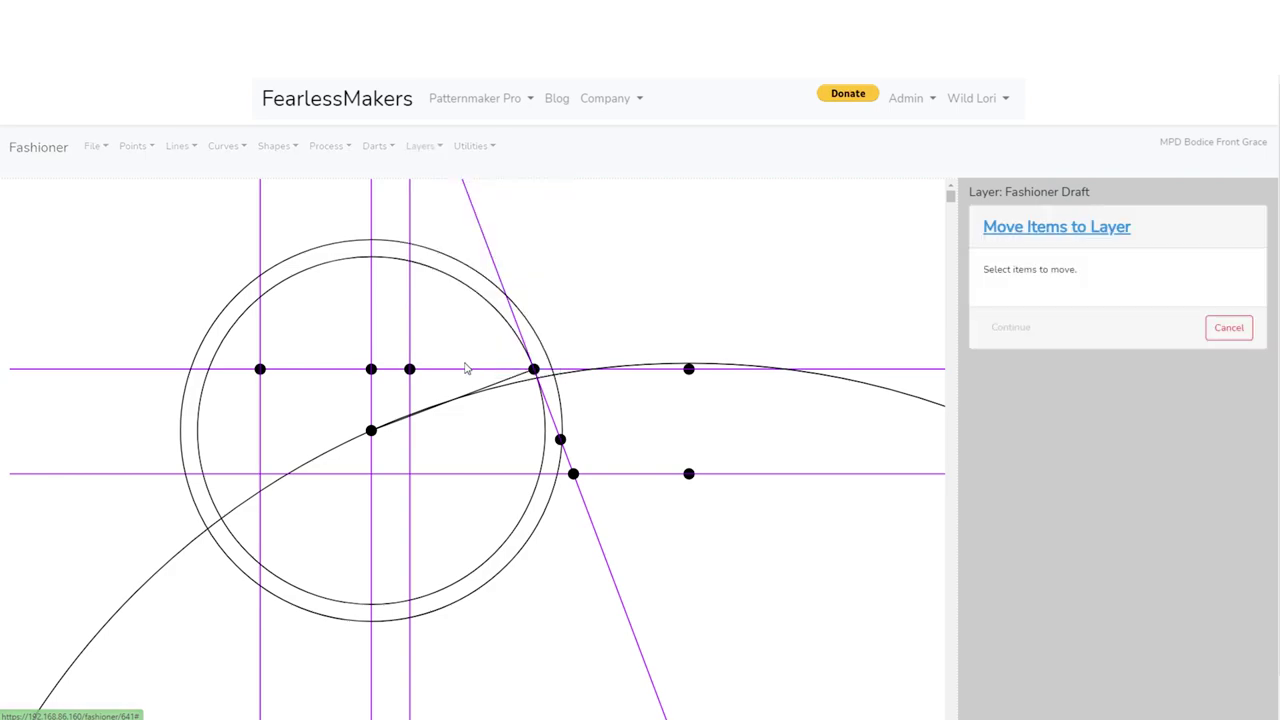
pyautogui.click(470, 290)
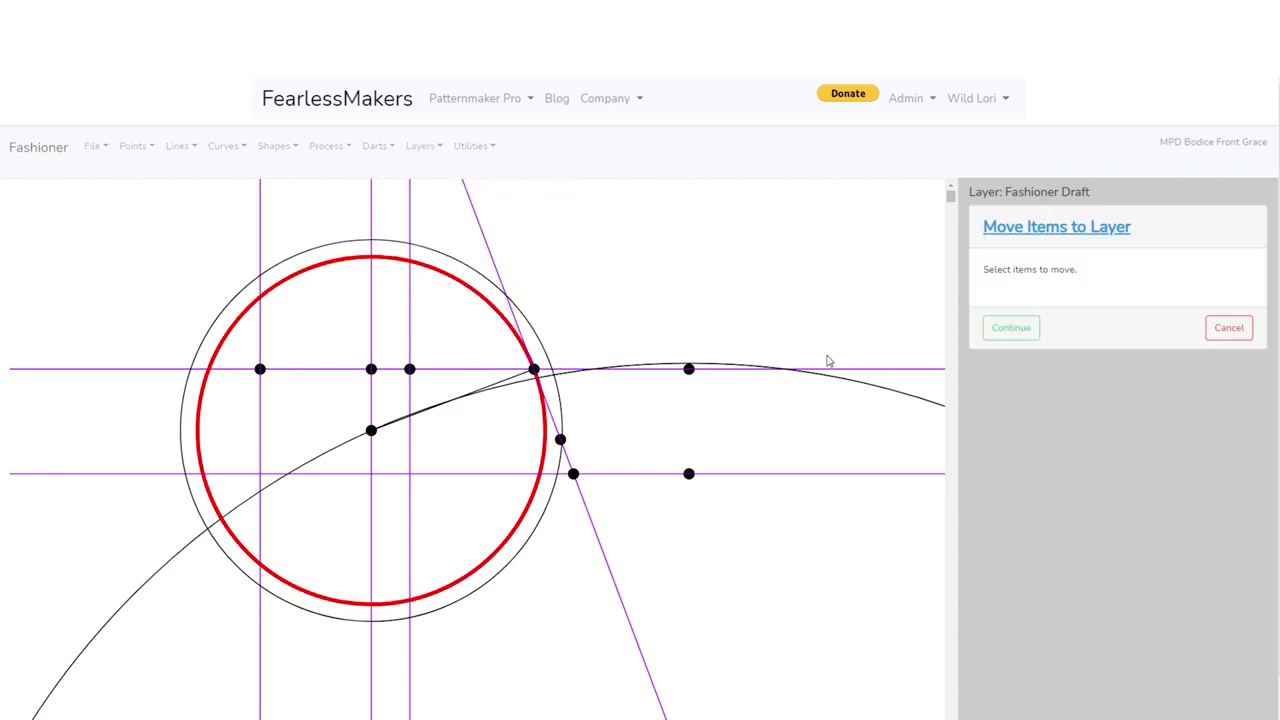
pyautogui.click(1000, 332)
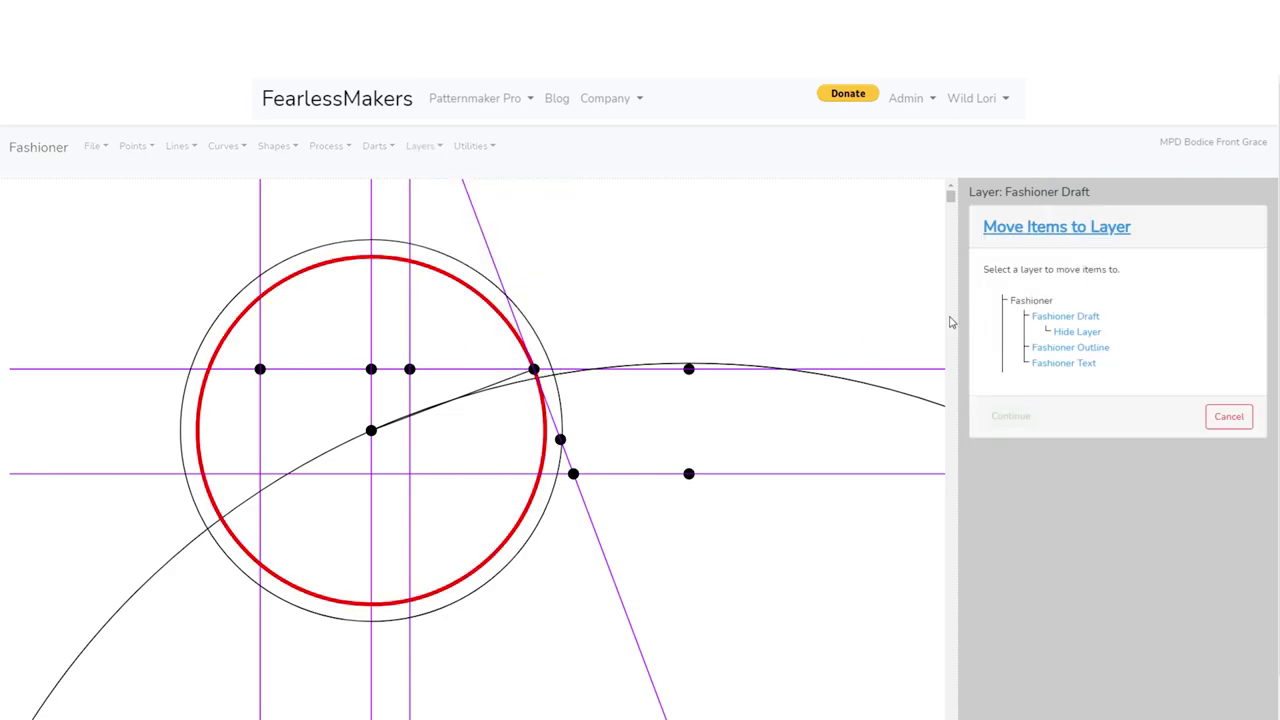
pyautogui.click(1087, 335)
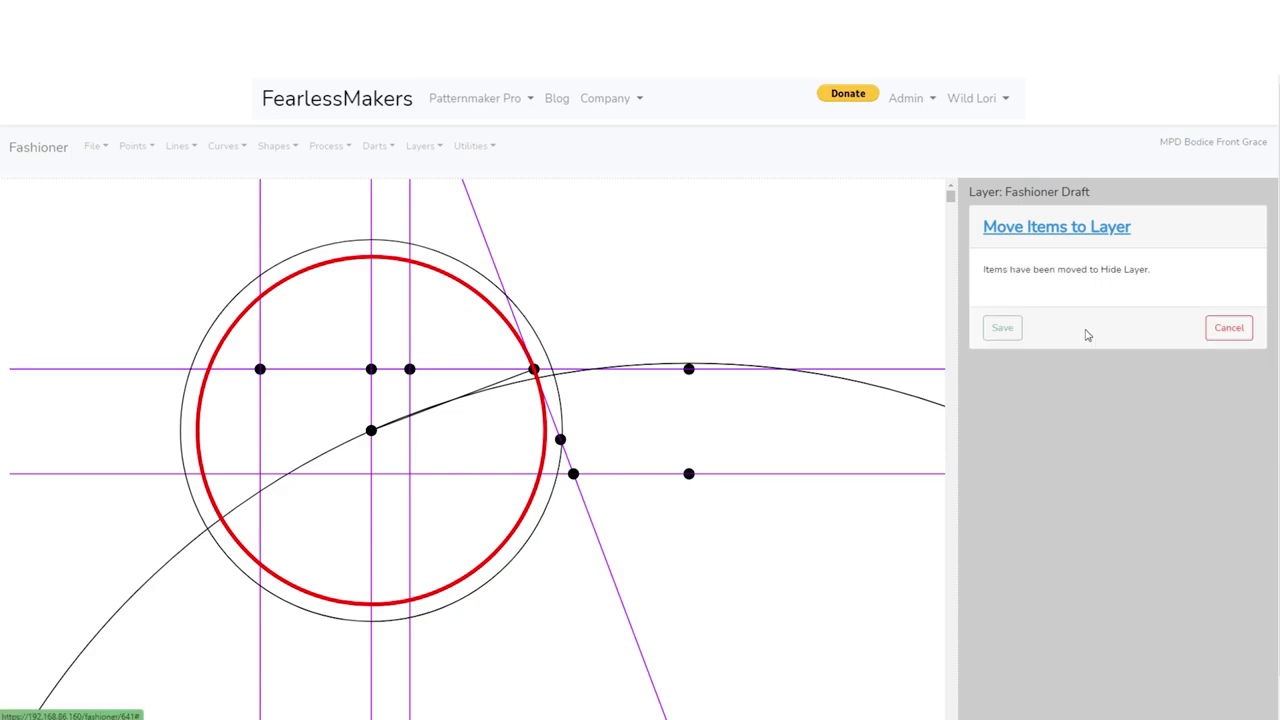
pyautogui.click(990, 334)
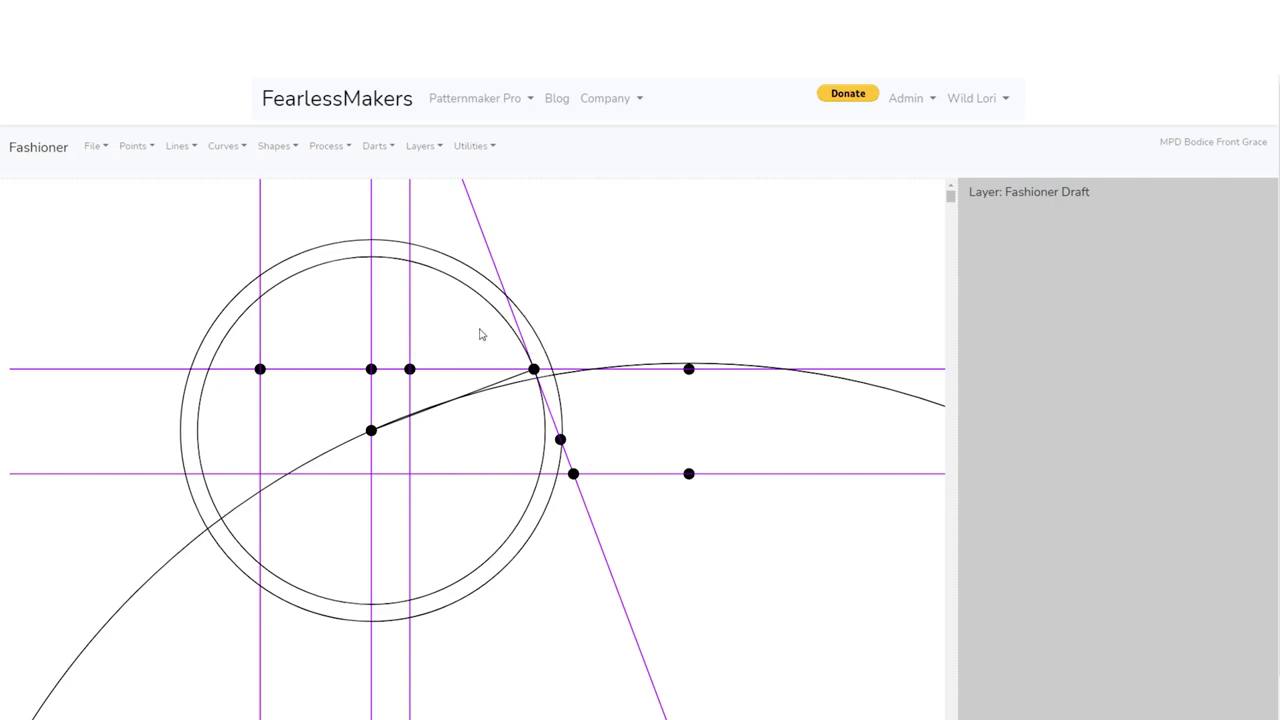
# Turn off the visibility of Hide Layer and save the setting
pyautogui.click(412, 147)
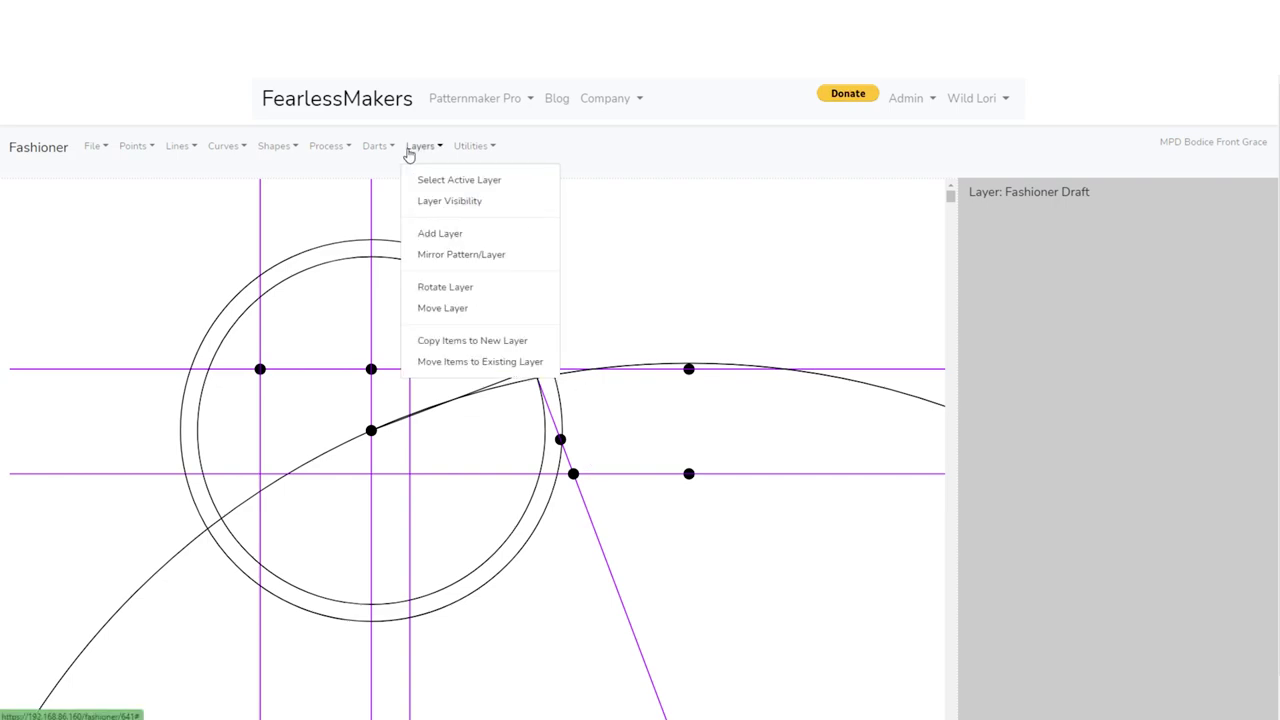
pyautogui.click(436, 203)
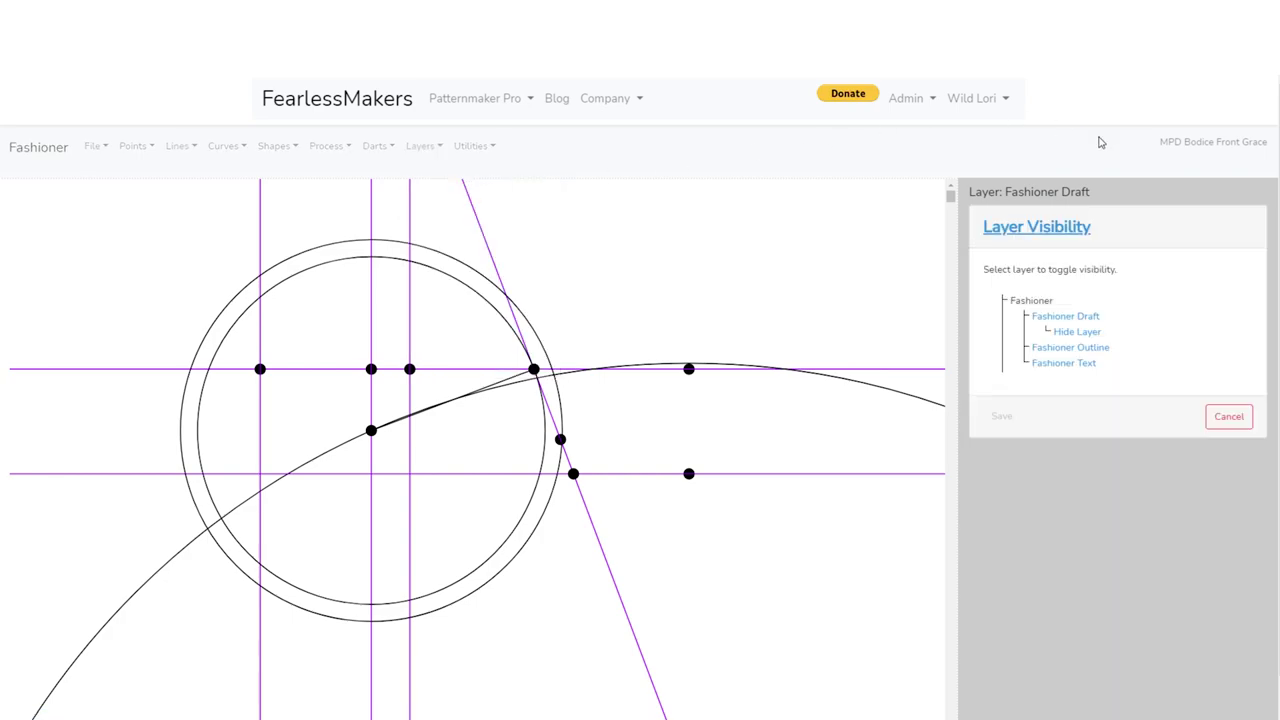
pyautogui.click(1087, 333)
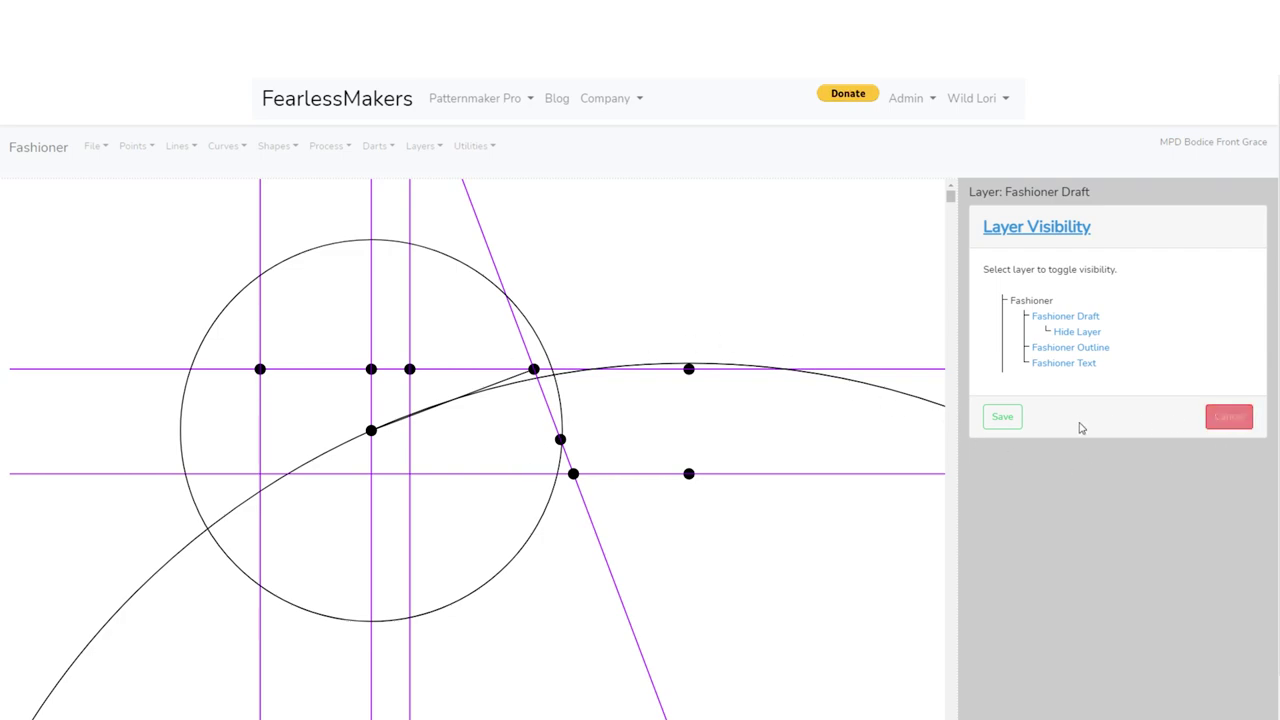
pyautogui.click(1003, 418)
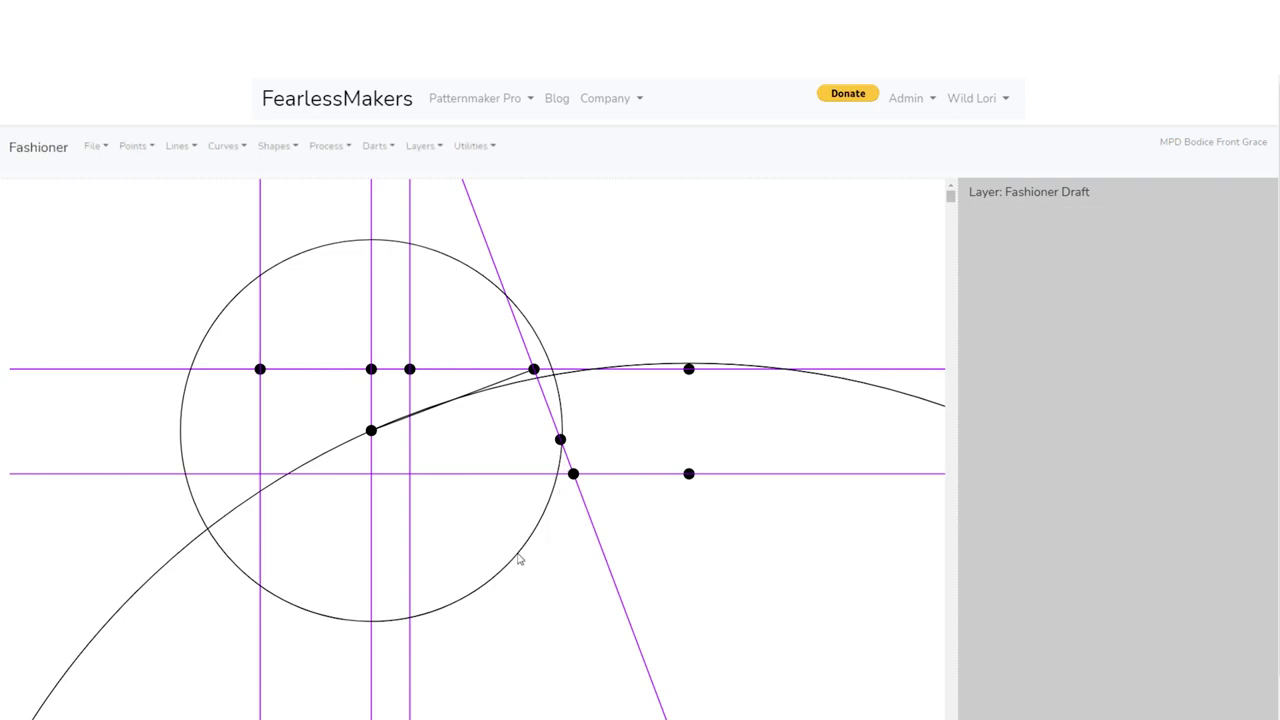
# Move the large construction circle passing through point 6 to the existing Hide Layer and save the move
pyautogui.scroll(-2, 683, 585)
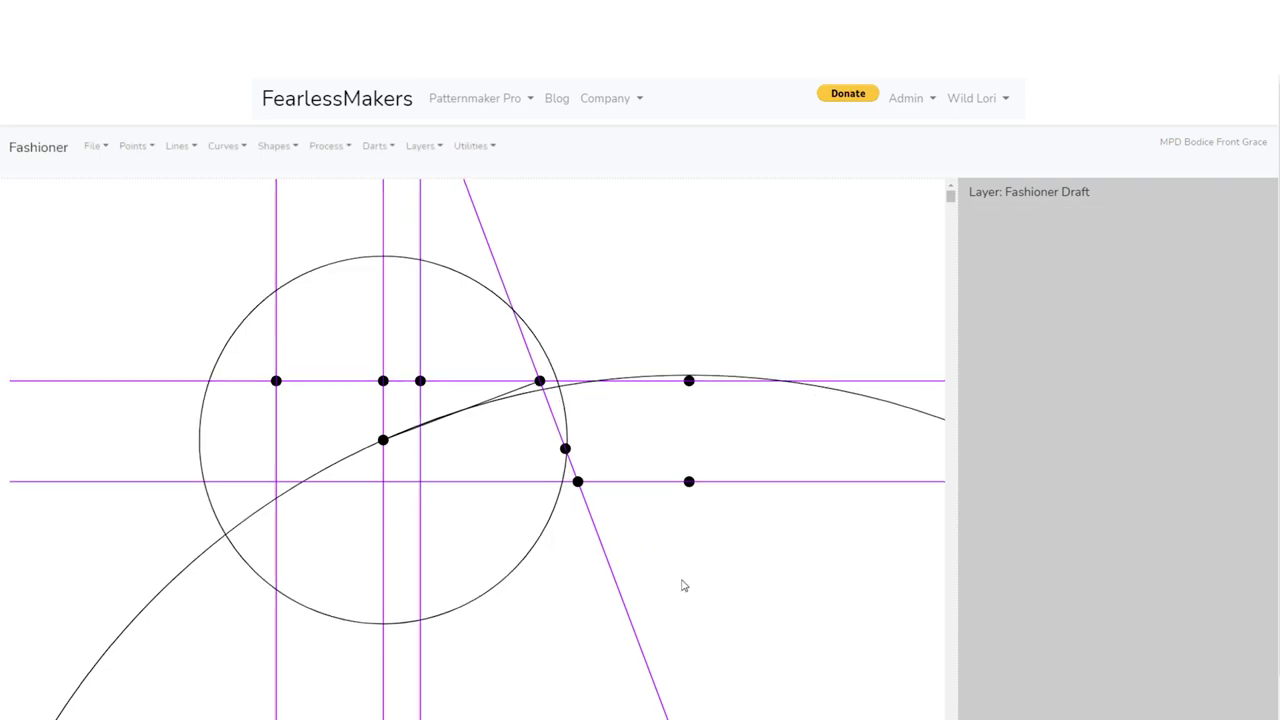
pyautogui.moveTo(694, 591); pyautogui.dragTo(685, 562)
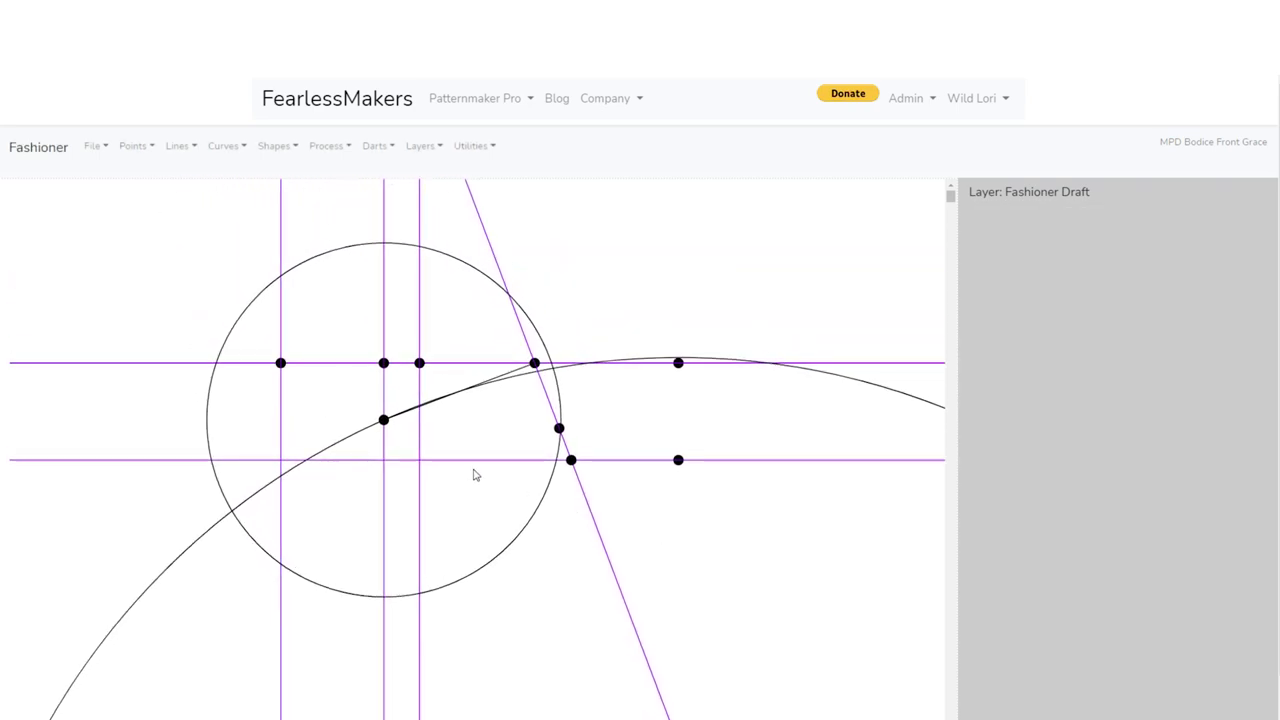
pyautogui.scroll(1, 475, 475)
pyautogui.click(420, 146)
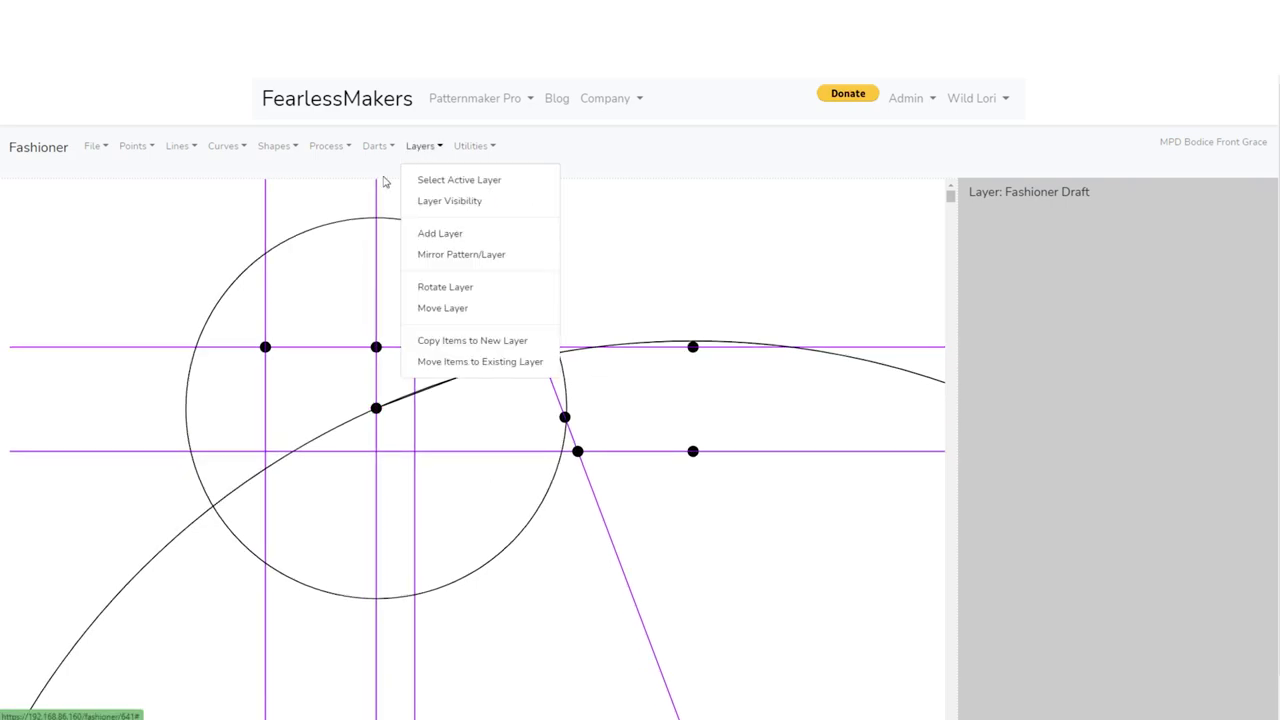
pyautogui.click(480, 362)
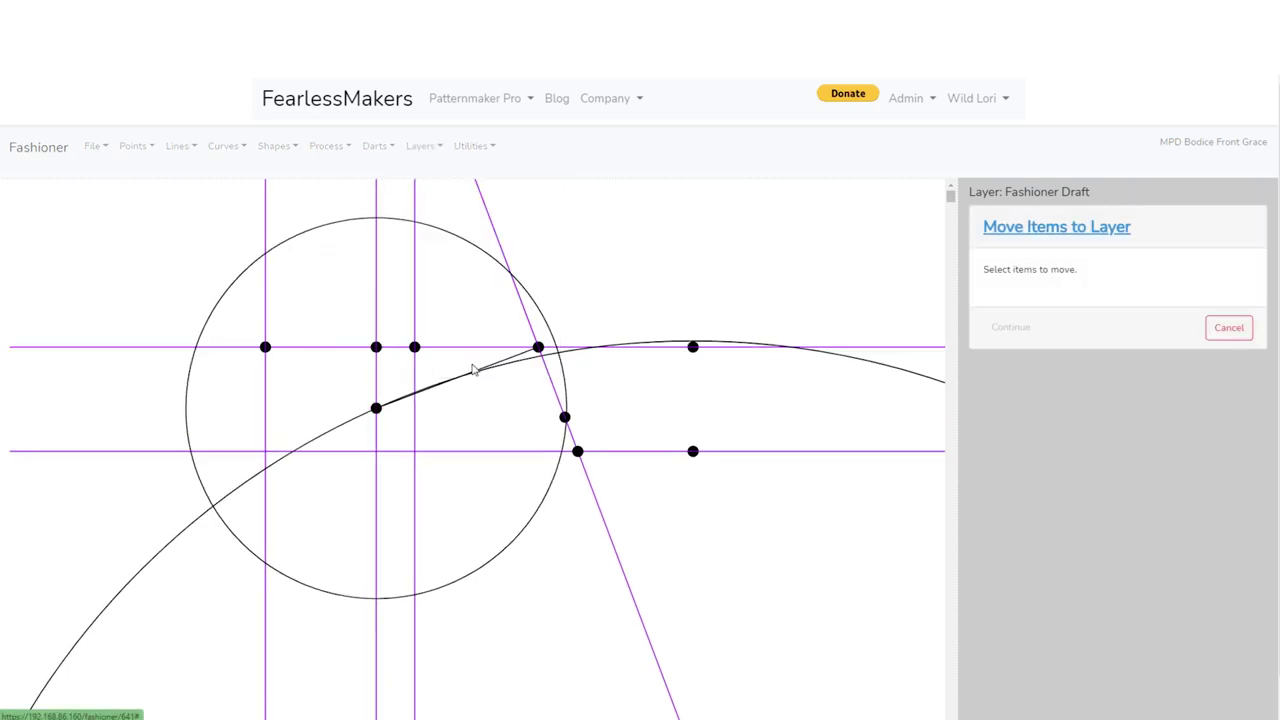
pyautogui.click(192, 534)
pyautogui.click(1010, 327)
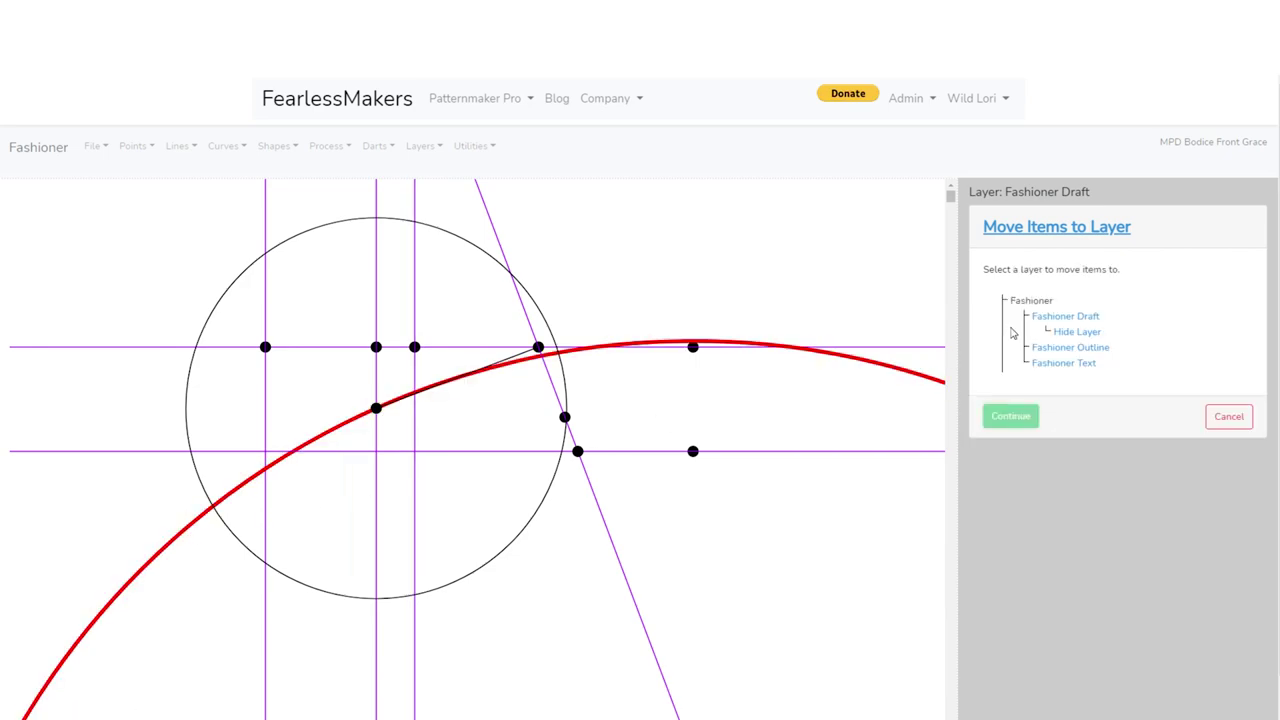
pyautogui.click(1084, 336)
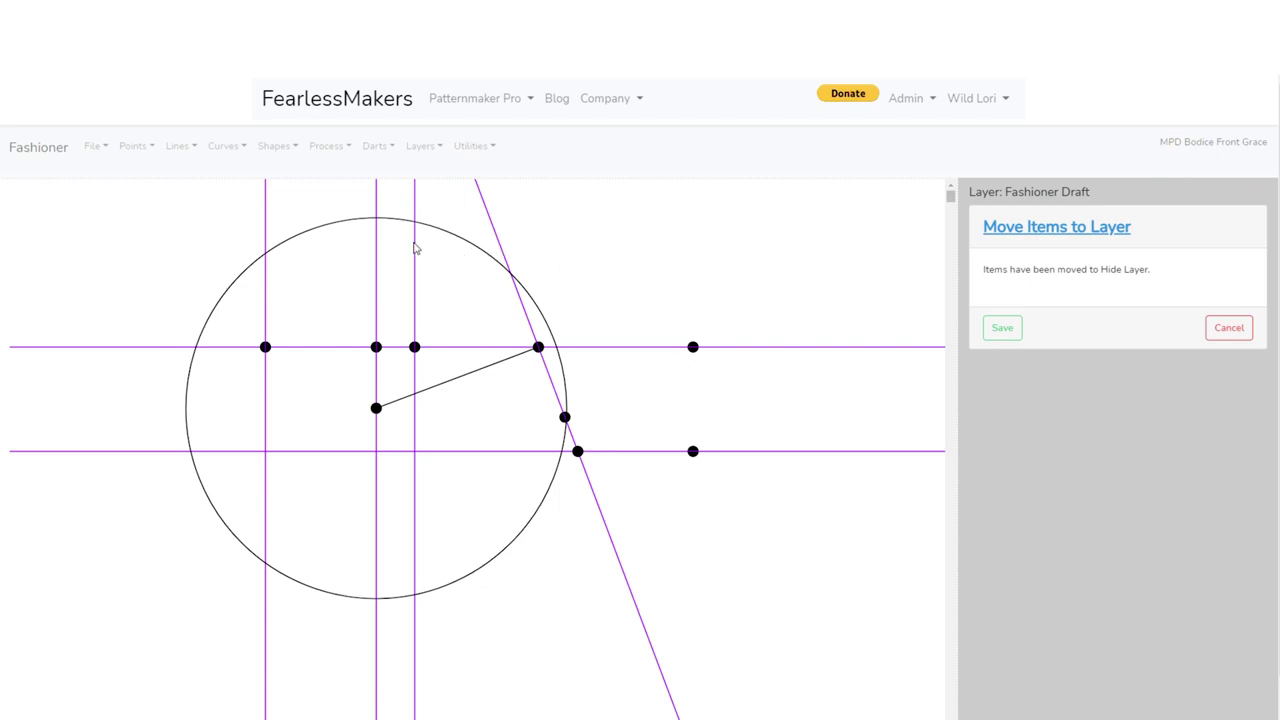
pyautogui.click(1003, 328)
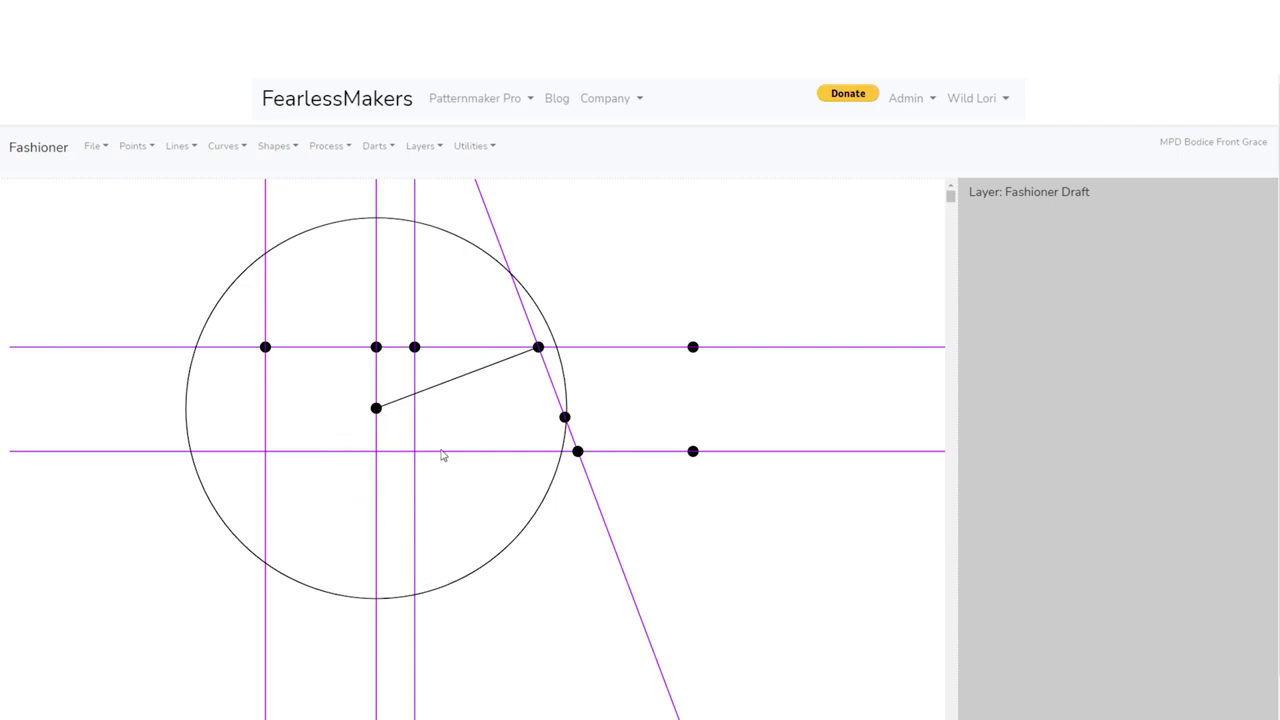
# Add points at the intersections of the circle around point 6 and the vertical reference line through point 3
pyautogui.click(137, 150)
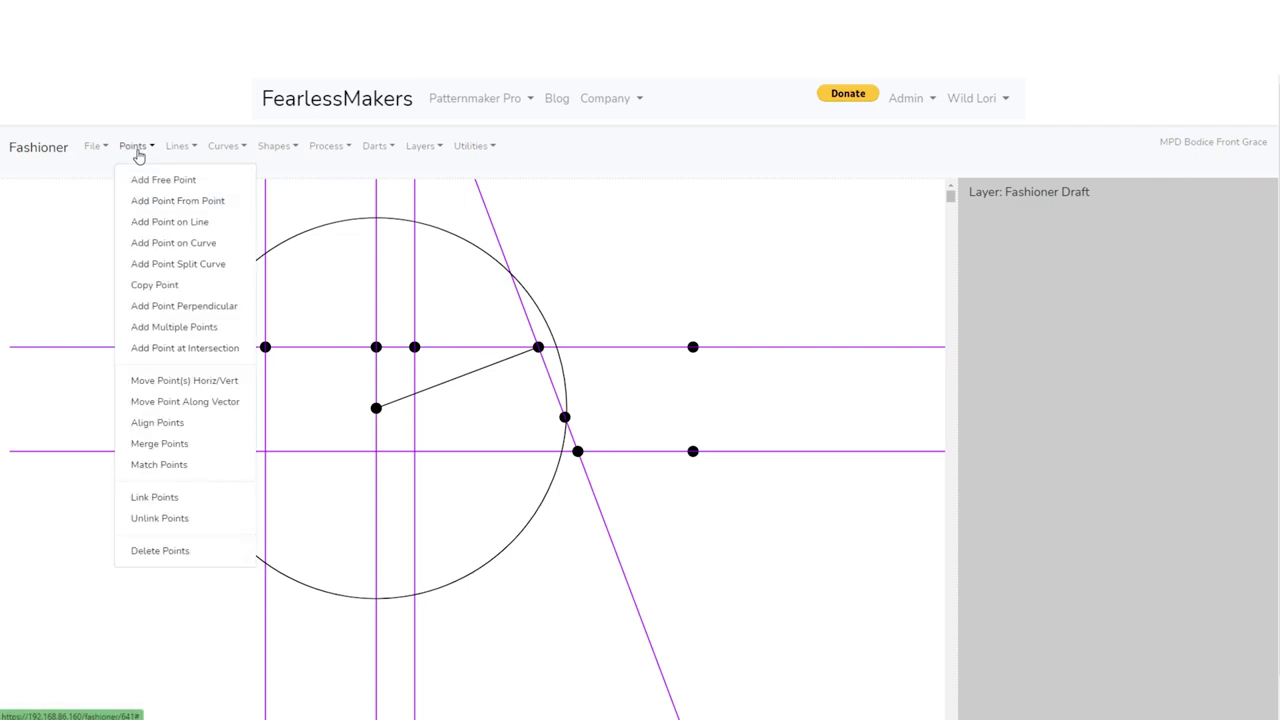
pyautogui.click(150, 348)
pyautogui.click(494, 566)
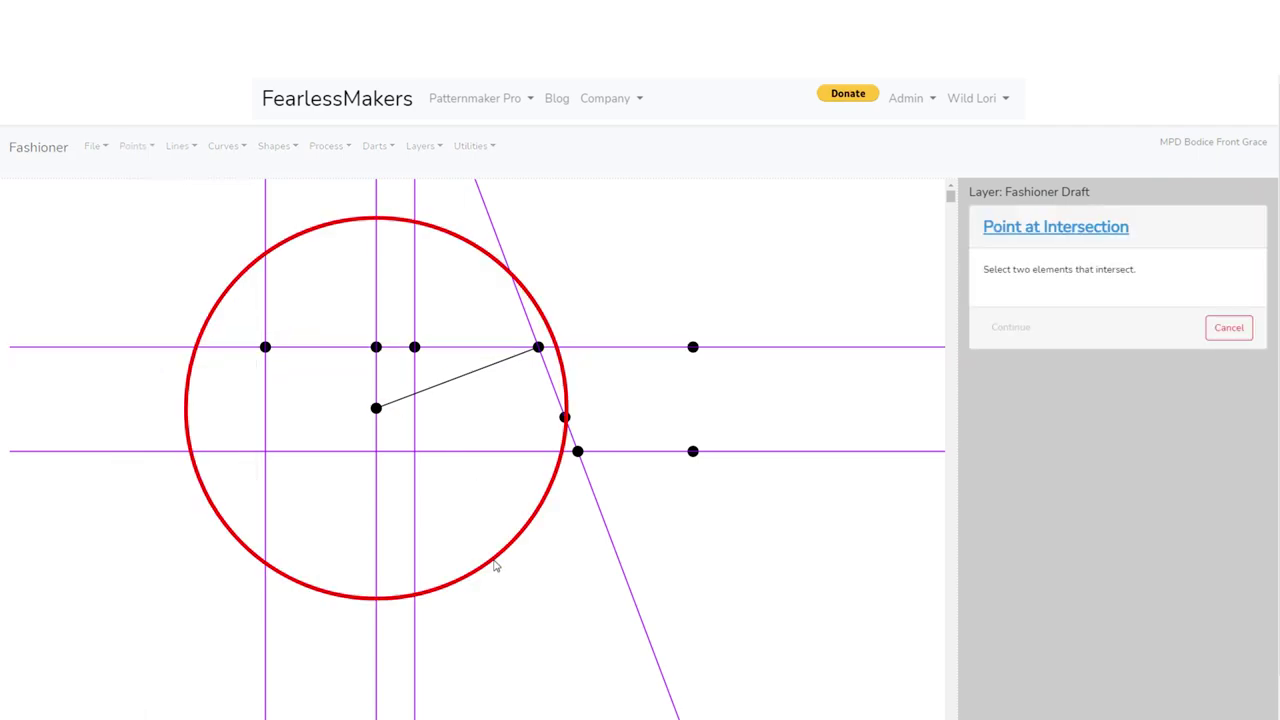
pyautogui.click(416, 632)
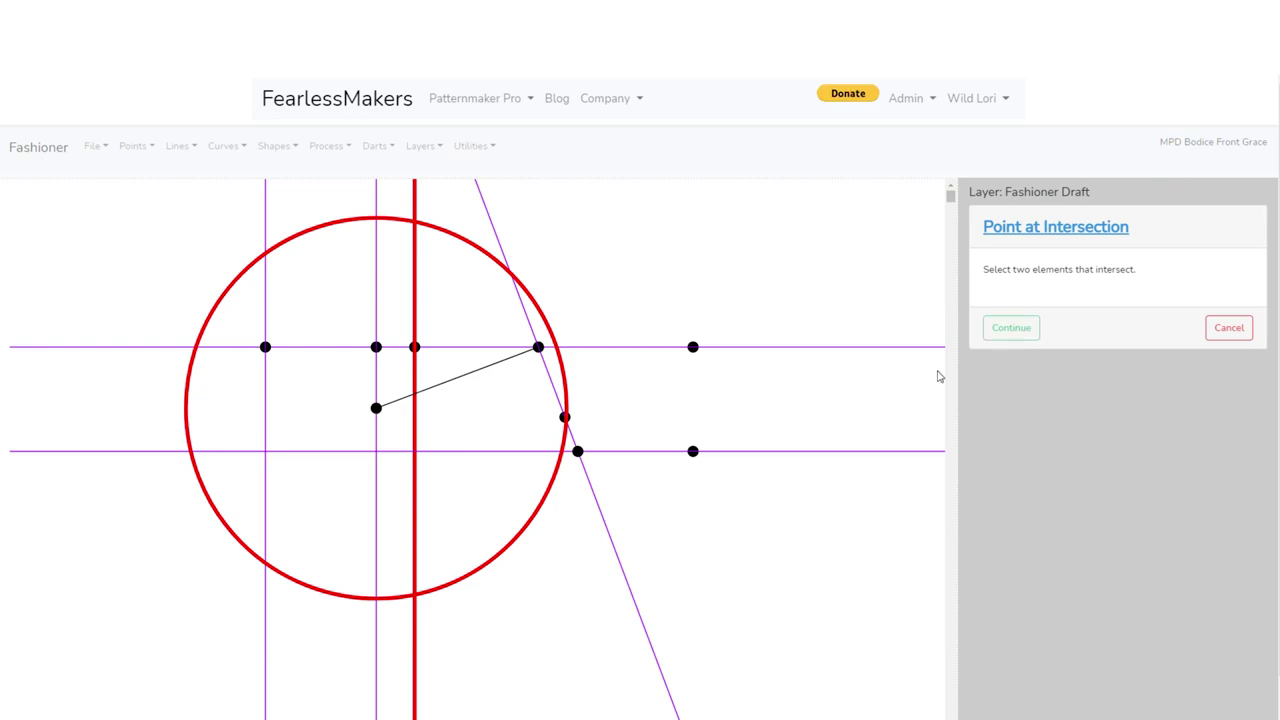
pyautogui.click(1012, 331)
pyautogui.click(988, 322)
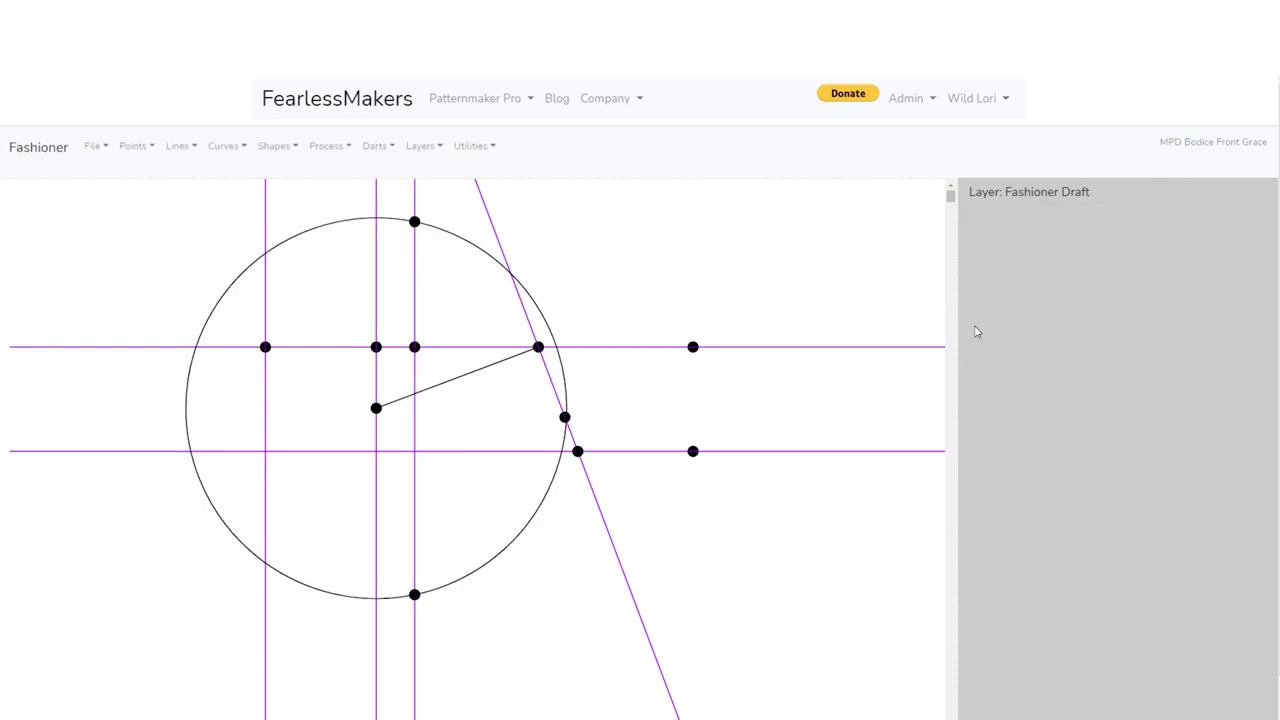
# Delete the upper intersection point on the vertical reference line through point 3, keeping the lower one as point C
pyautogui.click(133, 147)
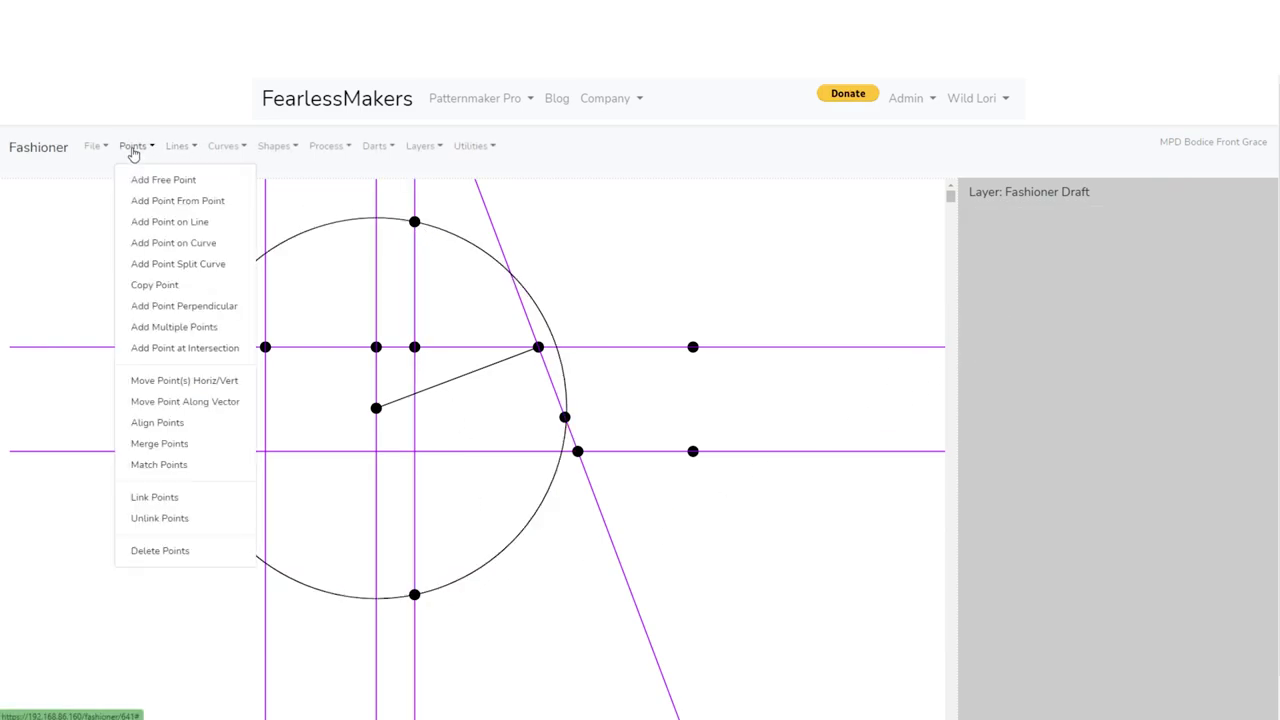
pyautogui.click(150, 550)
pyautogui.click(414, 221)
pyautogui.click(1008, 328)
pyautogui.click(999, 368)
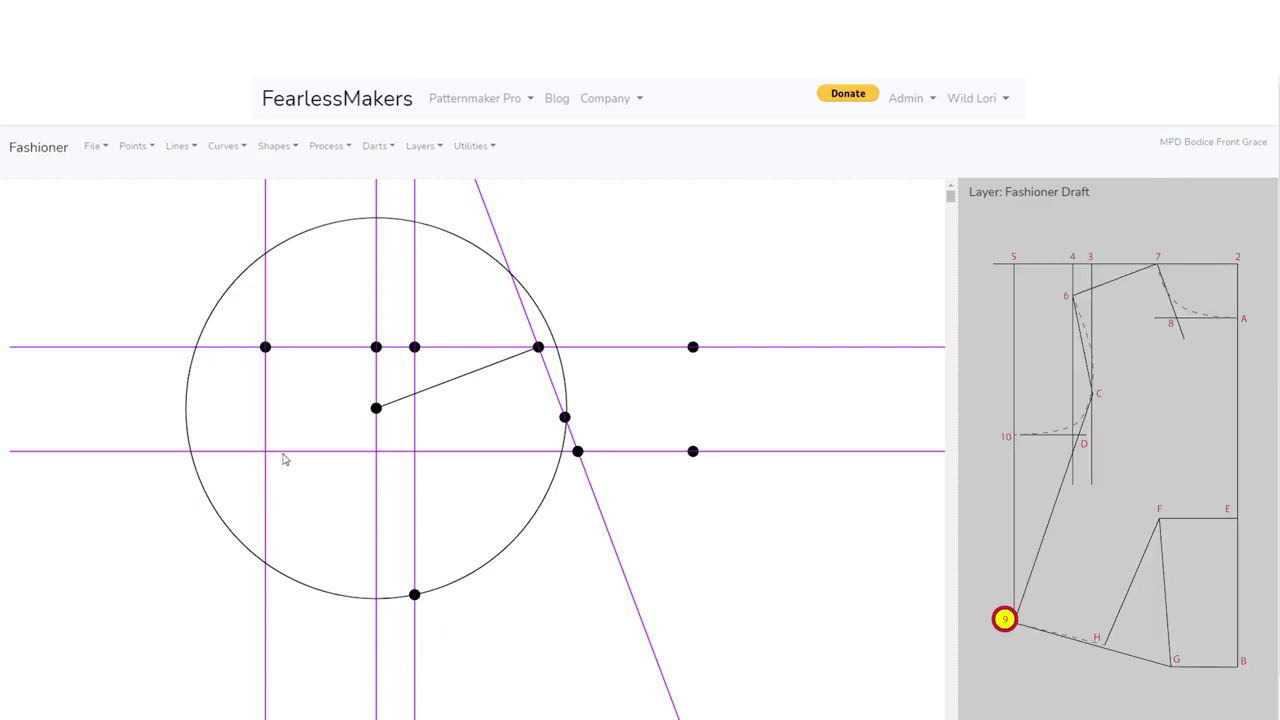
# Add a construction circle with a 248.3 mm radius centred on point C
pyautogui.scroll(-3, 323, 450)
pyautogui.scroll(-5, 328, 446)
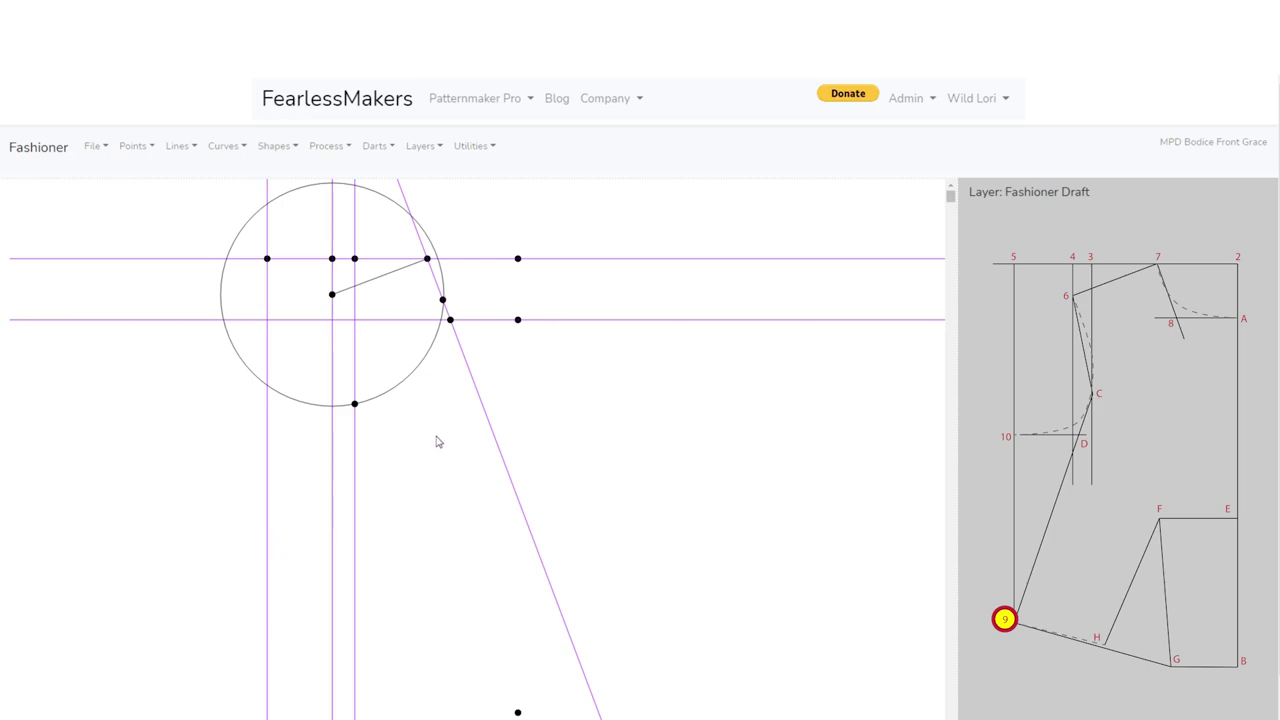
pyautogui.moveTo(420, 487); pyautogui.dragTo(422, 450)
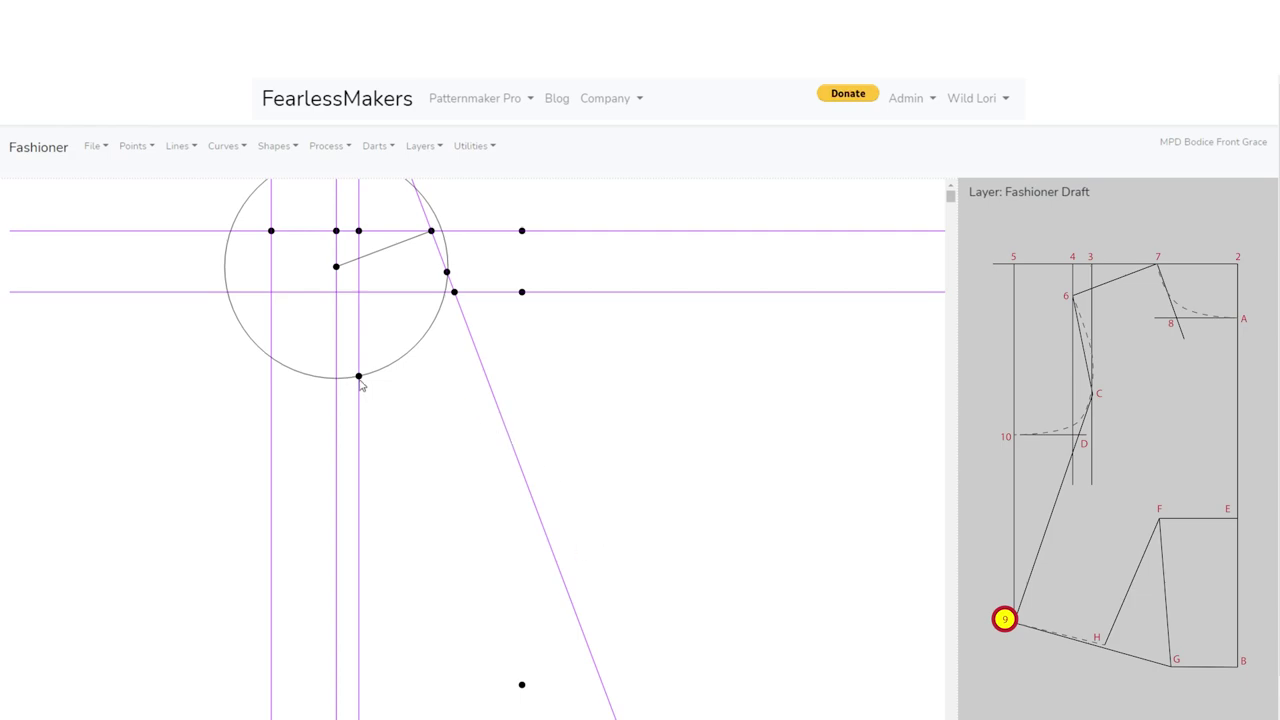
pyautogui.click(266, 150)
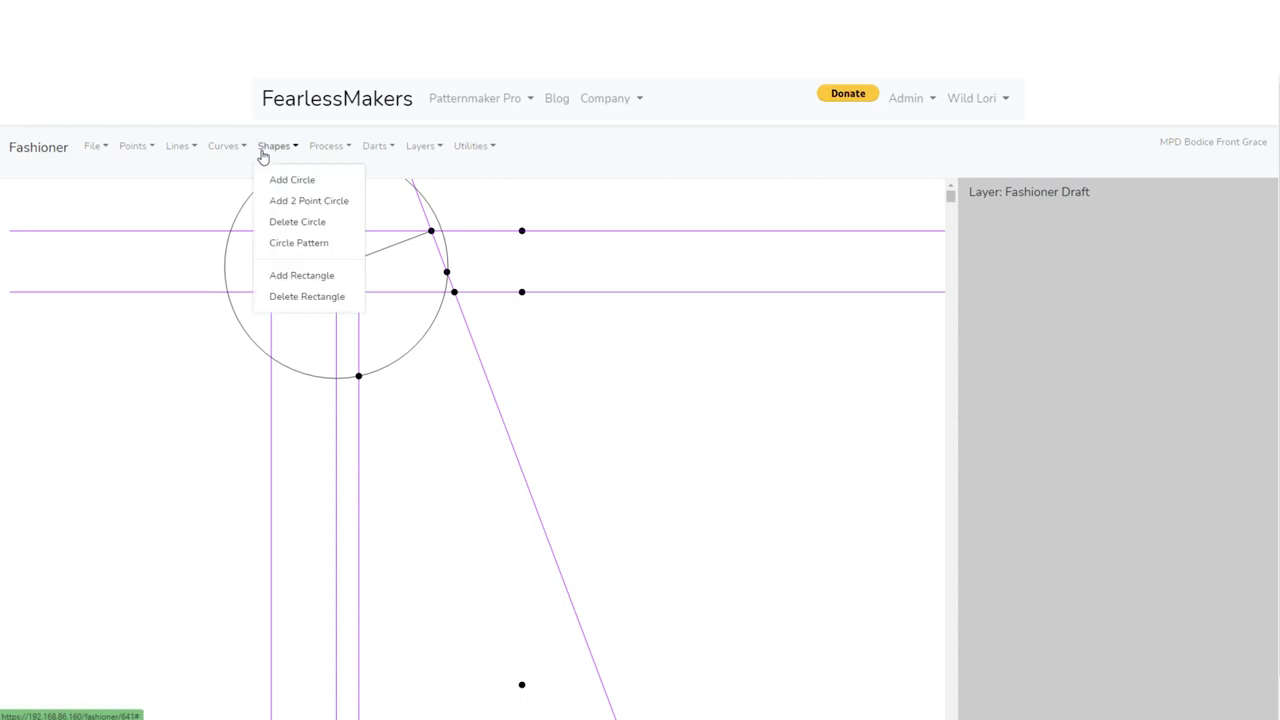
pyautogui.click(266, 177)
pyautogui.click(358, 376)
pyautogui.click(1010, 330)
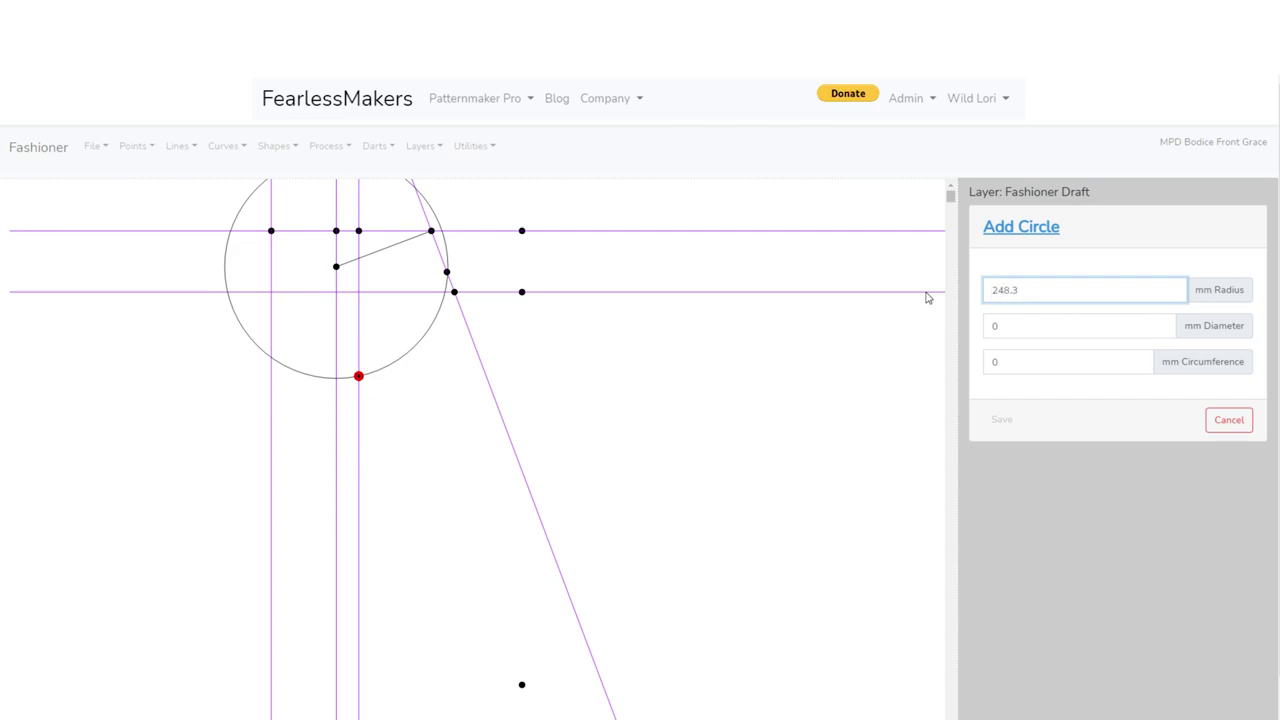
pyautogui.press('Tab')
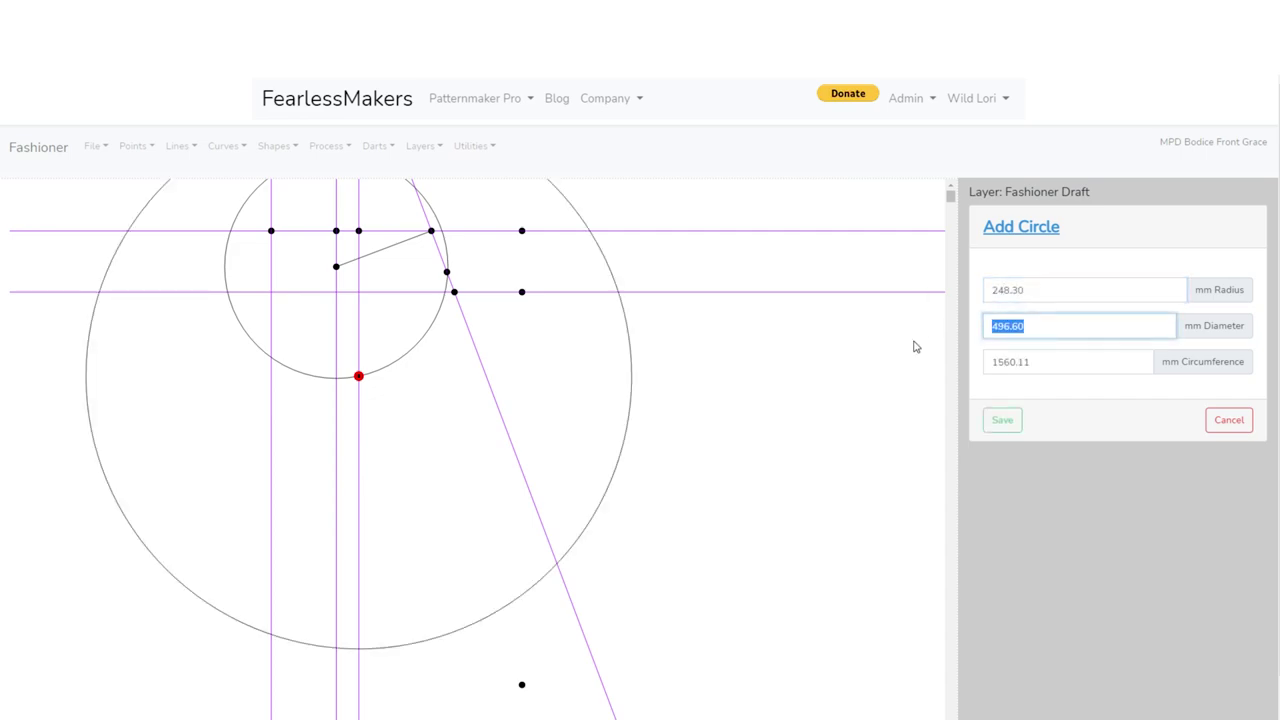
pyautogui.click(1003, 421)
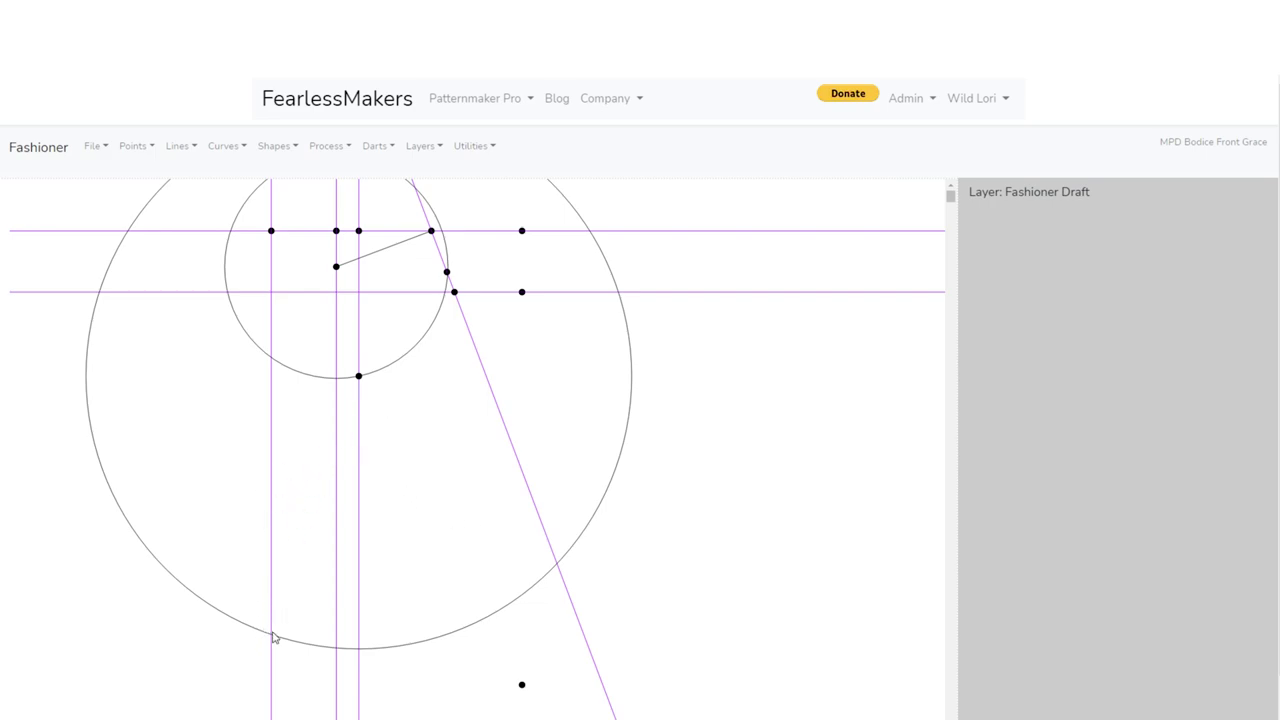
# Add points at the intersections of the circle around point C and the vertical reference line through point 5
pyautogui.click(132, 148)
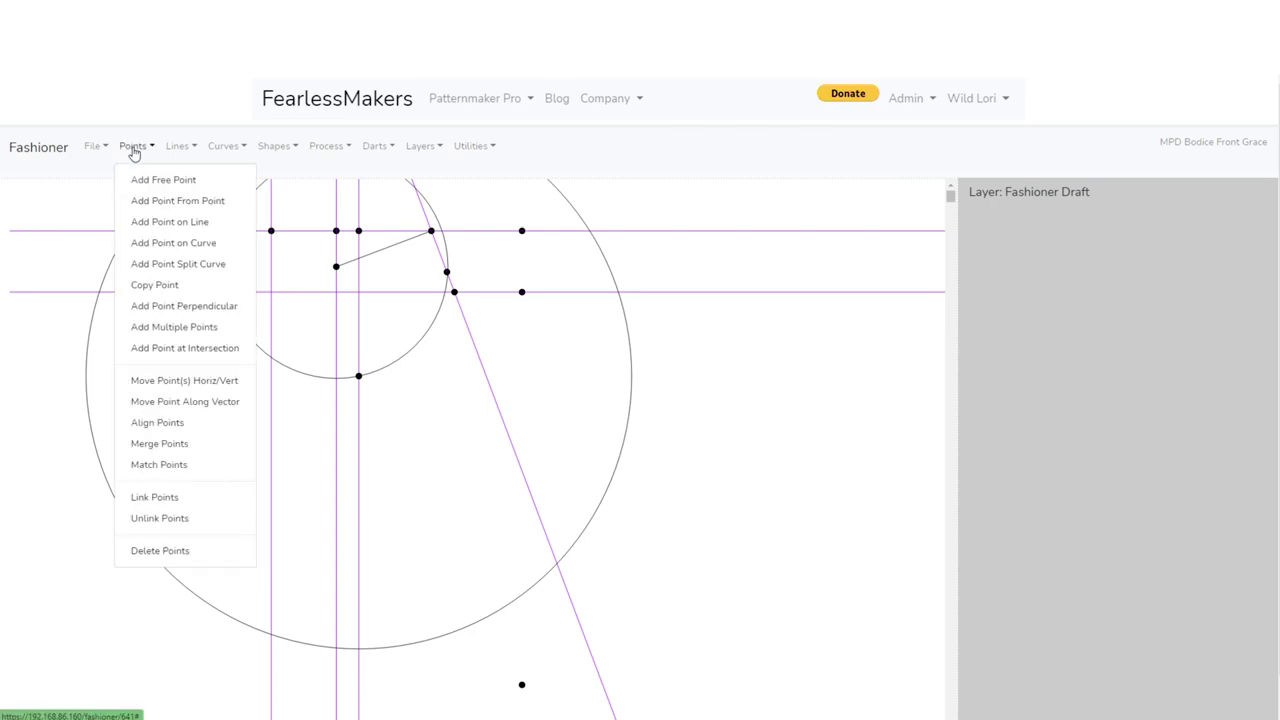
pyautogui.click(171, 349)
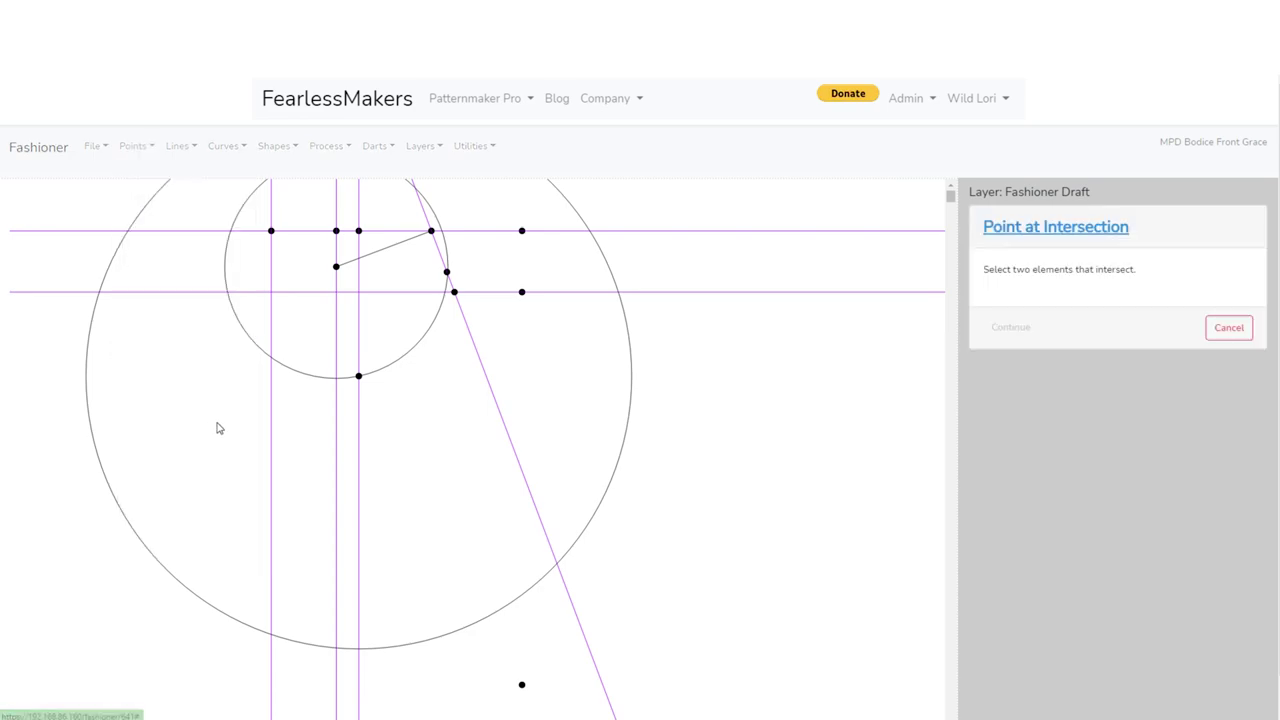
pyautogui.click(225, 621)
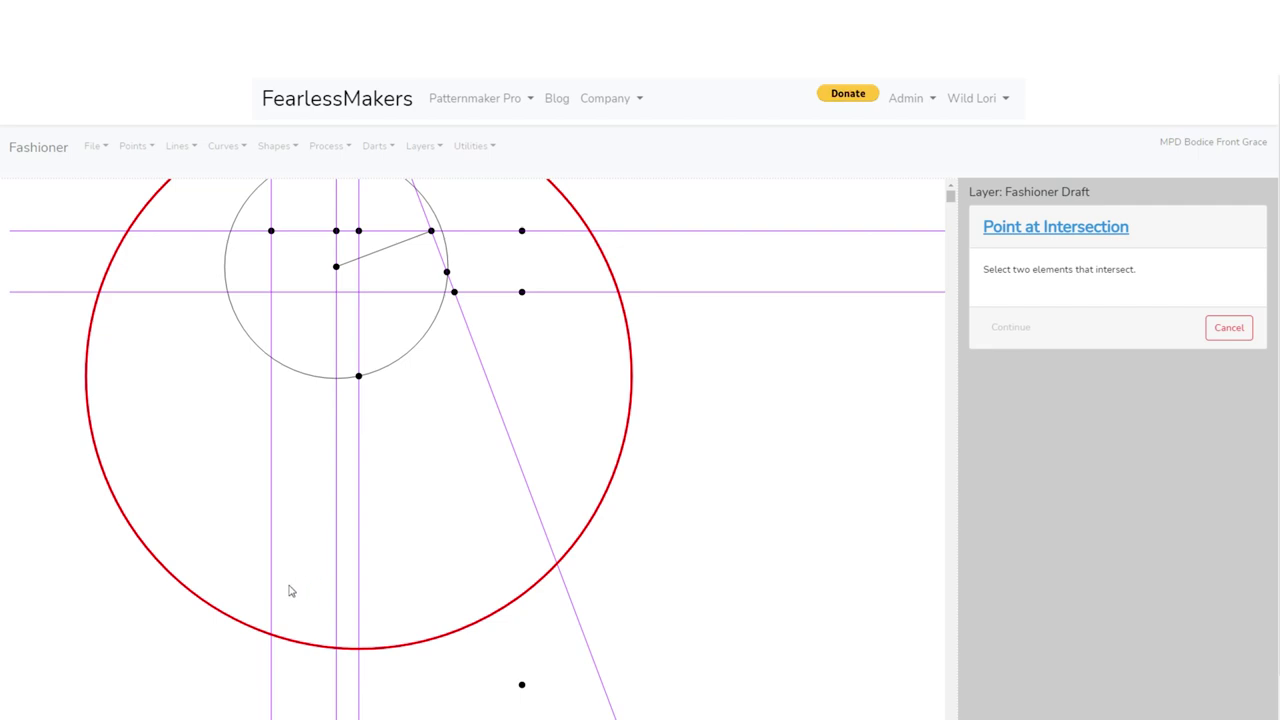
pyautogui.click(271, 600)
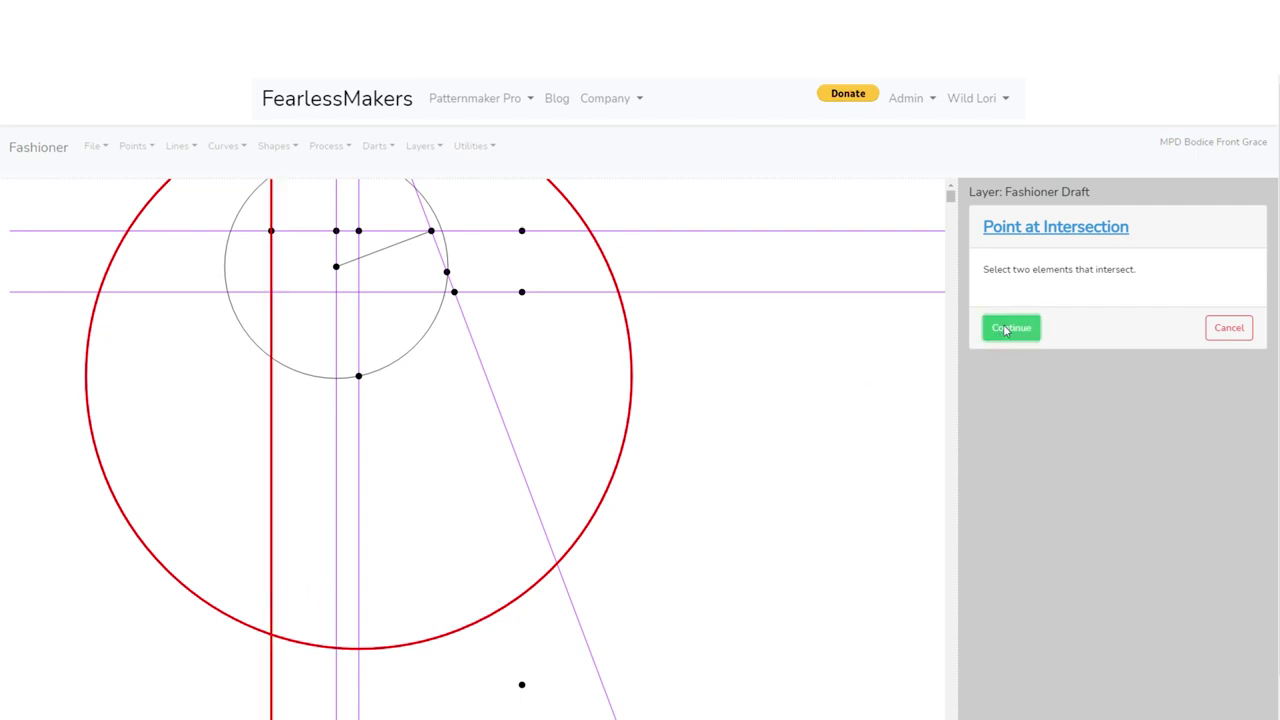
pyautogui.click(1012, 328)
pyautogui.click(1004, 313)
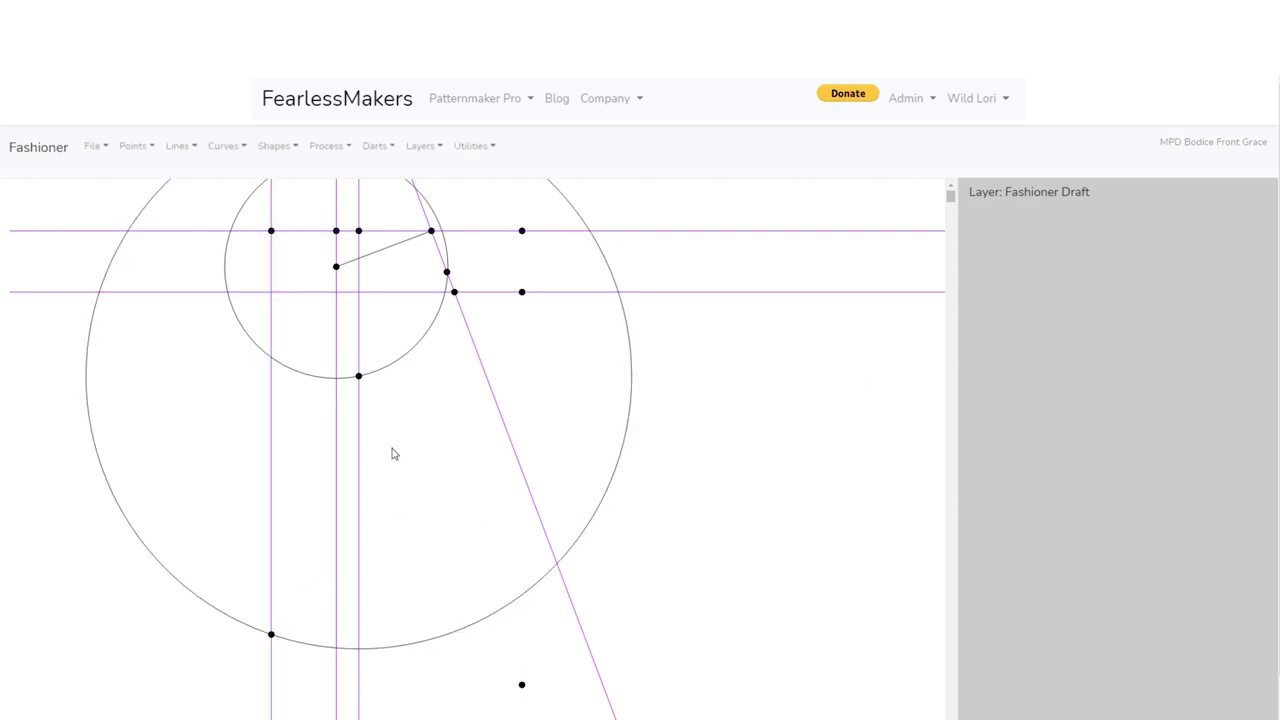
# Delete the upper intersection point on the vertical reference line through point 5, keeping the lower one as point 9
pyautogui.moveTo(415, 447)
pyautogui.mouseDown()
pyautogui.moveTo(443, 603)
pyautogui.moveTo(439, 553)
pyautogui.mouseUp()
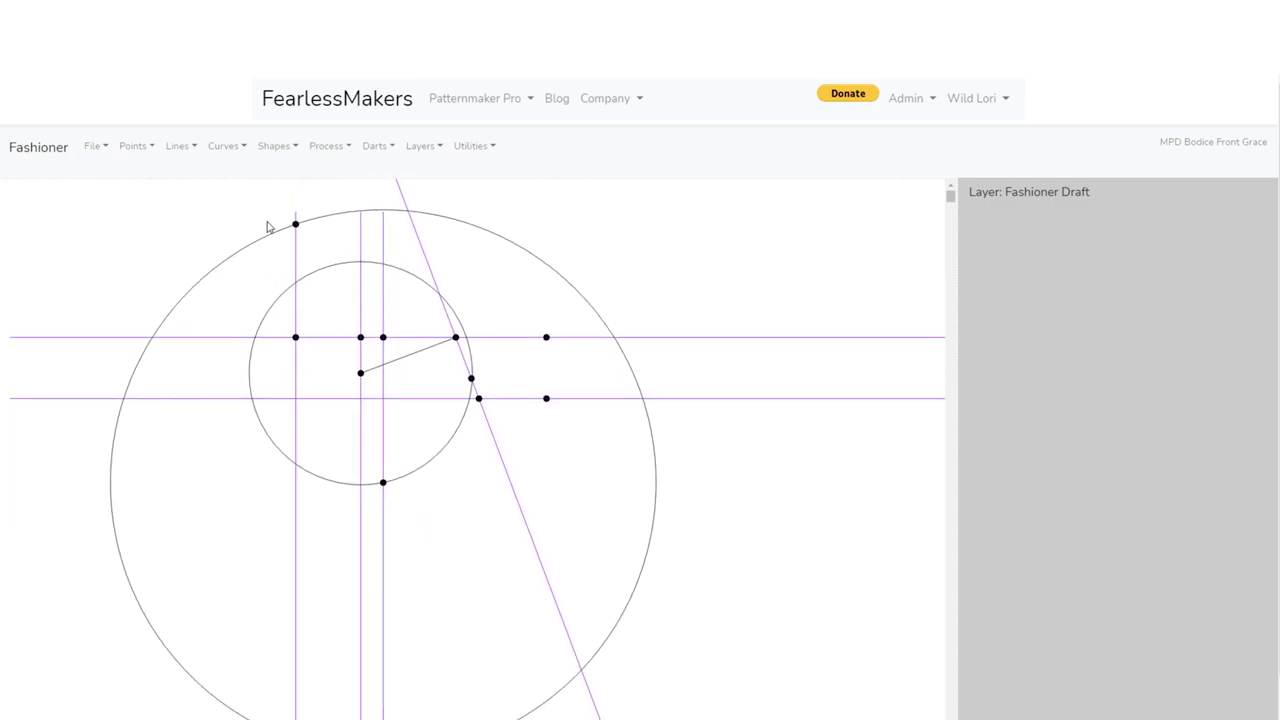
pyautogui.click(124, 153)
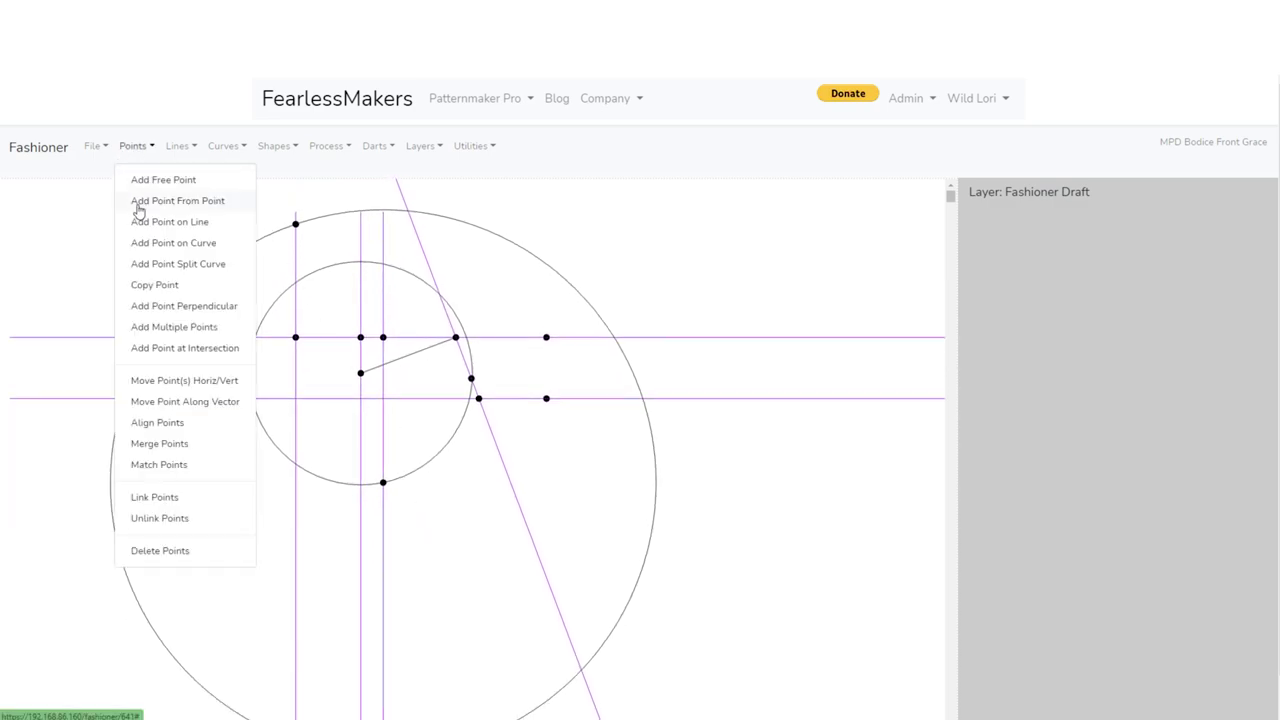
pyautogui.click(150, 550)
pyautogui.click(295, 224)
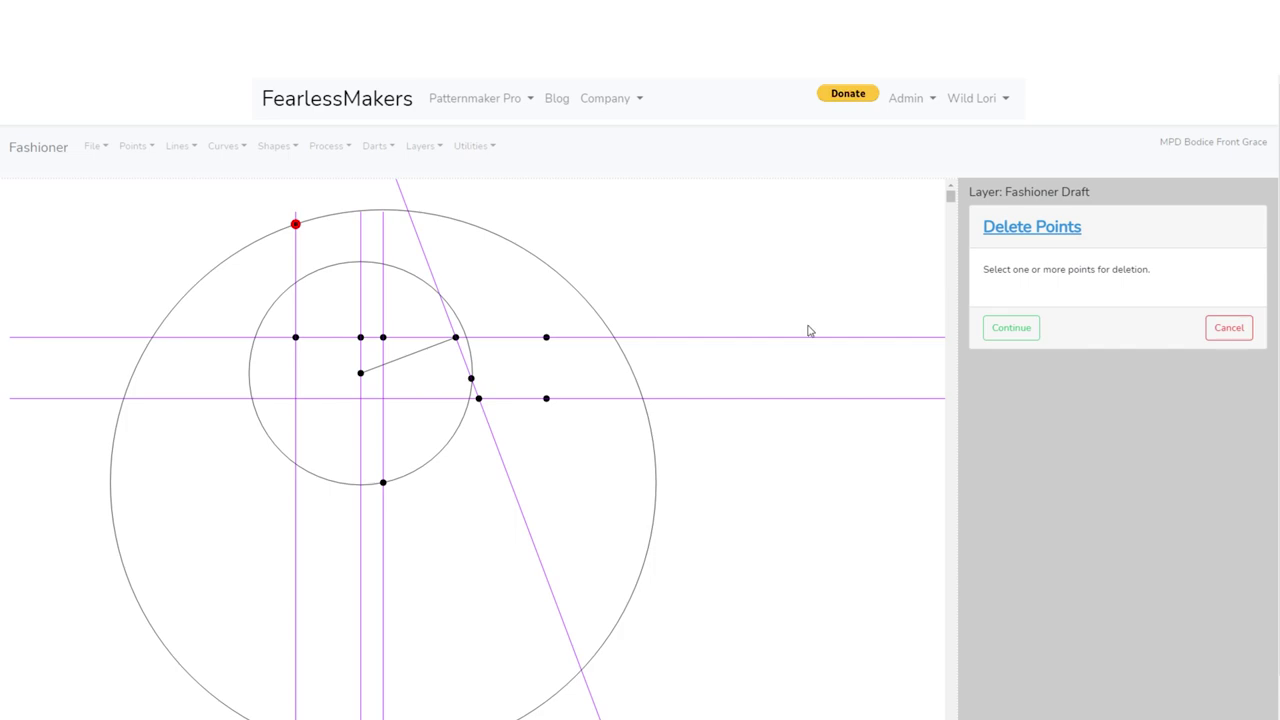
pyautogui.click(1010, 331)
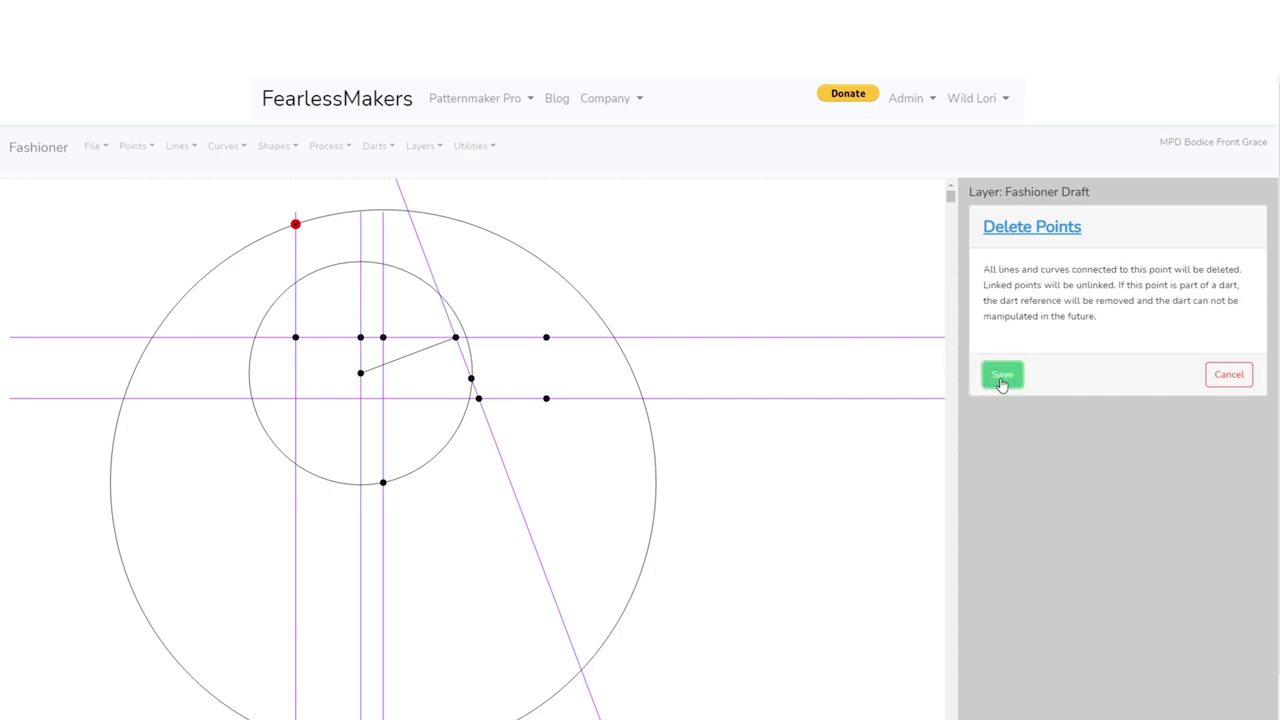
pyautogui.click(1001, 377)
# Add point 10 from point 9 with a Y distance of -192 mm
pyautogui.moveTo(480, 594); pyautogui.dragTo(449, 509)
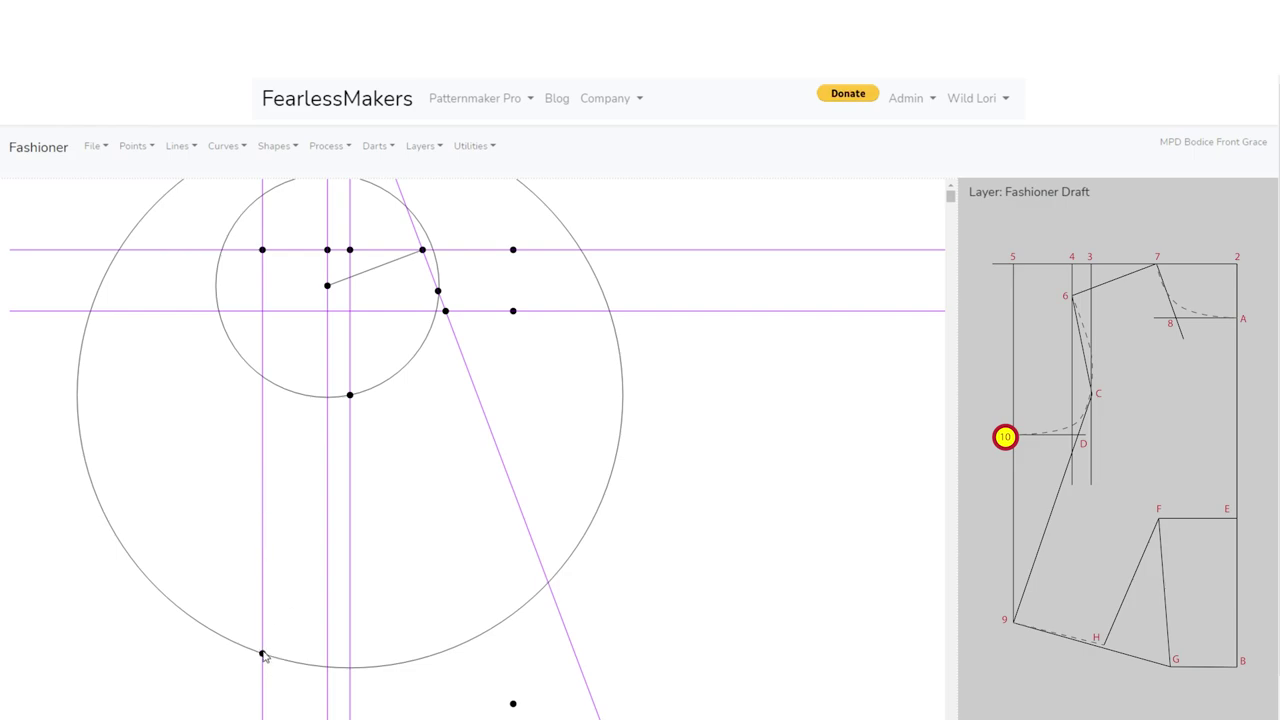
pyautogui.click(134, 147)
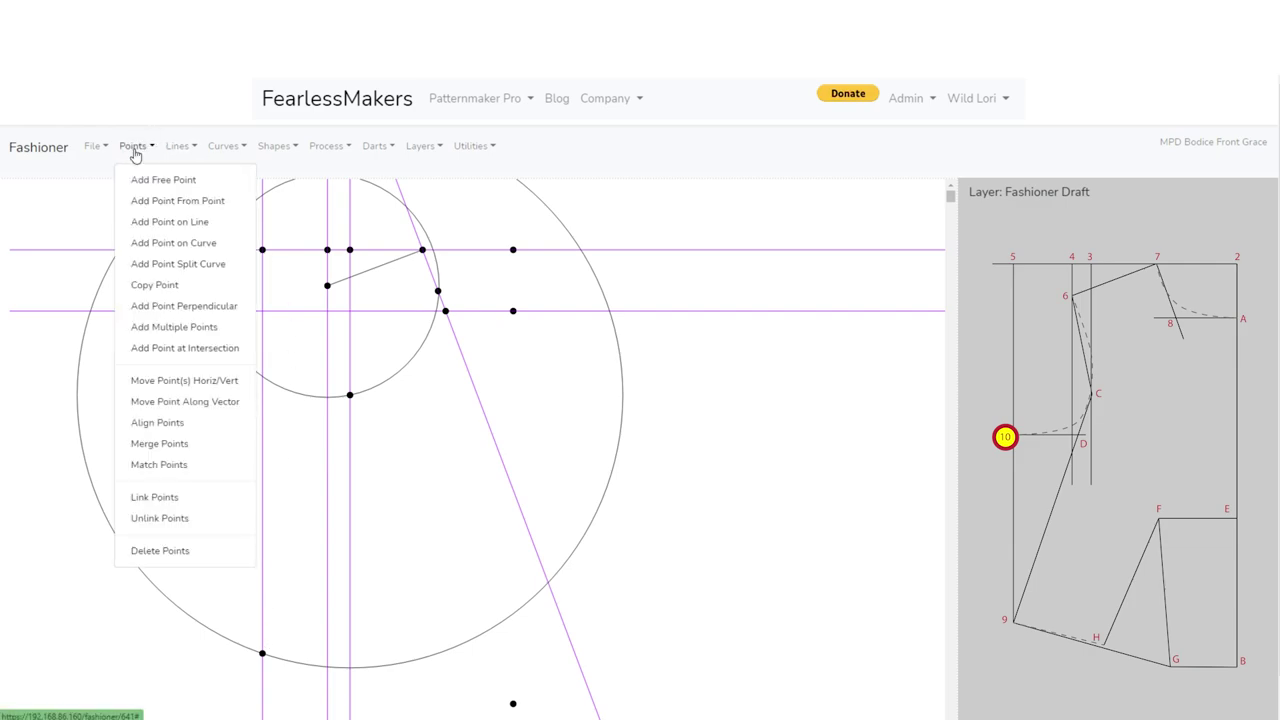
pyautogui.click(140, 201)
pyautogui.click(262, 654)
pyautogui.click(1008, 327)
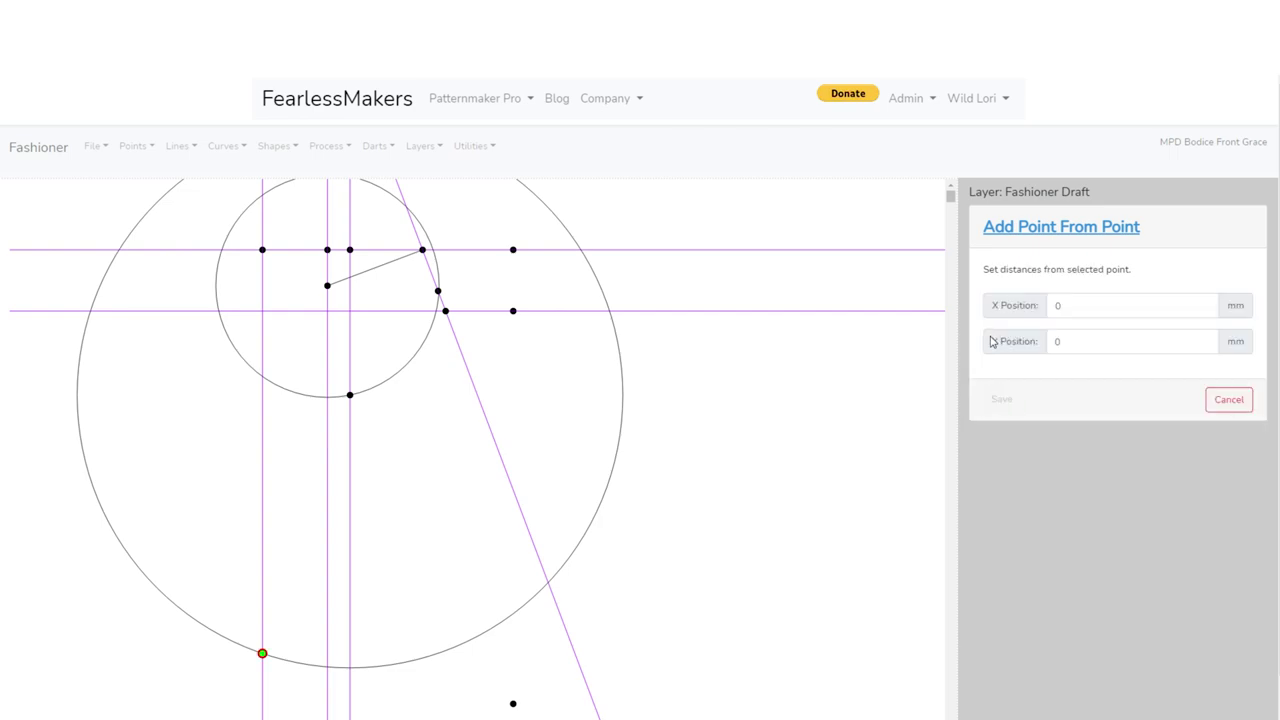
pyautogui.doubleClick(1058, 341)
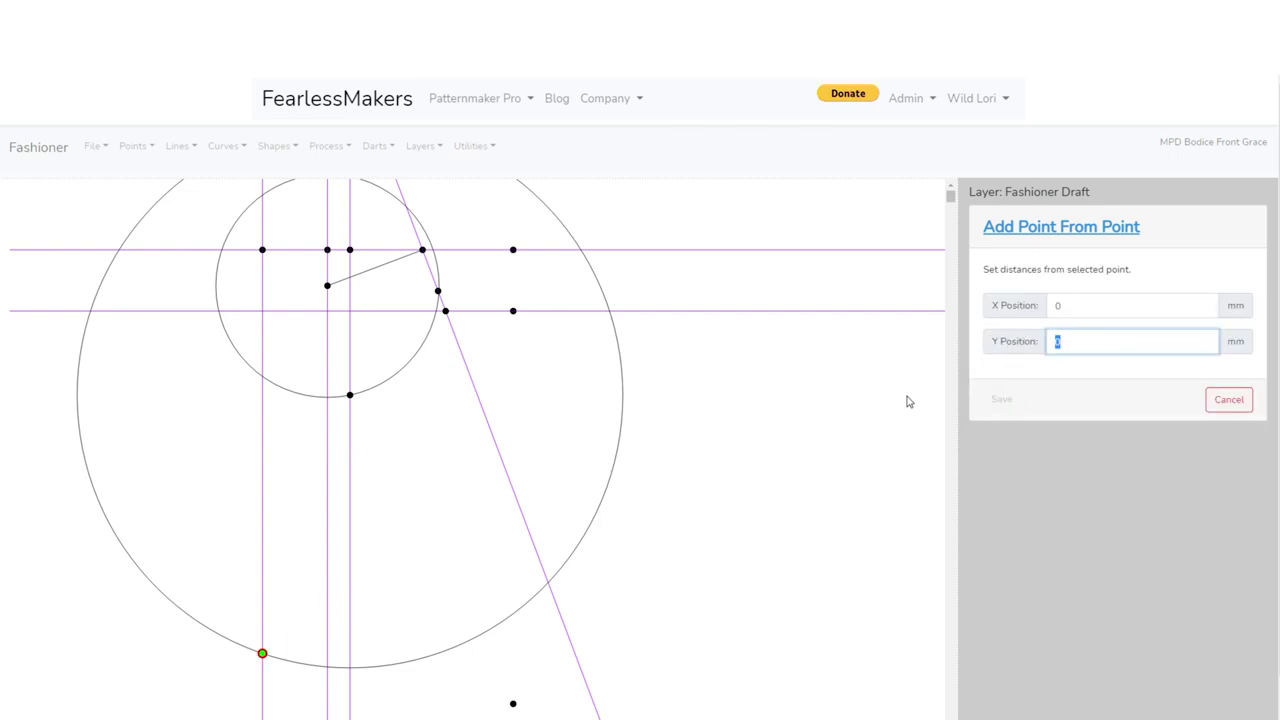
pyautogui.write('-')
pyautogui.write('192')
pyautogui.press('Tab')
pyautogui.click(1001, 401)
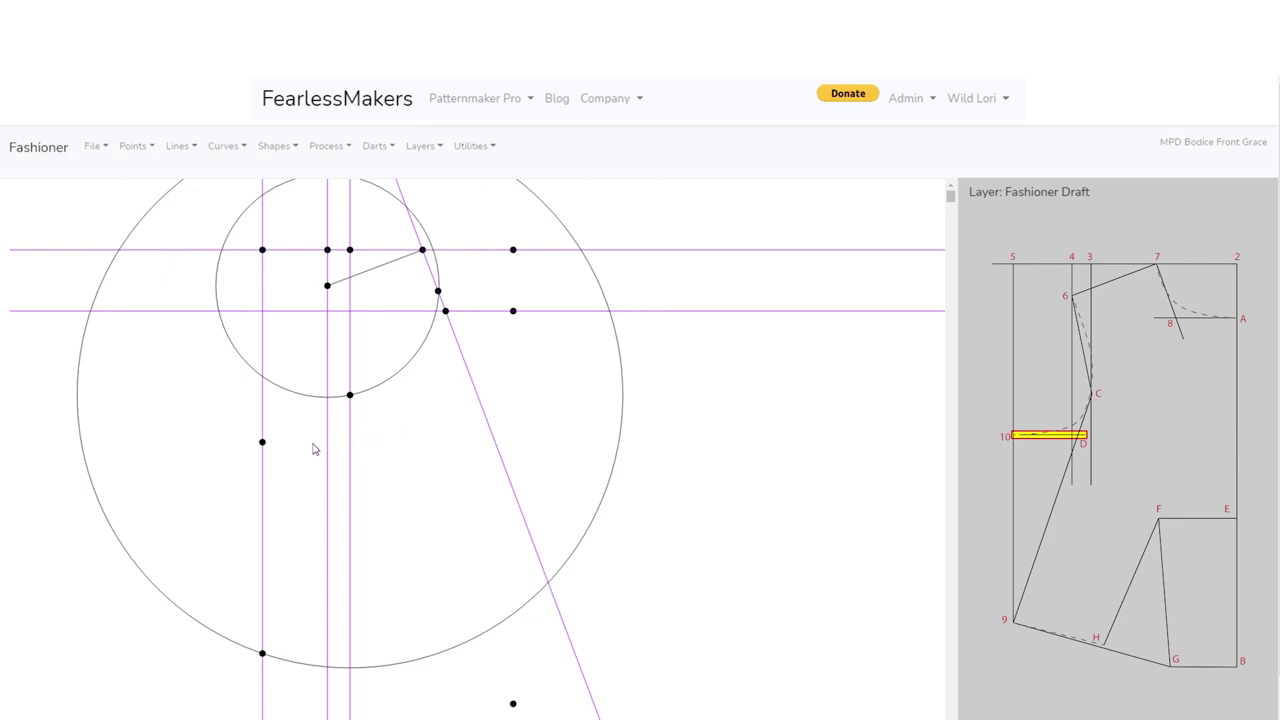
# Add a horizontal reference line through point 10 and save it
pyautogui.click(177, 148)
pyautogui.click(192, 221)
pyautogui.click(262, 443)
pyautogui.click(1000, 330)
pyautogui.click(988, 301)
pyautogui.click(1012, 401)
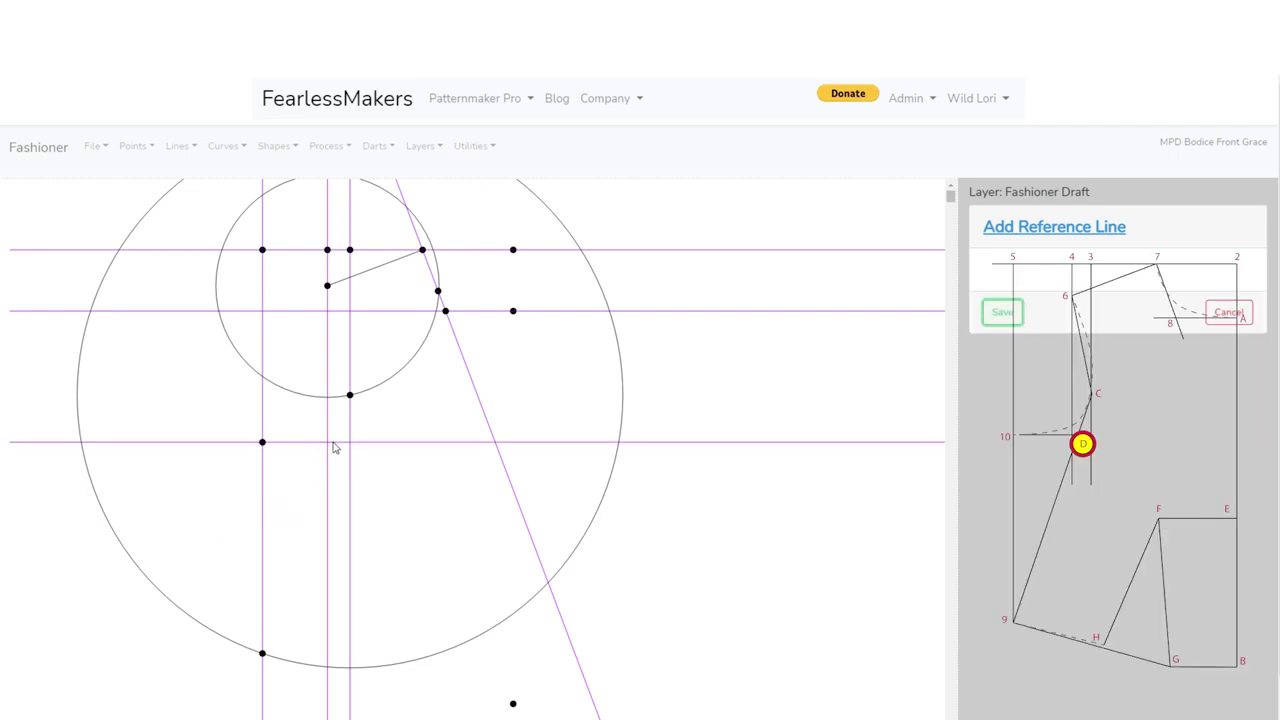
pyautogui.click(1003, 312)
# Add point D at the intersection of the horizontal reference line through point 10 and the vertical reference line through point 4
pyautogui.click(134, 148)
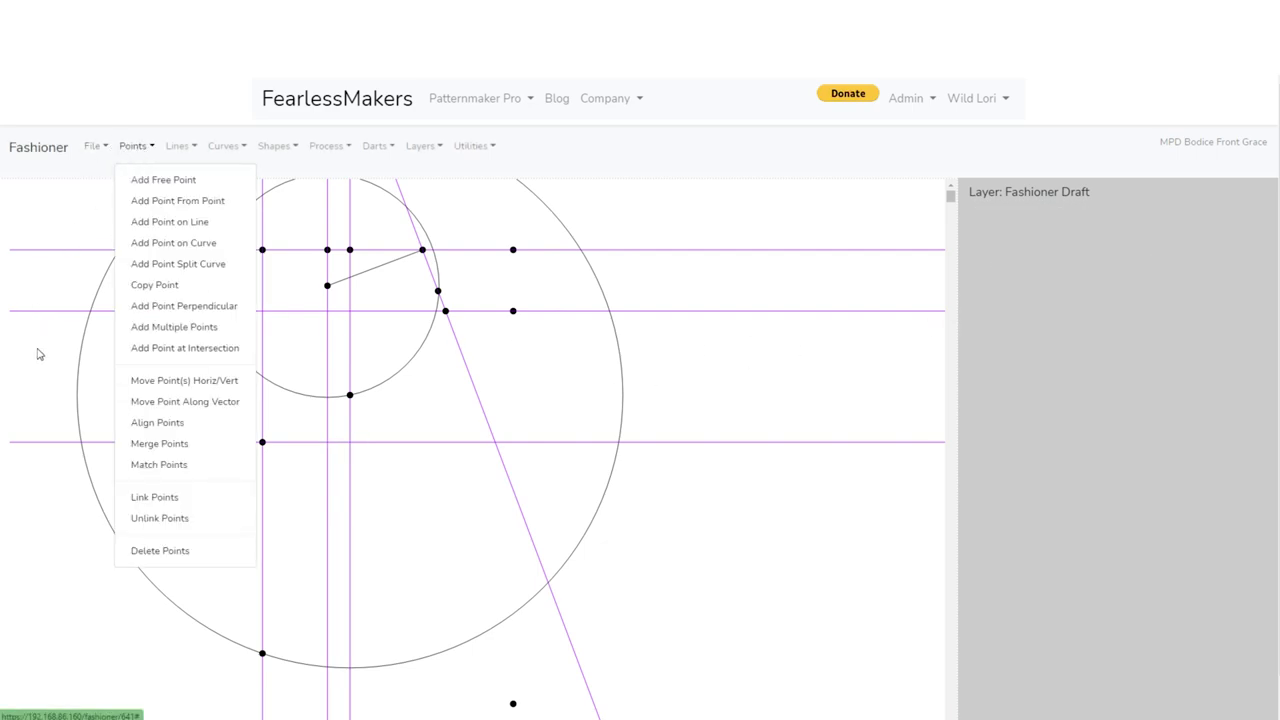
pyautogui.click(172, 348)
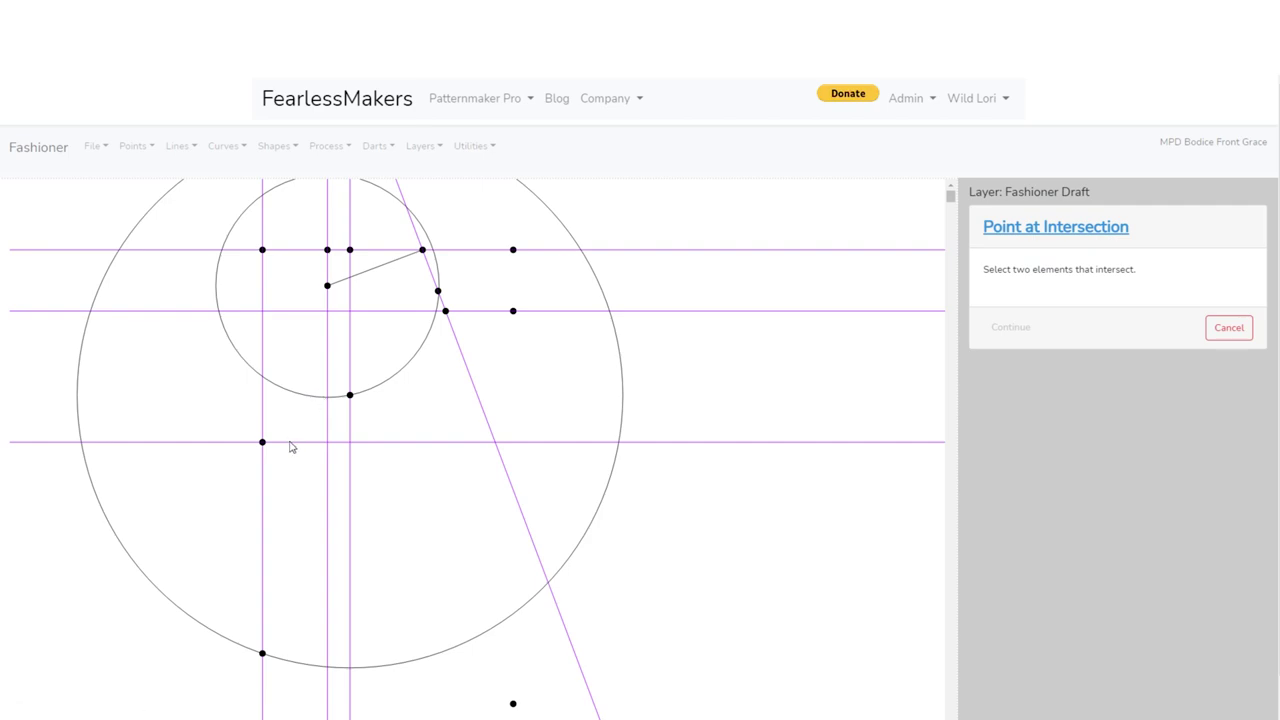
pyautogui.click(298, 443)
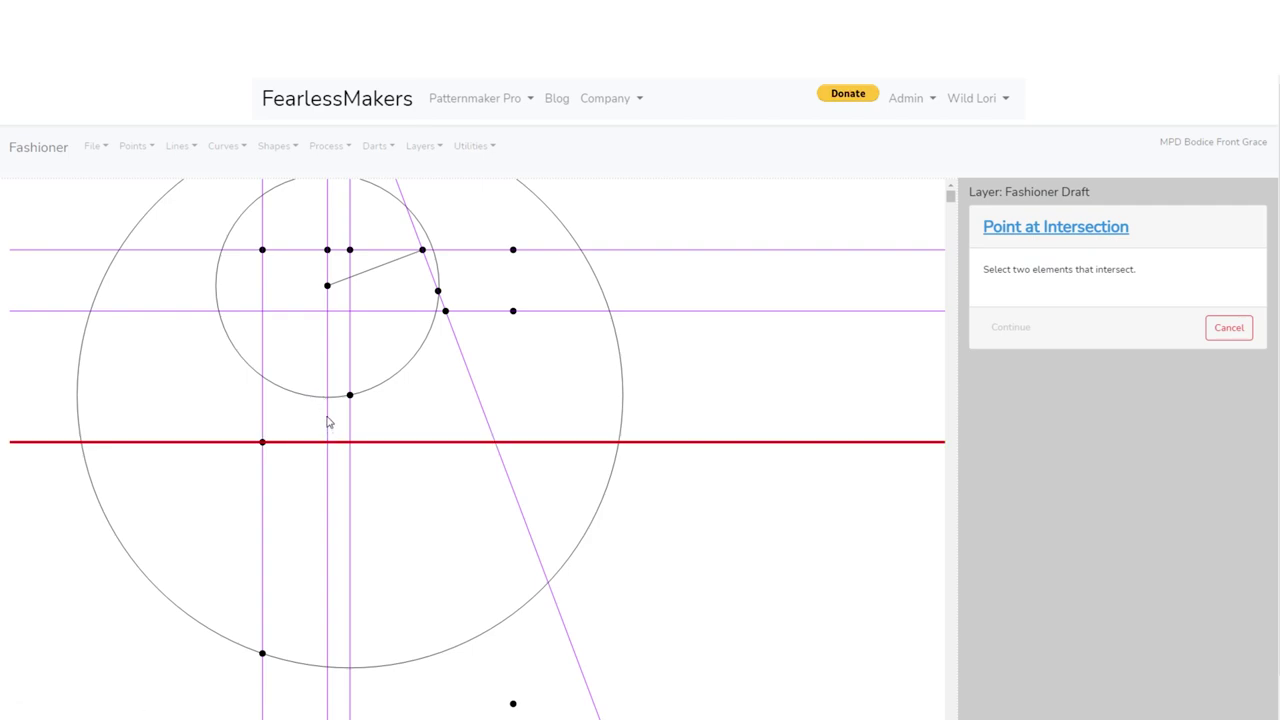
pyautogui.scroll(2, 337, 434)
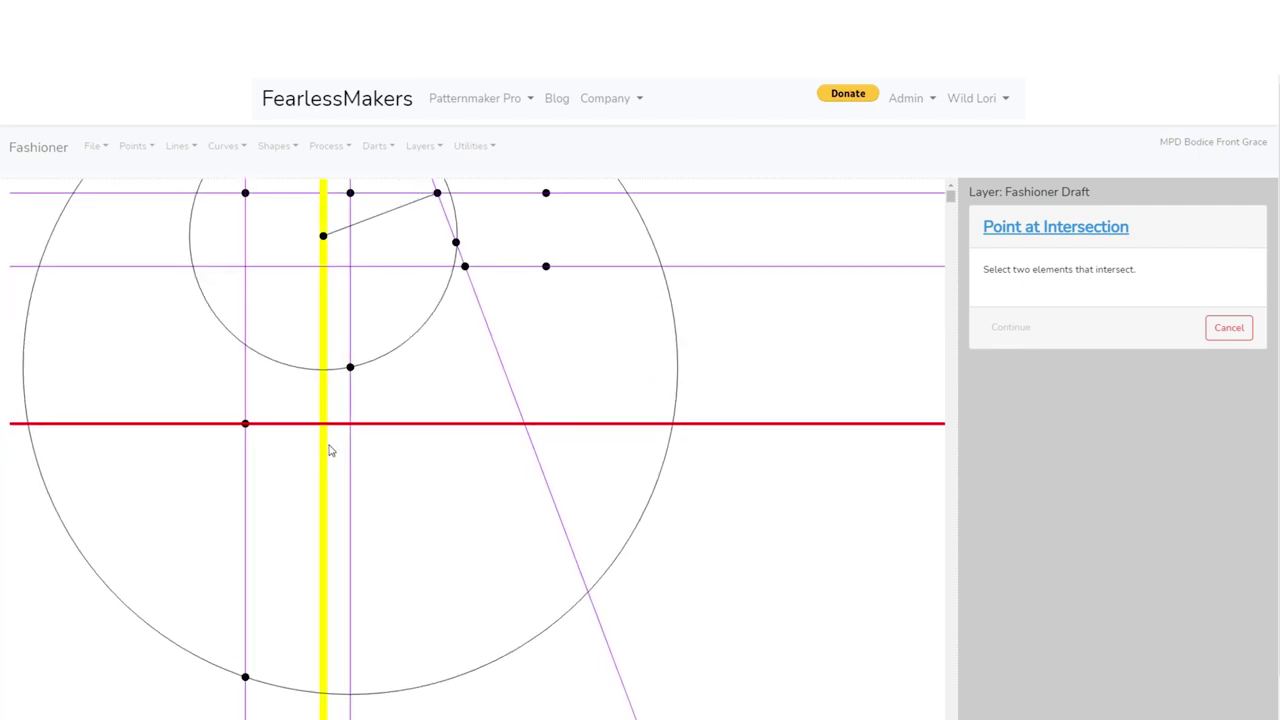
pyautogui.click(323, 448)
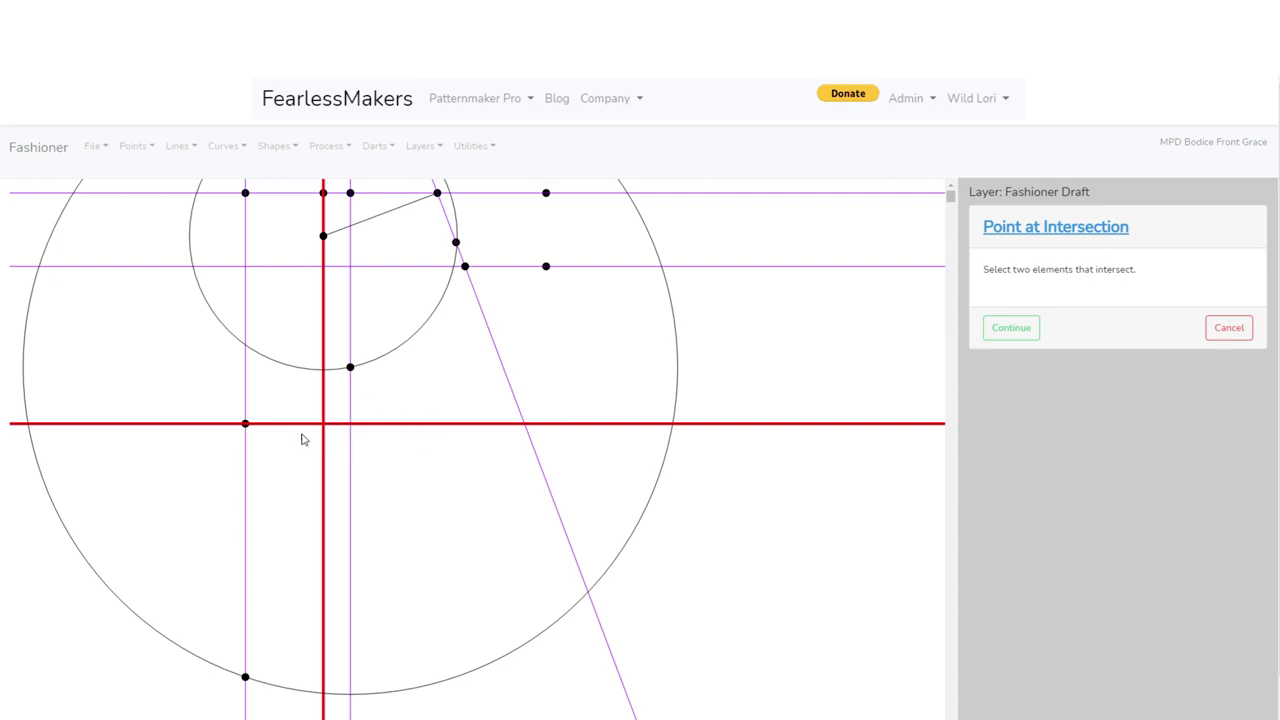
pyautogui.click(999, 330)
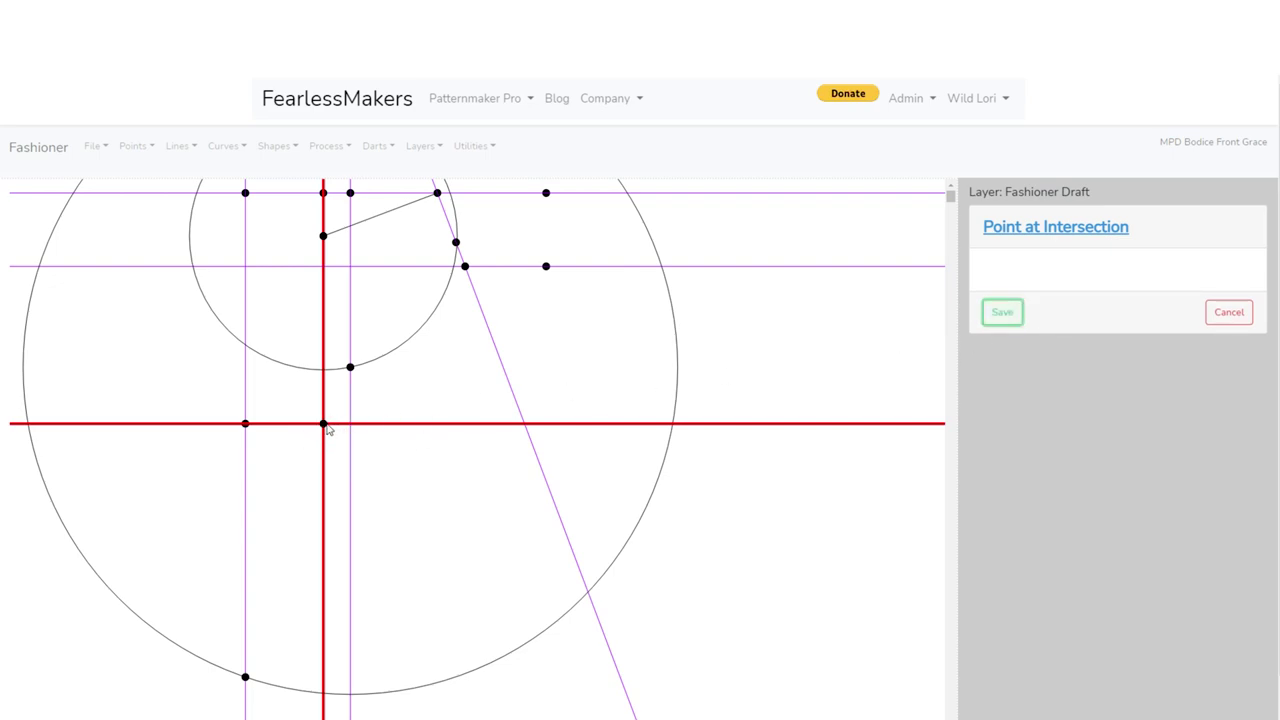
pyautogui.click(999, 313)
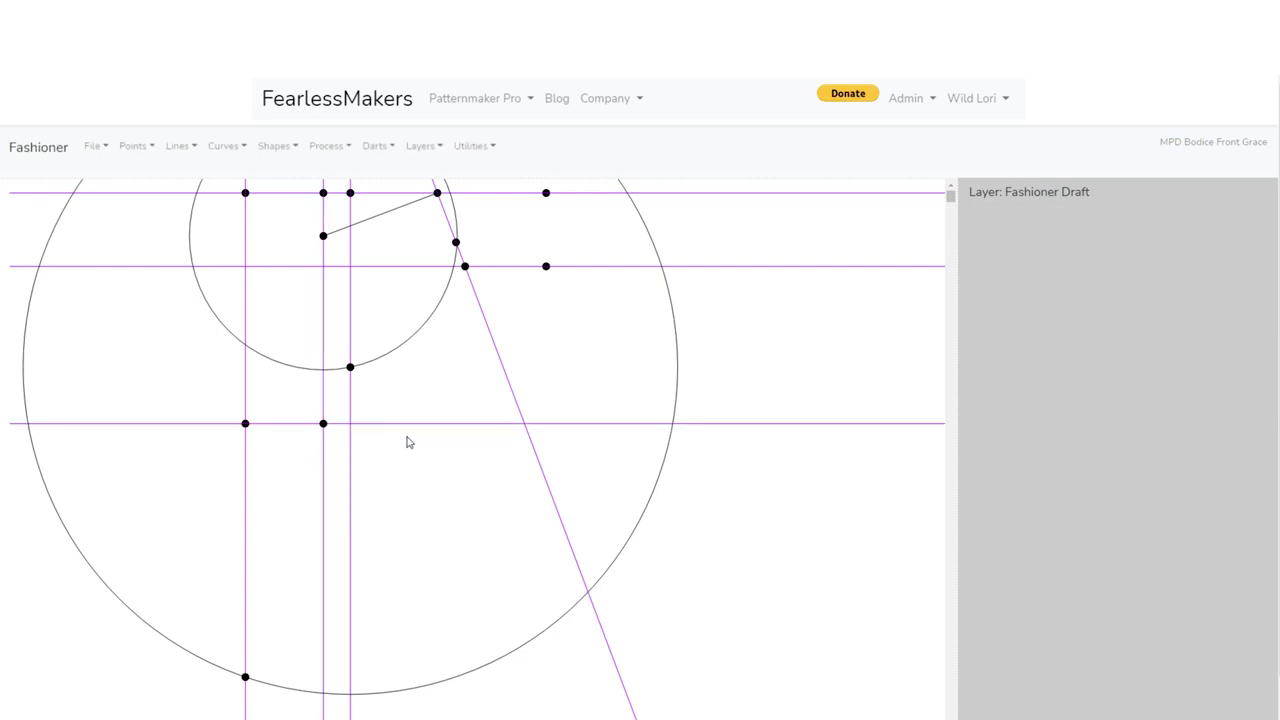
# Add point E from point B with a Y distance of -153.6 mm
pyautogui.scroll(-1, 407, 442)
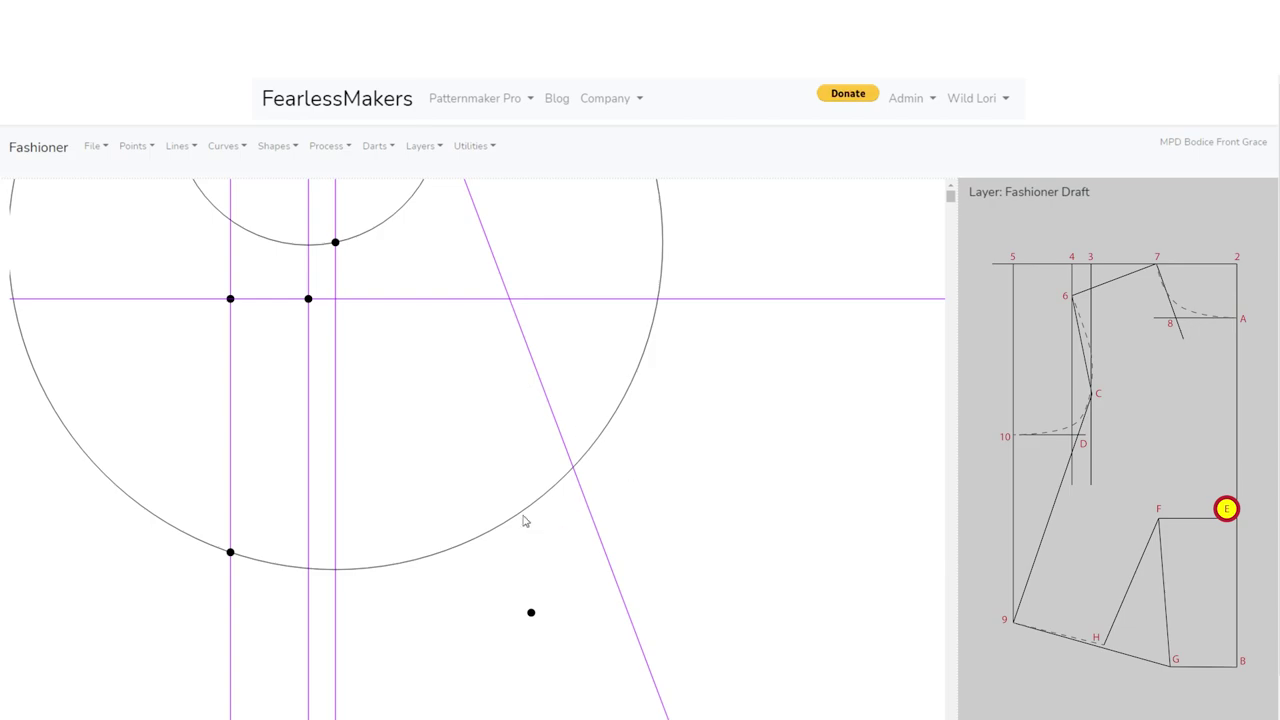
pyautogui.click(126, 148)
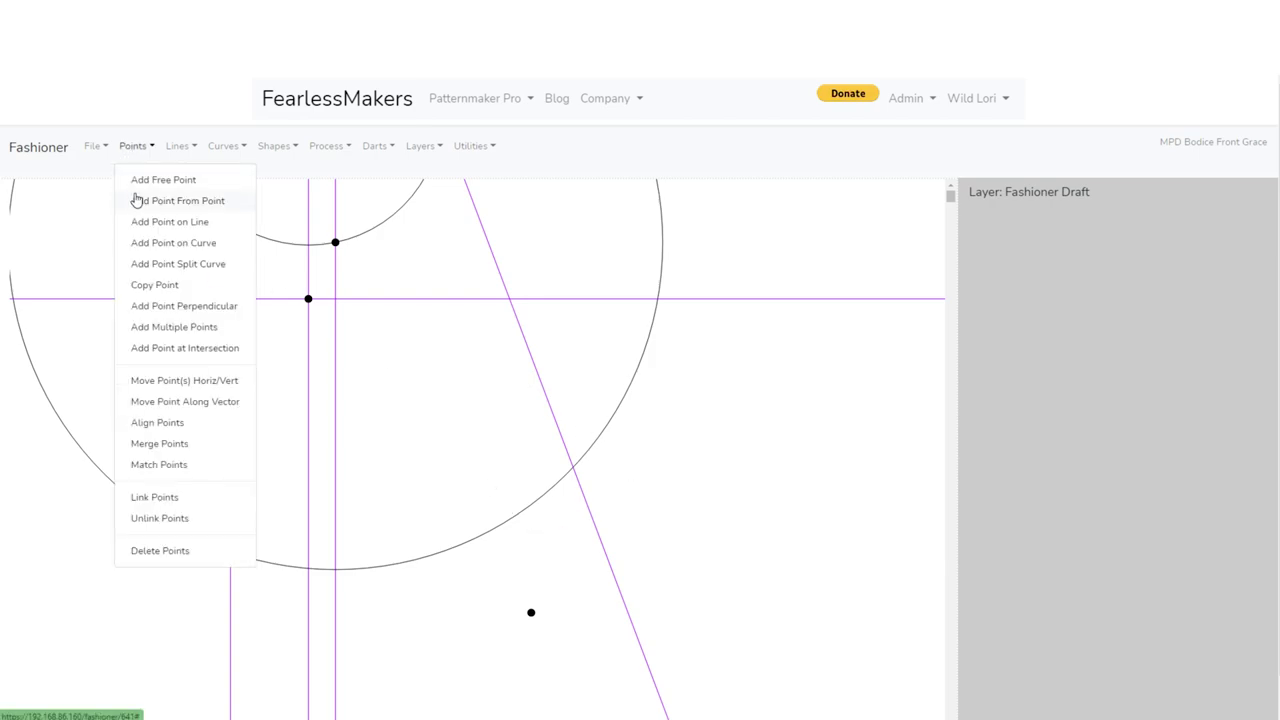
pyautogui.click(130, 200)
pyautogui.click(531, 612)
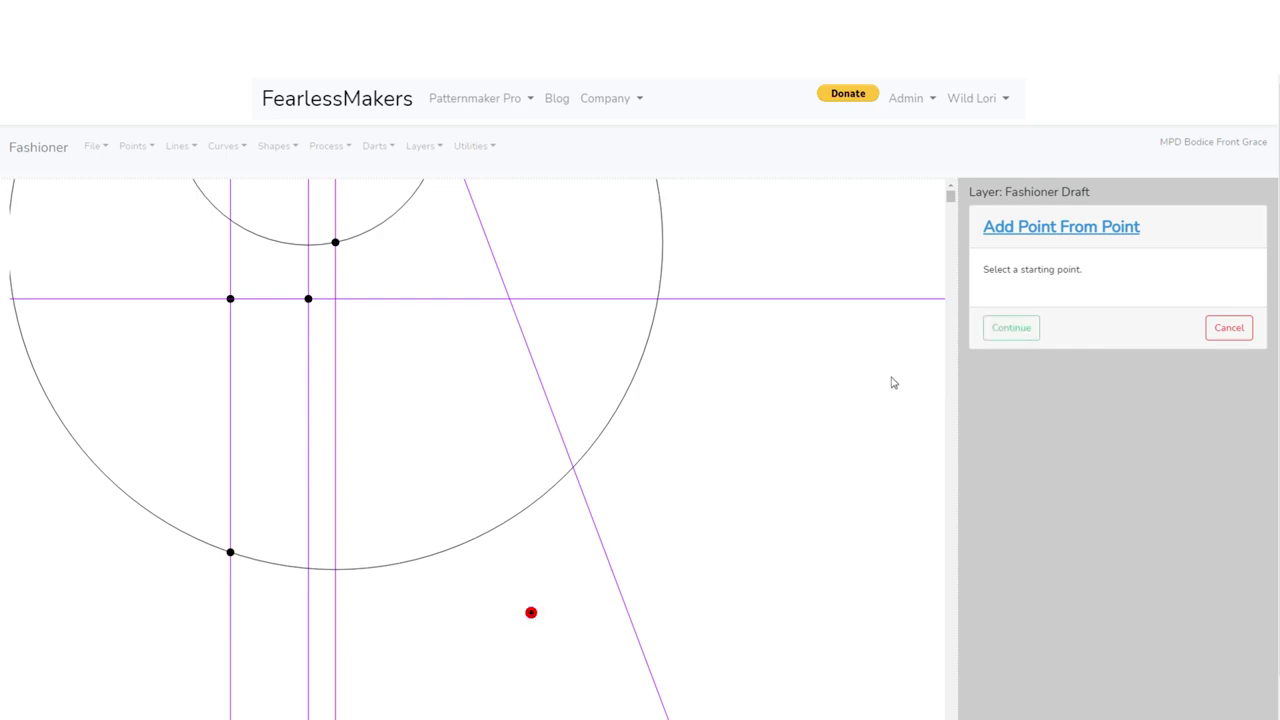
pyautogui.click(1003, 333)
pyautogui.click(1071, 340)
pyautogui.press('BackSpace')
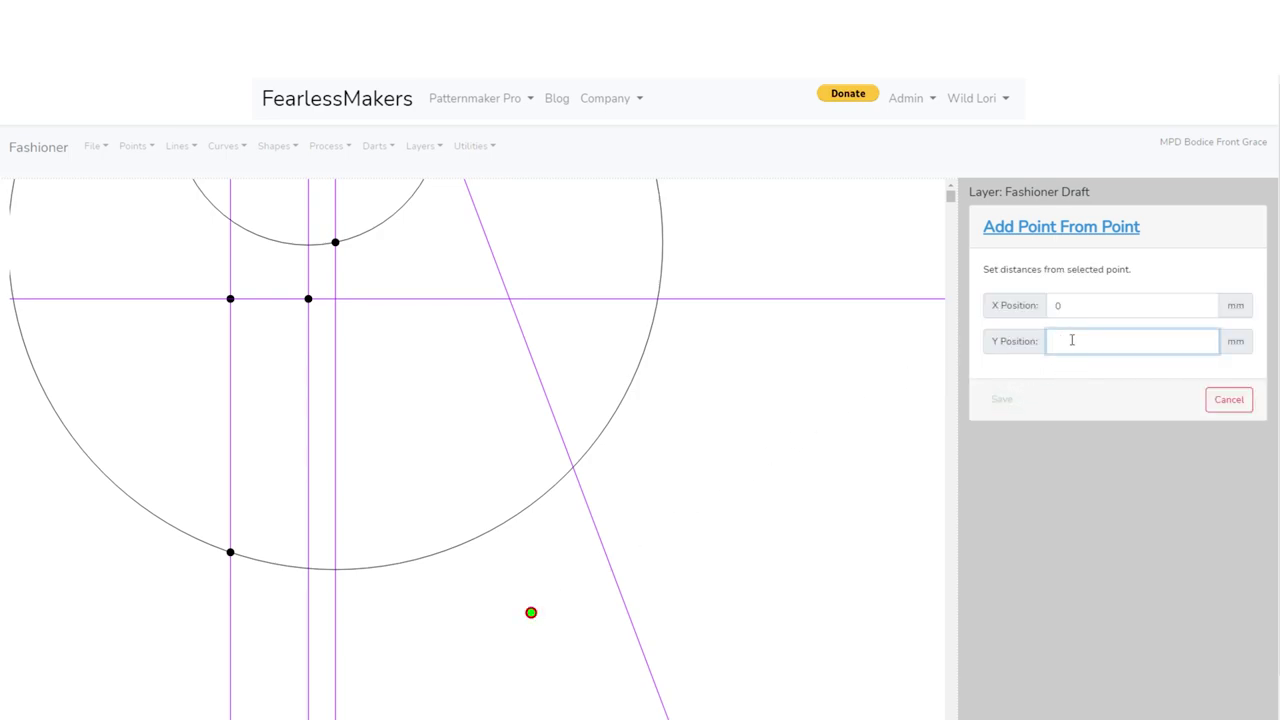
pyautogui.write('-158.6')
pyautogui.press('Tab')
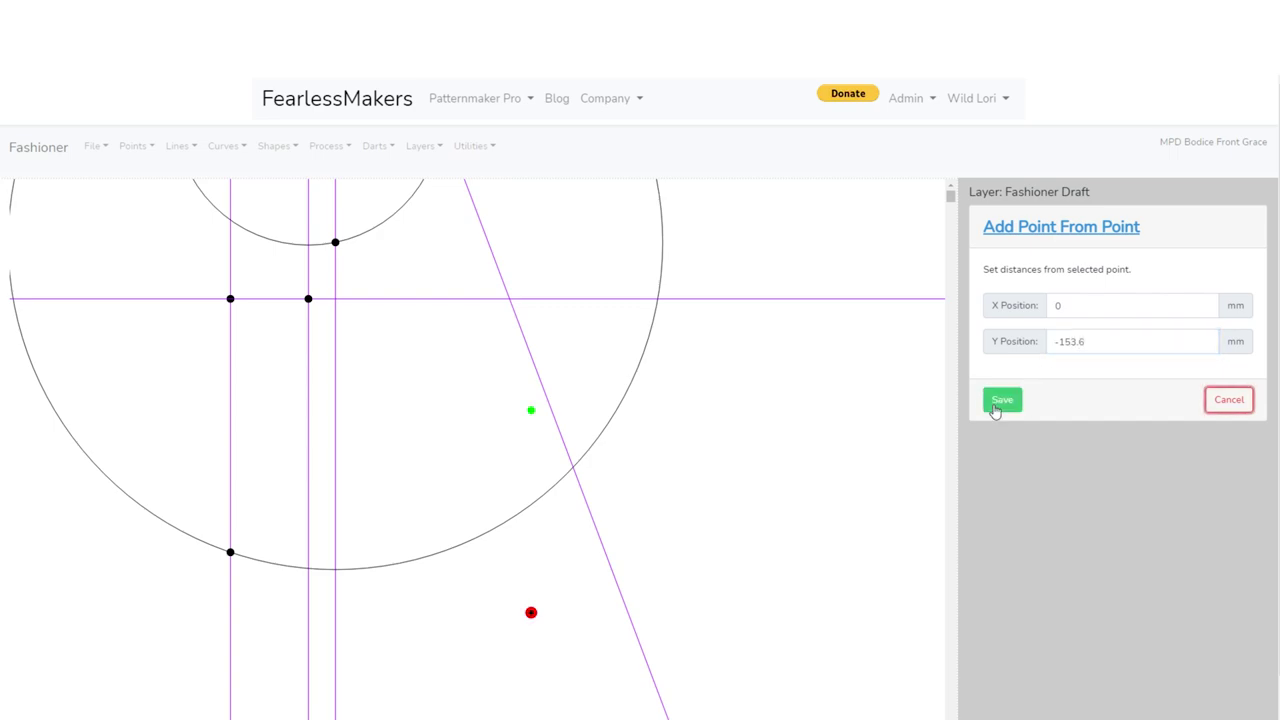
pyautogui.click(996, 405)
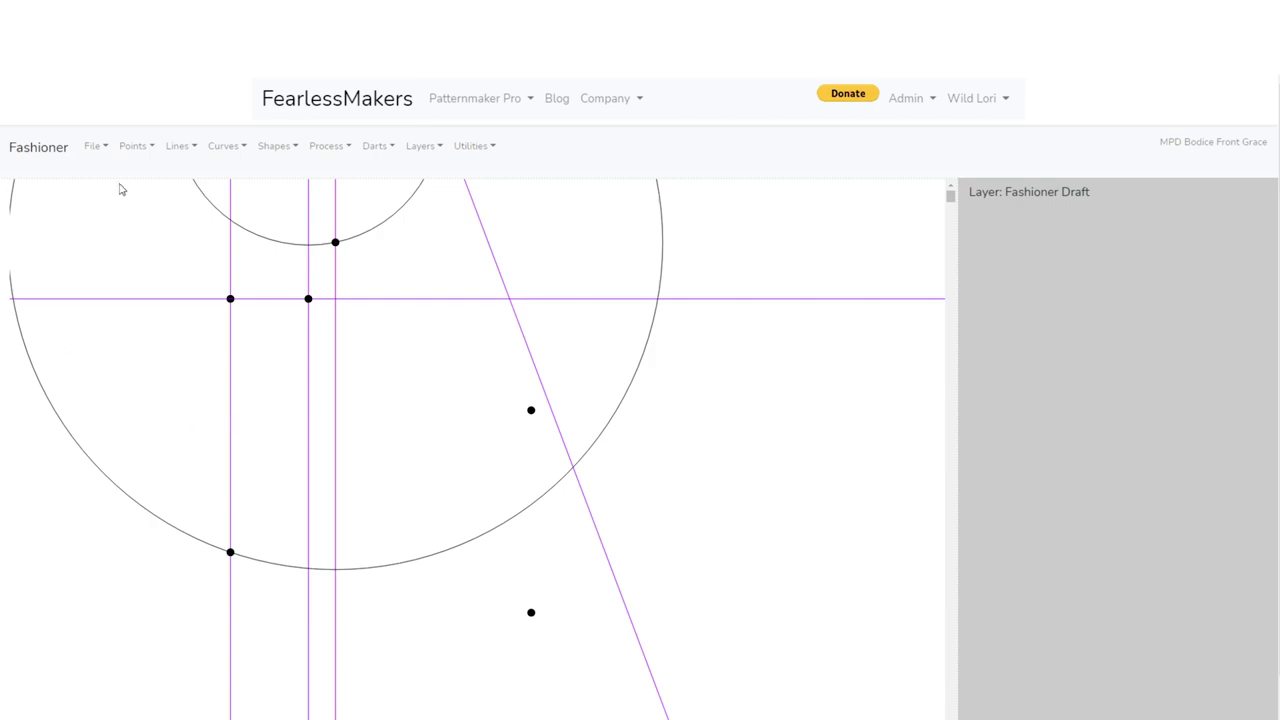
# Add point F from point E with an X distance of -79.7 mm
pyautogui.click(135, 147)
pyautogui.click(137, 203)
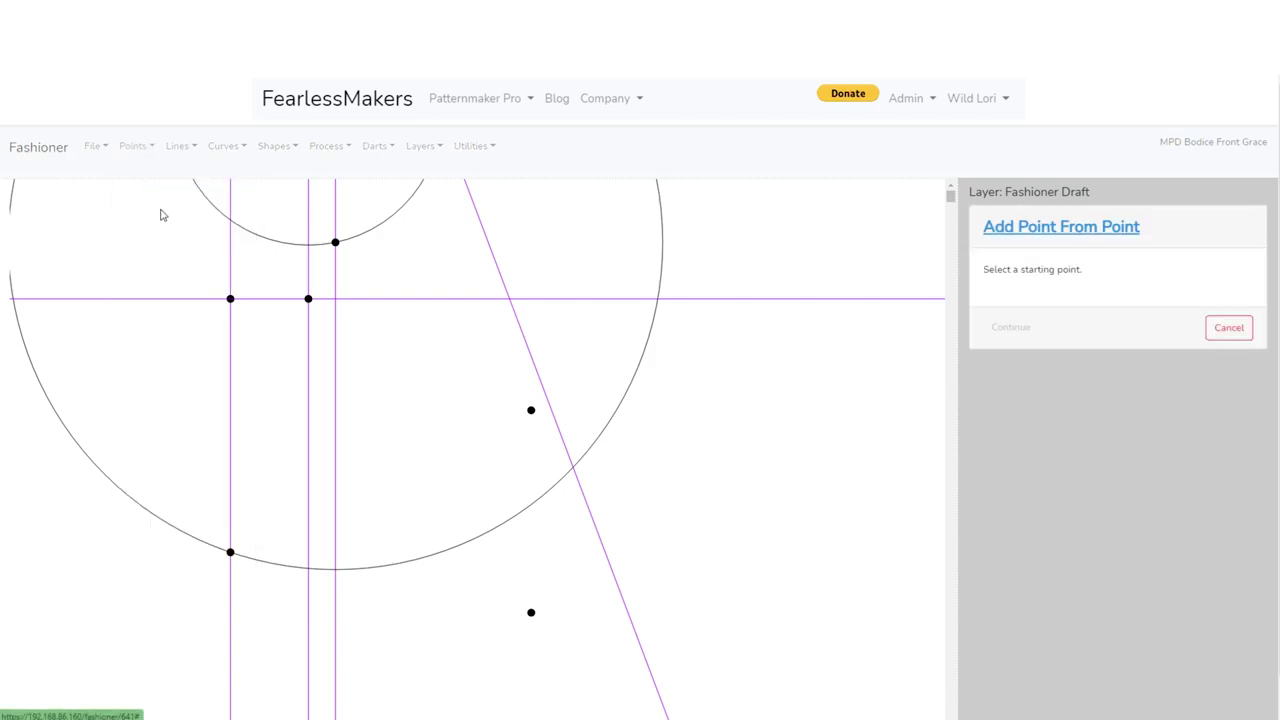
pyautogui.click(531, 410)
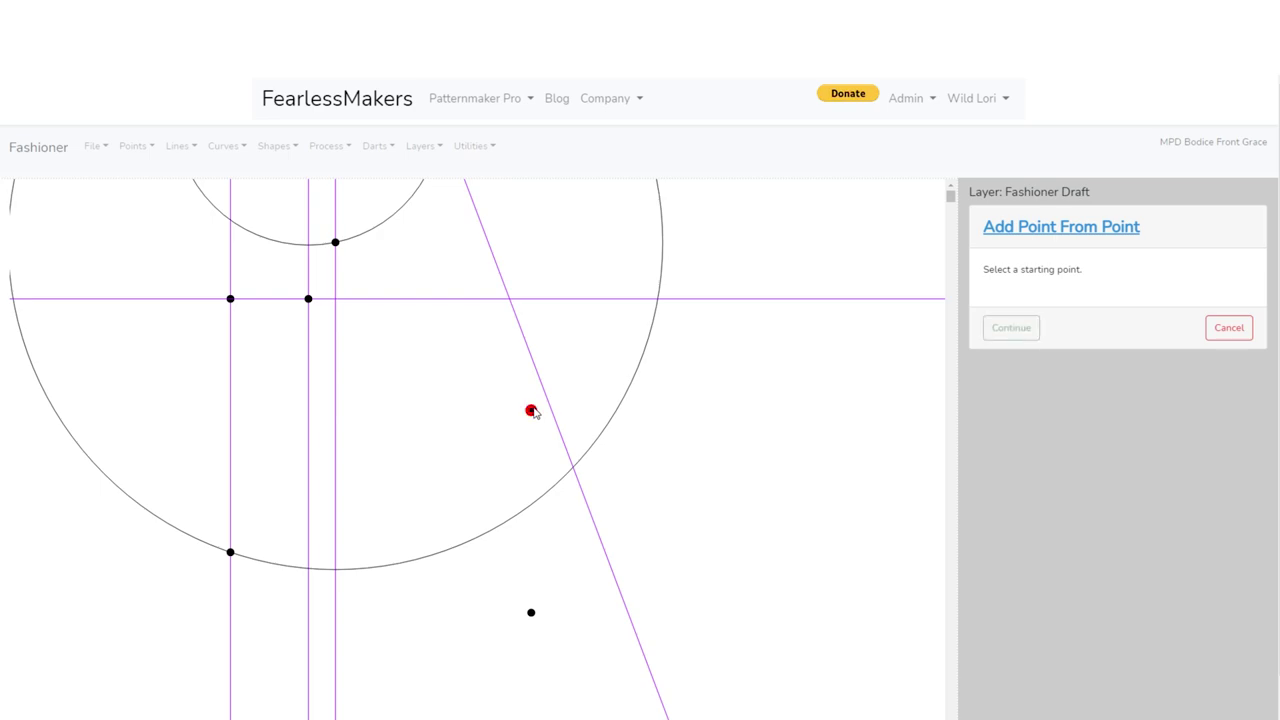
pyautogui.click(1008, 327)
pyautogui.click(1068, 310)
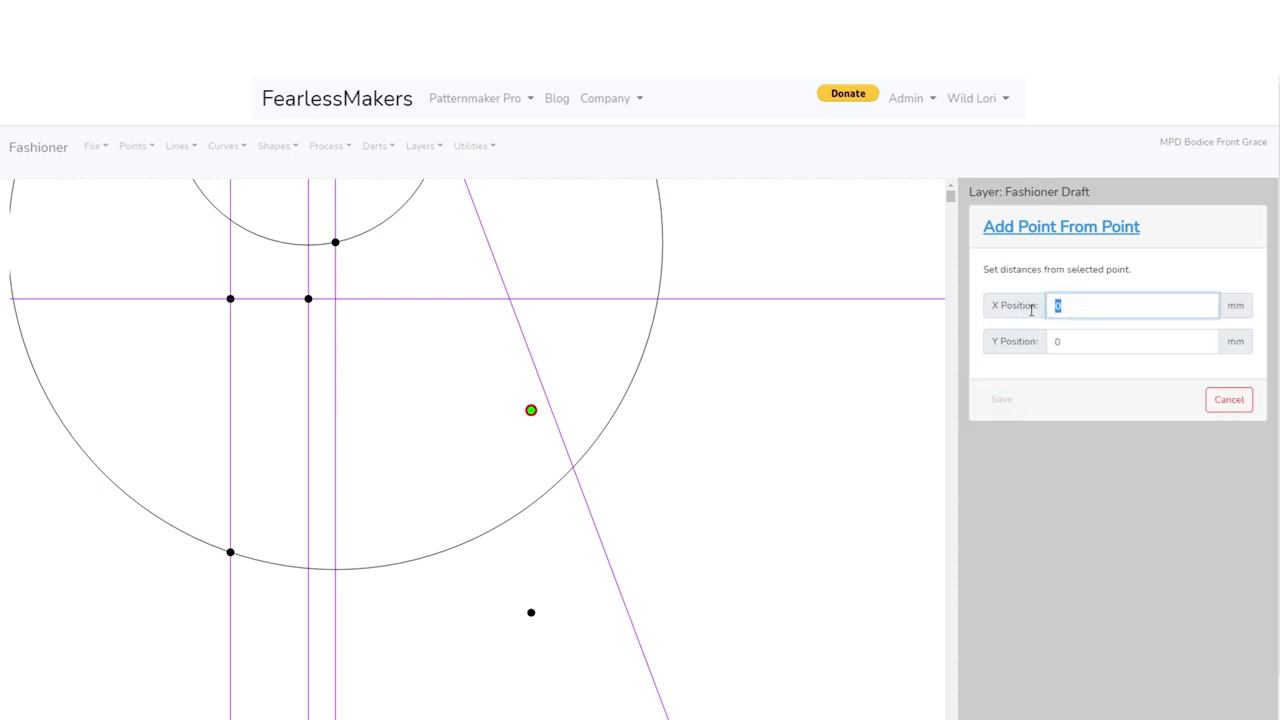
pyautogui.write('-79.7')
pyautogui.press('Tab')
pyautogui.click(1002, 401)
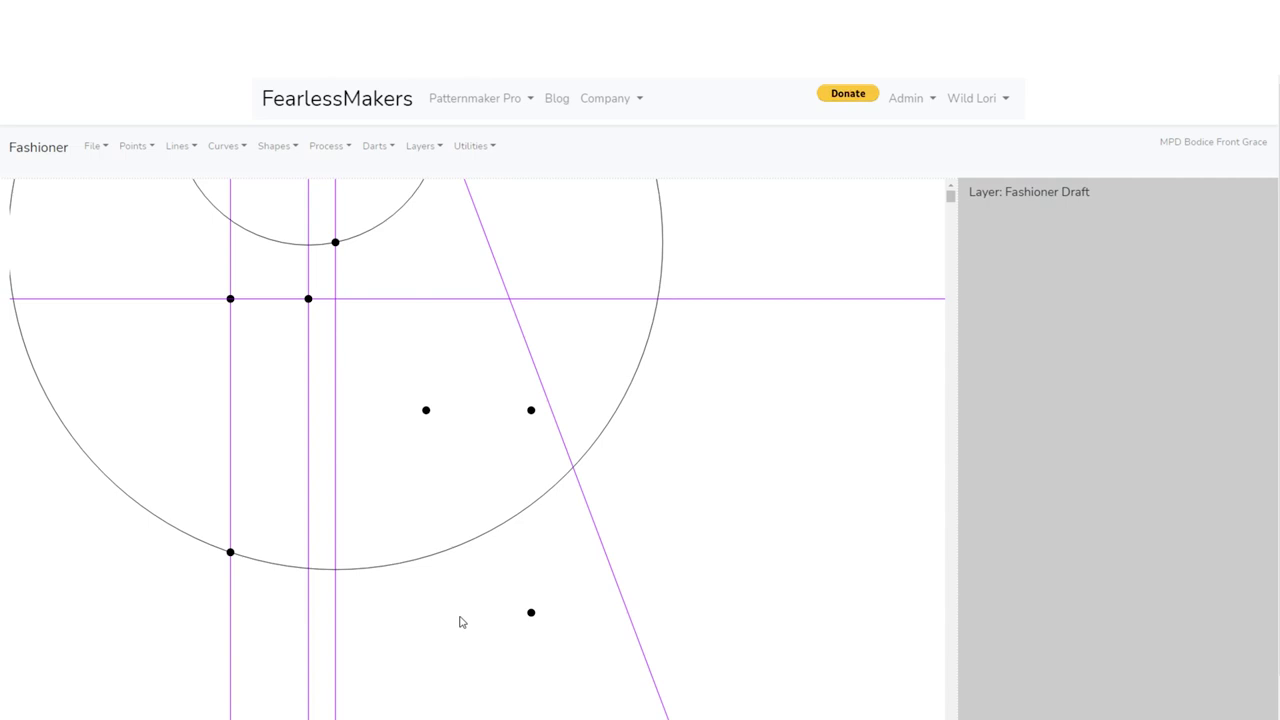
# Add point G from point B with a negative X distance, keeping it level with B
pyautogui.click(133, 146)
pyautogui.click(145, 202)
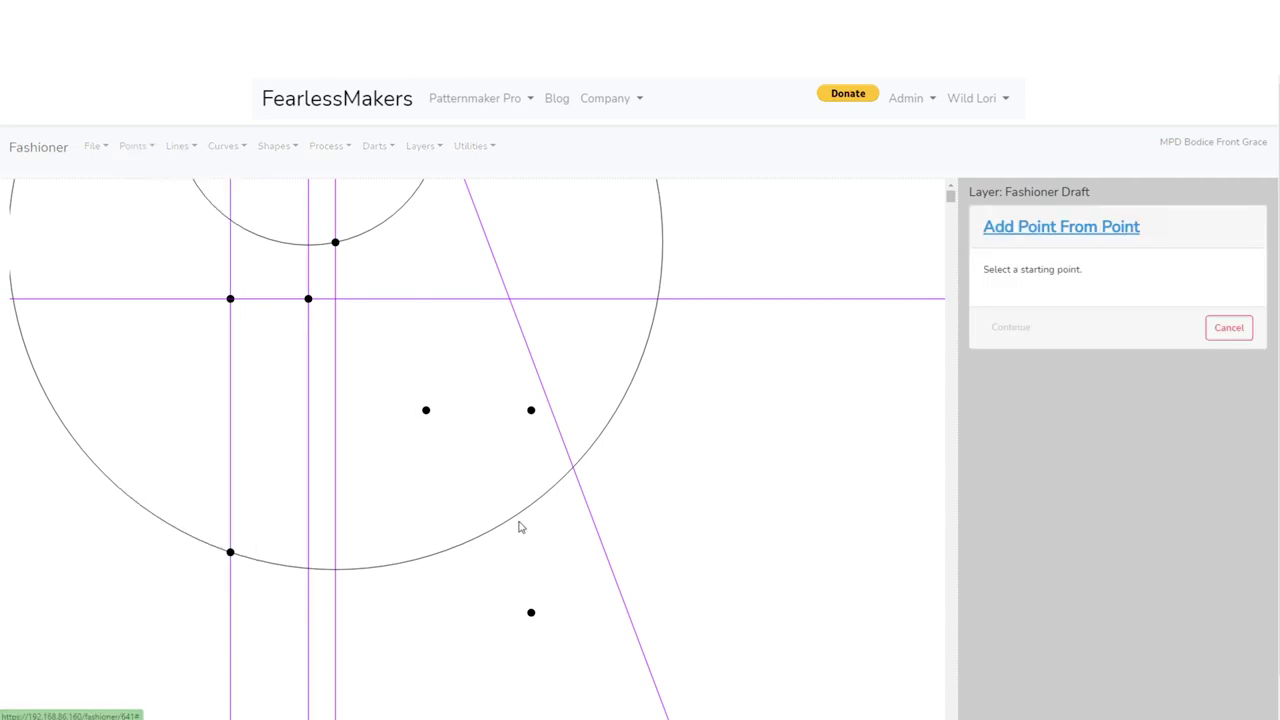
pyautogui.click(531, 612)
pyautogui.click(1010, 330)
pyautogui.click(1045, 306)
pyautogui.write('-60')
pyautogui.click(1057, 341)
pyautogui.click(1001, 399)
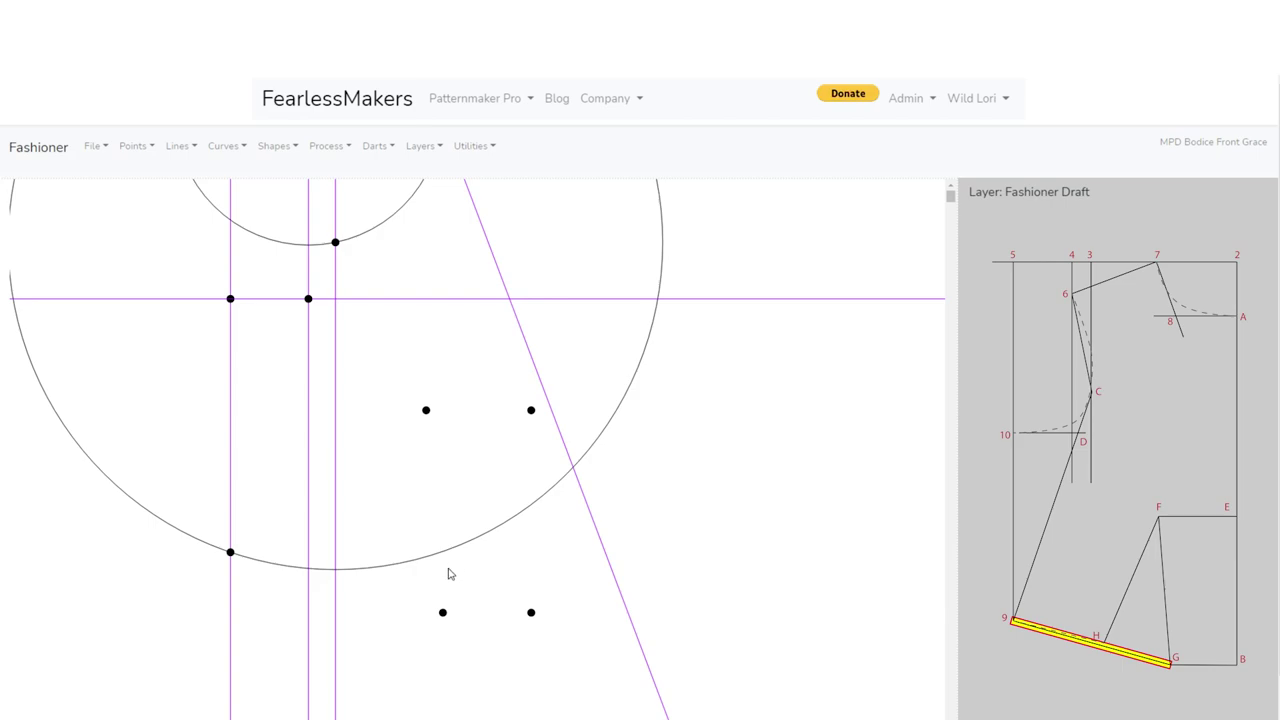
# Add a straight line from point G to point 9
pyautogui.click(172, 150)
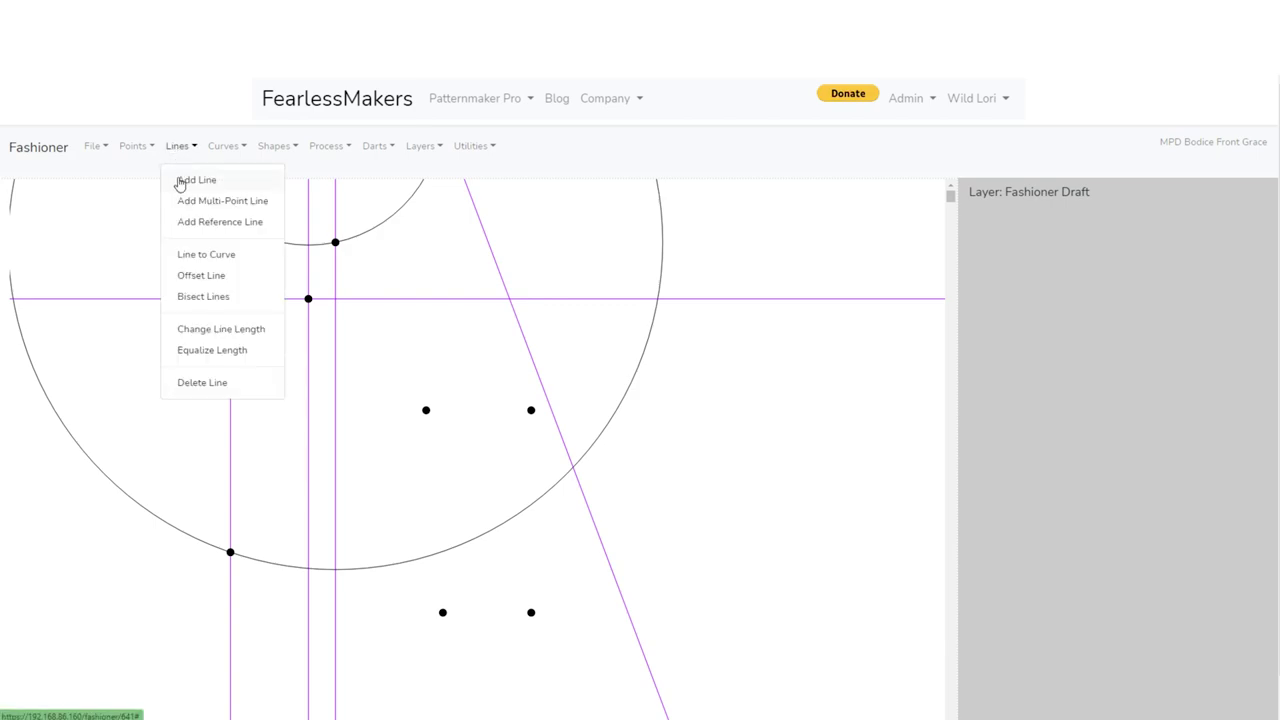
pyautogui.click(182, 178)
pyautogui.click(443, 613)
pyautogui.click(230, 552)
pyautogui.click(1016, 331)
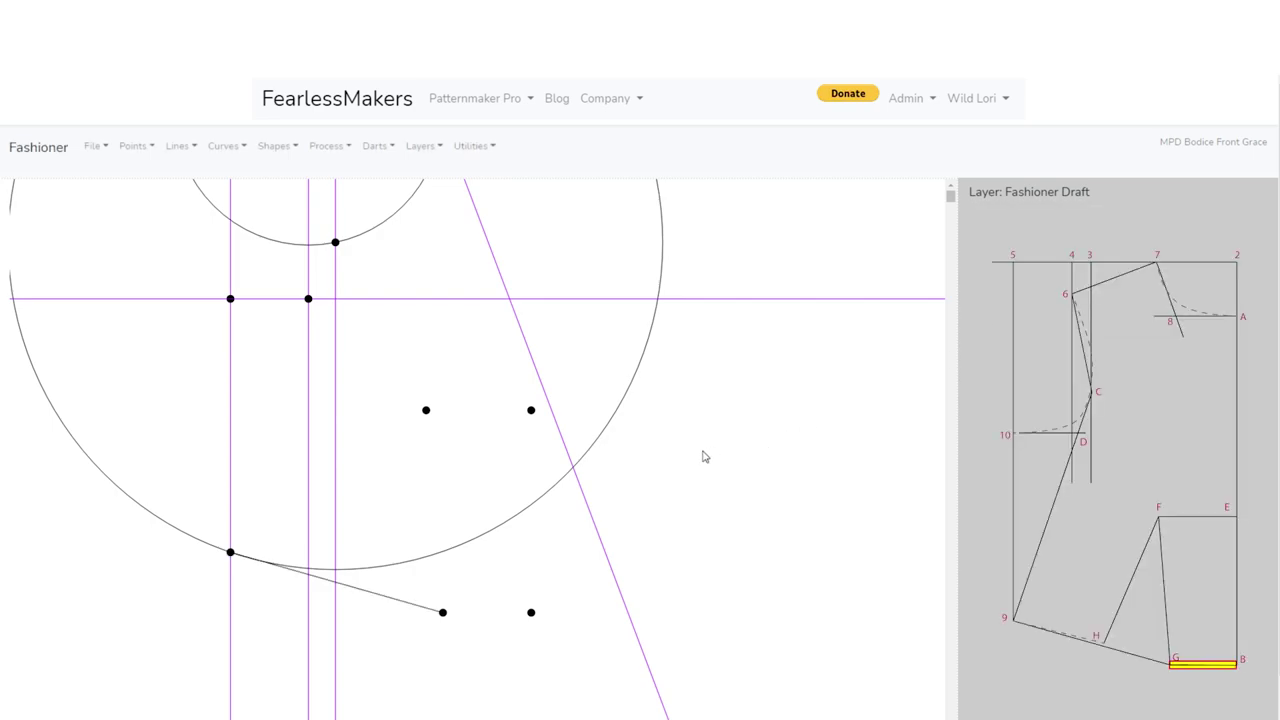
# Add a straight line from point B to point G and save it
pyautogui.click(177, 150)
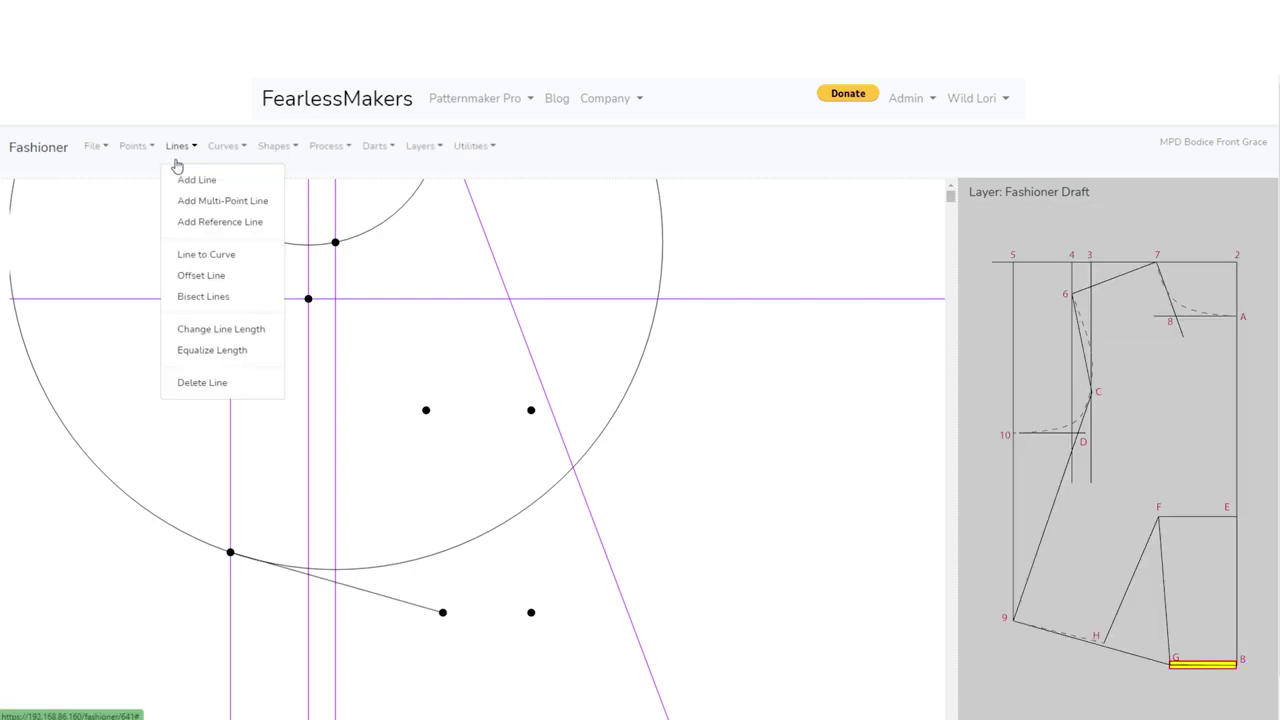
pyautogui.click(180, 182)
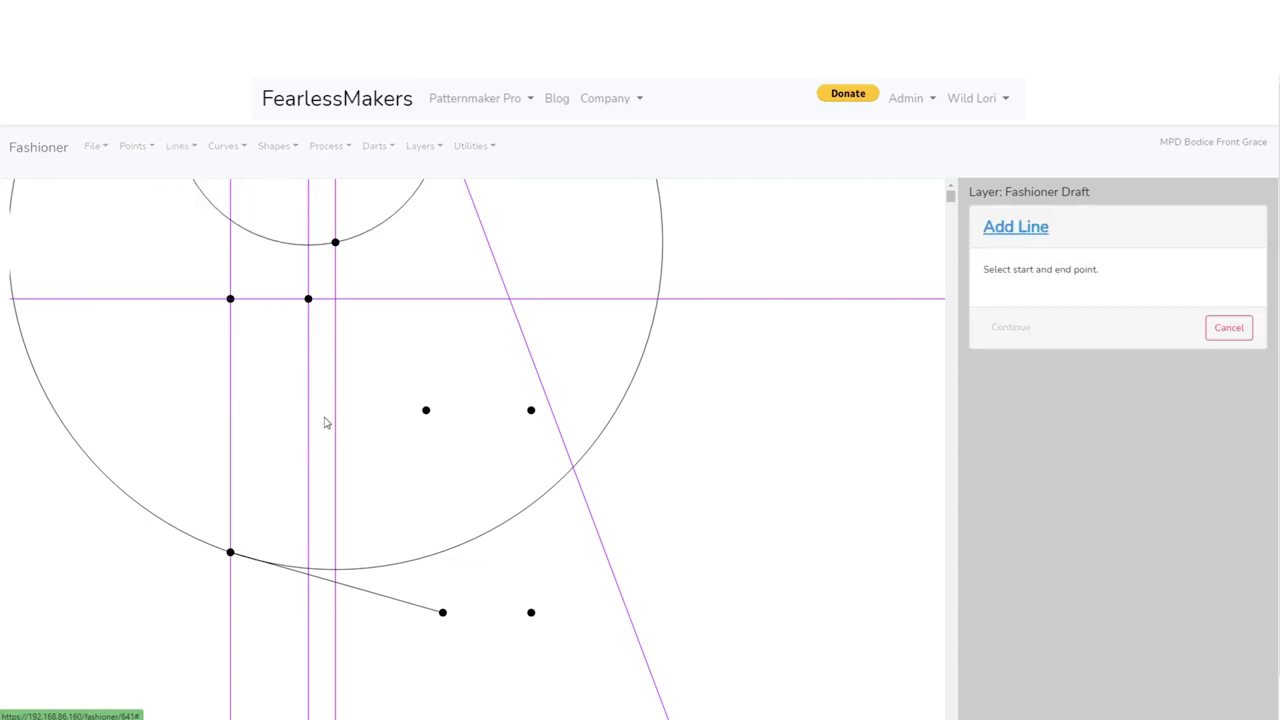
pyautogui.click(531, 612)
pyautogui.click(443, 612)
pyautogui.click(1011, 328)
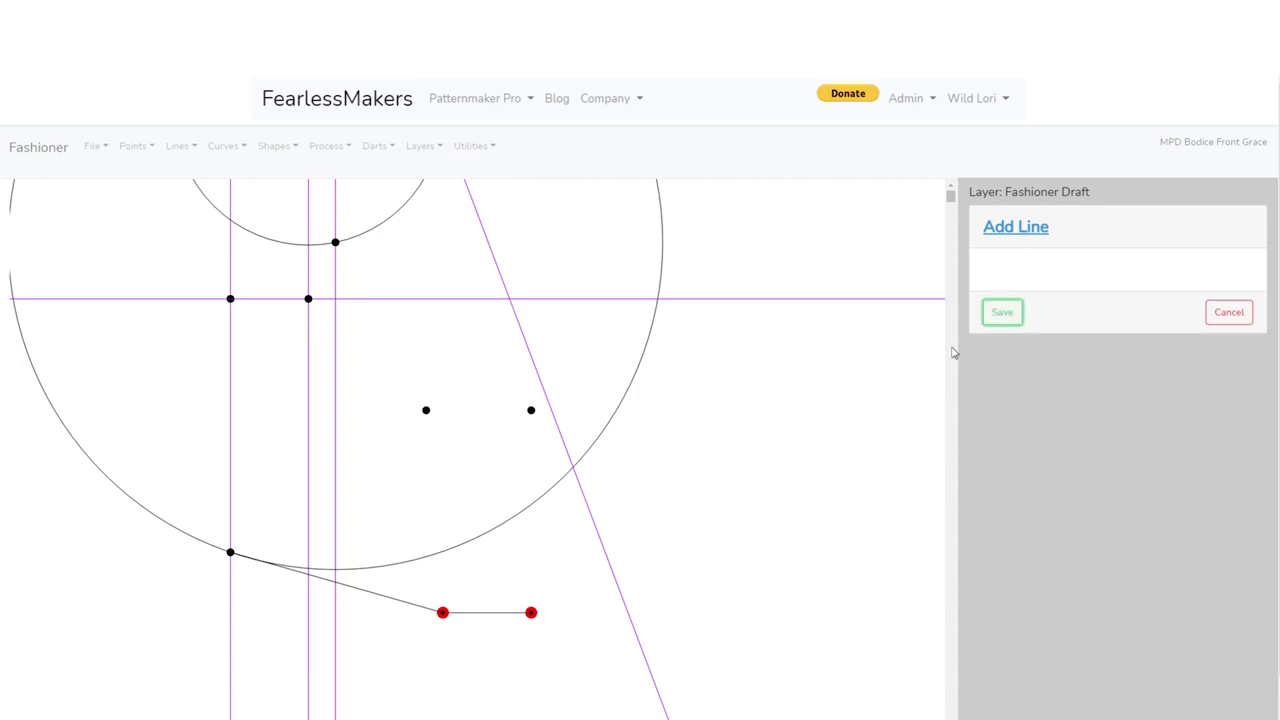
pyautogui.click(1002, 311)
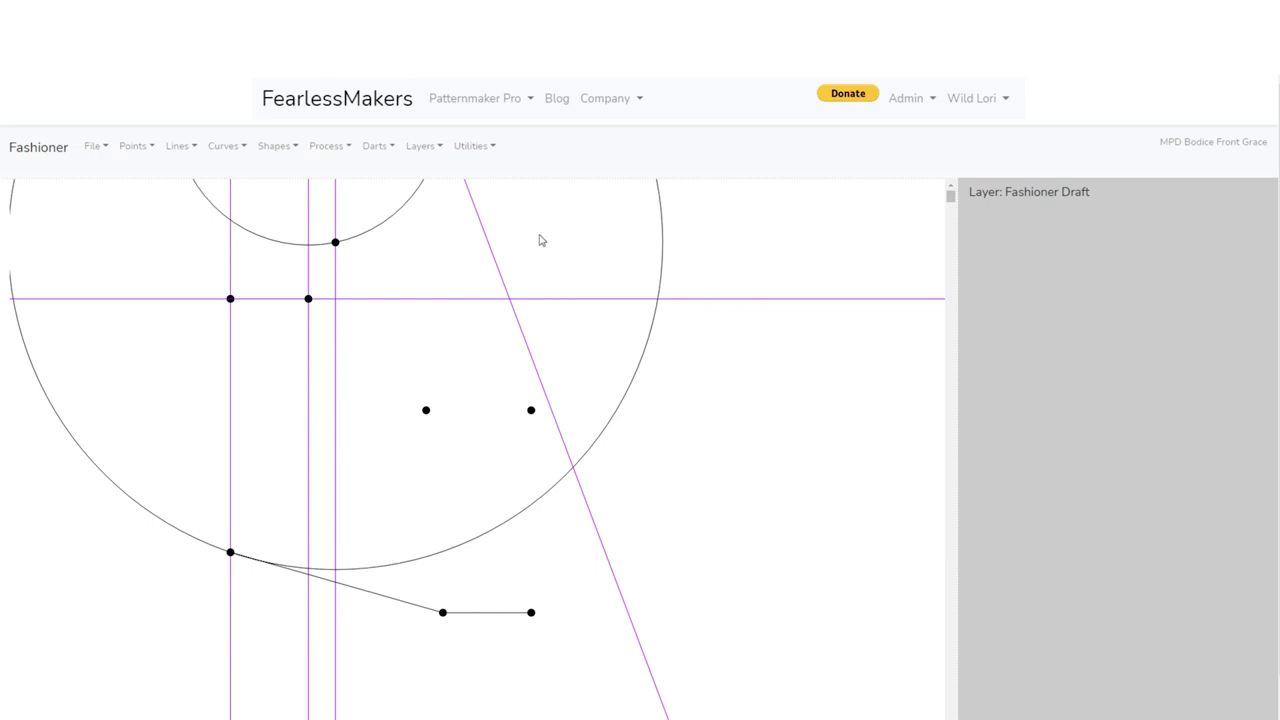
# Measure the combined length of the waist lines B–G and G–9
pyautogui.click(466, 146)
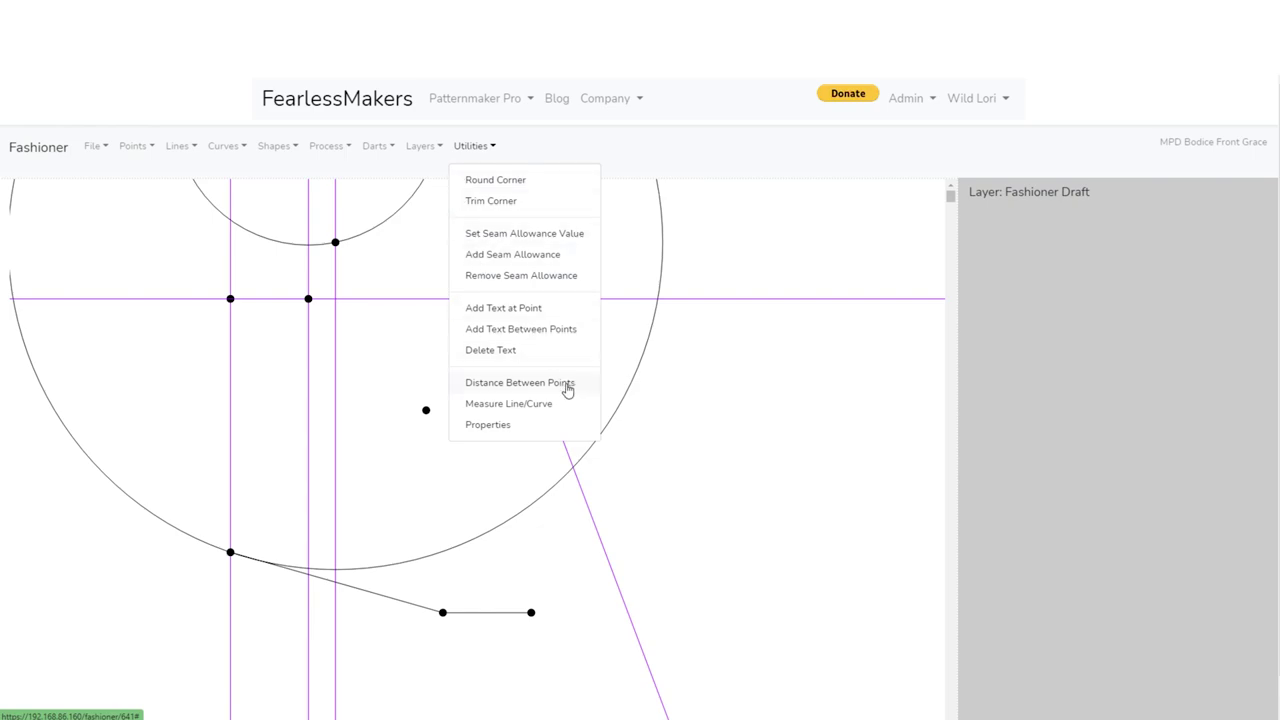
pyautogui.click(519, 385)
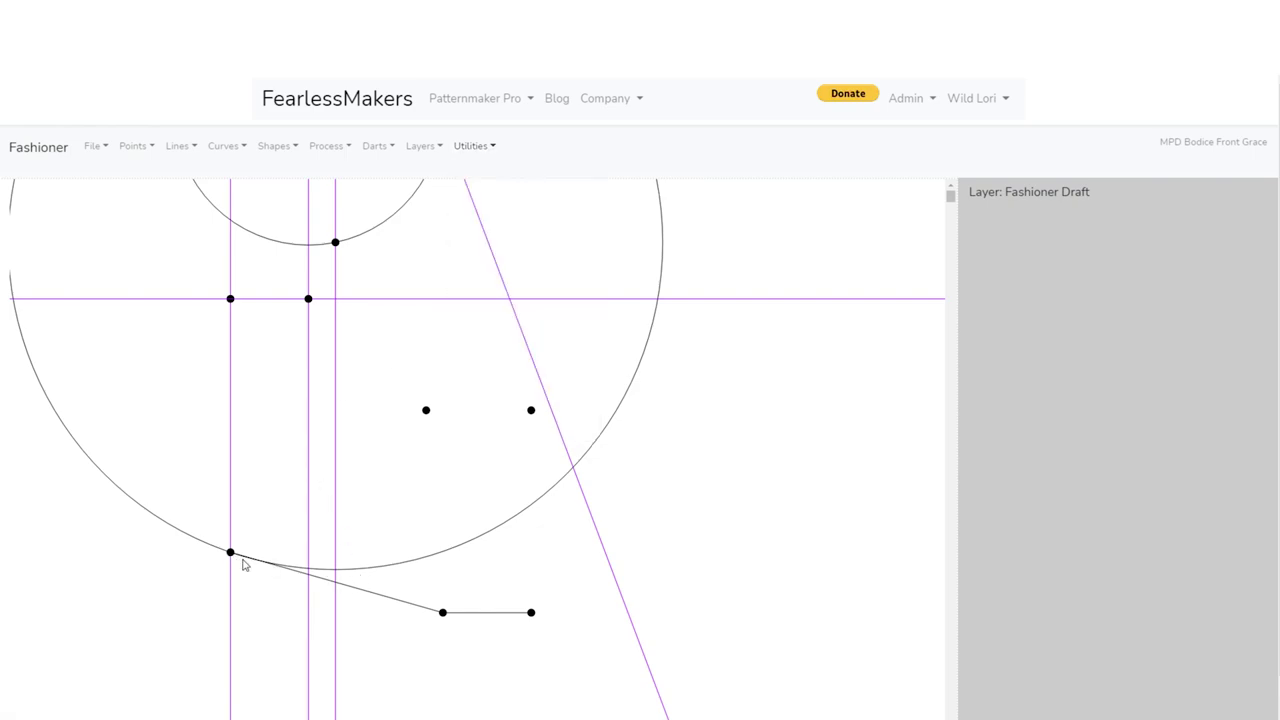
pyautogui.click(466, 148)
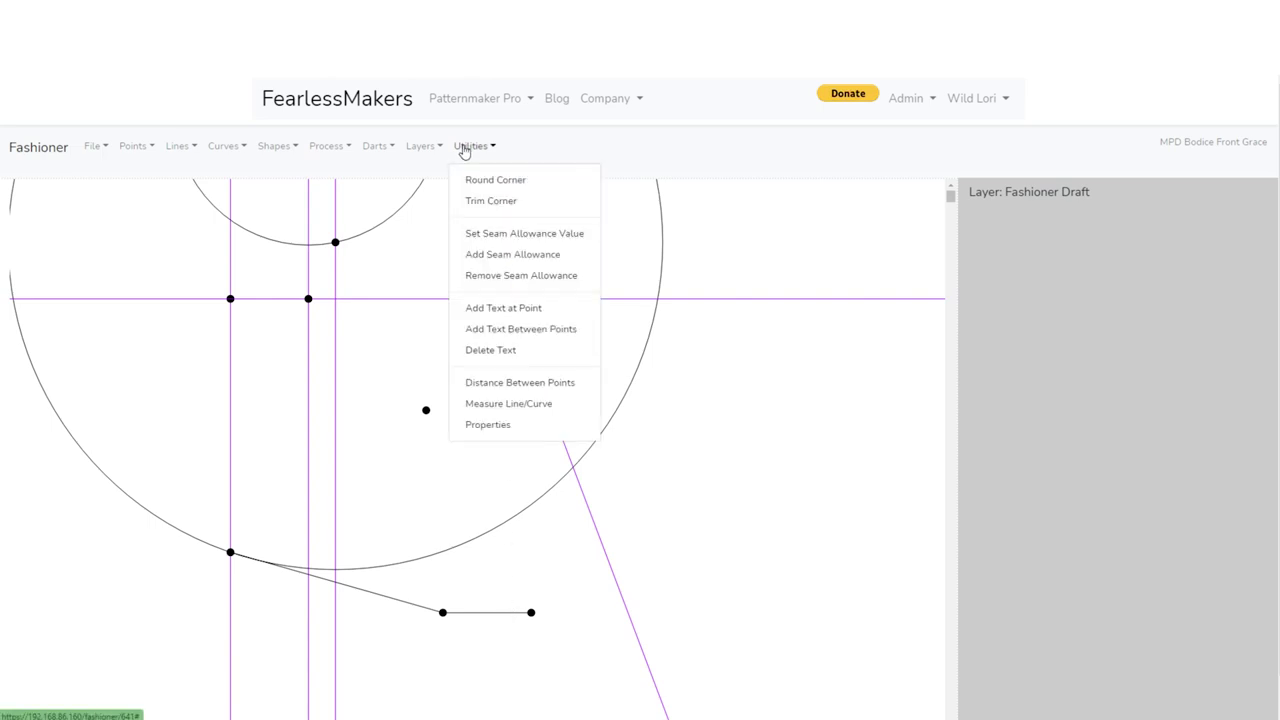
pyautogui.click(549, 404)
pyautogui.click(465, 614)
pyautogui.click(465, 618)
pyautogui.click(428, 607)
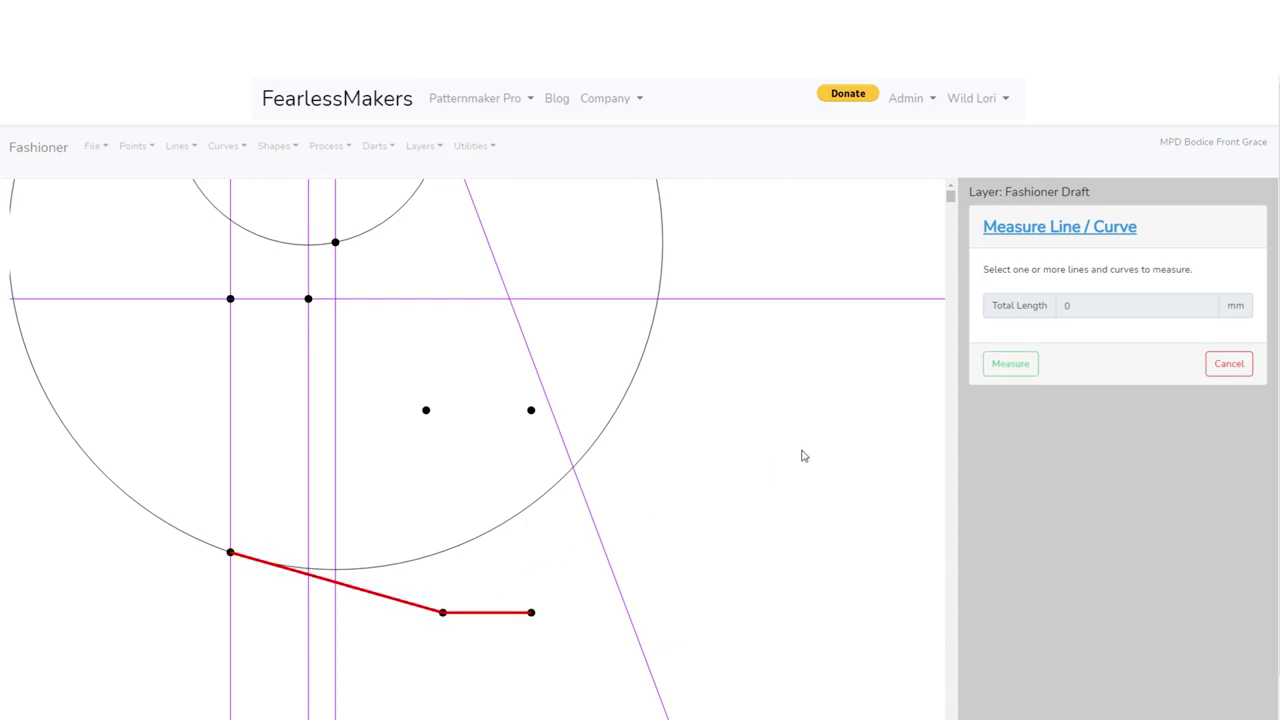
pyautogui.click(1010, 366)
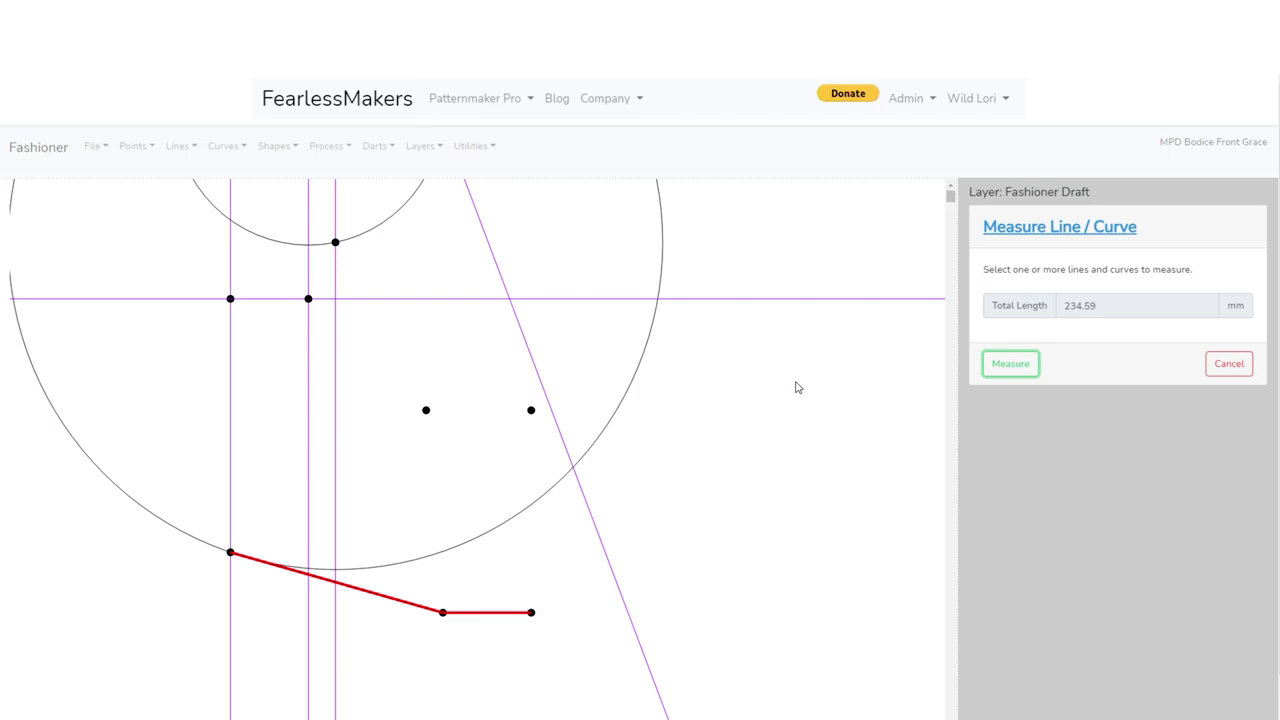
pyautogui.press('Escape')
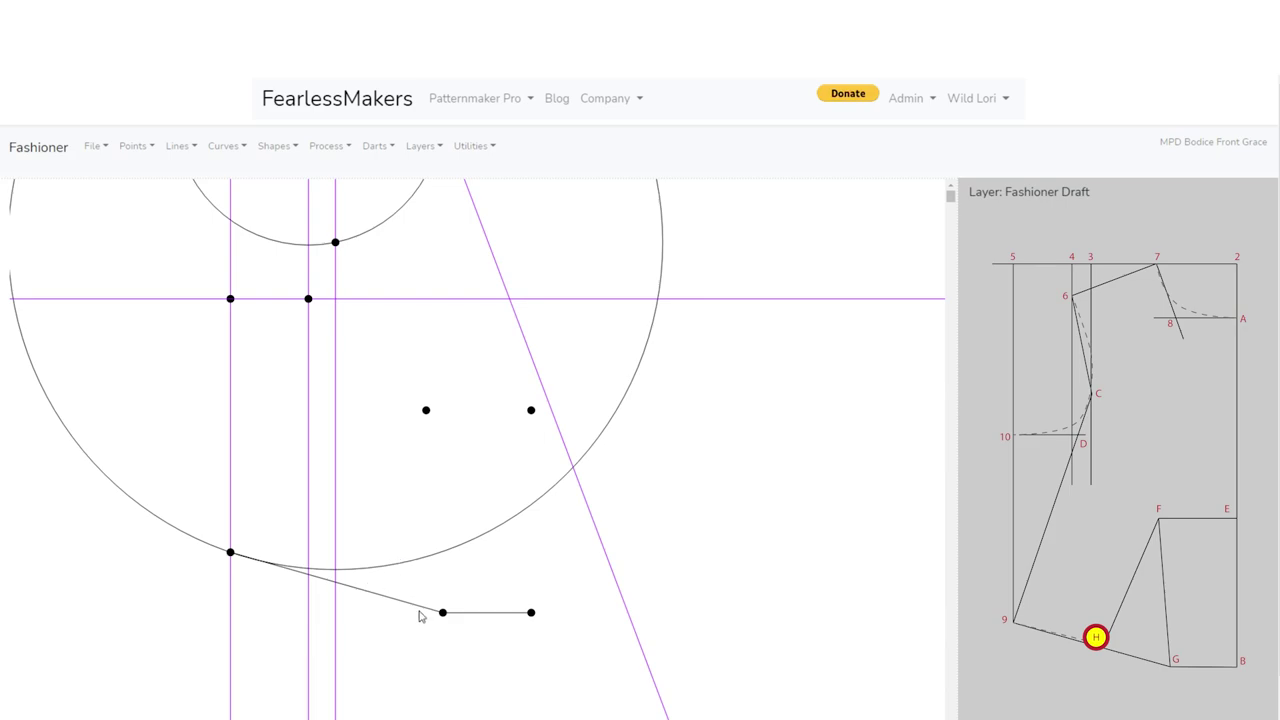
# Add a circle with a 72.39 mm radius centred on point G
pyautogui.click(274, 148)
pyautogui.click(290, 180)
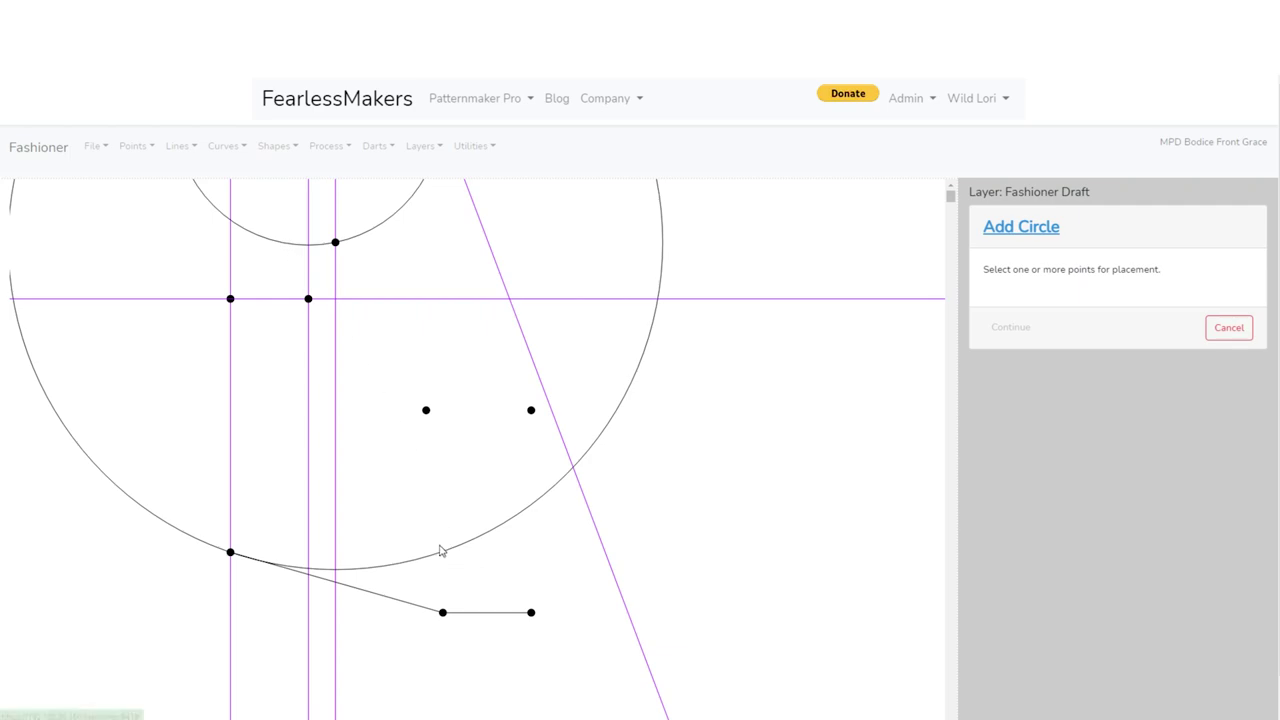
pyautogui.click(443, 613)
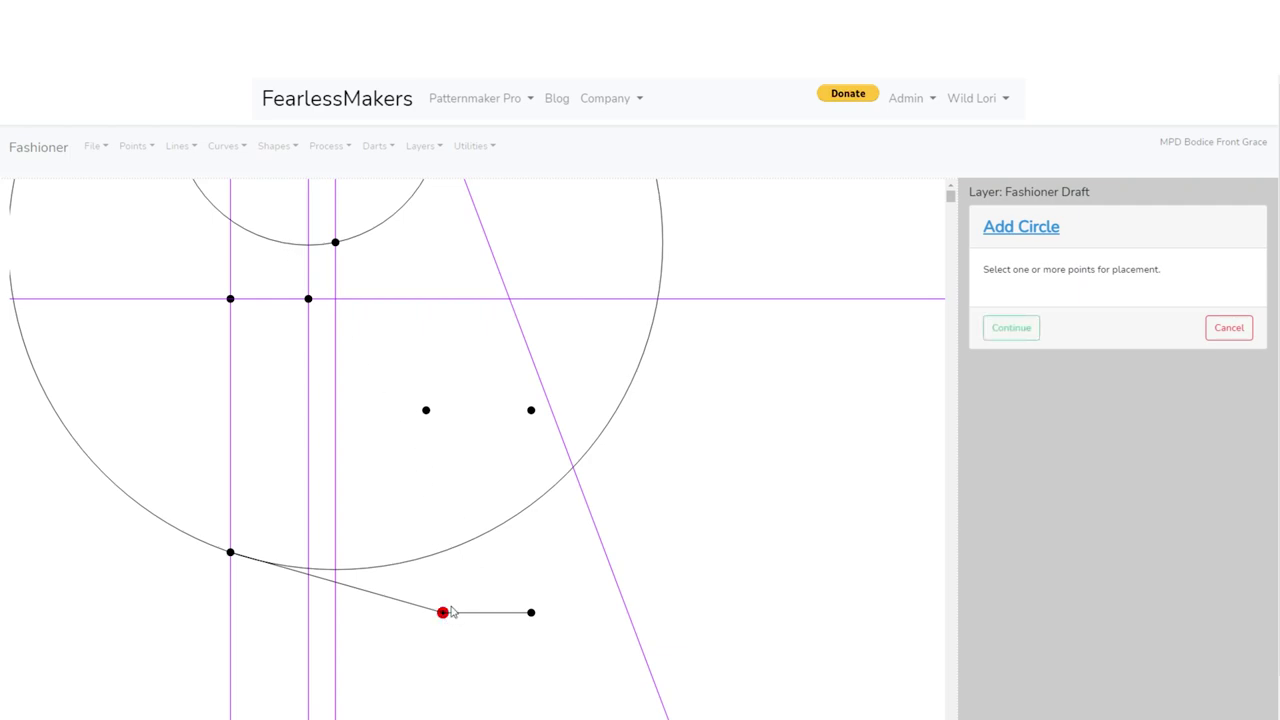
pyautogui.click(1010, 328)
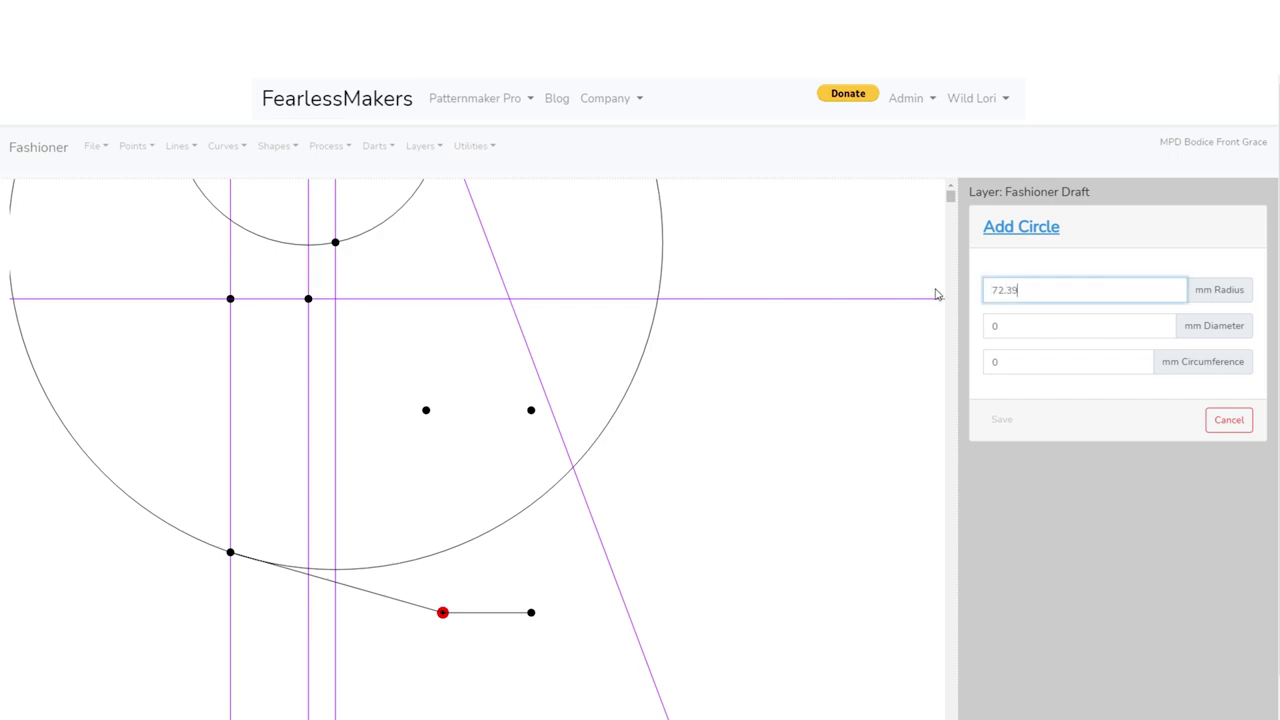
pyautogui.press('Tab')
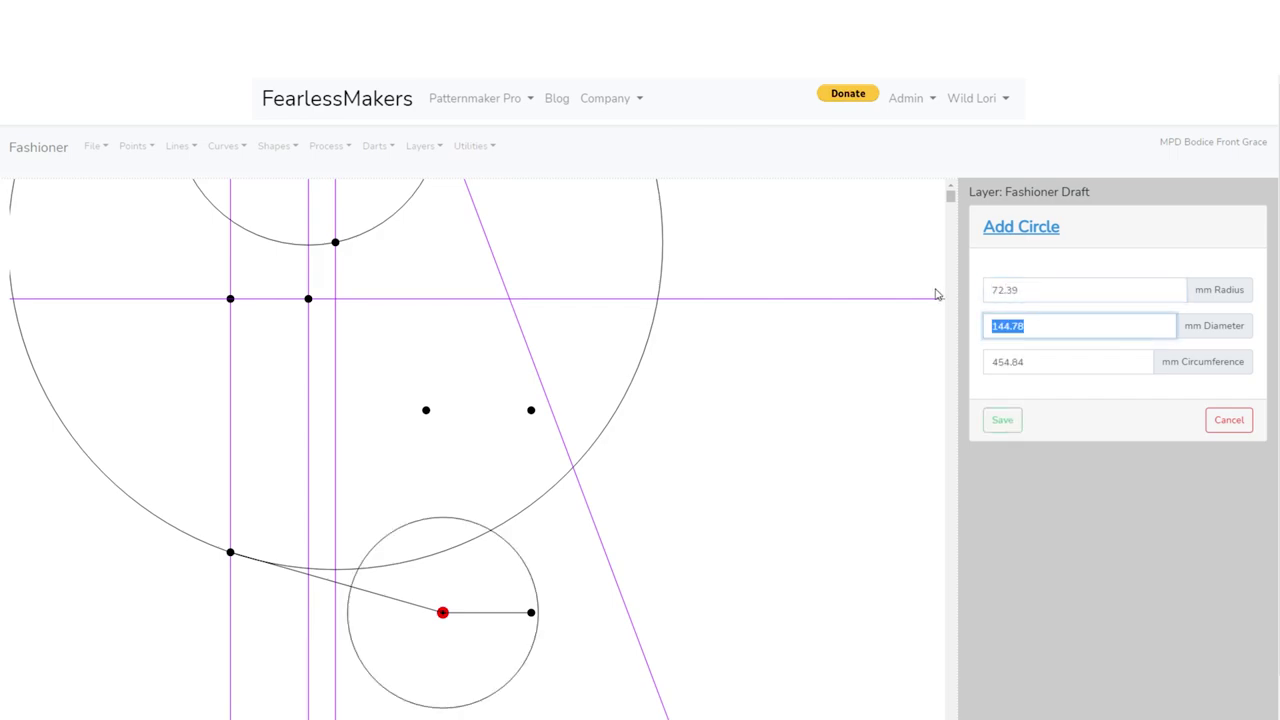
pyautogui.click(1013, 421)
# Add point H at the intersection of the circle around G and the line G–9
pyautogui.click(134, 146)
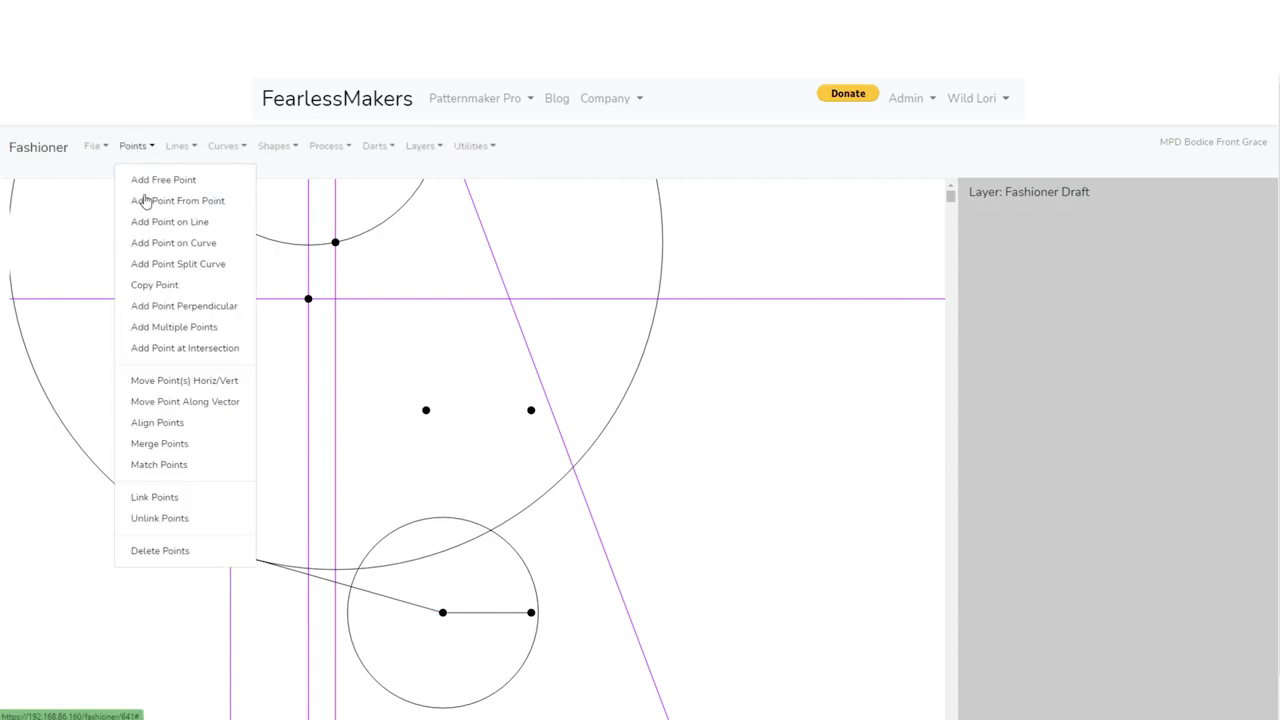
pyautogui.click(170, 348)
pyautogui.click(356, 594)
pyautogui.click(358, 595)
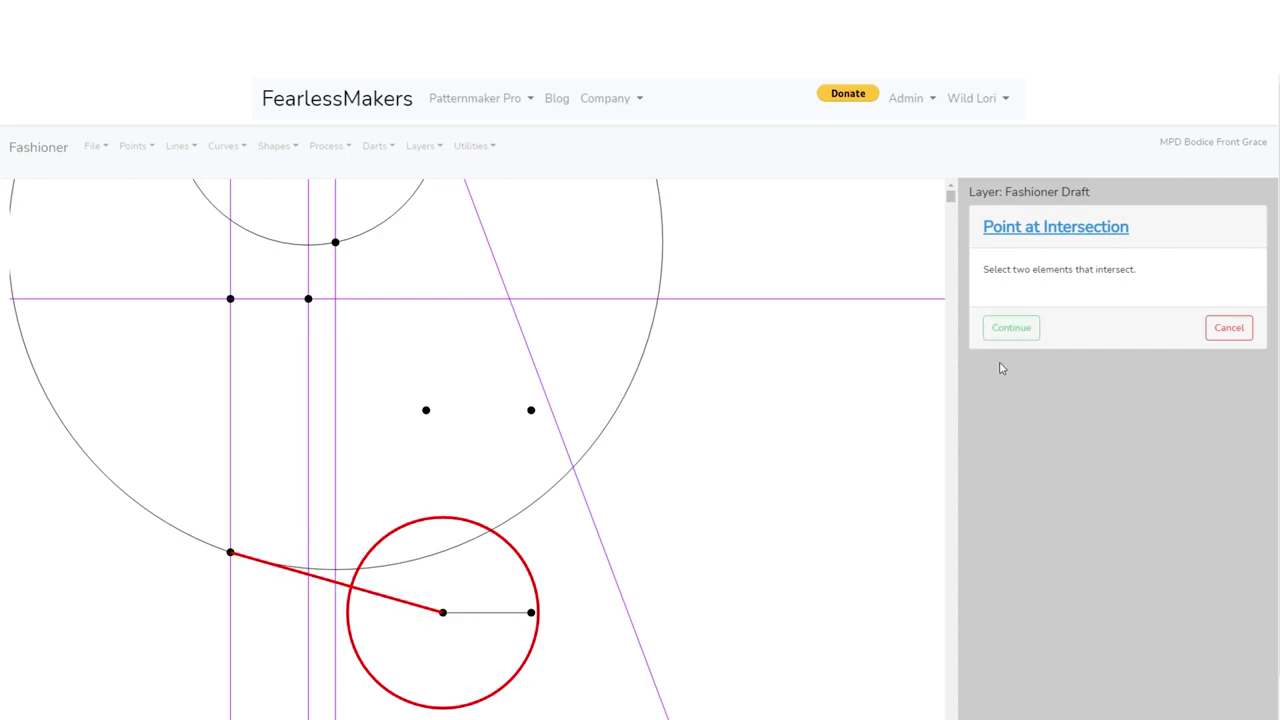
pyautogui.click(1009, 318)
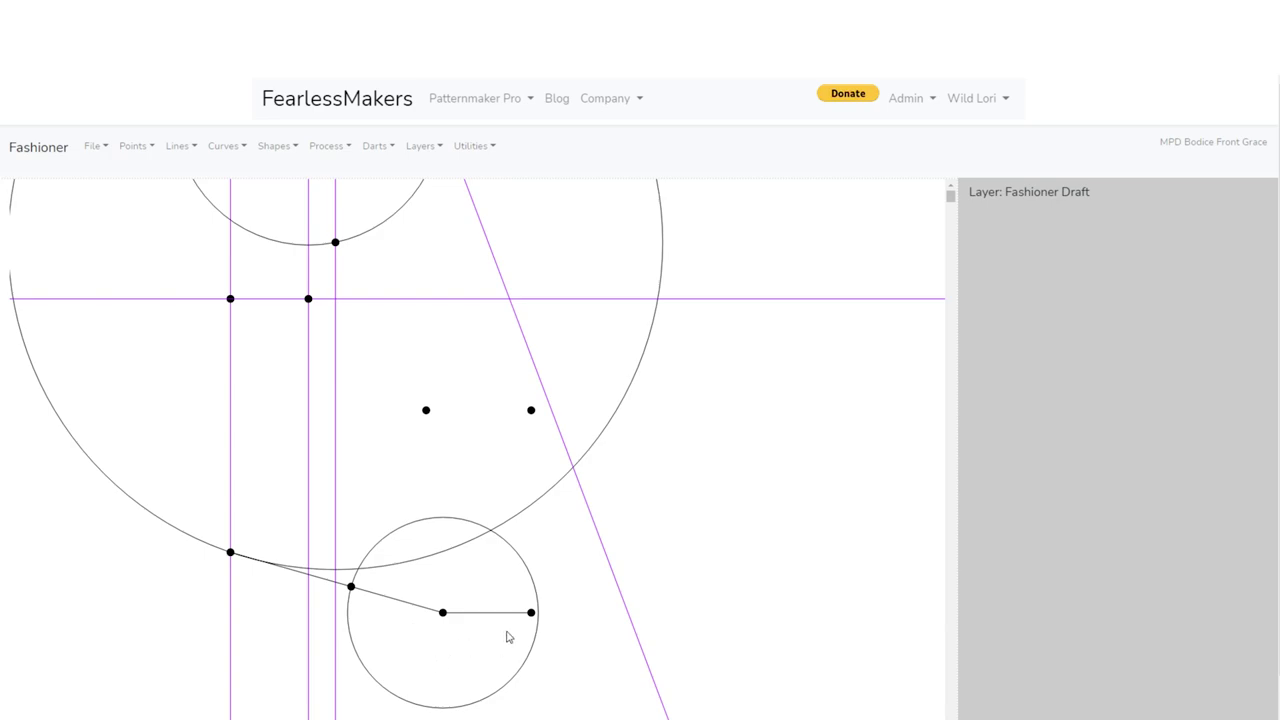
# Measure the distances between points B and G and between points H and 9
pyautogui.click(452, 148)
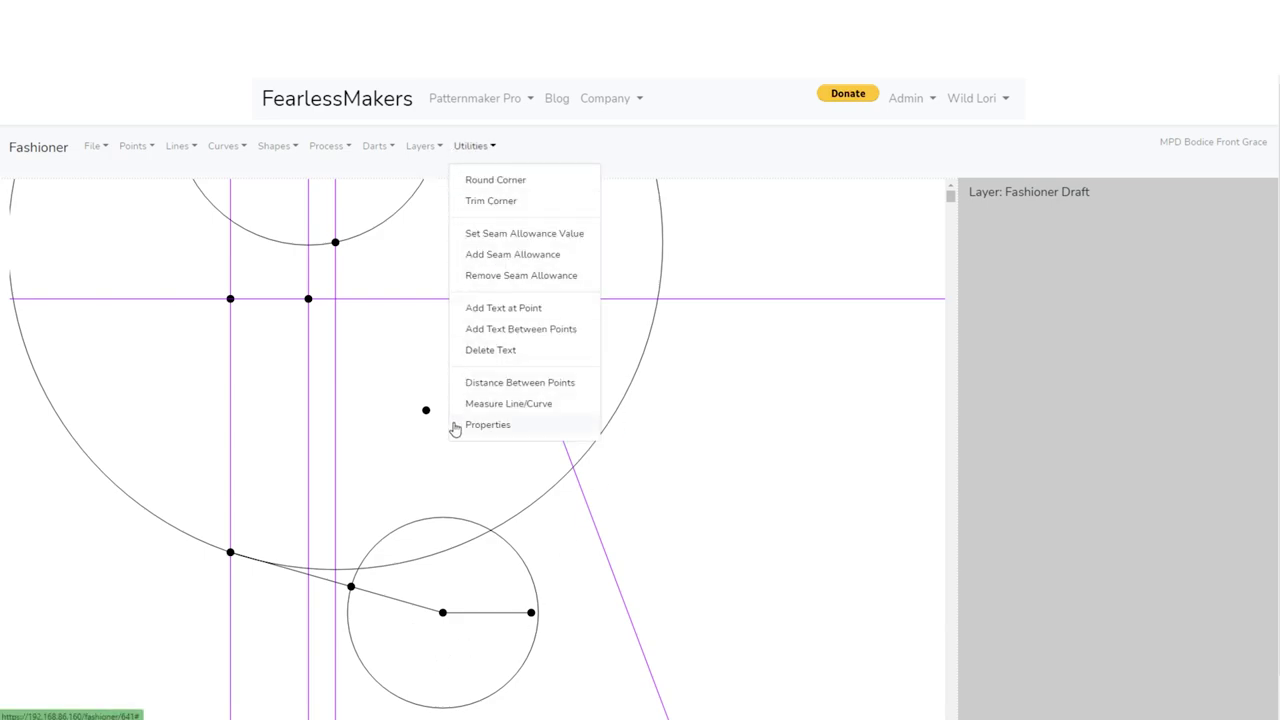
pyautogui.click(465, 385)
pyautogui.click(531, 612)
pyautogui.click(445, 614)
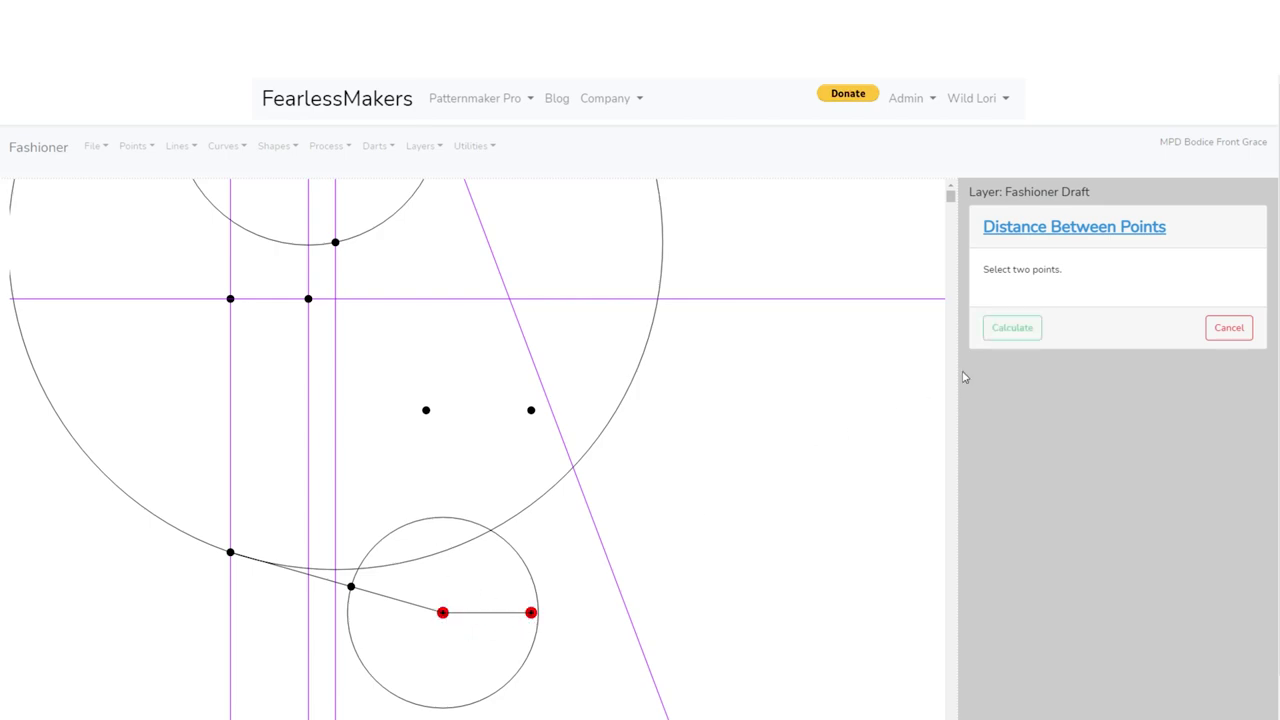
pyautogui.click(1005, 338)
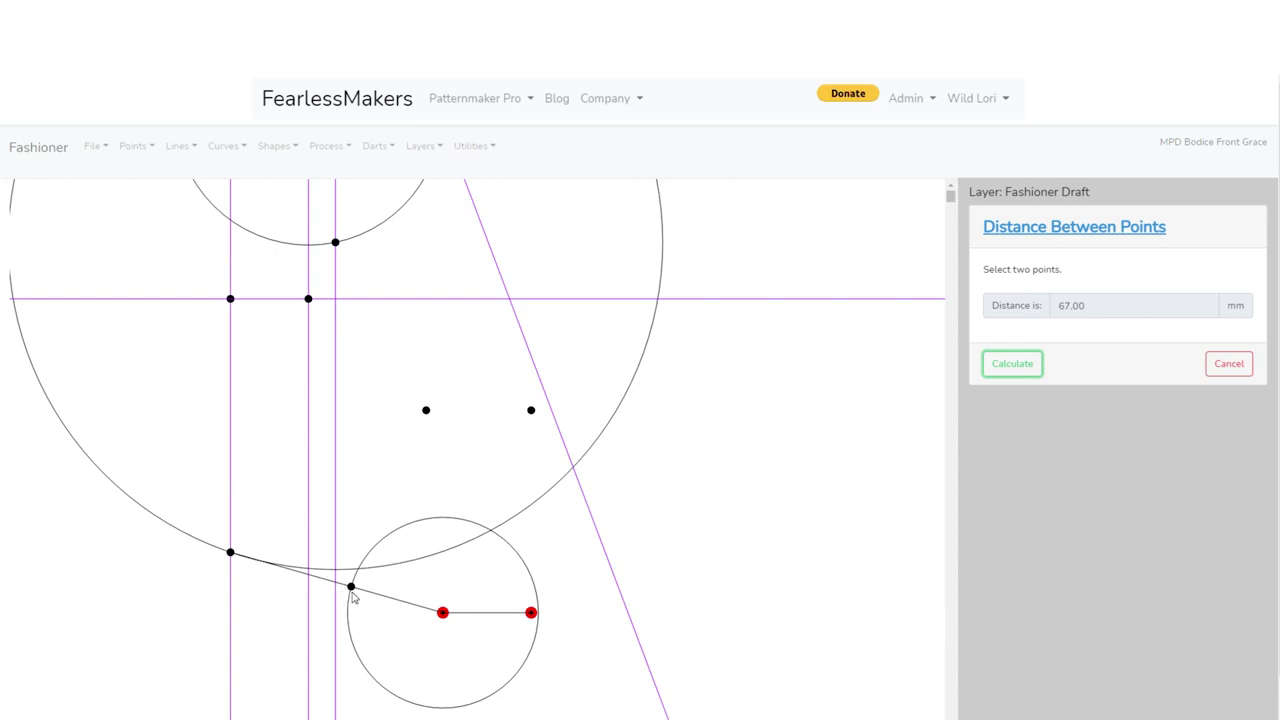
pyautogui.click(350, 586)
pyautogui.click(230, 553)
pyautogui.click(990, 368)
pyautogui.click(1238, 366)
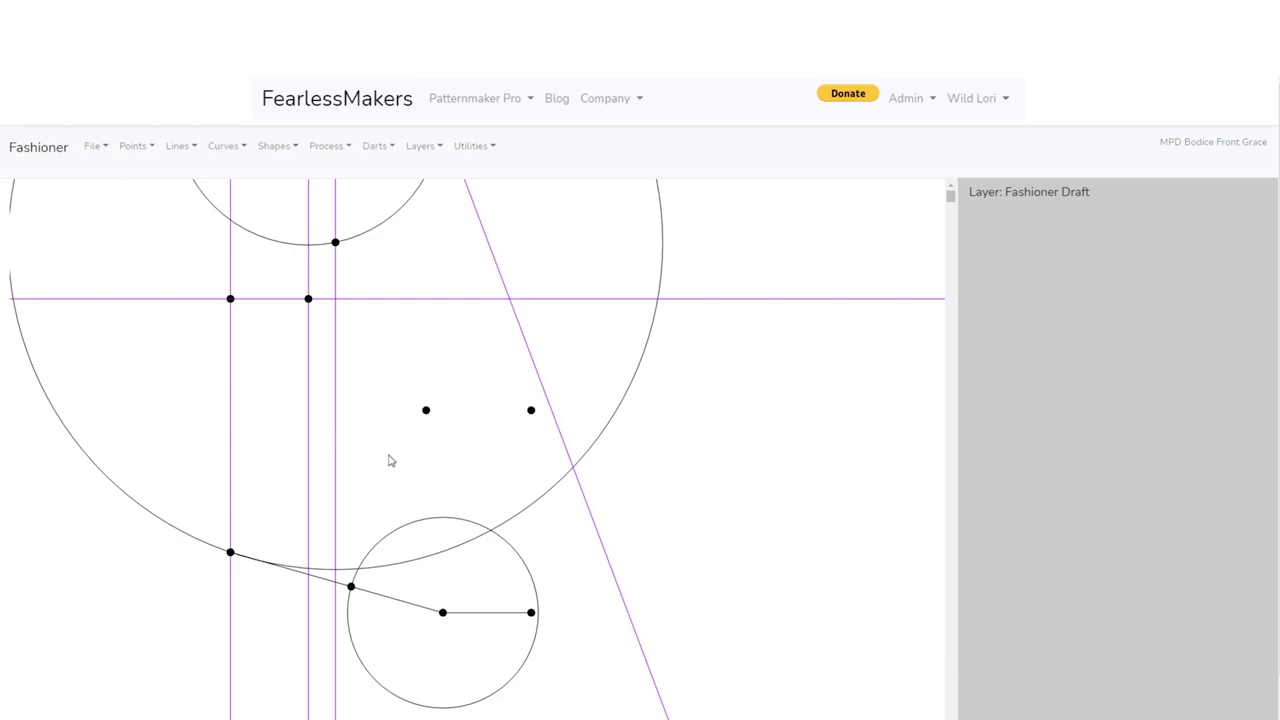
# Start registering a dart with F as its pivot, H as the leg that stays and G as the other leg
pyautogui.click(374, 147)
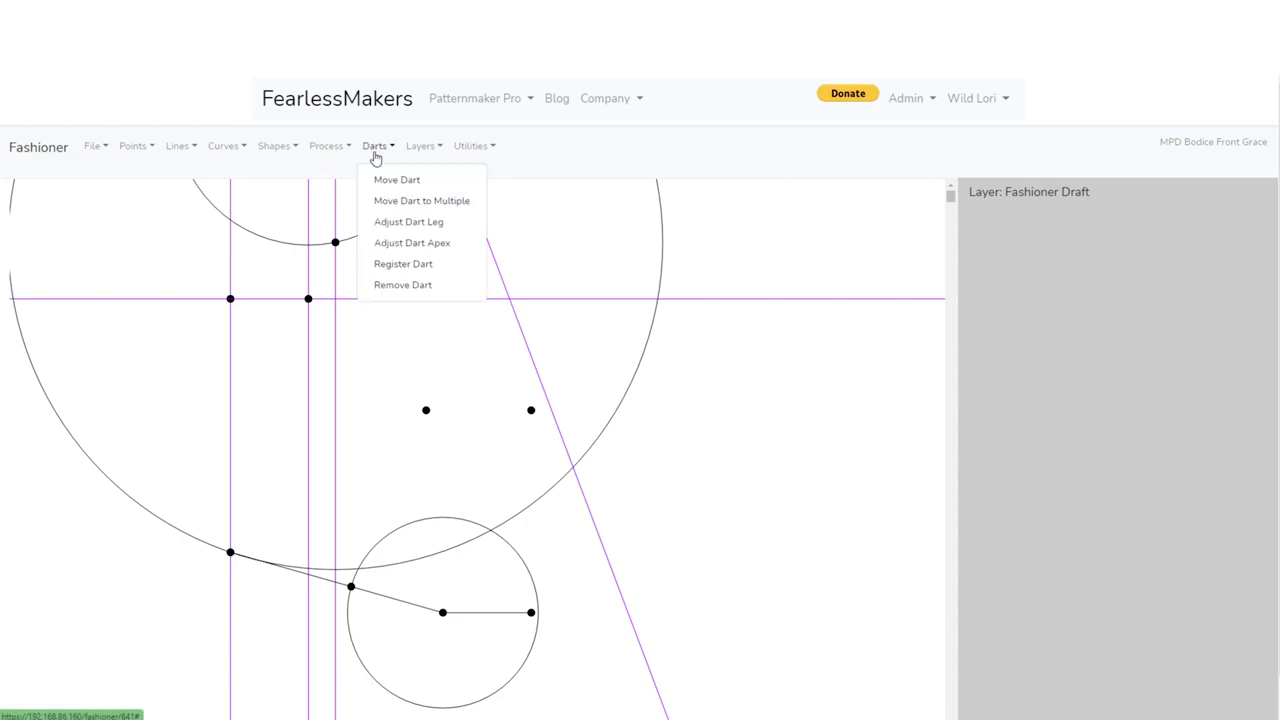
pyautogui.click(396, 265)
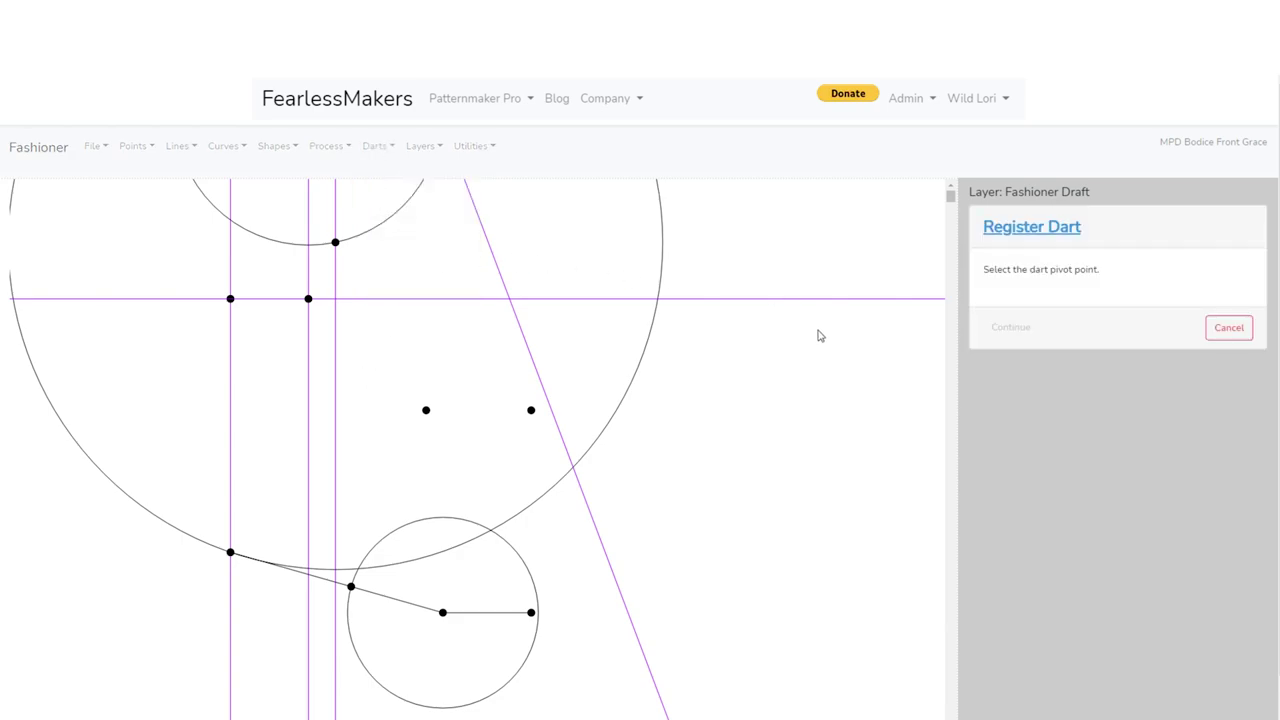
pyautogui.click(426, 411)
pyautogui.click(426, 410)
pyautogui.click(1011, 327)
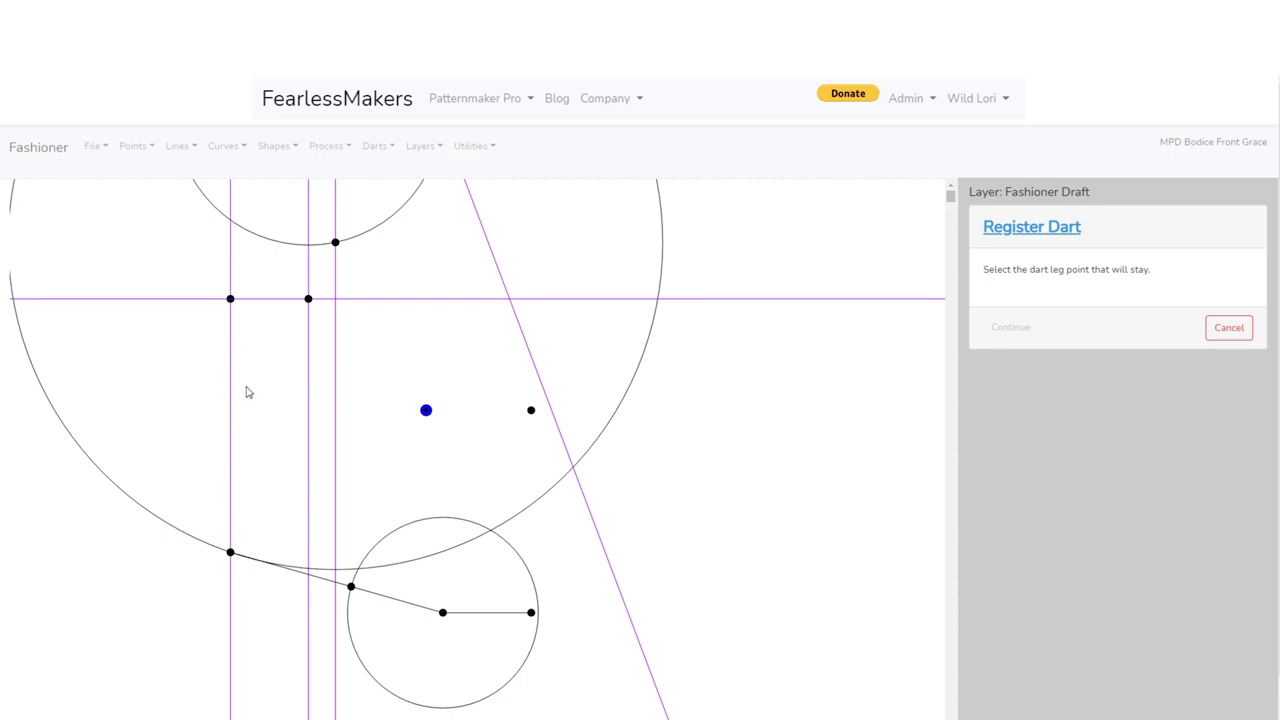
pyautogui.click(351, 588)
pyautogui.click(1008, 330)
pyautogui.click(443, 612)
pyautogui.click(1006, 333)
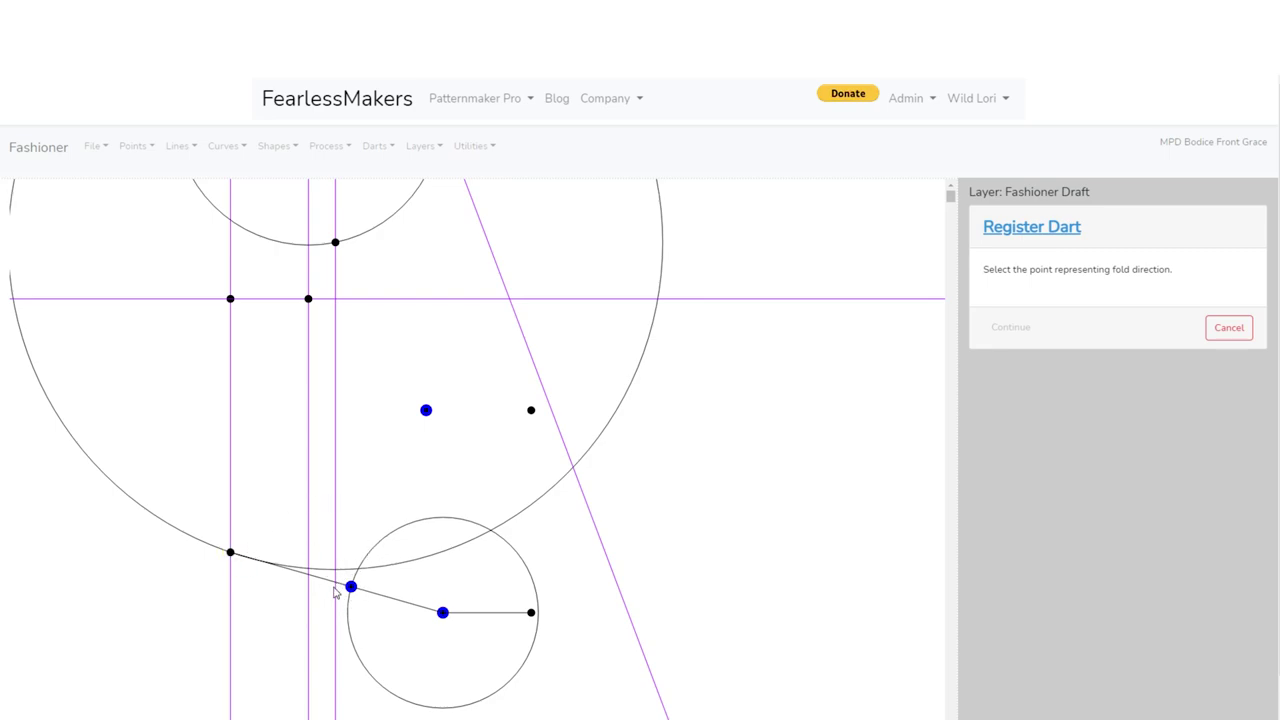
# Set point 9 as the dart's fold direction, name it as the waist dart and save it
pyautogui.click(231, 553)
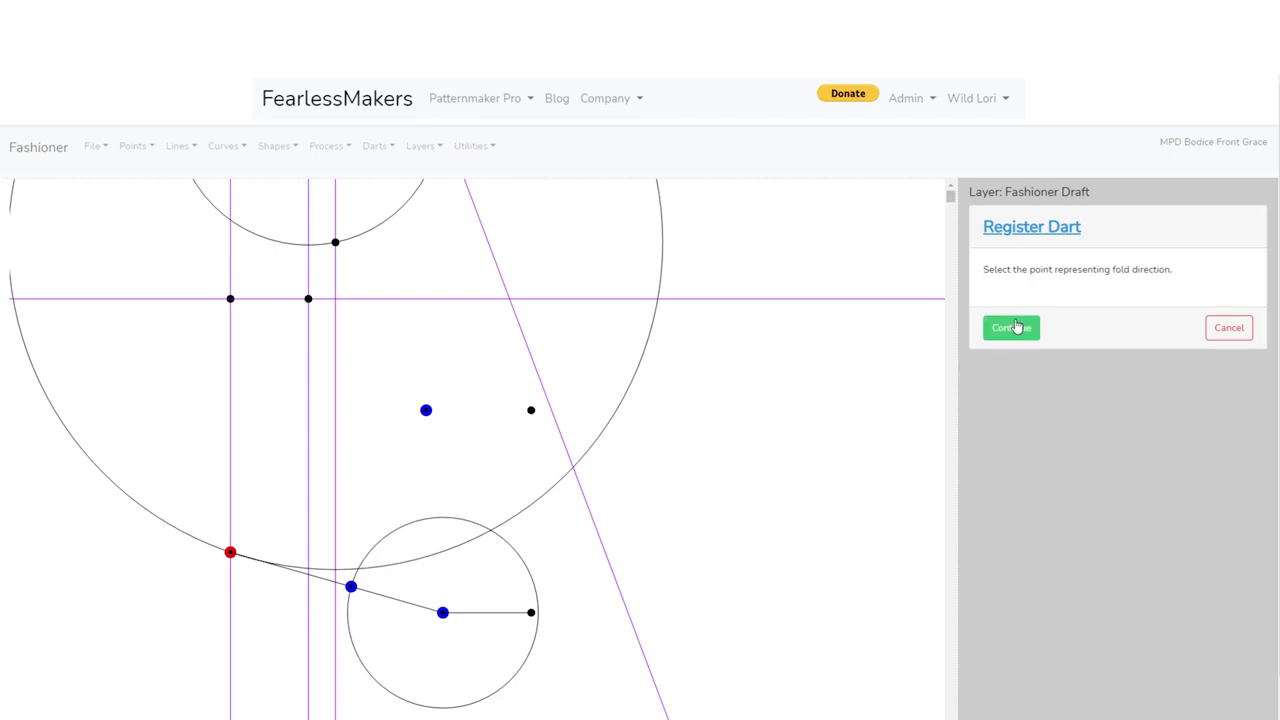
pyautogui.click(1012, 330)
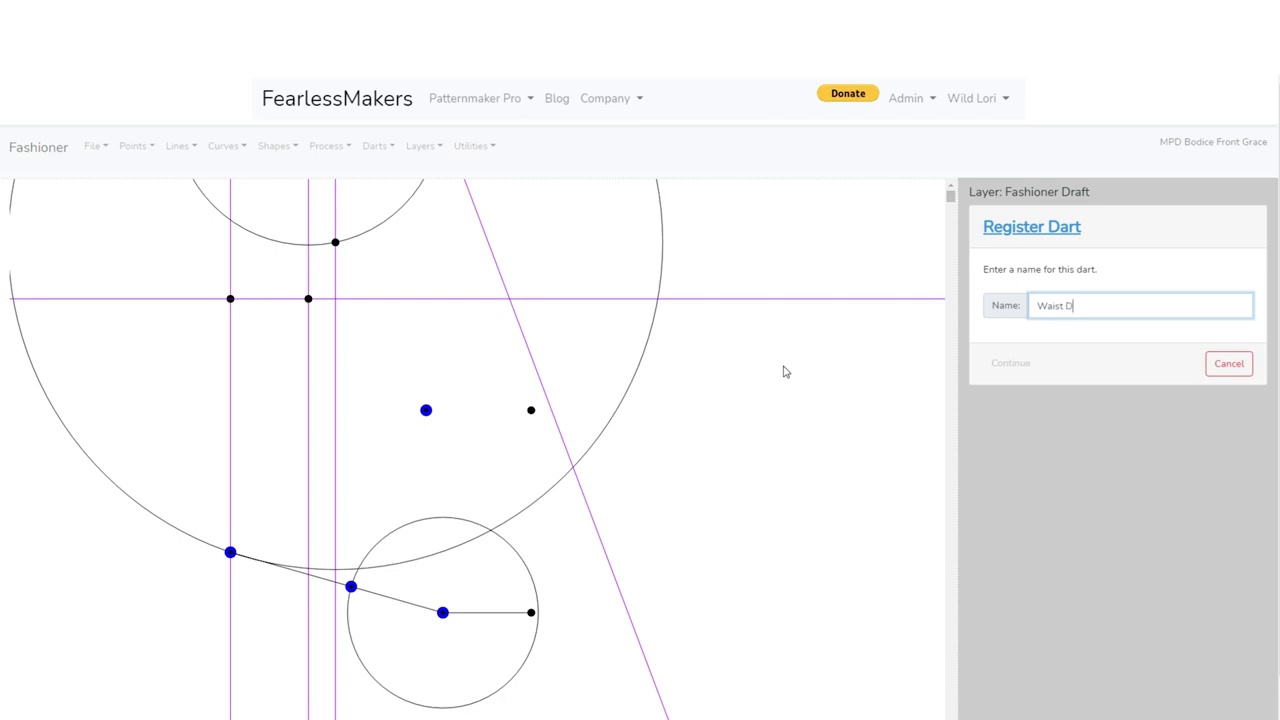
pyautogui.press('Tab')
pyautogui.click(1006, 368)
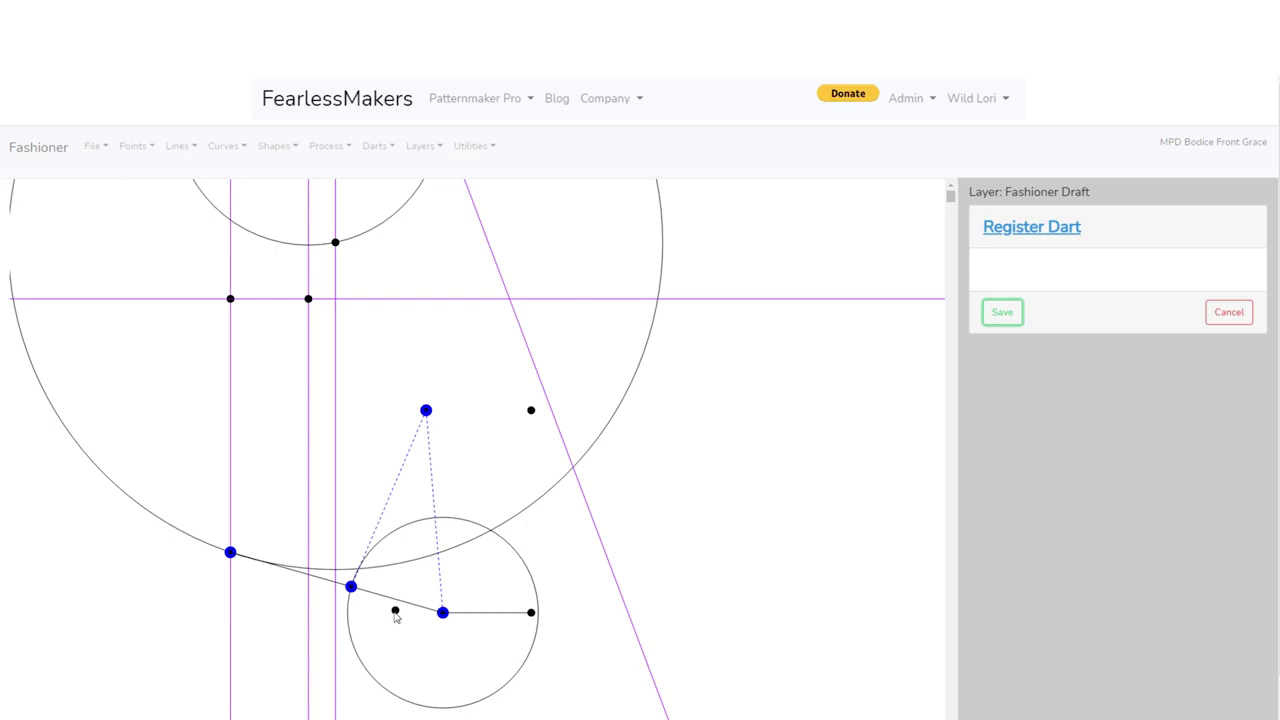
pyautogui.click(1003, 313)
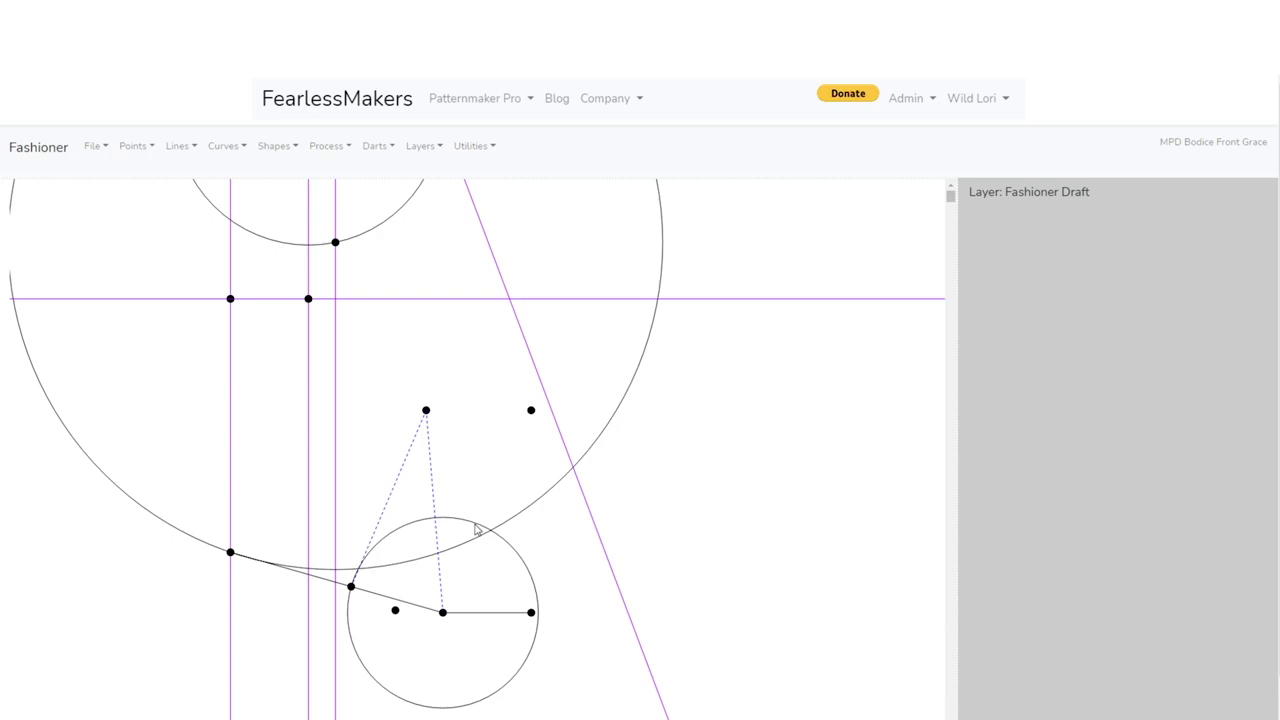
# Adjust the waist dart's legs to equal length, using the leg at point G as the correct length, and save
pyautogui.scroll(-1, 453, 529)
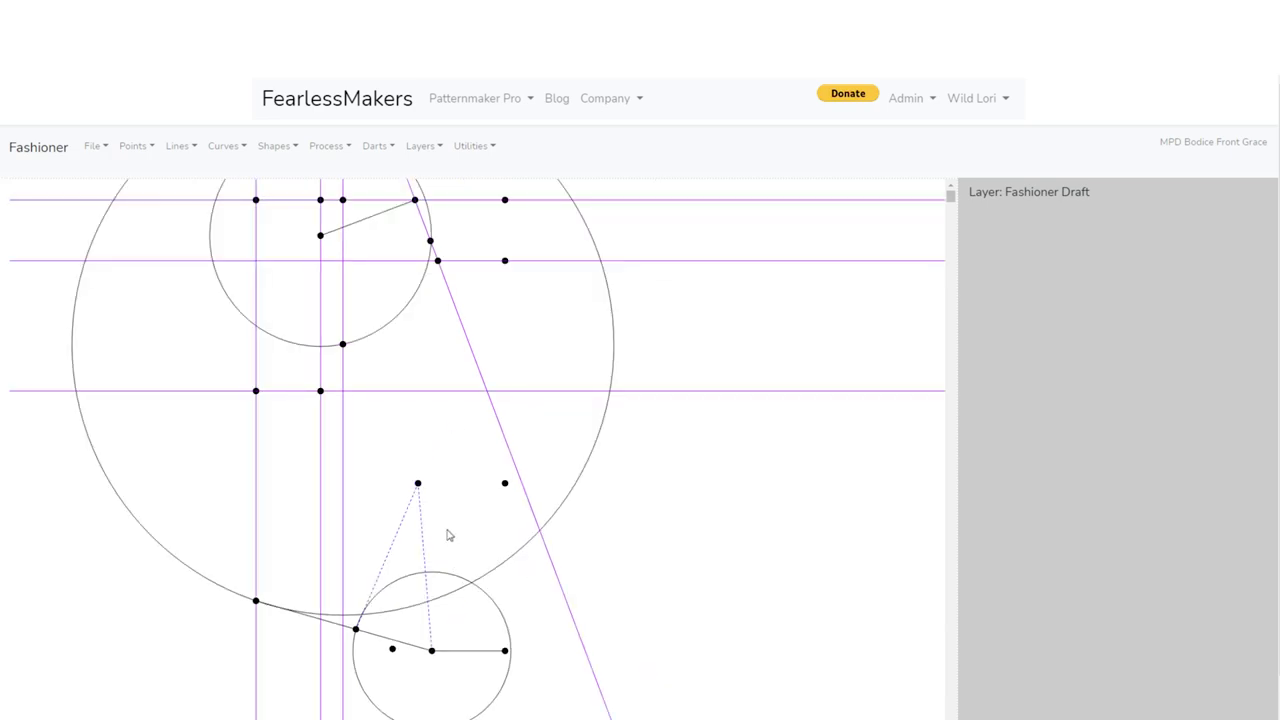
pyautogui.moveTo(449, 531); pyautogui.dragTo(469, 447)
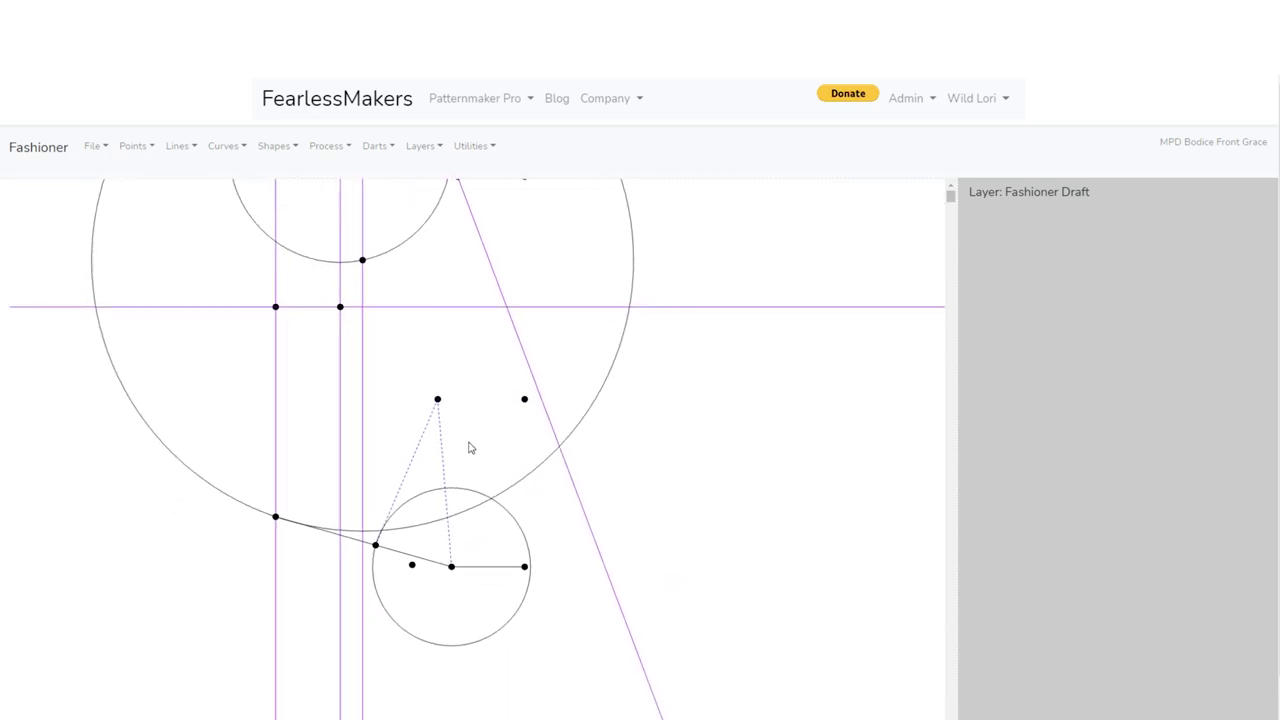
pyautogui.scroll(3, 477, 452)
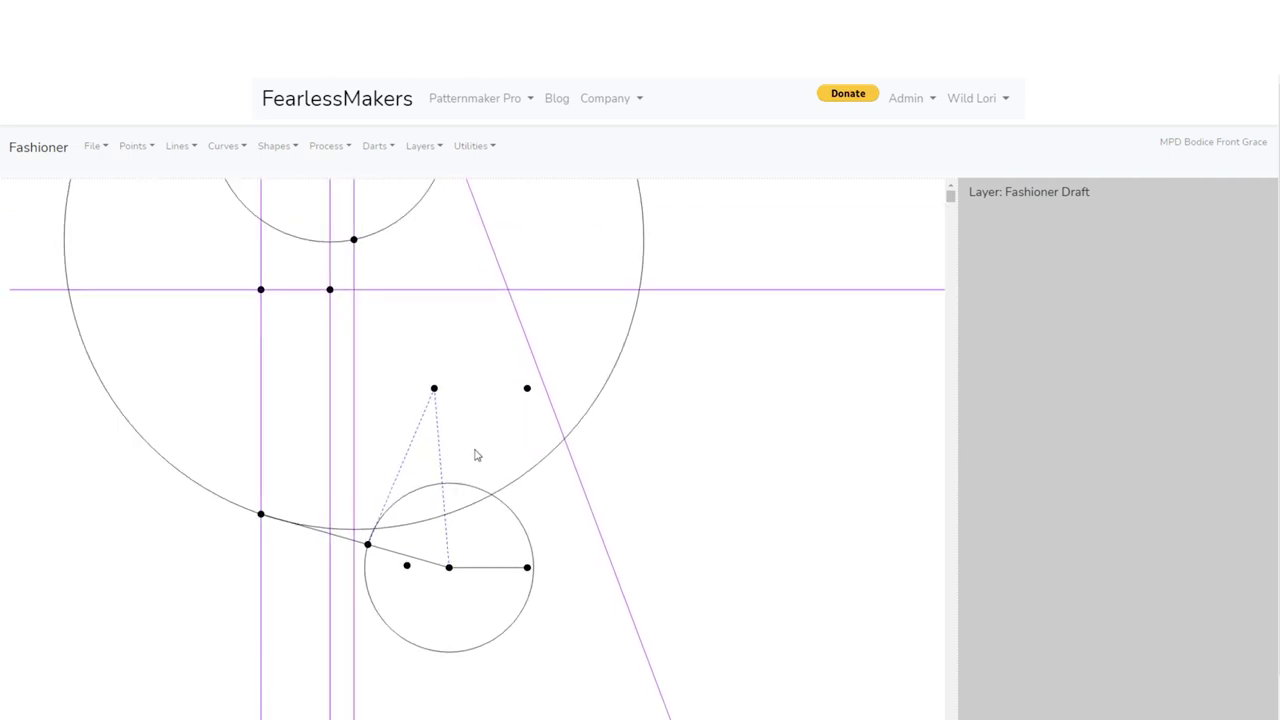
pyautogui.moveTo(480, 440); pyautogui.dragTo(517, 431)
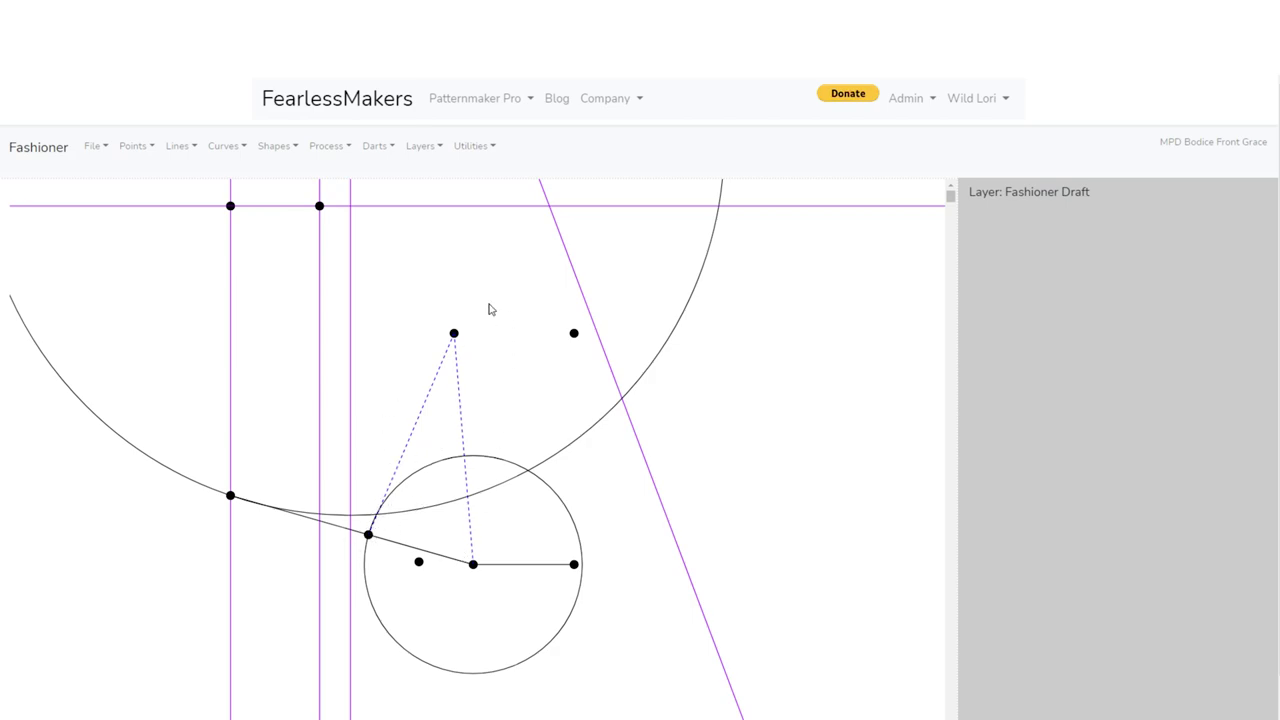
pyautogui.click(379, 148)
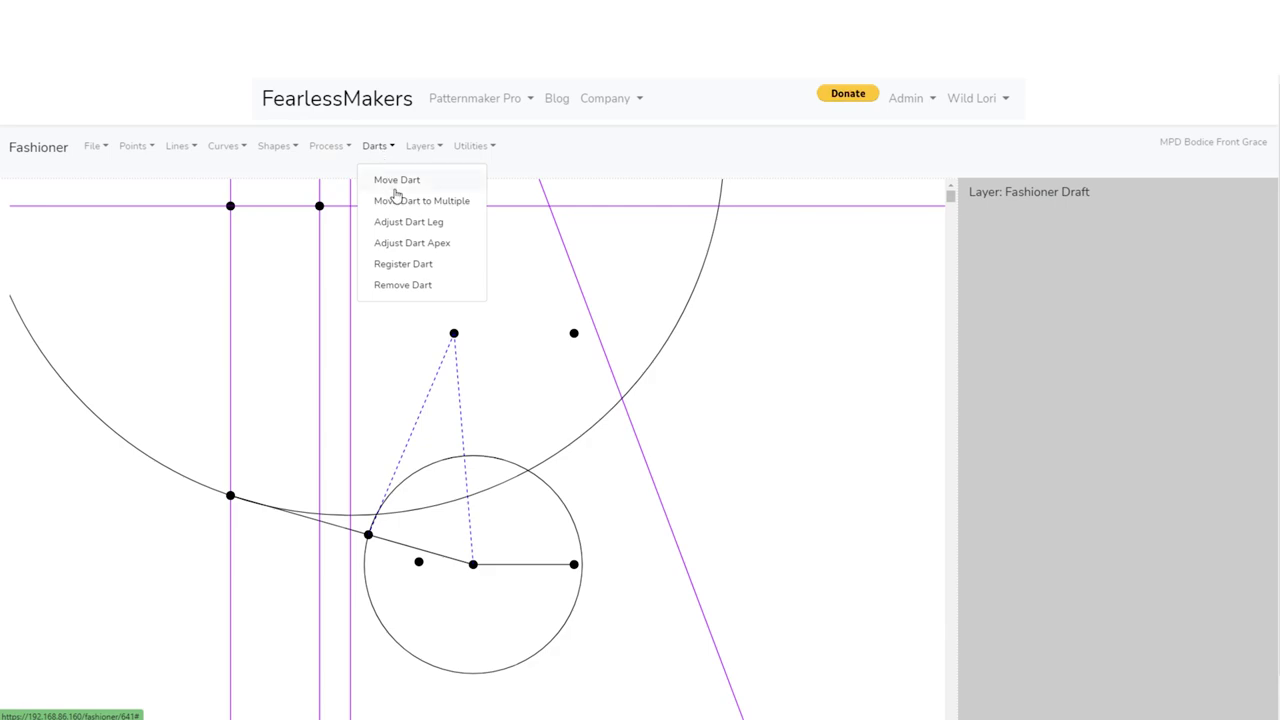
pyautogui.click(408, 222)
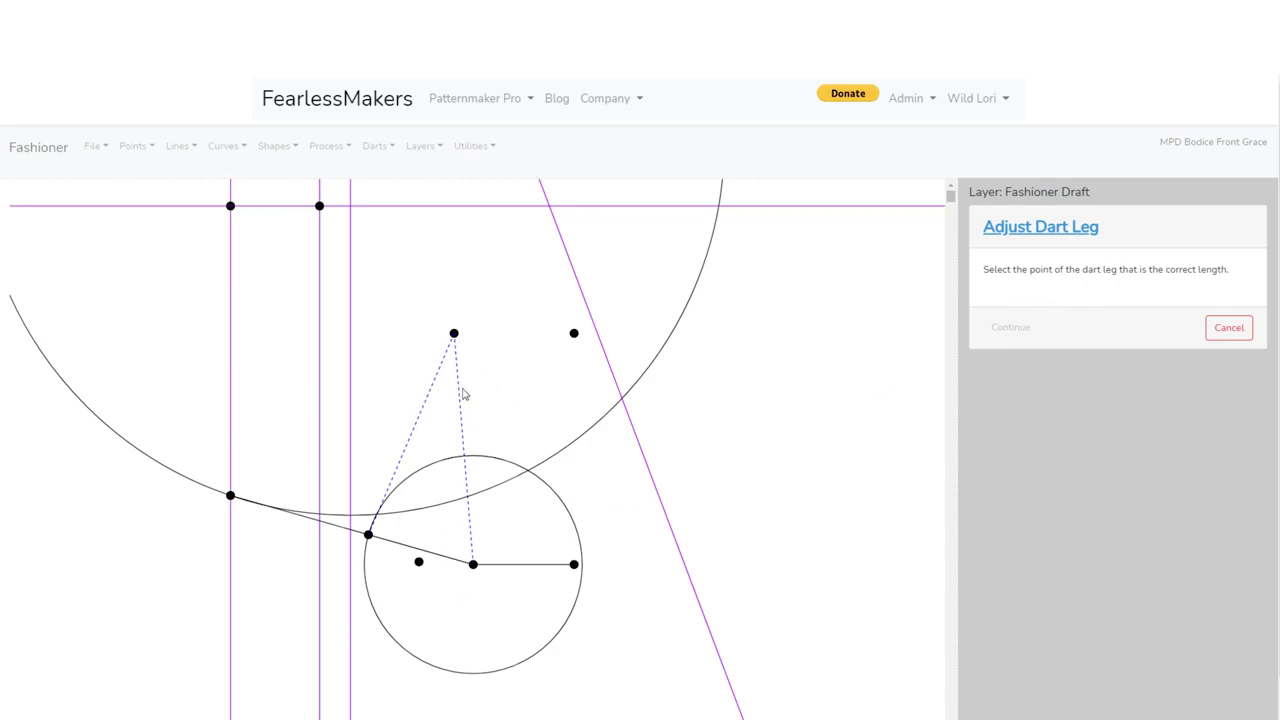
pyautogui.click(473, 565)
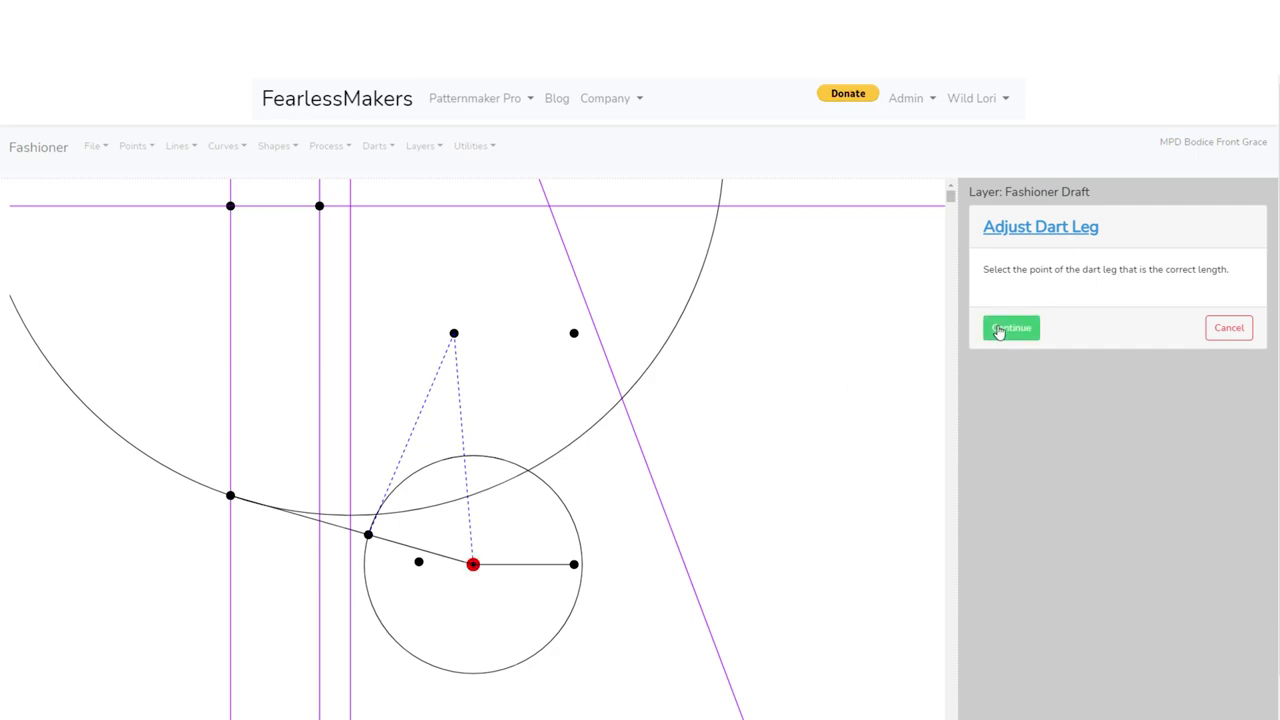
pyautogui.click(998, 330)
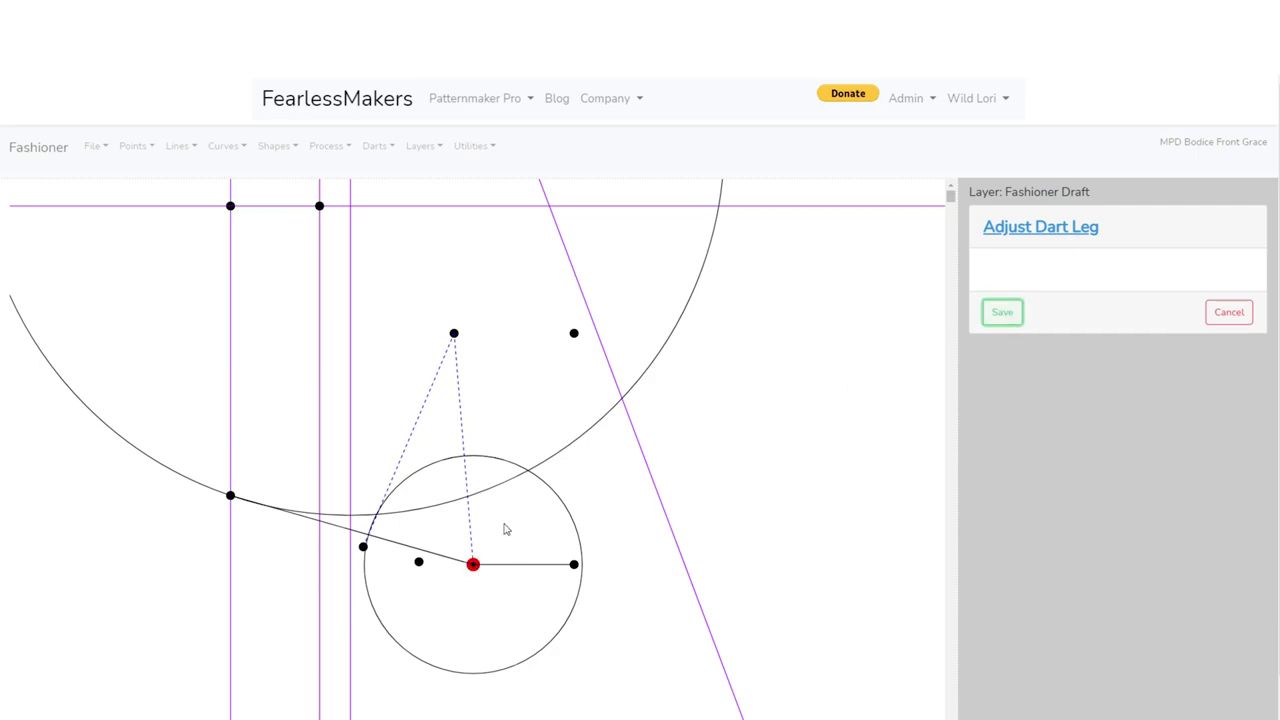
pyautogui.click(1002, 312)
# Select the three construction circles, the line G–9 and the vertical guideline through point 9 for moving to an existing layer
pyautogui.scroll(3, 371, 556)
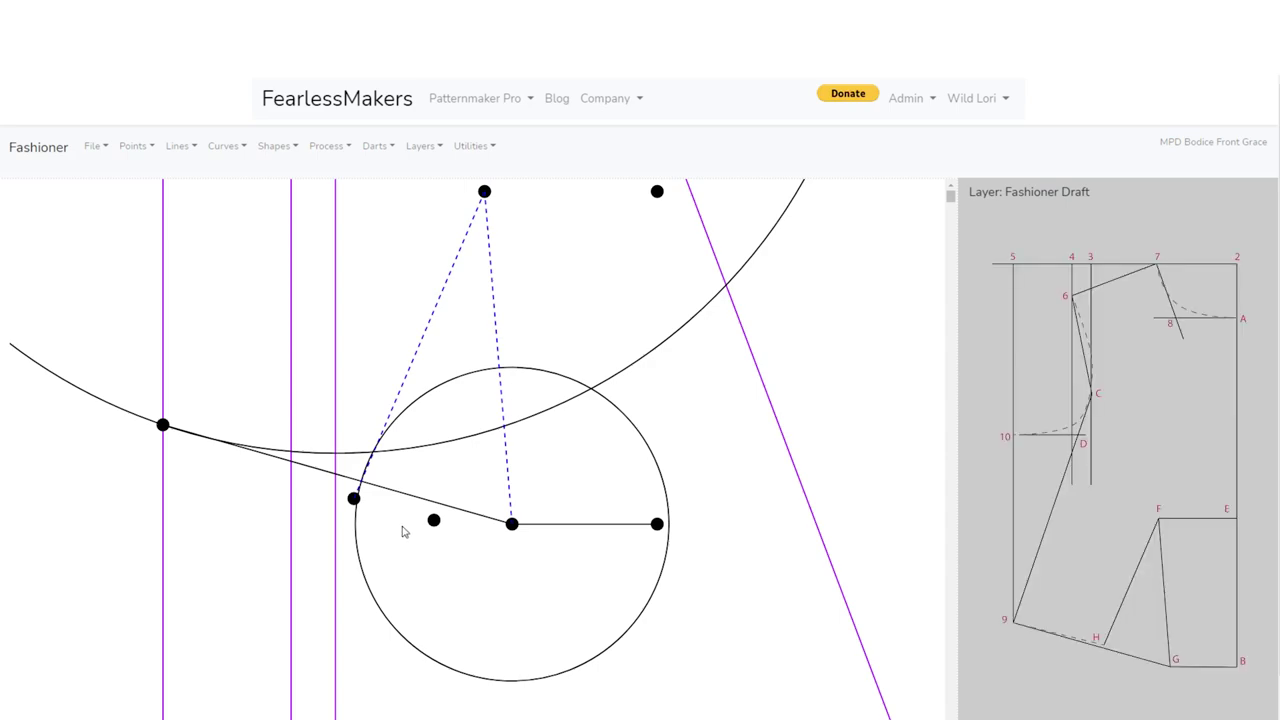
pyautogui.scroll(-3, 400, 525)
pyautogui.moveTo(419, 535); pyautogui.dragTo(423, 495)
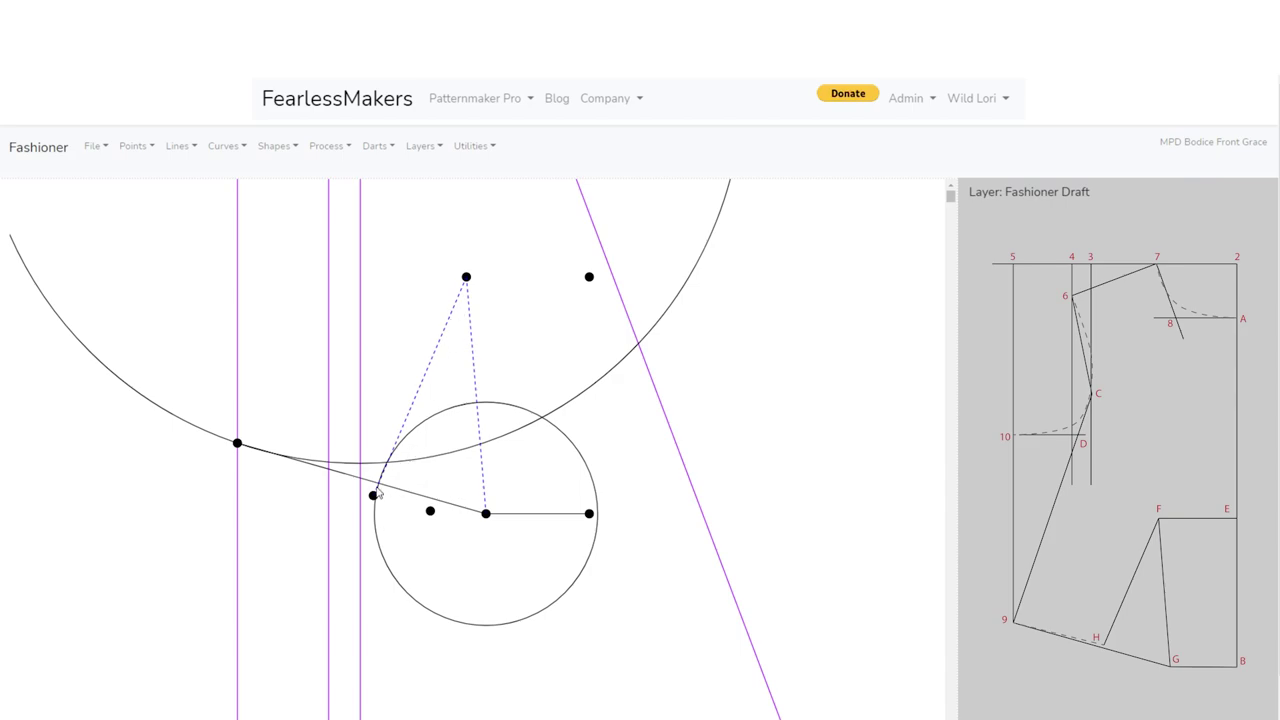
pyautogui.scroll(-3, 420, 490)
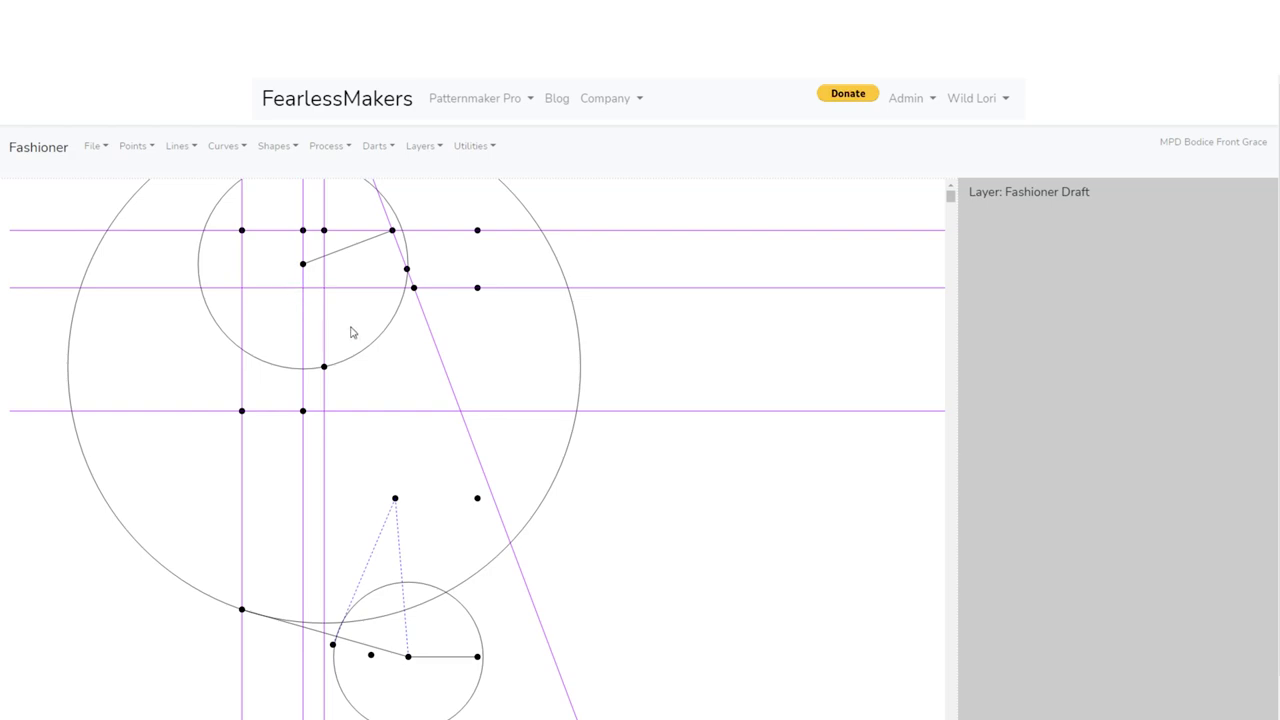
pyautogui.moveTo(326, 320)
pyautogui.mouseDown()
pyautogui.moveTo(340, 363)
pyautogui.moveTo(326, 346)
pyautogui.mouseUp()
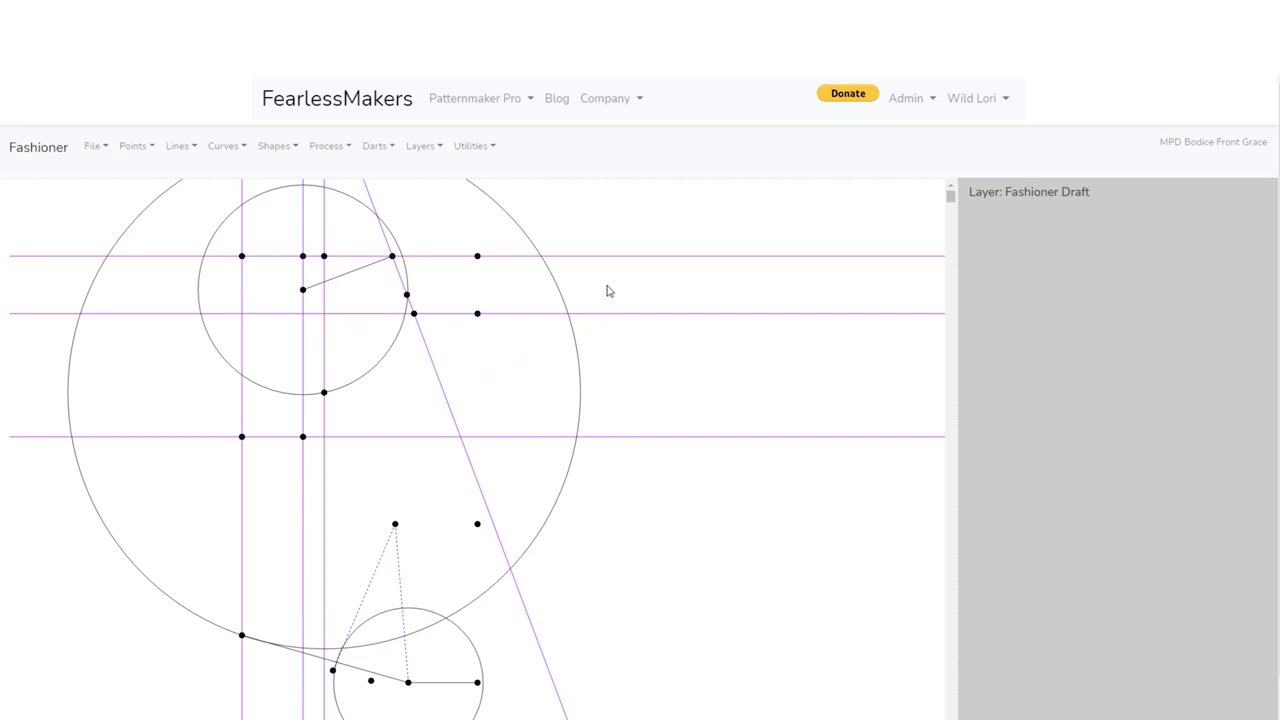
pyautogui.click(418, 147)
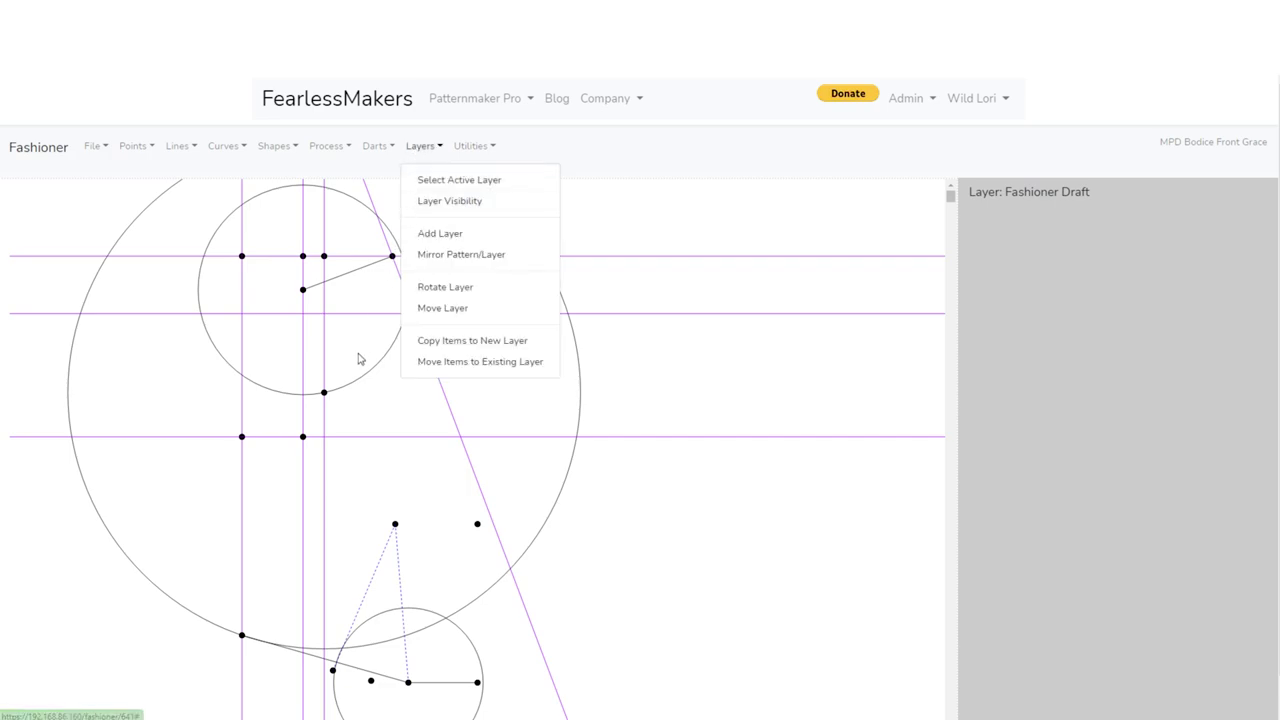
pyautogui.click(508, 365)
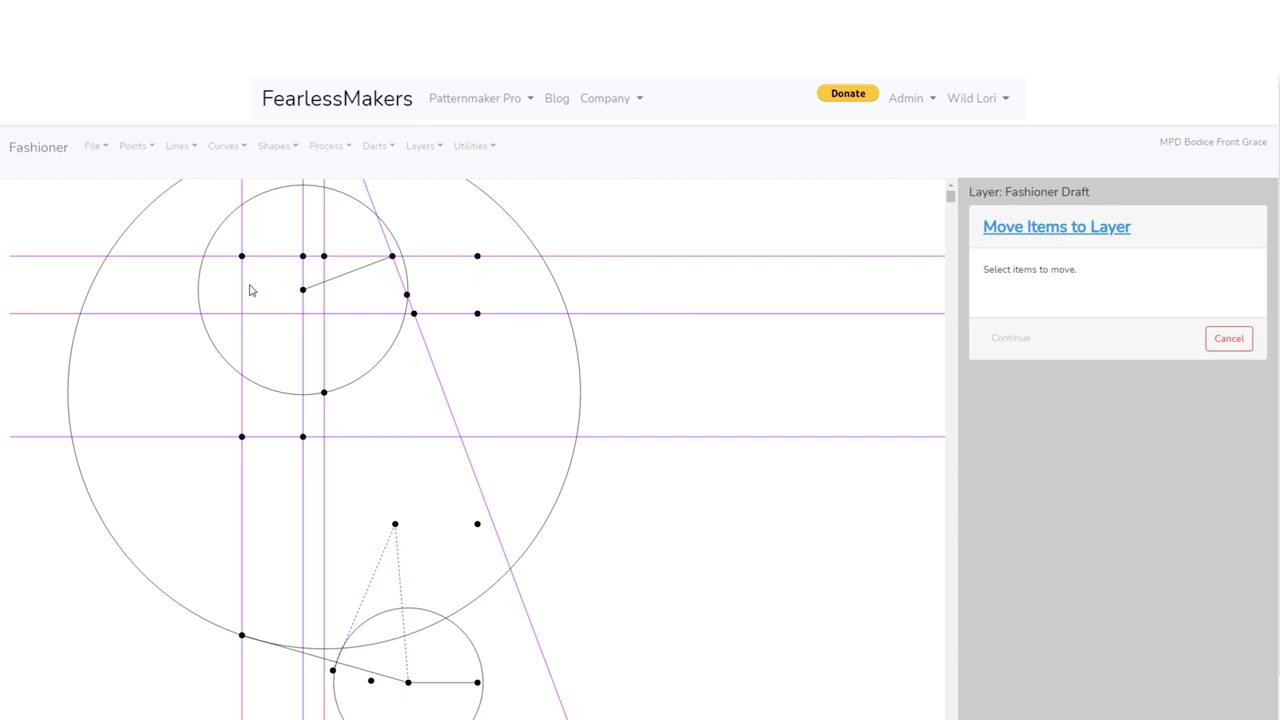
pyautogui.click(263, 390)
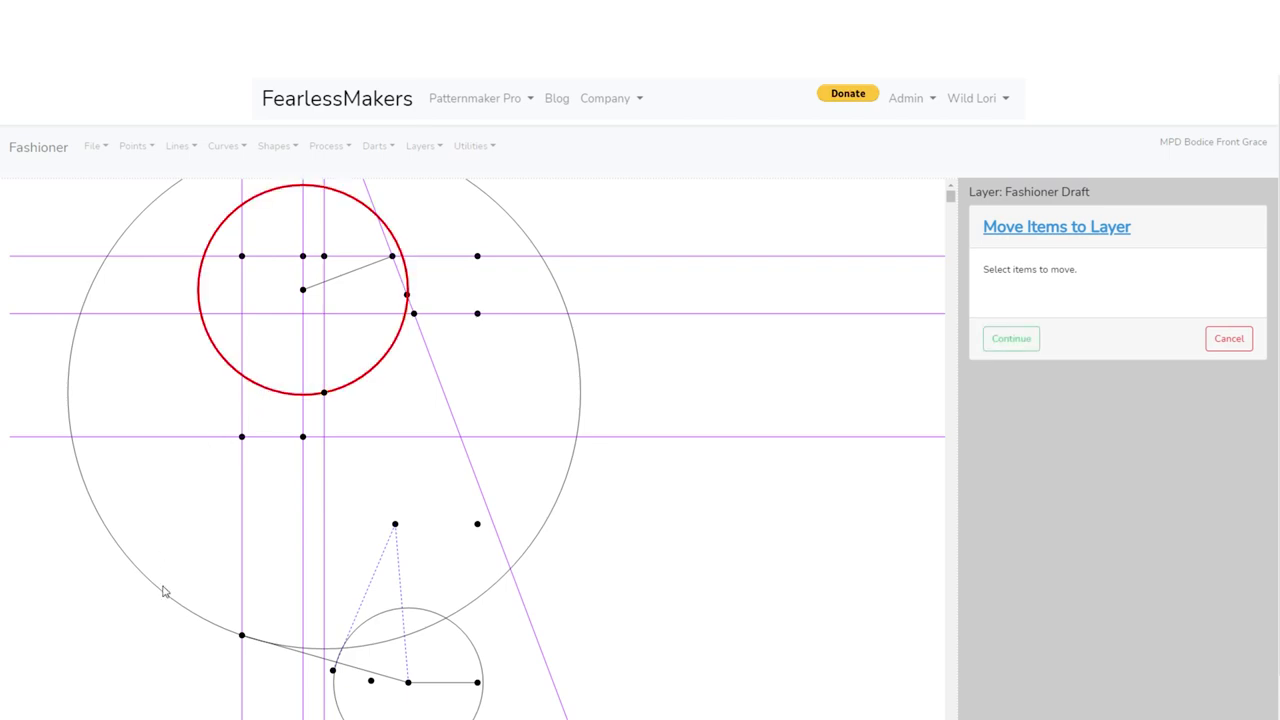
pyautogui.click(170, 599)
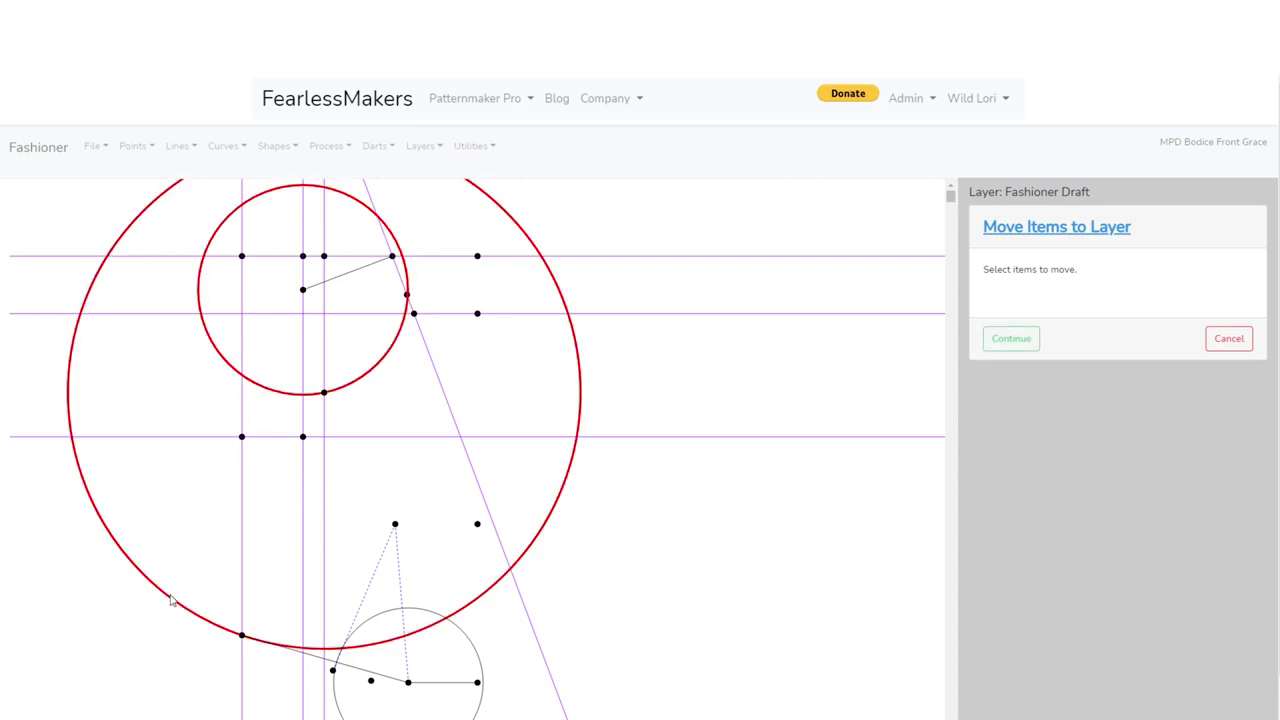
pyautogui.click(475, 649)
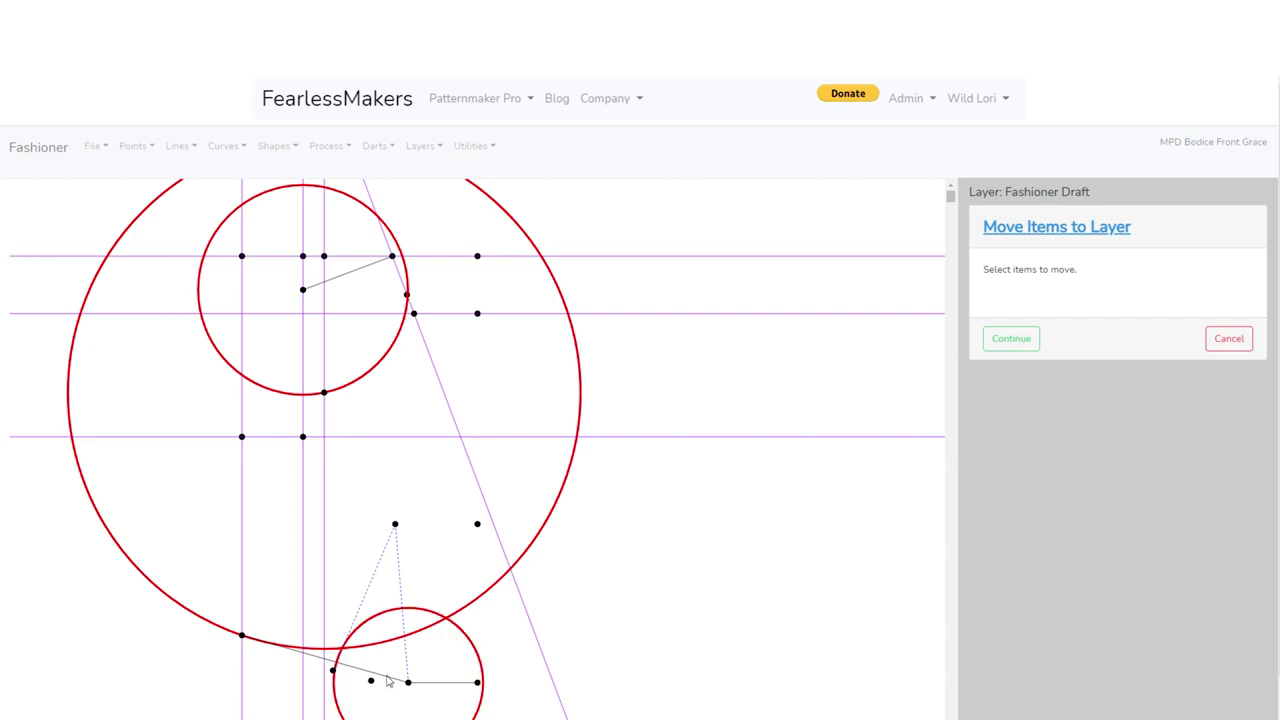
pyautogui.scroll(3, 388, 681)
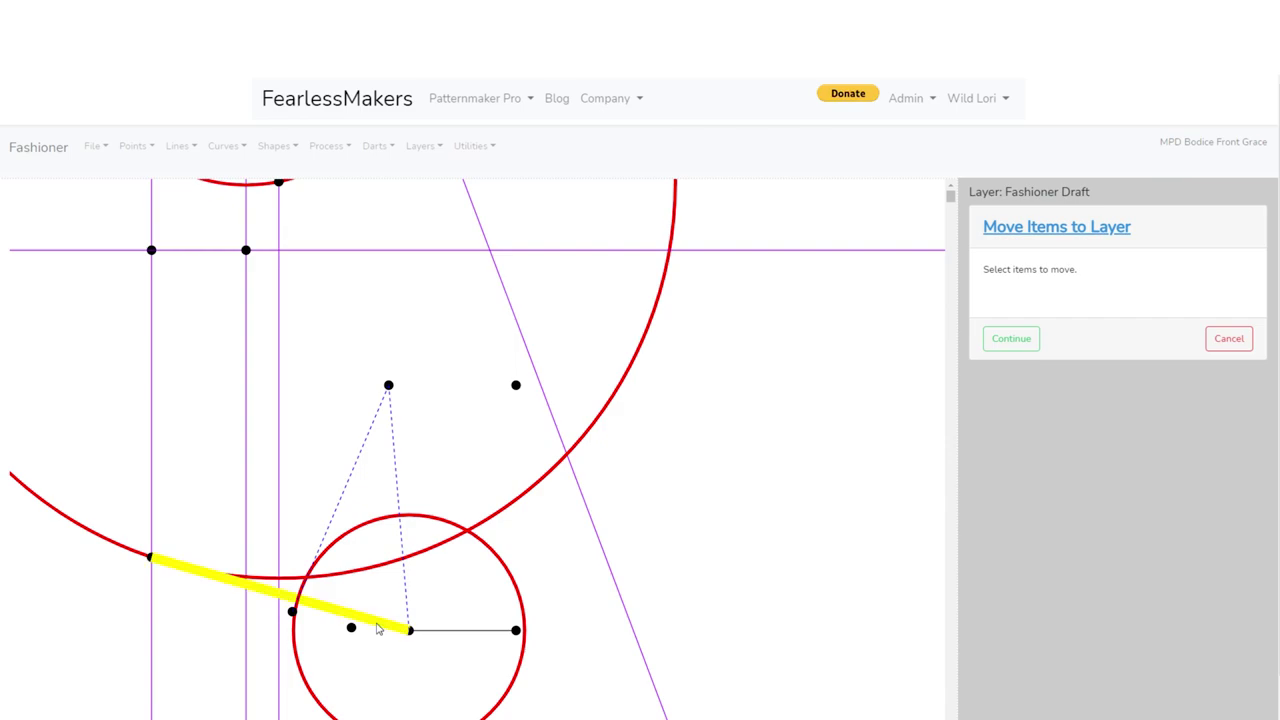
pyautogui.click(378, 626)
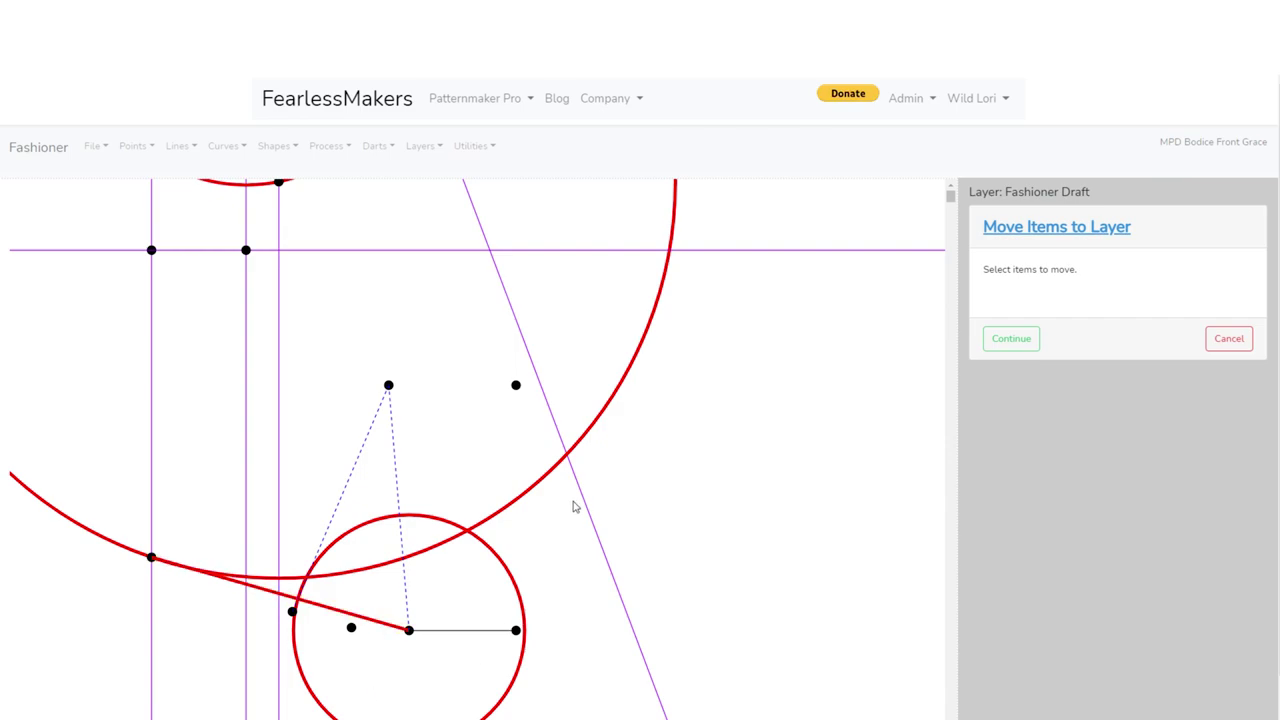
pyautogui.scroll(-3, 476, 468)
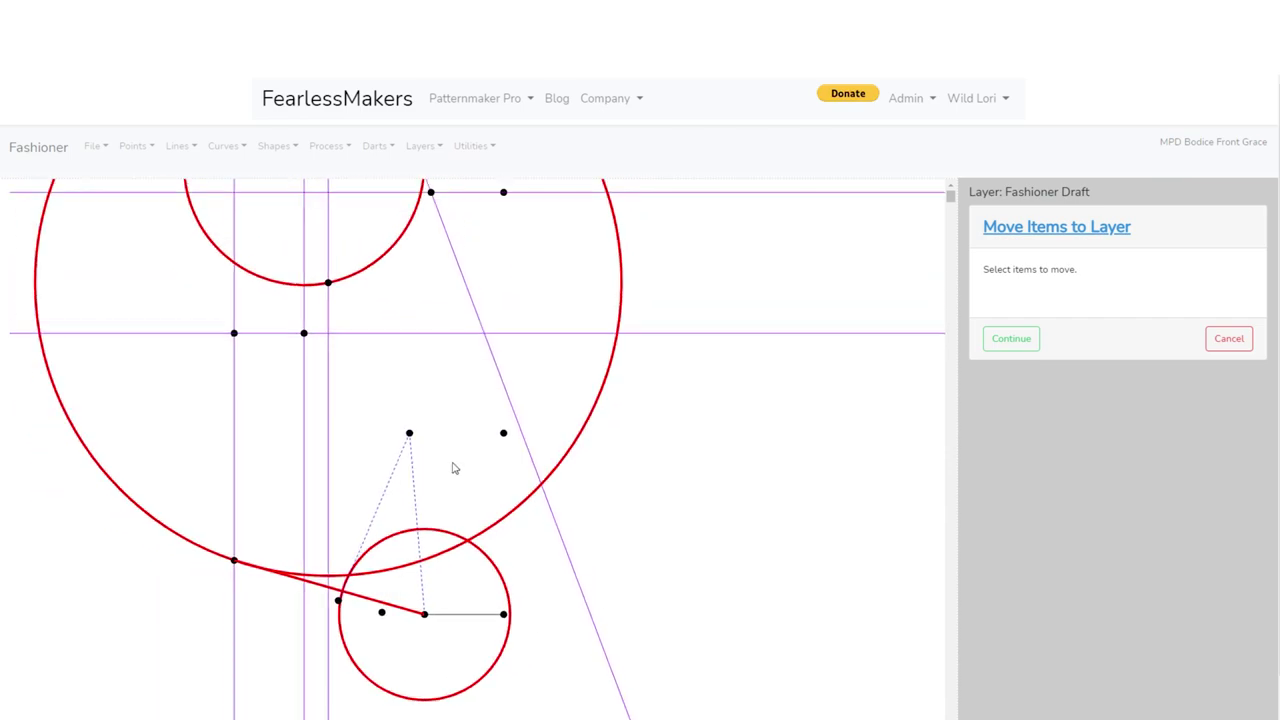
pyautogui.click(237, 380)
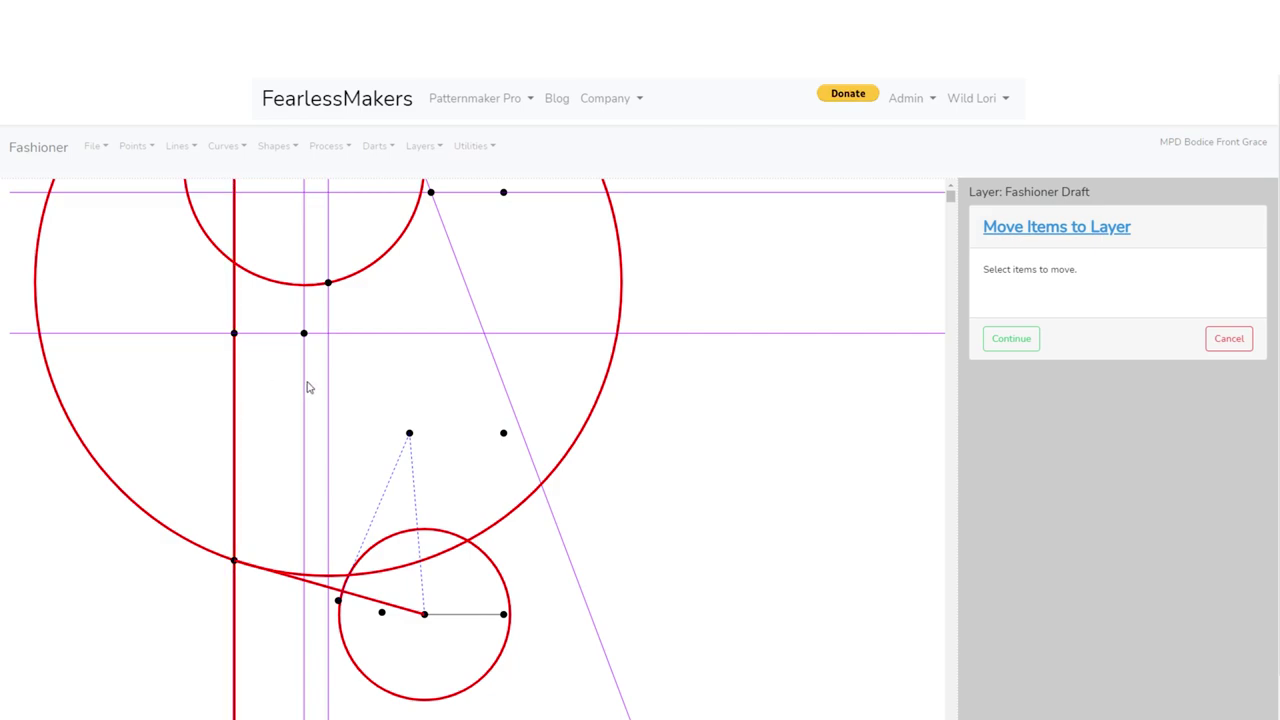
# Add the two remaining vertical guidelines and the top horizontal guideline to the selected construction items, and move them to the Hide Layer
pyautogui.click(305, 385)
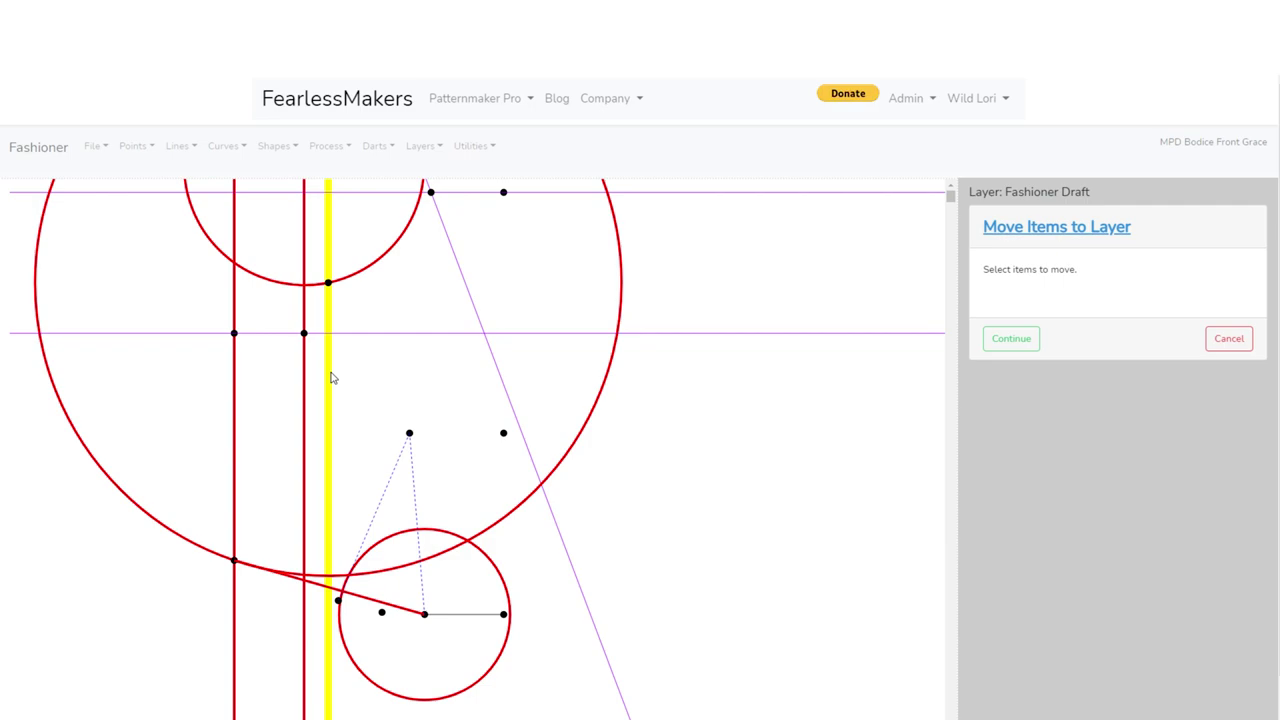
pyautogui.click(331, 377)
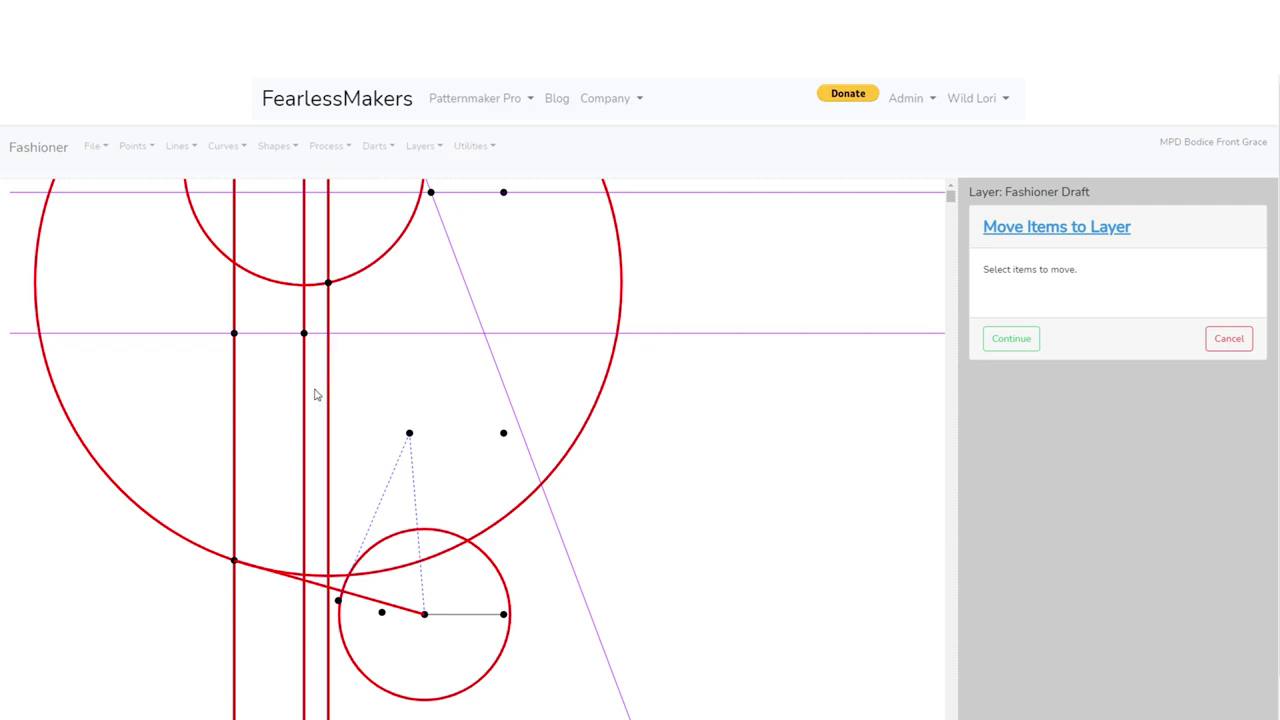
pyautogui.moveTo(705, 285); pyautogui.dragTo(714, 451)
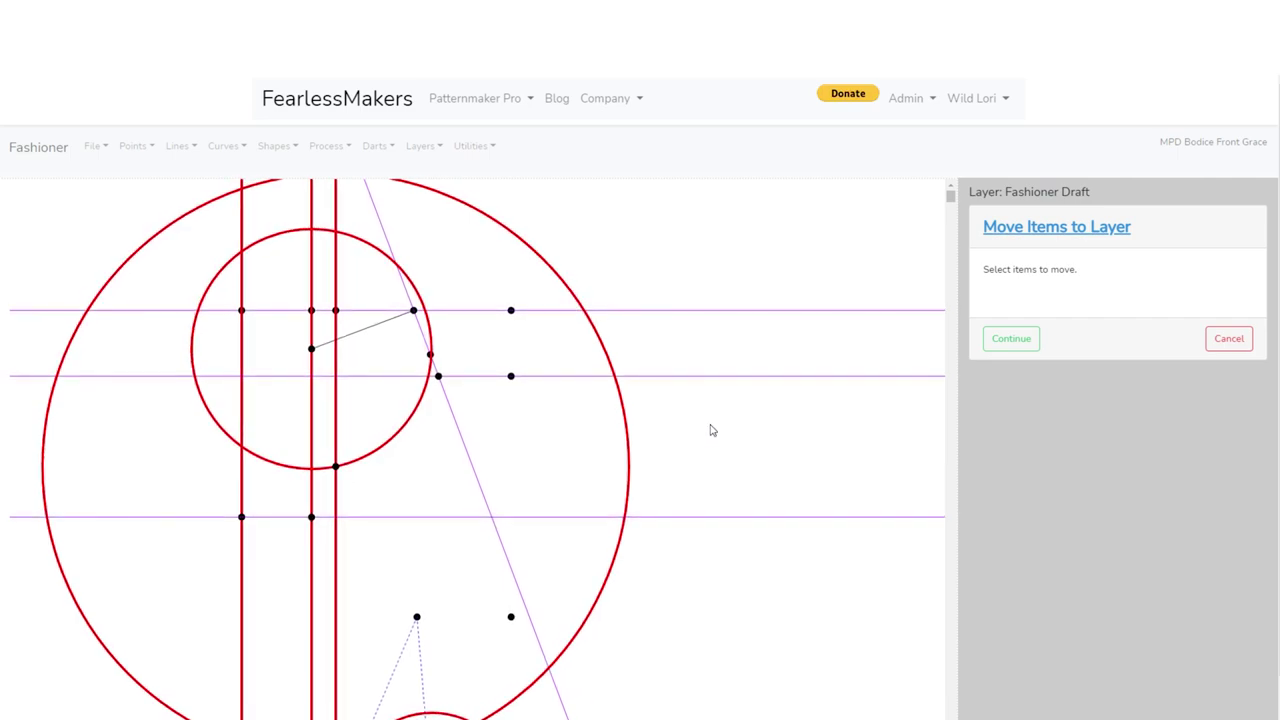
pyautogui.click(627, 312)
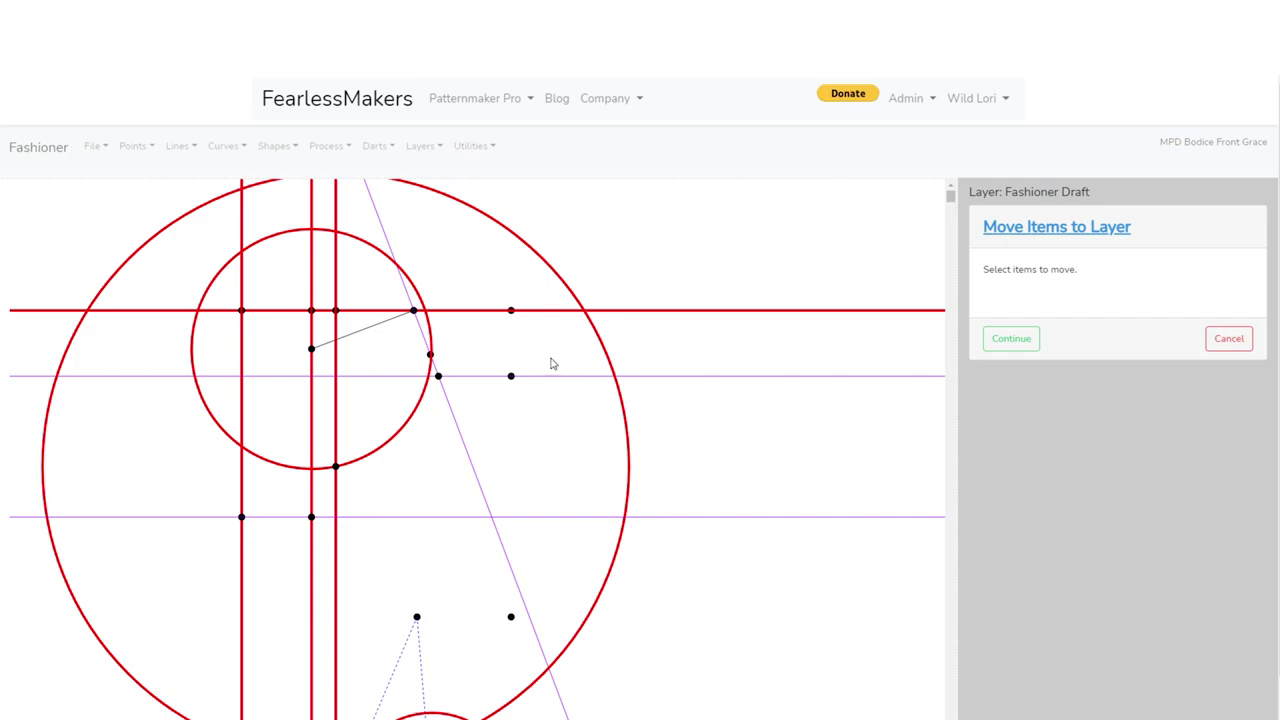
pyautogui.moveTo(634, 549); pyautogui.dragTo(620, 397)
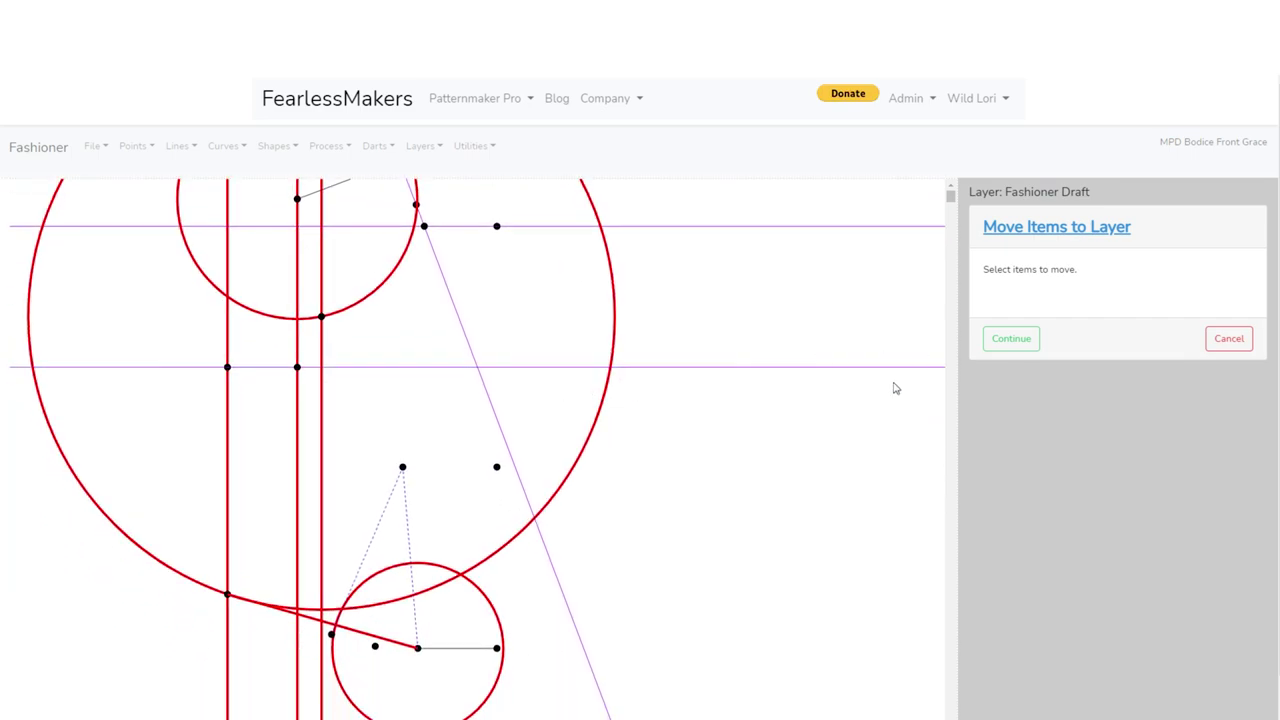
pyautogui.click(1027, 337)
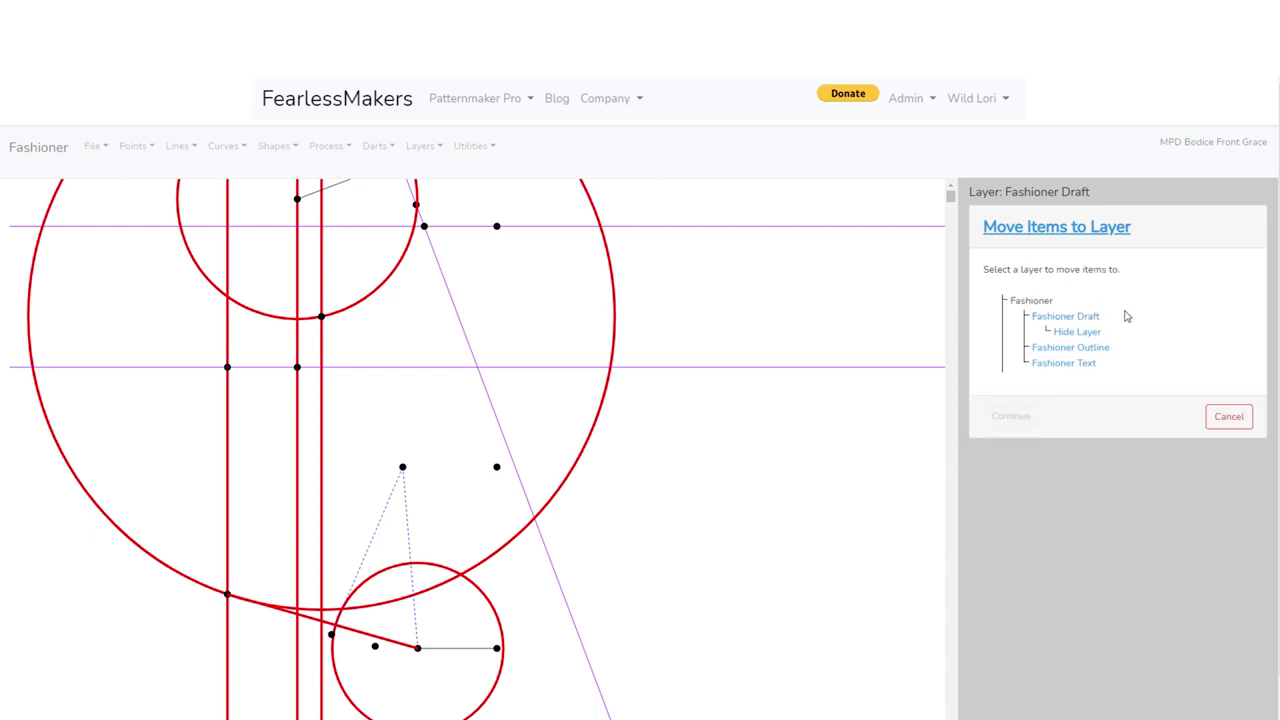
pyautogui.click(1073, 336)
pyautogui.scroll(-2, 617, 386)
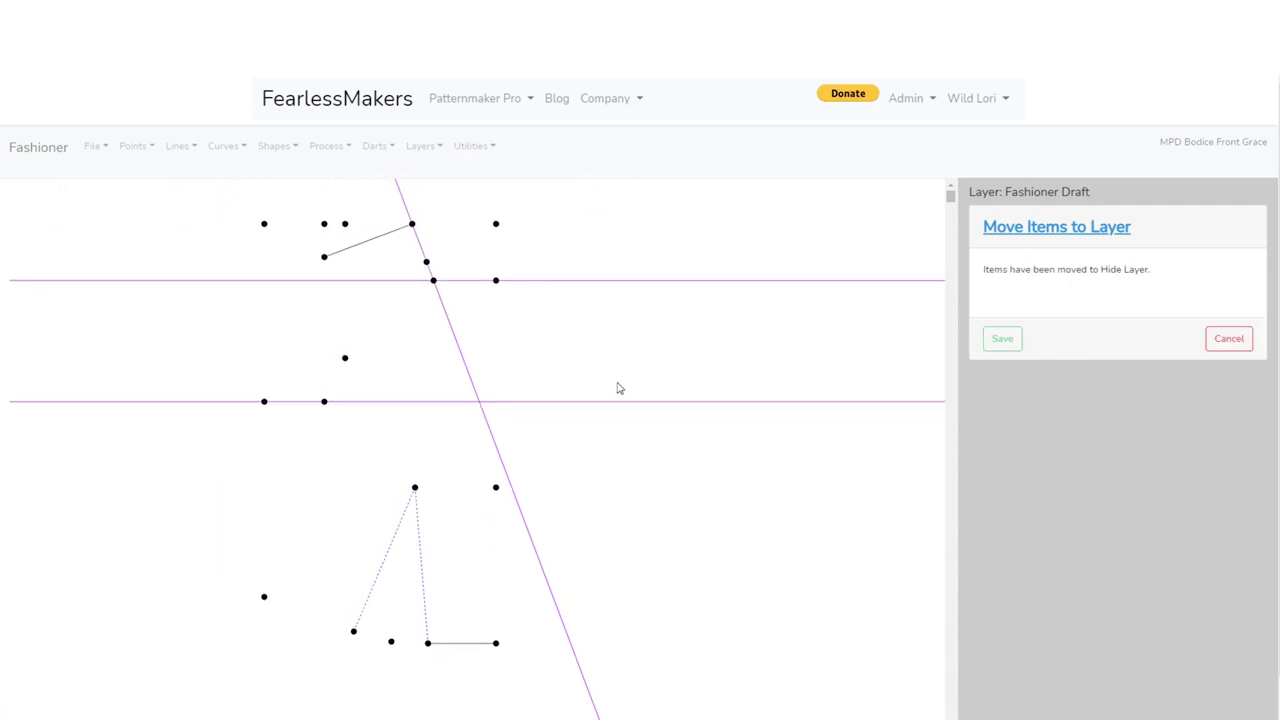
pyautogui.click(1006, 341)
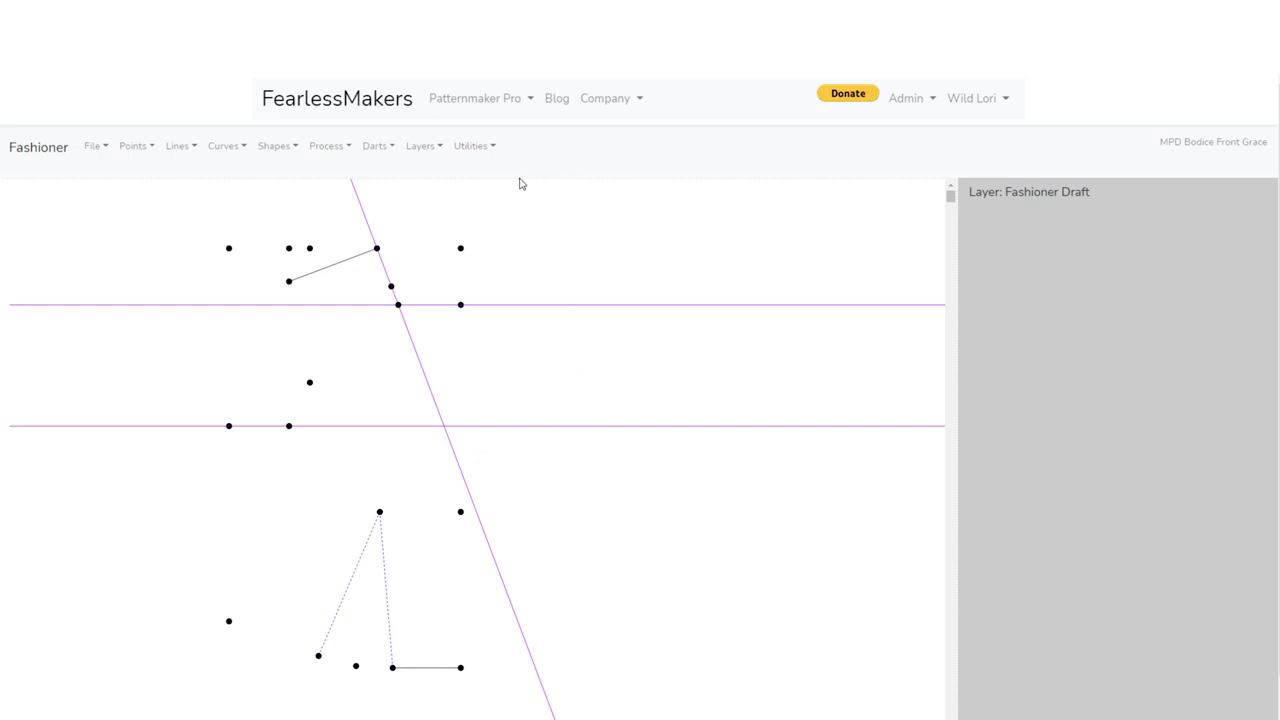
# Make Fashioner Outline the active layer
pyautogui.click(466, 150)
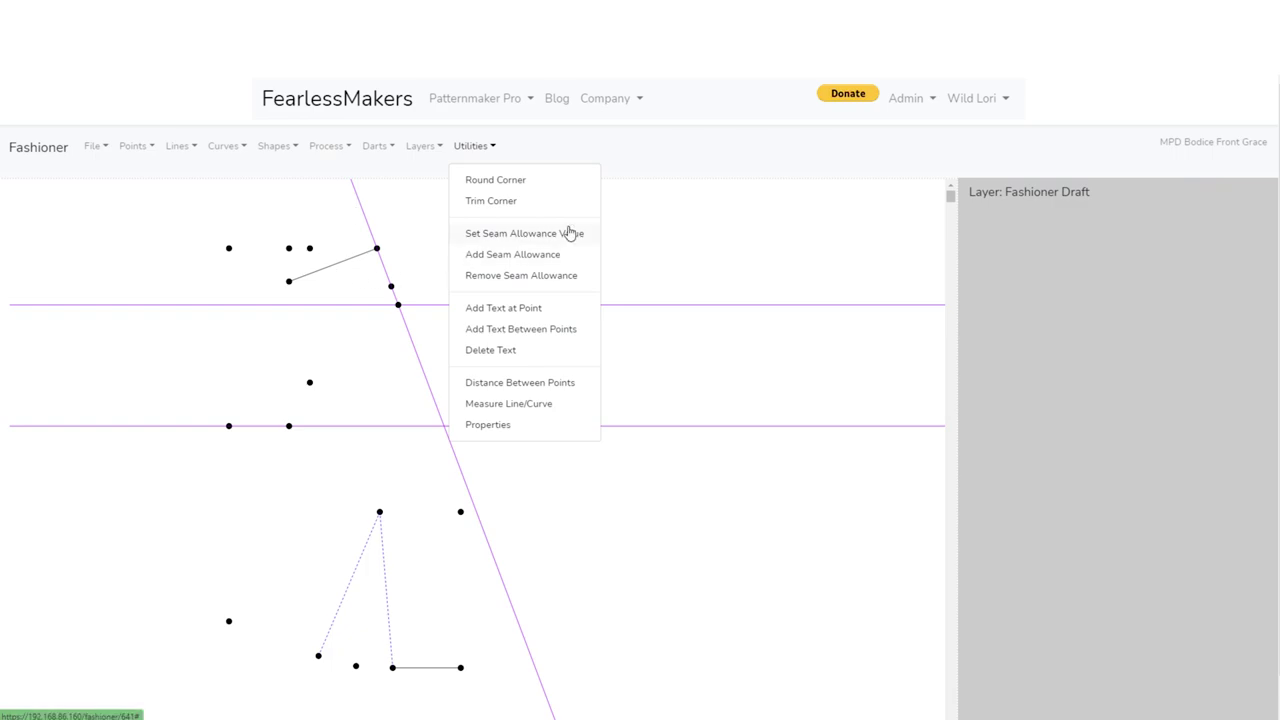
pyautogui.click(418, 146)
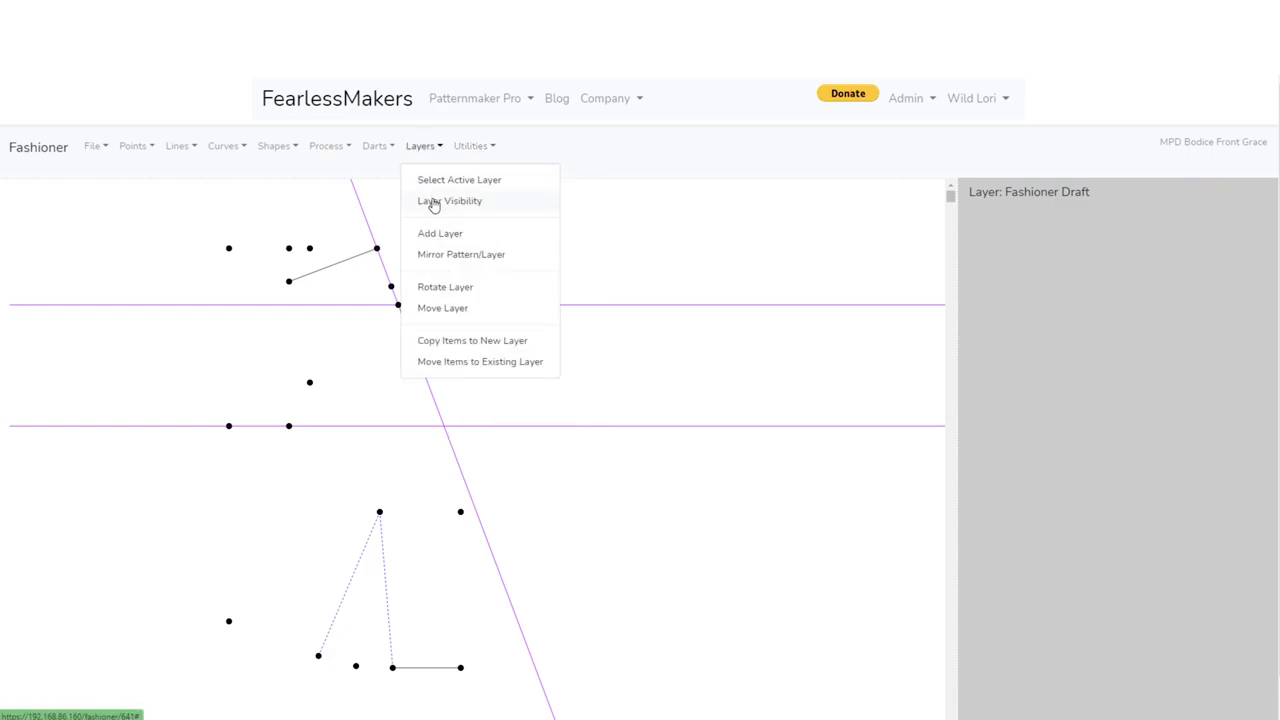
pyautogui.click(426, 181)
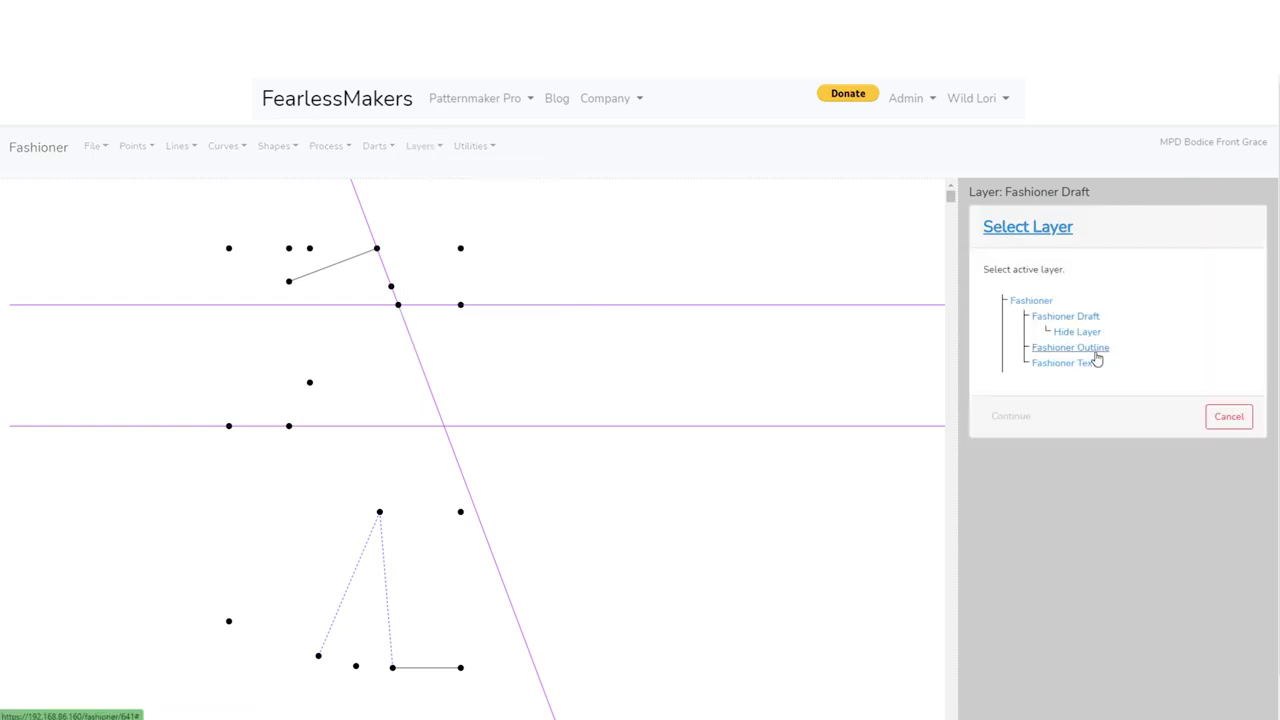
pyautogui.click(1096, 357)
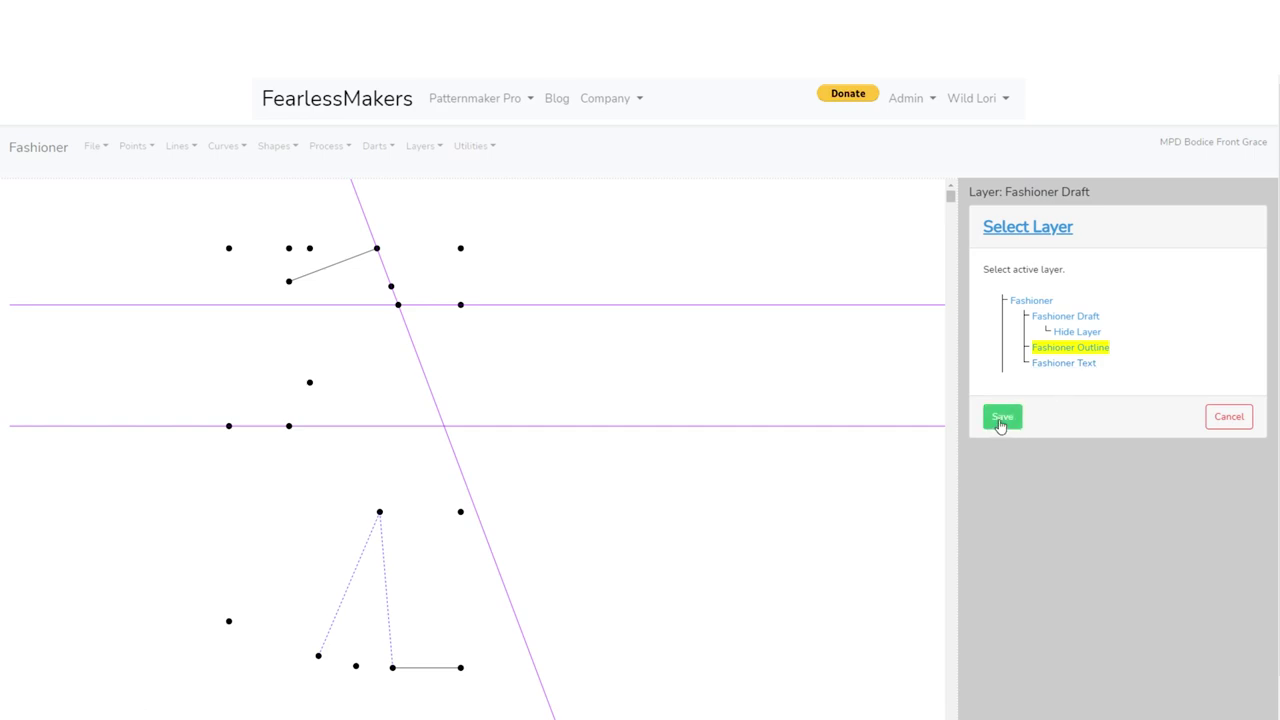
pyautogui.click(1001, 419)
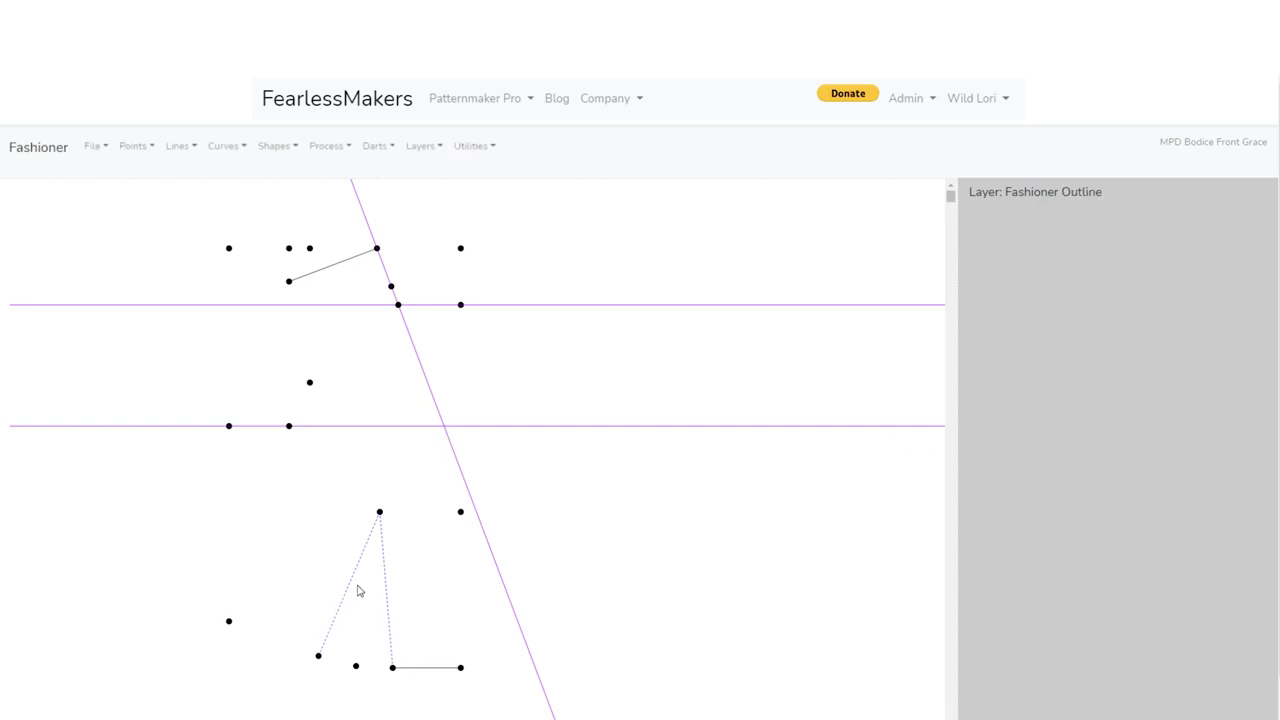
# Move the shoulder line, the waist line segment and both dashed dart legs to the Fashioner Outline layer
pyautogui.click(421, 149)
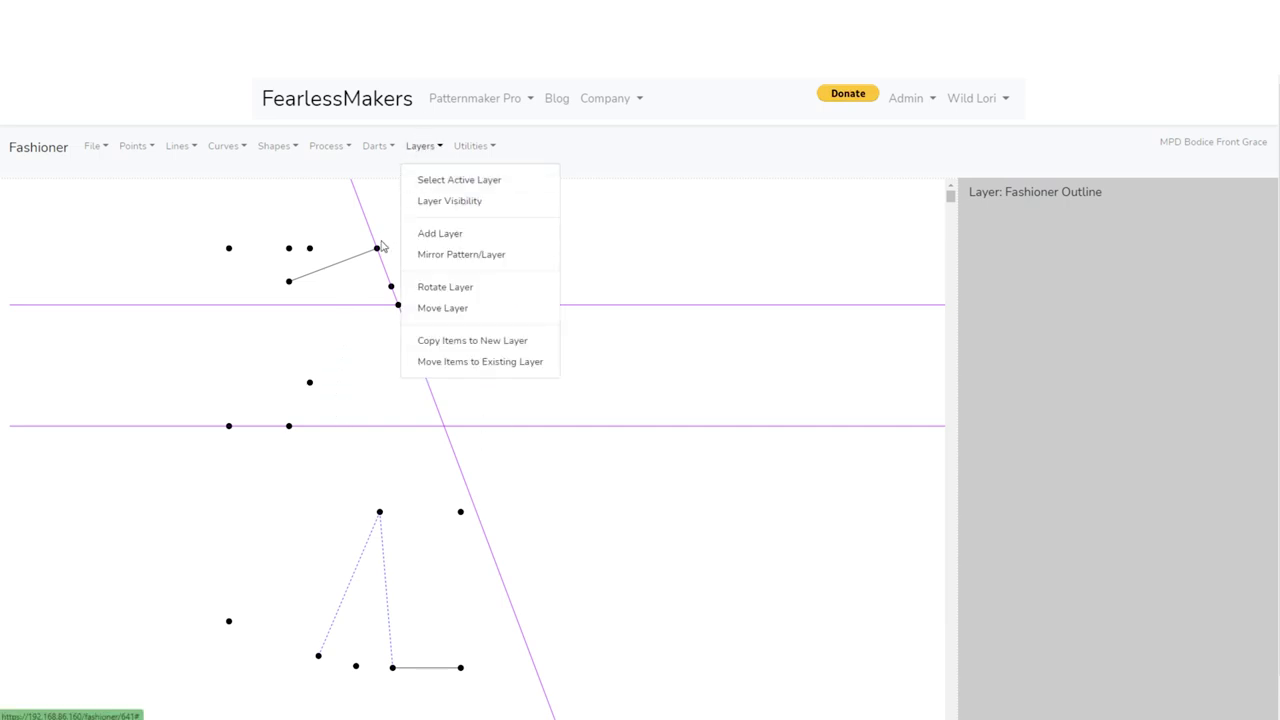
pyautogui.click(451, 365)
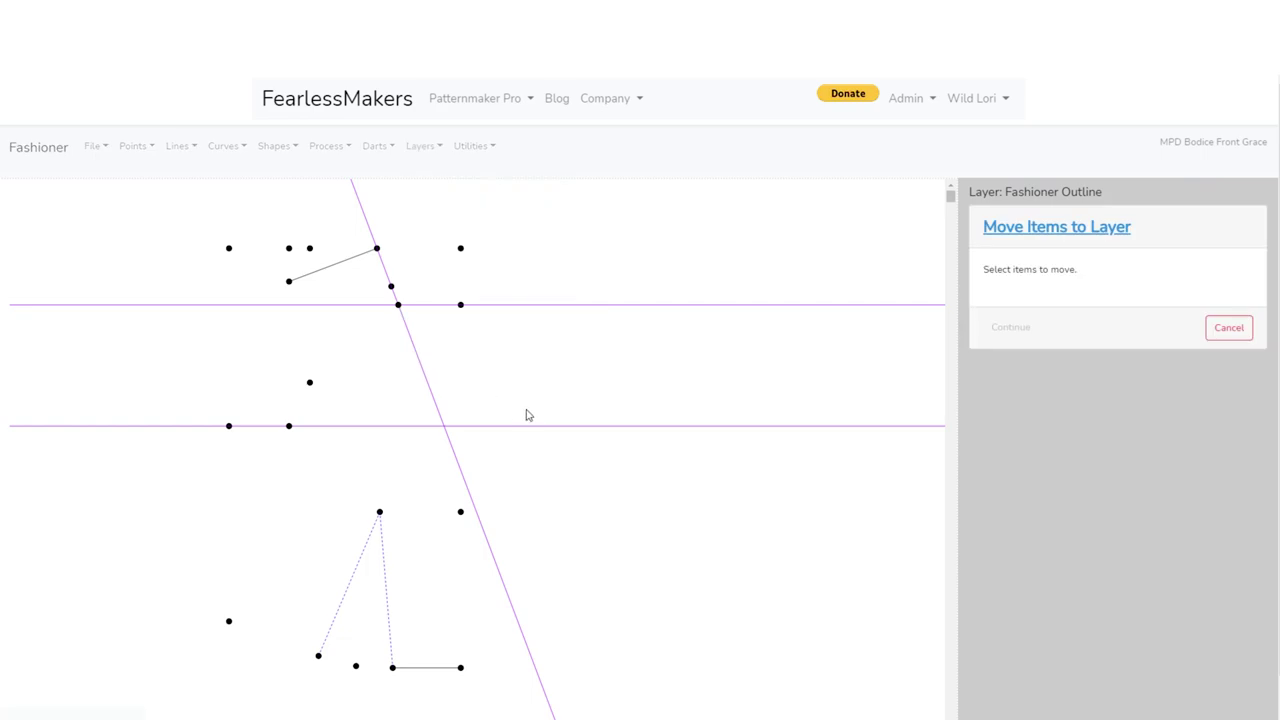
pyautogui.click(340, 270)
pyautogui.scroll(-3, 516, 440)
pyautogui.scroll(1, 406, 503)
pyautogui.scroll(3, 406, 503)
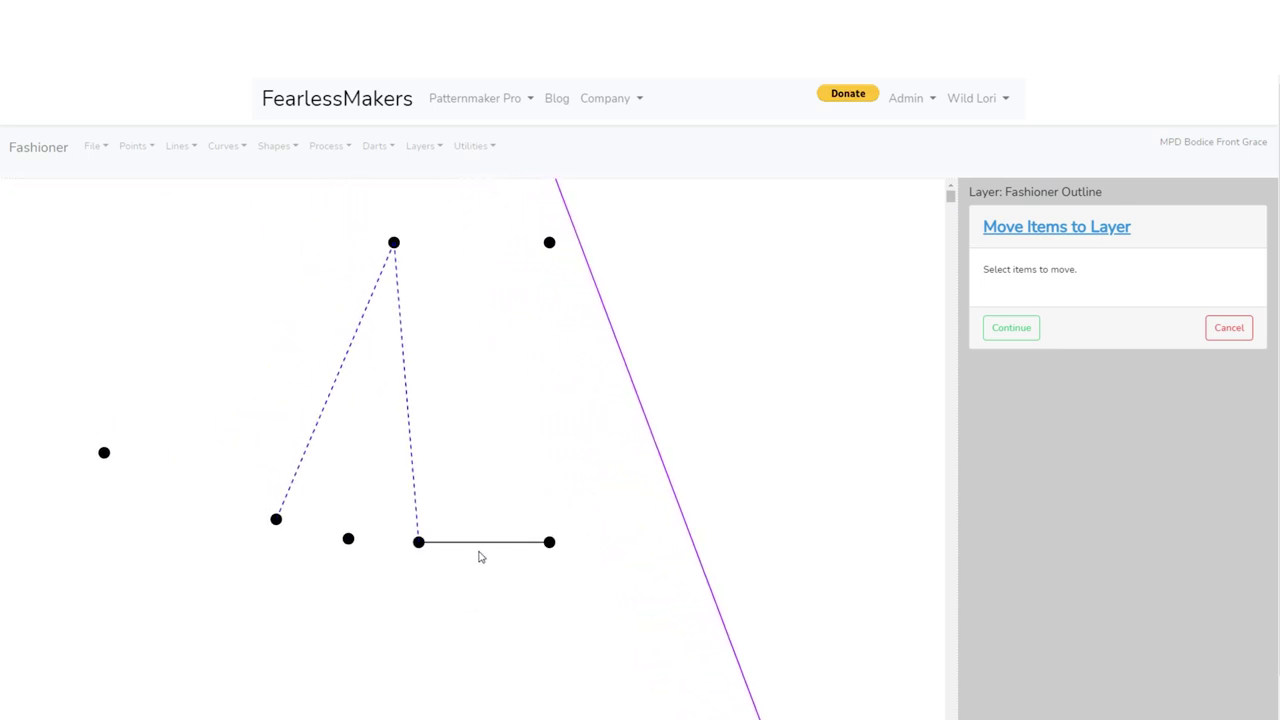
pyautogui.click(404, 372)
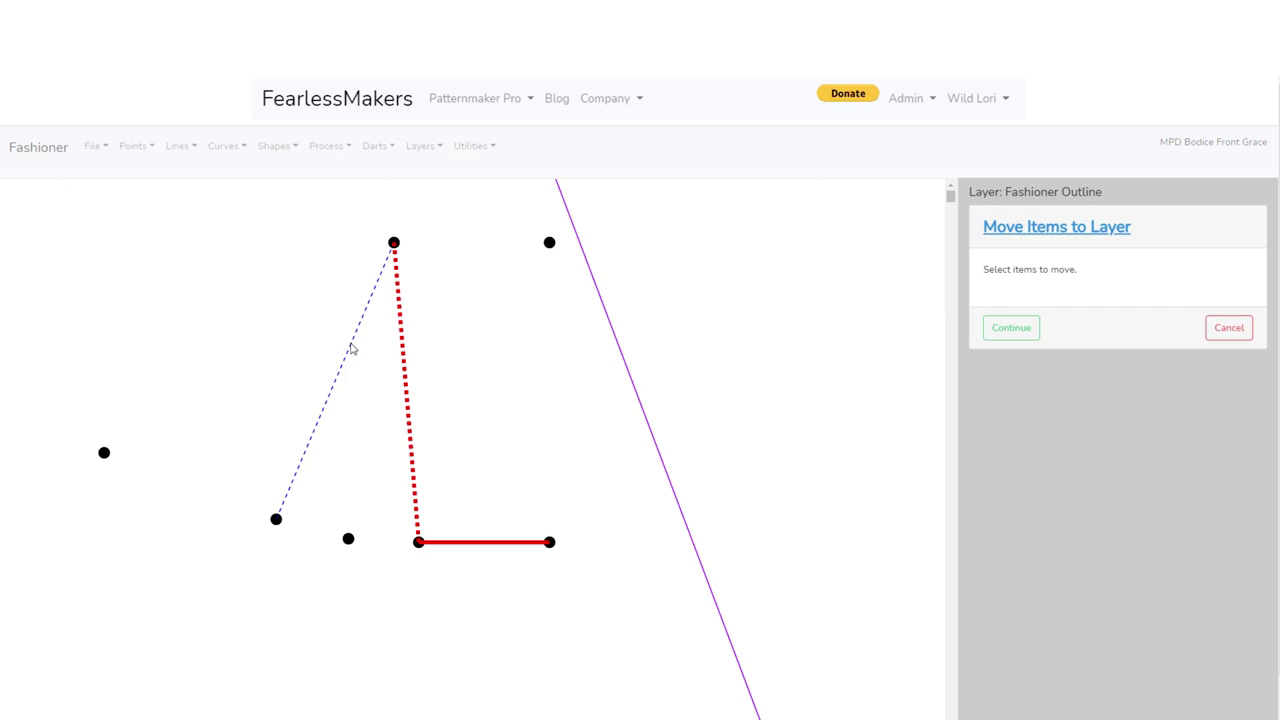
pyautogui.click(352, 355)
pyautogui.click(1016, 326)
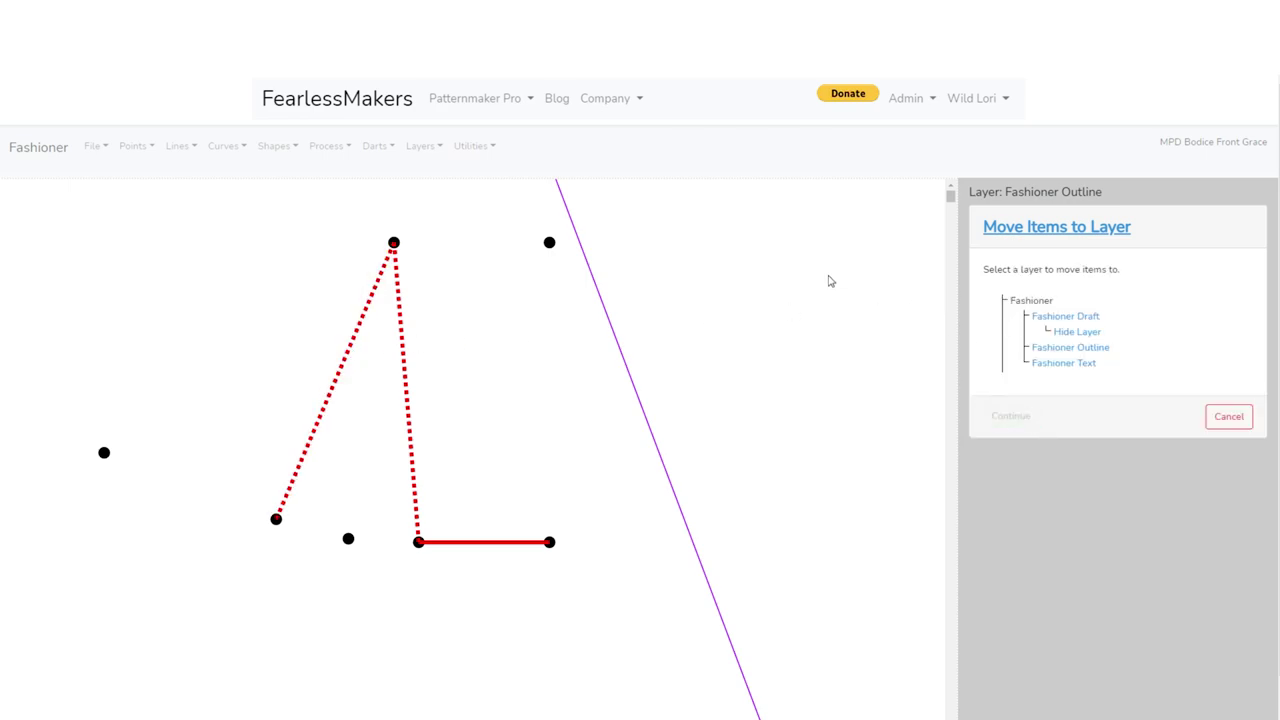
pyautogui.click(1090, 349)
pyautogui.click(996, 332)
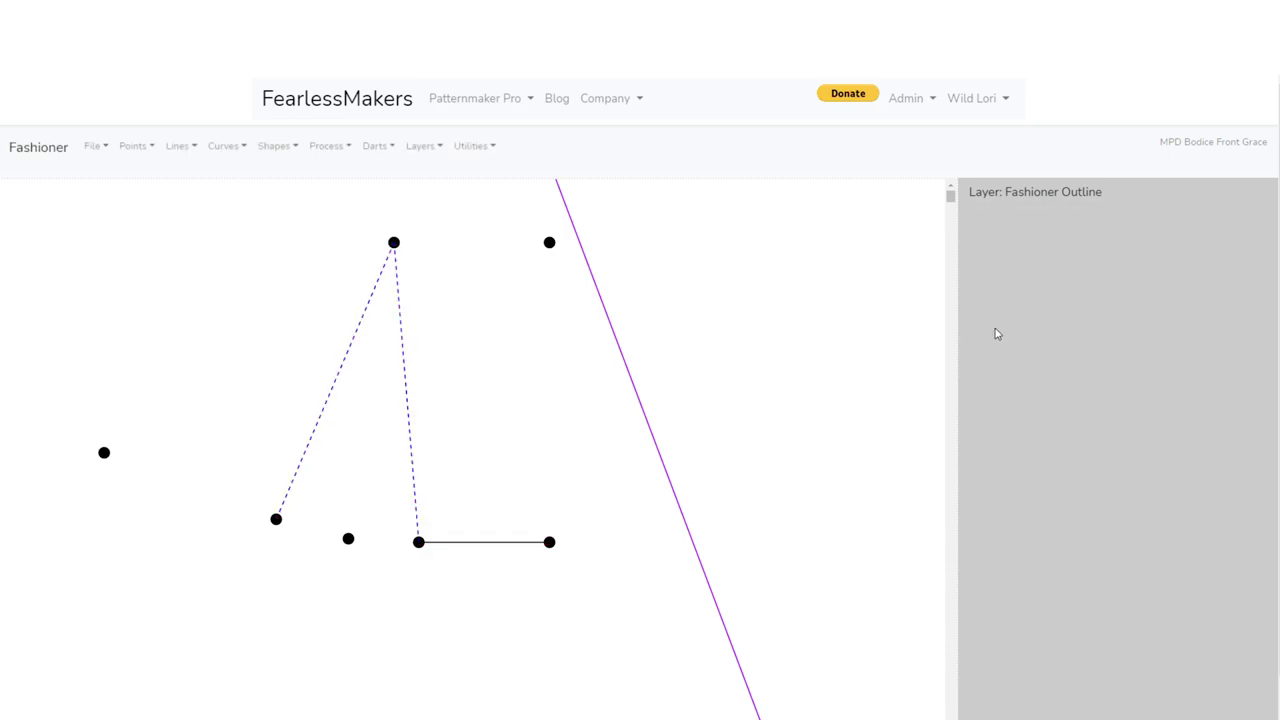
# Start a neckline curve from shoulder point 7 to center-front neck point A with 1 curve point
pyautogui.scroll(-5, 466, 477)
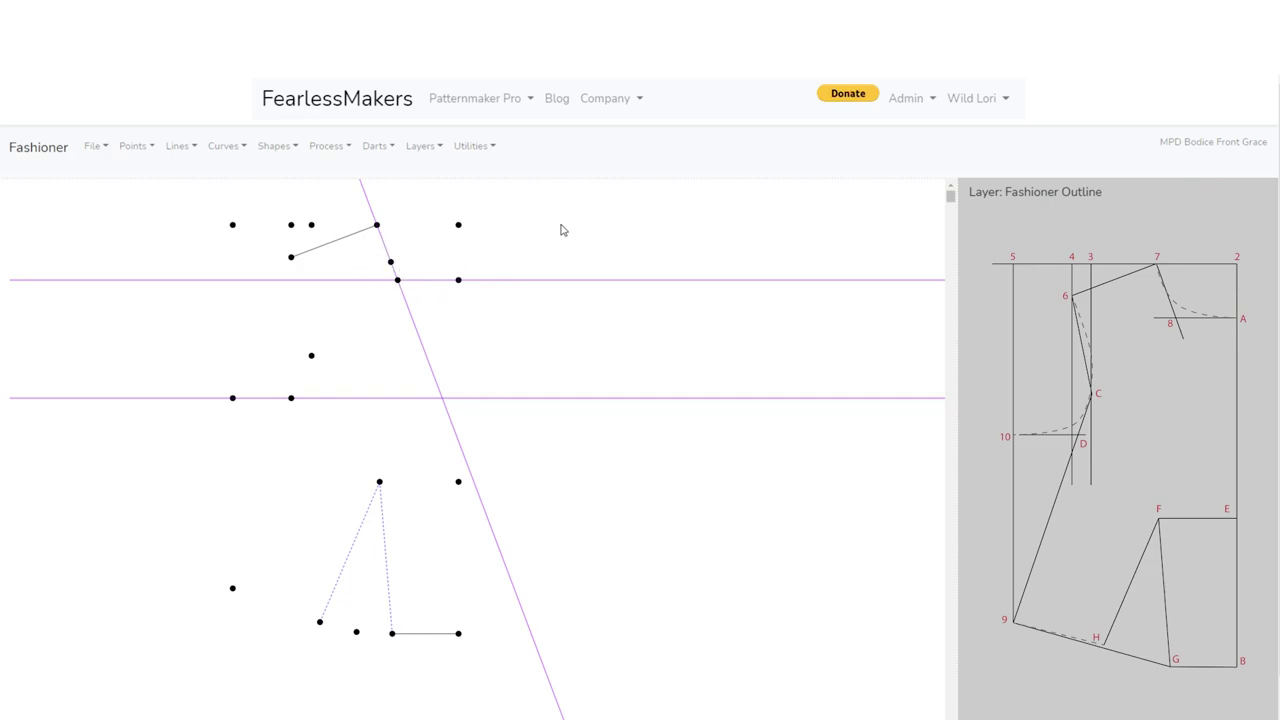
pyautogui.click(222, 150)
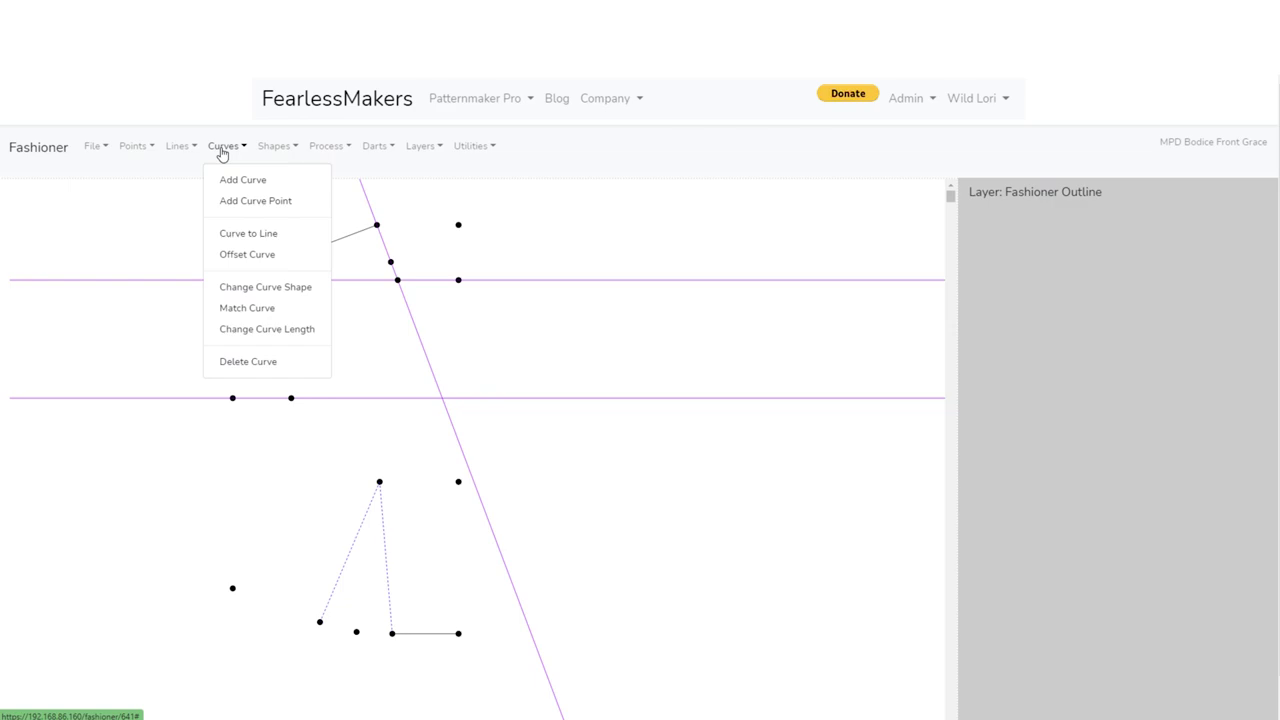
pyautogui.click(262, 182)
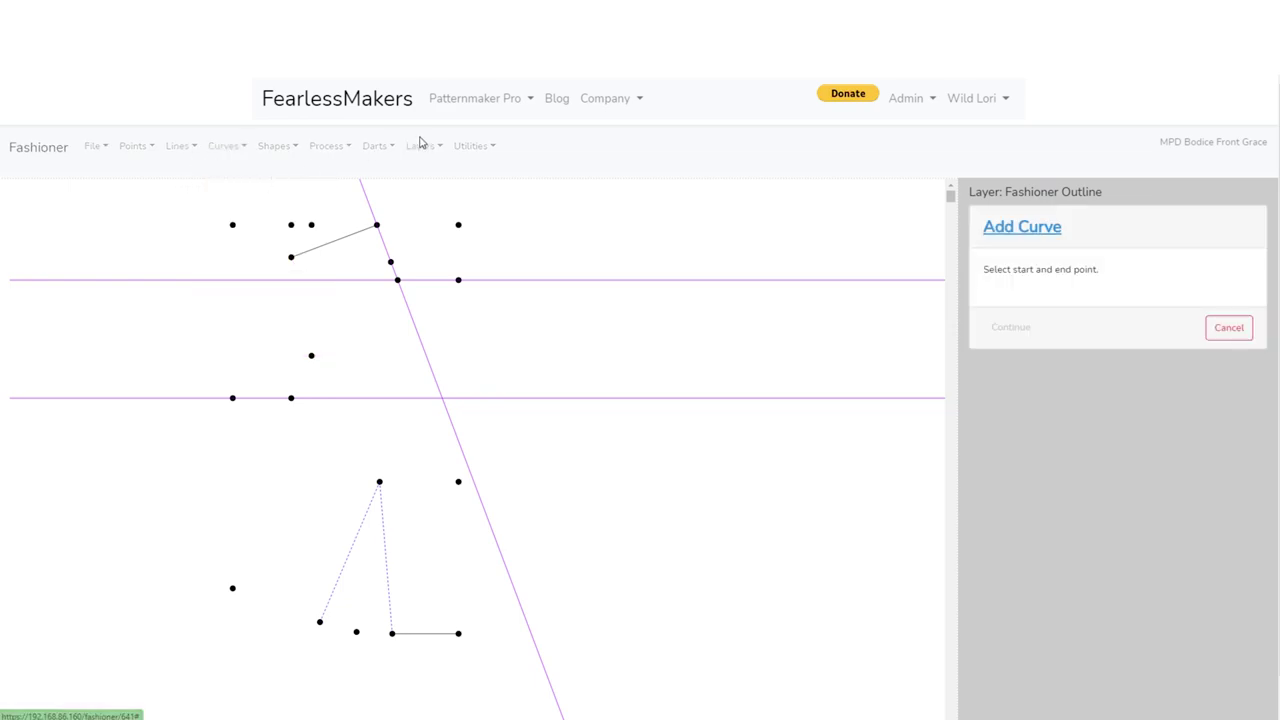
pyautogui.click(376, 225)
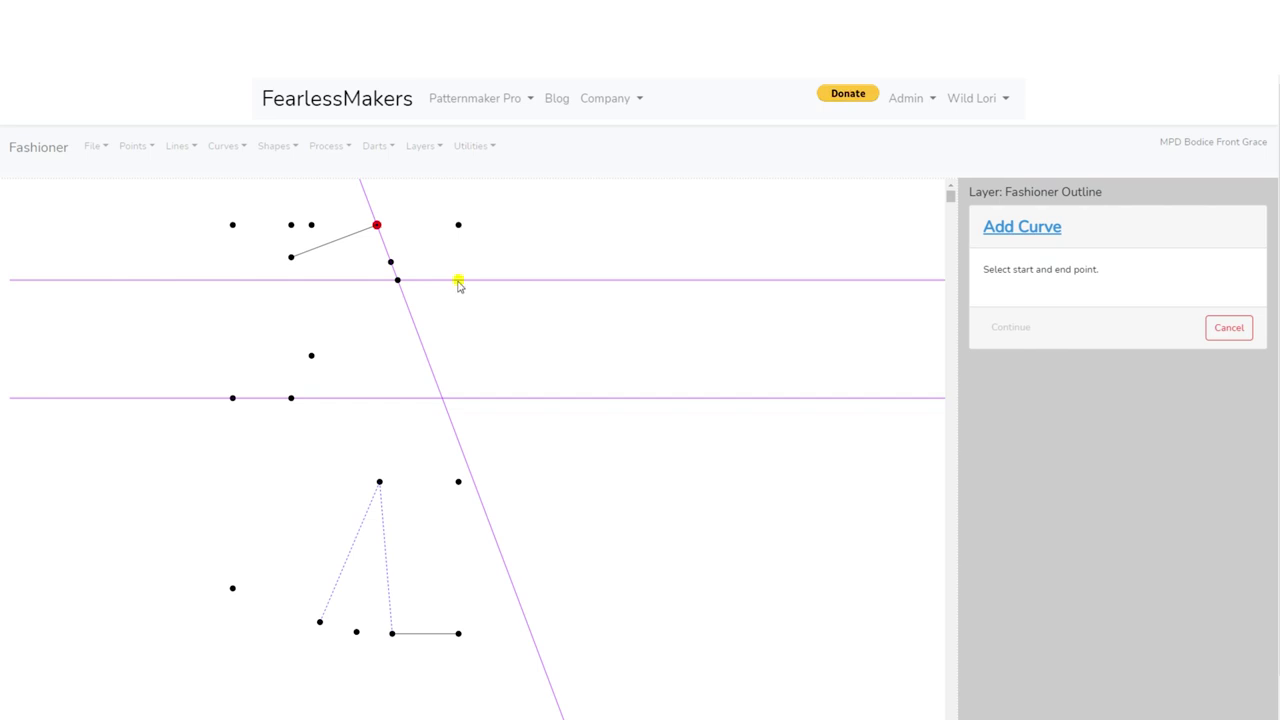
pyautogui.click(458, 281)
pyautogui.click(995, 327)
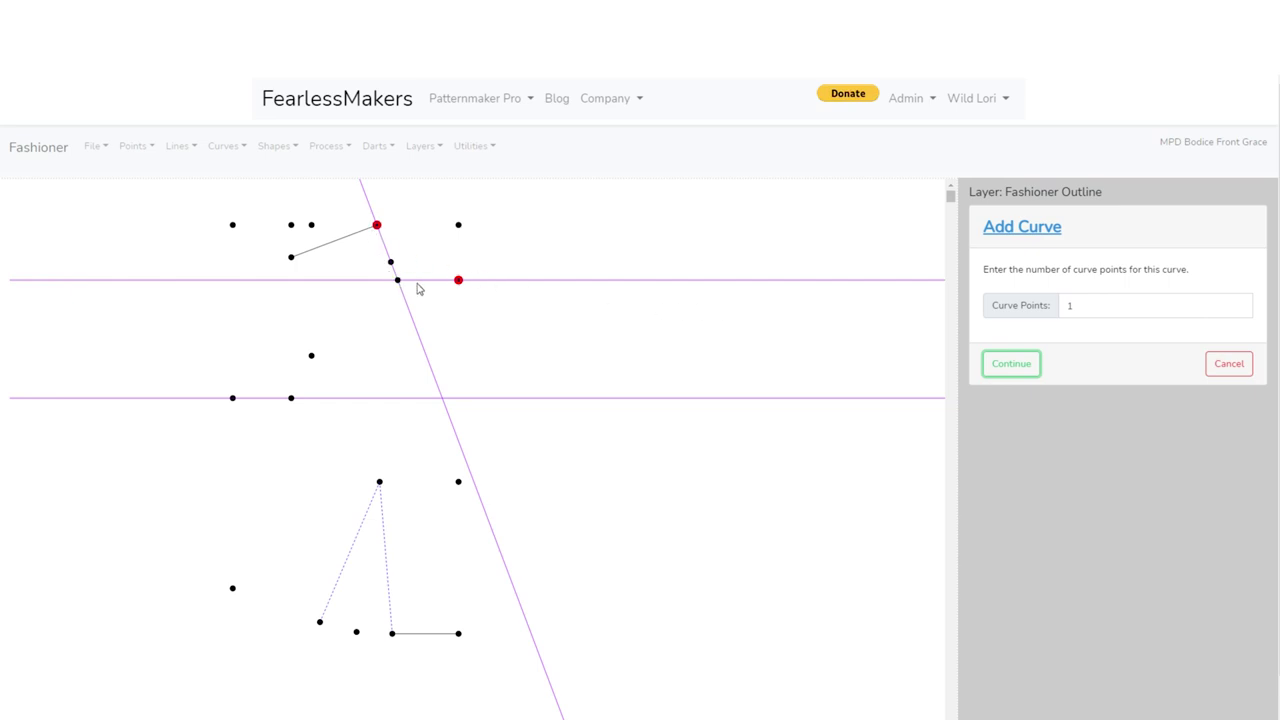
pyautogui.click(1013, 364)
# Shape the neckline by moving its curve point just below where the slanted and horizontal neck guidelines cross, and save the curve
pyautogui.scroll(2, 480, 329)
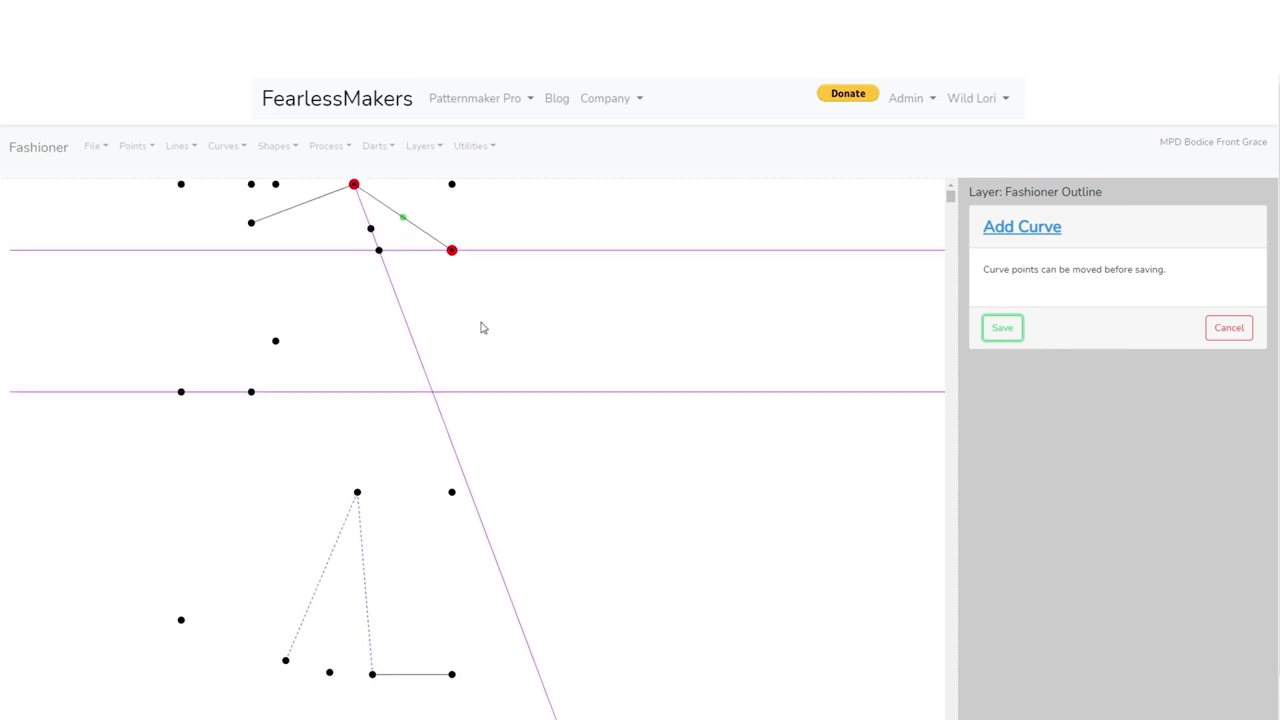
pyautogui.moveTo(503, 269); pyautogui.dragTo(571, 409)
pyautogui.scroll(2, 571, 465)
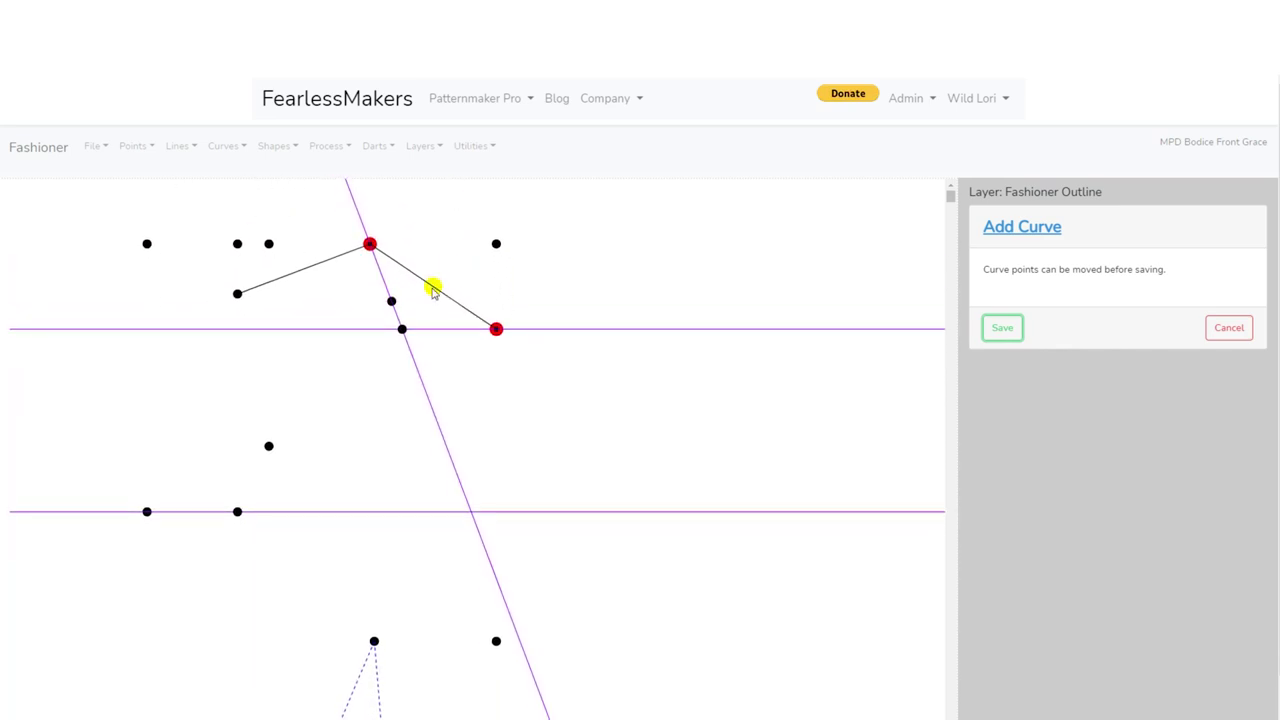
pyautogui.moveTo(433, 290); pyautogui.dragTo(395, 343)
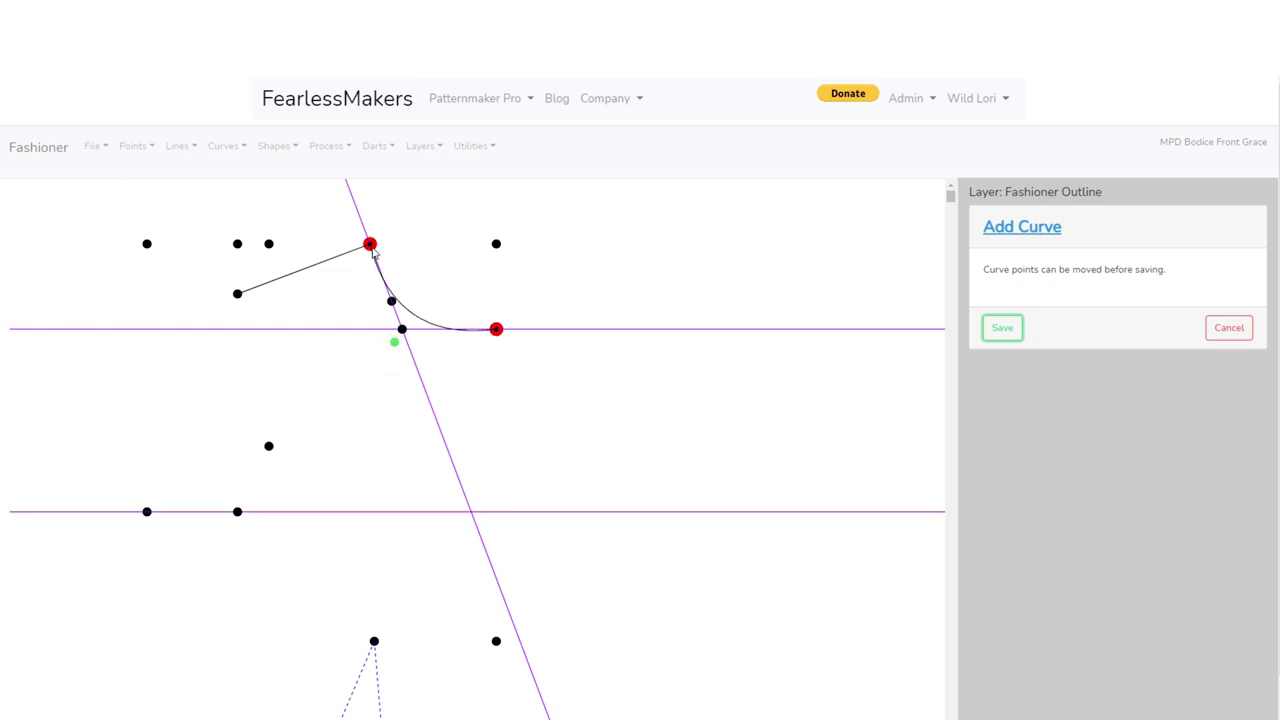
pyautogui.click(398, 341)
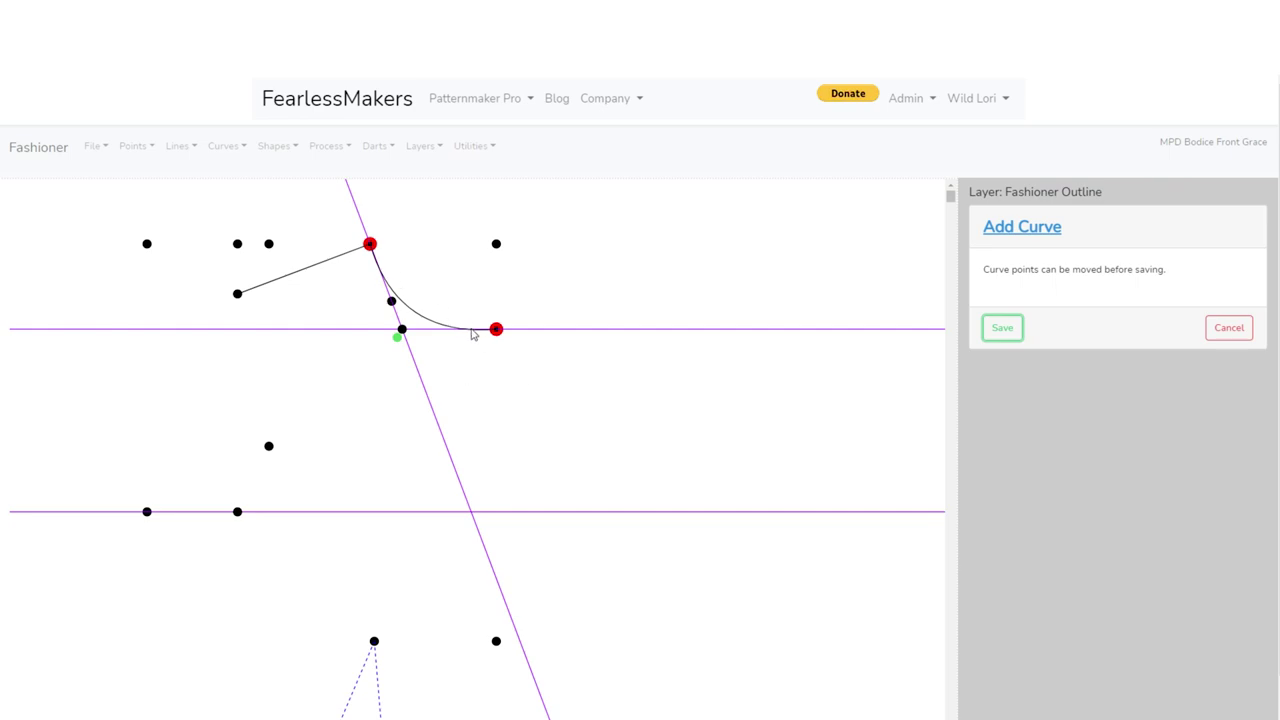
pyautogui.click(1010, 329)
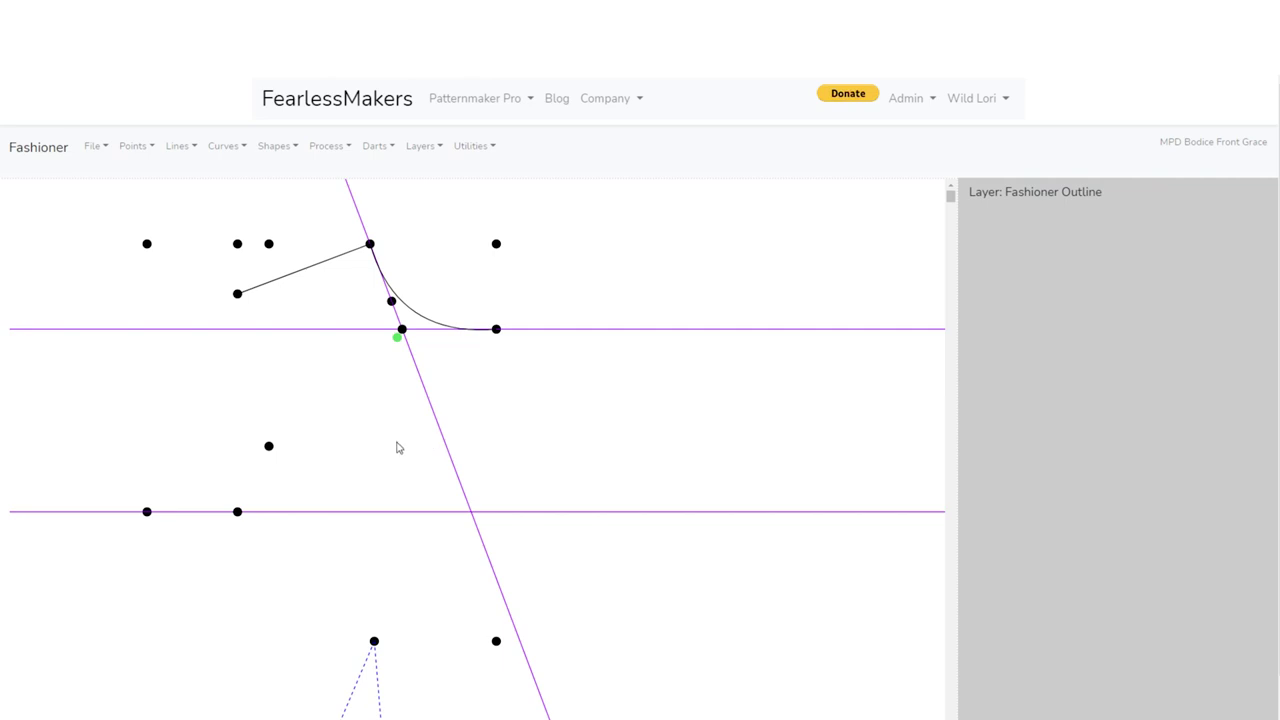
# Start an armhole curve from underarm point 10 to shoulder point 6 with 2 curve points
pyautogui.moveTo(346, 437); pyautogui.dragTo(410, 392)
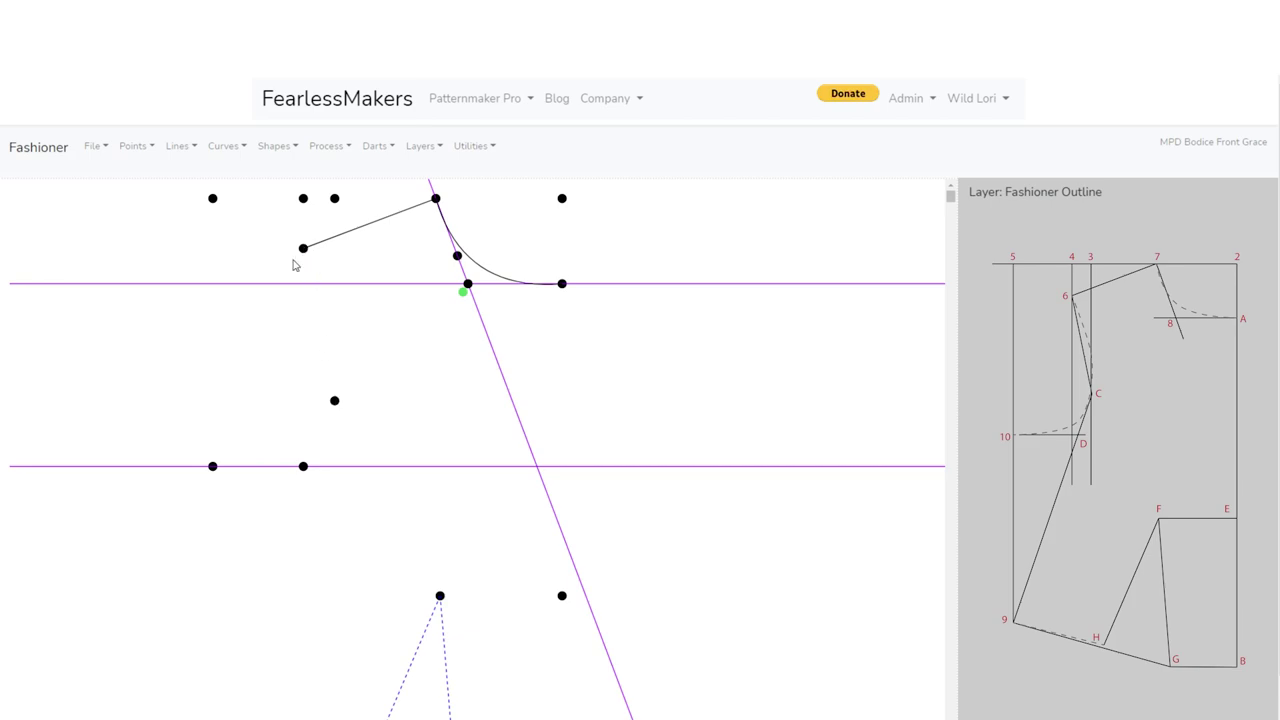
pyautogui.click(221, 148)
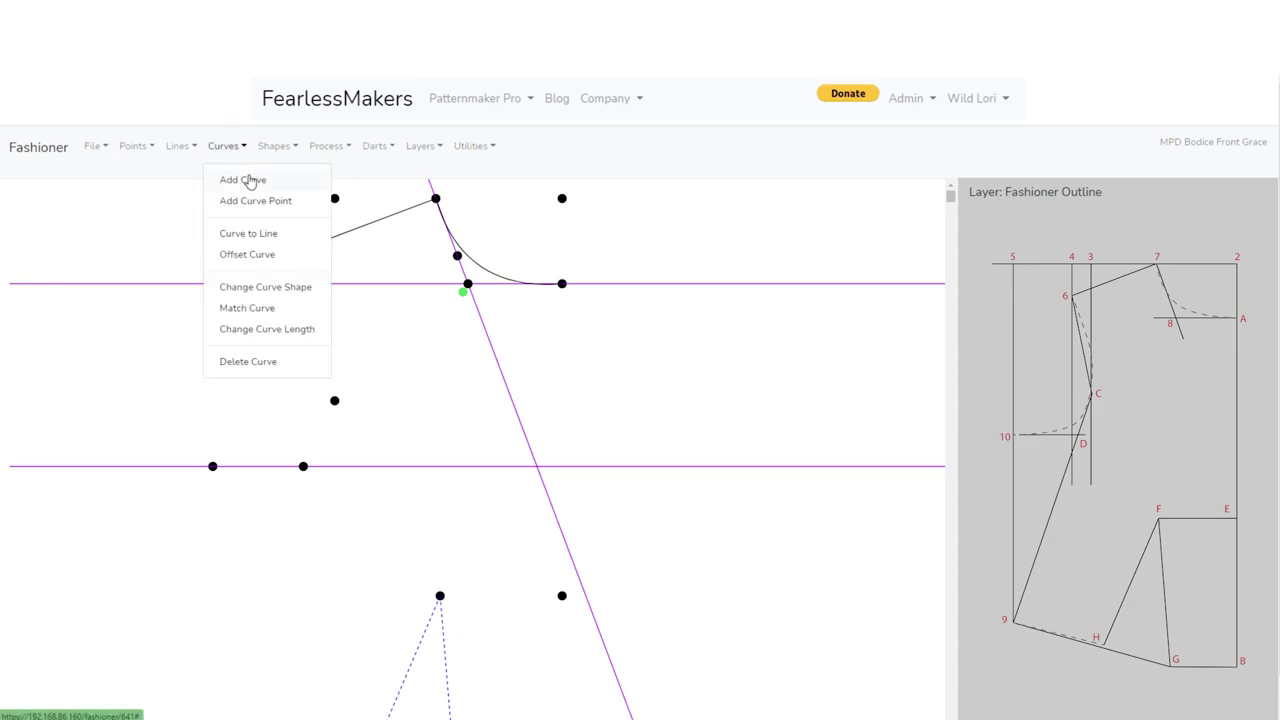
pyautogui.click(249, 181)
pyautogui.click(212, 466)
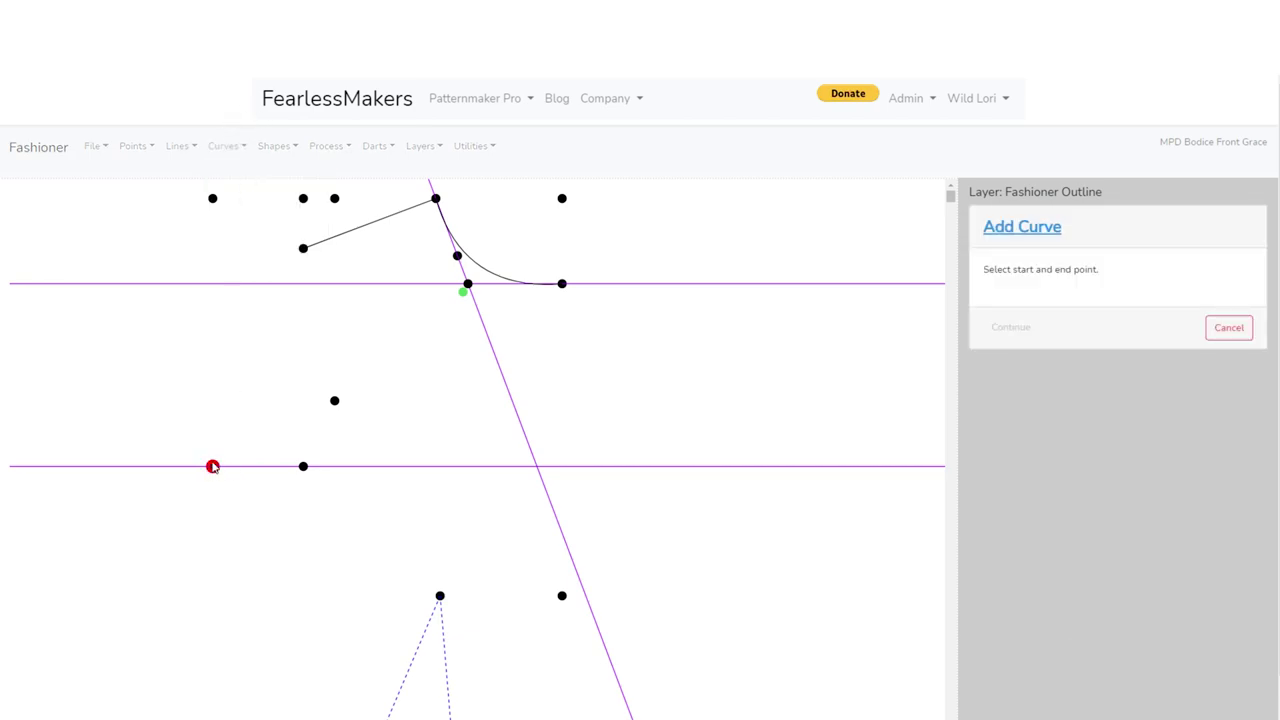
pyautogui.click(303, 248)
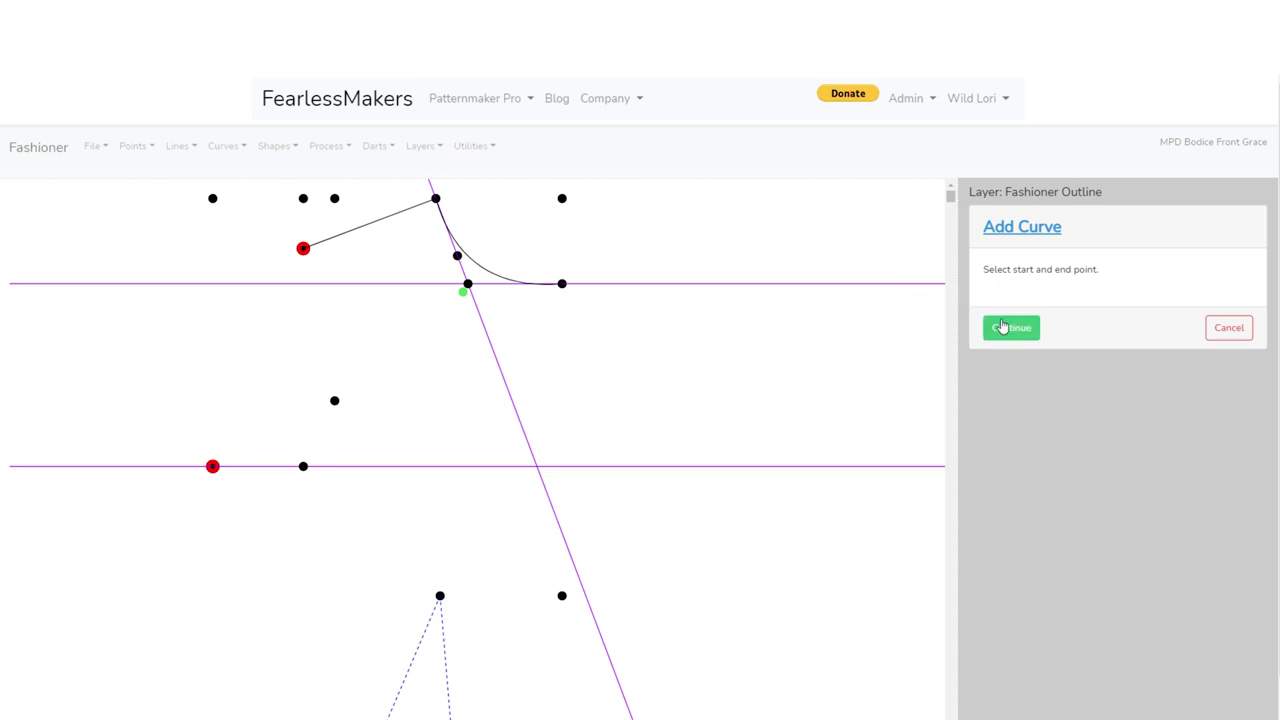
pyautogui.click(1003, 327)
pyautogui.click(1238, 302)
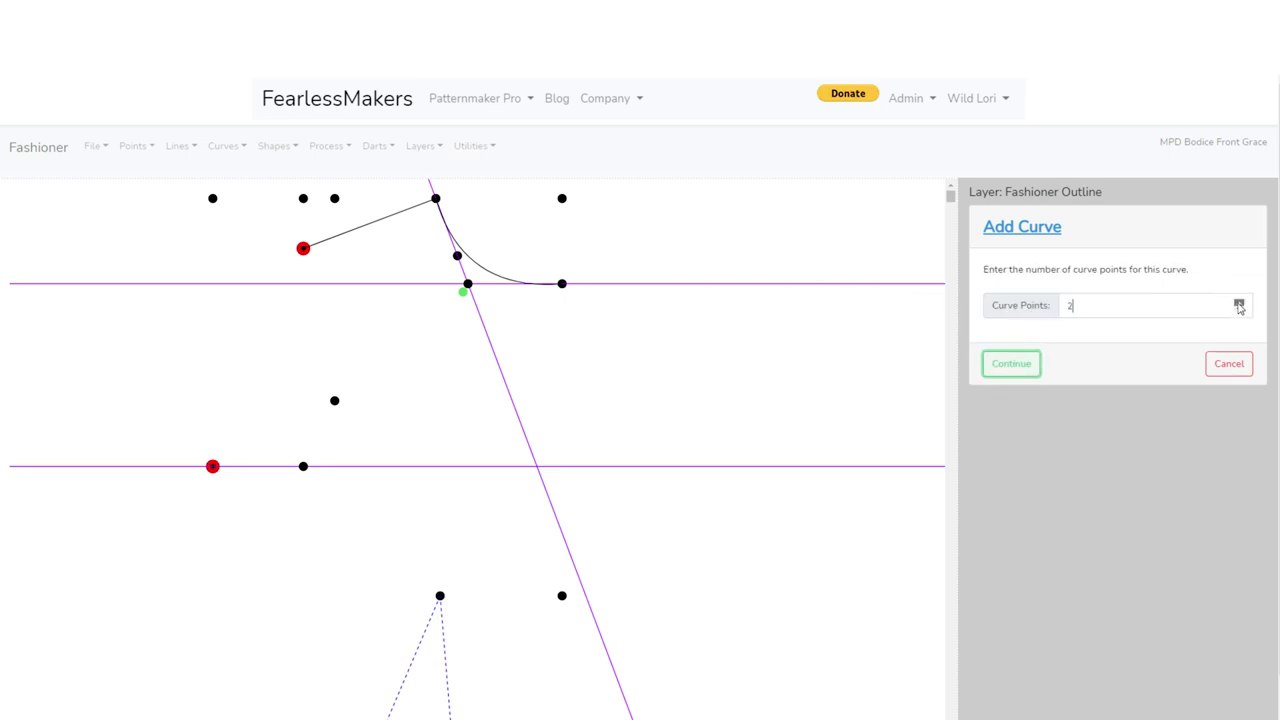
pyautogui.click(1030, 368)
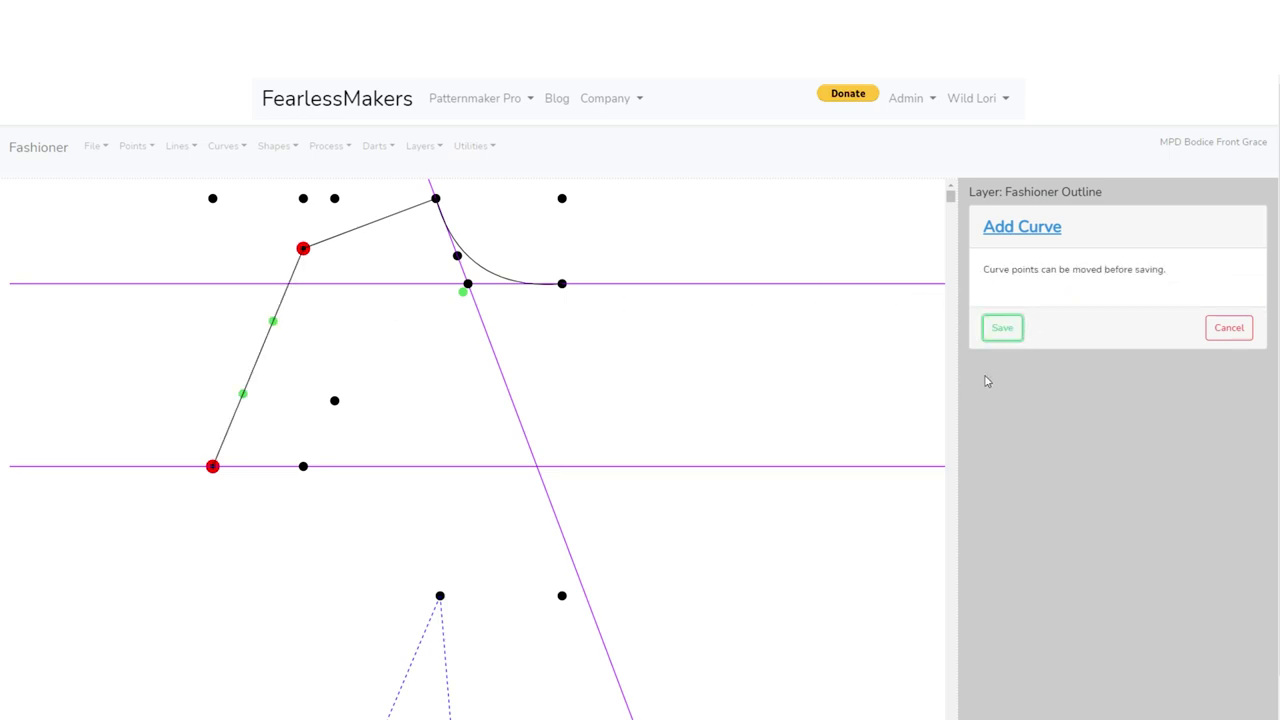
# Shape the armhole by moving its two curve points outward so the curve runs through the mid-armhole point, and save the curve
pyautogui.moveTo(273, 321); pyautogui.dragTo(353, 334)
pyautogui.moveTo(243, 394); pyautogui.dragTo(325, 476)
pyautogui.click(353, 336)
pyautogui.moveTo(350, 332); pyautogui.dragTo(345, 327)
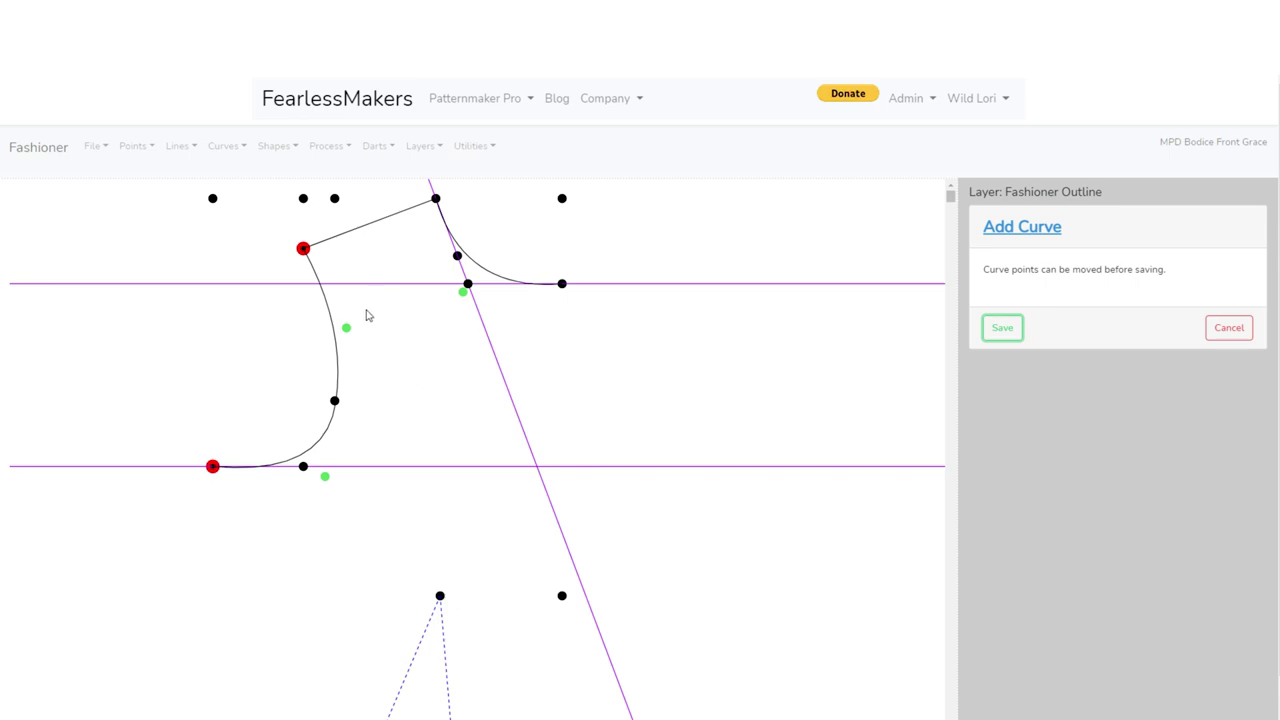
pyautogui.click(1001, 330)
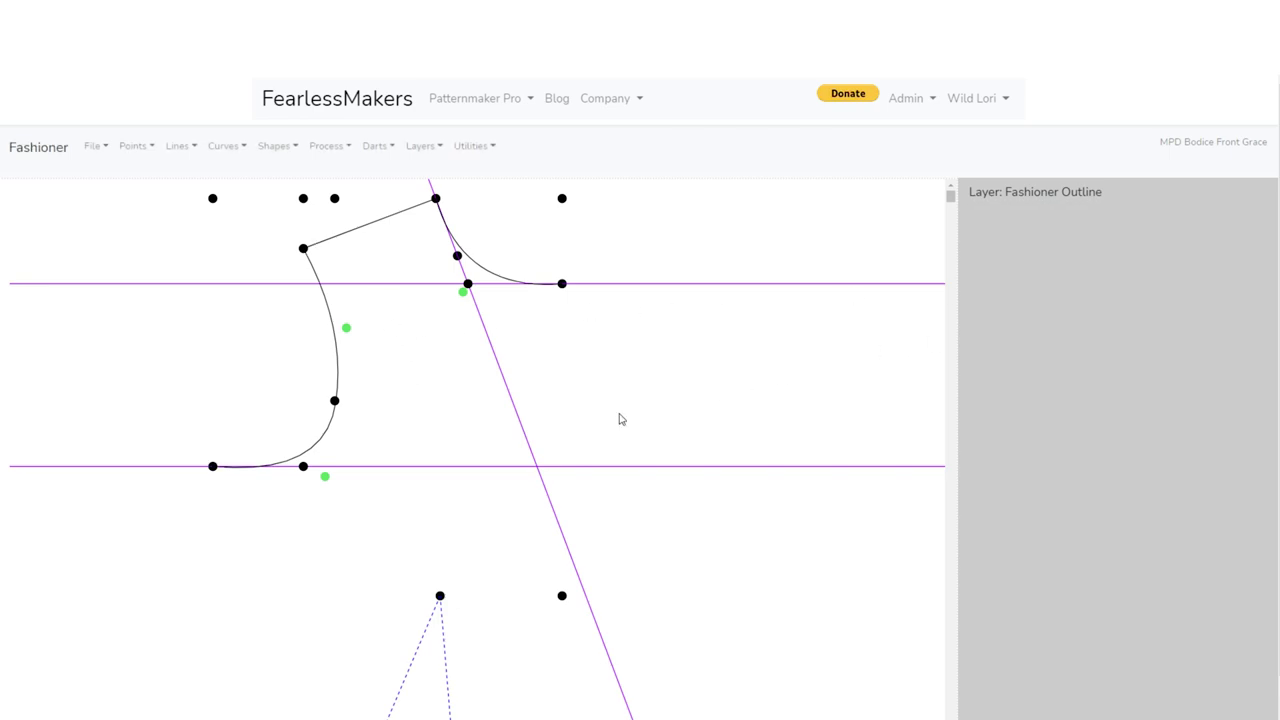
pyautogui.click(218, 150)
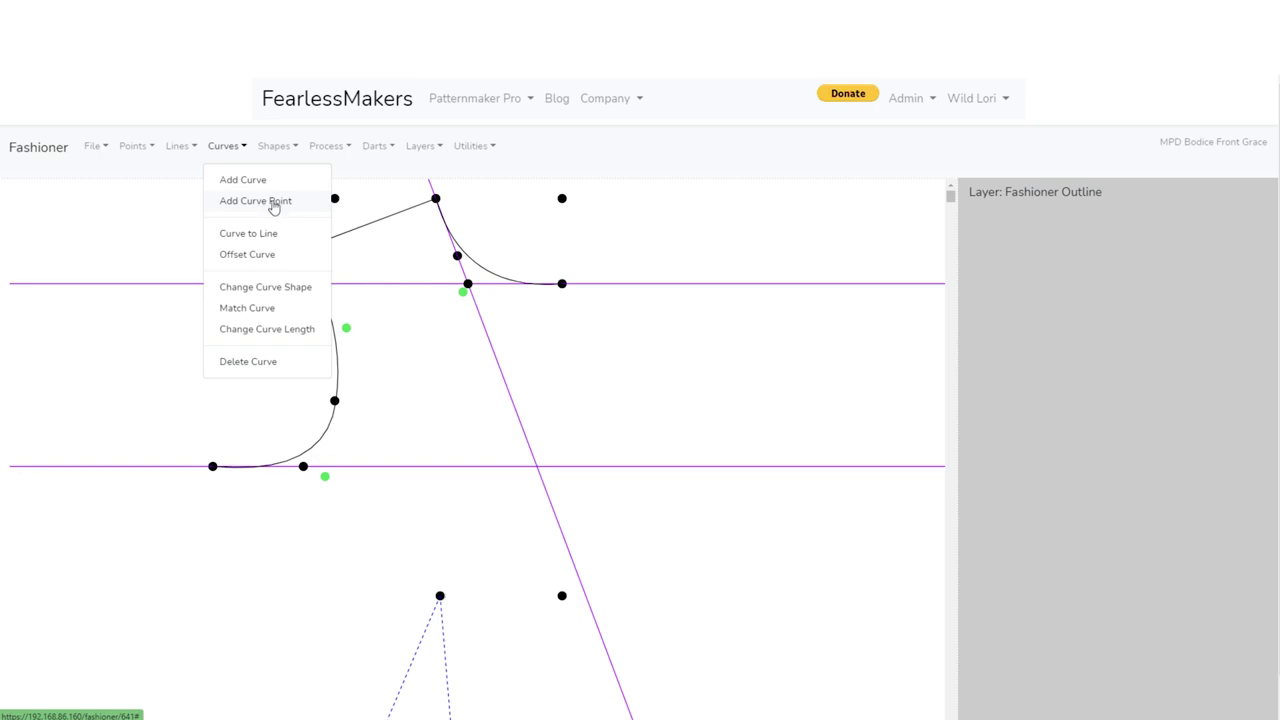
pyautogui.click(261, 290)
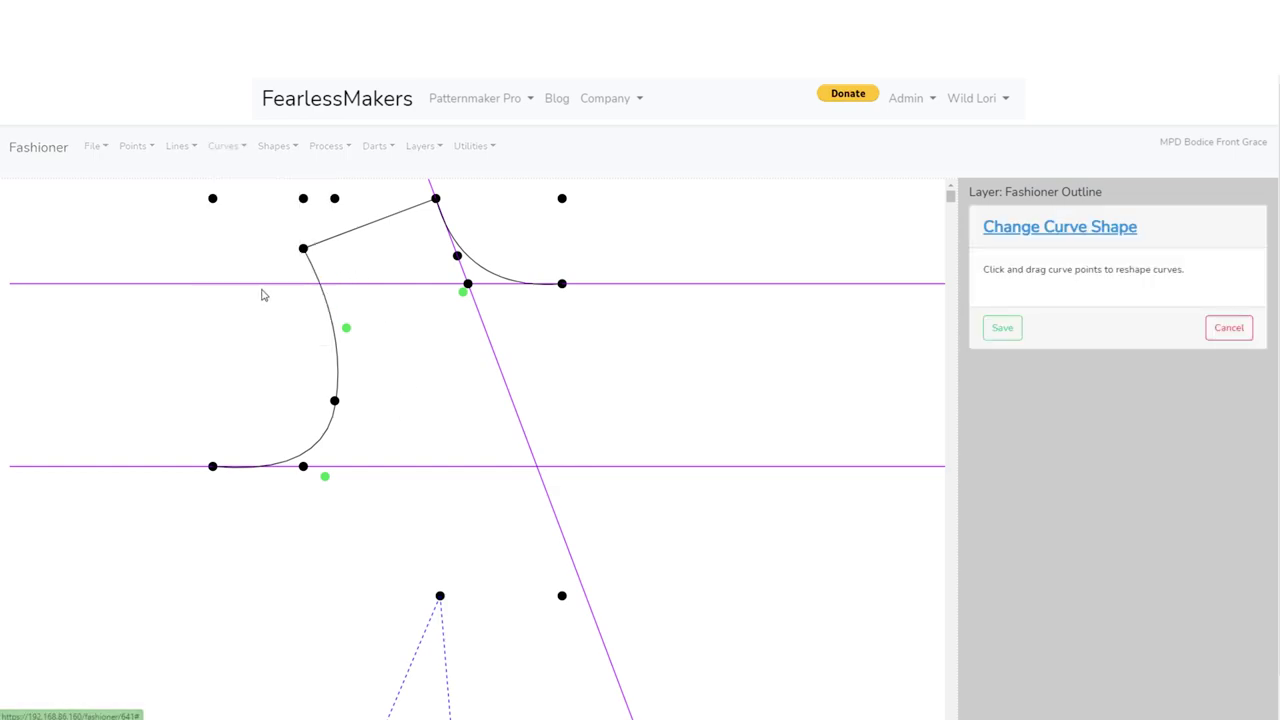
pyautogui.click(345, 328)
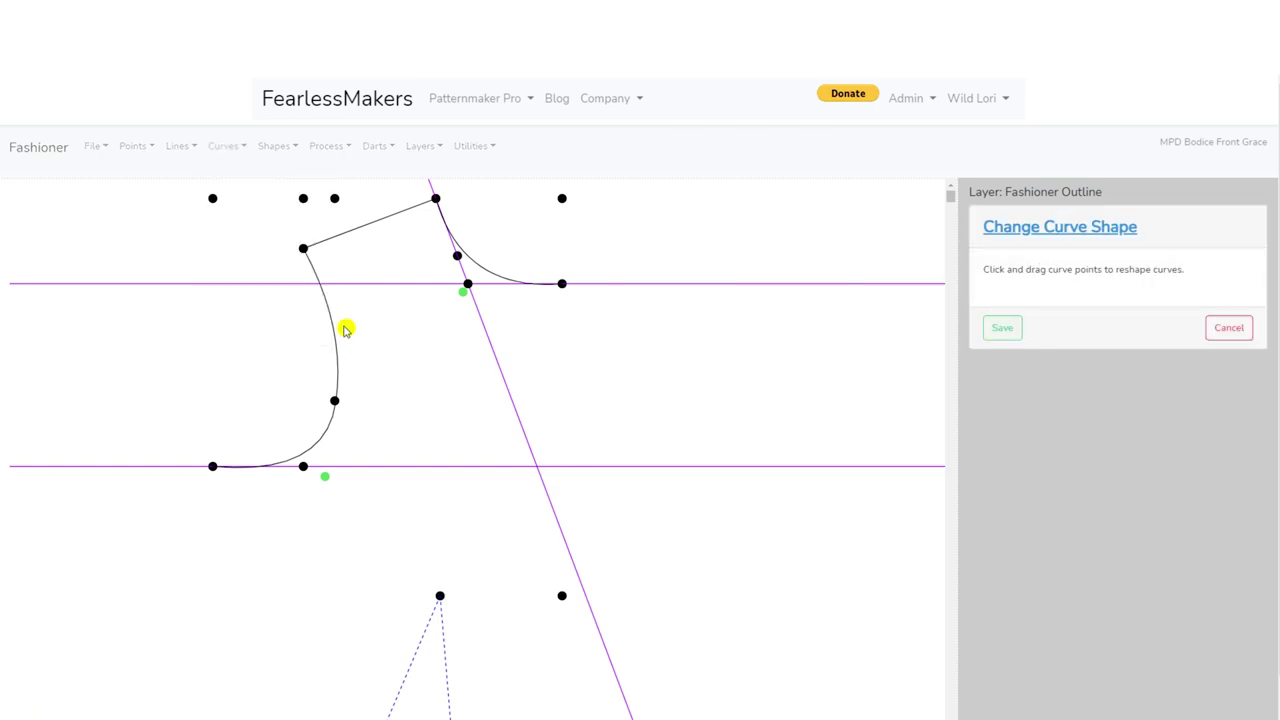
pyautogui.click(463, 290)
pyautogui.click(463, 290)
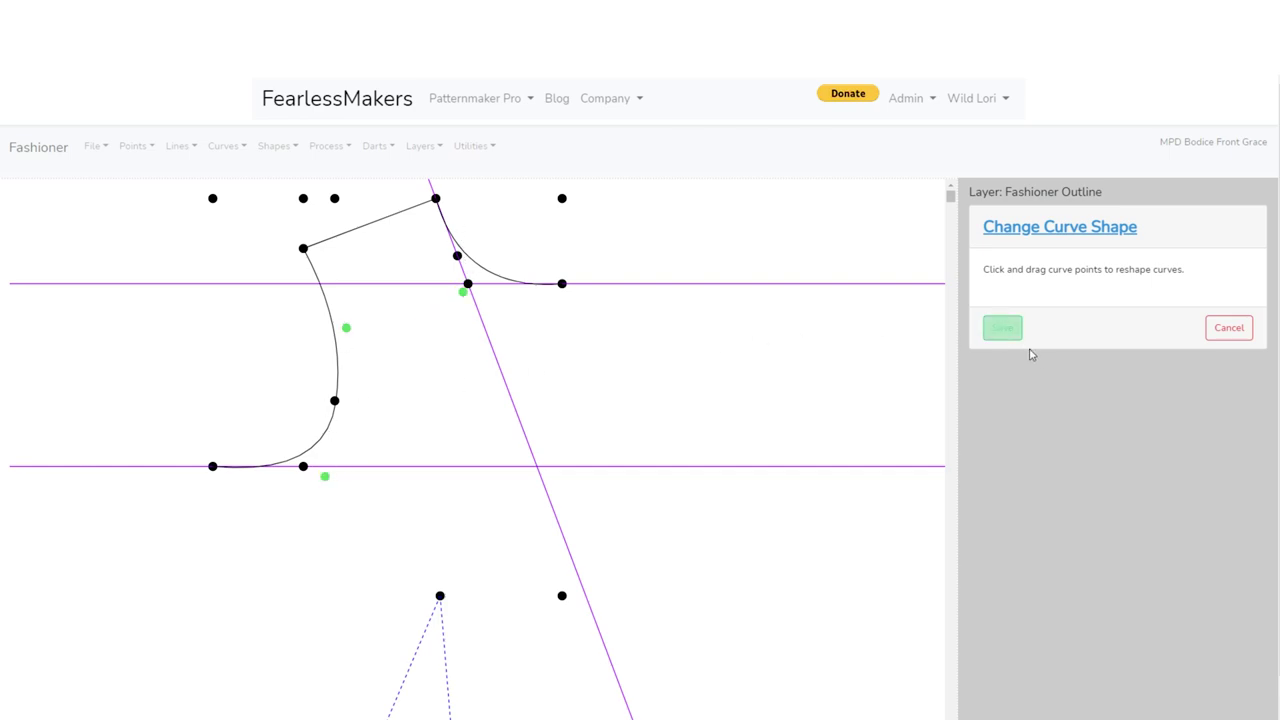
pyautogui.click(1232, 327)
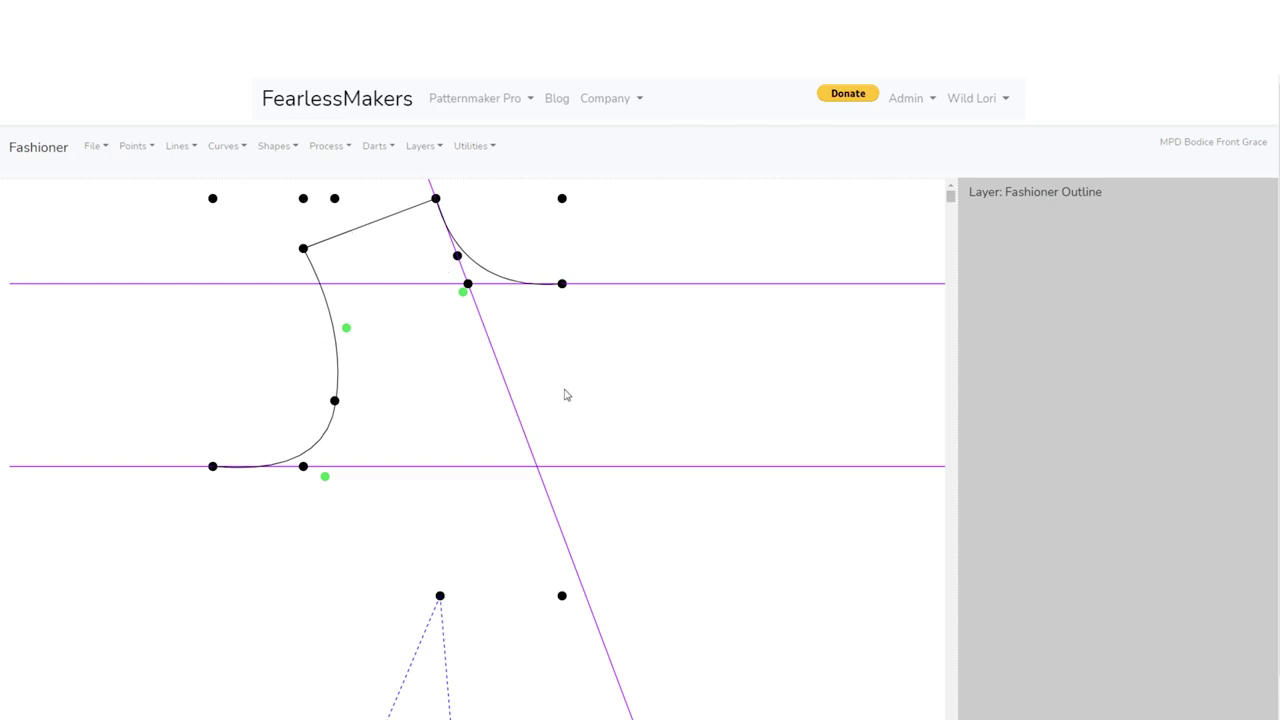
# Add the center-front line from neck point A straight down to the center-front waist point
pyautogui.moveTo(426, 466); pyautogui.dragTo(378, 364)
pyautogui.scroll(-2, 394, 383)
pyautogui.scroll(-1, 394, 387)
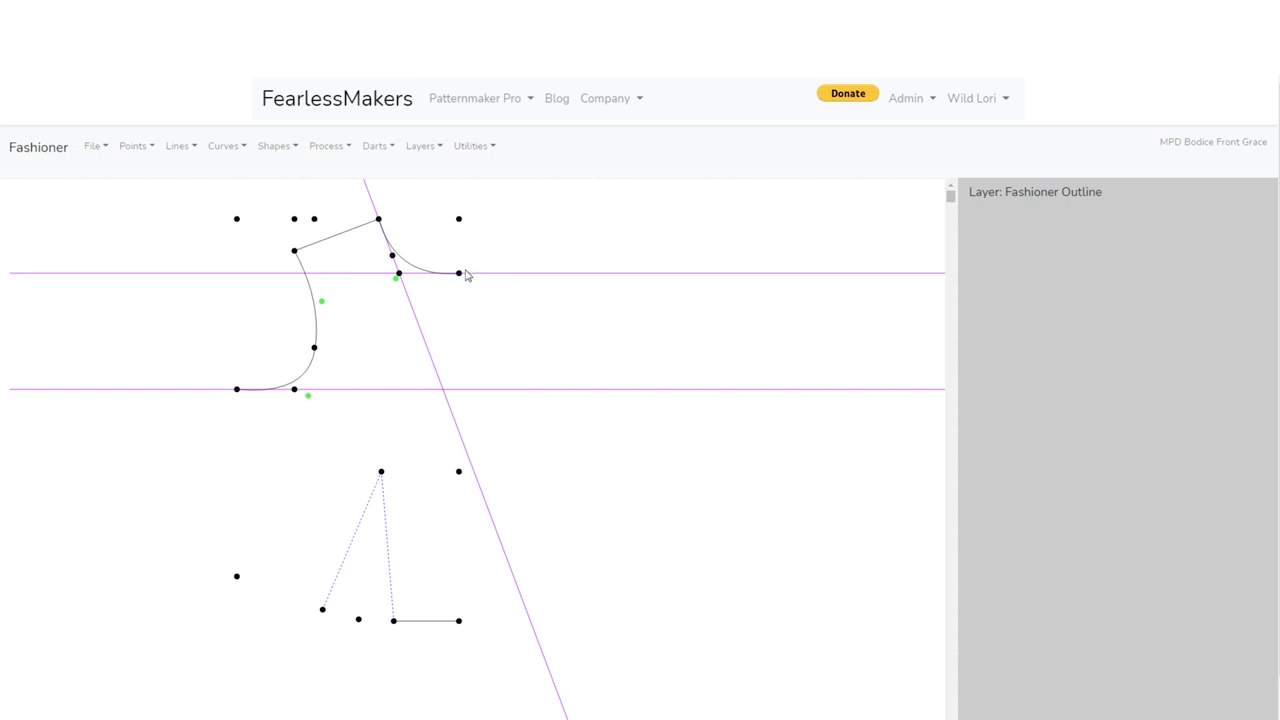
pyautogui.click(176, 146)
pyautogui.click(170, 184)
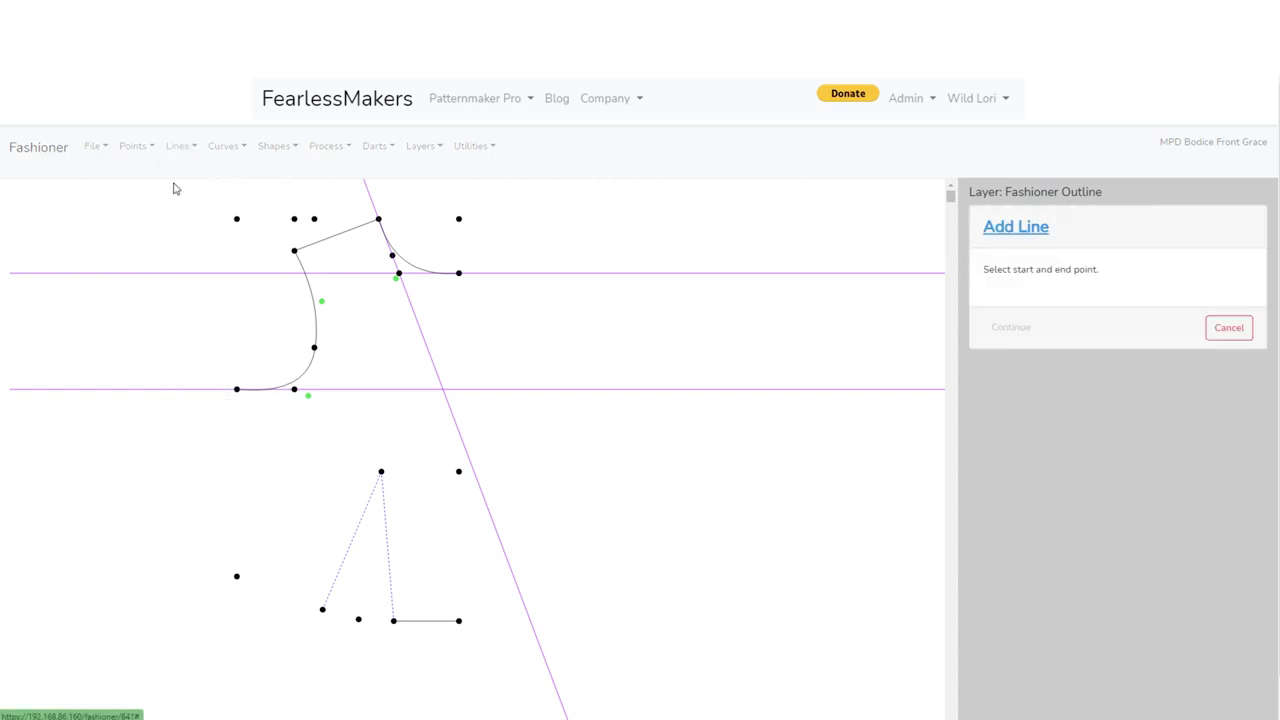
pyautogui.click(459, 274)
pyautogui.click(459, 622)
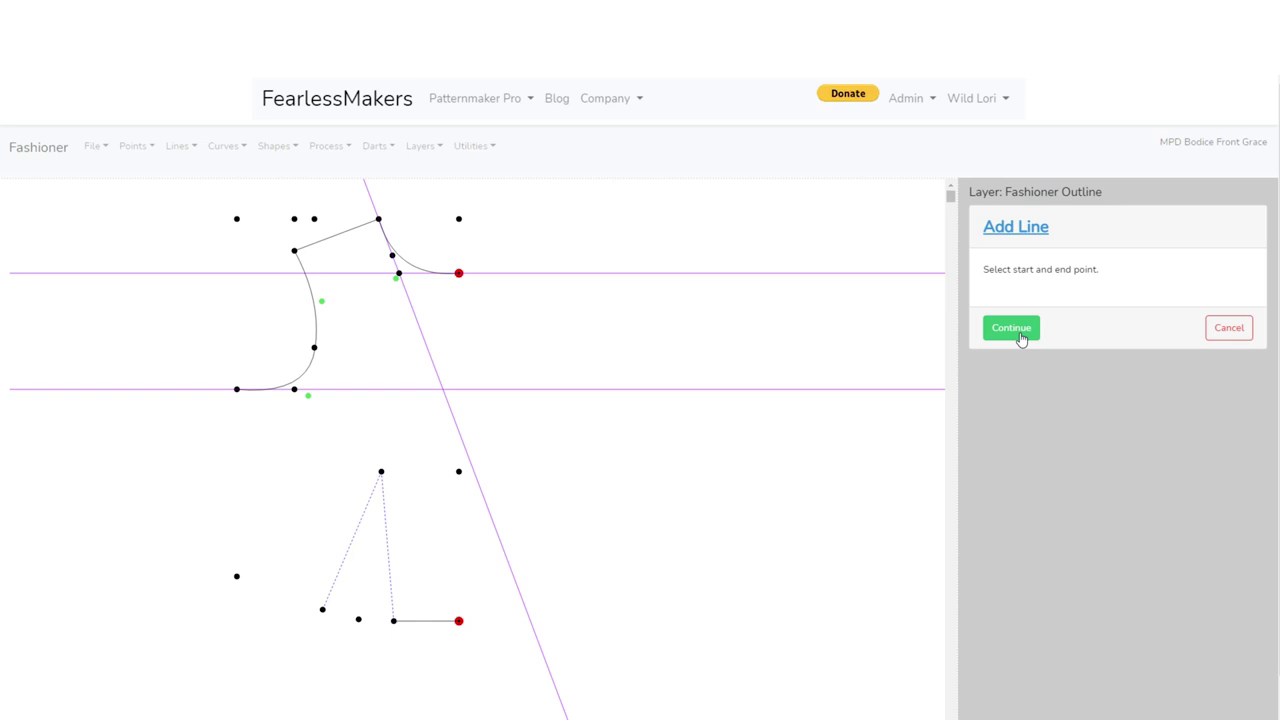
pyautogui.click(1011, 328)
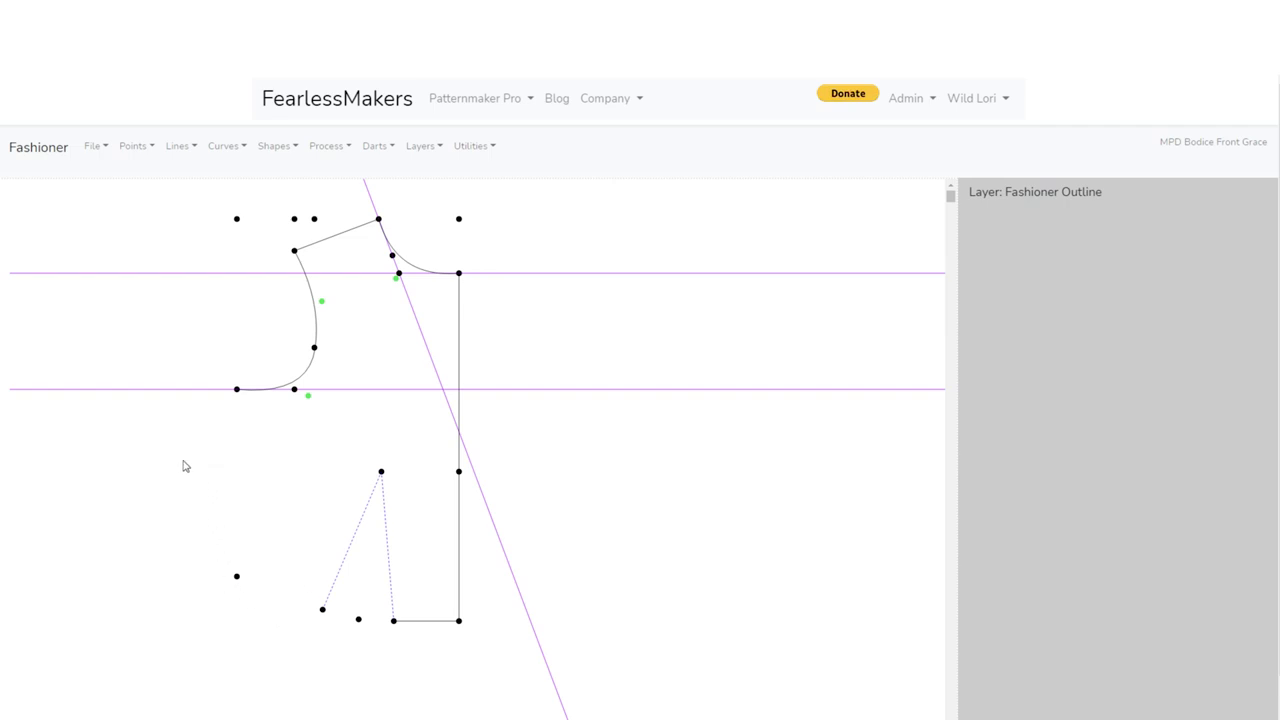
# Add a multi-point line from the inner dart leg's waist end through the dart center, outer dart leg and side waist points to underarm point 10
pyautogui.click(178, 148)
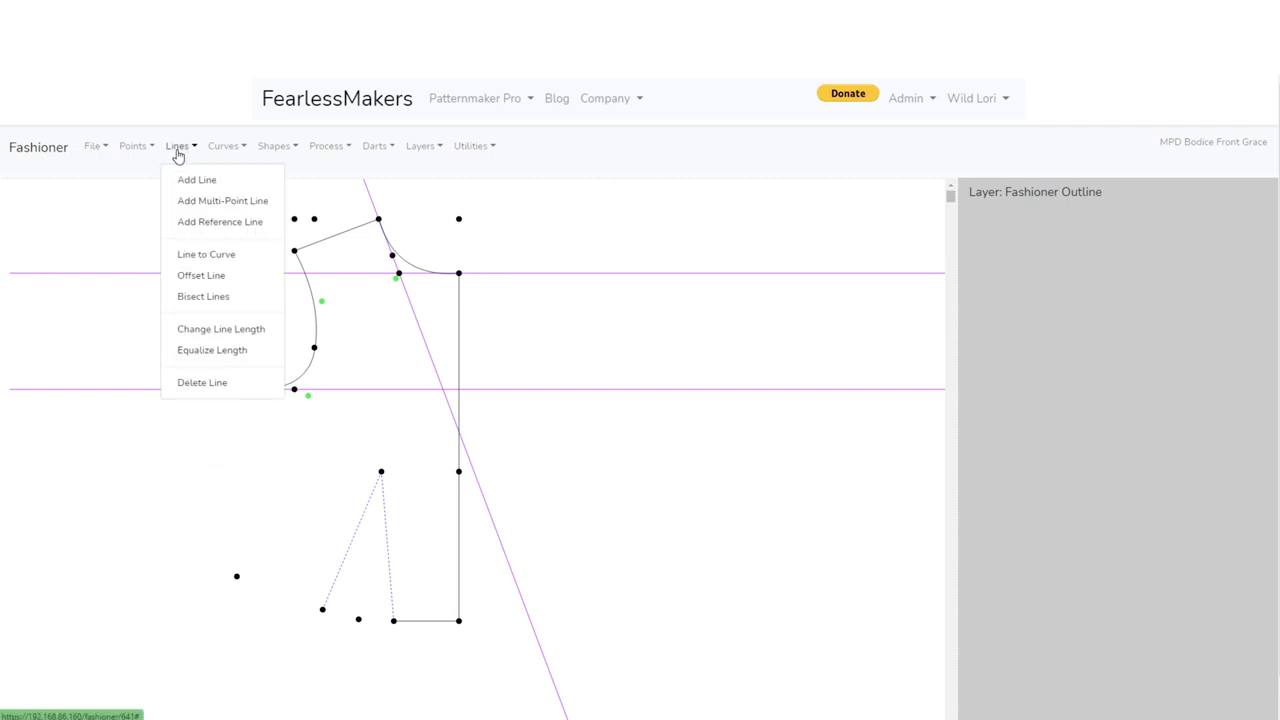
pyautogui.click(208, 203)
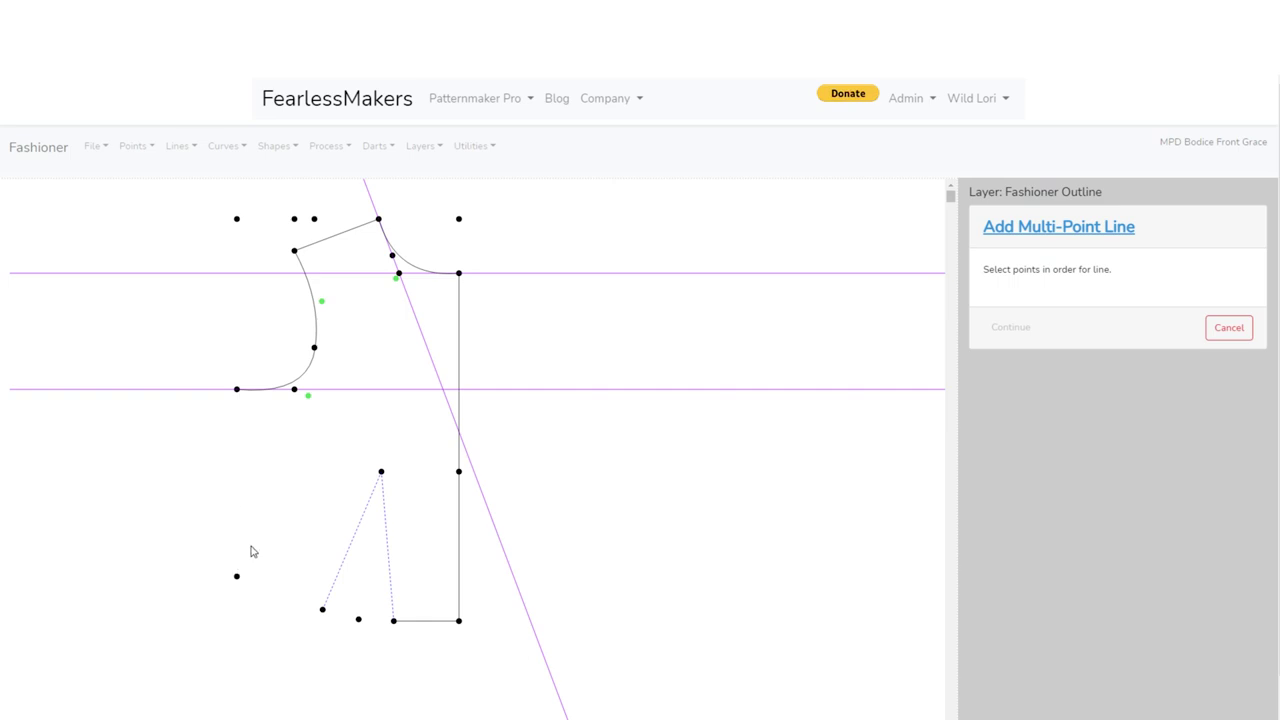
pyautogui.click(393, 620)
pyautogui.click(358, 619)
pyautogui.click(320, 609)
pyautogui.click(237, 577)
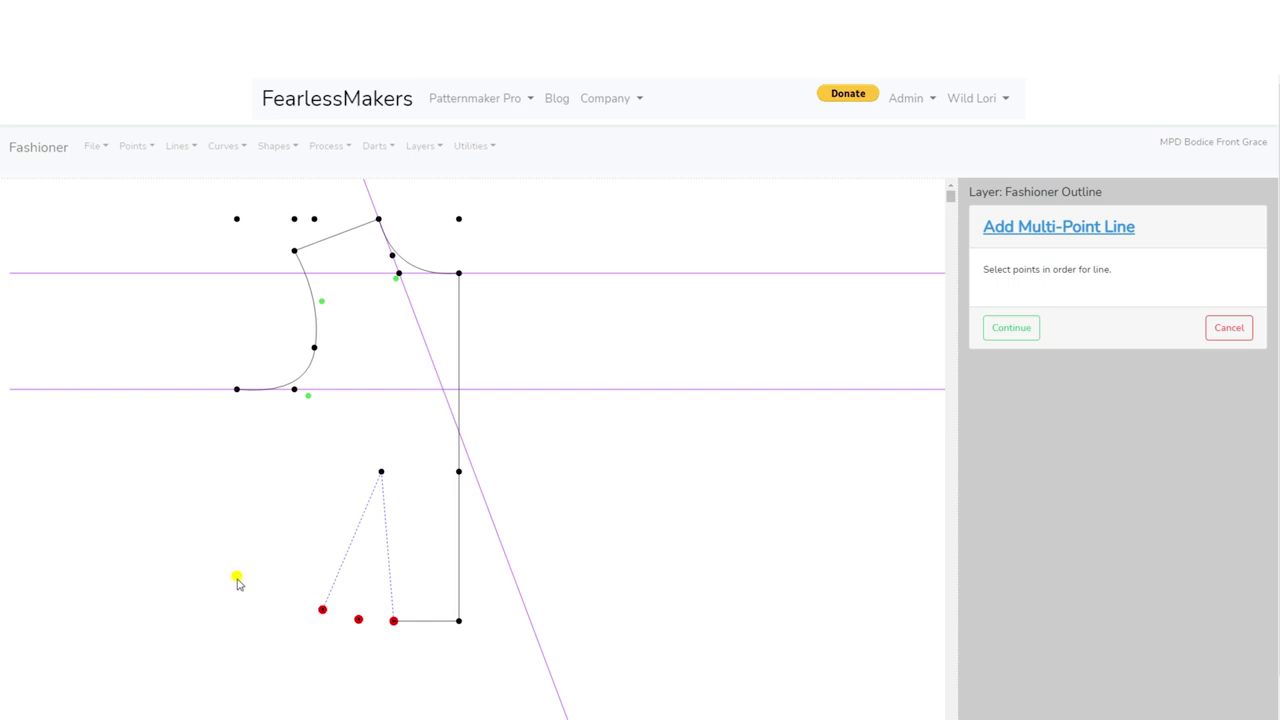
pyautogui.click(237, 390)
pyautogui.click(1006, 329)
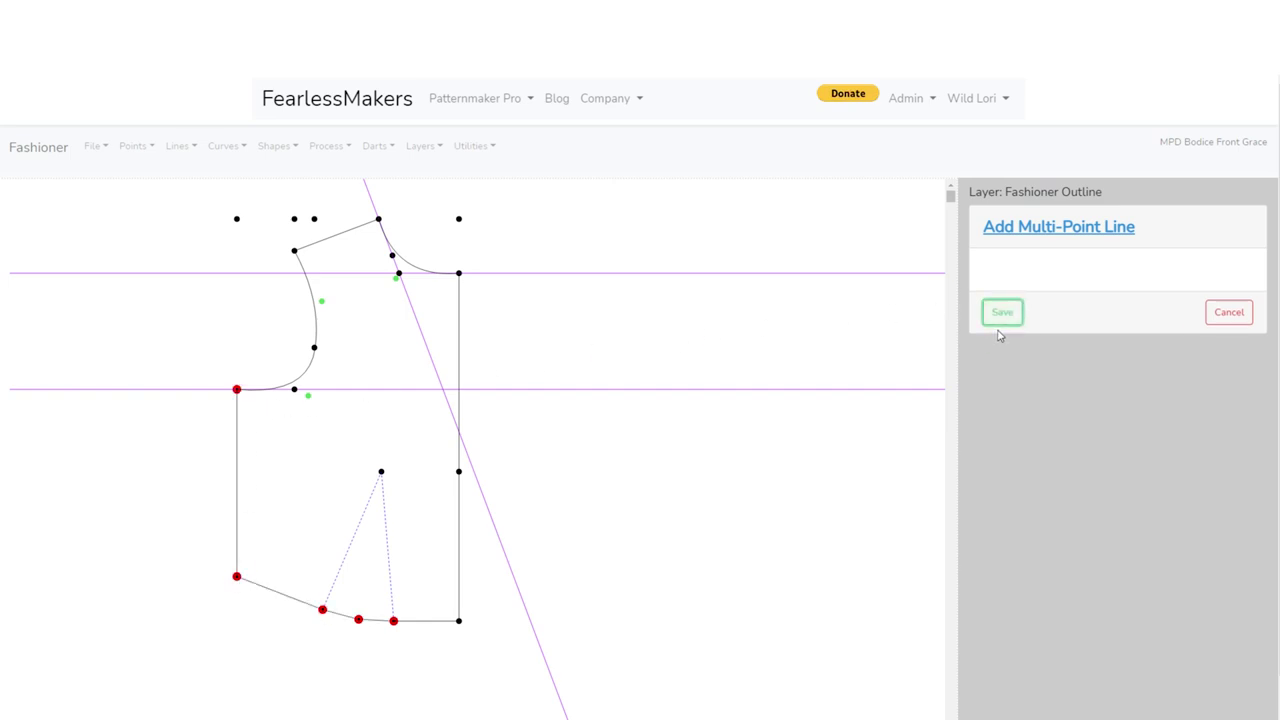
pyautogui.click(995, 318)
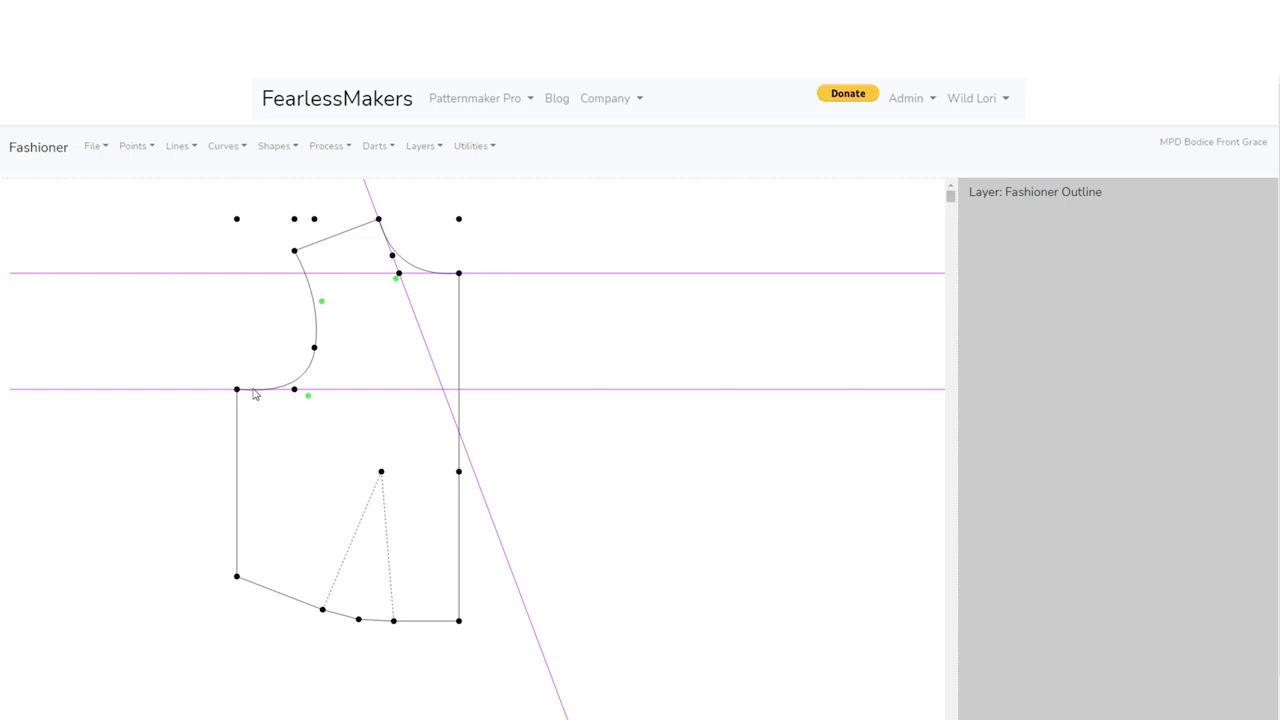
# Examine the pattern's SVG structure in the browser's DevTools, expanding the main layer down to the Fashioner Draft elements, and close DevTools
pyautogui.rightClick(486, 351)
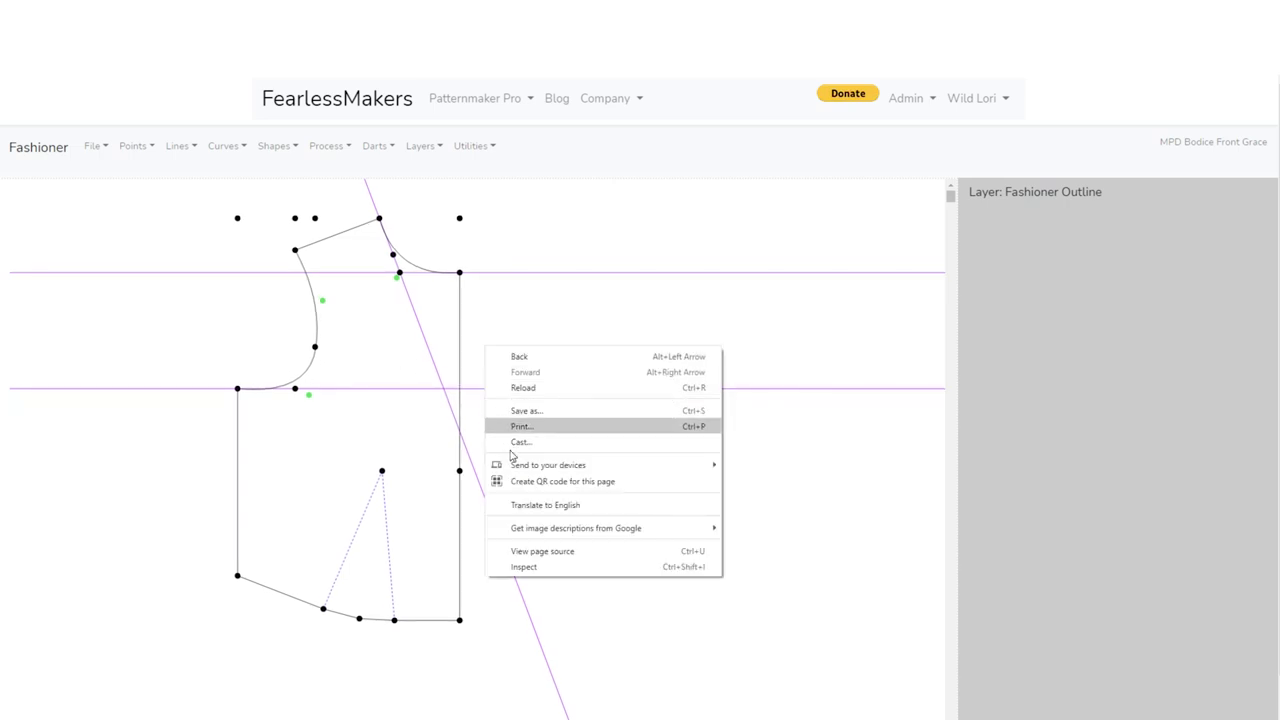
pyautogui.click(548, 567)
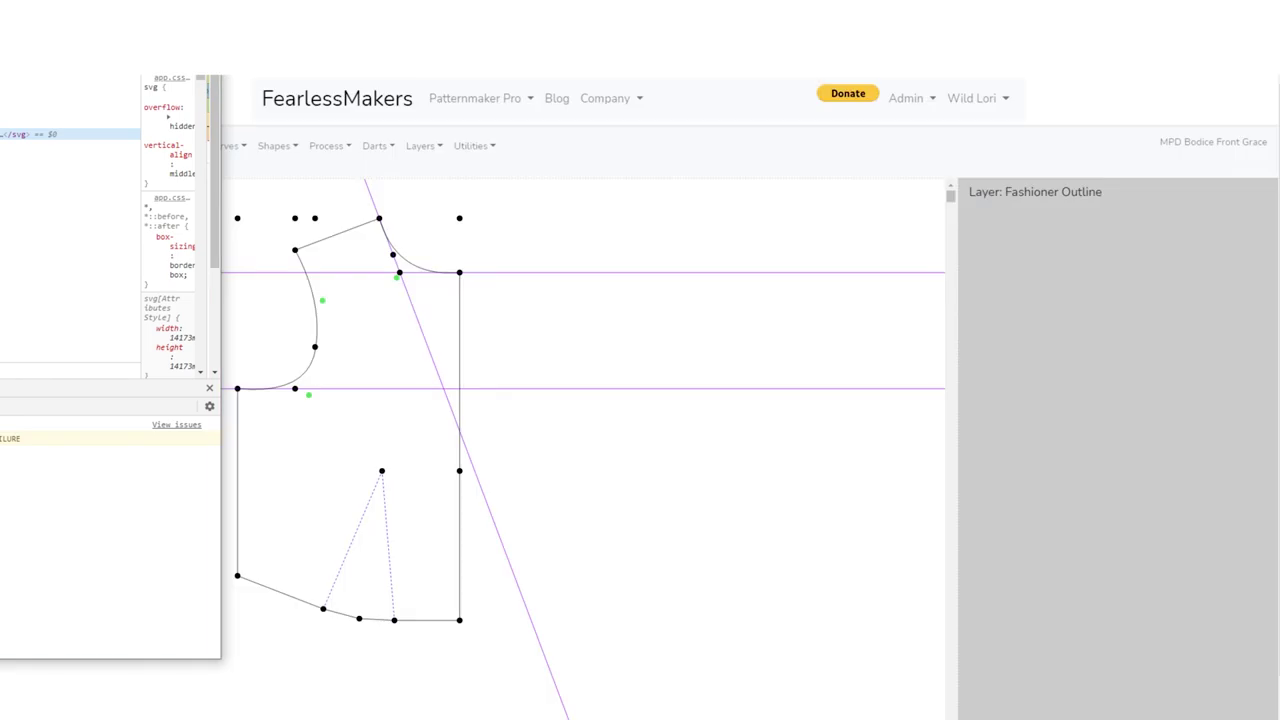
pyautogui.moveTo(120, 66); pyautogui.dragTo(762, 92)
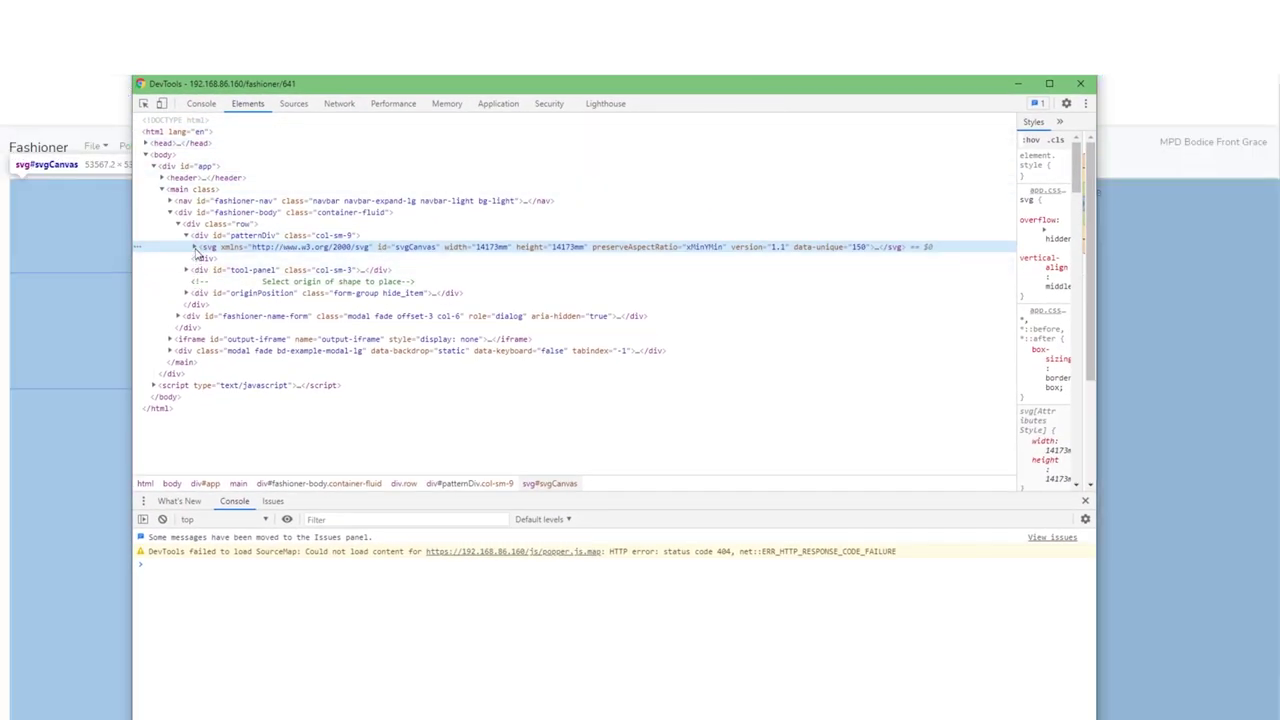
pyautogui.click(194, 247)
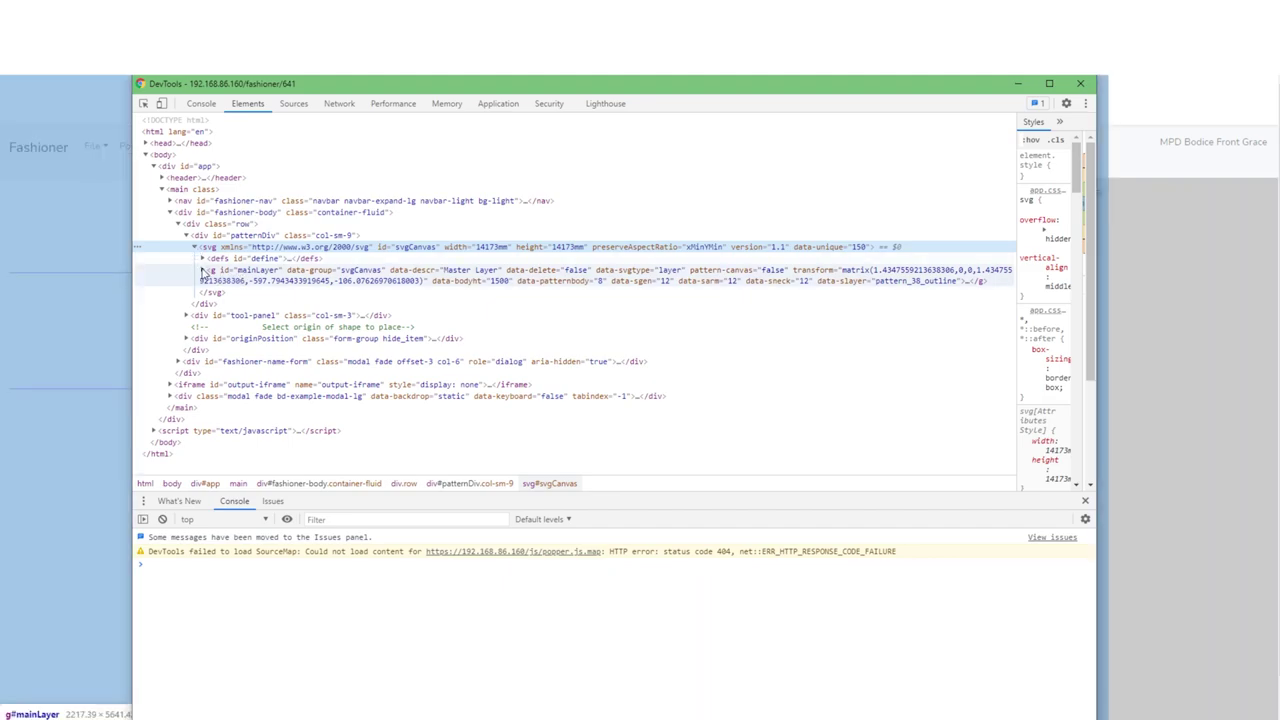
pyautogui.click(202, 270)
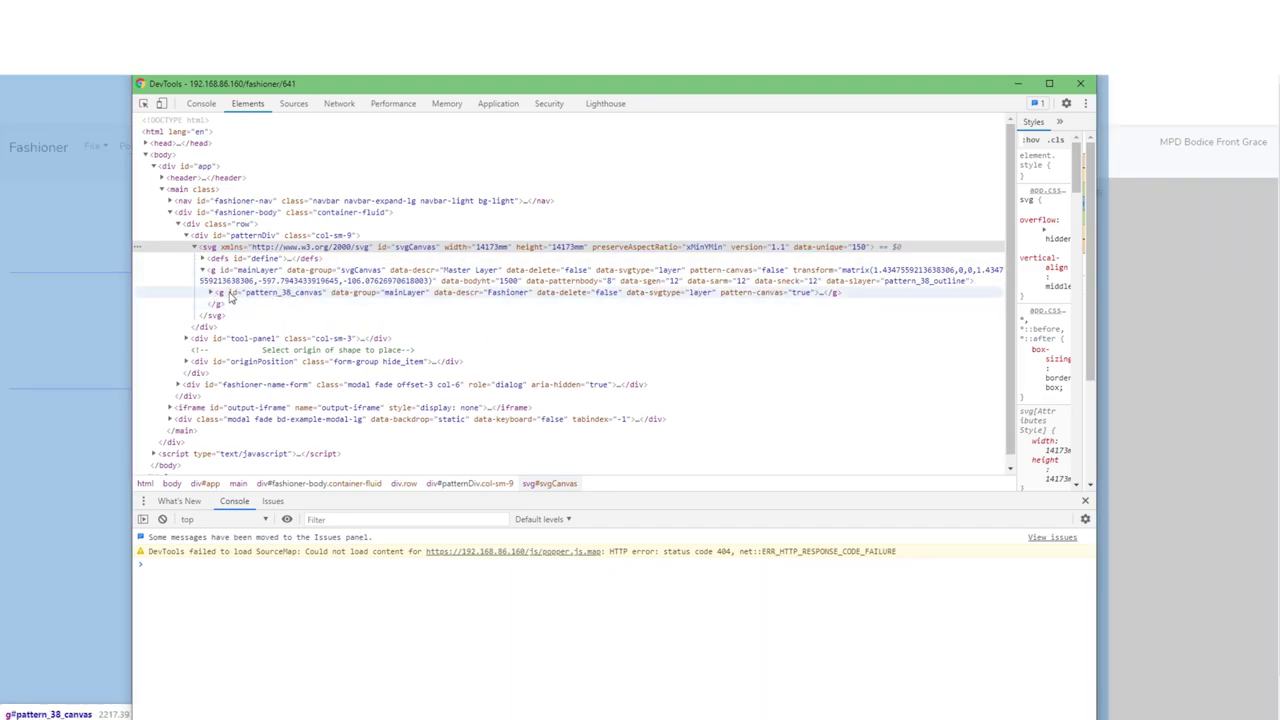
pyautogui.click(211, 294)
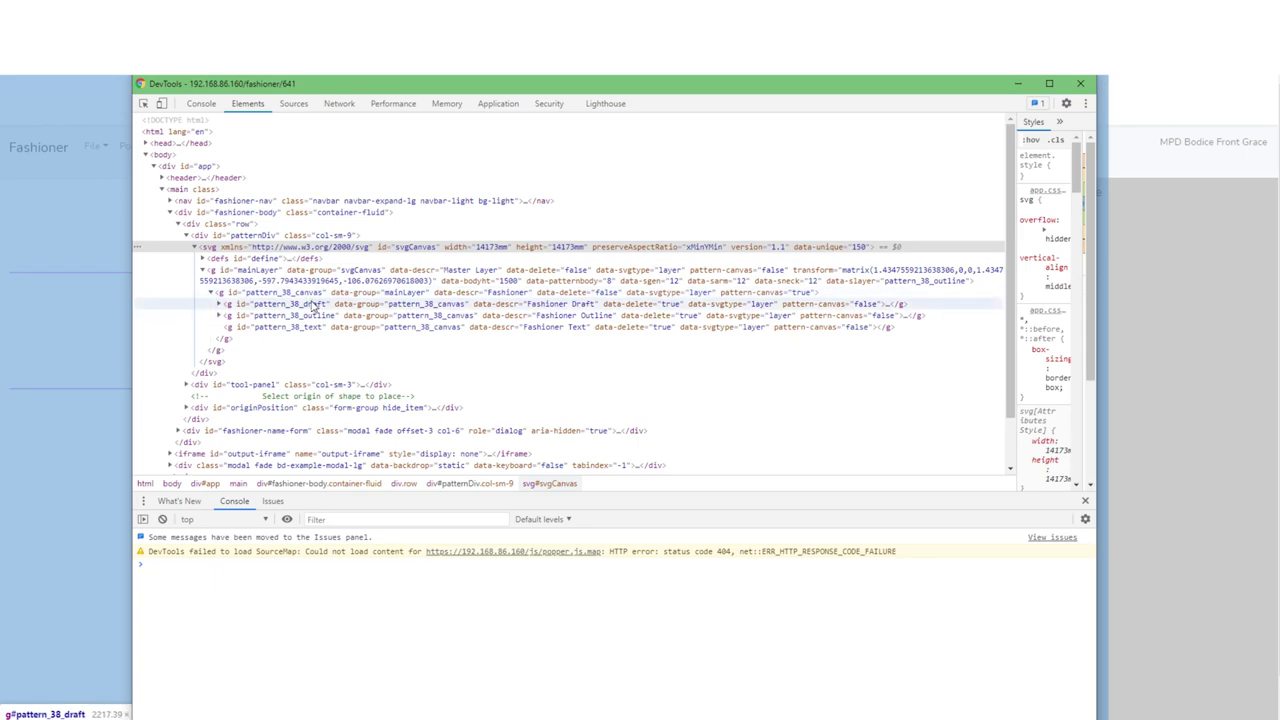
pyautogui.click(220, 305)
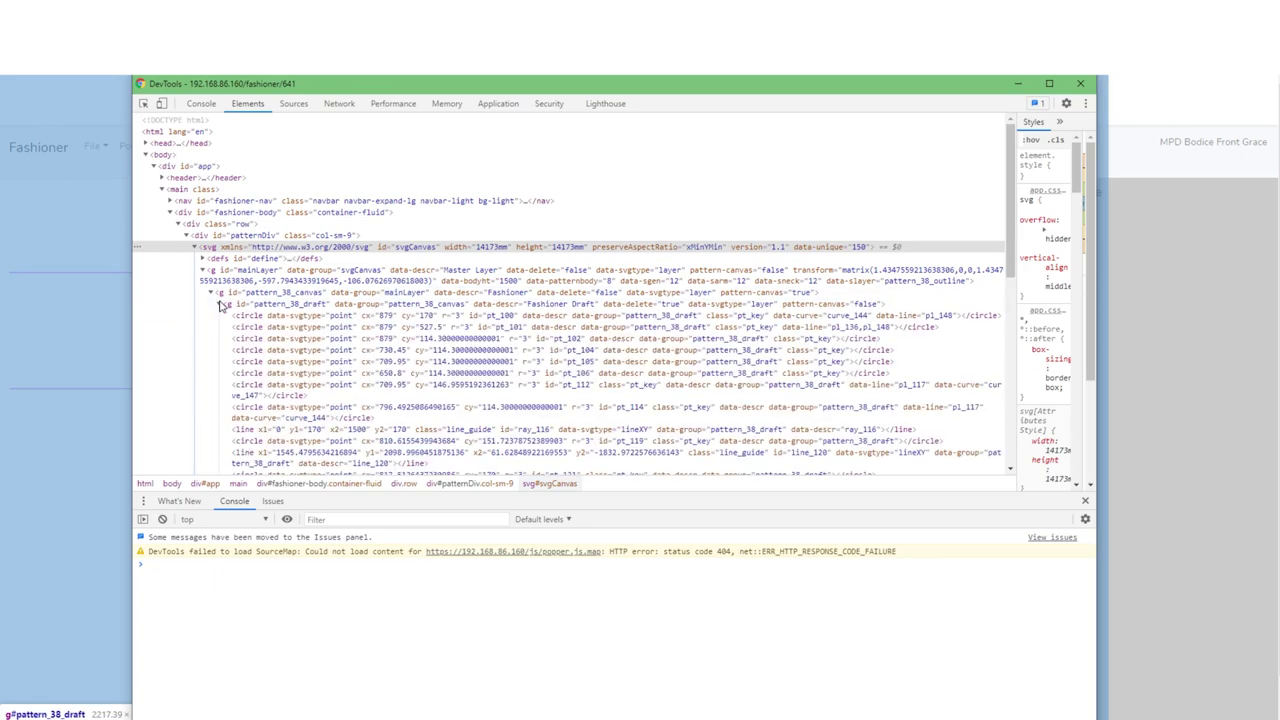
pyautogui.scroll(-10, 387, 415)
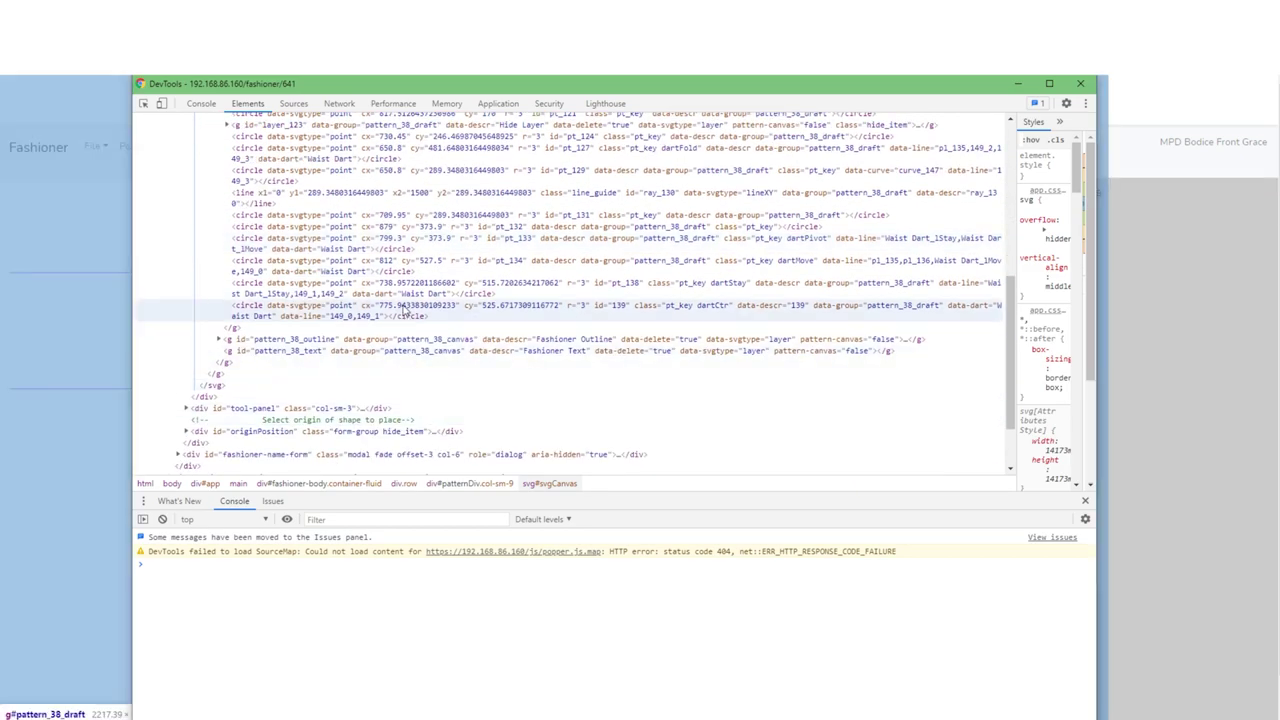
pyautogui.scroll(15, 437, 432)
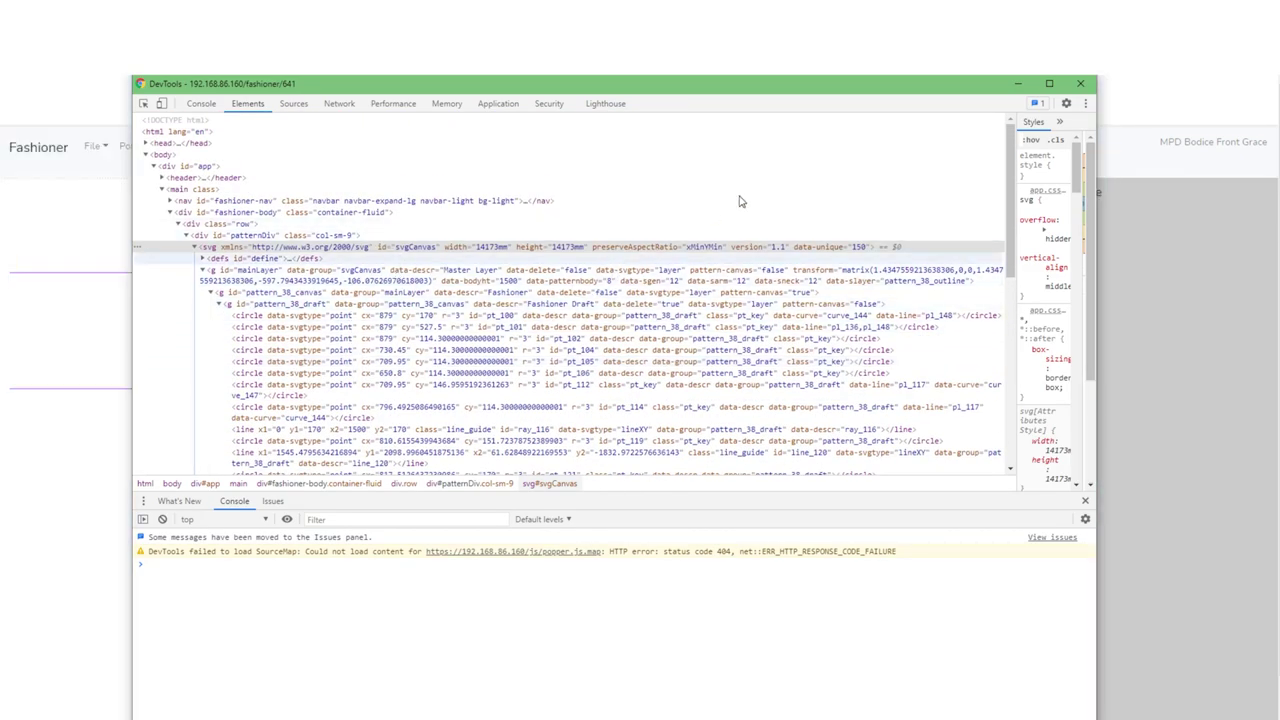
pyautogui.click(1080, 83)
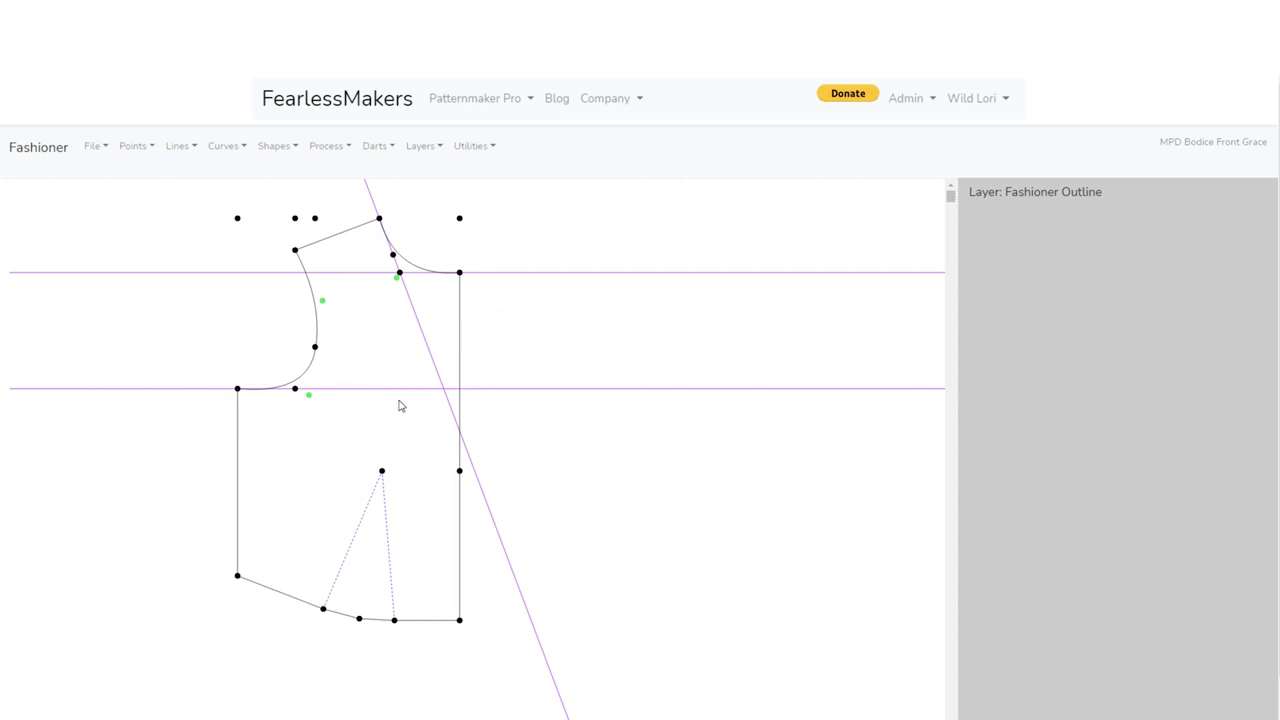
# Step back through the last two additions, the multi-point waist and side line and the center-front line
pyautogui.click(91, 152)
pyautogui.click(107, 222)
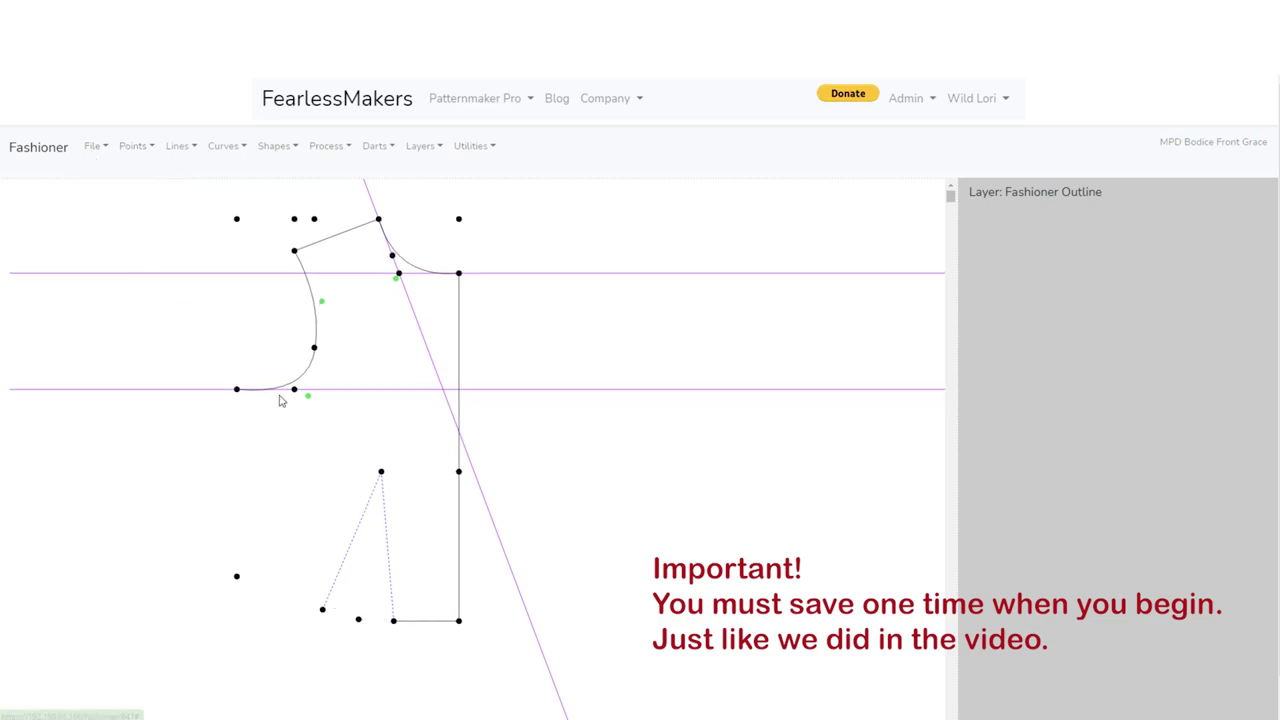
pyautogui.click(91, 152)
pyautogui.click(98, 225)
pyautogui.scroll(3, 100, 240)
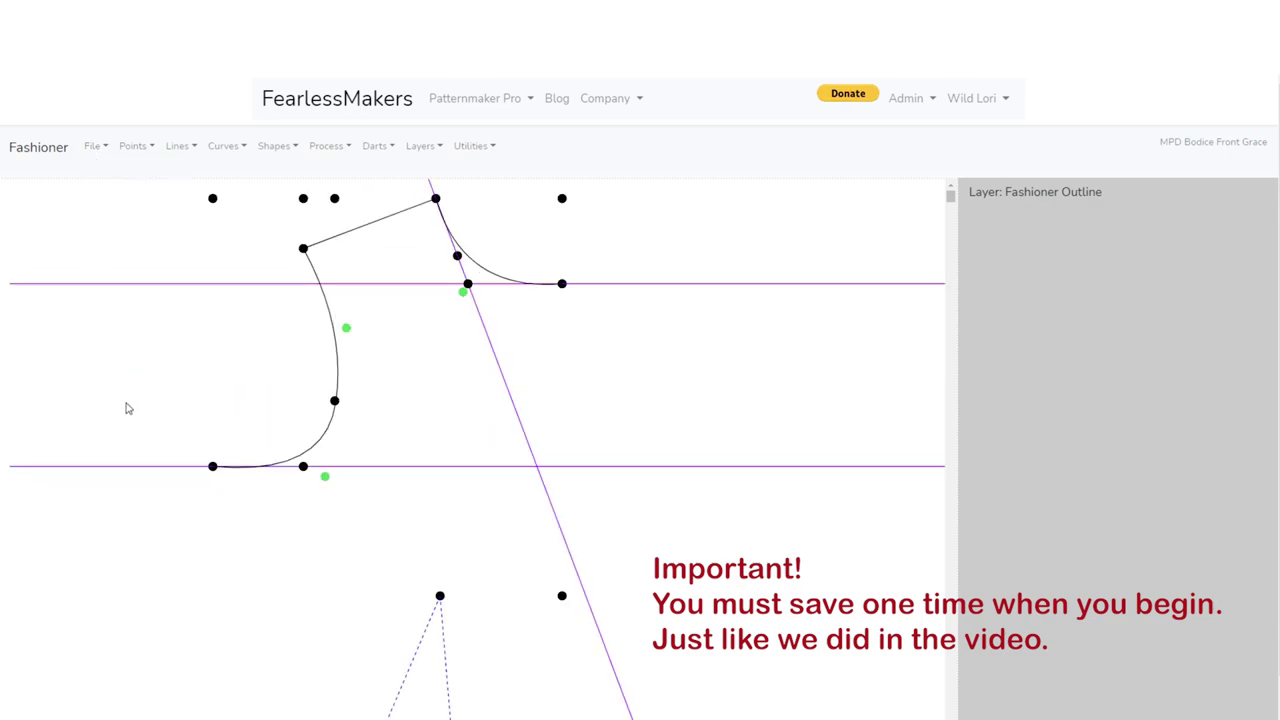
pyautogui.scroll(1, 503, 481)
pyautogui.scroll(-1, 503, 481)
pyautogui.scroll(-2, 503, 481)
pyautogui.moveTo(508, 494); pyautogui.dragTo(477, 449)
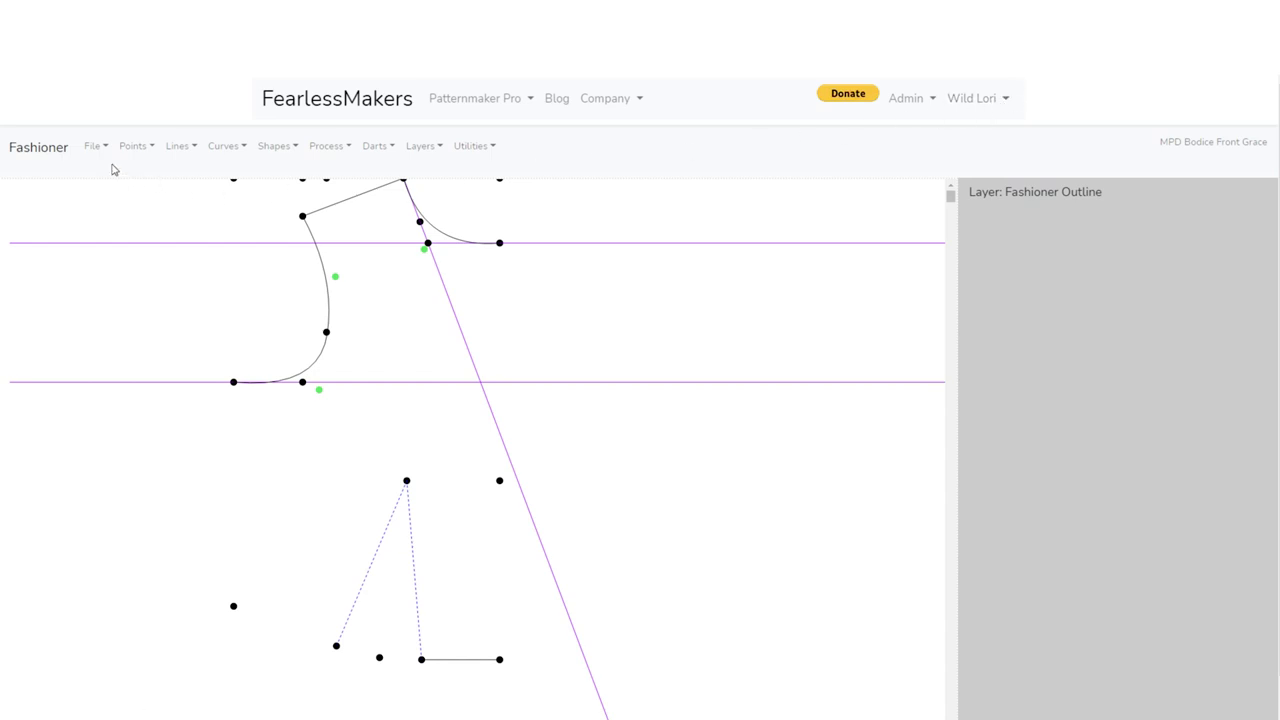
# Go to the account page and reopen the saved MPD Bodice Front Grace Fashioner session for editing
pyautogui.click(963, 98)
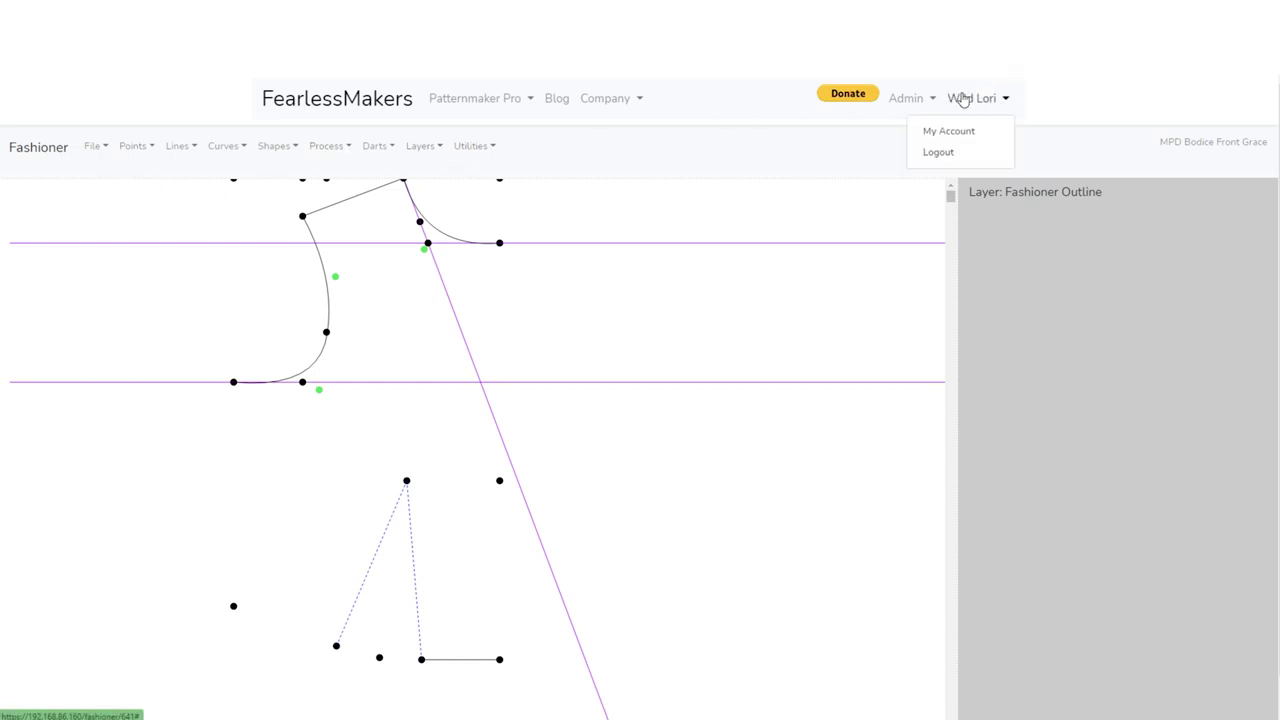
pyautogui.click(940, 134)
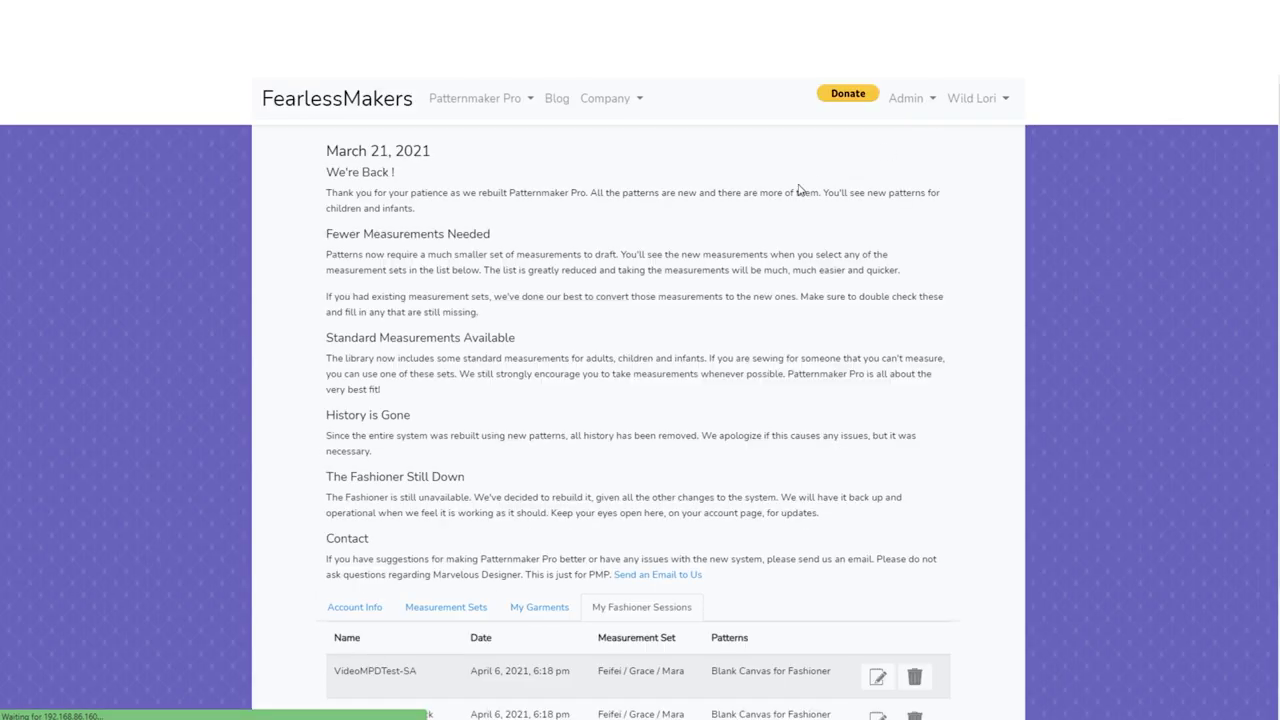
pyautogui.scroll(-2, 615, 481)
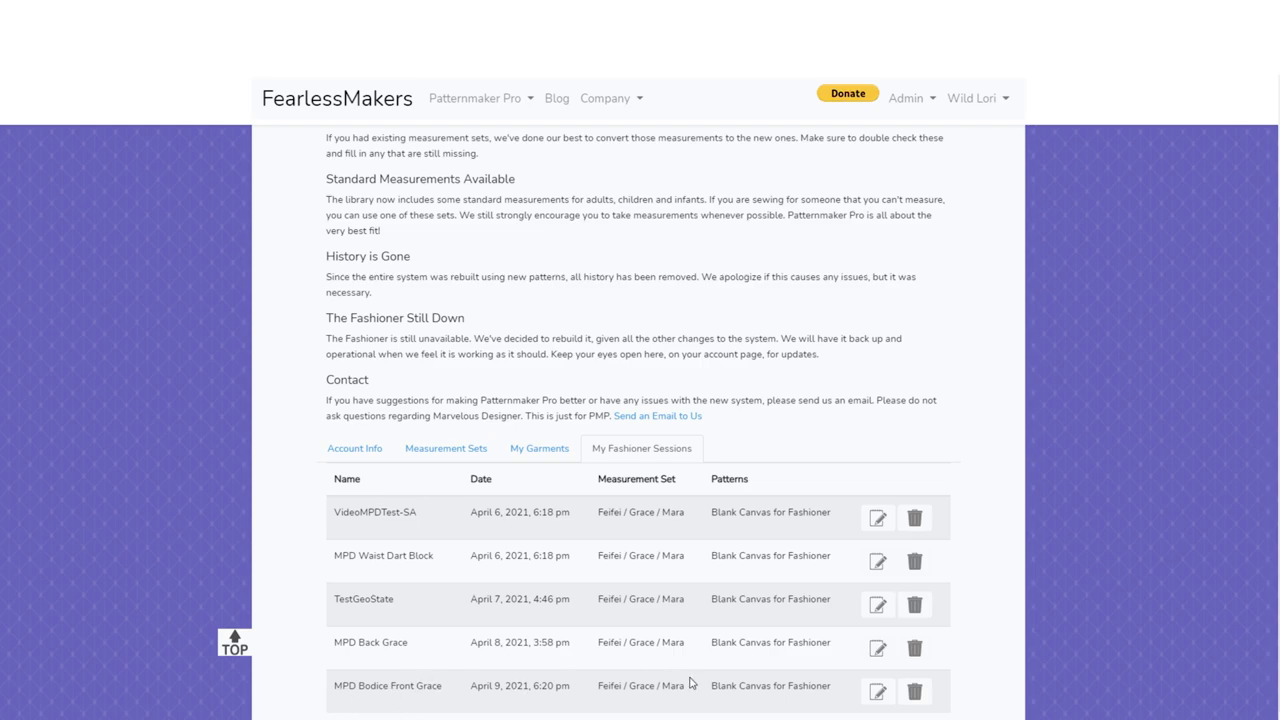
pyautogui.click(877, 691)
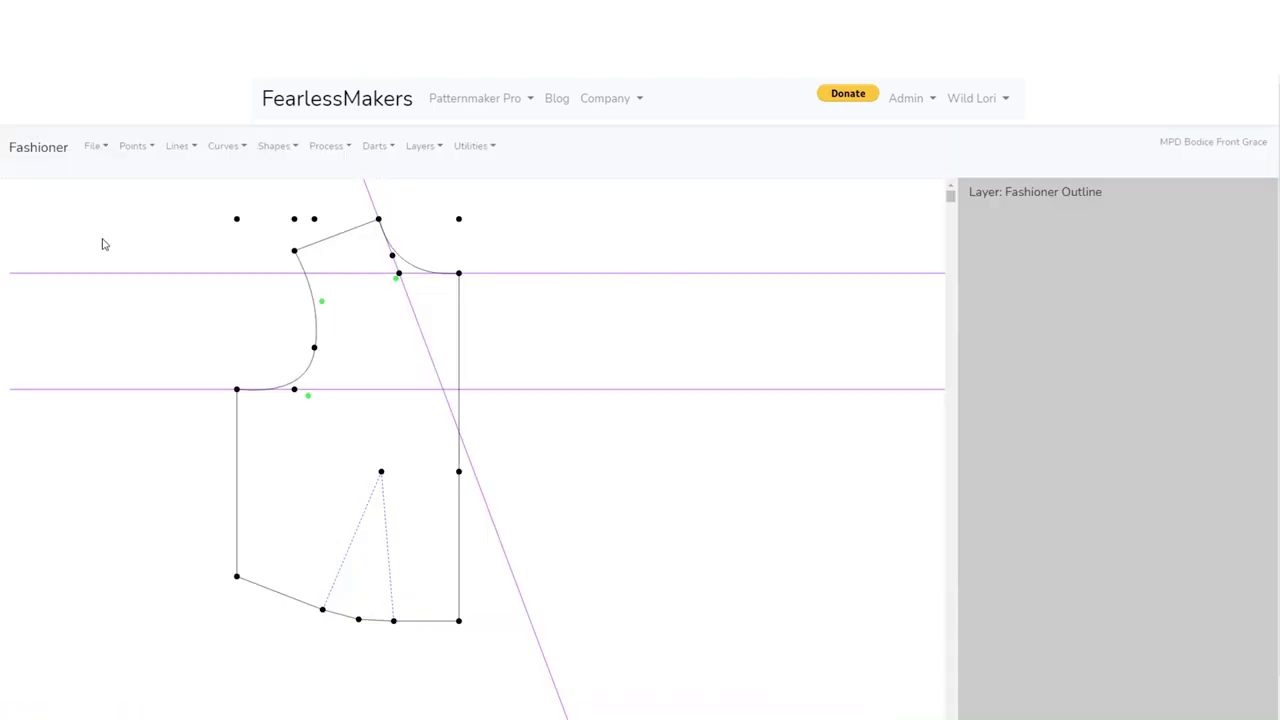
pyautogui.click(89, 147)
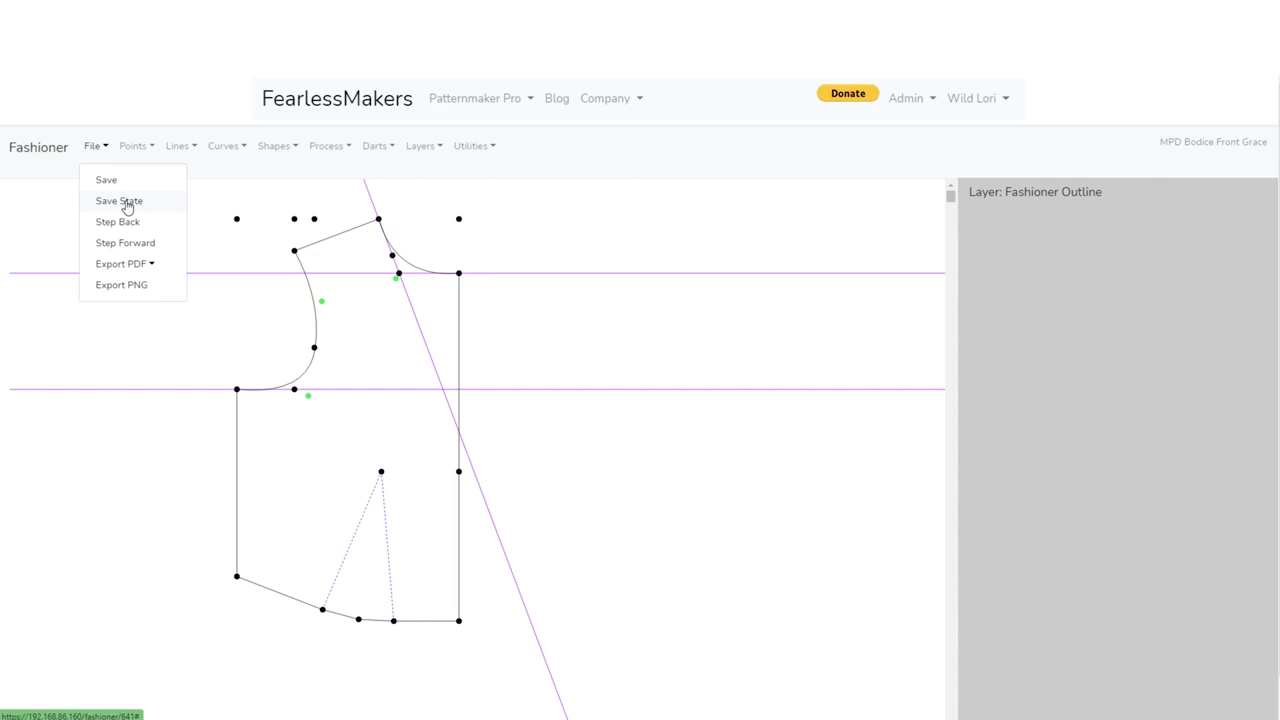
pyautogui.click(663, 218)
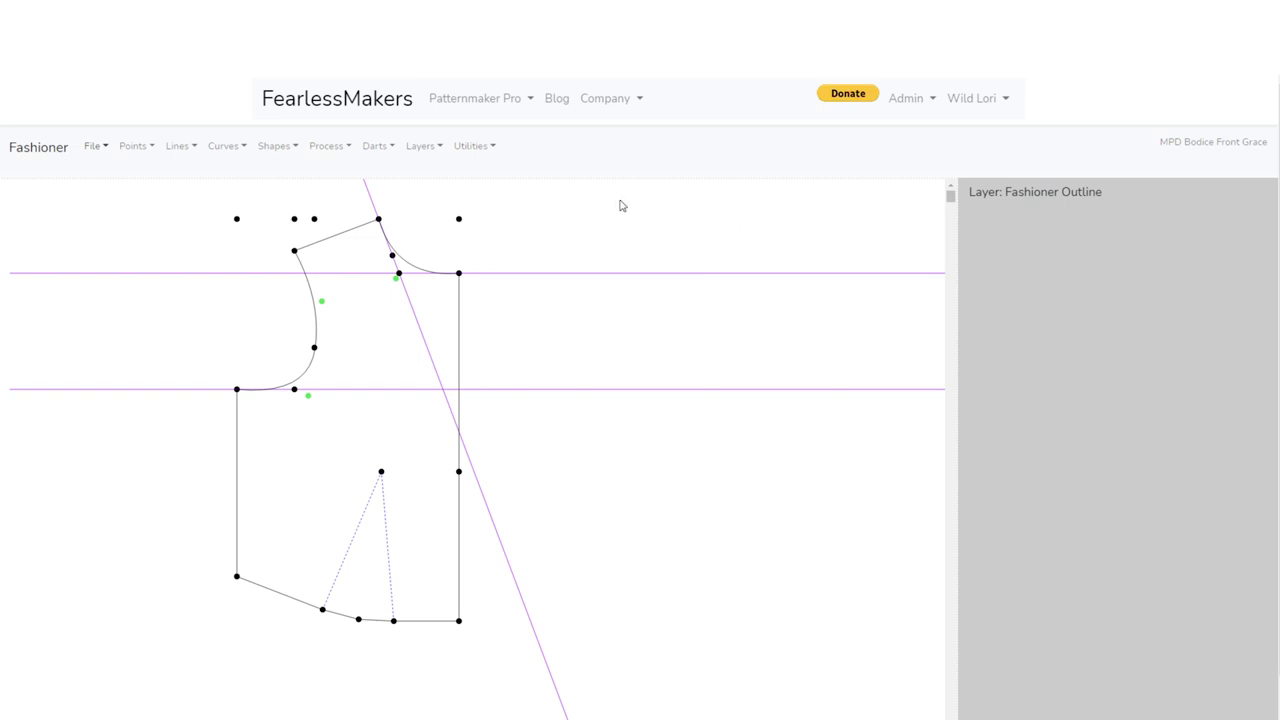
# Save the current state of the pattern as "MPD Bodice Front Grace - Basic Block State"
pyautogui.click(93, 147)
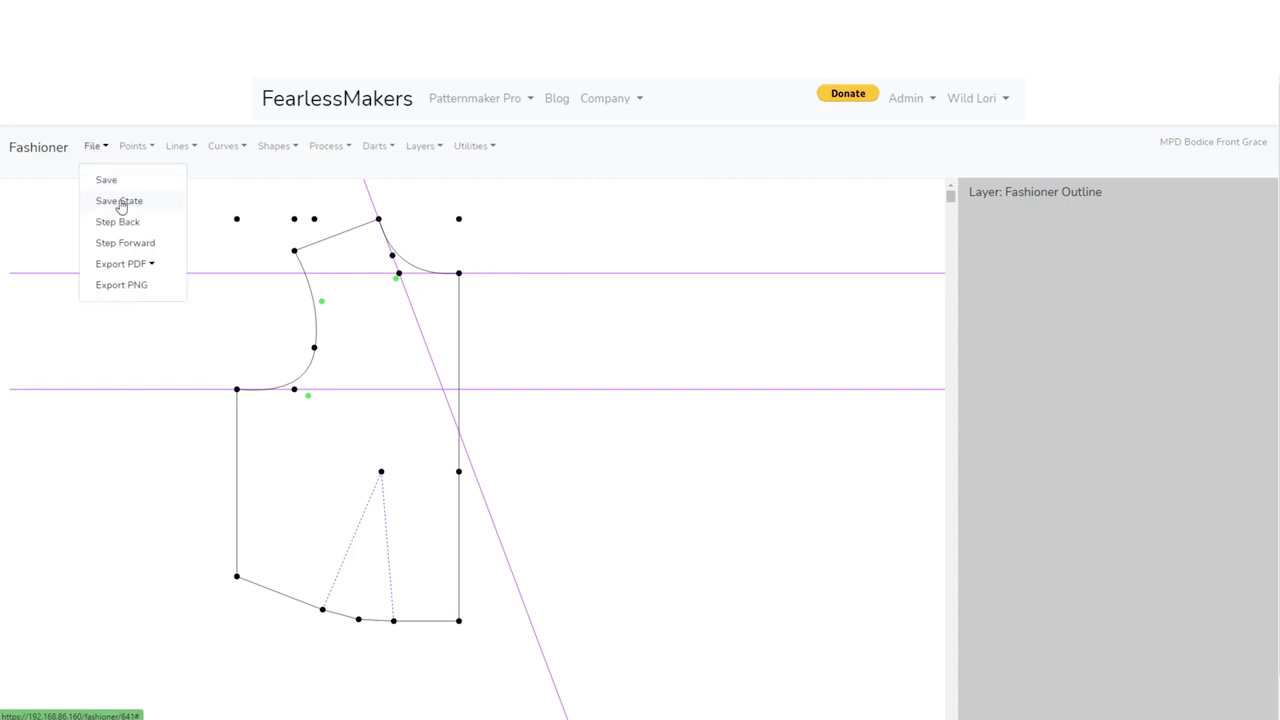
pyautogui.click(120, 203)
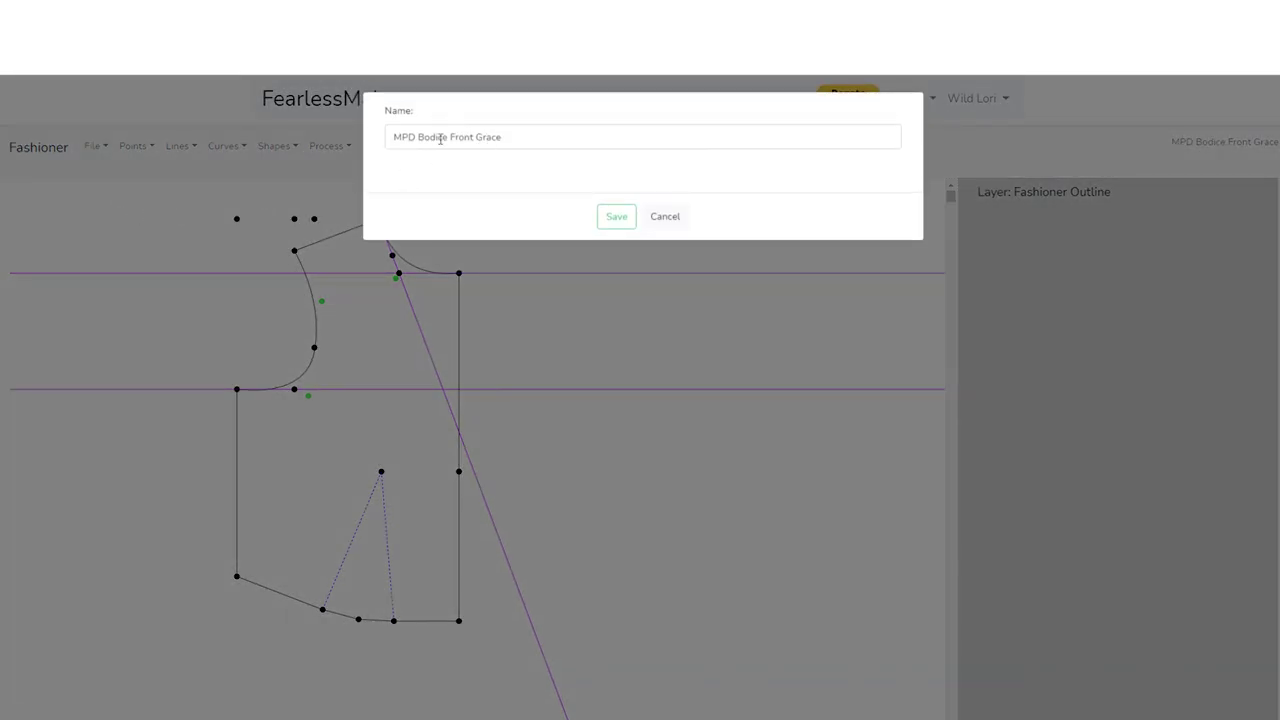
pyautogui.click(507, 136)
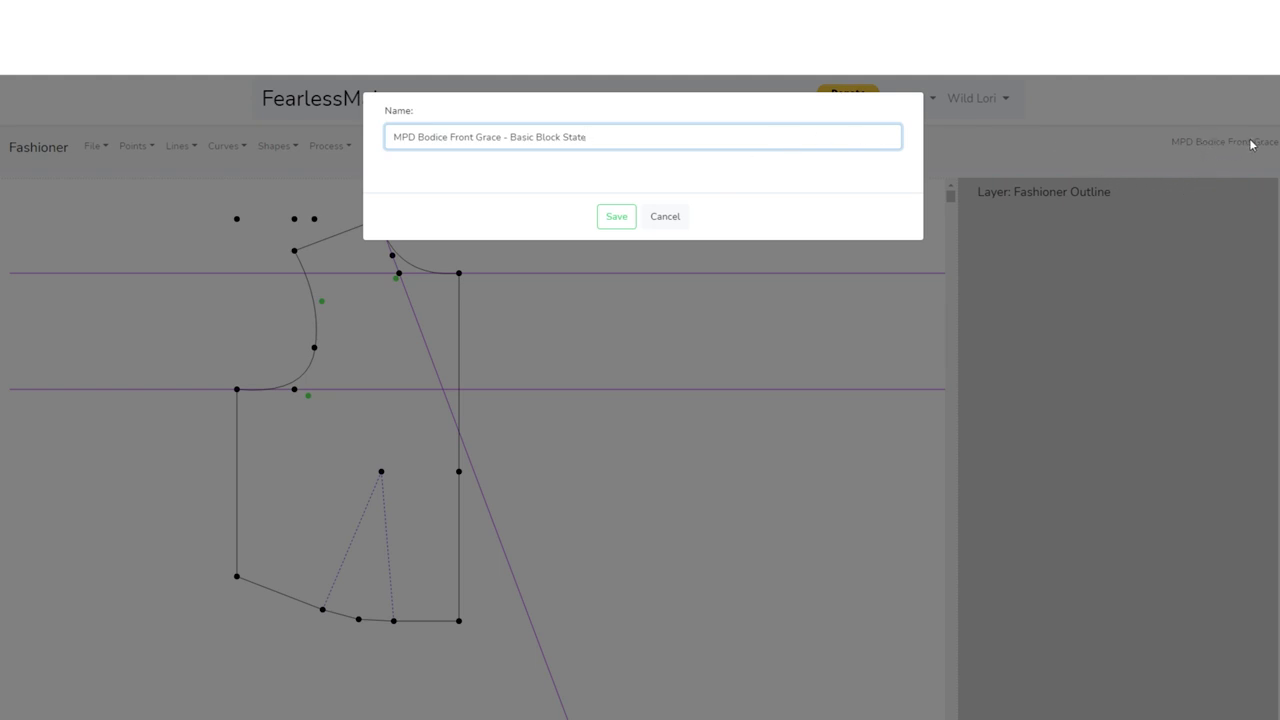
pyautogui.click(618, 220)
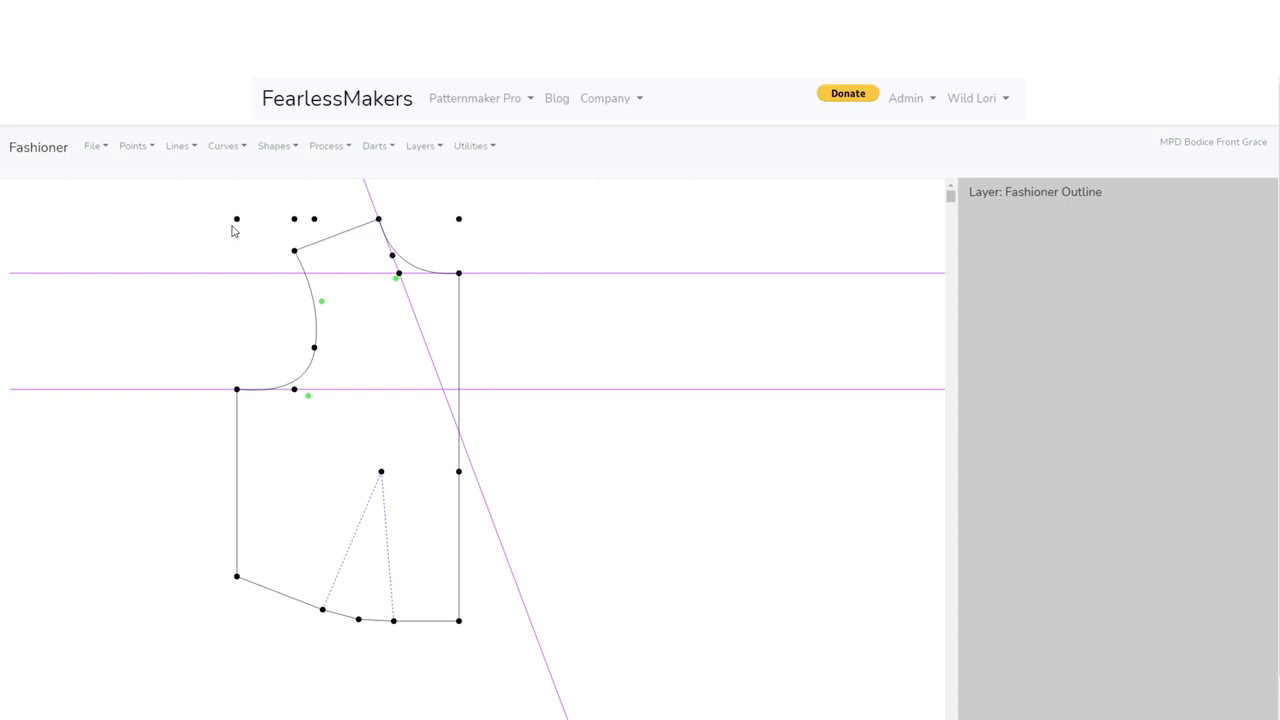
# Add a free point inside the waist dart, between the two dart legs
pyautogui.click(134, 146)
pyautogui.click(148, 182)
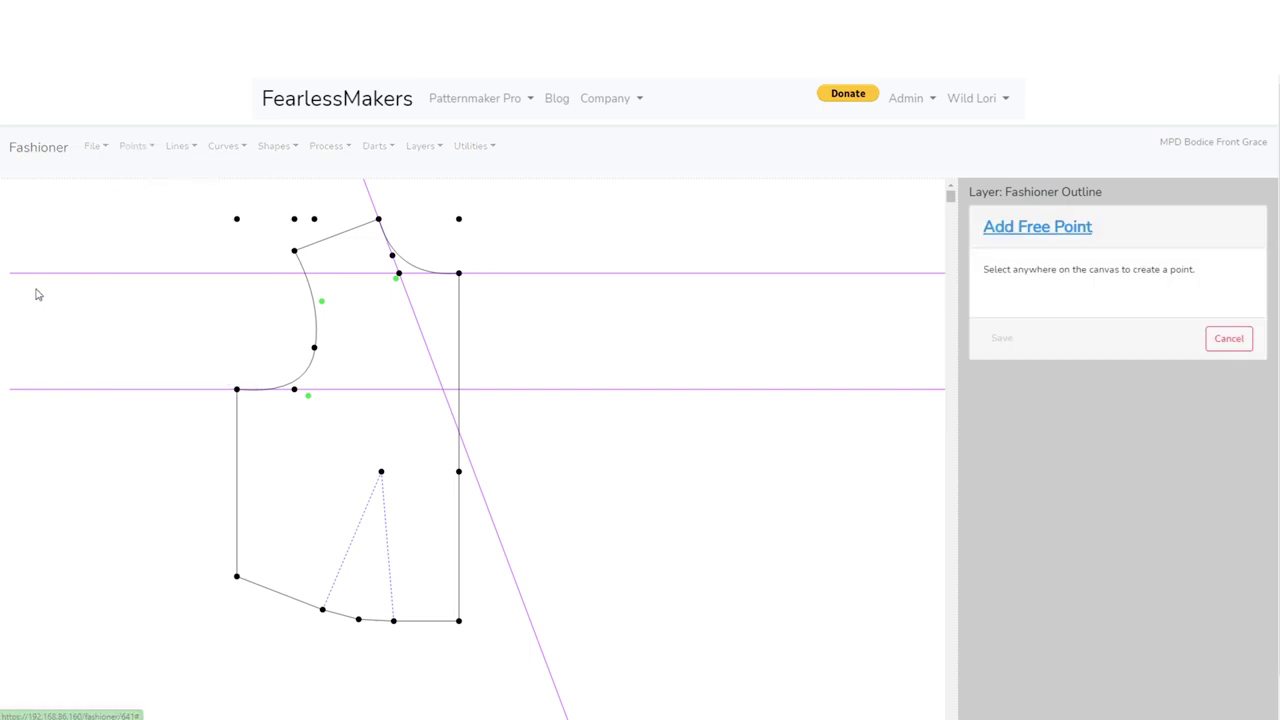
pyautogui.click(364, 566)
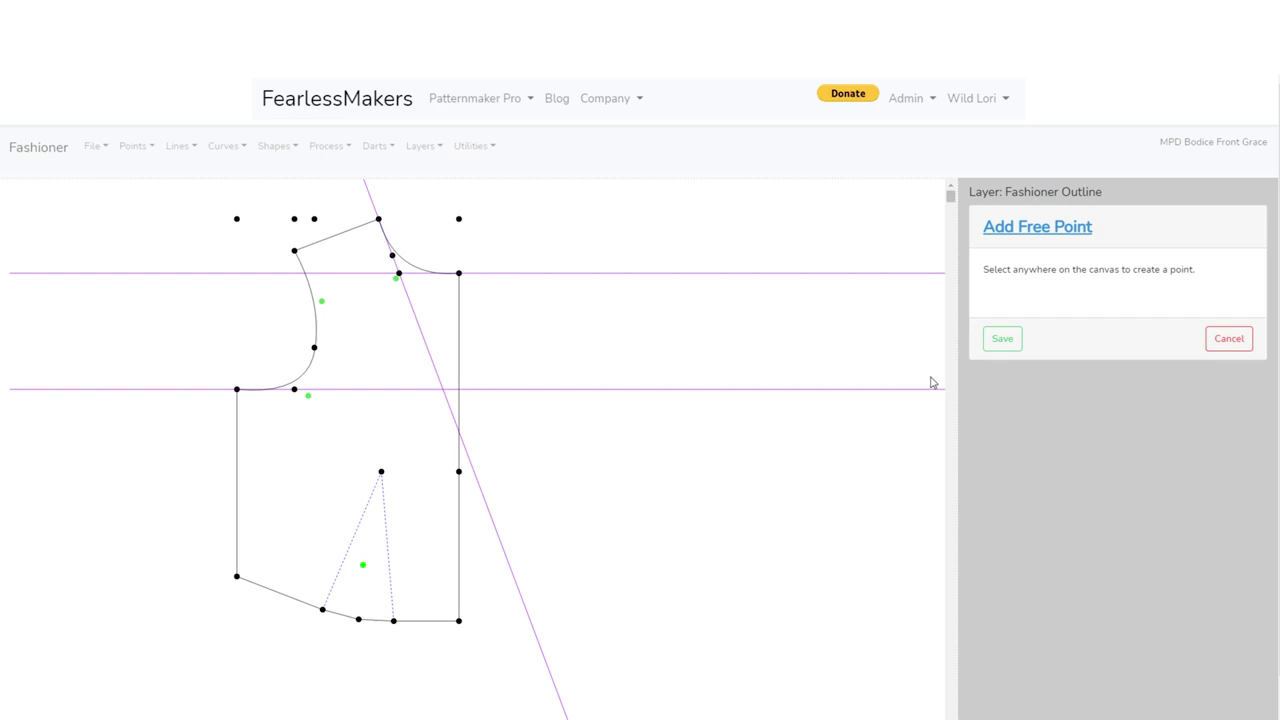
pyautogui.click(1002, 338)
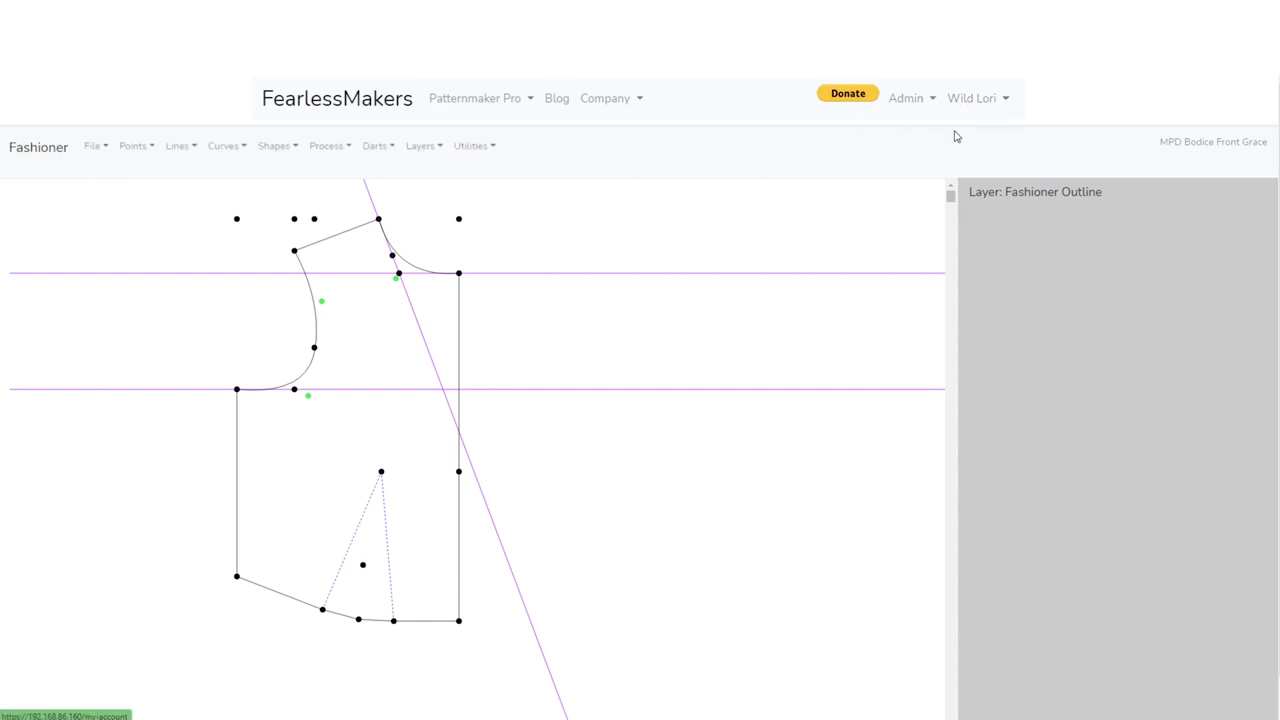
# Go to the account page's Fashioner sessions and open the MPD Bodice Front Grace - Basic Block State session
pyautogui.scroll(-2, 680, 410)
pyautogui.scroll(-3, 677, 423)
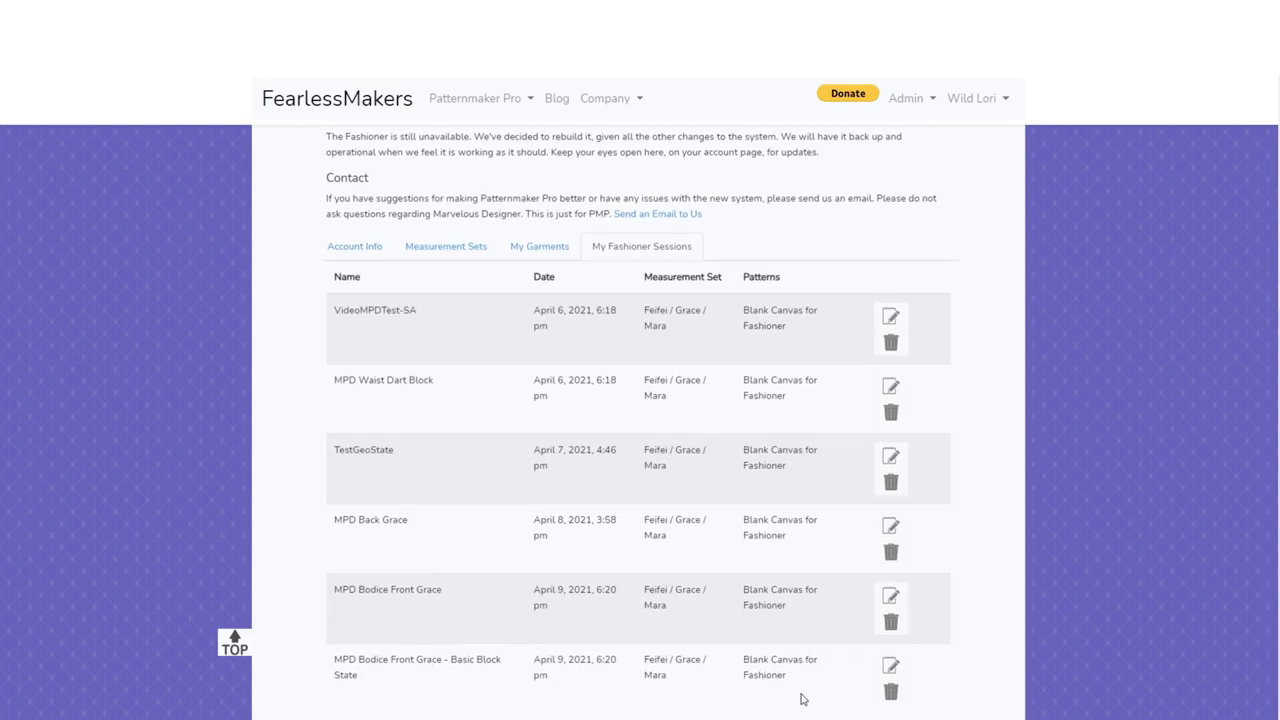
pyautogui.click(890, 665)
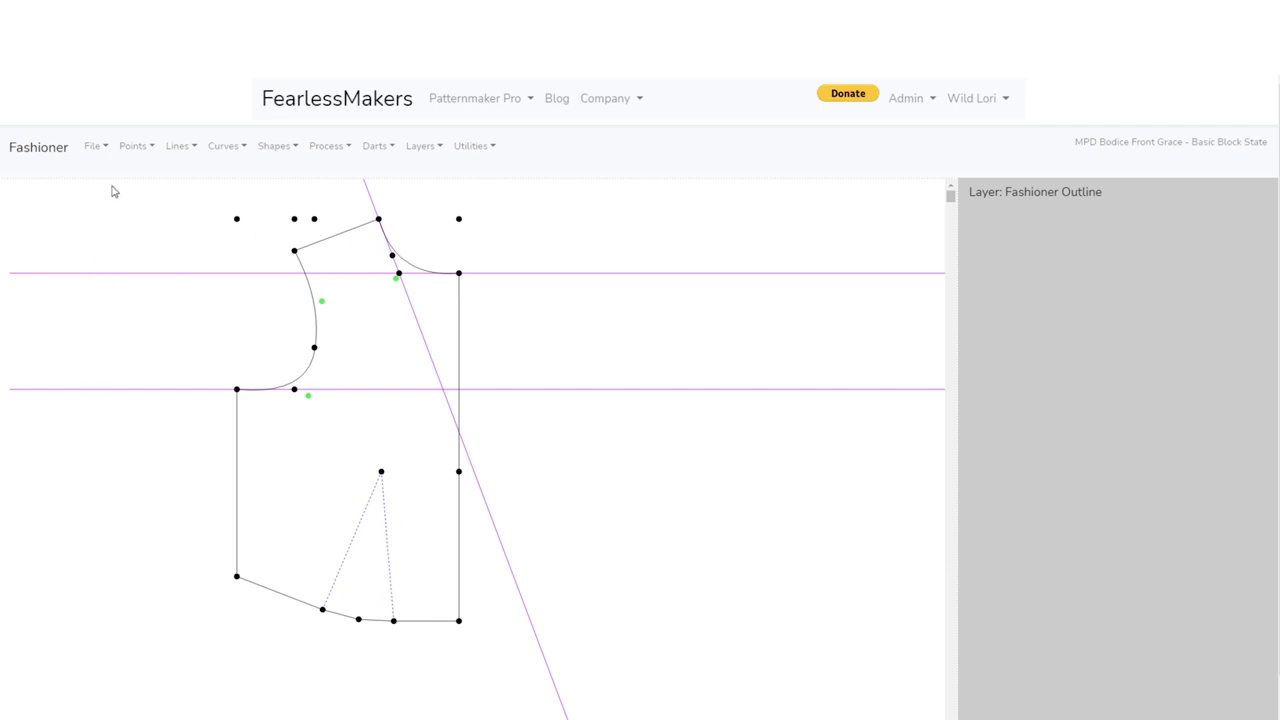
# Return to the account page and reopen the original MPD Bodice Front Grace session for editing
pyautogui.click(972, 104)
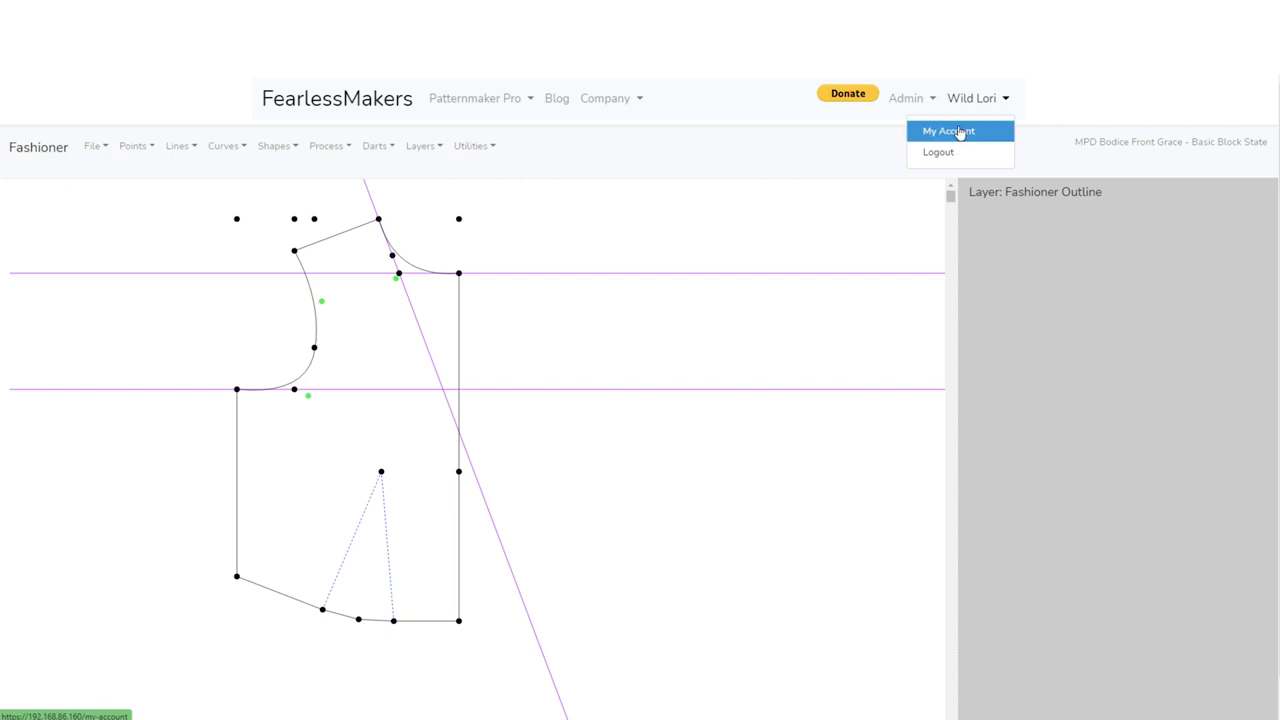
pyautogui.click(962, 131)
pyautogui.scroll(-1, 722, 510)
pyautogui.scroll(-3, 722, 508)
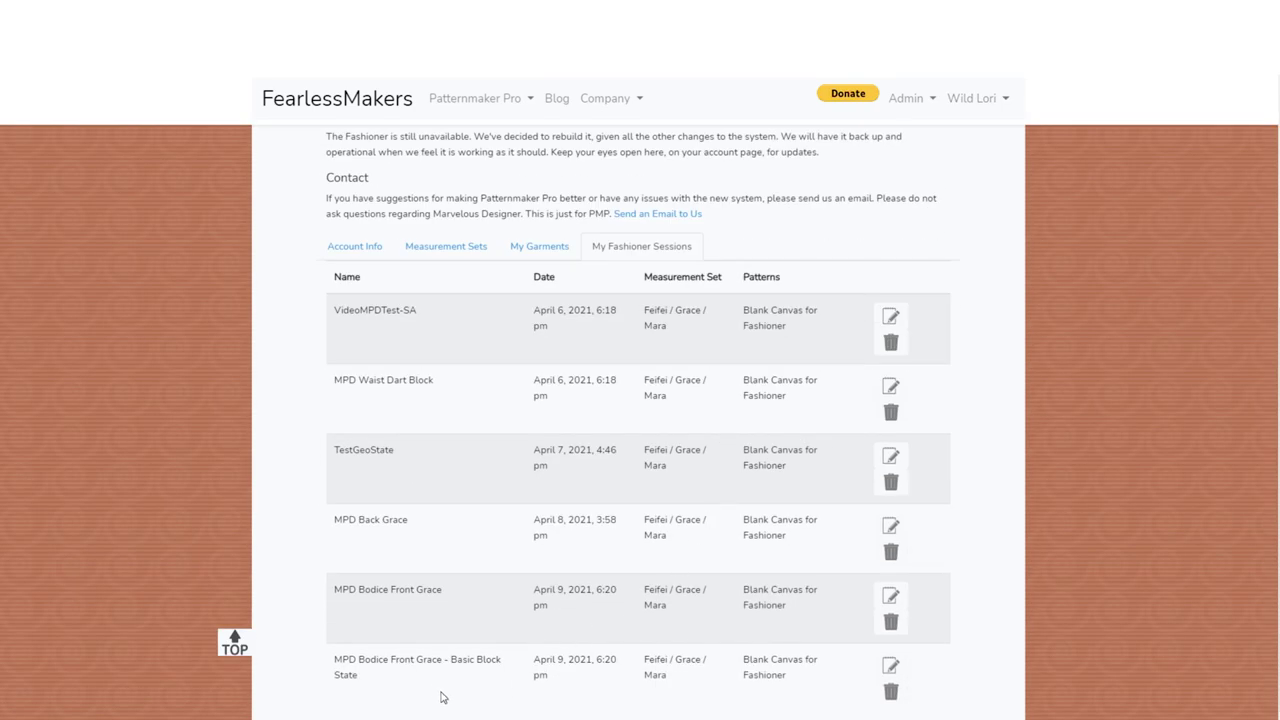
pyautogui.click(891, 597)
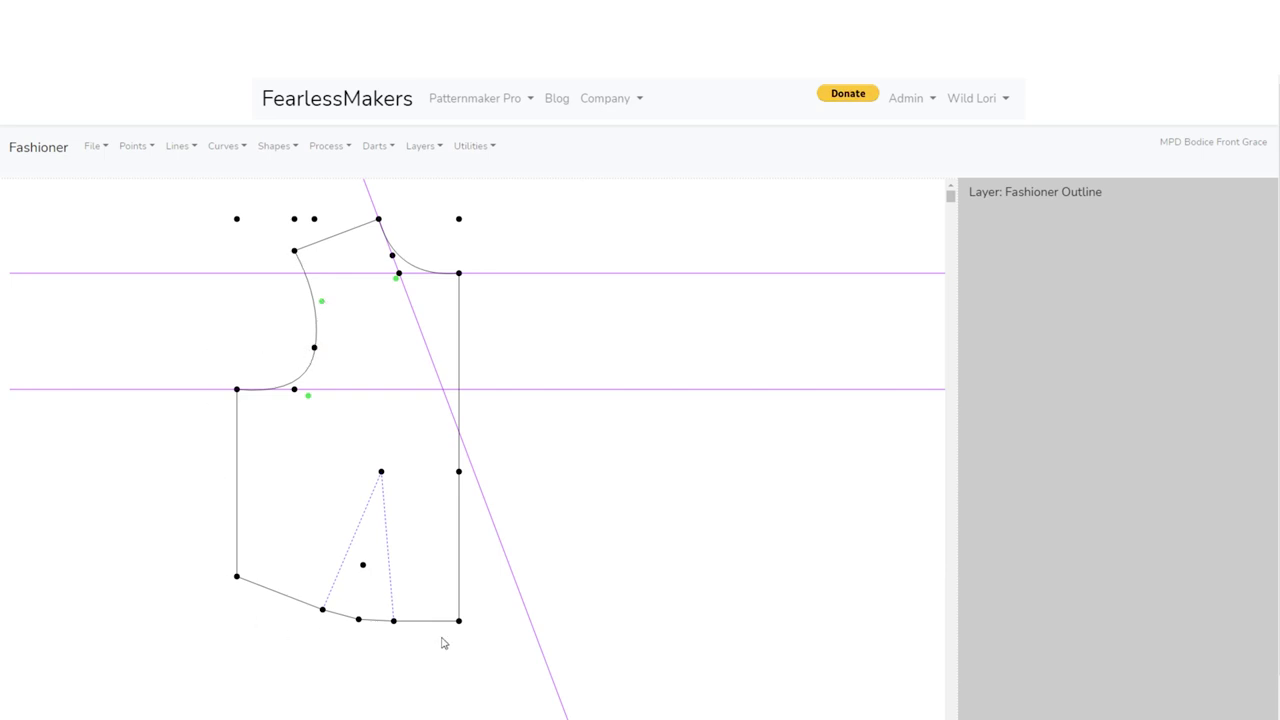
# Delete the free point inside the waist dart
pyautogui.click(136, 150)
pyautogui.click(149, 551)
pyautogui.click(363, 565)
pyautogui.click(1011, 338)
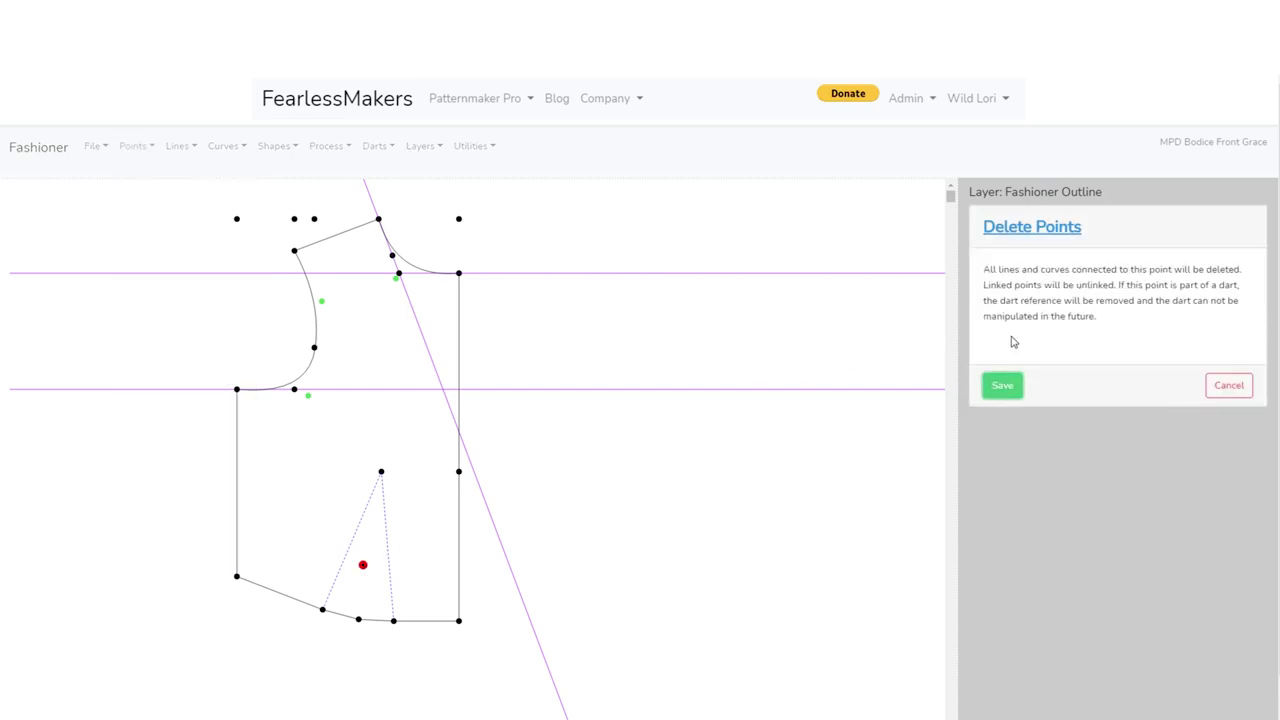
pyautogui.click(1003, 390)
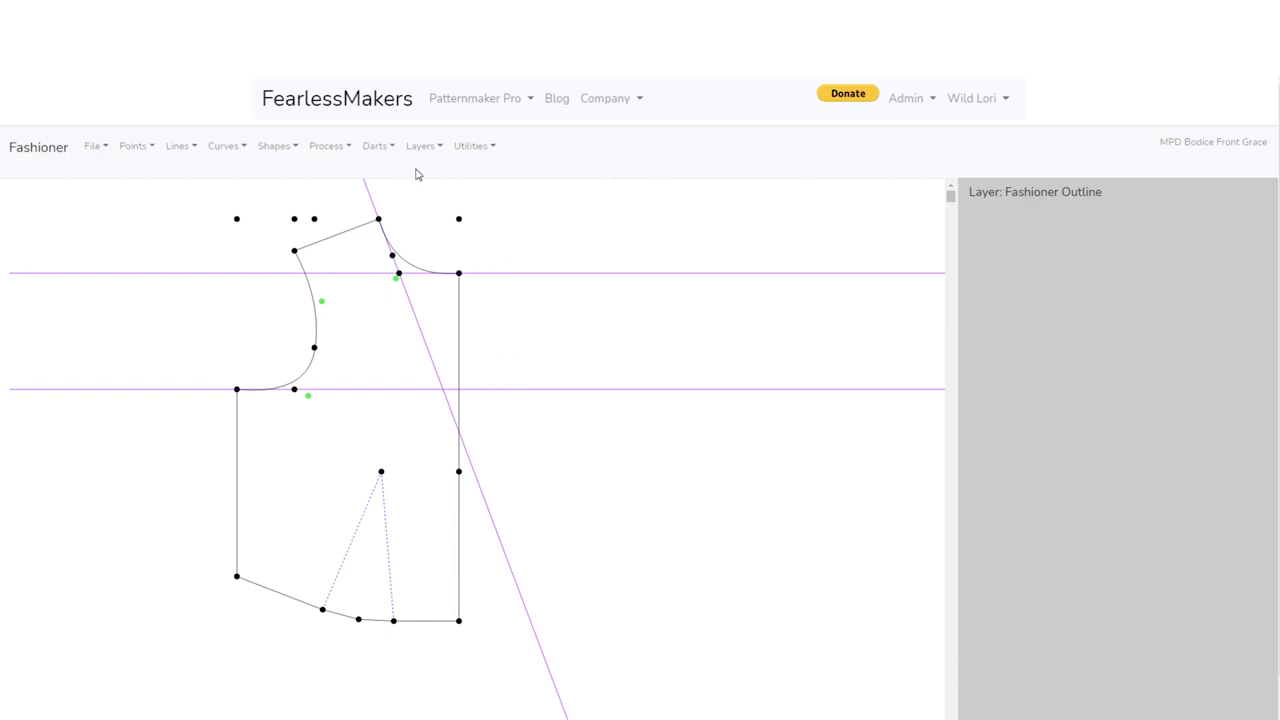
# Check the seam allowance width setting for the center-front line and leave it without saving
pyautogui.click(470, 148)
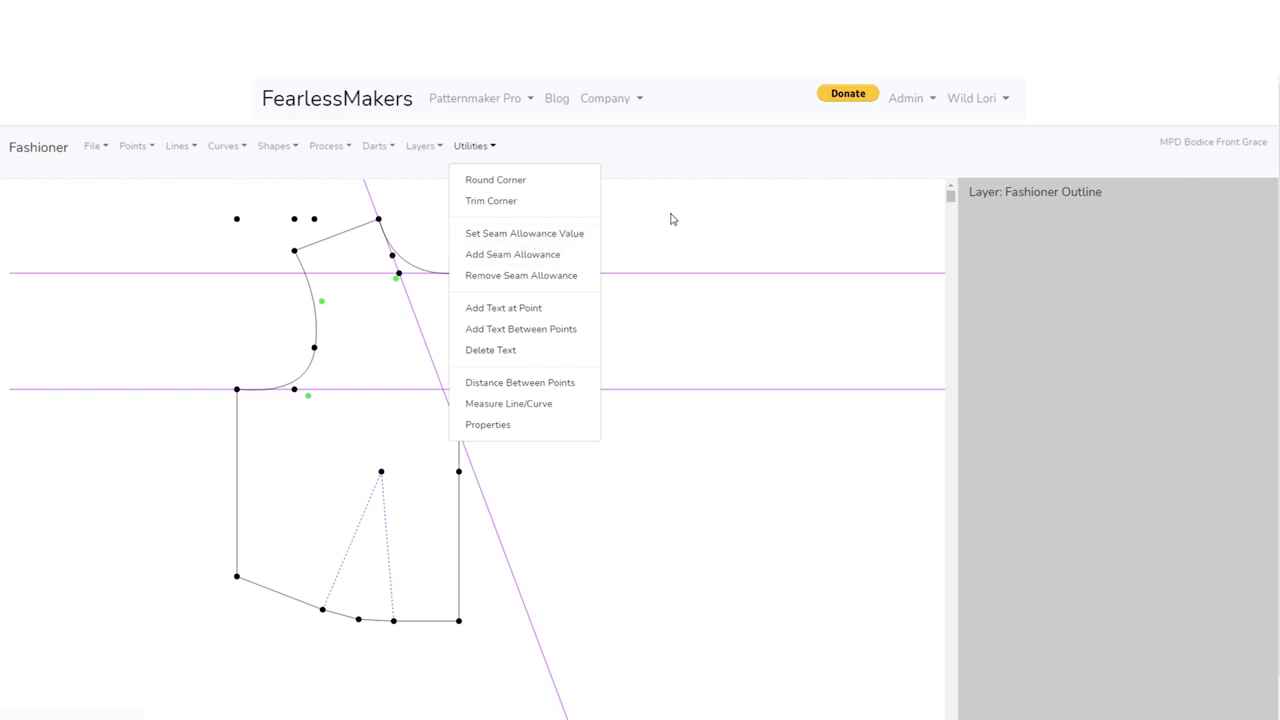
pyautogui.click(522, 215)
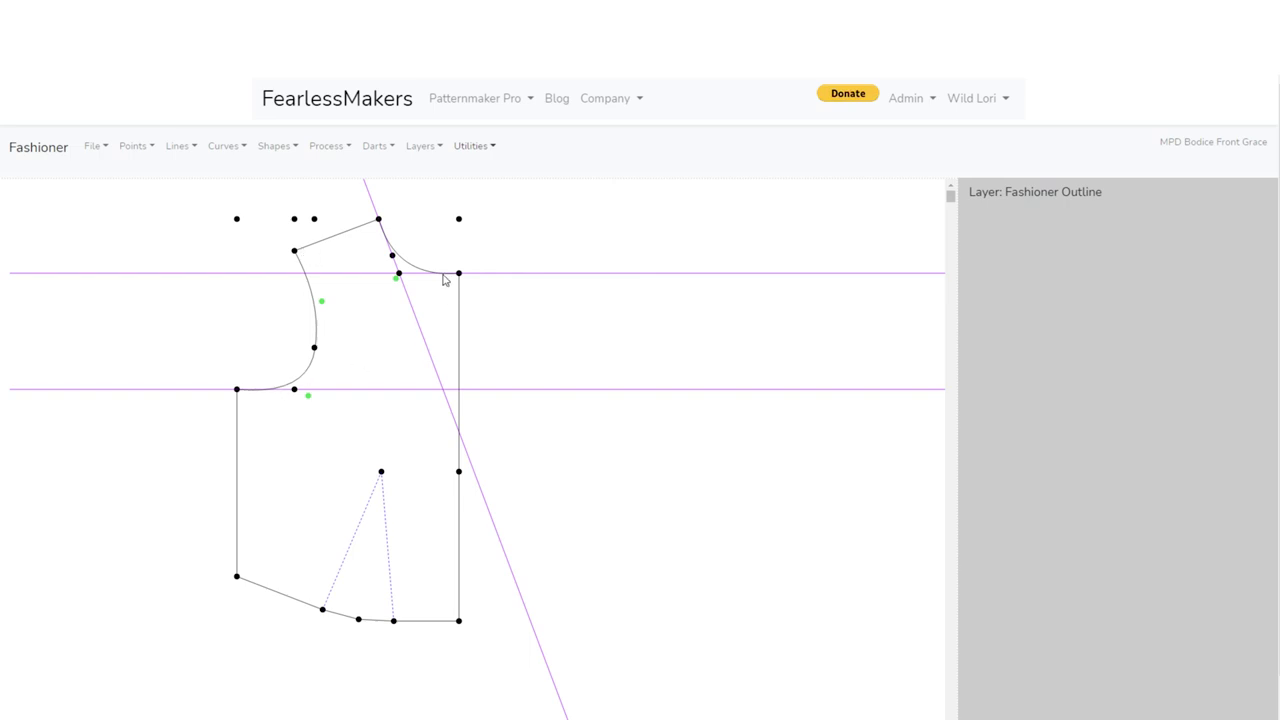
pyautogui.click(477, 147)
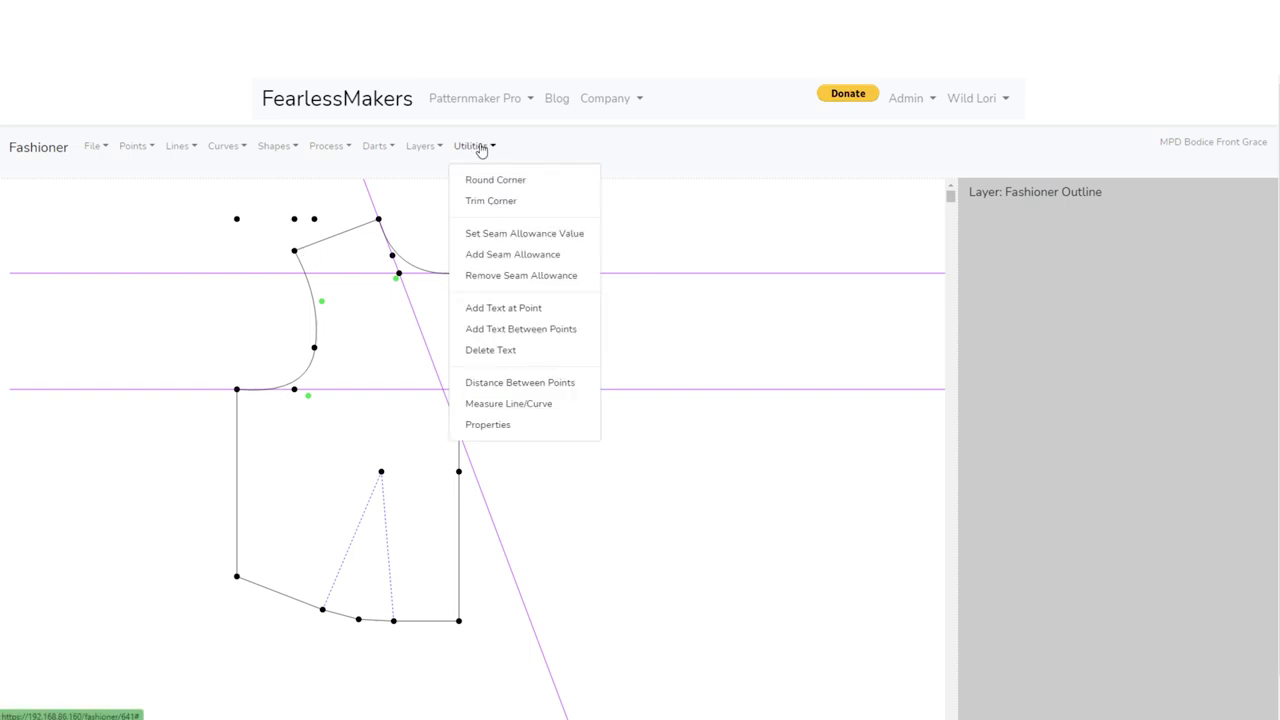
pyautogui.click(550, 236)
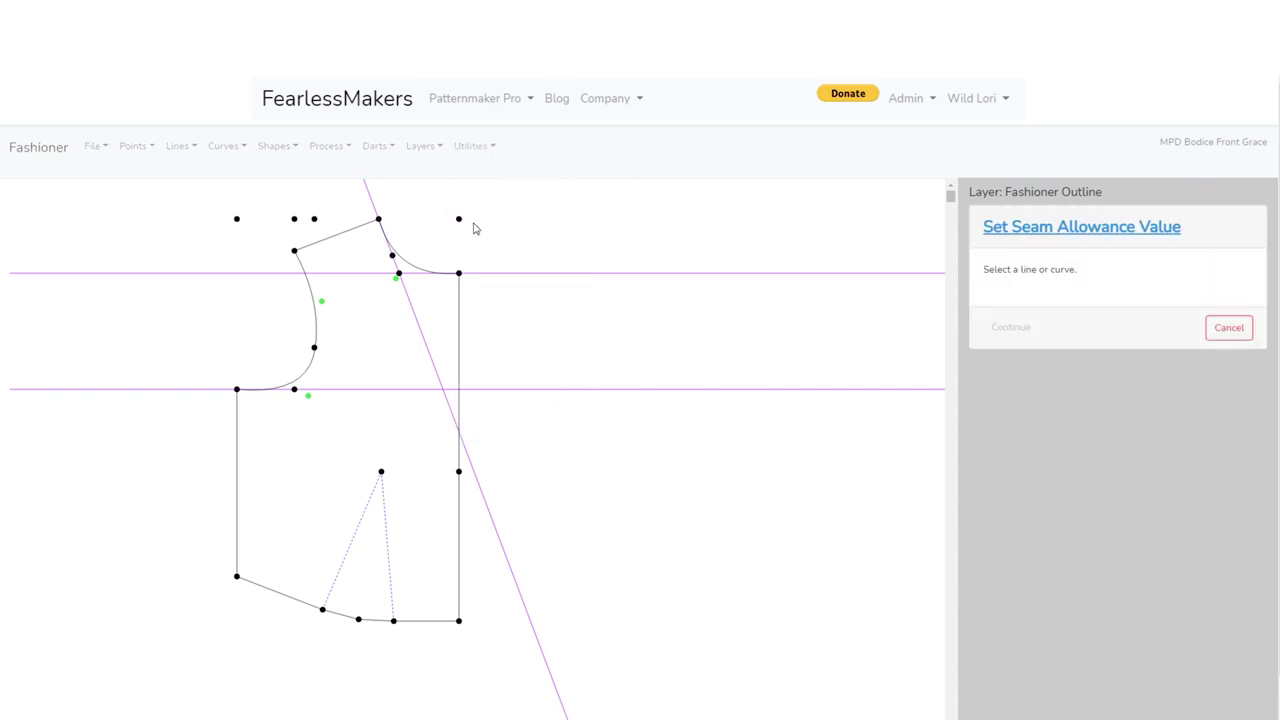
pyautogui.click(462, 300)
pyautogui.click(1026, 330)
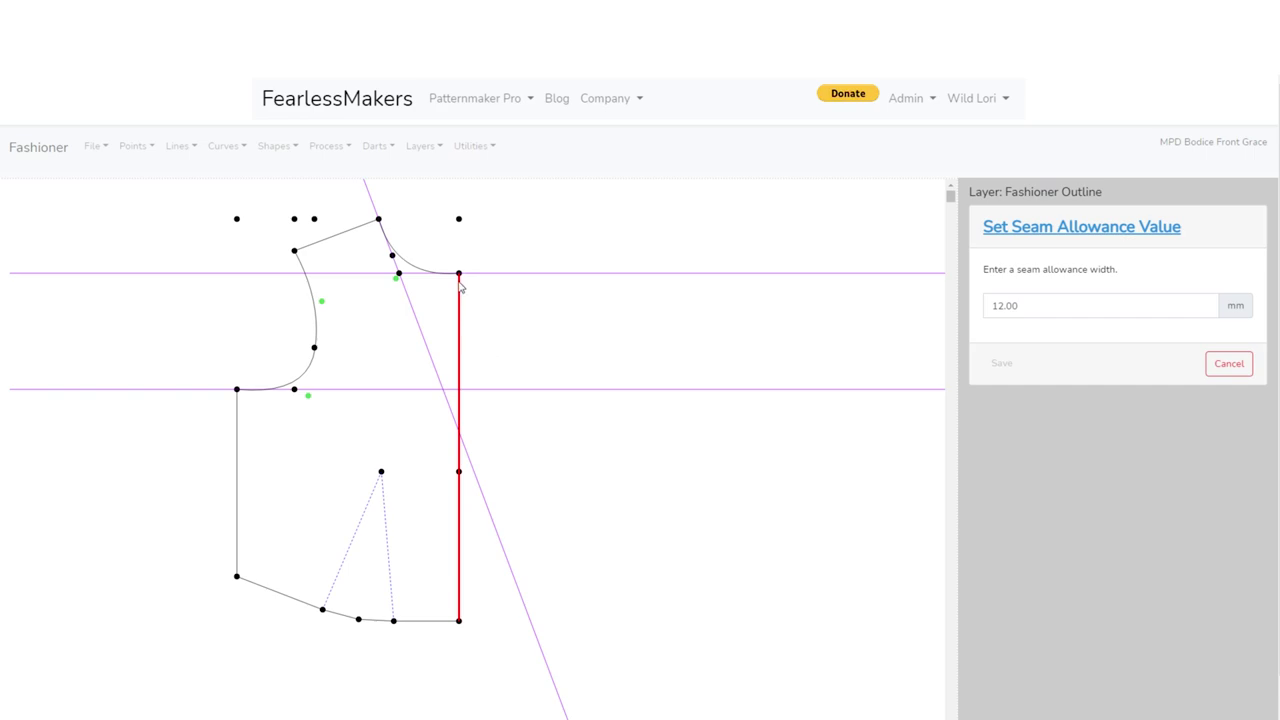
pyautogui.click(1226, 363)
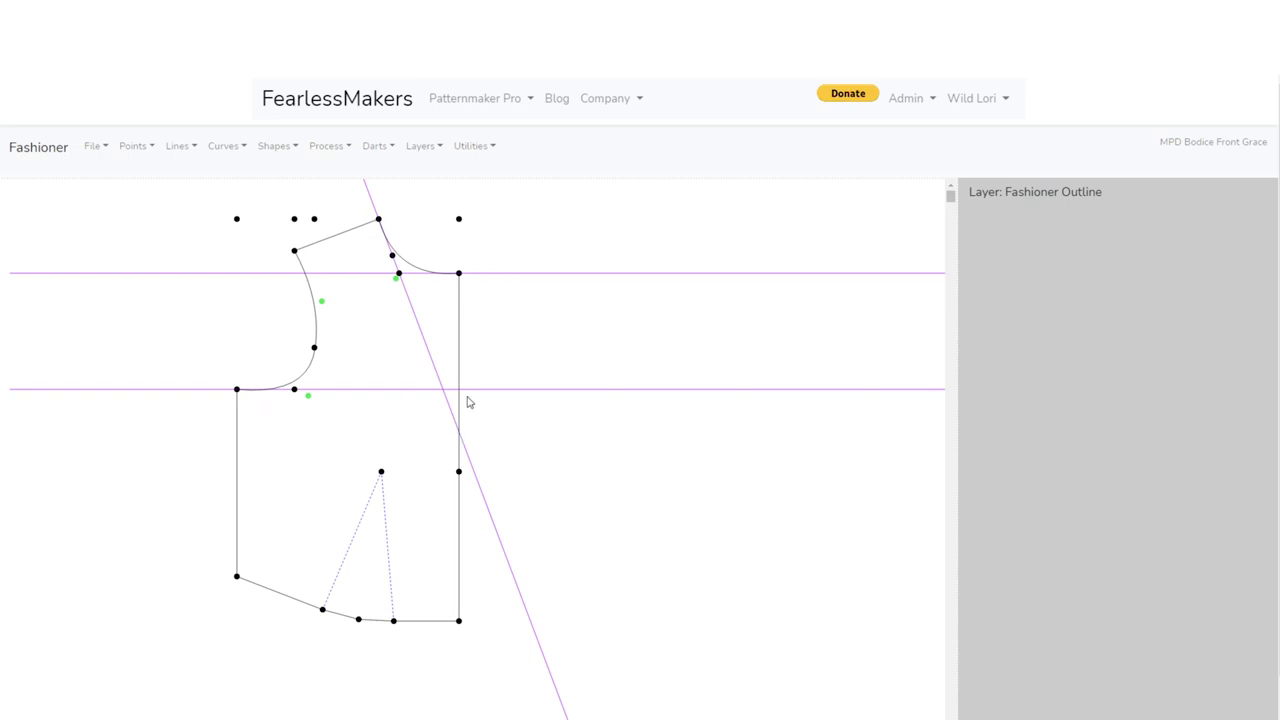
# Generate a seam allowance around the closed bodice outline, picking the shoulder, neckline, center front, all waist segments, side seam and armhole
pyautogui.click(474, 148)
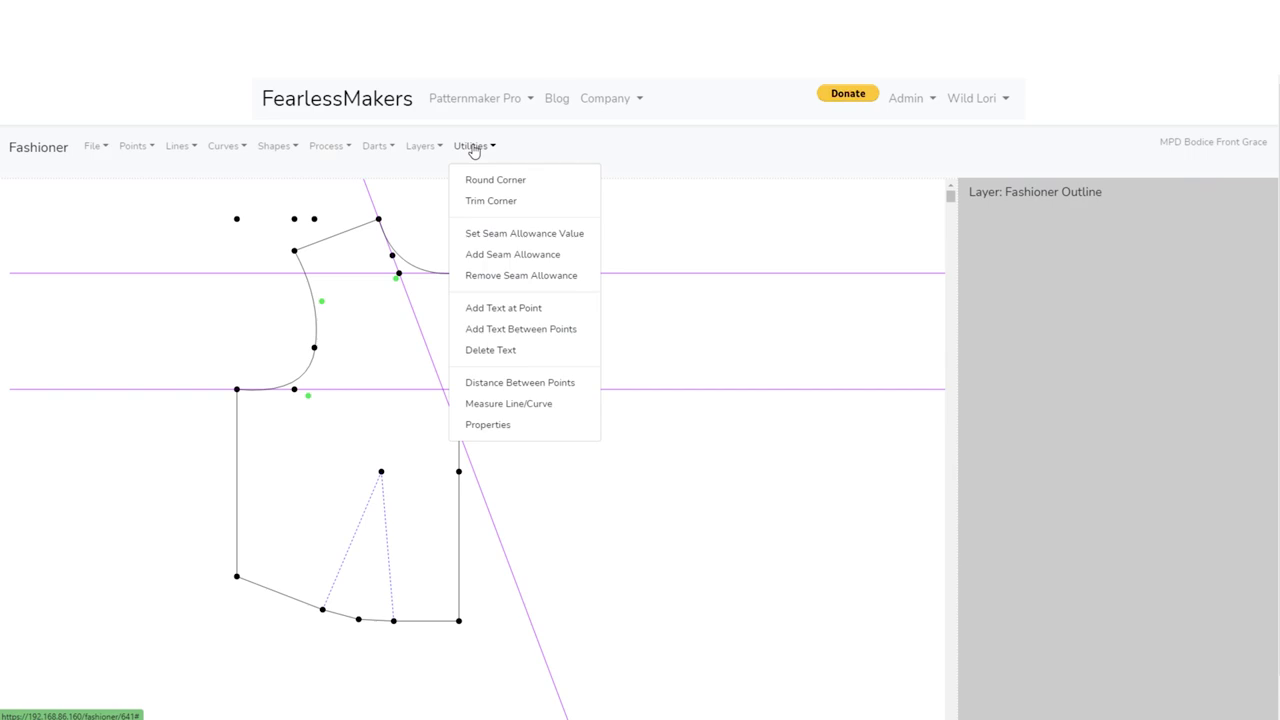
pyautogui.click(512, 254)
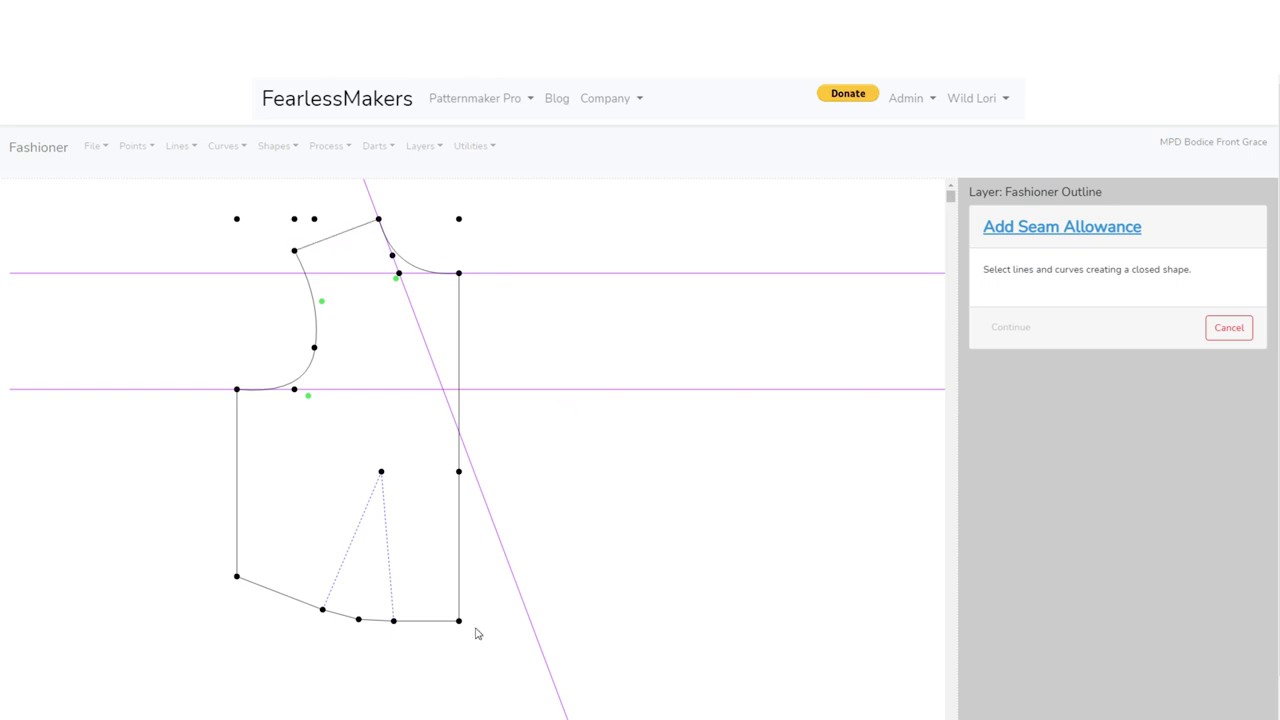
pyautogui.click(317, 243)
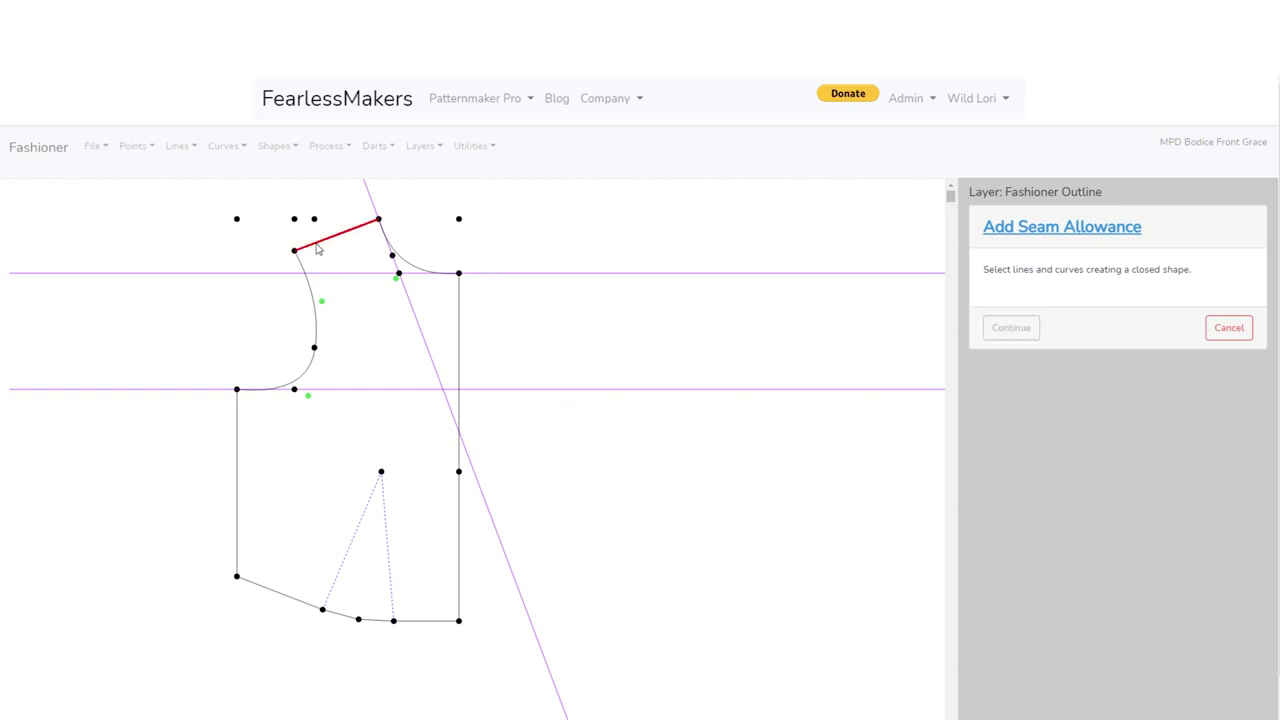
pyautogui.click(415, 272)
pyautogui.click(460, 313)
pyautogui.click(428, 624)
pyautogui.click(376, 620)
pyautogui.click(337, 614)
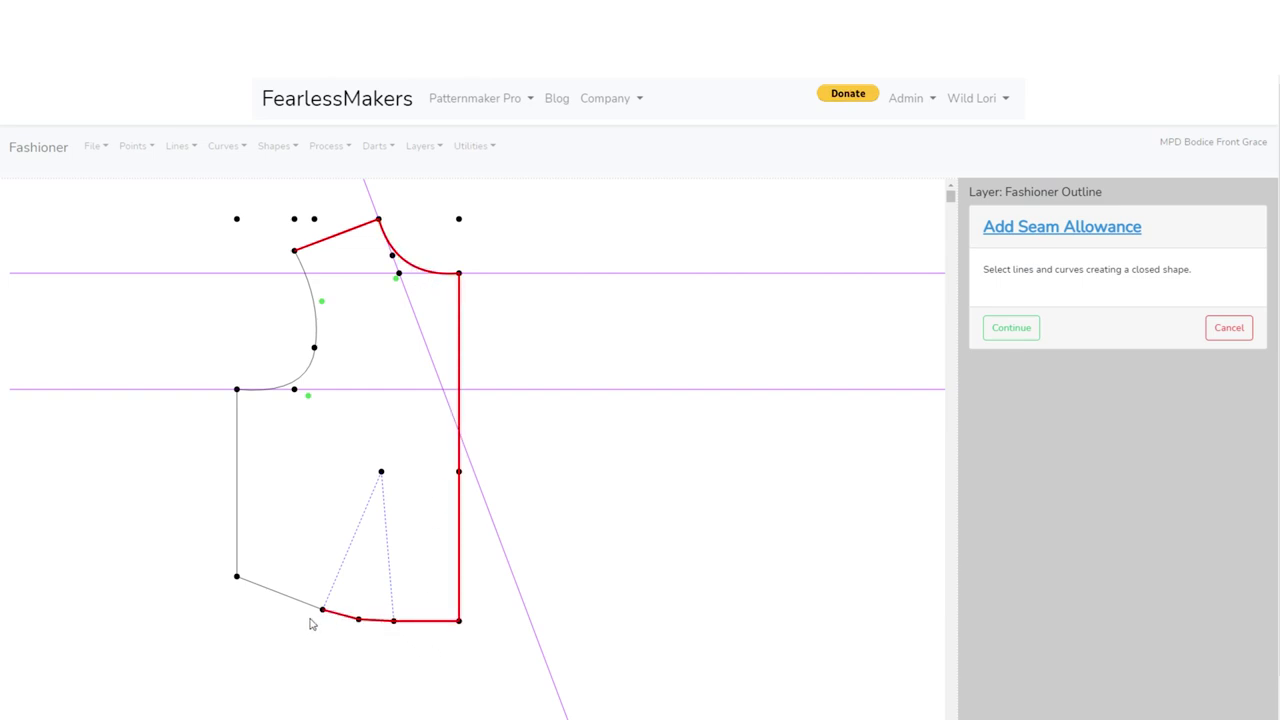
pyautogui.click(299, 606)
pyautogui.click(239, 516)
pyautogui.click(262, 392)
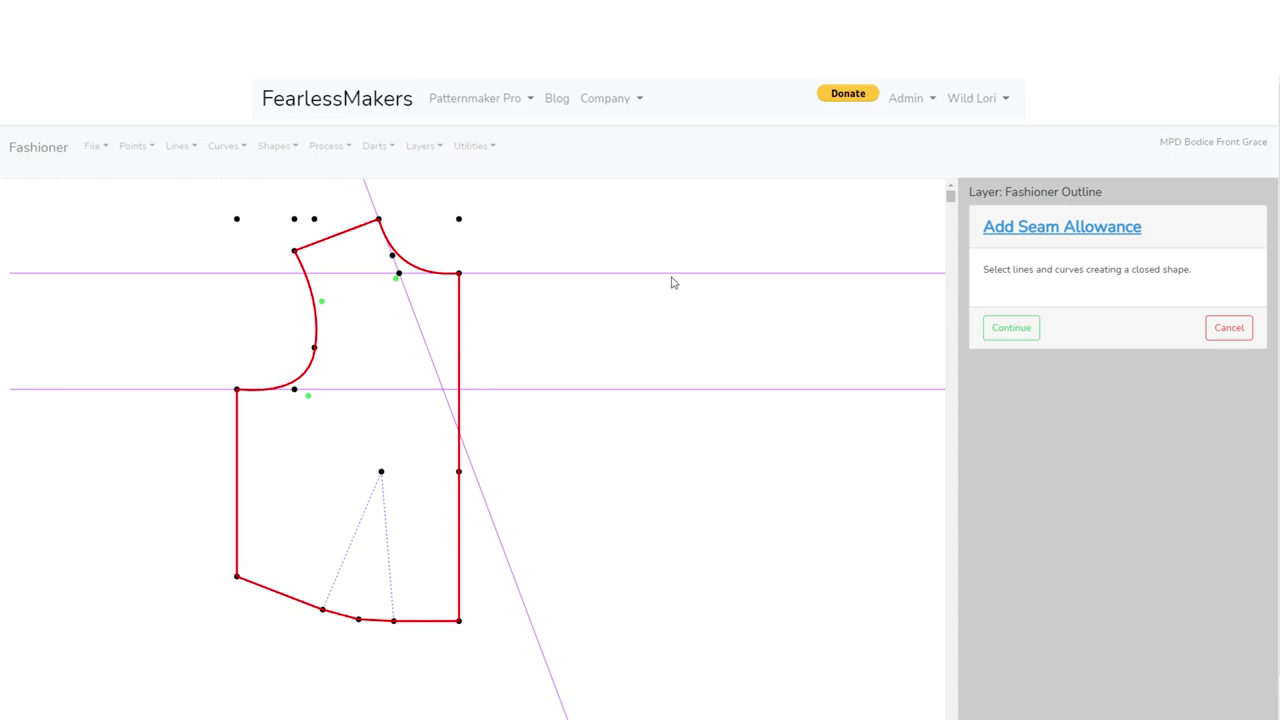
pyautogui.click(1011, 330)
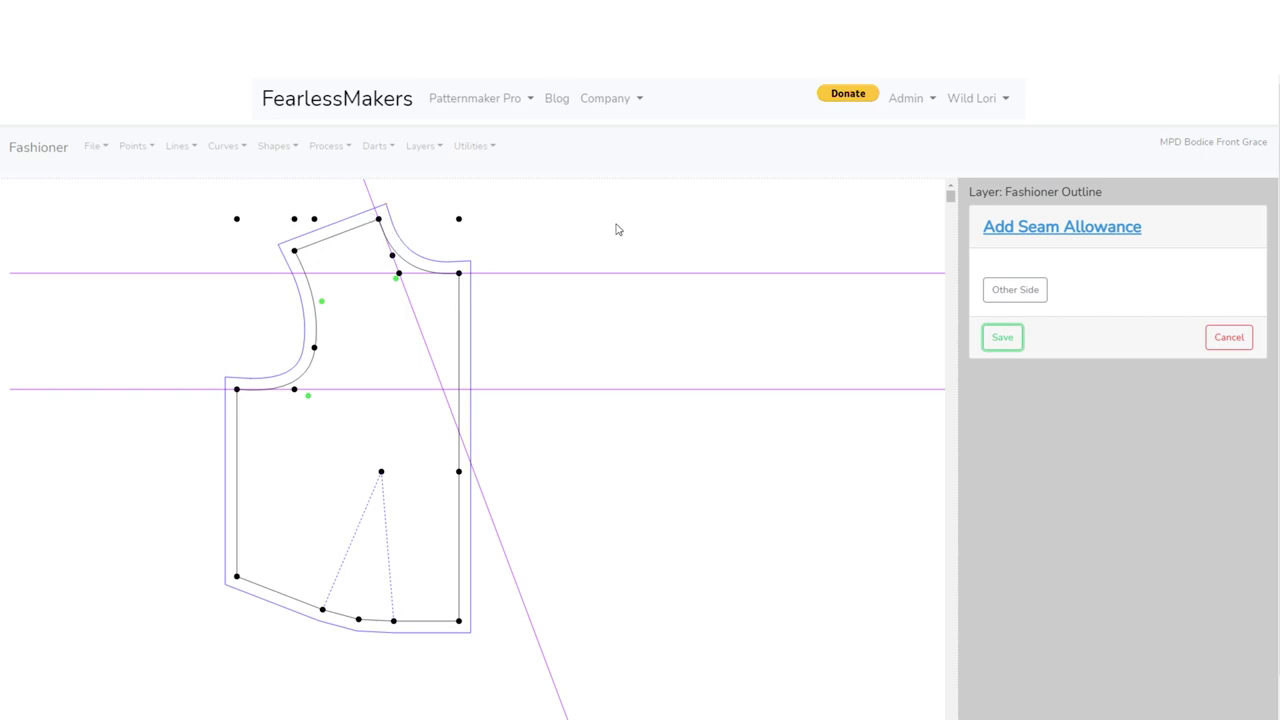
# Flip the seam allowance to the inside of the outline and back to the outside, and save it
pyautogui.click(1006, 289)
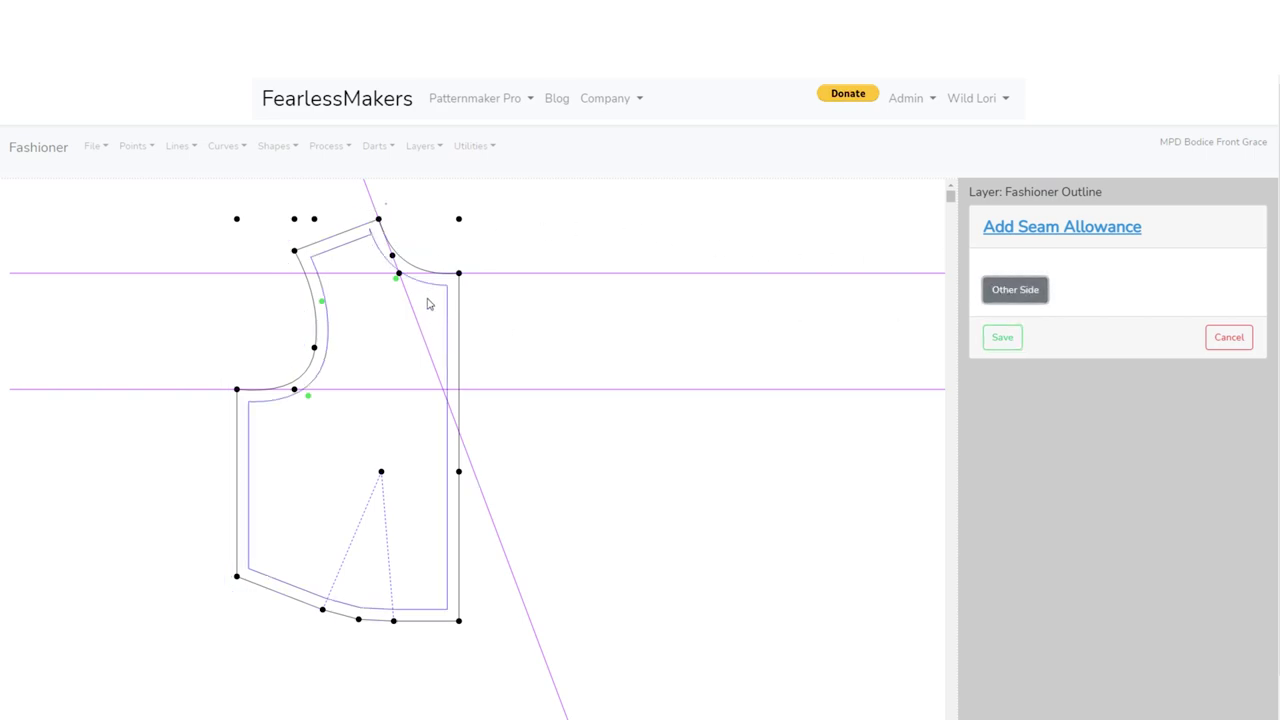
pyautogui.click(990, 290)
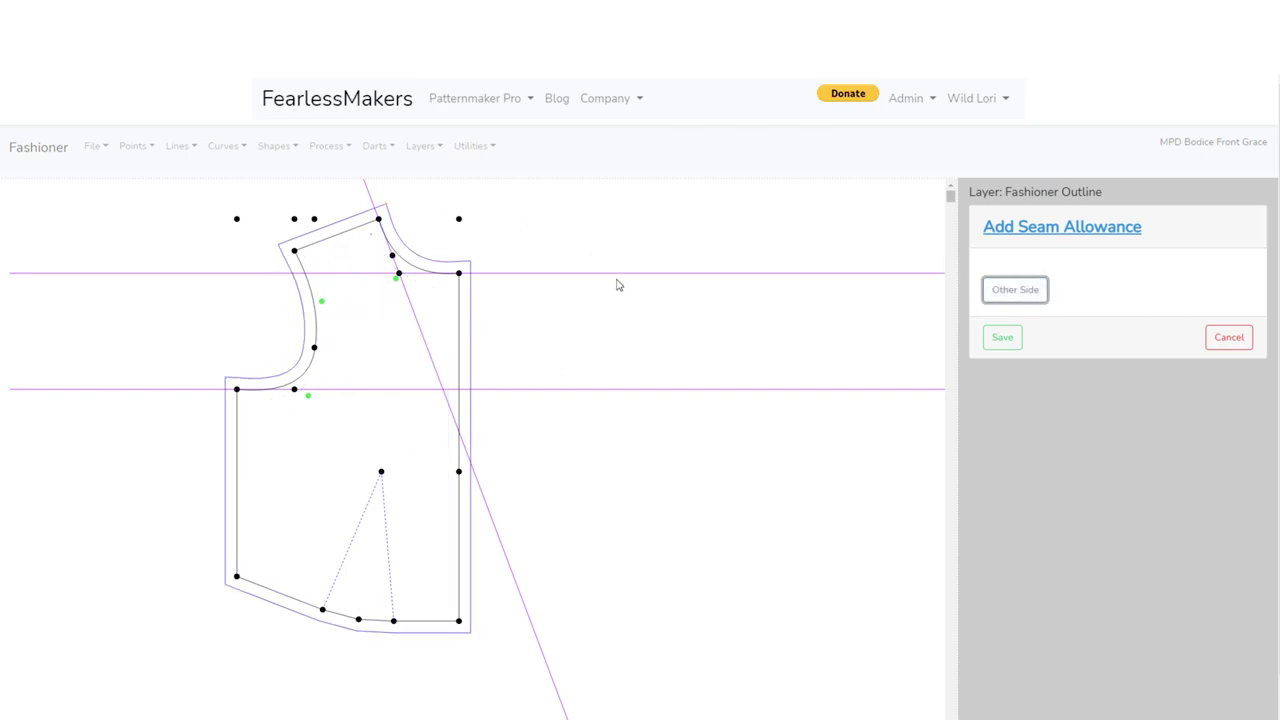
pyautogui.click(1000, 338)
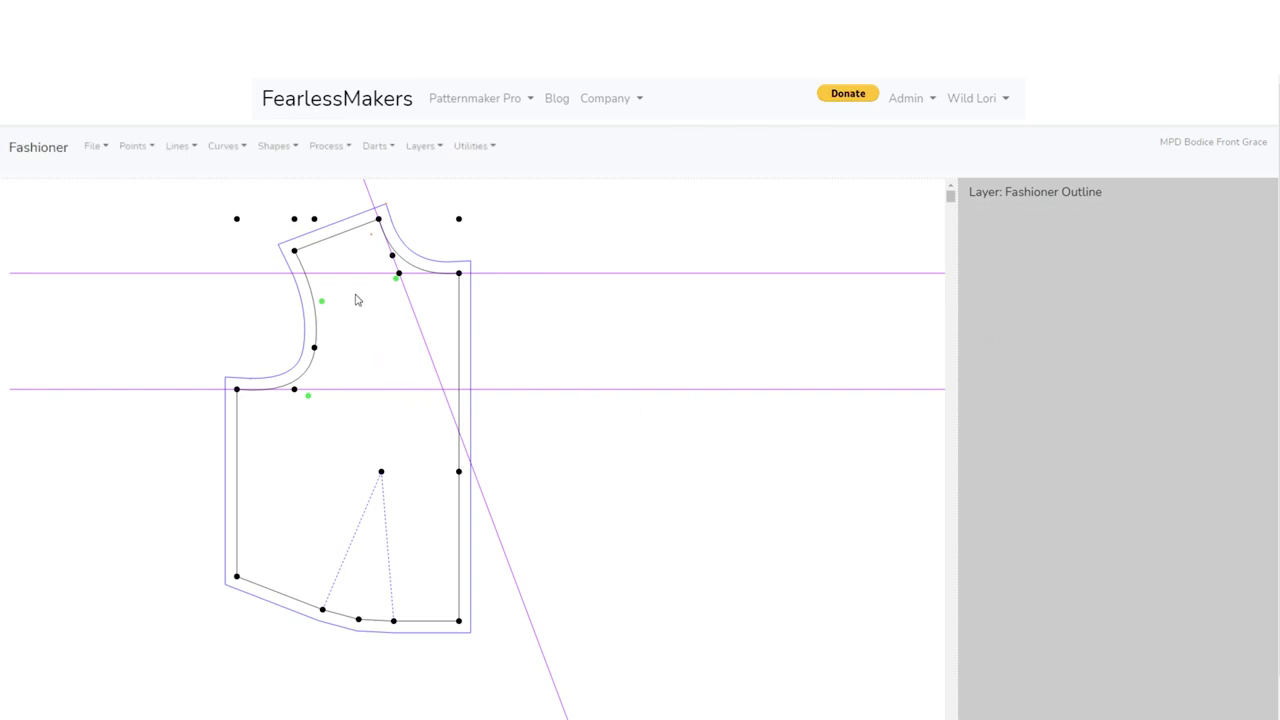
# Preview the pattern with the Fashioner Draft layer hidden and cancel the visibility change
pyautogui.scroll(3, 363, 340)
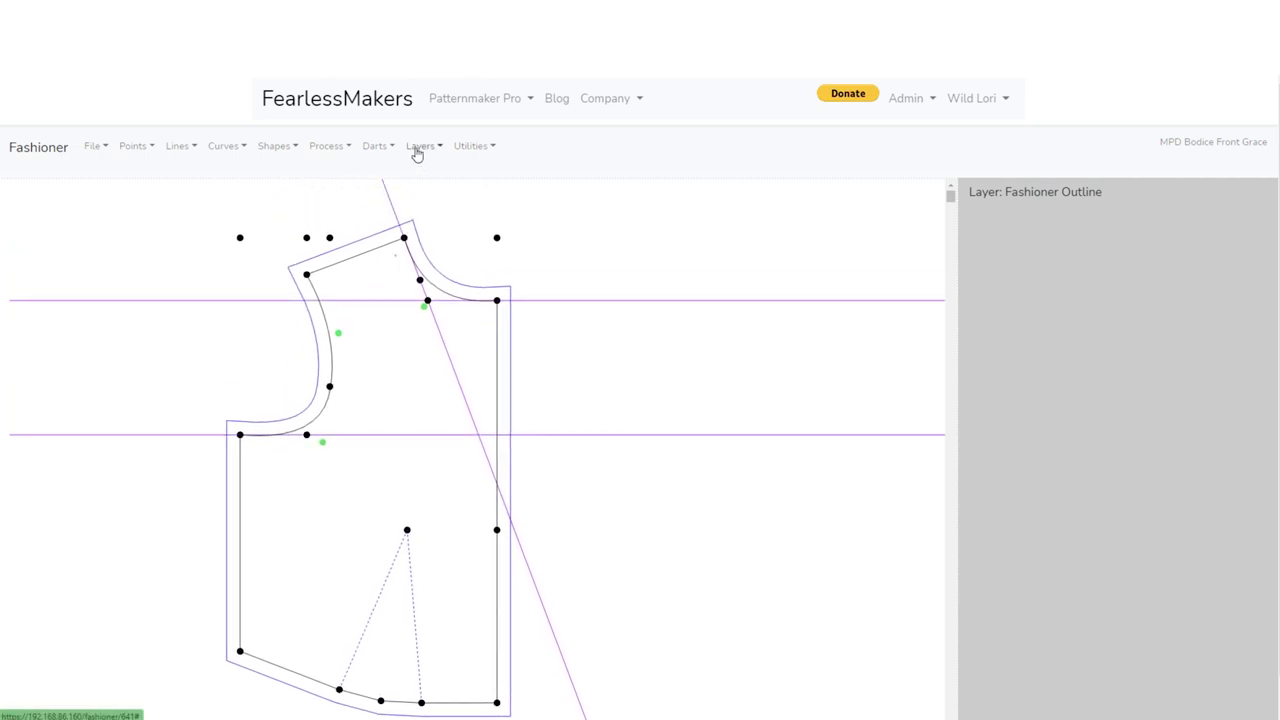
pyautogui.click(417, 150)
pyautogui.click(440, 201)
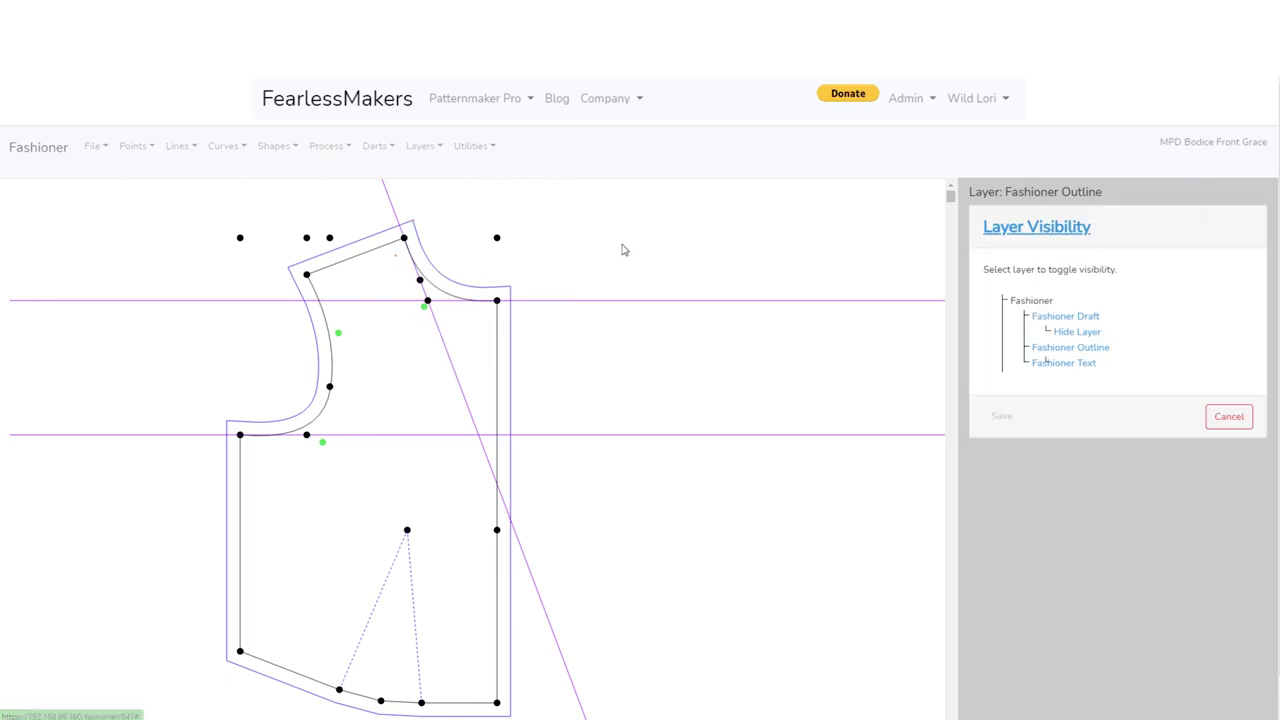
pyautogui.click(1062, 318)
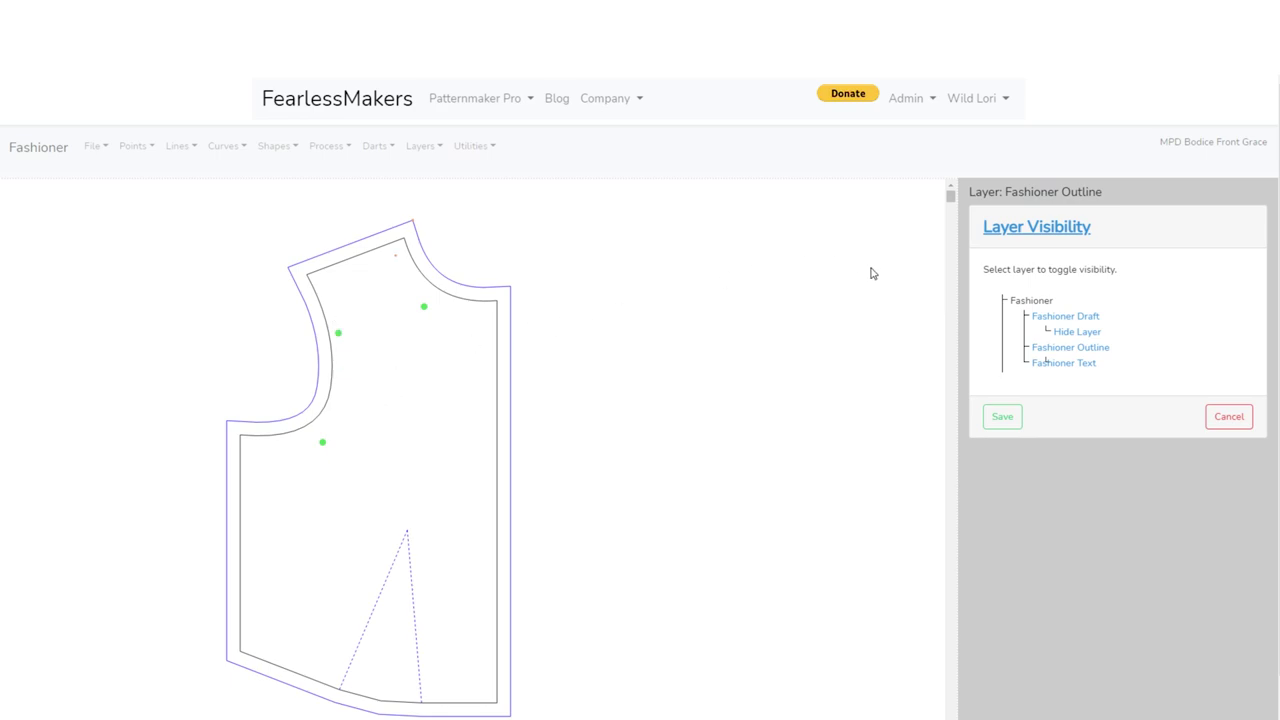
pyautogui.click(1229, 416)
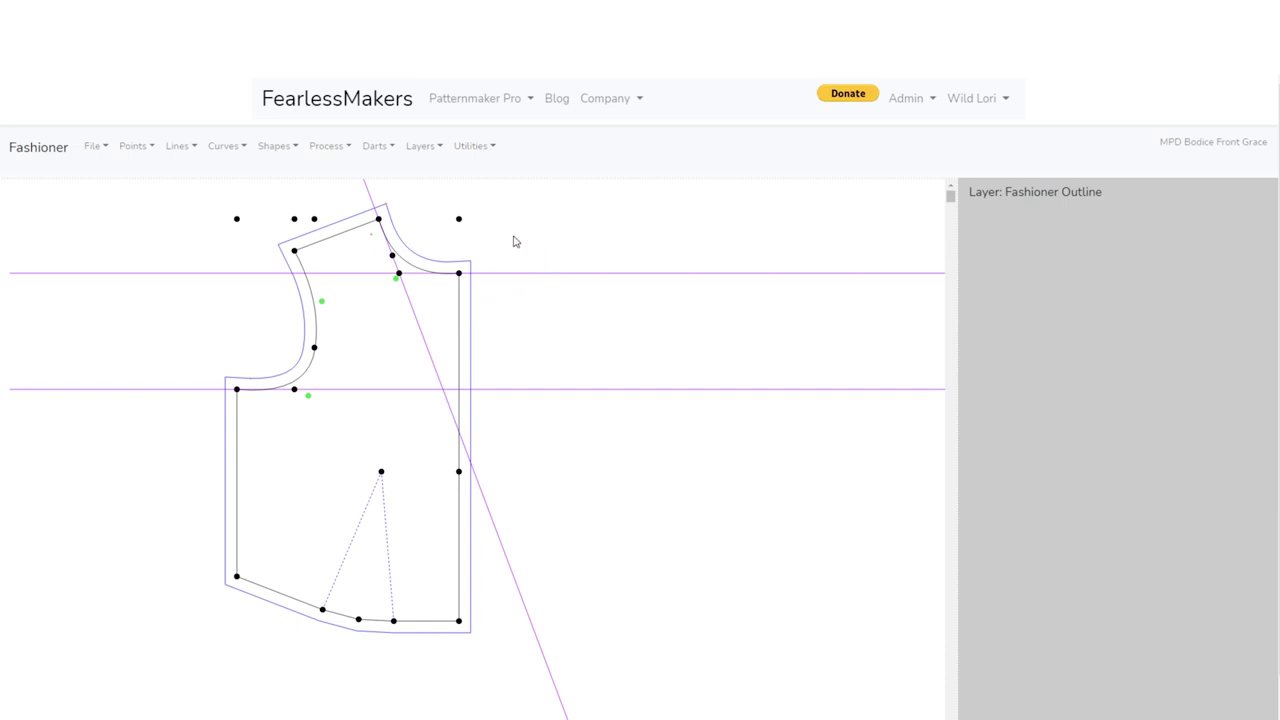
# Place a text label between the dart tip and the center-front point reading "MPD Grace Front Bodice", with a 4.87 mm font size
pyautogui.click(464, 157)
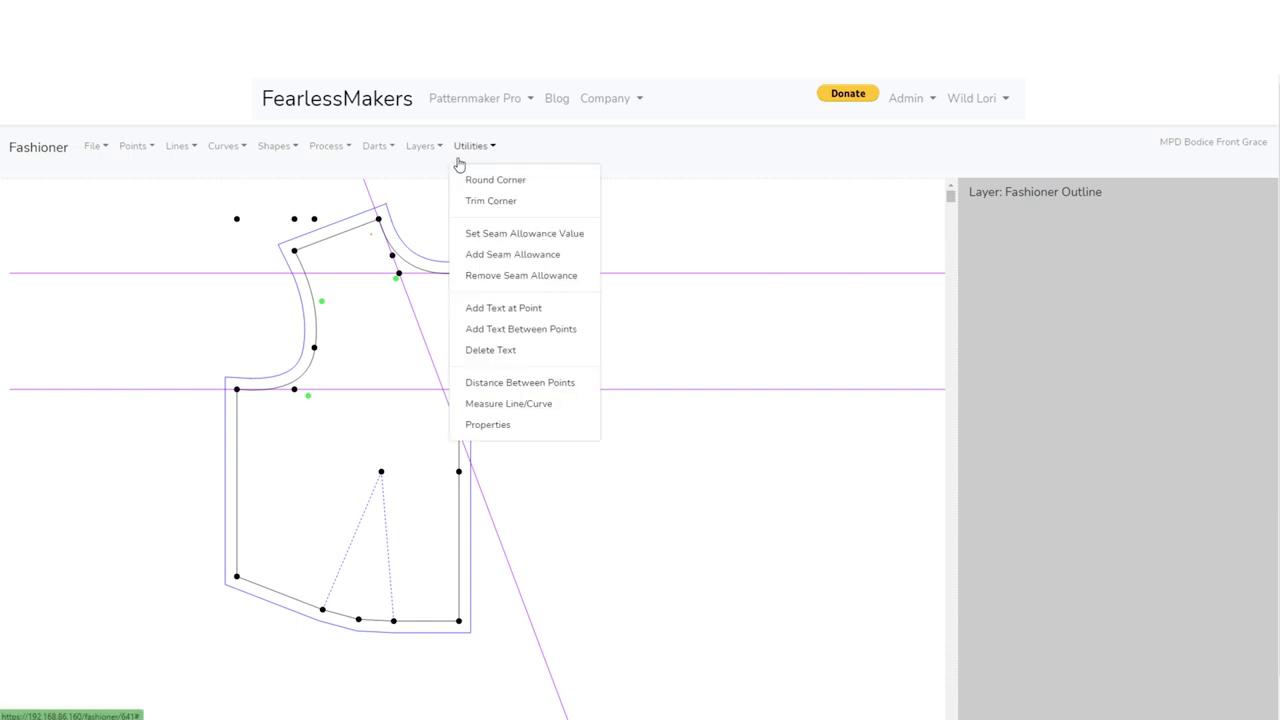
pyautogui.click(507, 333)
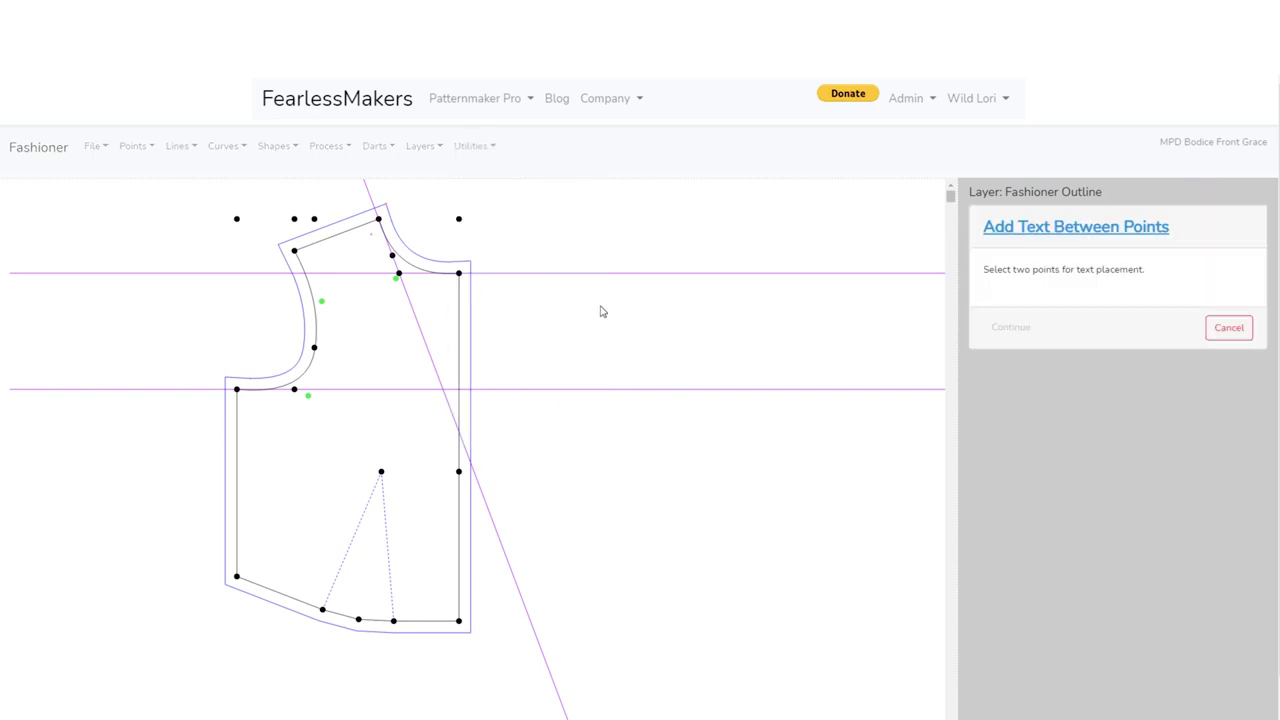
pyautogui.click(381, 472)
pyautogui.click(459, 471)
pyautogui.click(1015, 327)
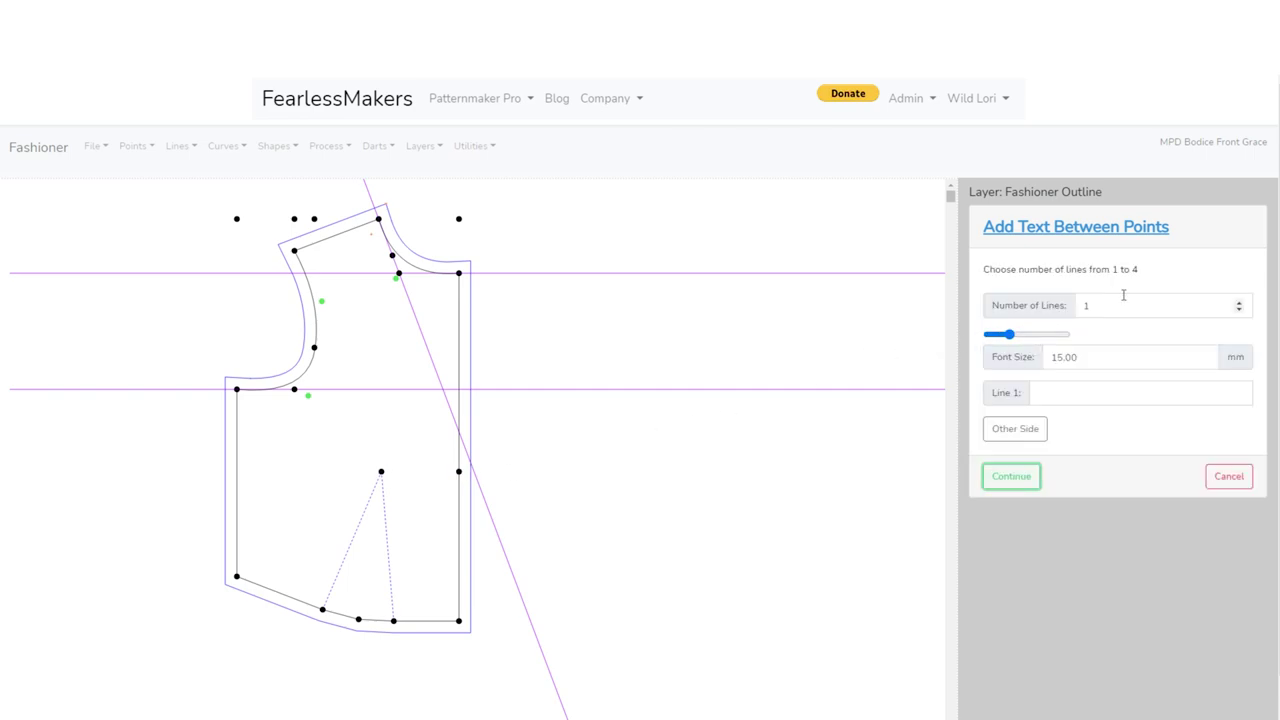
pyautogui.click(1058, 392)
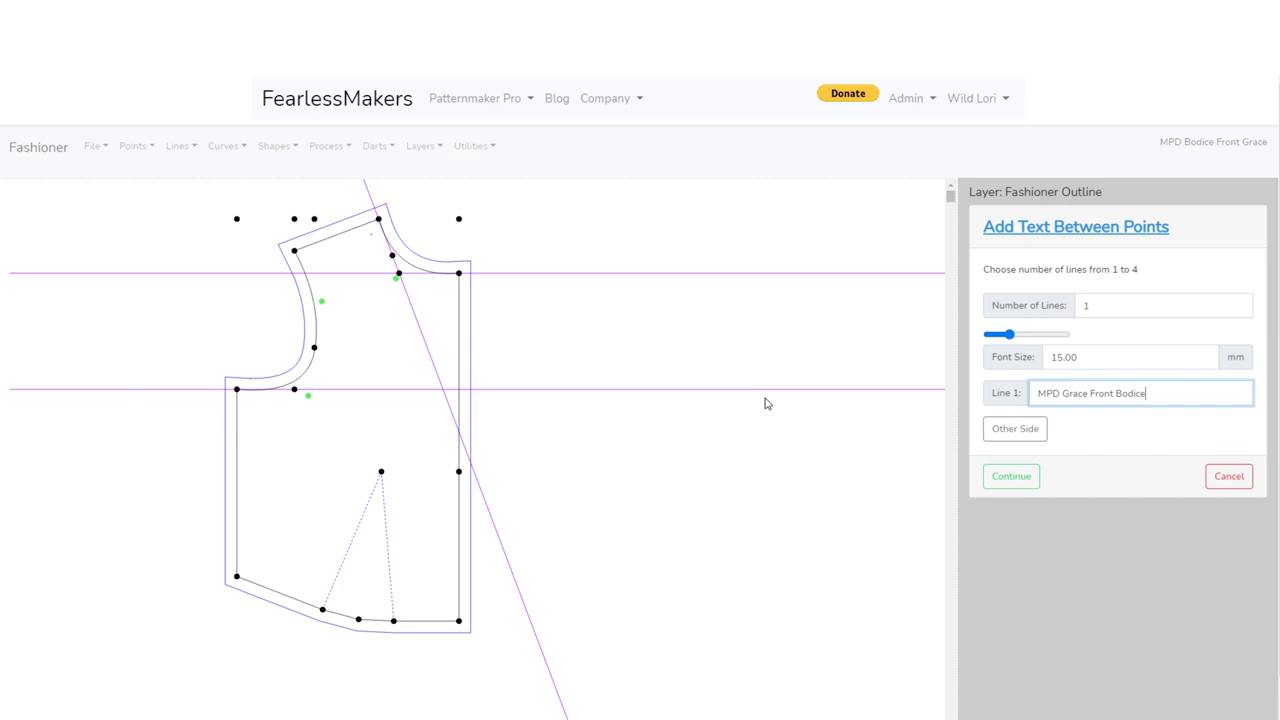
pyautogui.press('Return')
pyautogui.press('Tab')
pyautogui.moveTo(1012, 335); pyautogui.dragTo(992, 337)
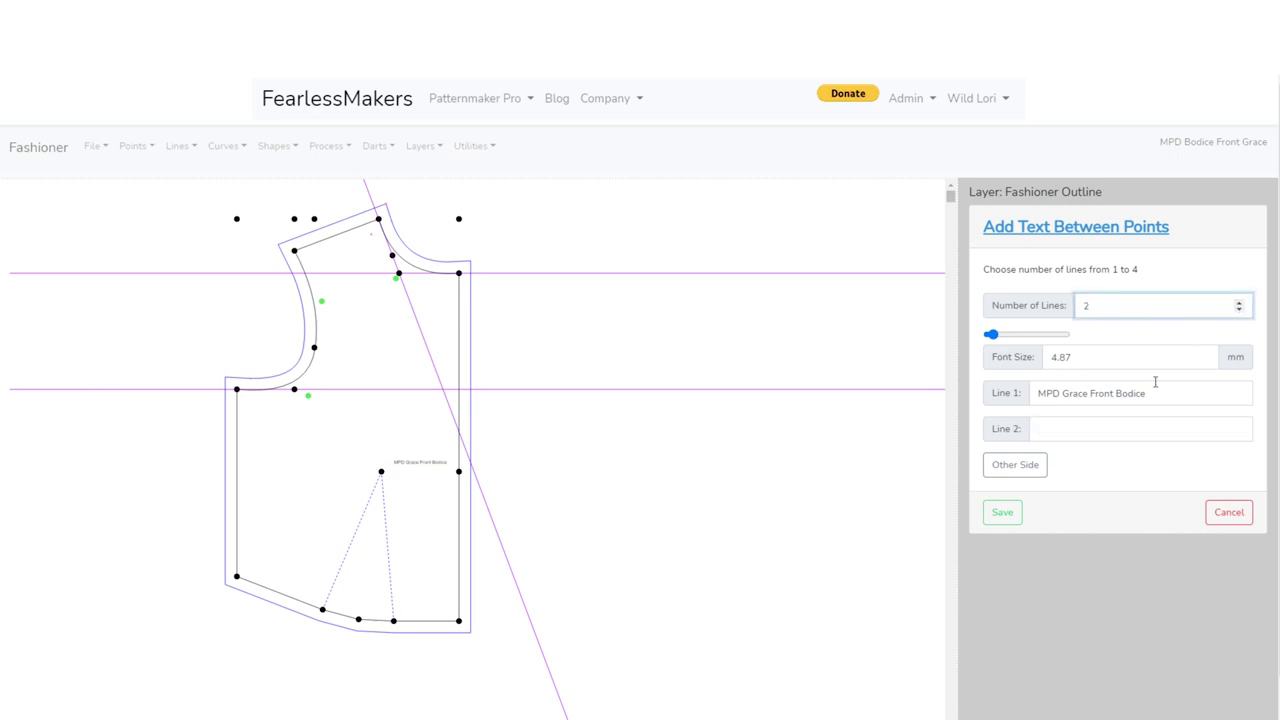
# Add "April 9, 2021" as the label's second line and "Cut 2" as its third, and save the text
pyautogui.click(1070, 424)
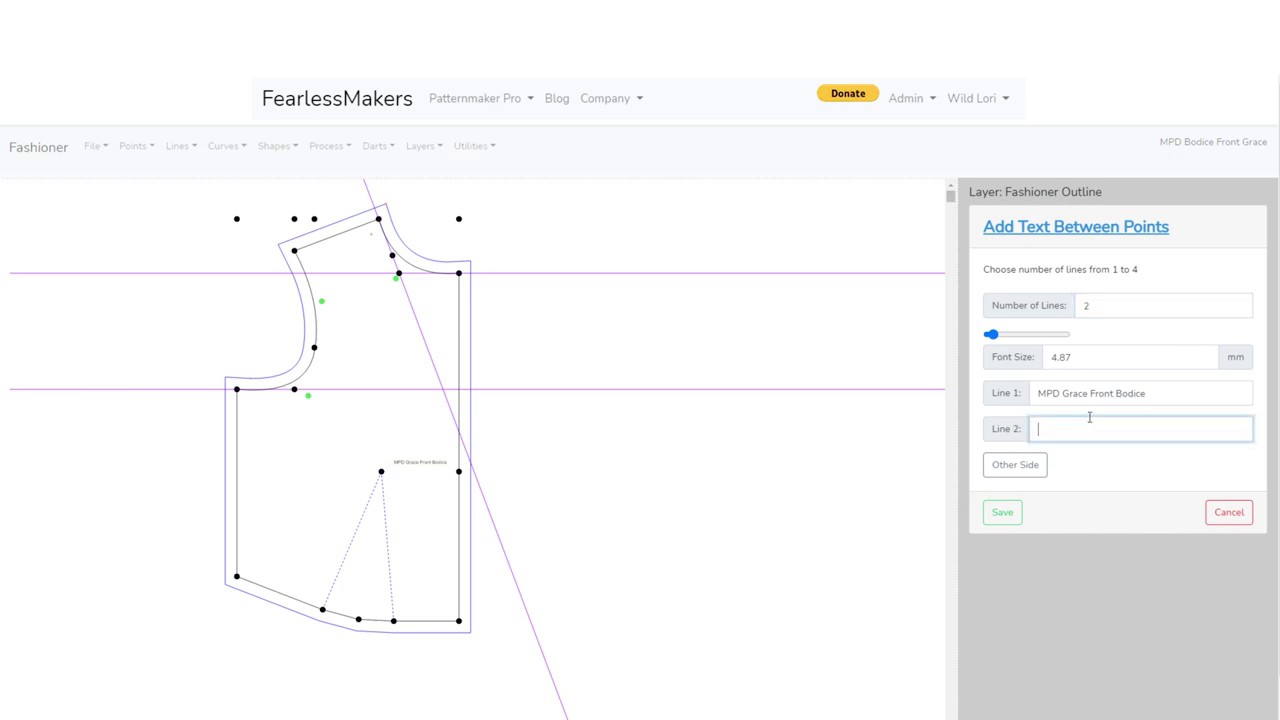
pyautogui.write('April 2')
pyautogui.write(', 2021')
pyautogui.press('Tab')
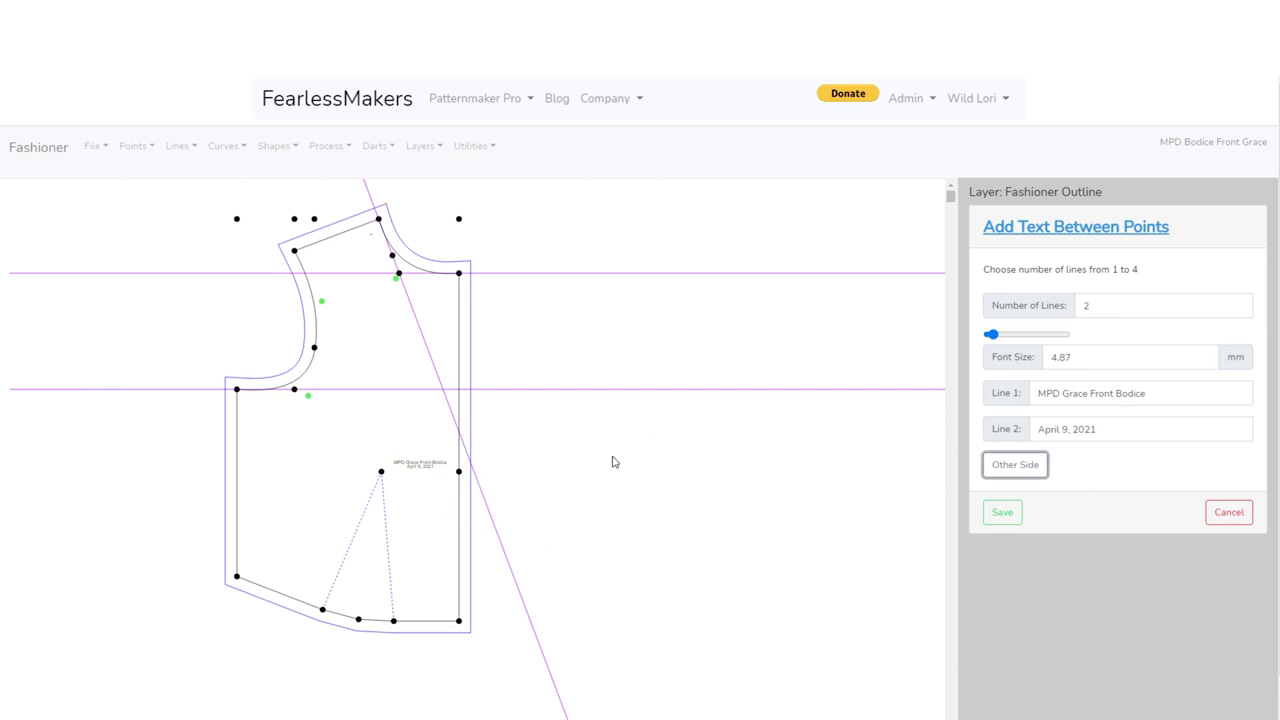
pyautogui.click(1240, 303)
pyautogui.click(1052, 464)
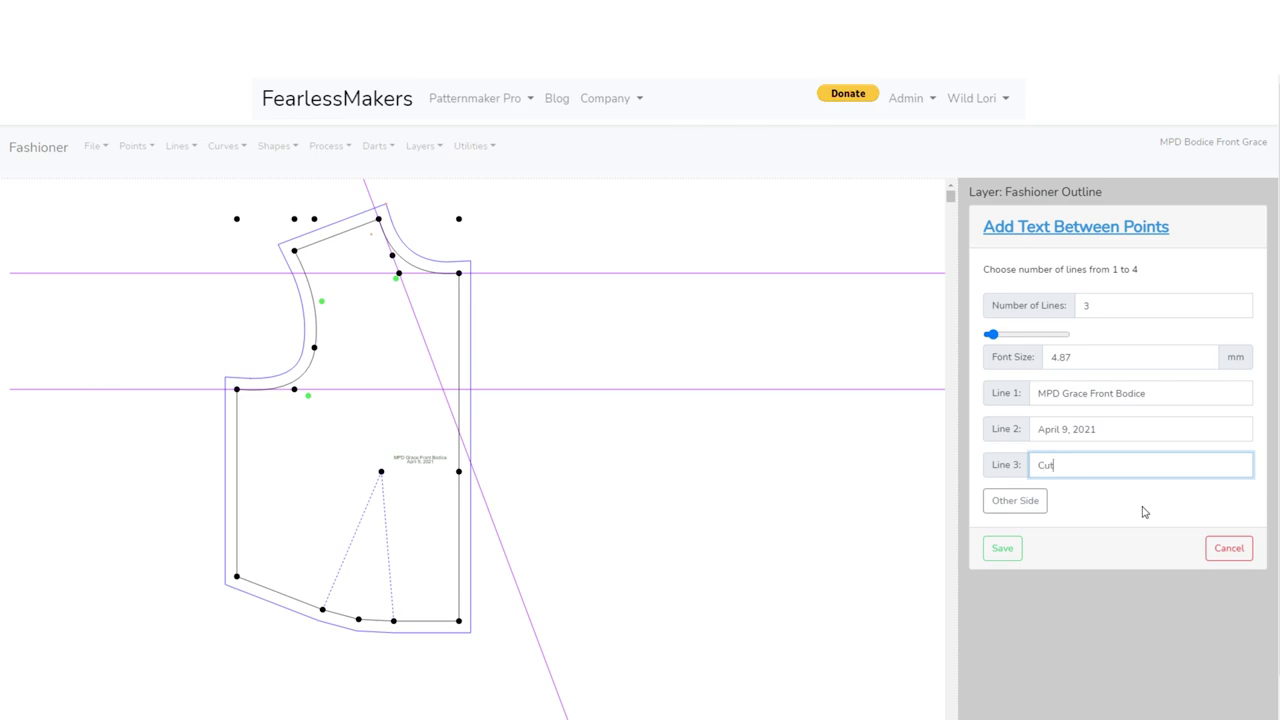
pyautogui.write('Cut 2')
pyautogui.click(1038, 508)
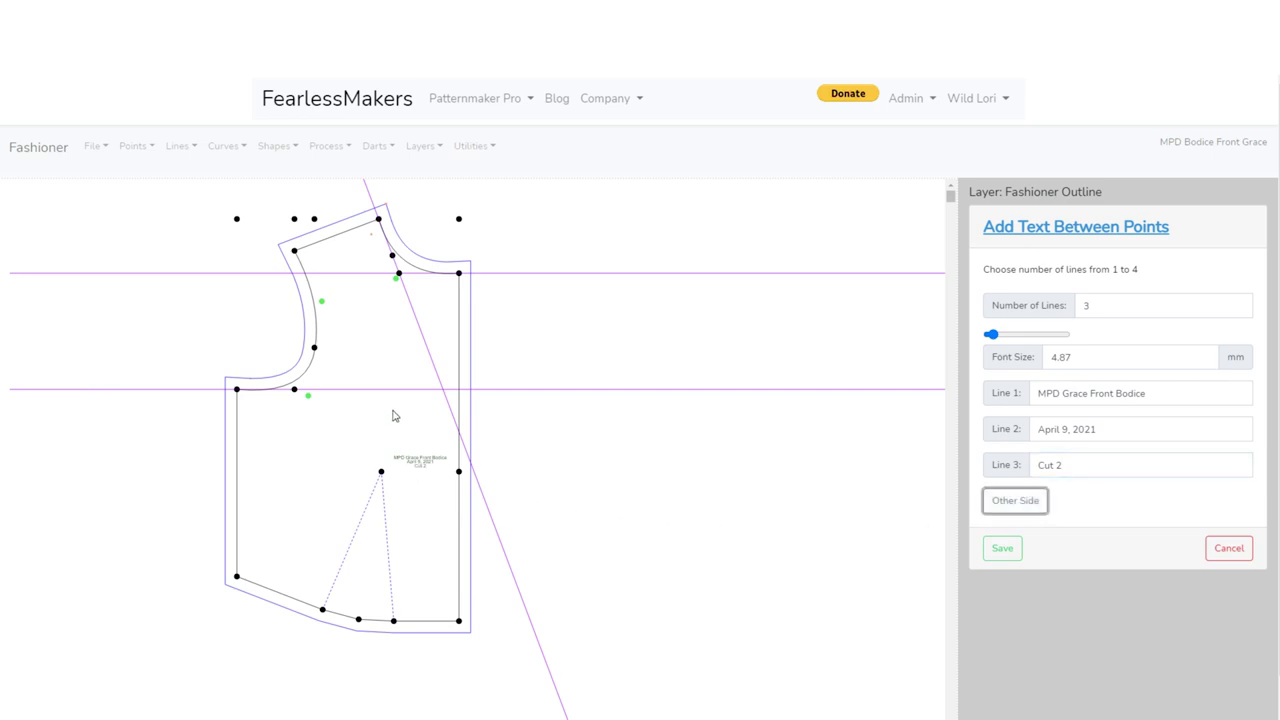
pyautogui.click(1006, 548)
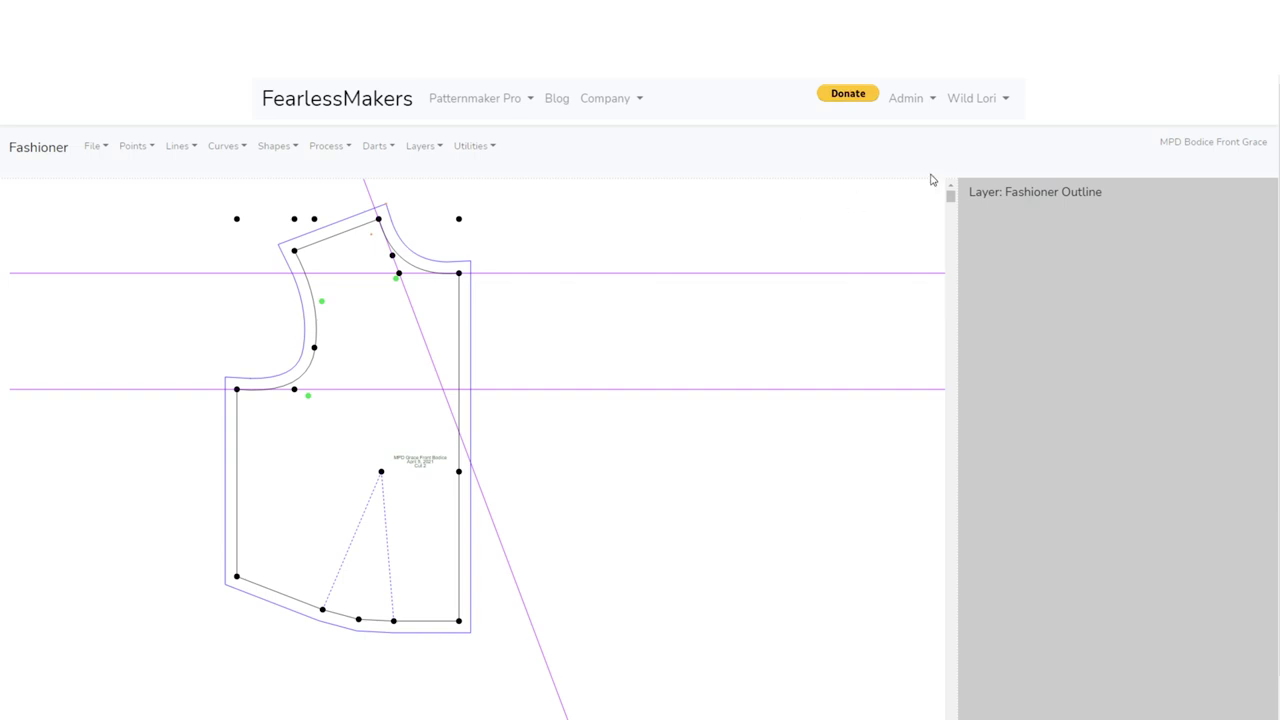
# Open the MPD Back Grace session from the saved Fashioner sessions and check its layer visibility settings
pyautogui.click(975, 101)
pyautogui.click(946, 130)
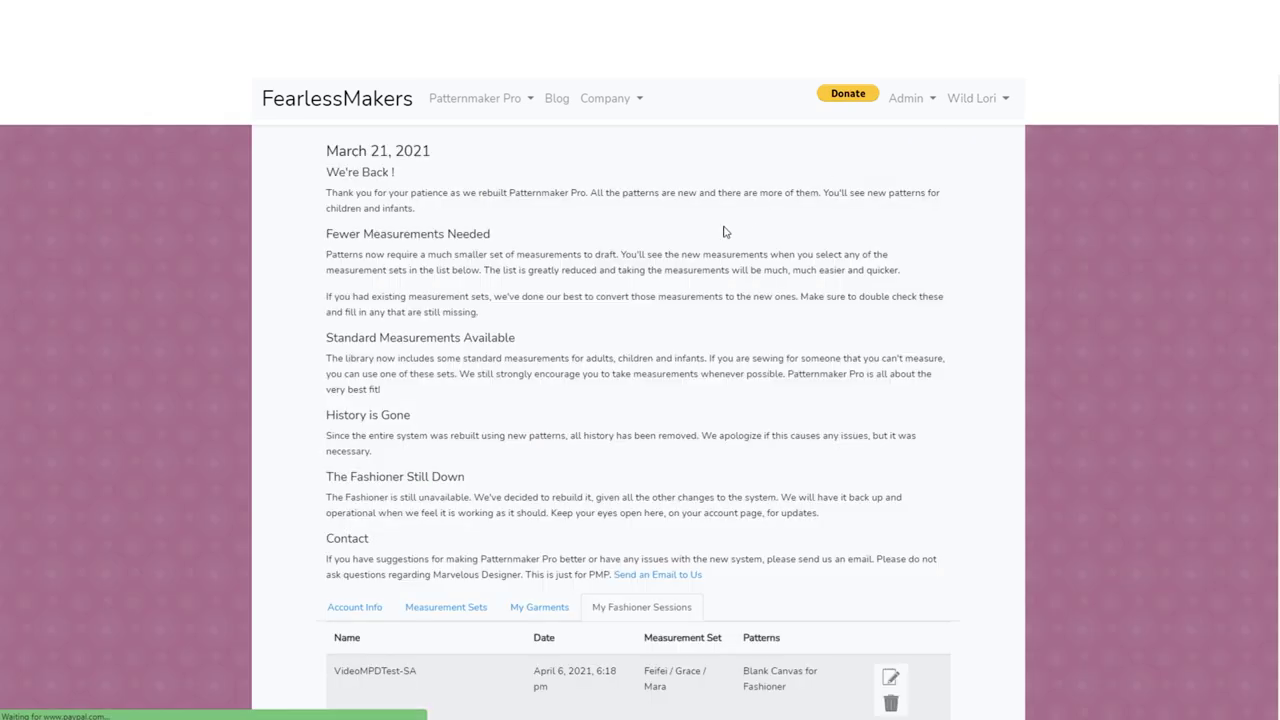
pyautogui.scroll(-3, 585, 471)
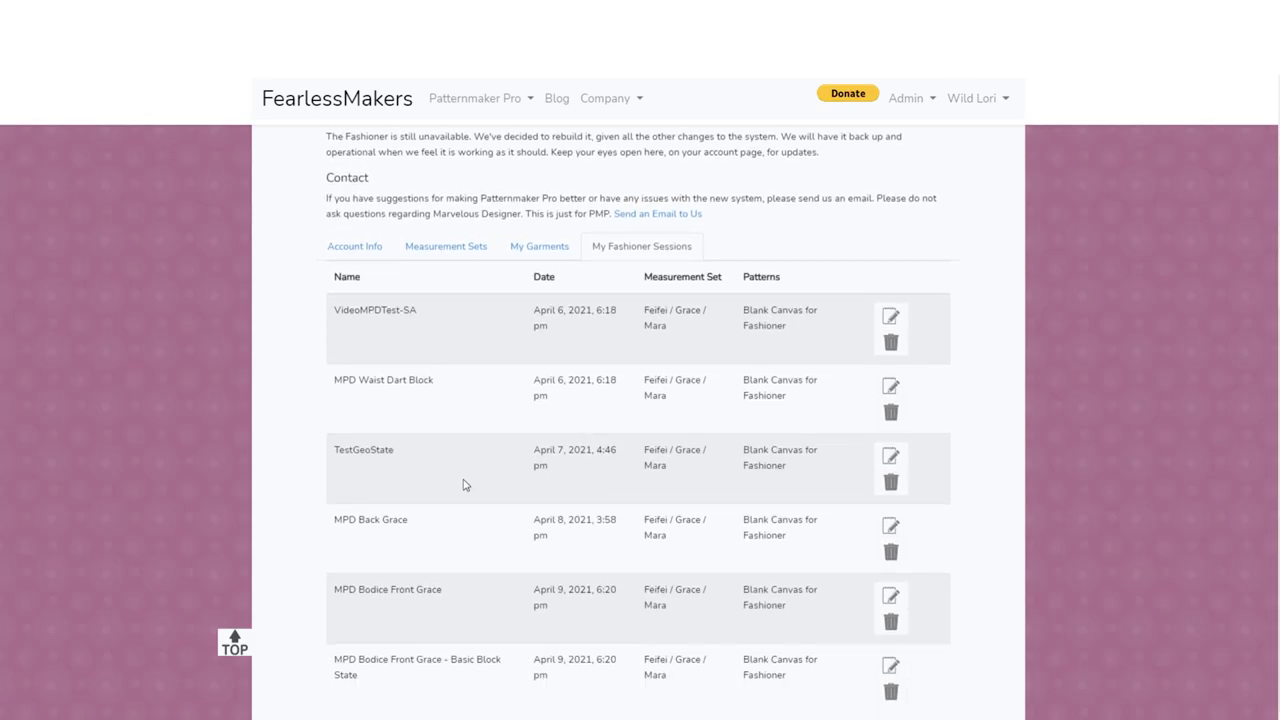
pyautogui.click(891, 526)
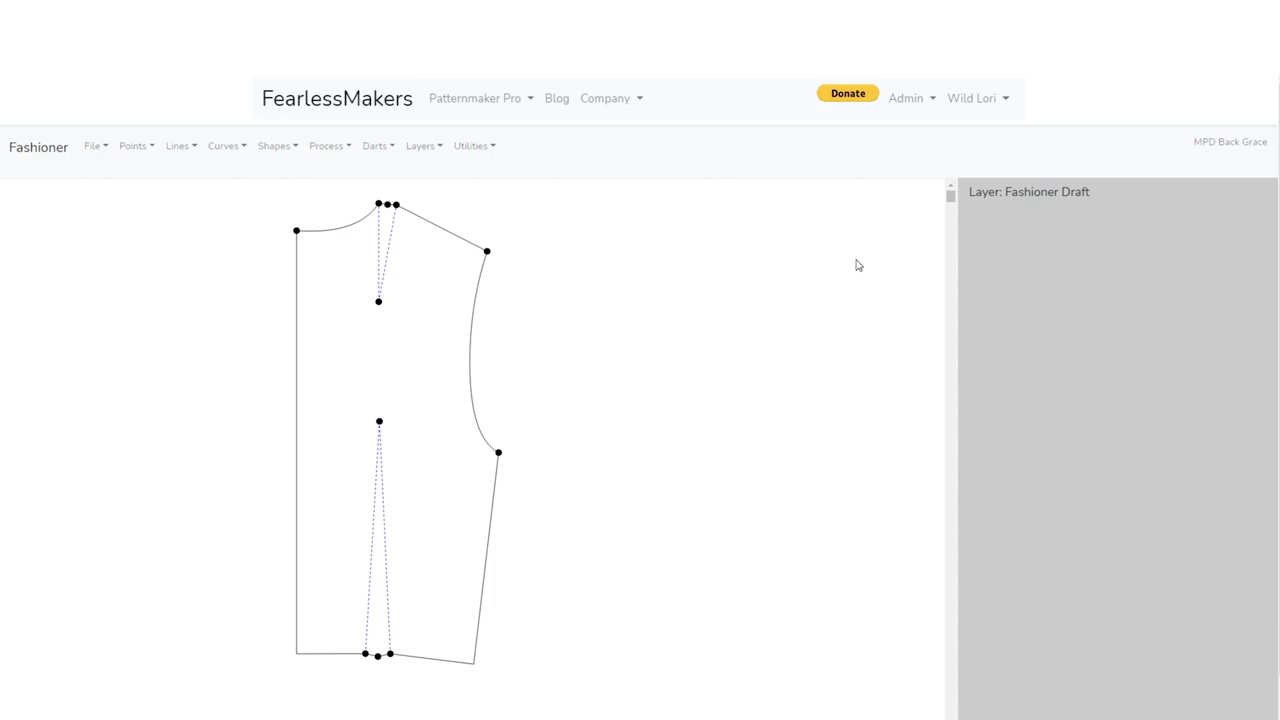
pyautogui.click(424, 146)
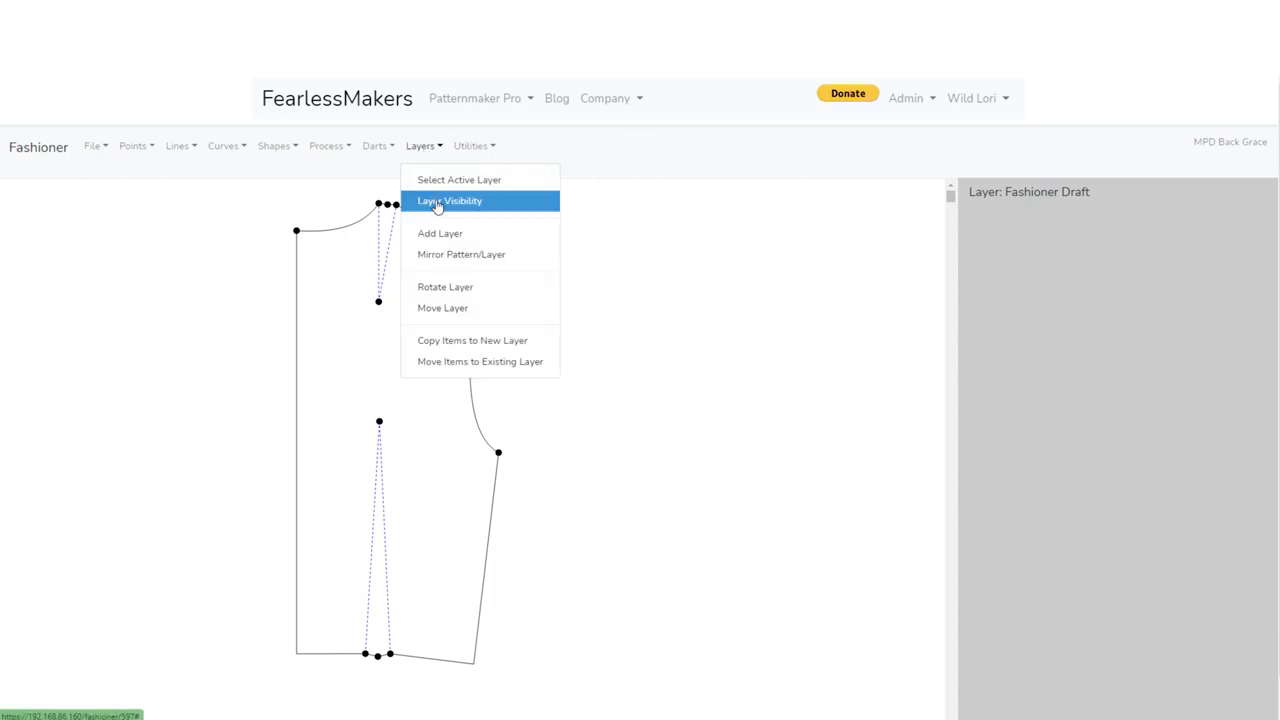
pyautogui.click(434, 201)
pyautogui.click(1054, 317)
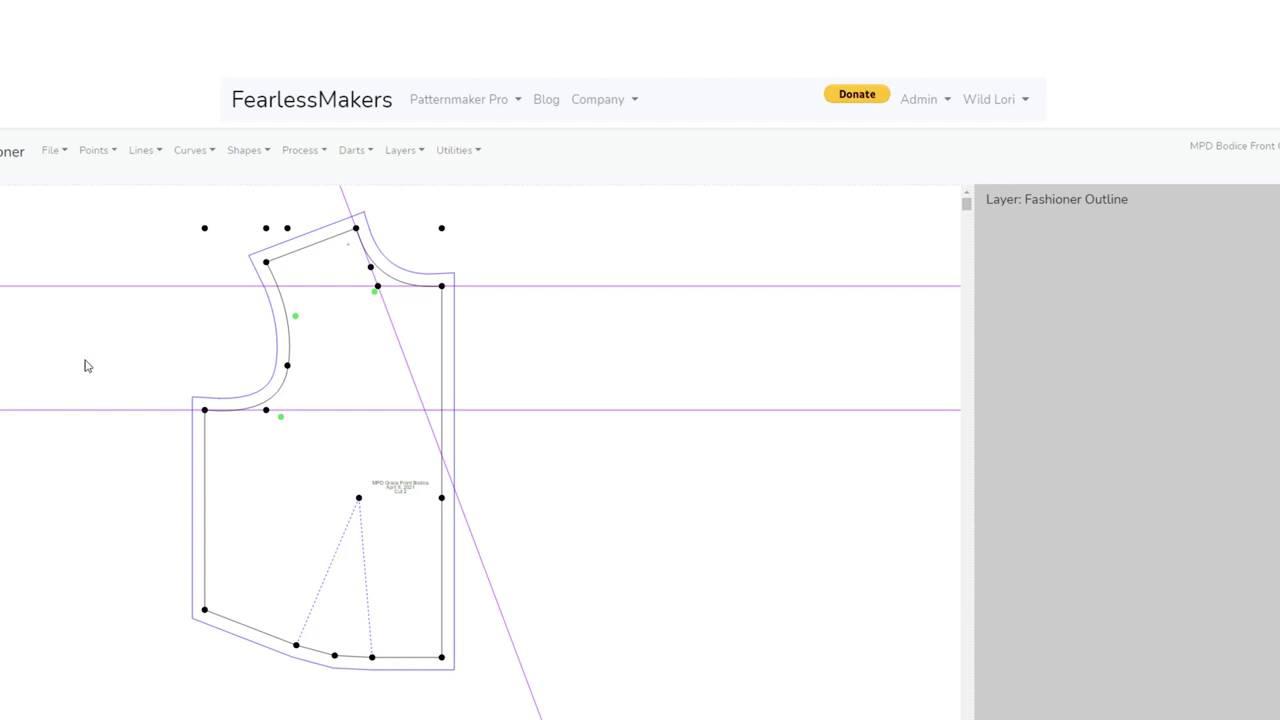
pyautogui.click(48, 160)
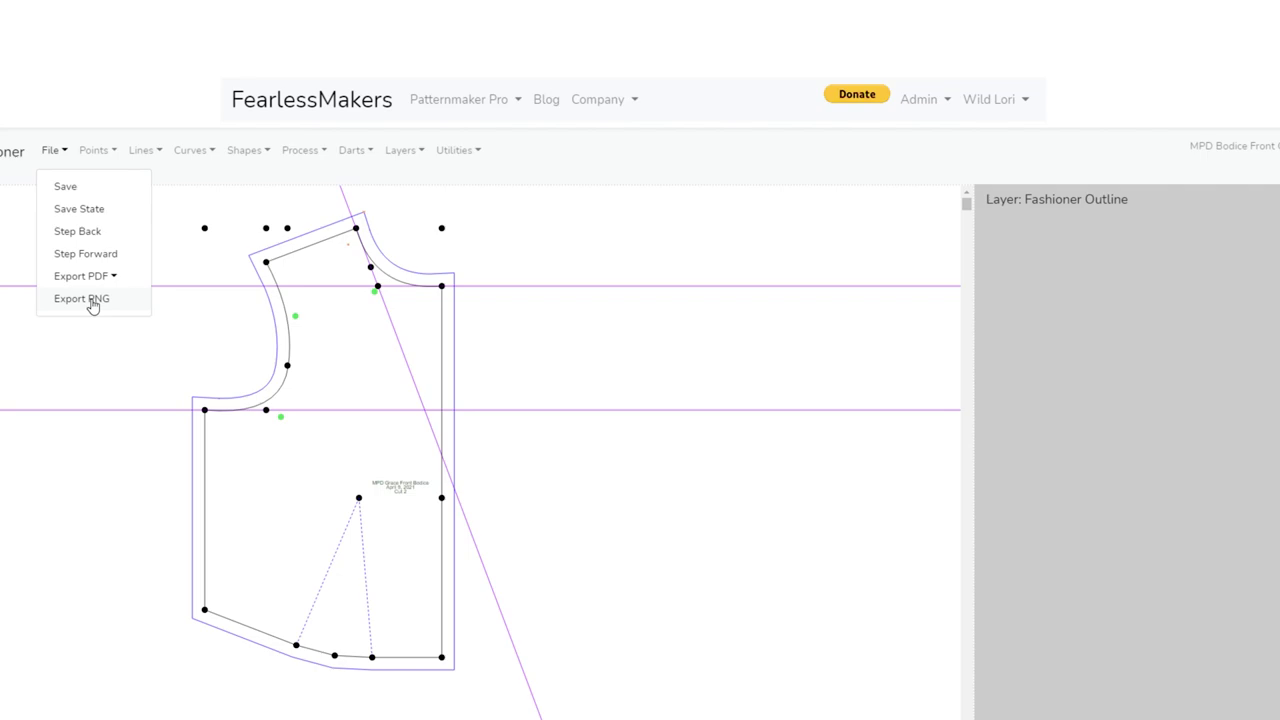
pyautogui.click(109, 358)
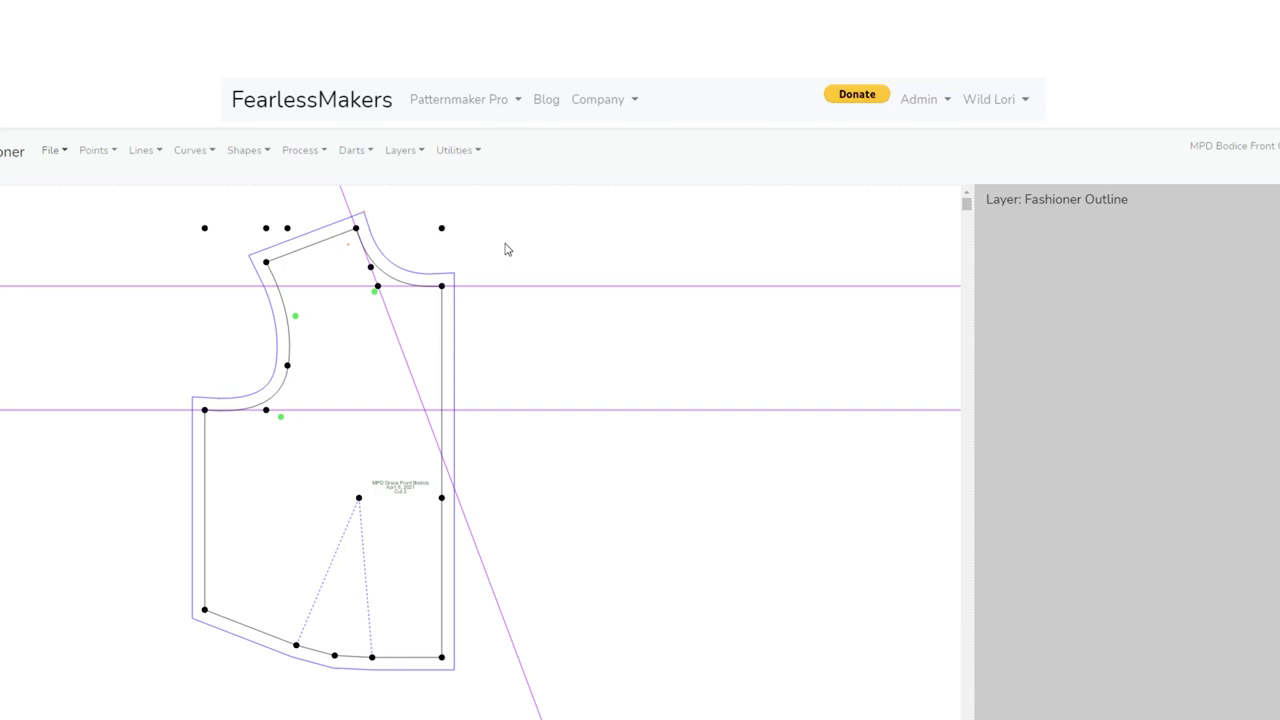
pyautogui.scroll(-3, 528, 468)
pyautogui.scroll(-3, 528, 468)
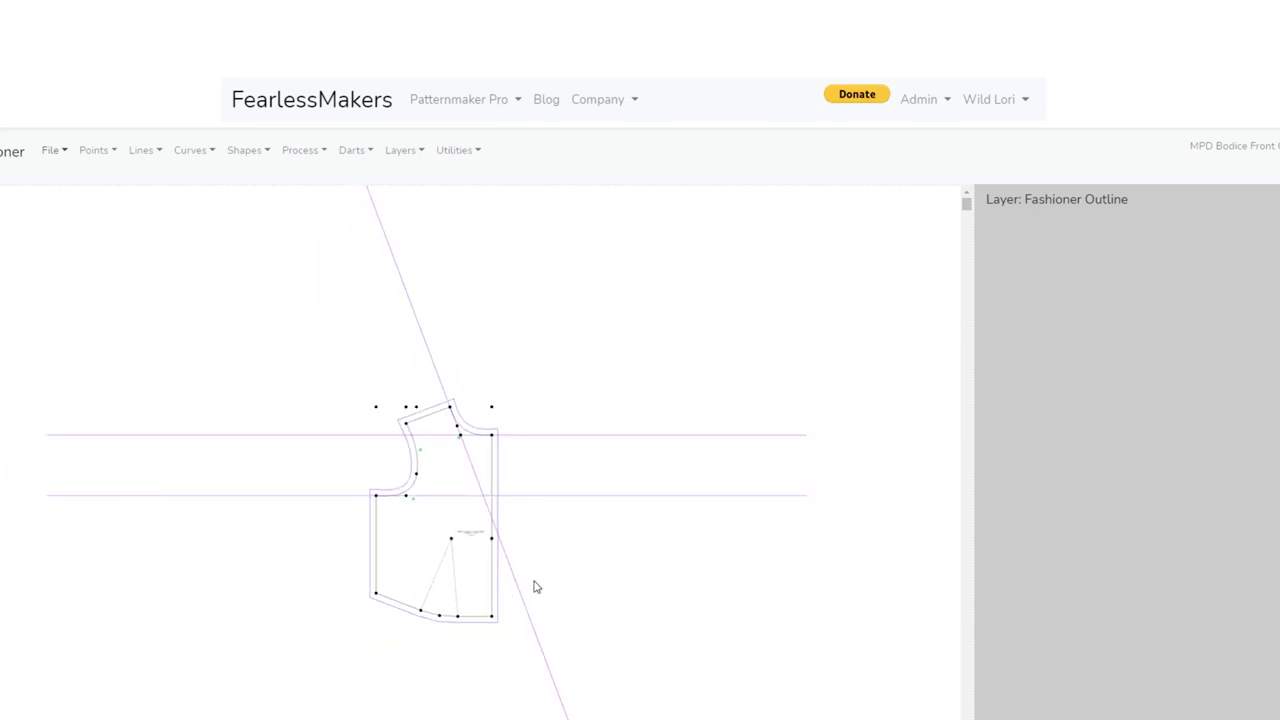
pyautogui.scroll(5, 600, 557)
pyautogui.moveTo(485, 435); pyautogui.dragTo(509, 477)
pyautogui.scroll(2, 509, 477)
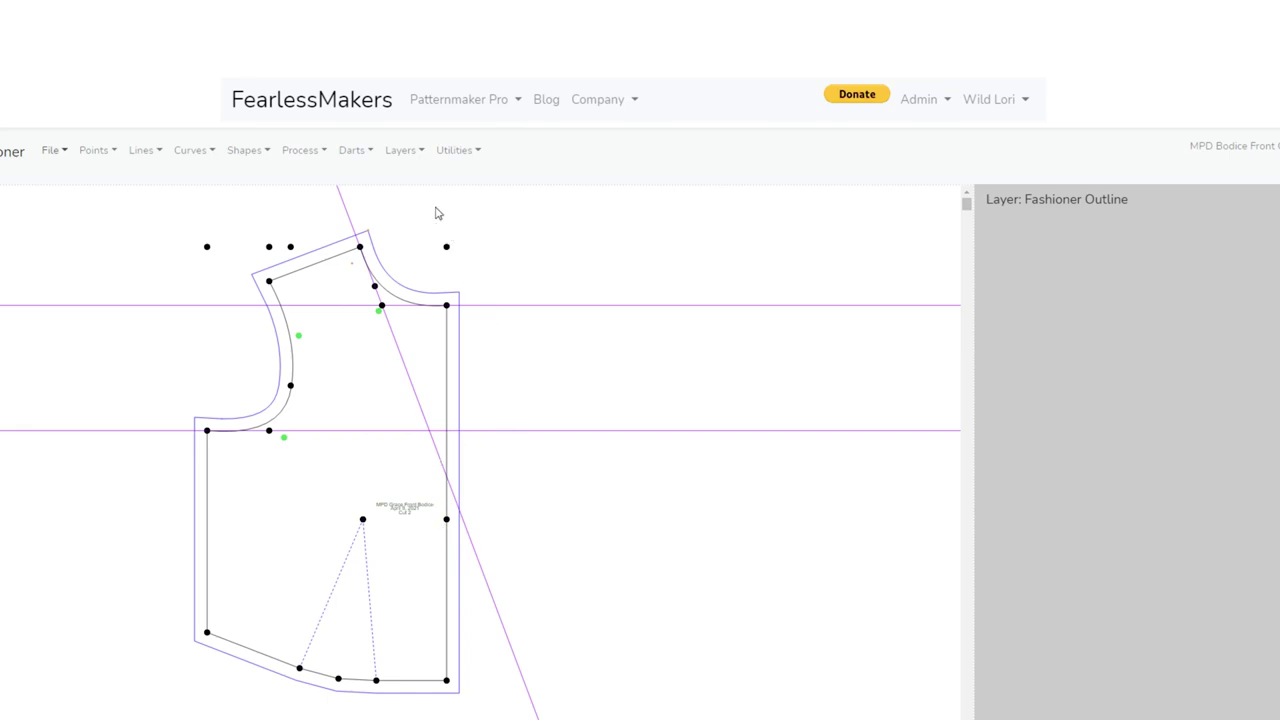
# Start moving items to an existing layer, selecting the two horizontal guide lines, the diagonal guide line and the seam allowance
pyautogui.click(397, 152)
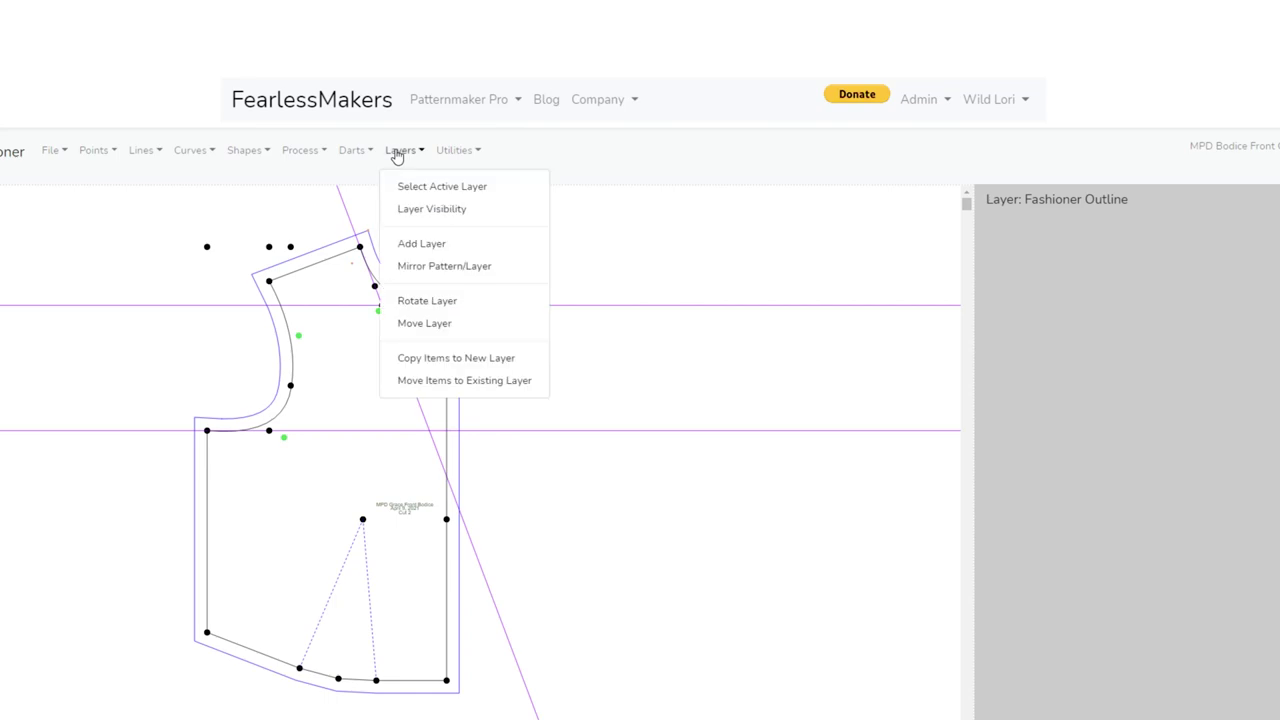
pyautogui.click(432, 384)
pyautogui.scroll(2, 440, 365)
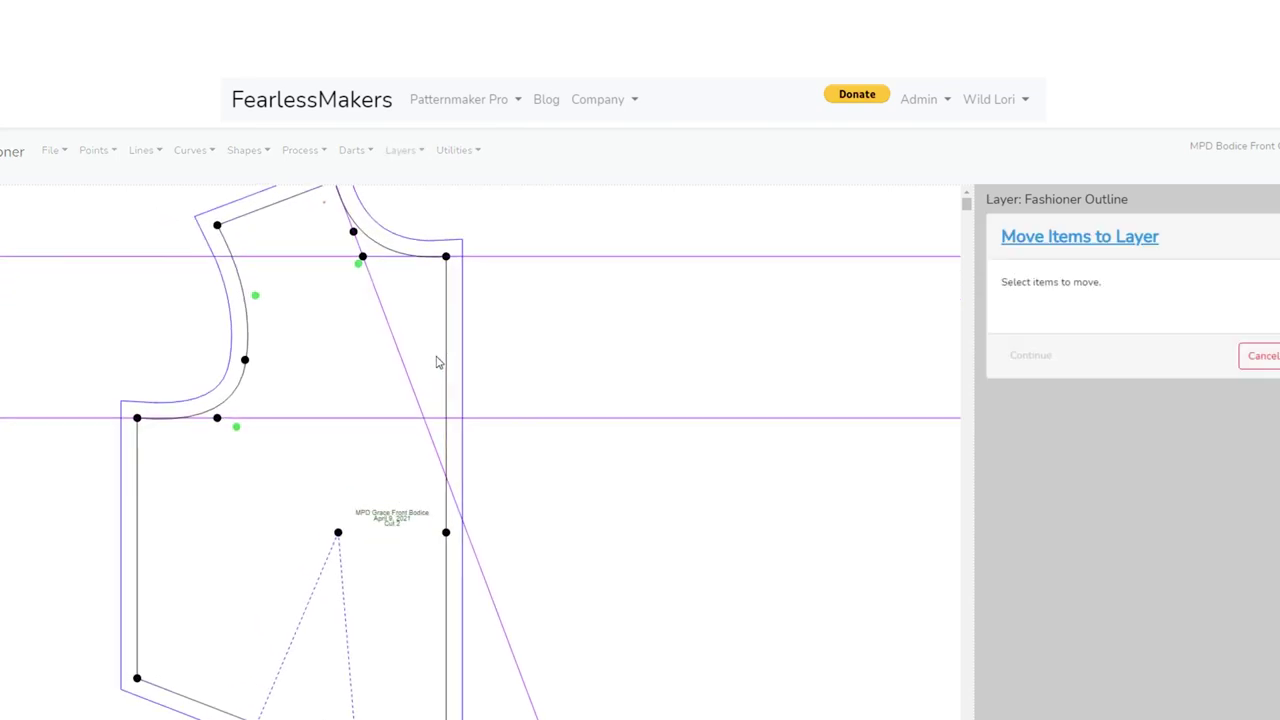
pyautogui.scroll(2, 436, 363)
pyautogui.scroll(-1, 572, 280)
pyautogui.click(571, 260)
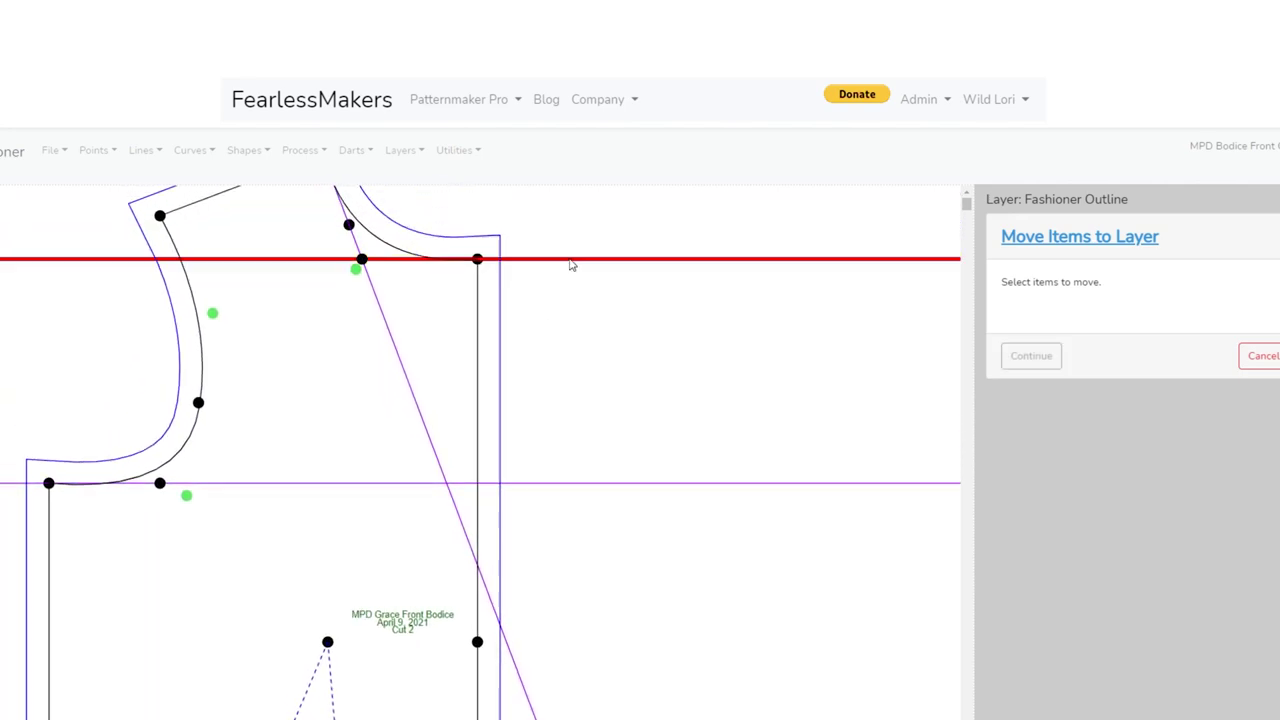
pyautogui.click(564, 487)
pyautogui.click(432, 449)
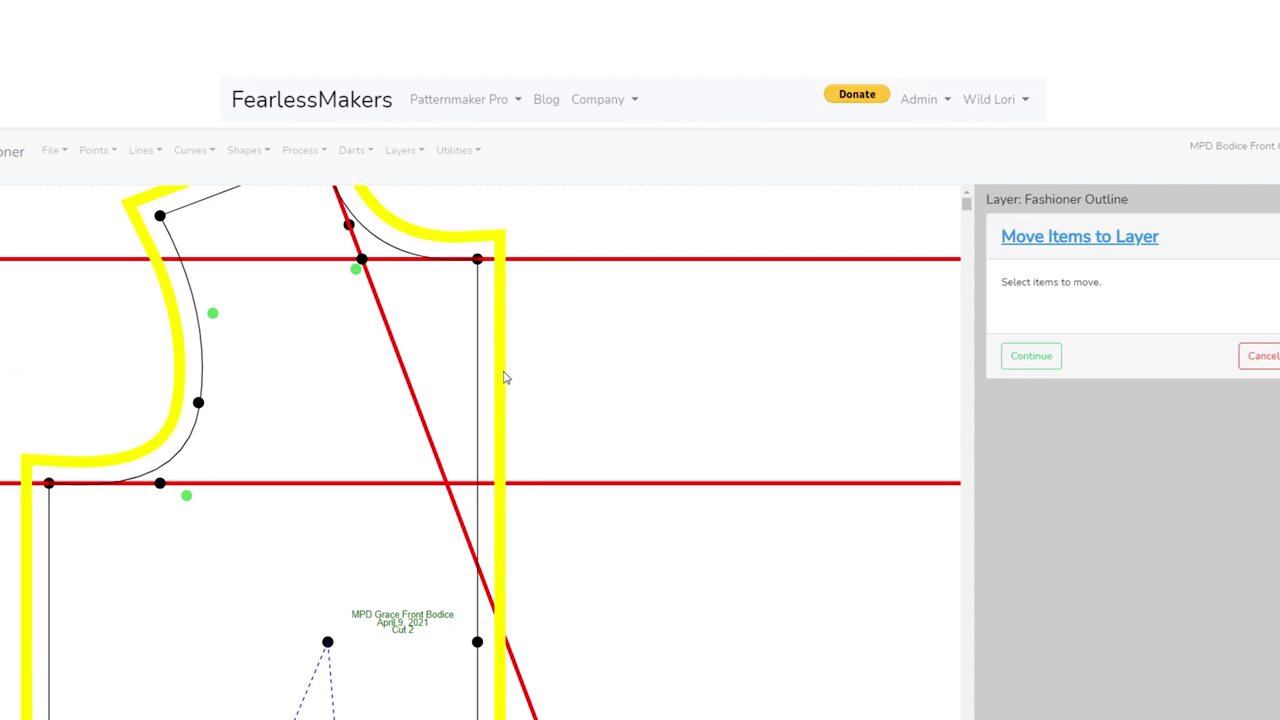
pyautogui.click(505, 377)
# Add the four loose points above the bodice to the selection and move all selected items to the Hide Layer
pyautogui.scroll(-2, 560, 431)
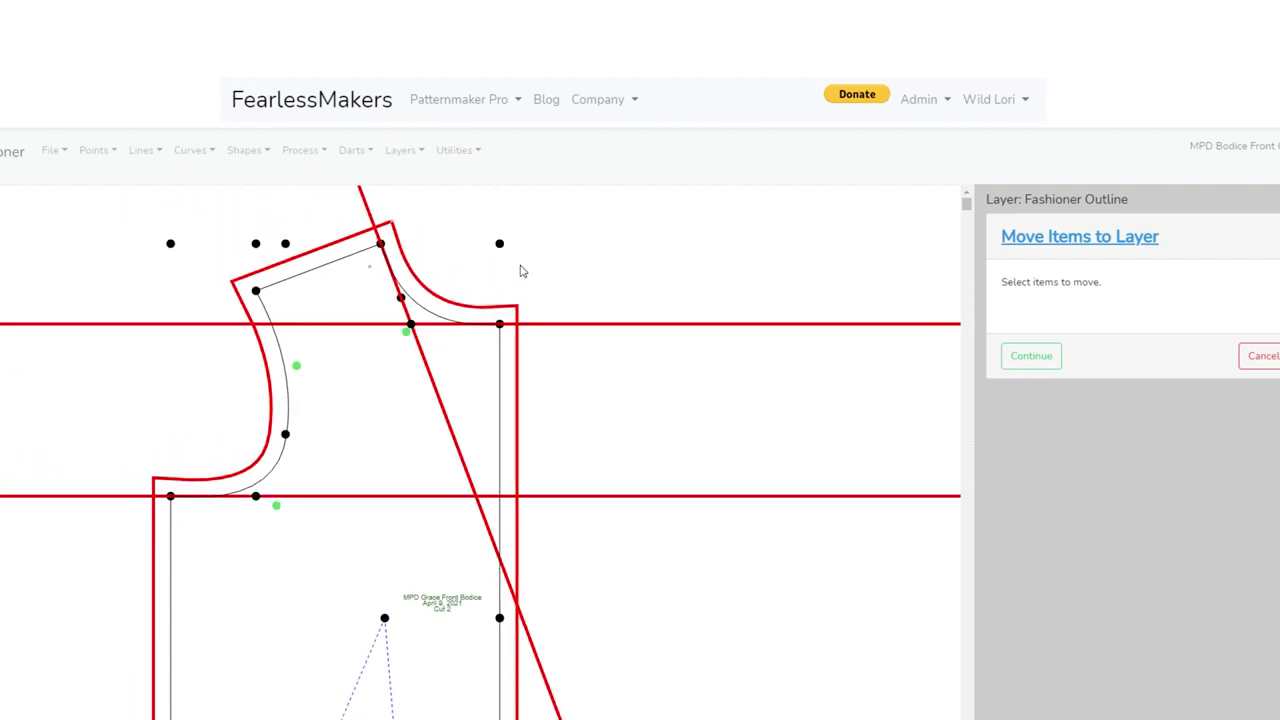
pyautogui.click(499, 243)
pyautogui.click(285, 243)
pyautogui.click(255, 243)
pyautogui.click(170, 243)
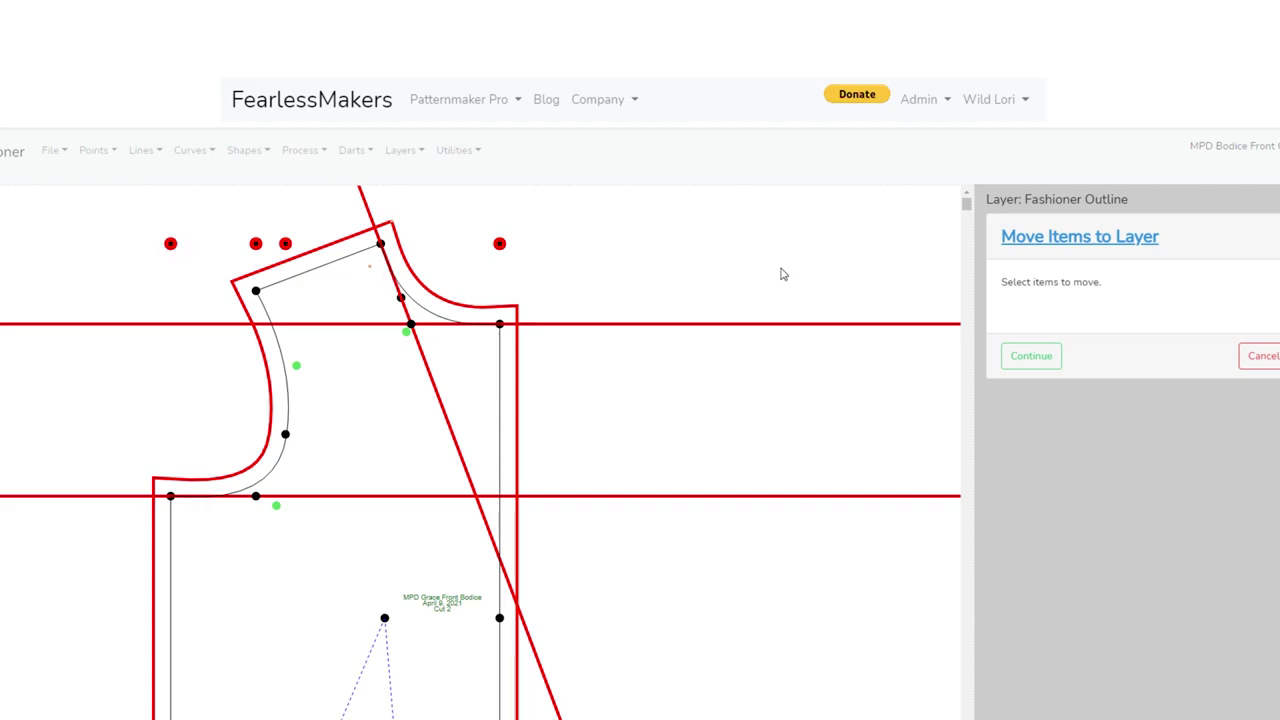
pyautogui.scroll(1, 740, 420)
pyautogui.moveTo(628, 614); pyautogui.dragTo(674, 420)
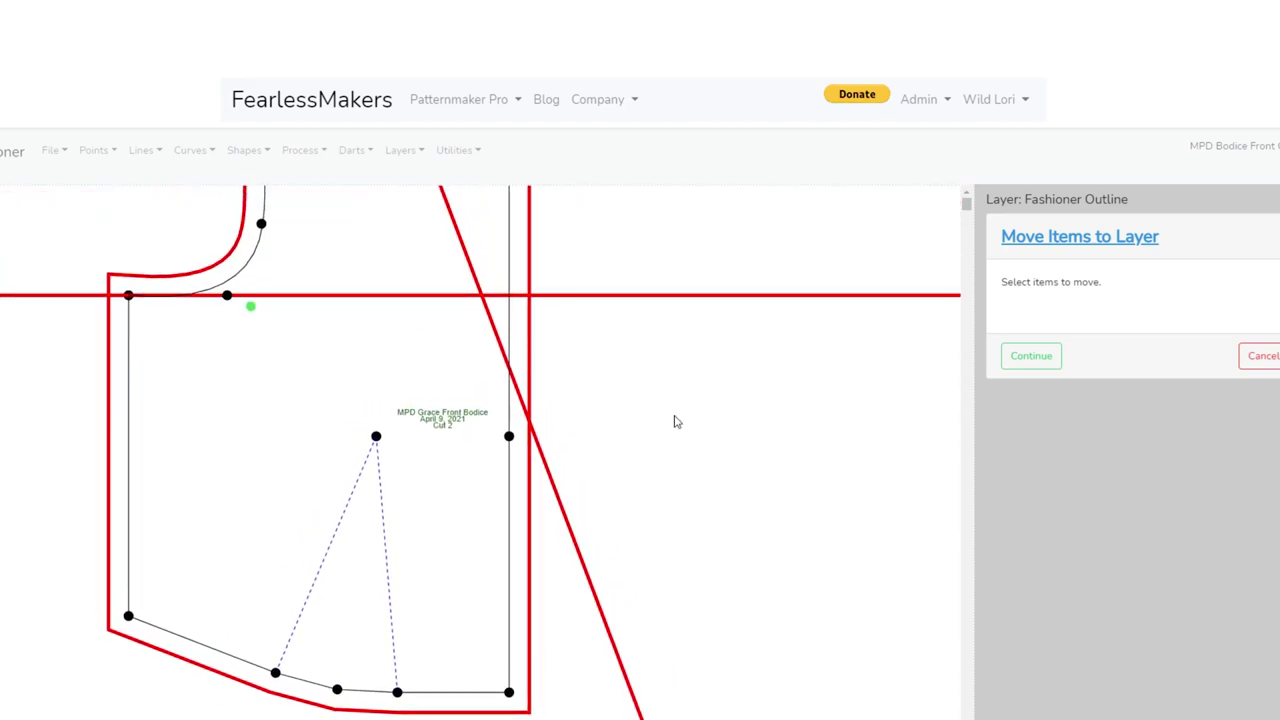
pyautogui.click(1028, 358)
pyautogui.click(1092, 352)
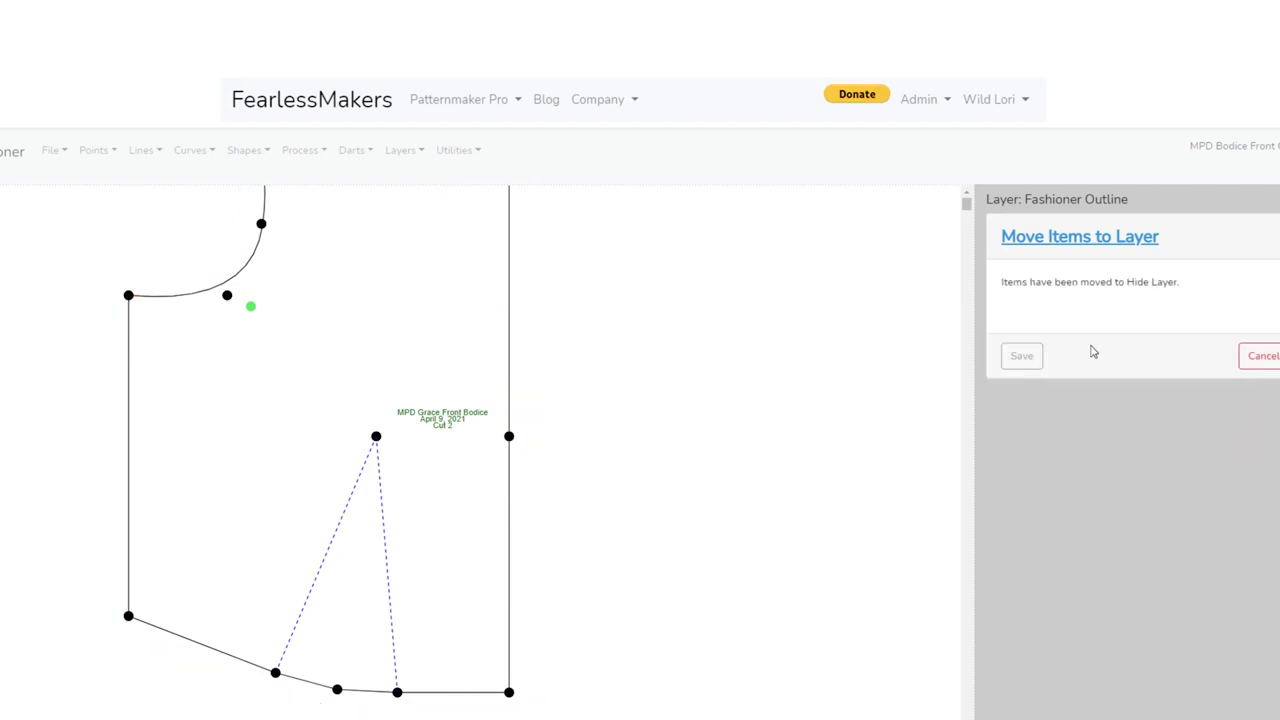
pyautogui.scroll(-3, 486, 457)
pyautogui.moveTo(446, 357); pyautogui.dragTo(432, 405)
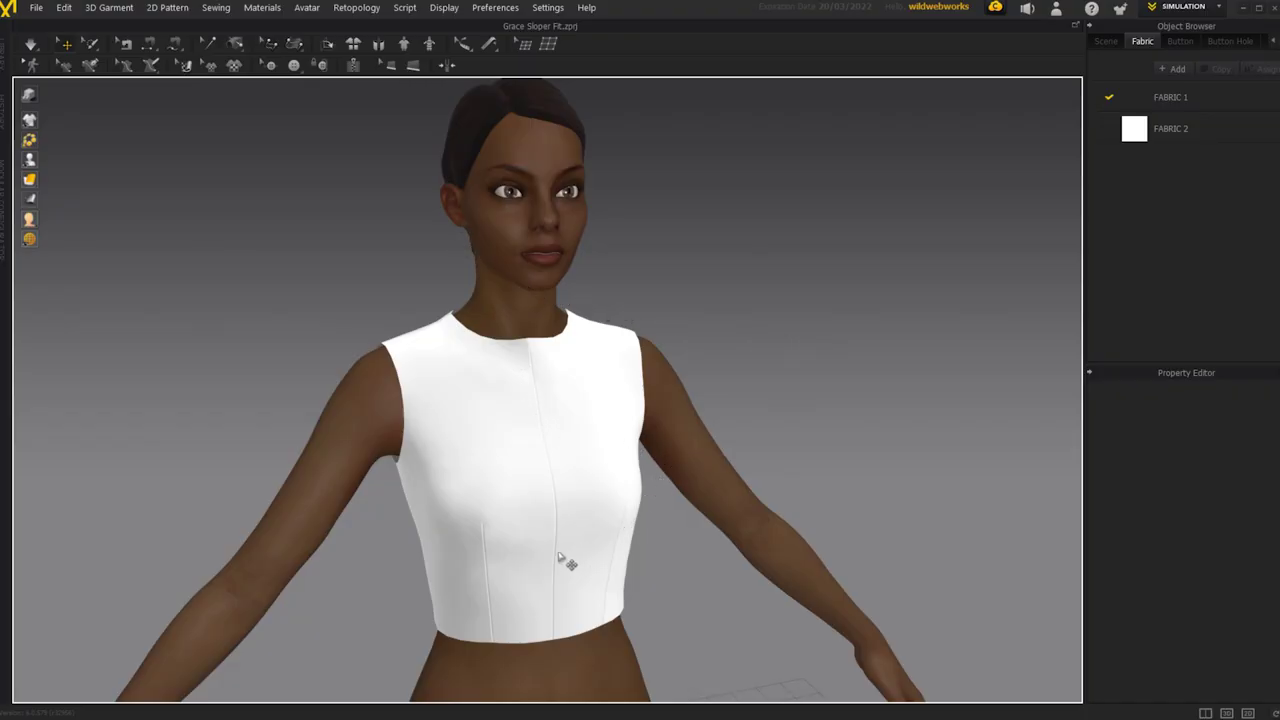
# Switch to Marvelous Designer and examine the white bodice's fit on the avatar from several angles with the strain map shown
pyautogui.moveTo(760, 515)
pyautogui.mouseDown()
pyautogui.moveTo(583, 471)
pyautogui.moveTo(379, 489)
pyautogui.moveTo(753, 492)
pyautogui.mouseUp()
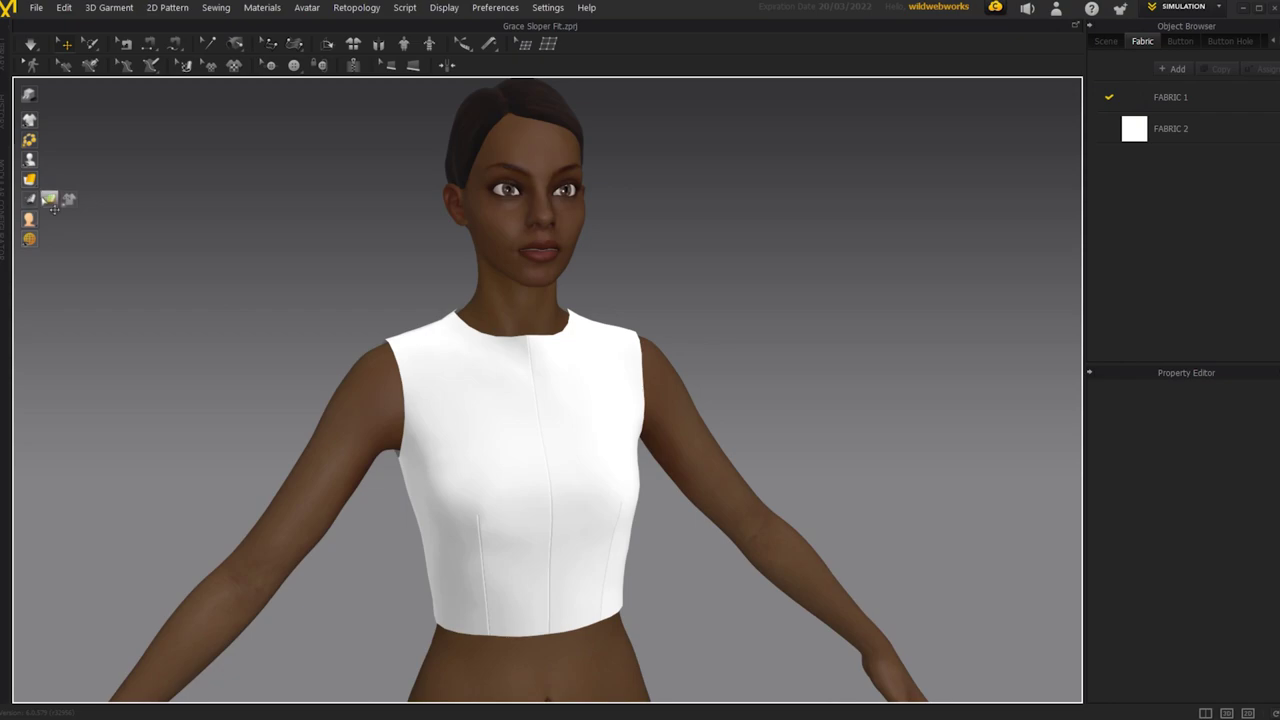
pyautogui.click(49, 200)
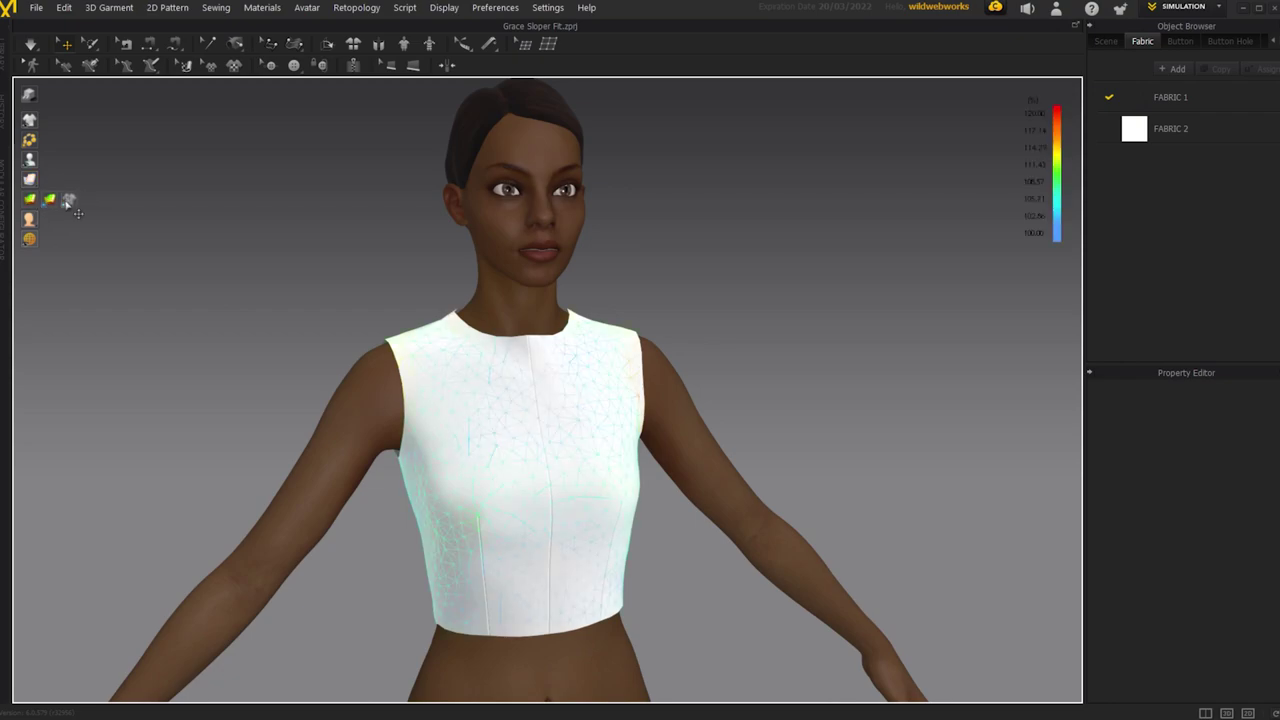
pyautogui.moveTo(614, 507); pyautogui.dragTo(571, 509)
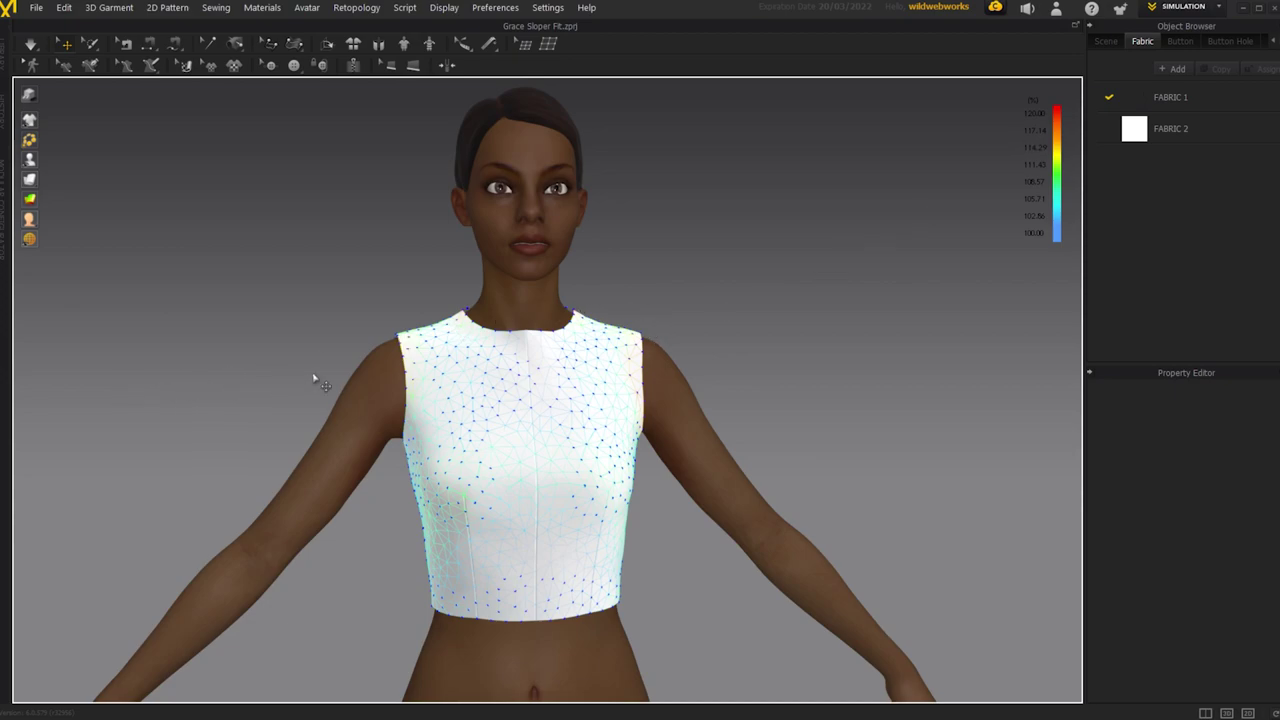
pyautogui.moveTo(616, 436)
pyautogui.mouseDown()
pyautogui.moveTo(374, 443)
pyautogui.moveTo(621, 433)
pyautogui.moveTo(610, 440)
pyautogui.moveTo(620, 449)
pyautogui.mouseUp()
pyautogui.moveTo(499, 445)
pyautogui.mouseDown()
pyautogui.moveTo(423, 438)
pyautogui.moveTo(520, 437)
pyautogui.mouseUp()
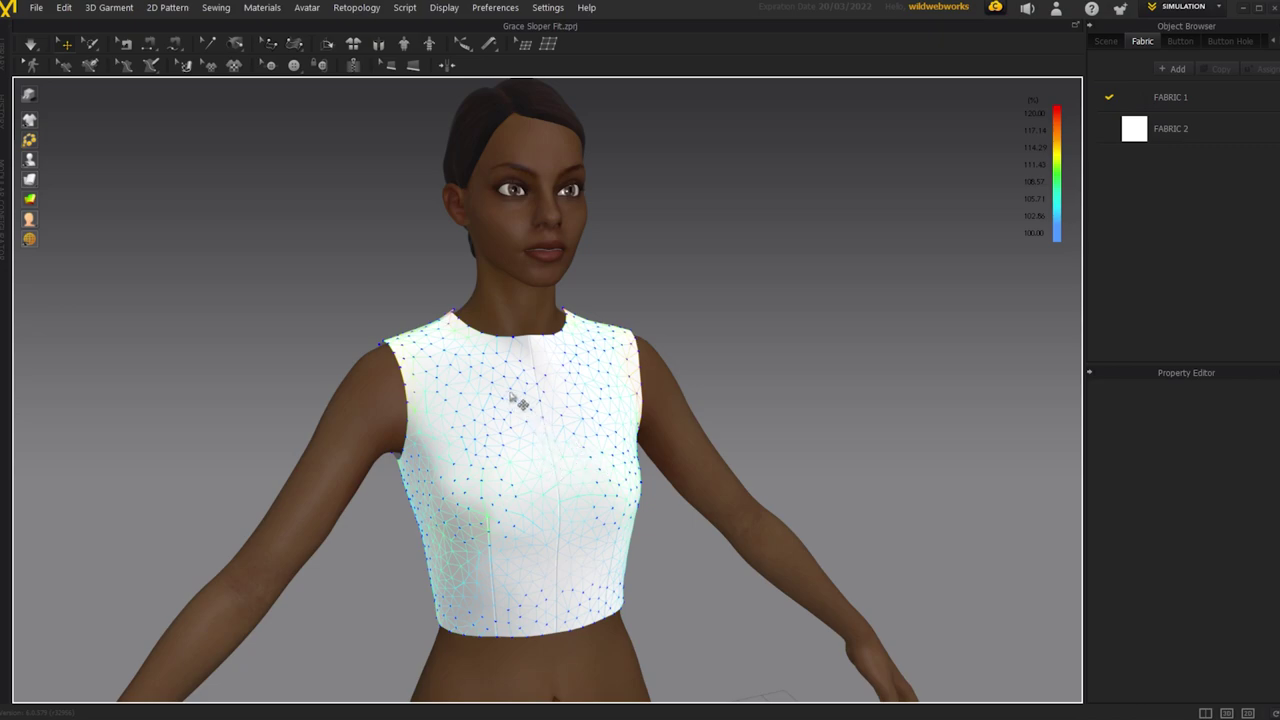
pyautogui.moveTo(580, 457)
pyautogui.mouseDown()
pyautogui.moveTo(503, 434)
pyautogui.moveTo(336, 445)
pyautogui.moveTo(580, 443)
pyautogui.mouseUp()
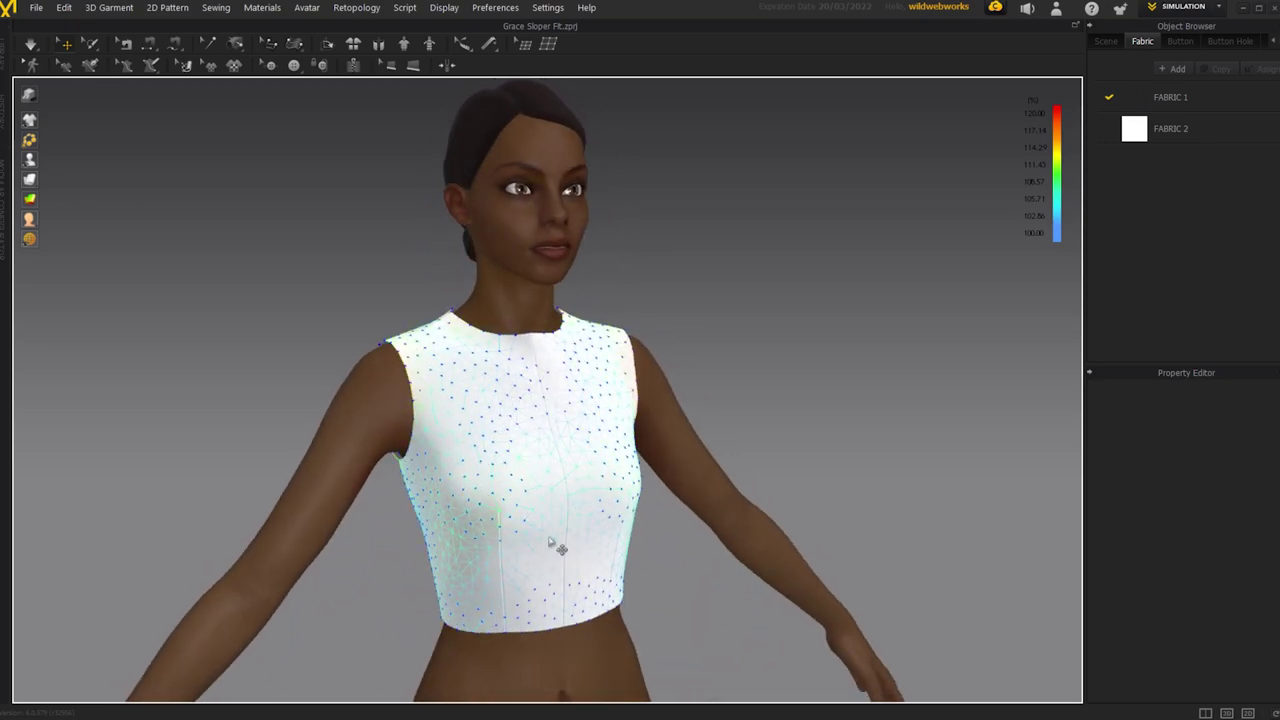
pyautogui.hotkey('shift', 't')
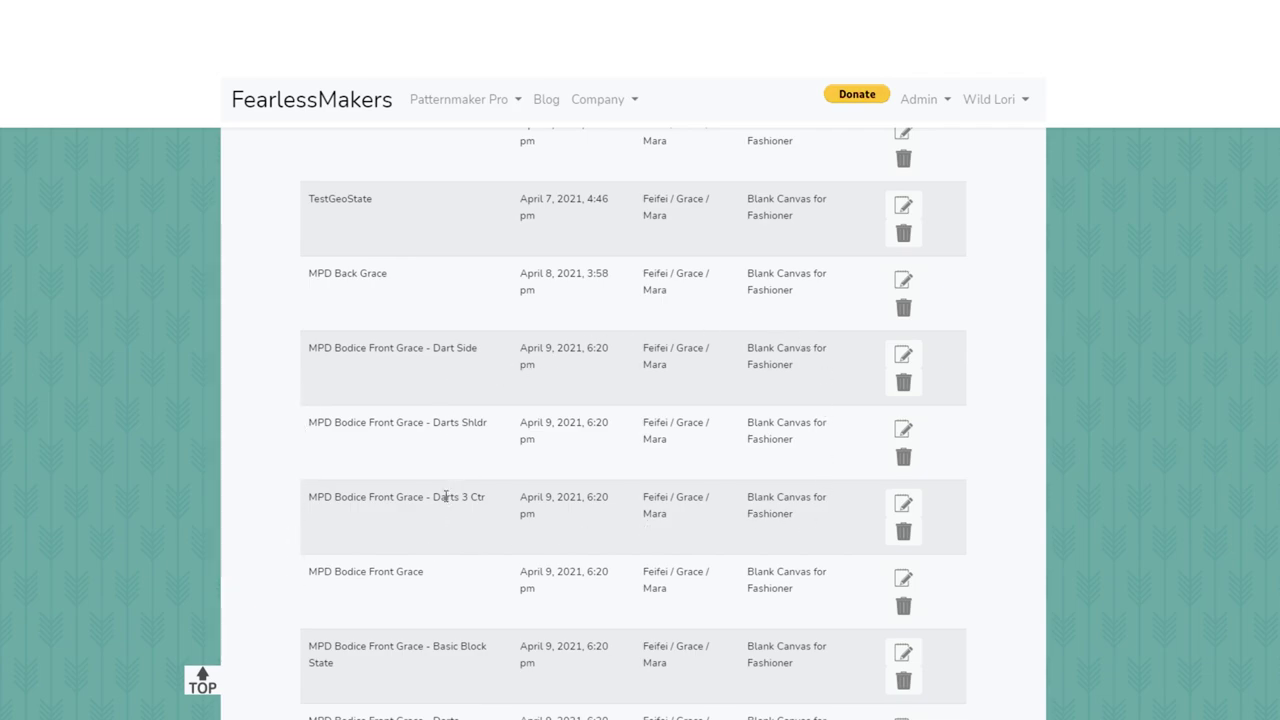
# Switch back to Fashioner and open the saved session MPD Bodice Front Grace - Dart Side
pyautogui.click(358, 404)
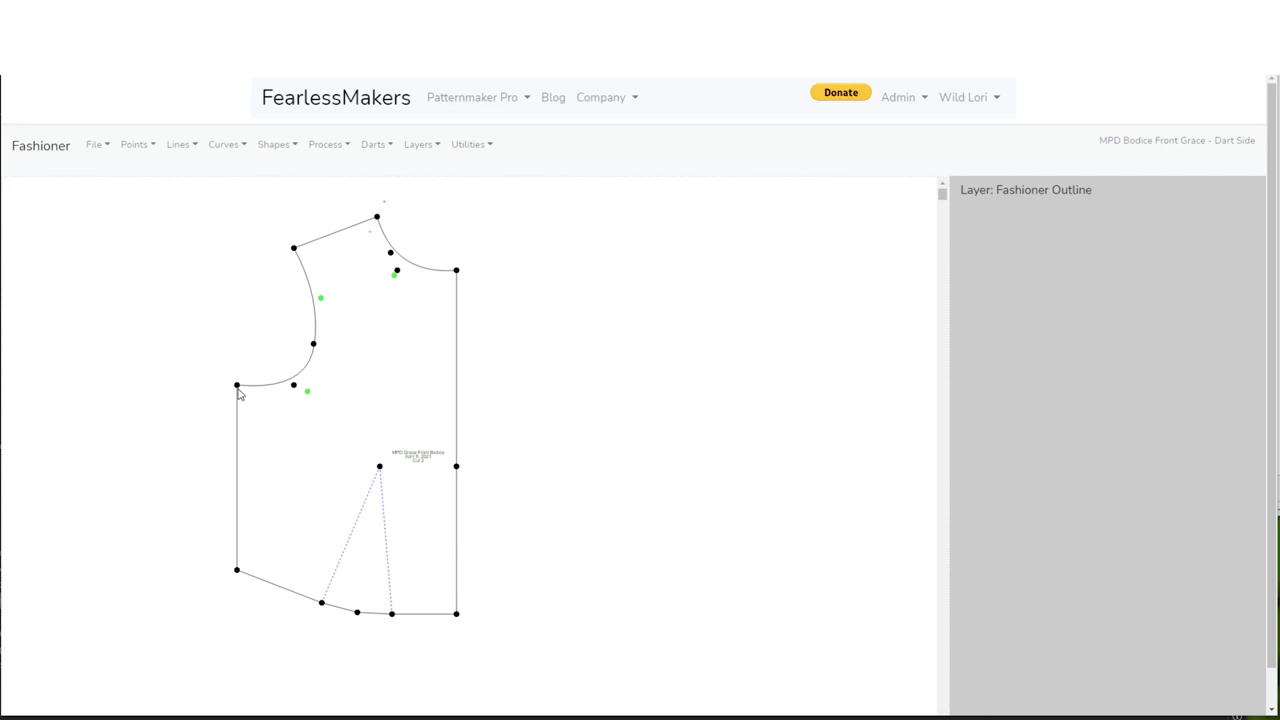
# Add a point on the bodice's side seam line, on the line itself, about 110 mm from its start with 0 offset
pyautogui.click(138, 147)
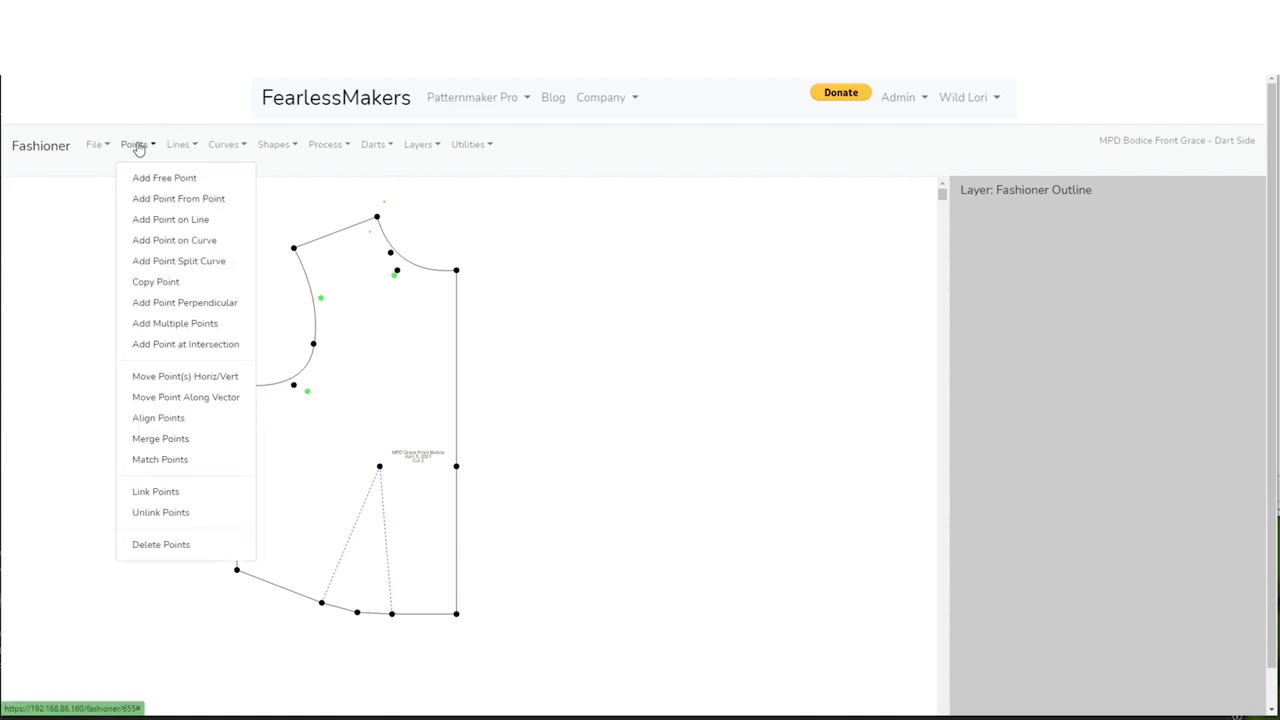
pyautogui.click(162, 220)
pyautogui.click(238, 424)
pyautogui.scroll(3, 252, 483)
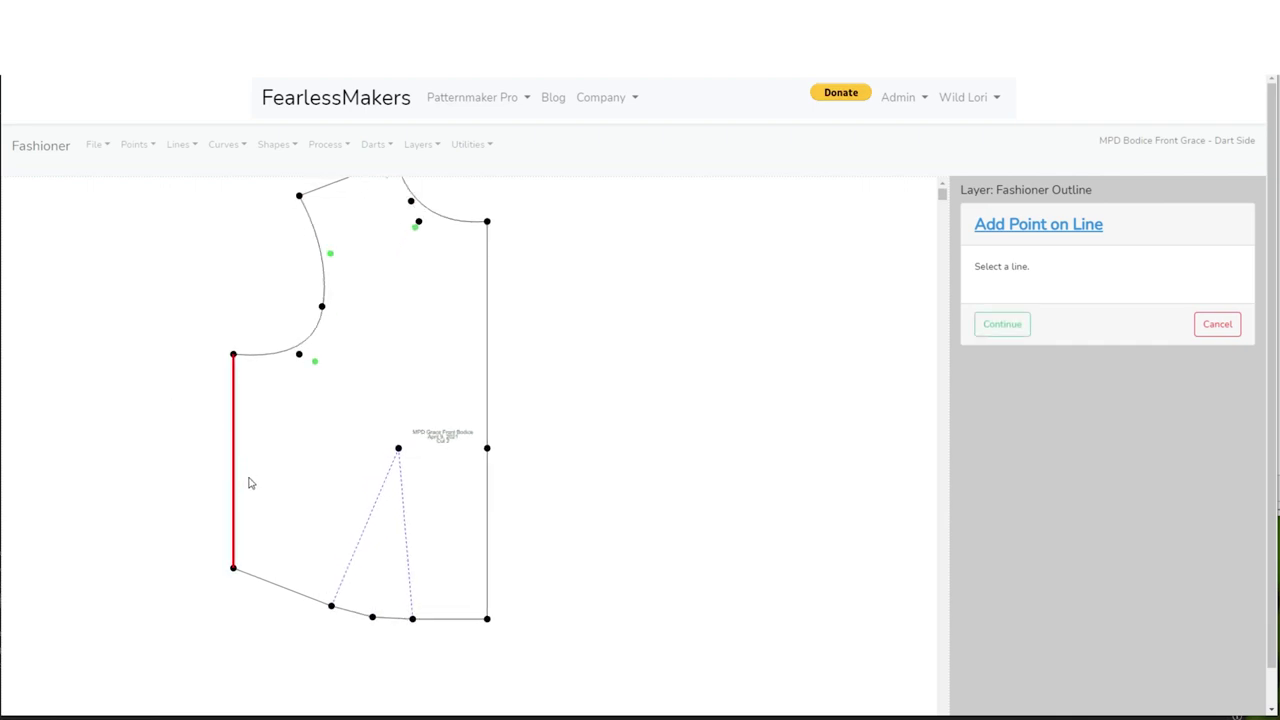
pyautogui.click(1002, 324)
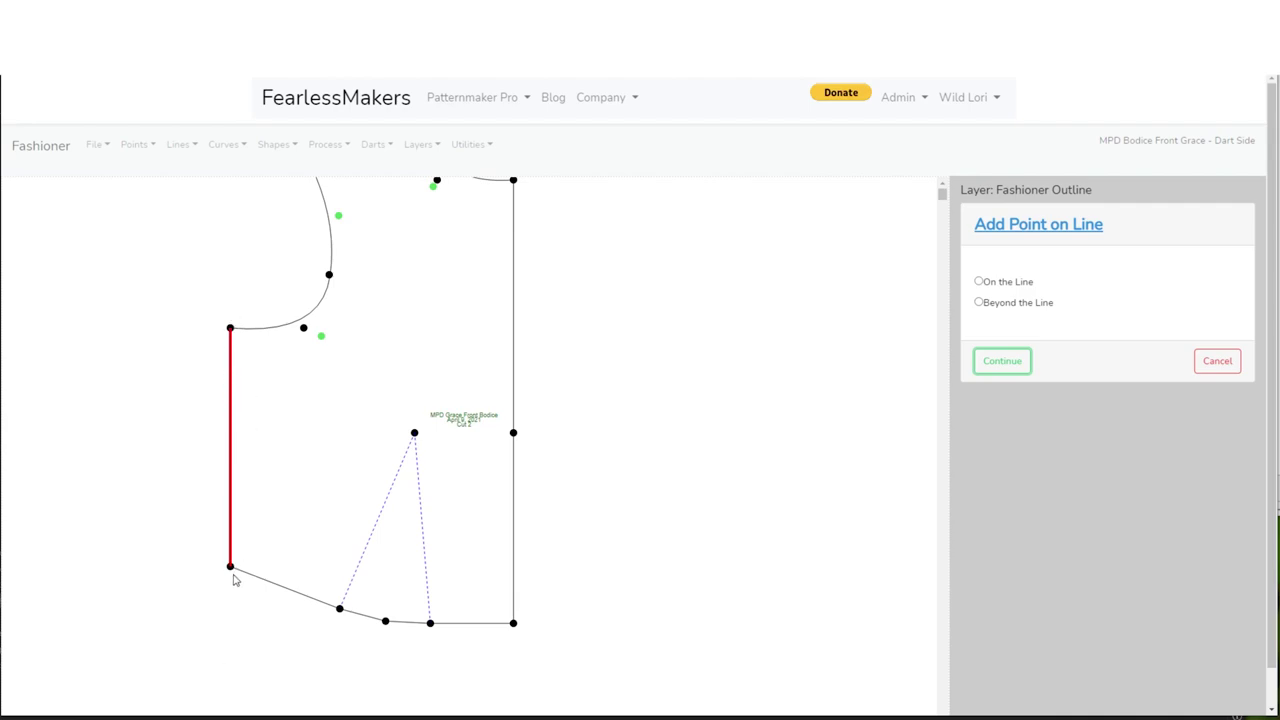
pyautogui.click(980, 282)
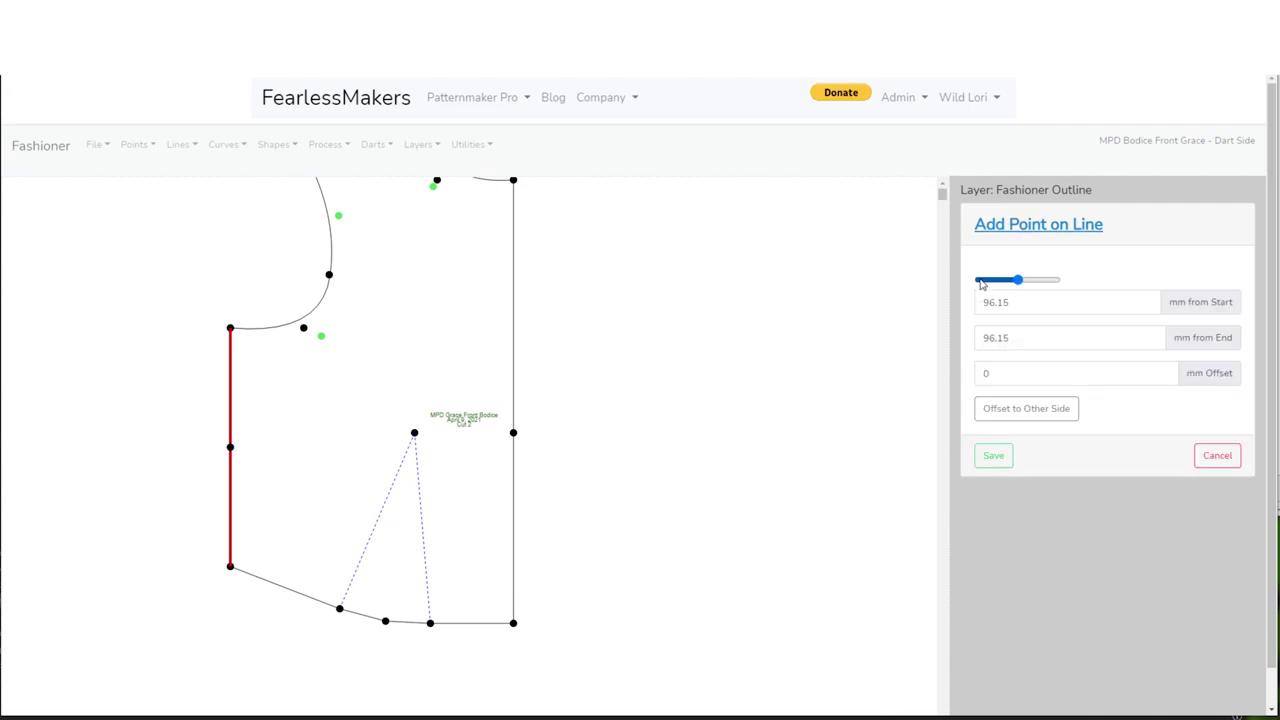
pyautogui.moveTo(1019, 284); pyautogui.dragTo(999, 285)
pyautogui.moveTo(999, 284); pyautogui.dragTo(1042, 281)
pyautogui.moveTo(1047, 281); pyautogui.dragTo(1023, 283)
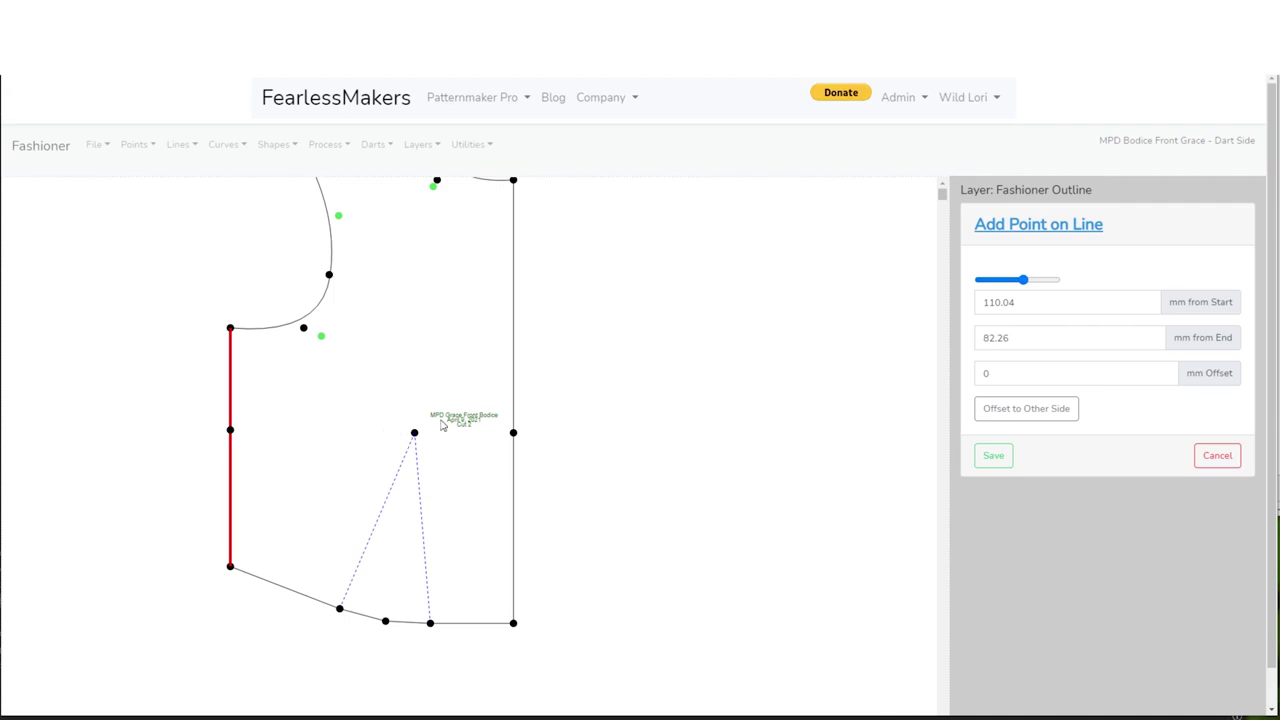
pyautogui.click(993, 457)
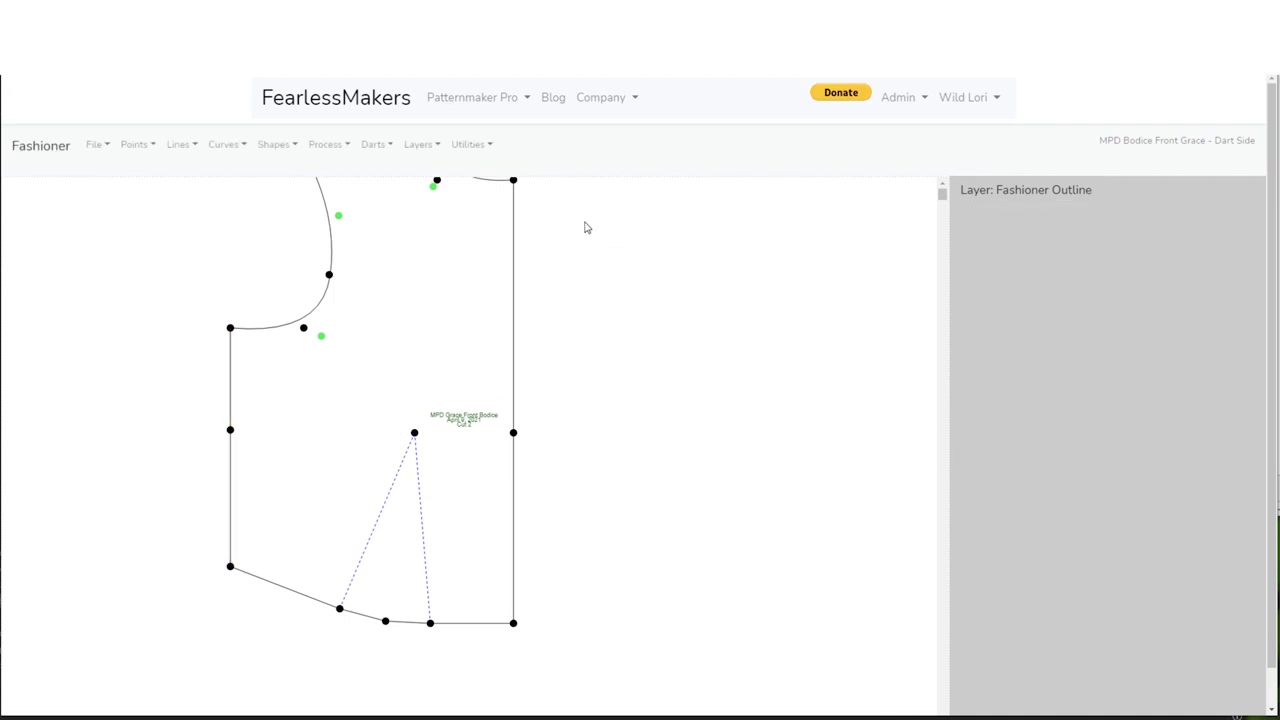
# Move the Waist Dart to the new side seam point, closing it 100 percent, with the side seam's lower end and first dart leg as moving points
pyautogui.click(374, 145)
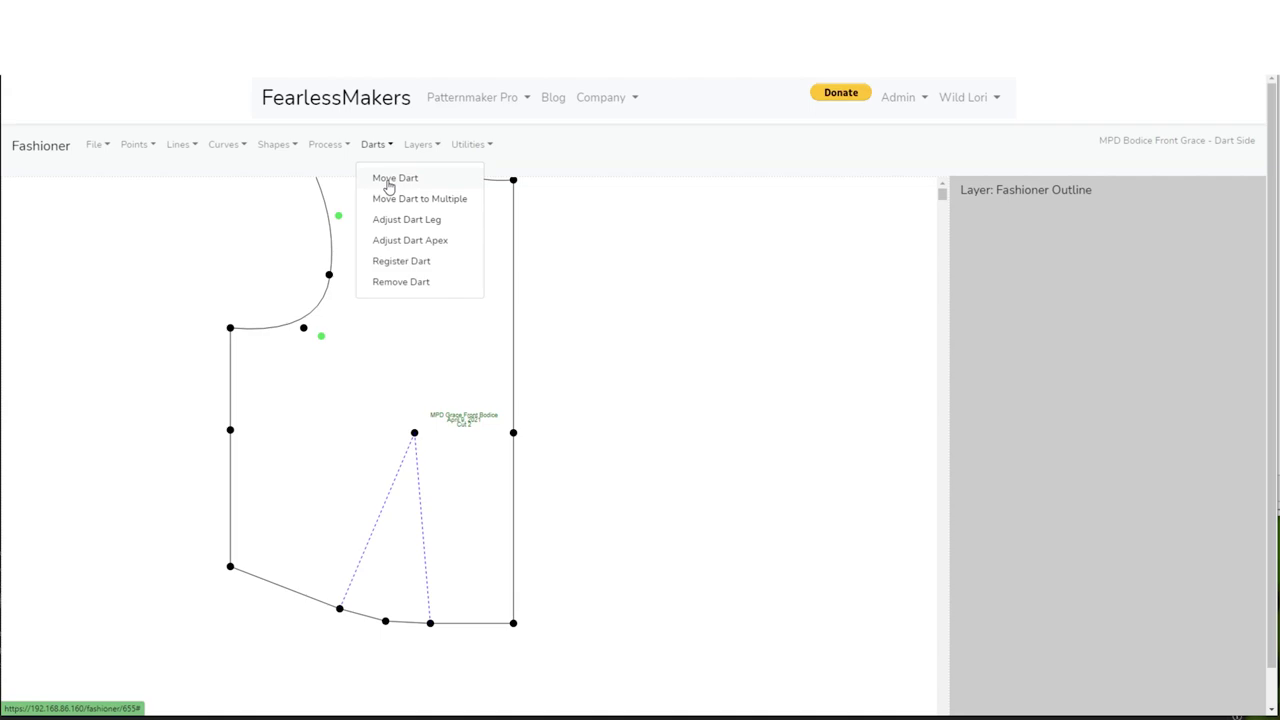
pyautogui.click(389, 180)
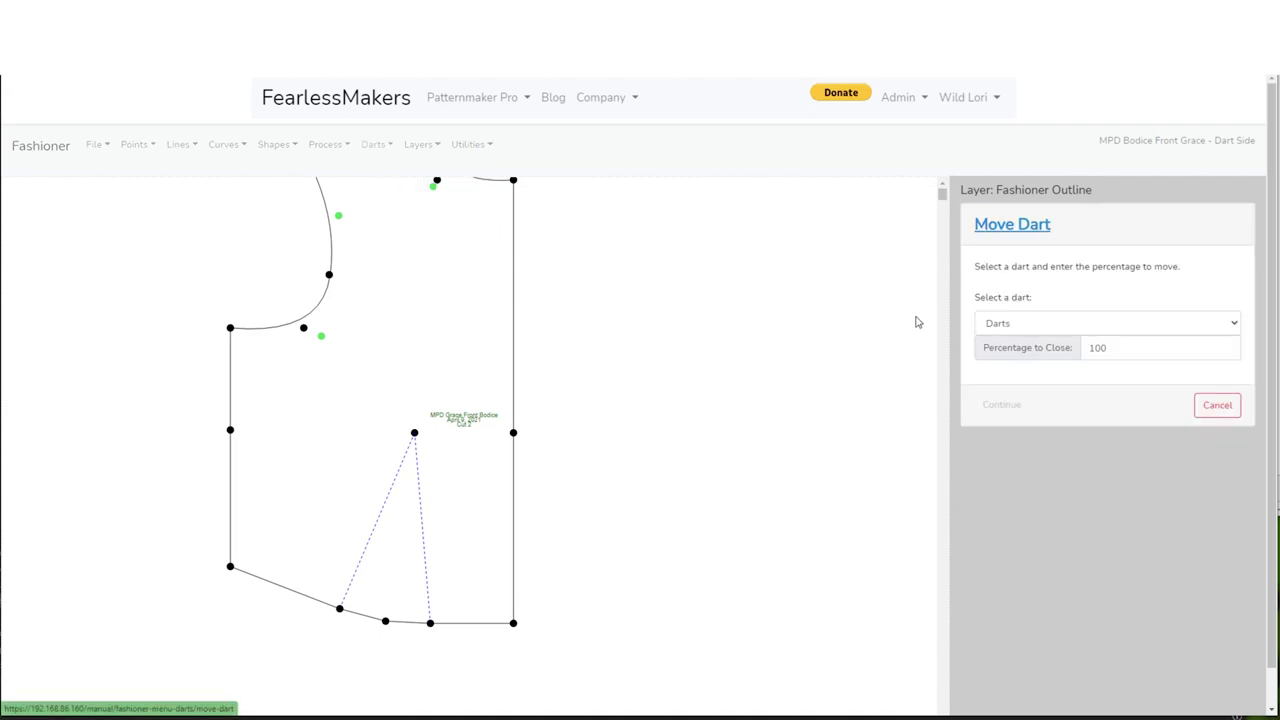
pyautogui.click(1057, 323)
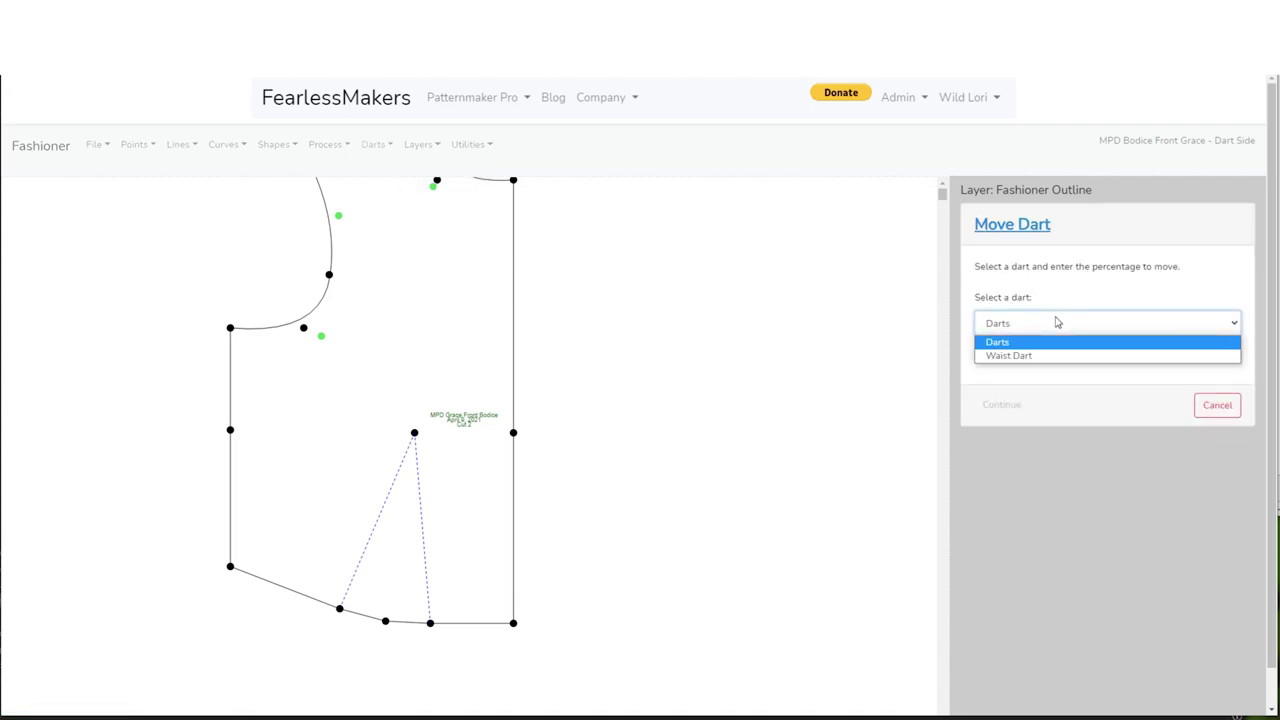
pyautogui.click(1000, 356)
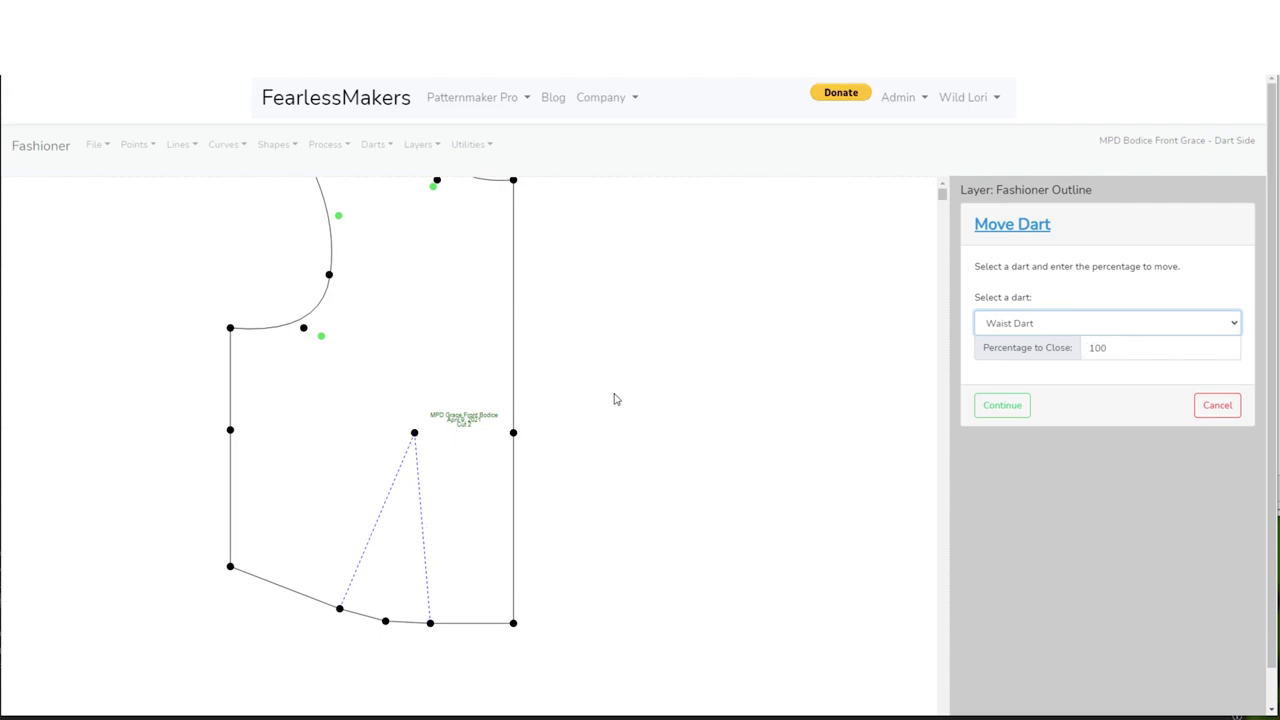
pyautogui.click(1010, 405)
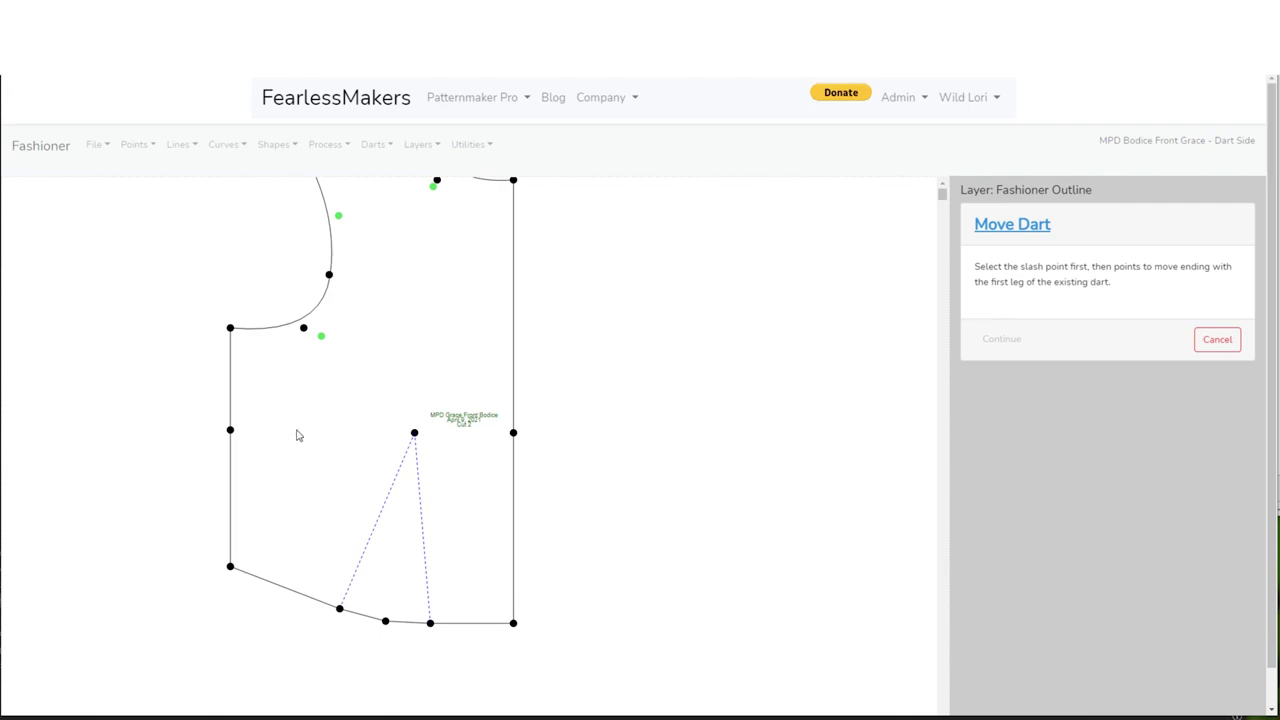
pyautogui.click(230, 430)
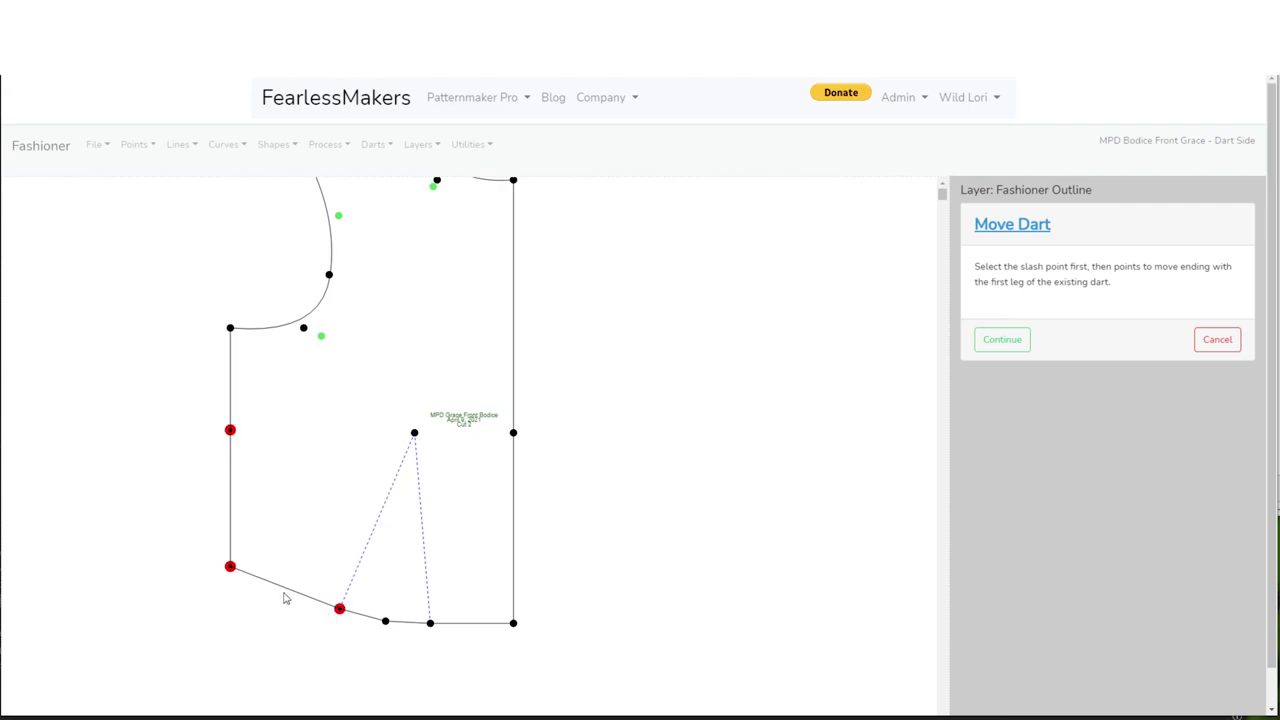
pyautogui.click(997, 340)
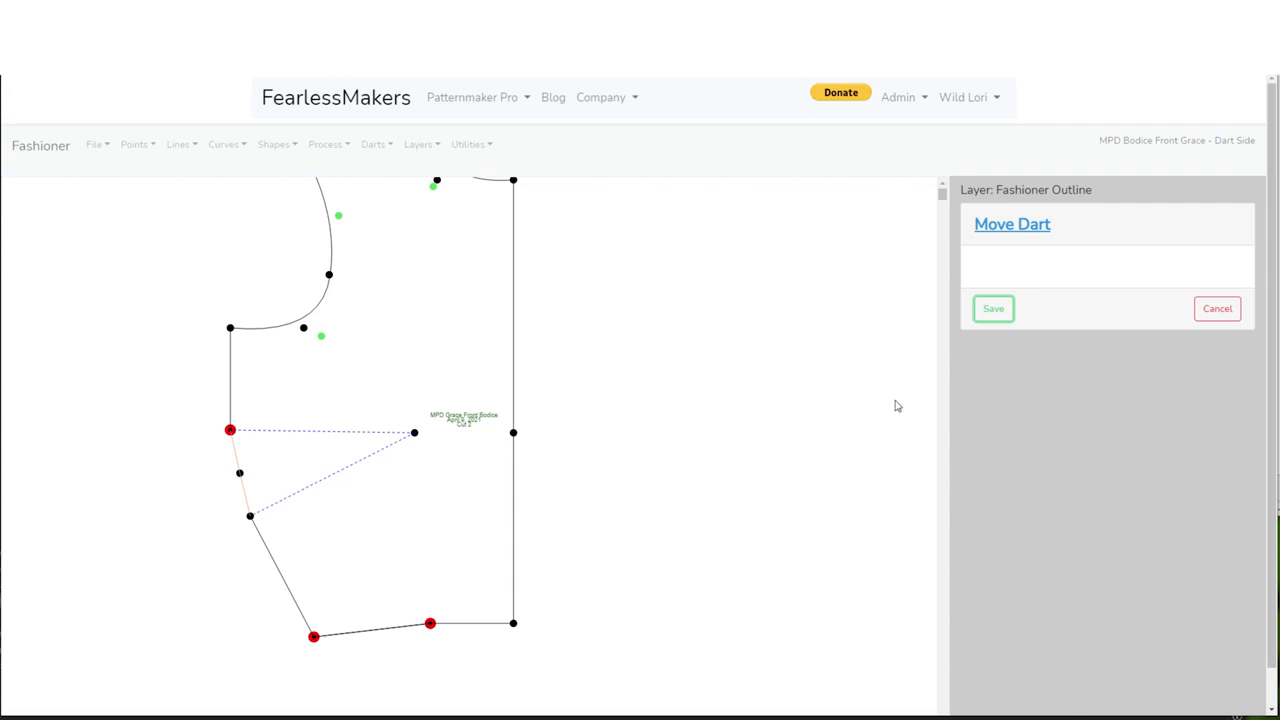
pyautogui.click(990, 312)
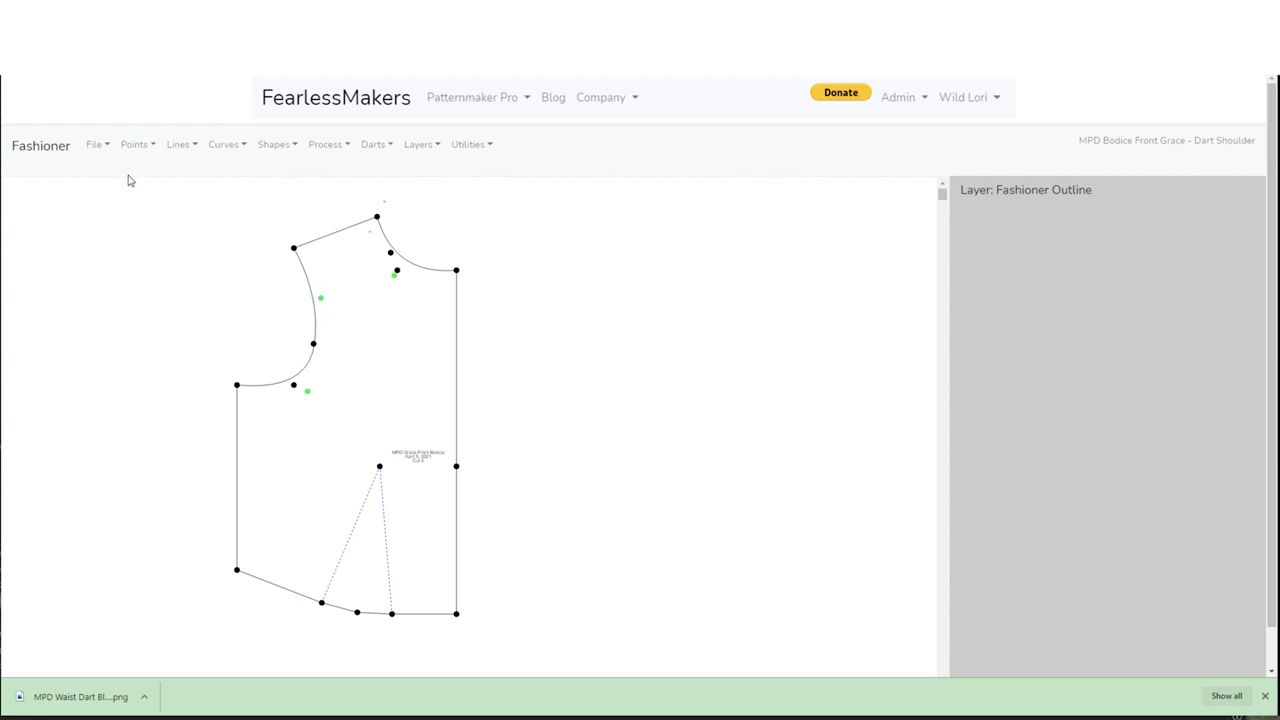
# In the Dart Shoulder session, convert the armhole curve to a line while keeping the curve shape
pyautogui.click(222, 147)
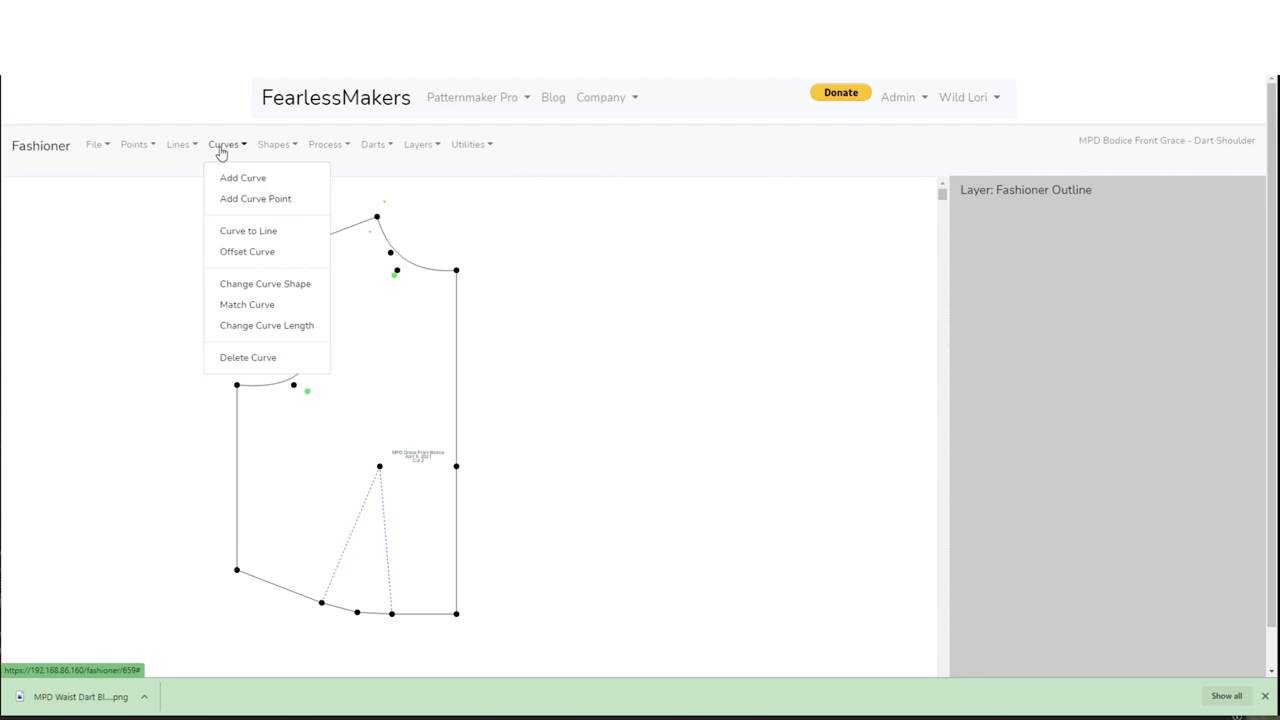
pyautogui.click(238, 232)
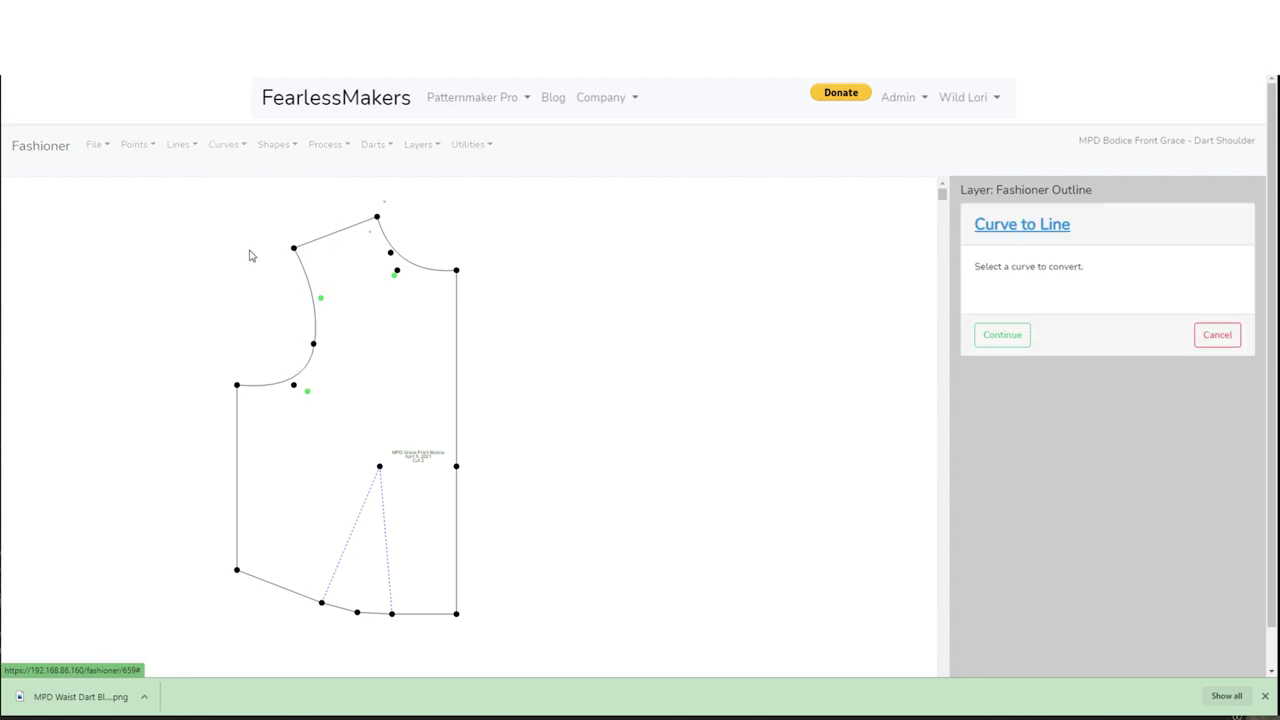
pyautogui.click(313, 288)
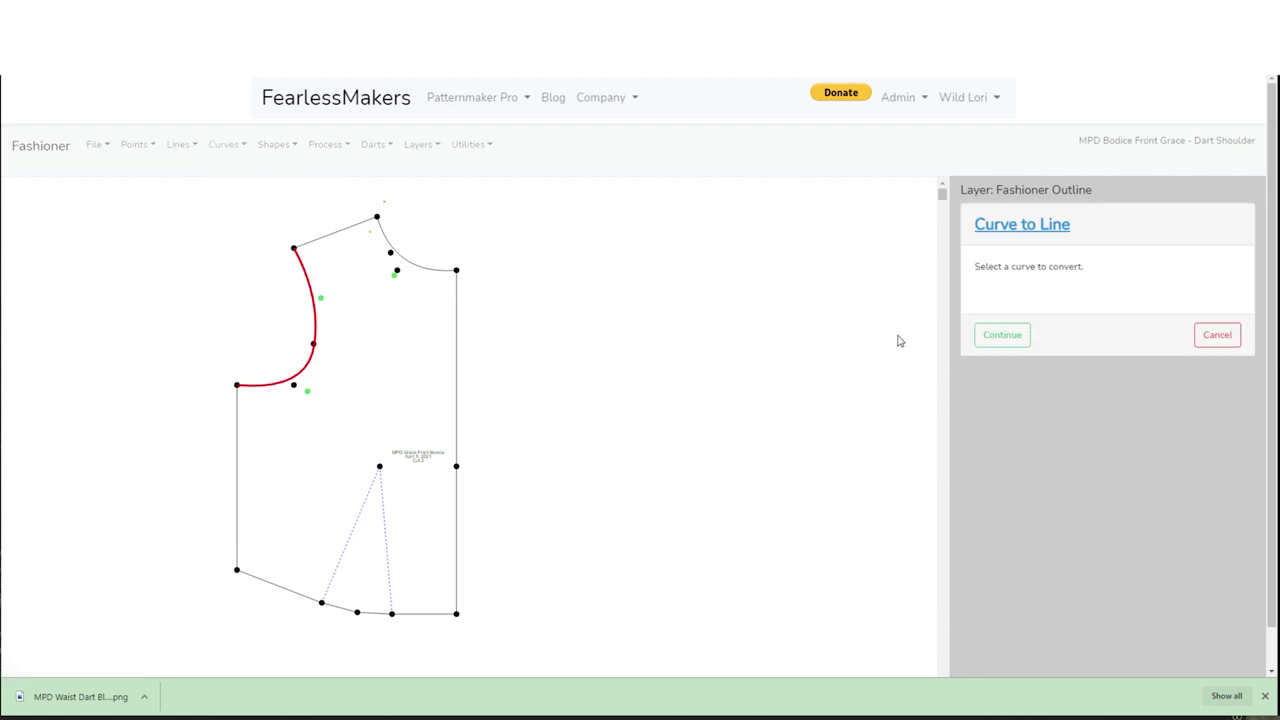
pyautogui.click(1003, 335)
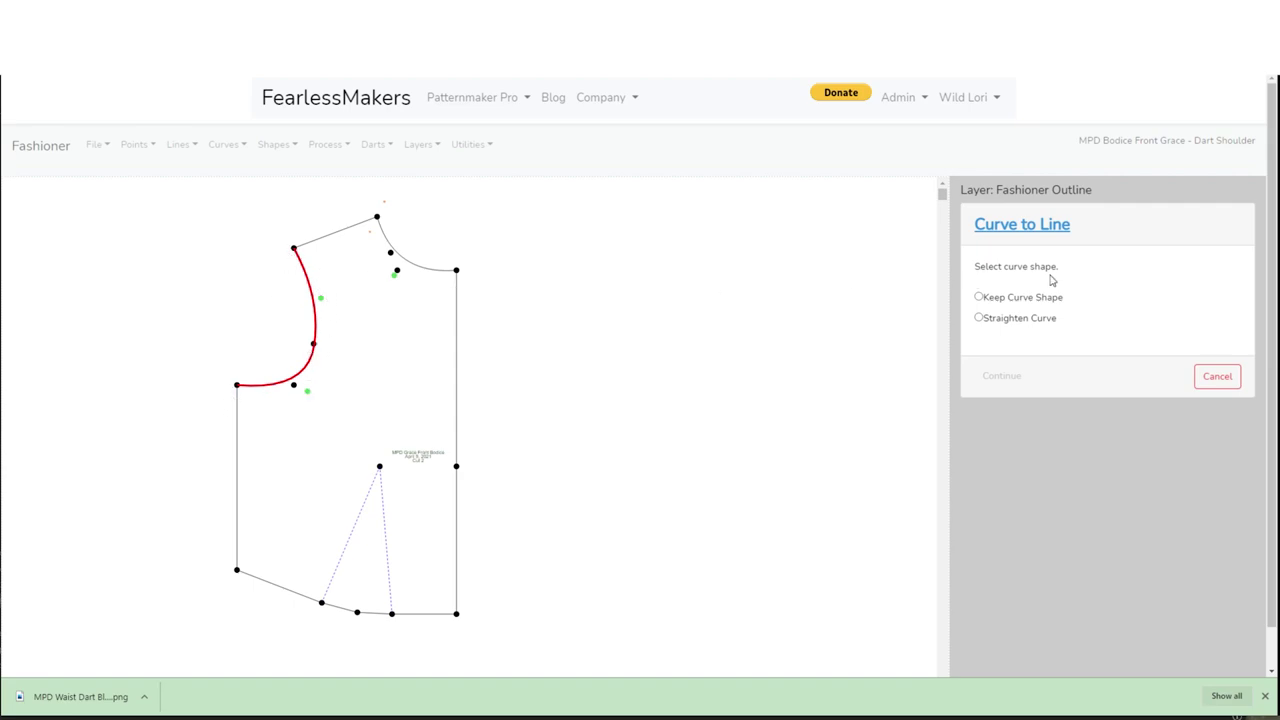
pyautogui.click(983, 298)
pyautogui.click(1022, 376)
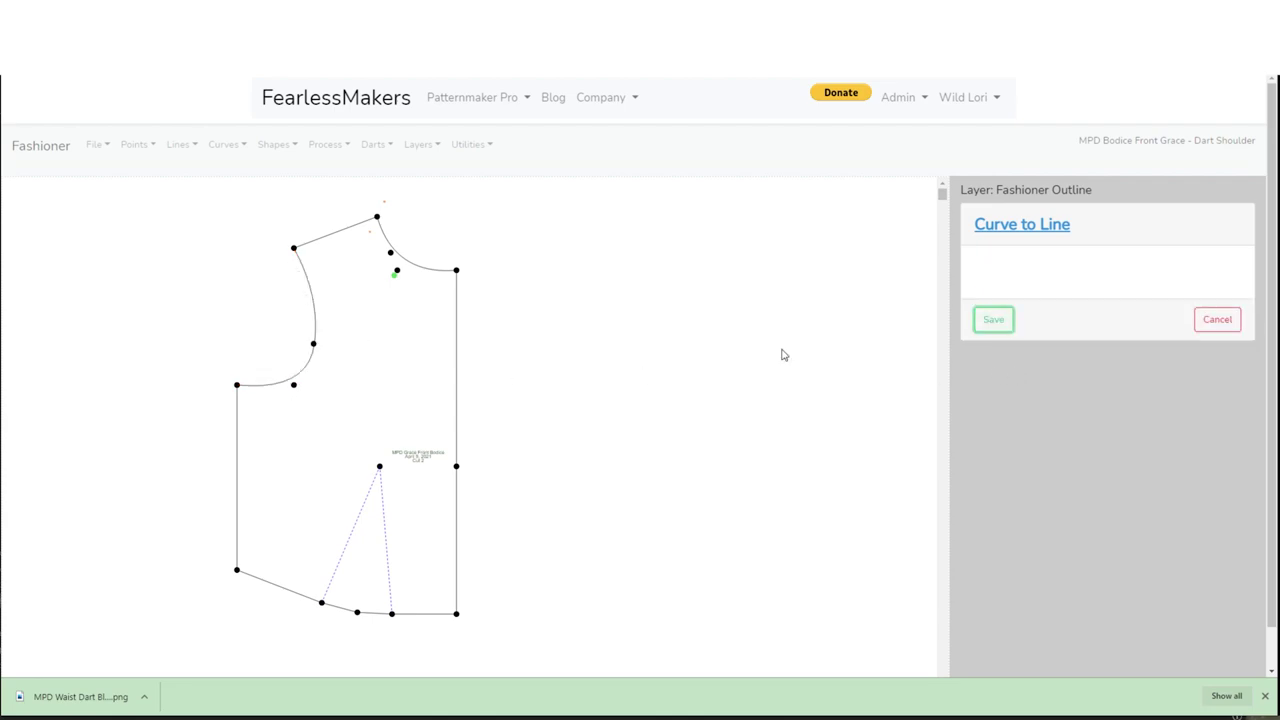
pyautogui.click(993, 319)
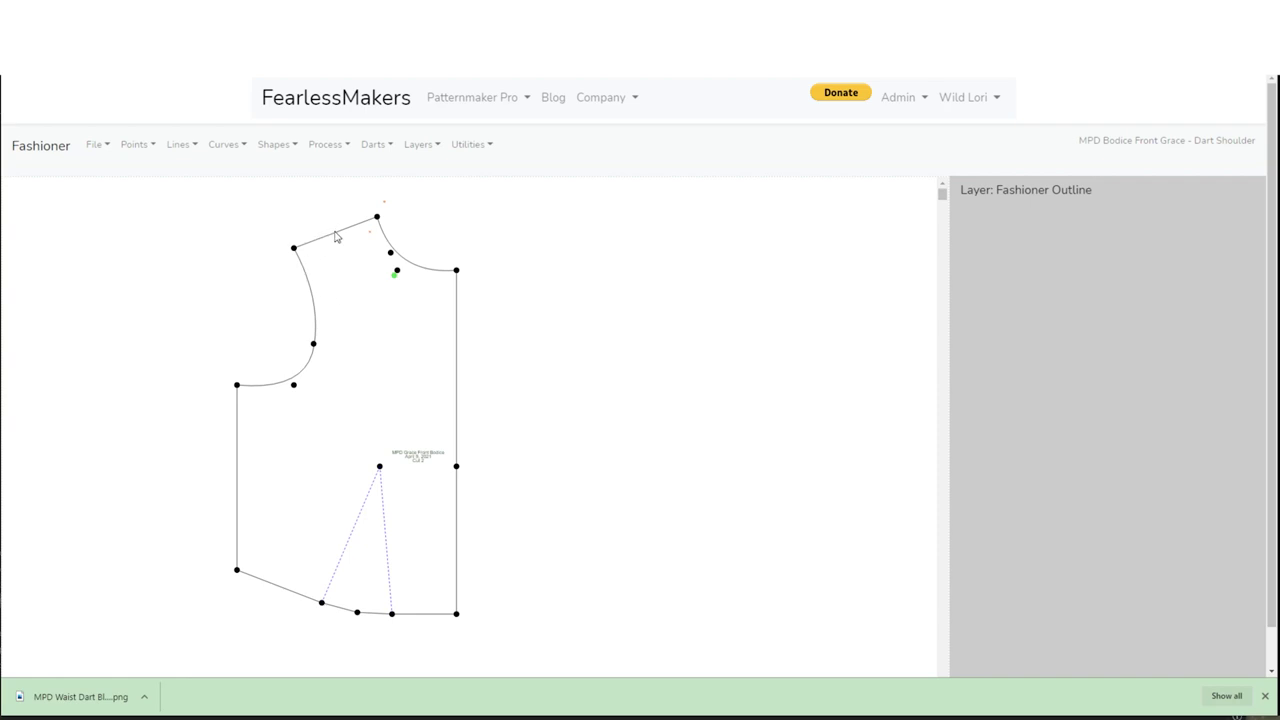
# Add a point on the shoulder line at its midpoint, 46.25 mm from each end with 0 offset
pyautogui.click(135, 146)
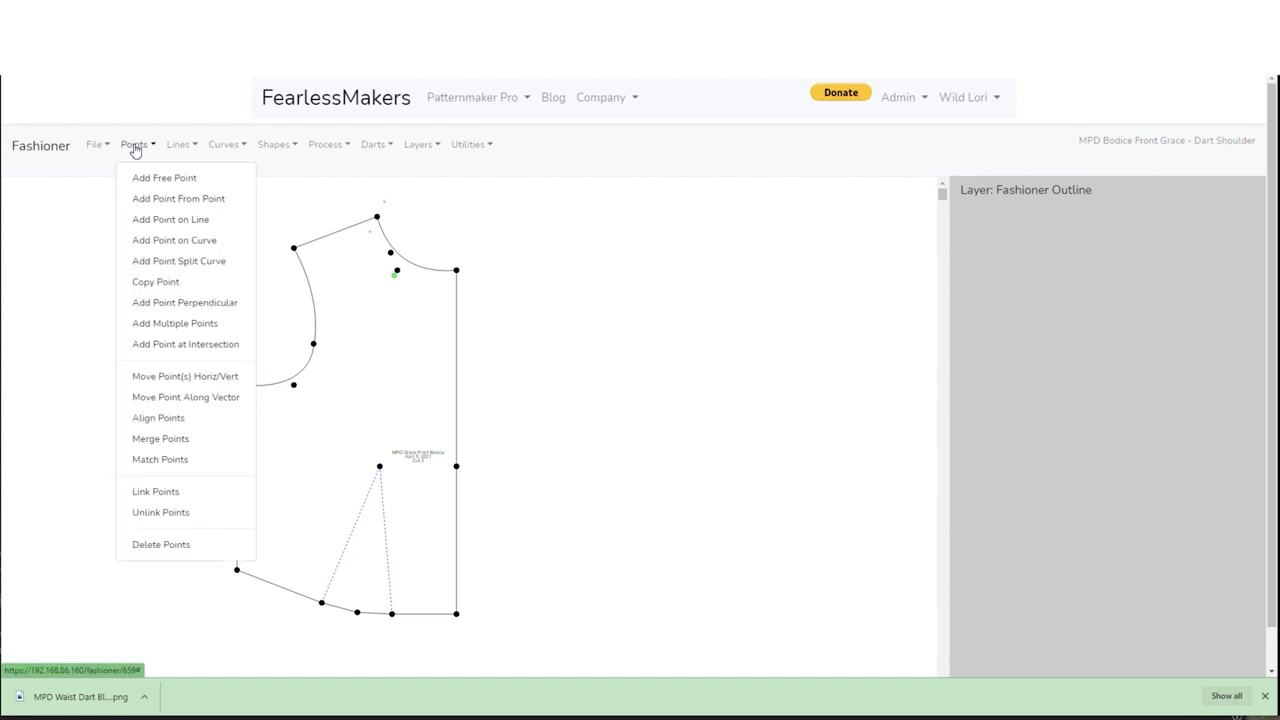
pyautogui.click(148, 223)
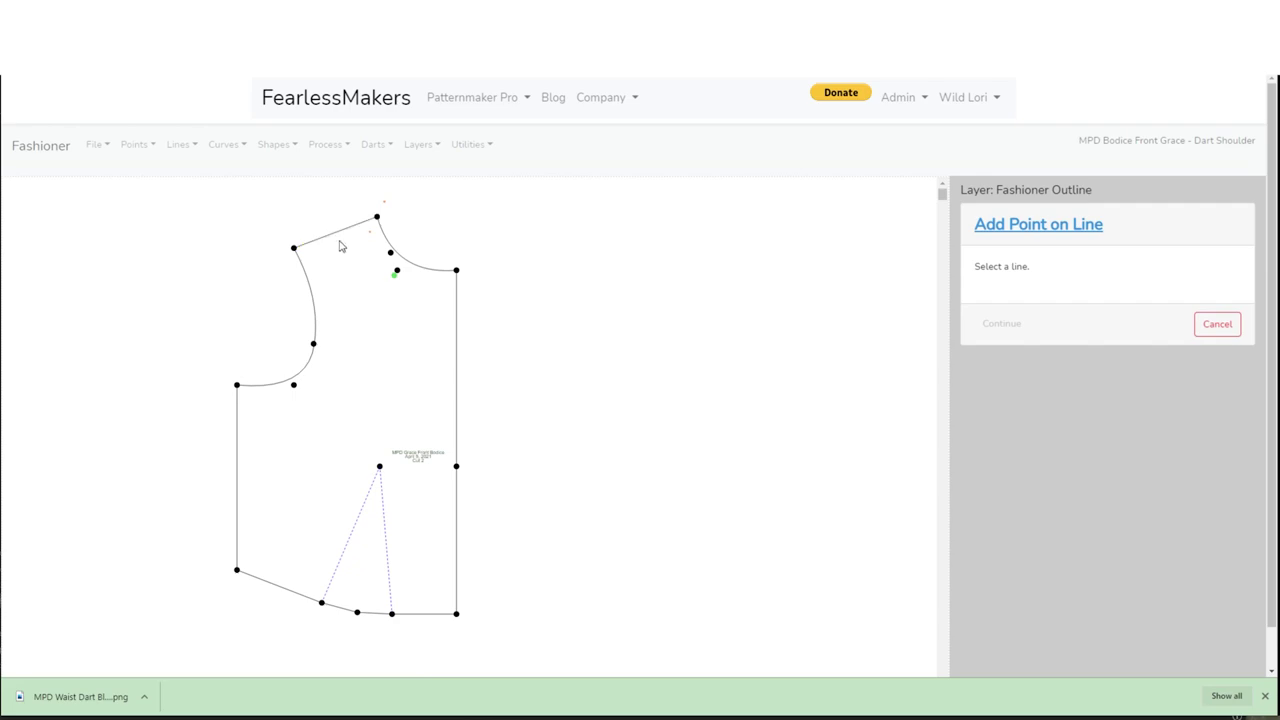
pyautogui.scroll(3, 339, 242)
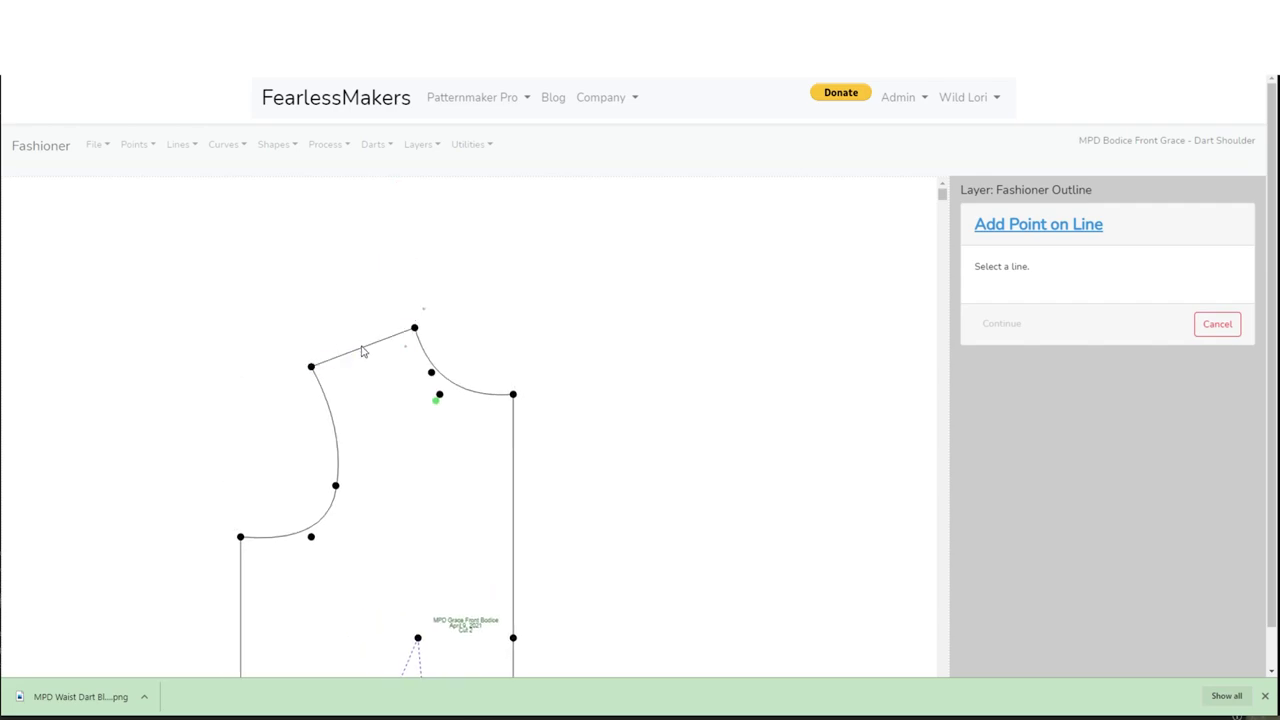
pyautogui.click(362, 353)
pyautogui.moveTo(390, 428); pyautogui.dragTo(310, 284)
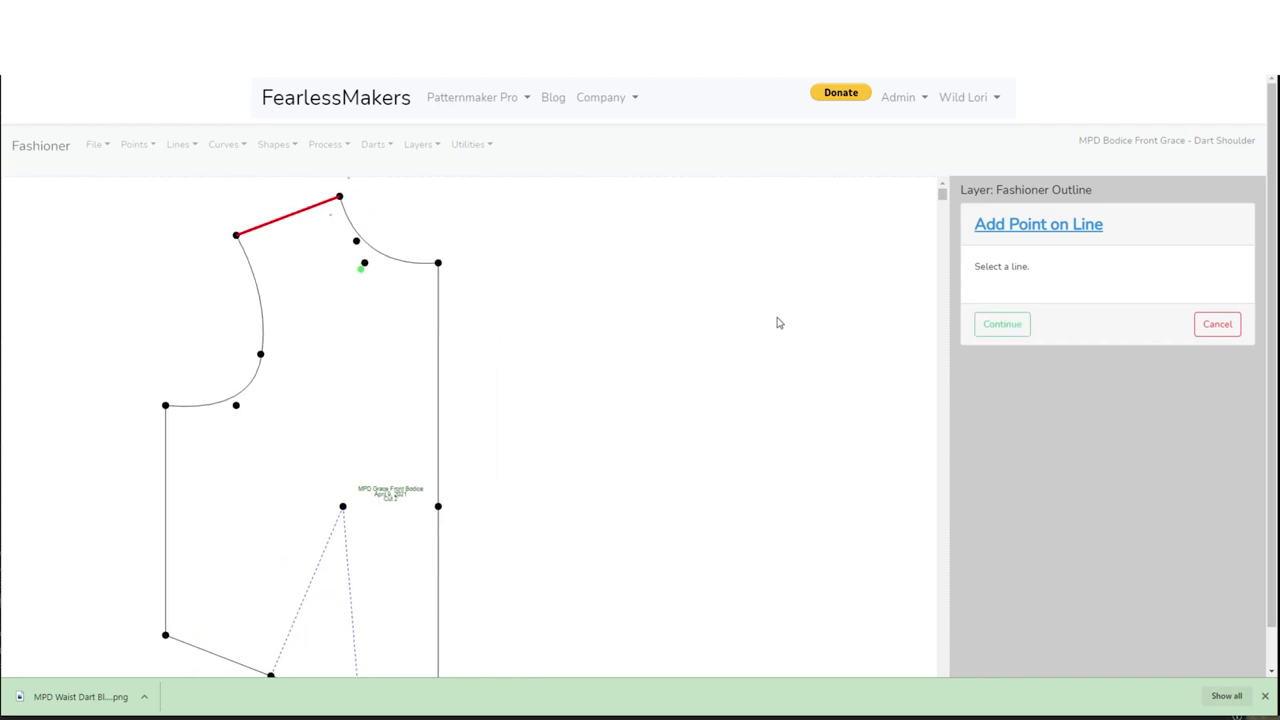
pyautogui.click(1002, 324)
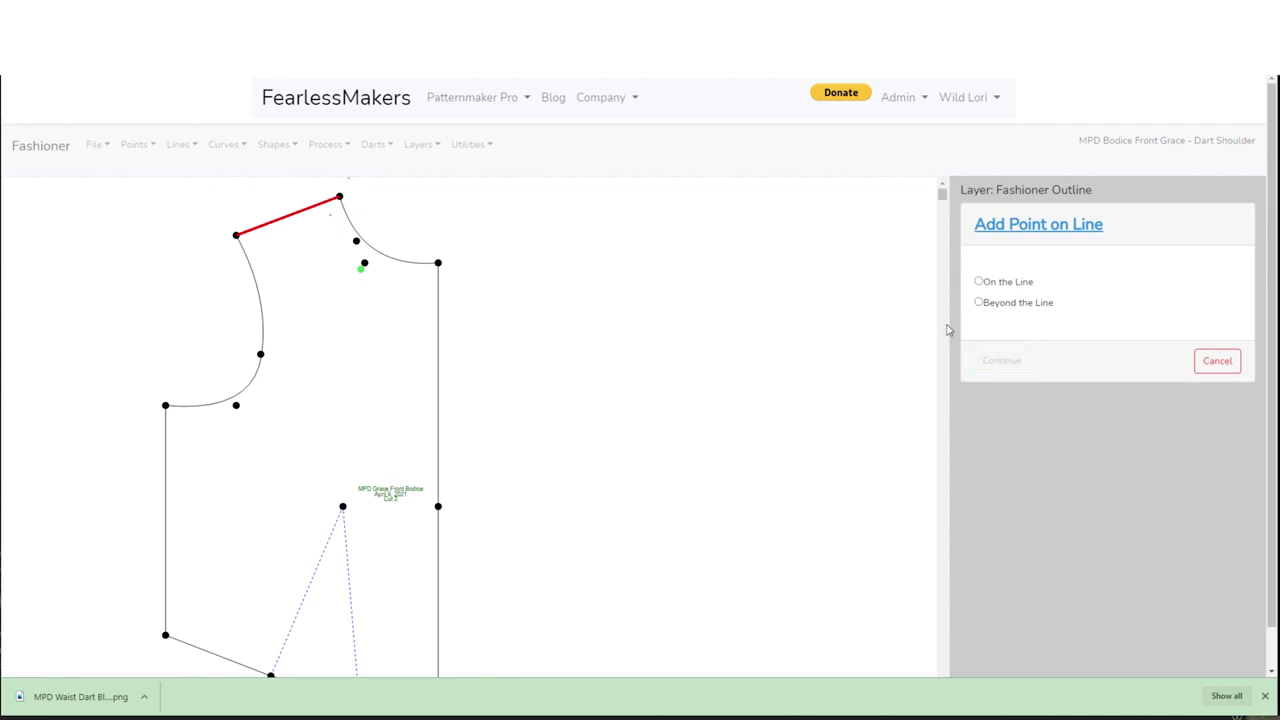
pyautogui.click(991, 285)
pyautogui.click(1001, 360)
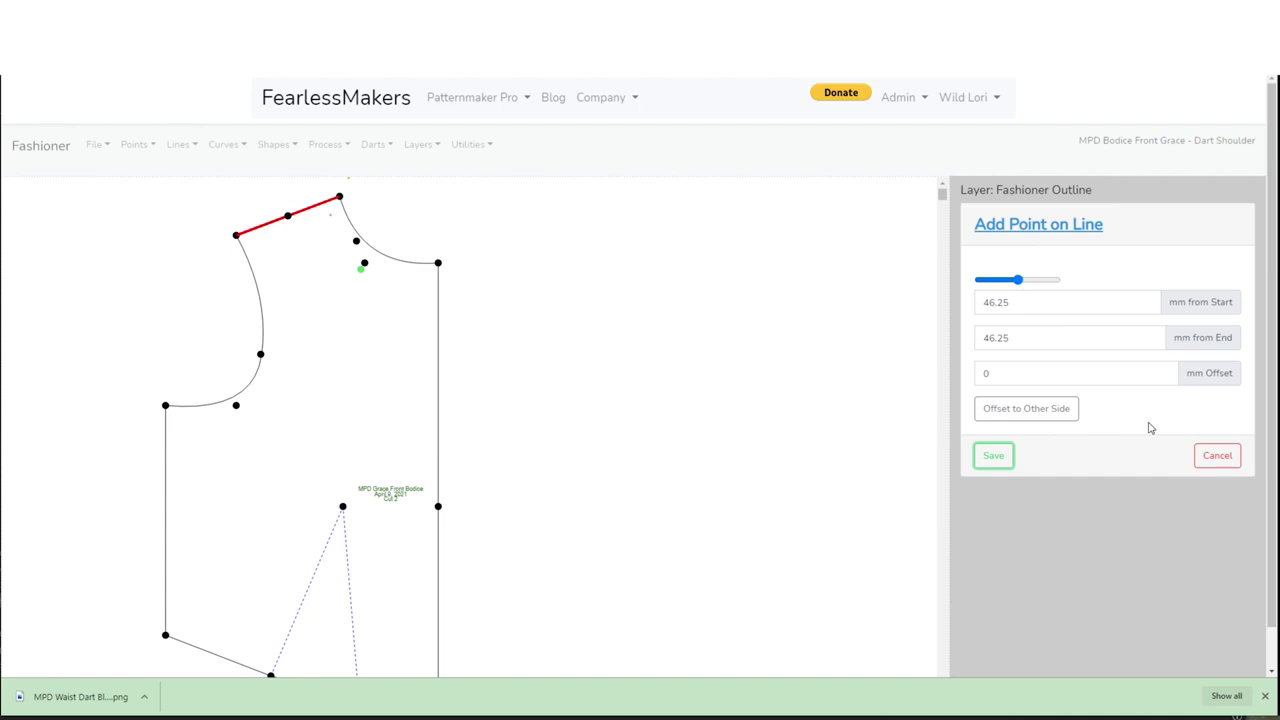
pyautogui.click(992, 456)
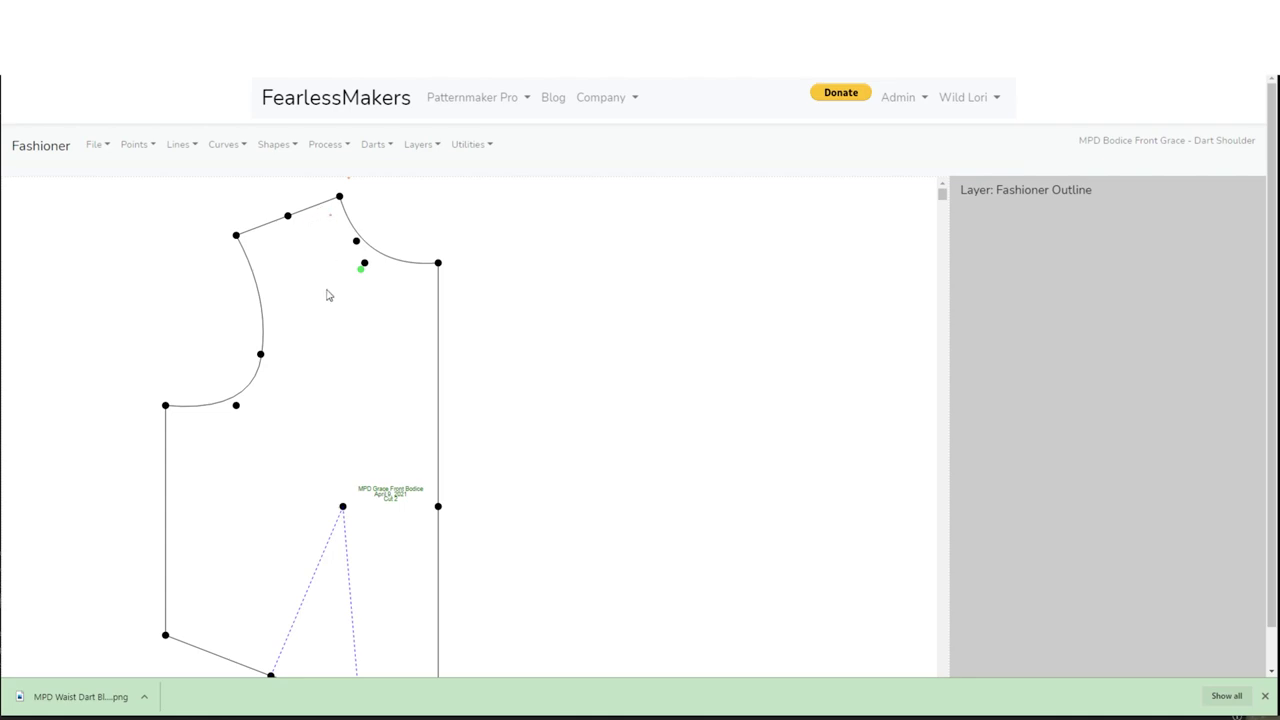
# Start a Move Dart operation on the Waist Dart with the percentage to close set to 50
pyautogui.click(371, 147)
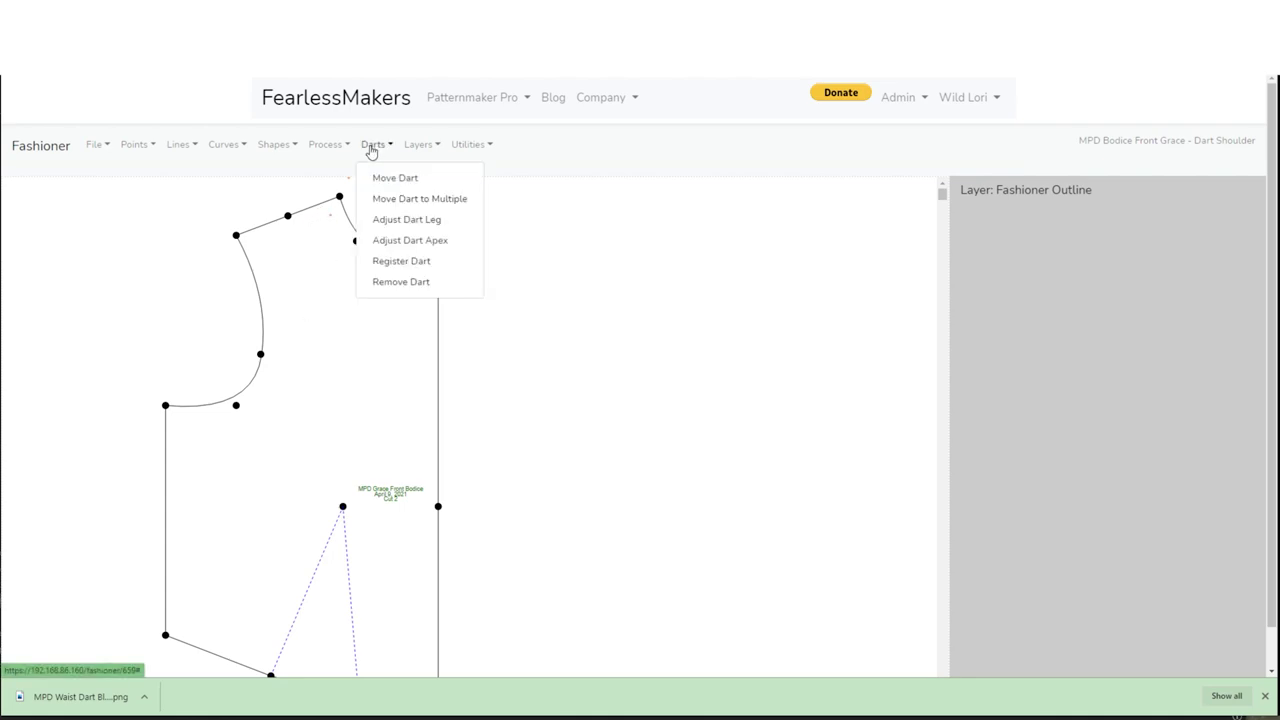
pyautogui.click(378, 178)
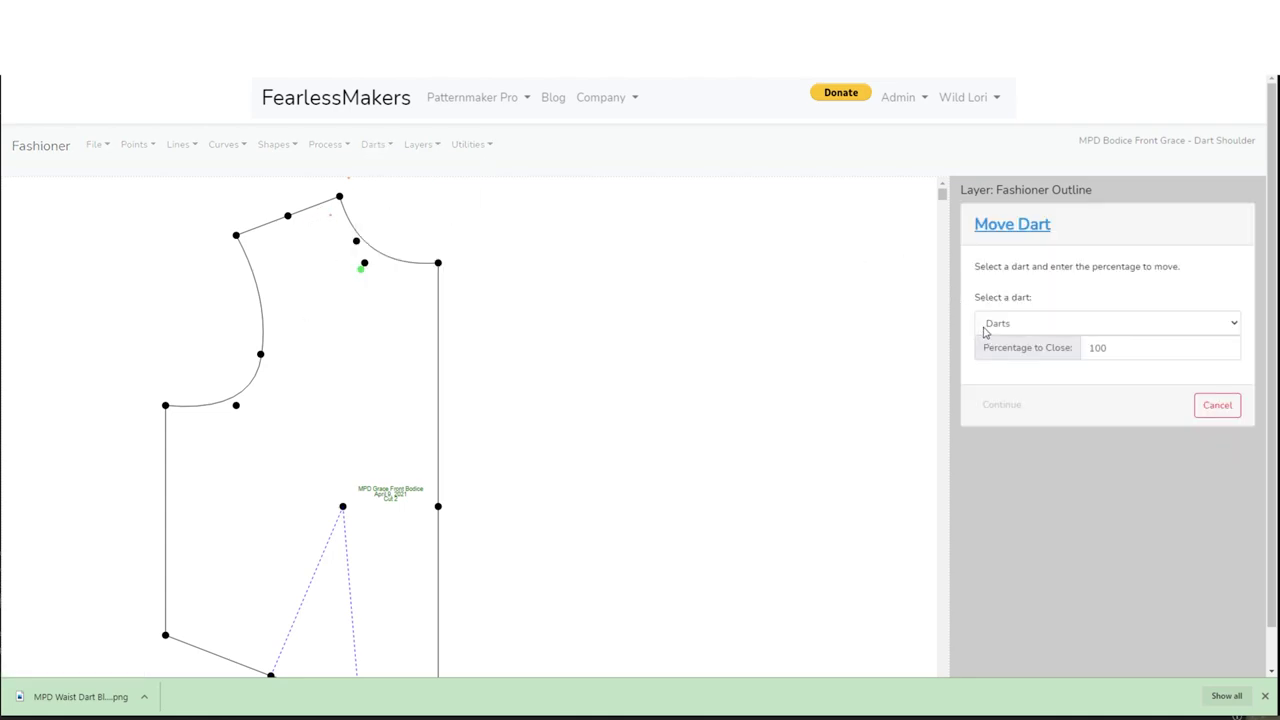
pyautogui.click(1014, 328)
pyautogui.click(1010, 355)
pyautogui.moveTo(1137, 345); pyautogui.dragTo(1075, 350)
pyautogui.write('5')
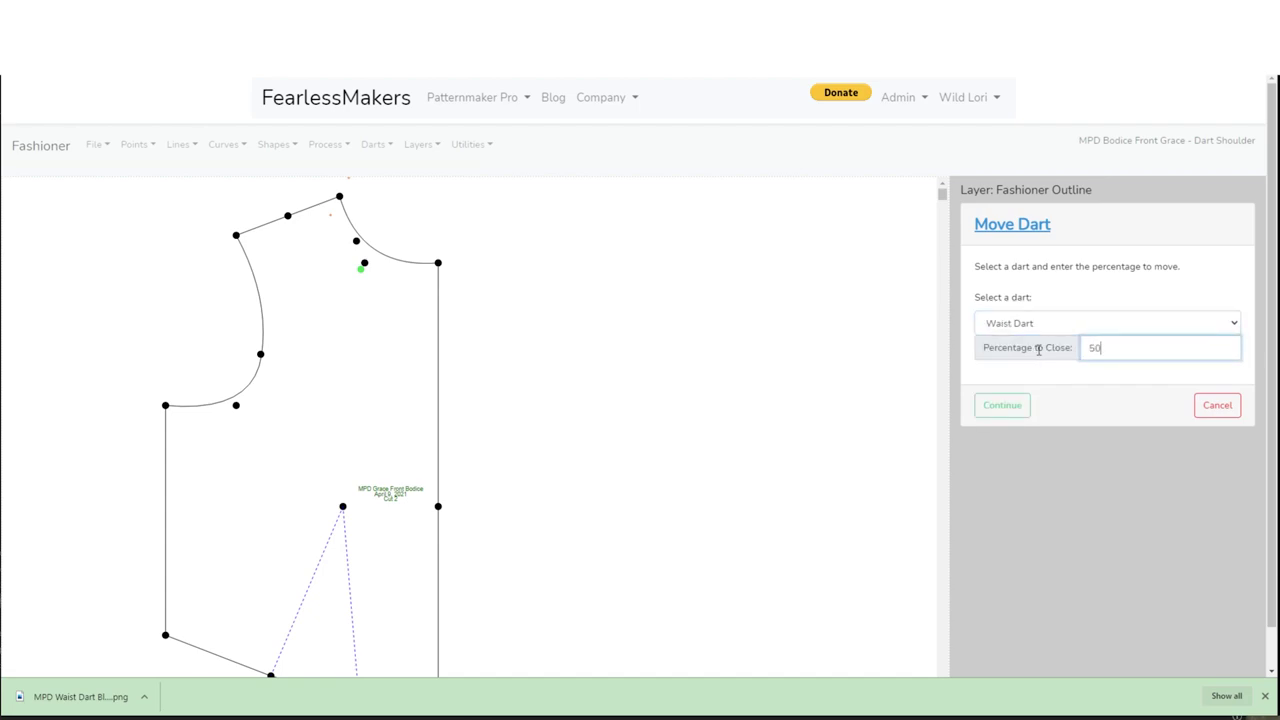
pyautogui.write('0')
pyautogui.press('Tab')
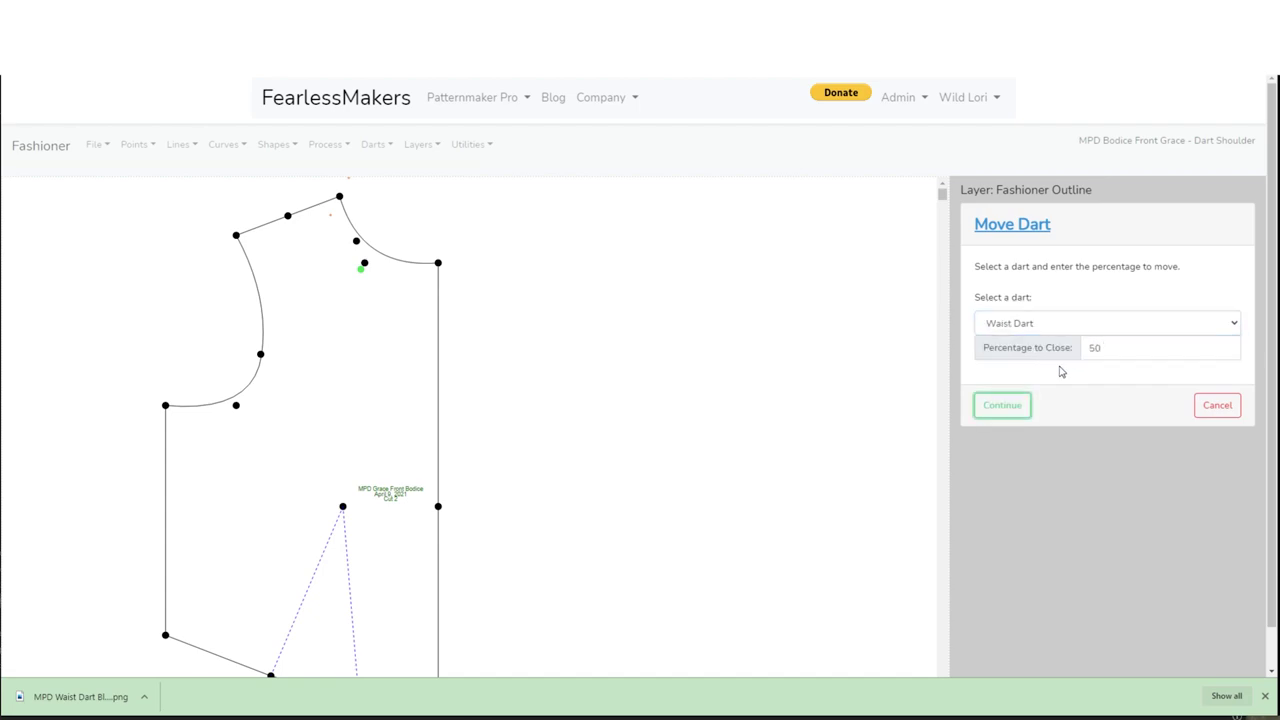
pyautogui.click(996, 408)
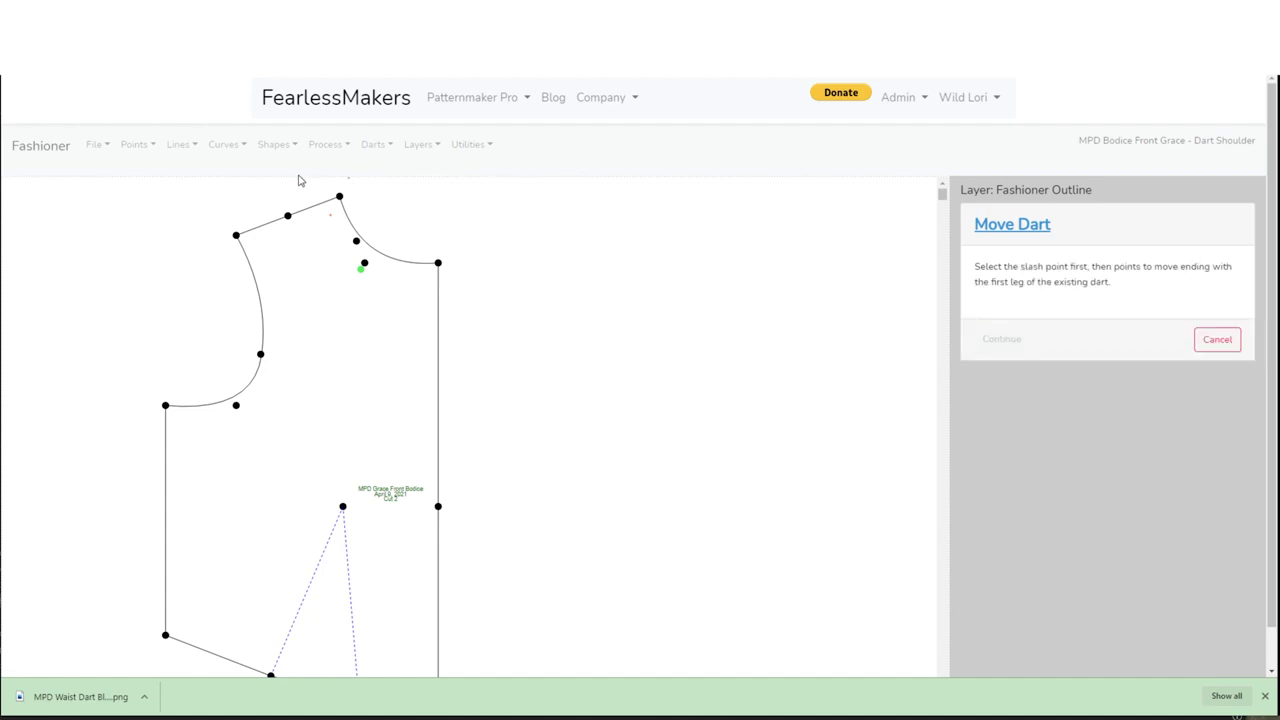
# Move the dart portion to the shoulder midpoint, selecting shoulder tip, underarm, lower side seam and first dart leg as moving points, and save
pyautogui.click(287, 216)
pyautogui.click(236, 236)
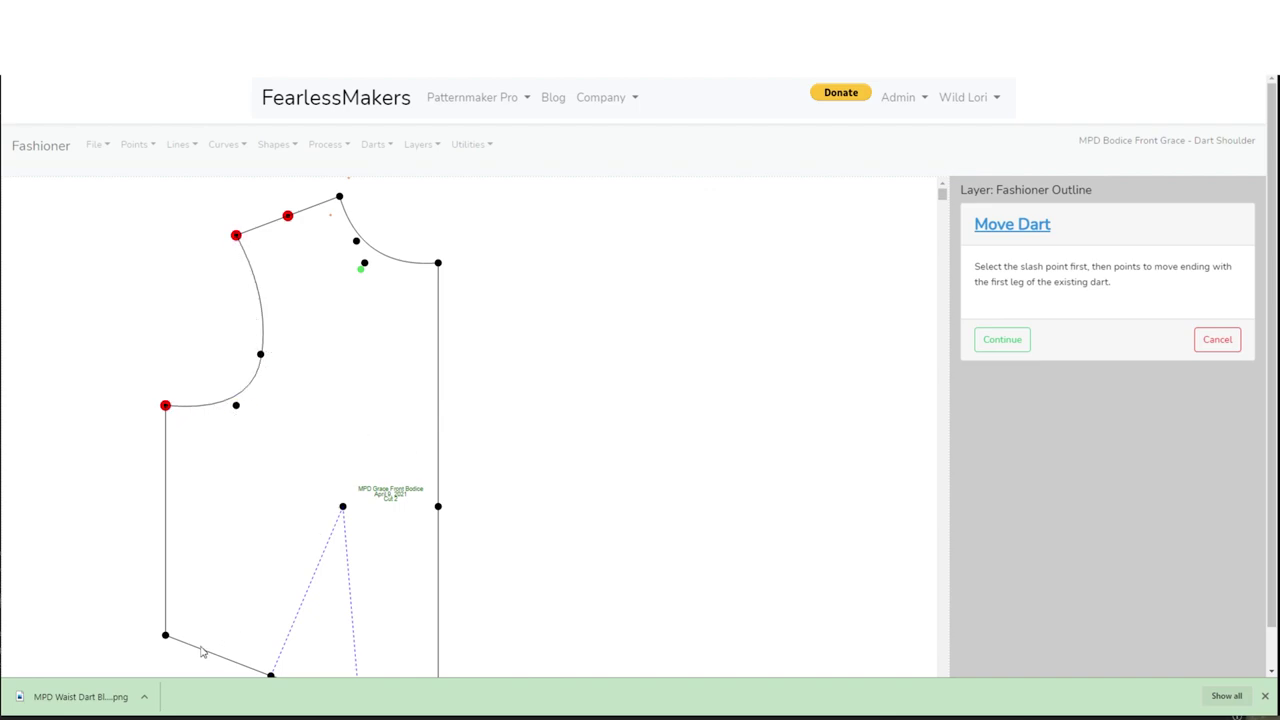
pyautogui.click(165, 635)
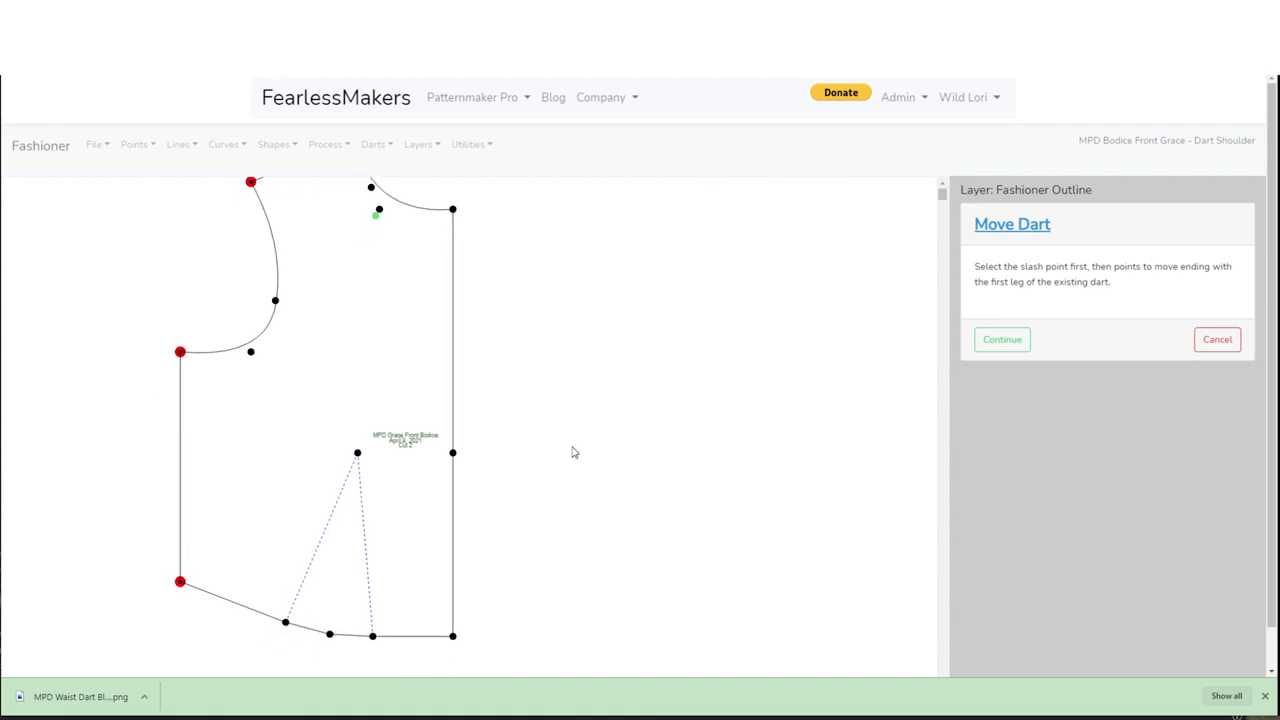
pyautogui.click(286, 616)
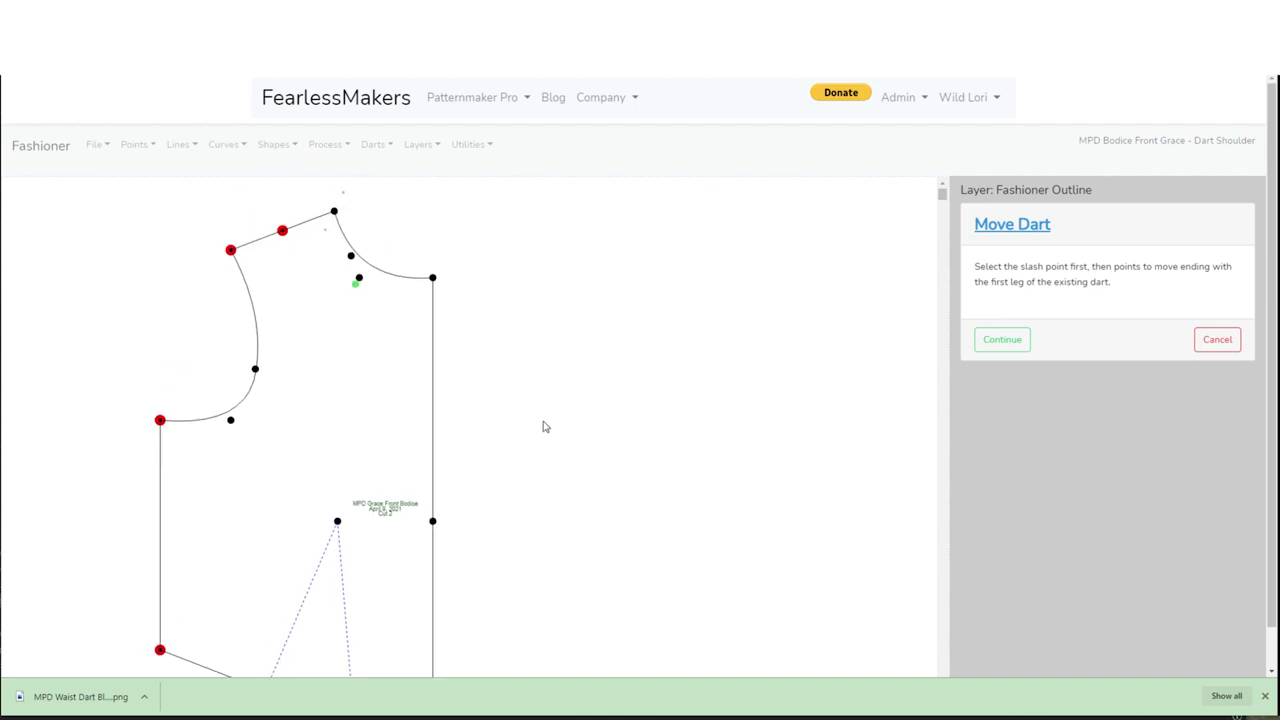
pyautogui.click(1008, 340)
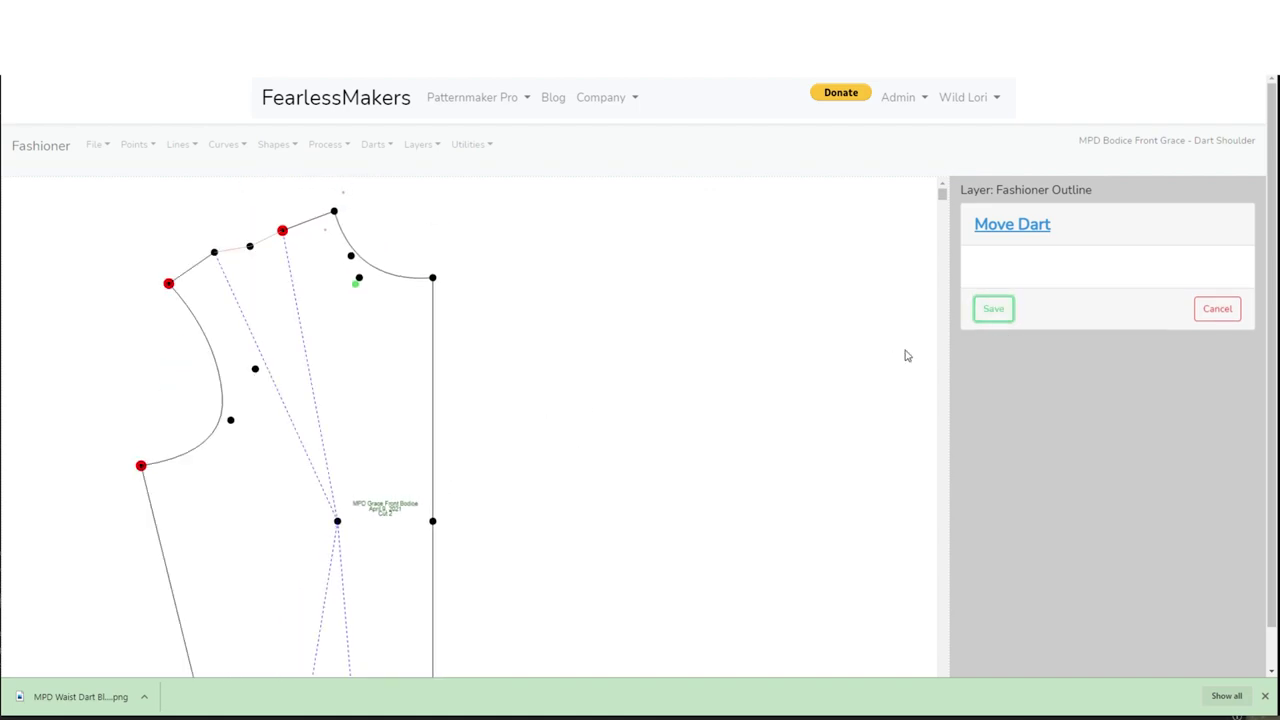
pyautogui.click(993, 311)
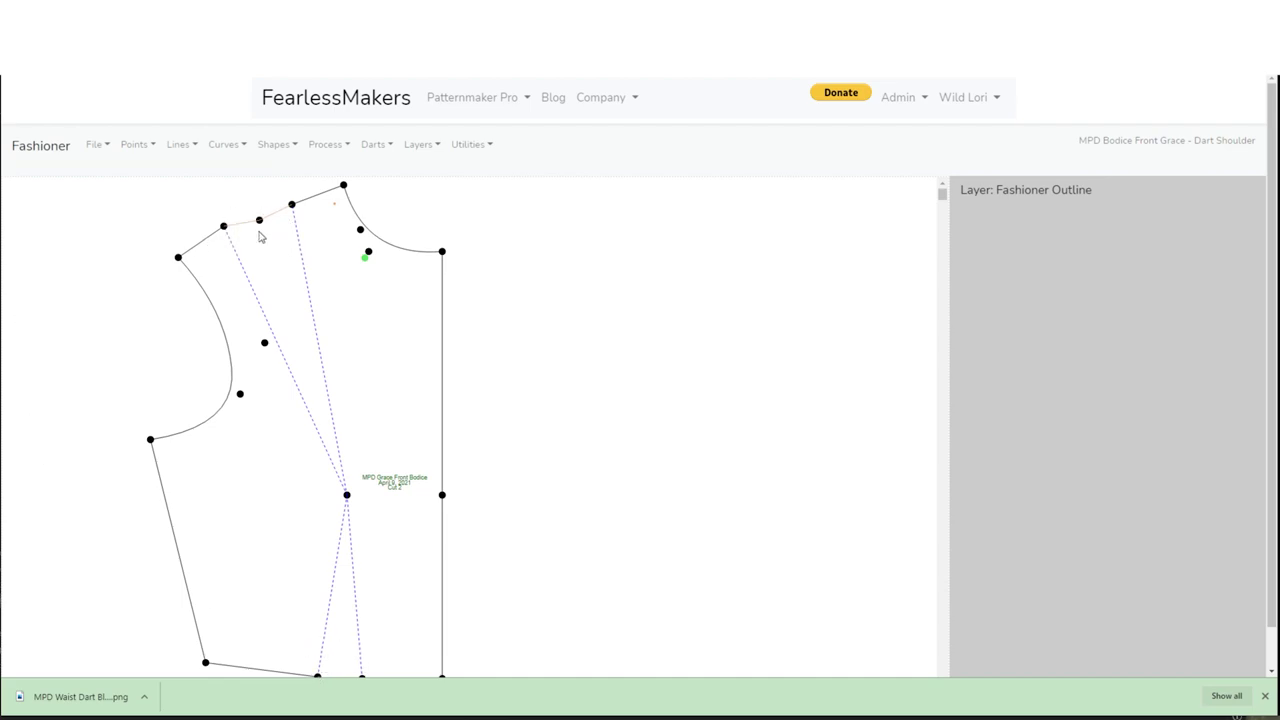
# Measure the distance between the two leg ends of the remaining waist dart
pyautogui.moveTo(519, 423)
pyautogui.mouseDown()
pyautogui.moveTo(489, 394)
pyautogui.moveTo(497, 412)
pyautogui.mouseUp()
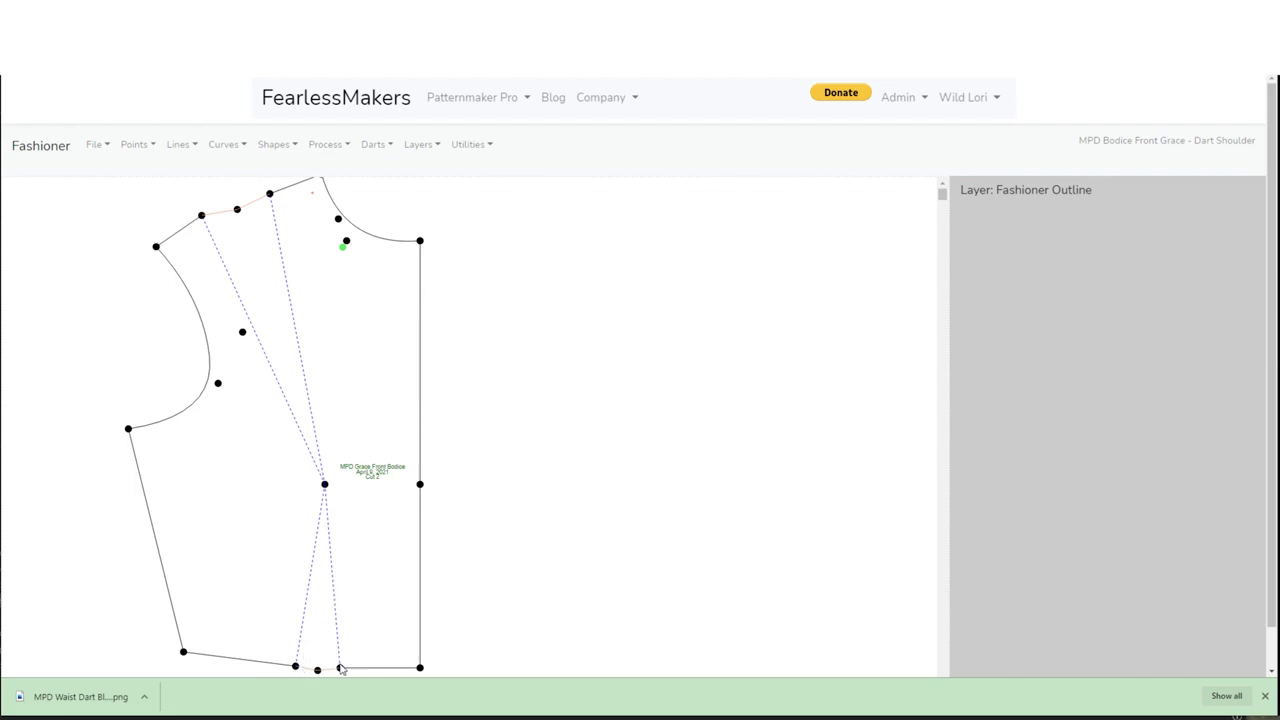
pyautogui.scroll(-1, 530, 430)
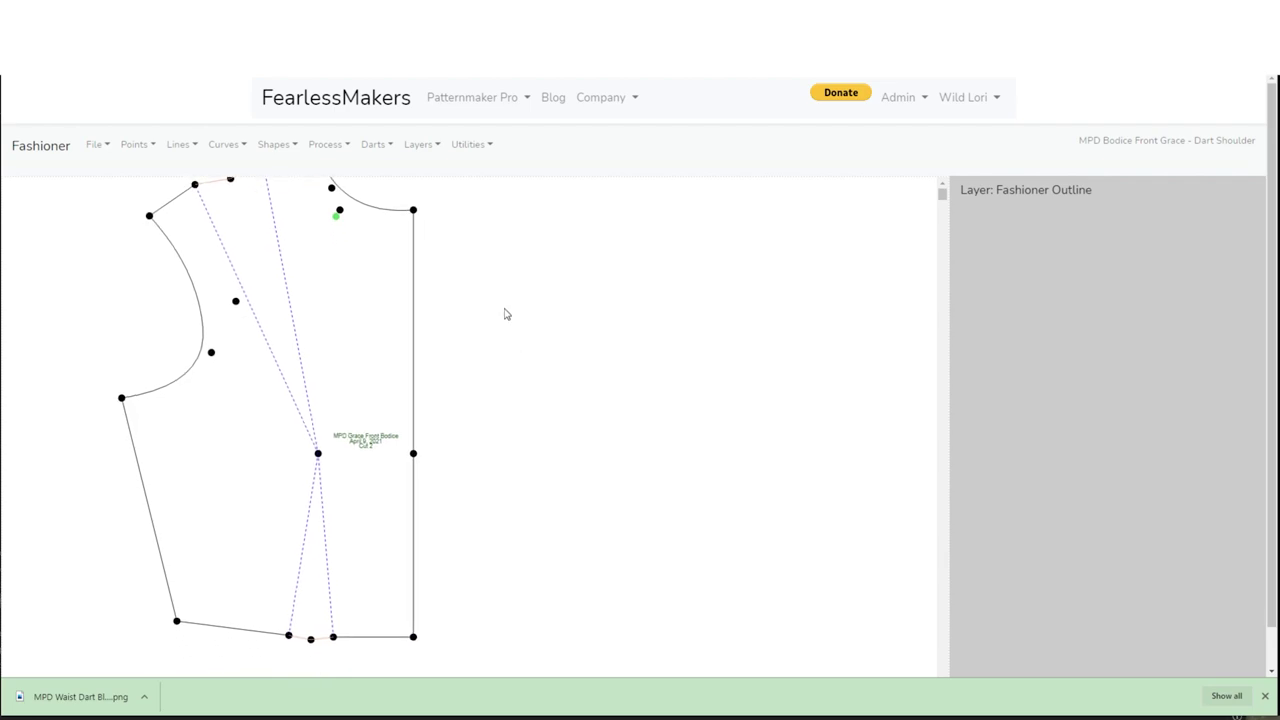
pyautogui.click(463, 146)
pyautogui.click(480, 380)
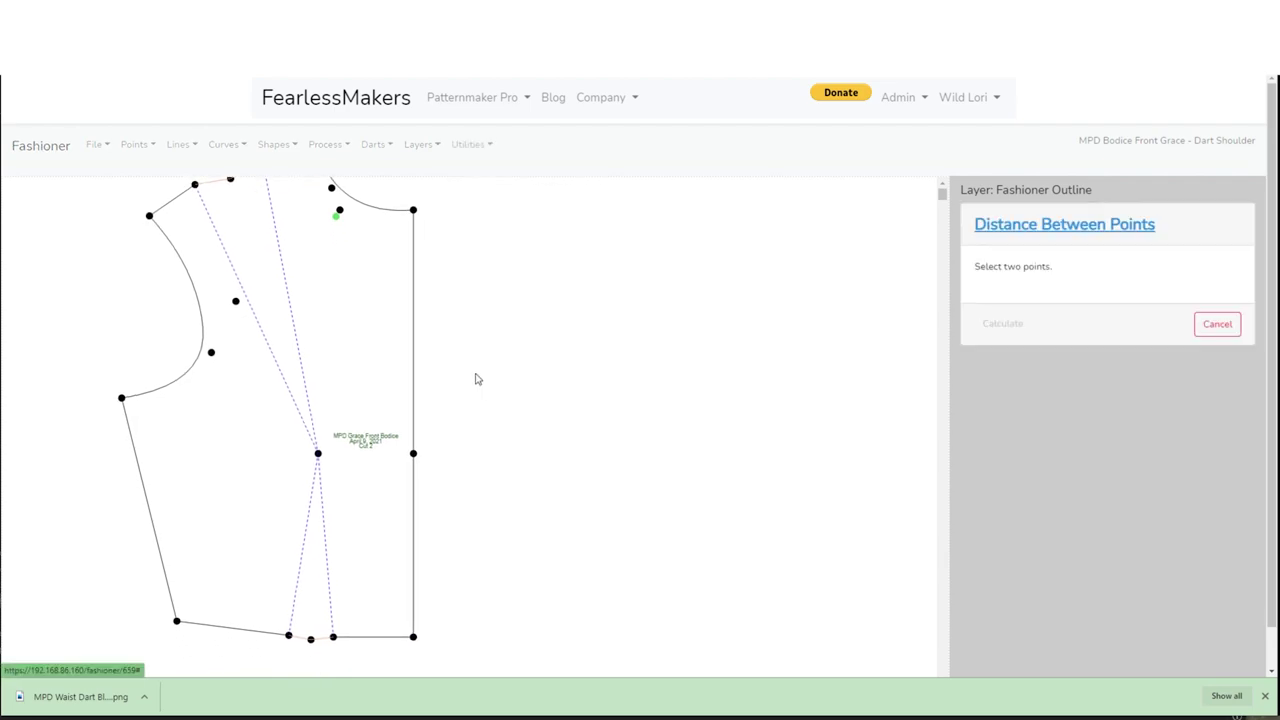
pyautogui.click(288, 635)
pyautogui.click(333, 637)
pyautogui.click(1000, 324)
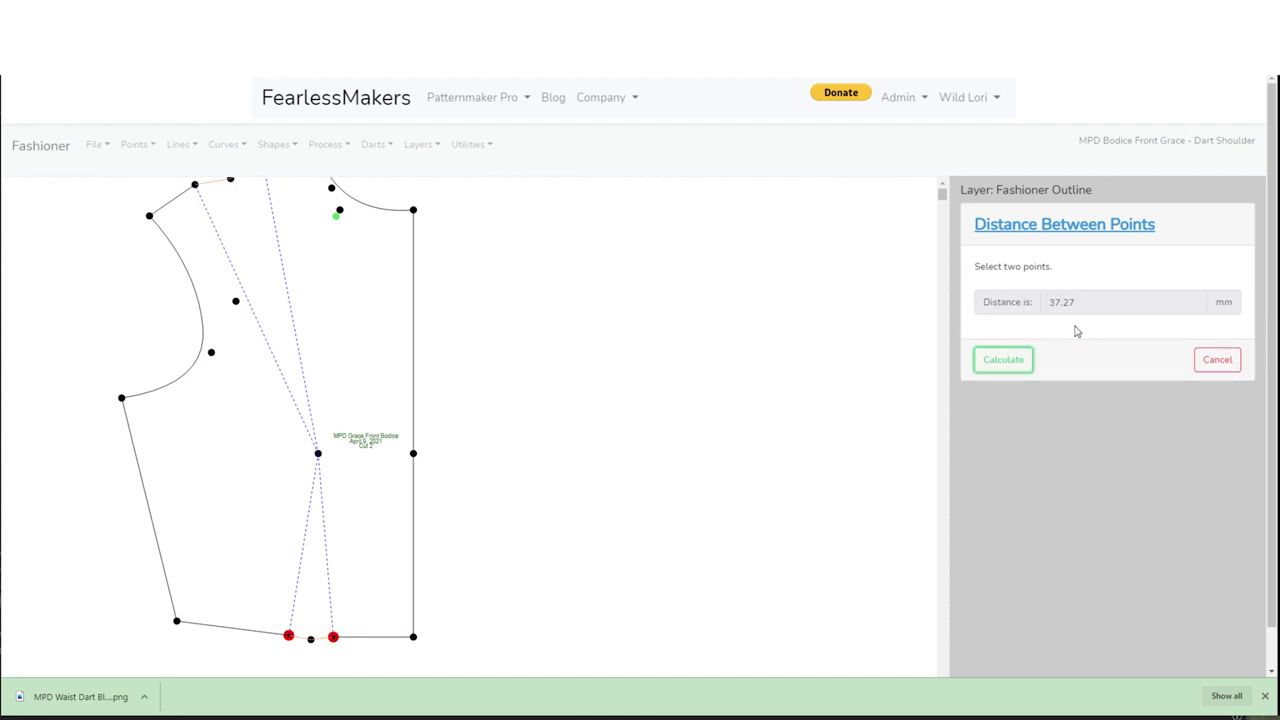
# Measure the distance between the two leg ends of the new shoulder dart, then close the measurement
pyautogui.moveTo(518, 291); pyautogui.dragTo(631, 405)
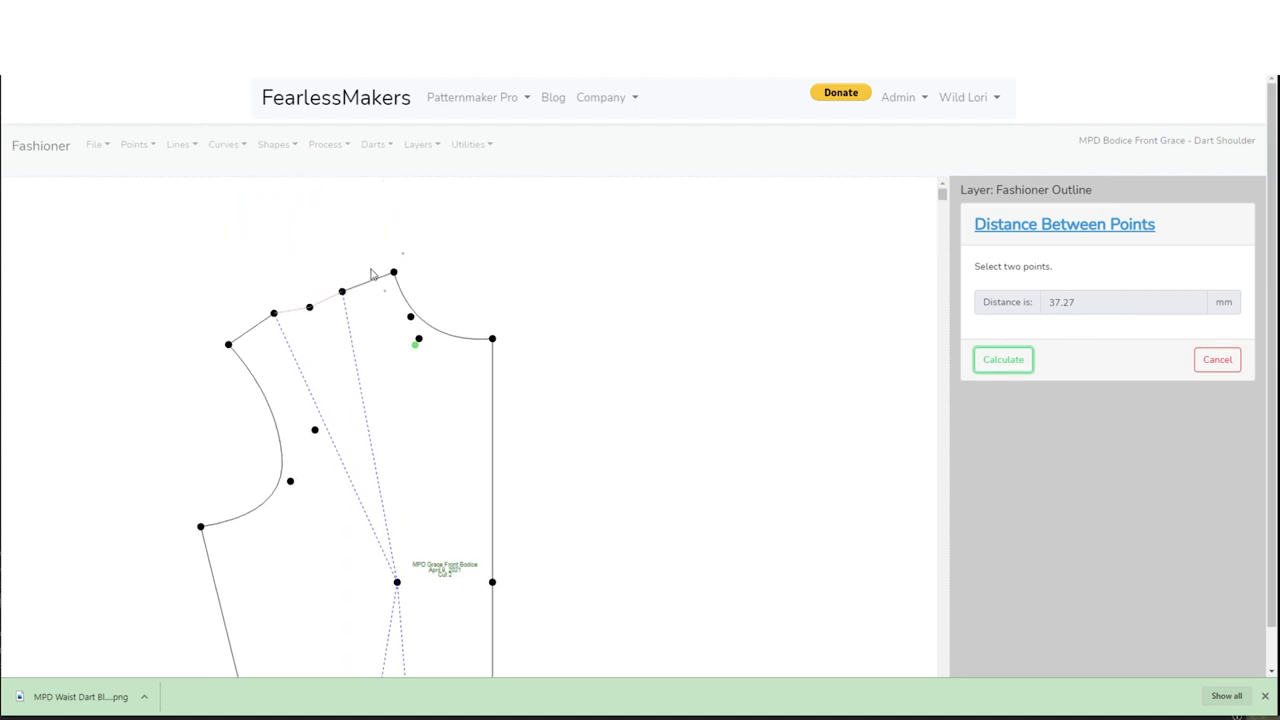
pyautogui.click(274, 315)
pyautogui.click(342, 291)
pyautogui.click(998, 363)
pyautogui.moveTo(629, 531); pyautogui.dragTo(584, 396)
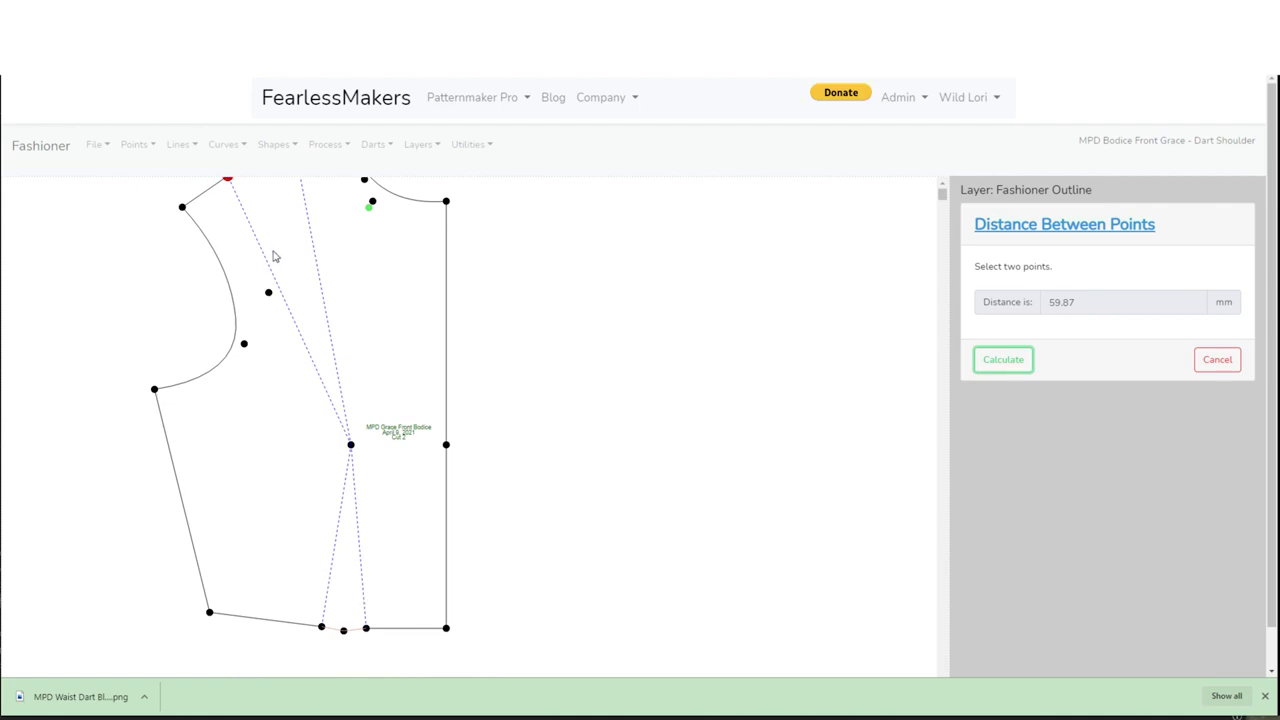
pyautogui.moveTo(403, 263); pyautogui.dragTo(432, 288)
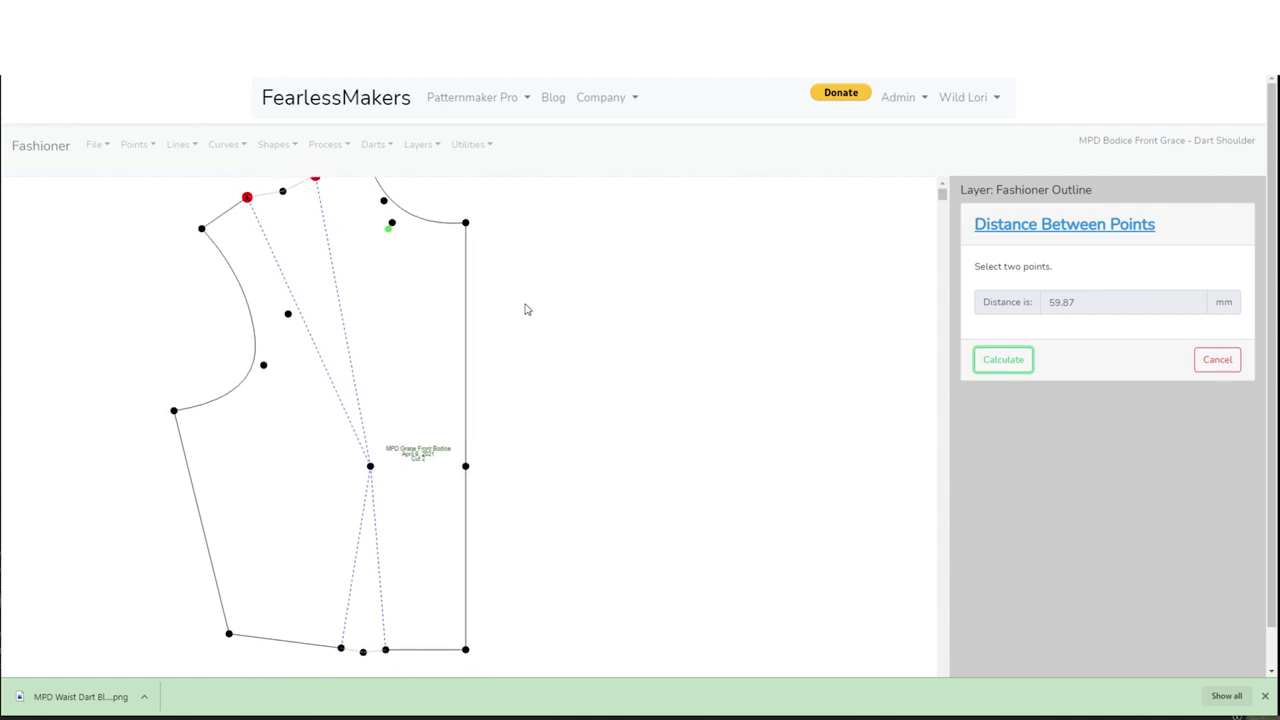
pyautogui.click(1224, 360)
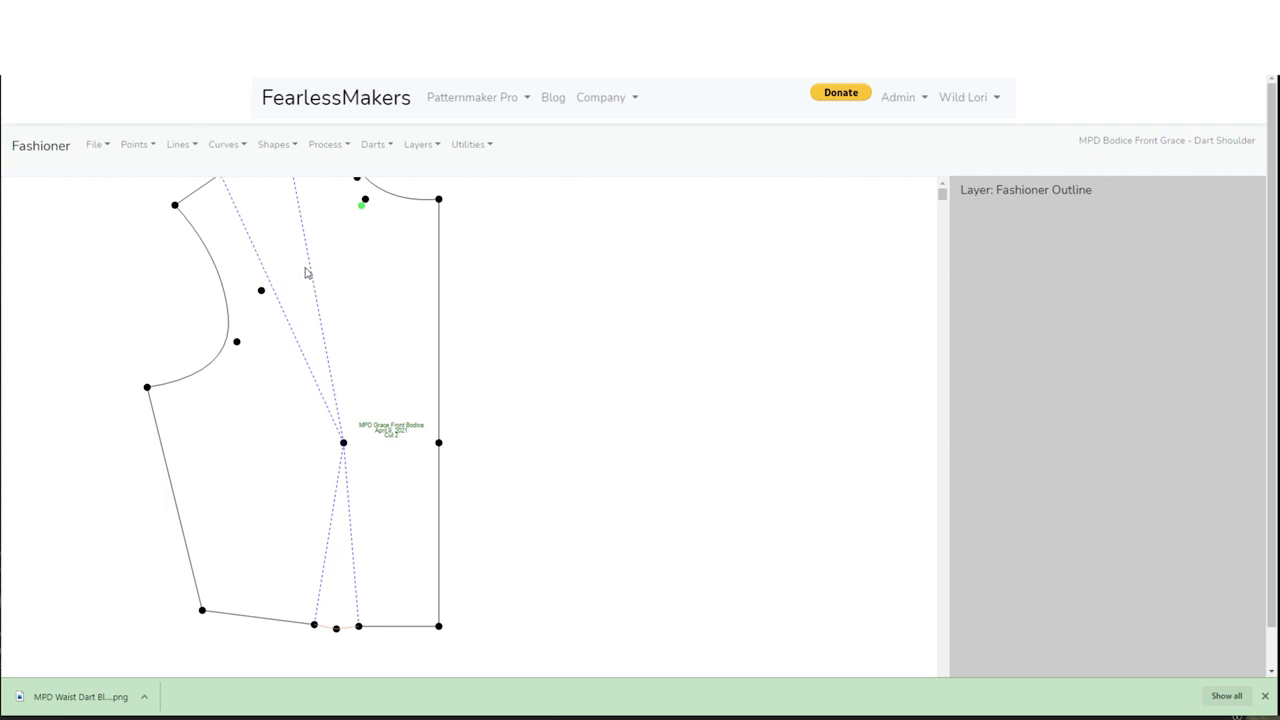
pyautogui.moveTo(517, 283); pyautogui.dragTo(540, 363)
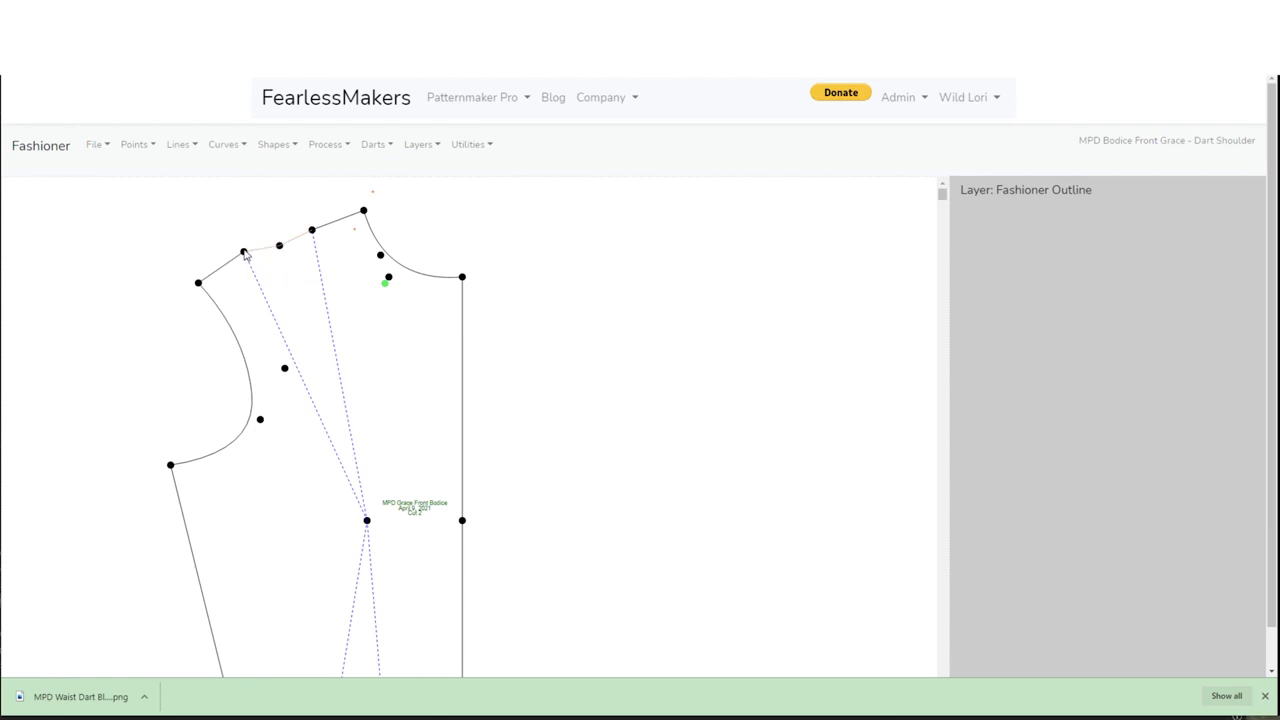
pyautogui.moveTo(479, 474); pyautogui.dragTo(520, 446)
pyautogui.scroll(-1, 488, 442)
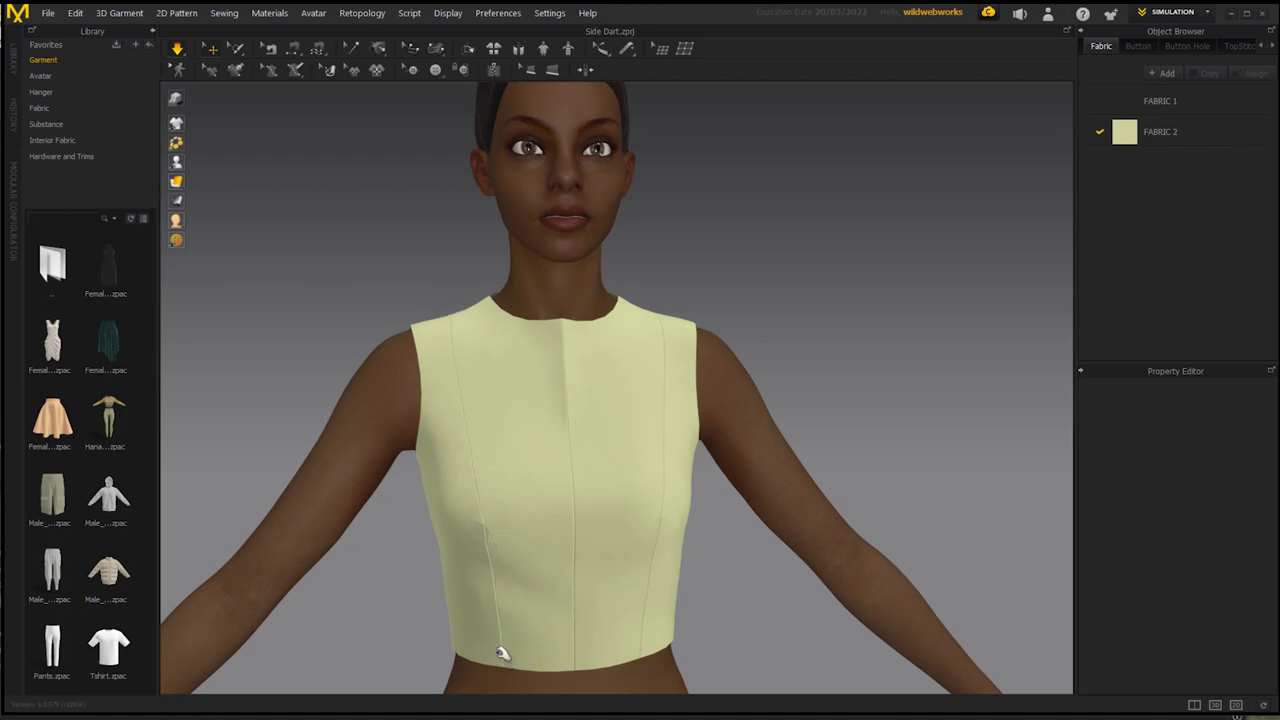
pyautogui.scroll(2, 587, 553)
pyautogui.scroll(-1, 587, 553)
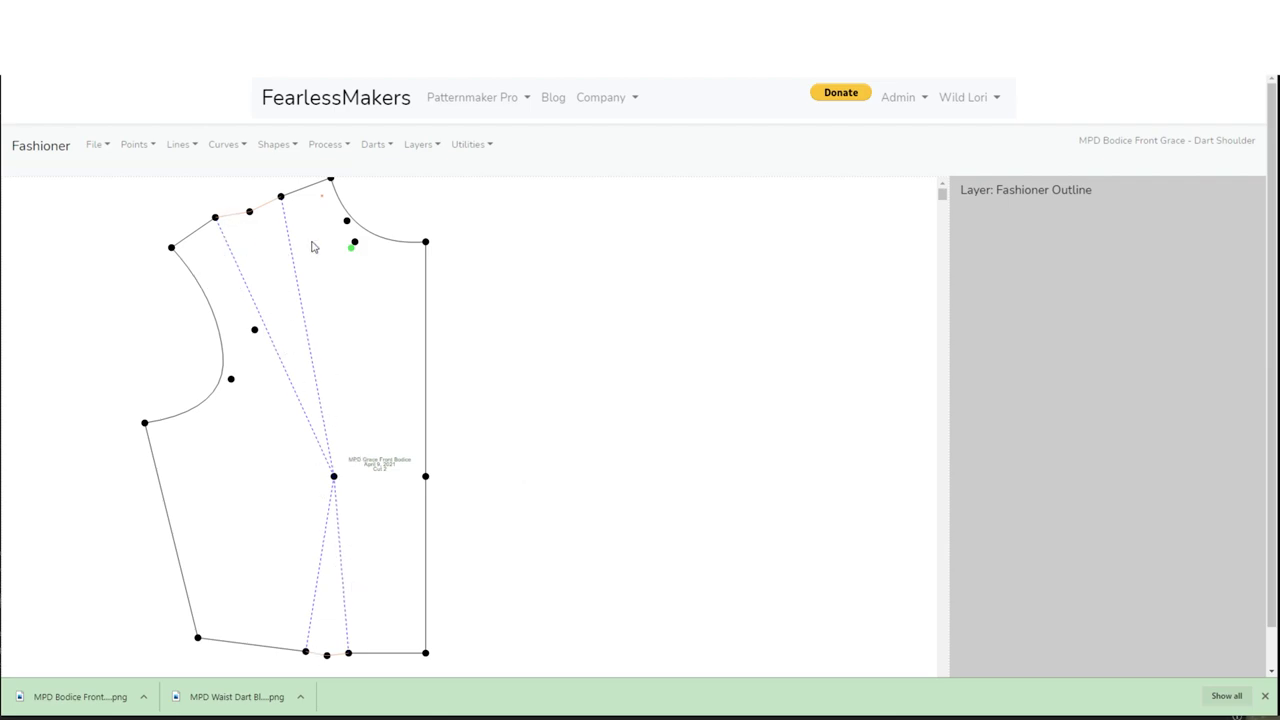
# Add a curve with 2 curve points from the armhole-side shoulder dart leg to the side-seam-side waist dart leg
pyautogui.click(224, 147)
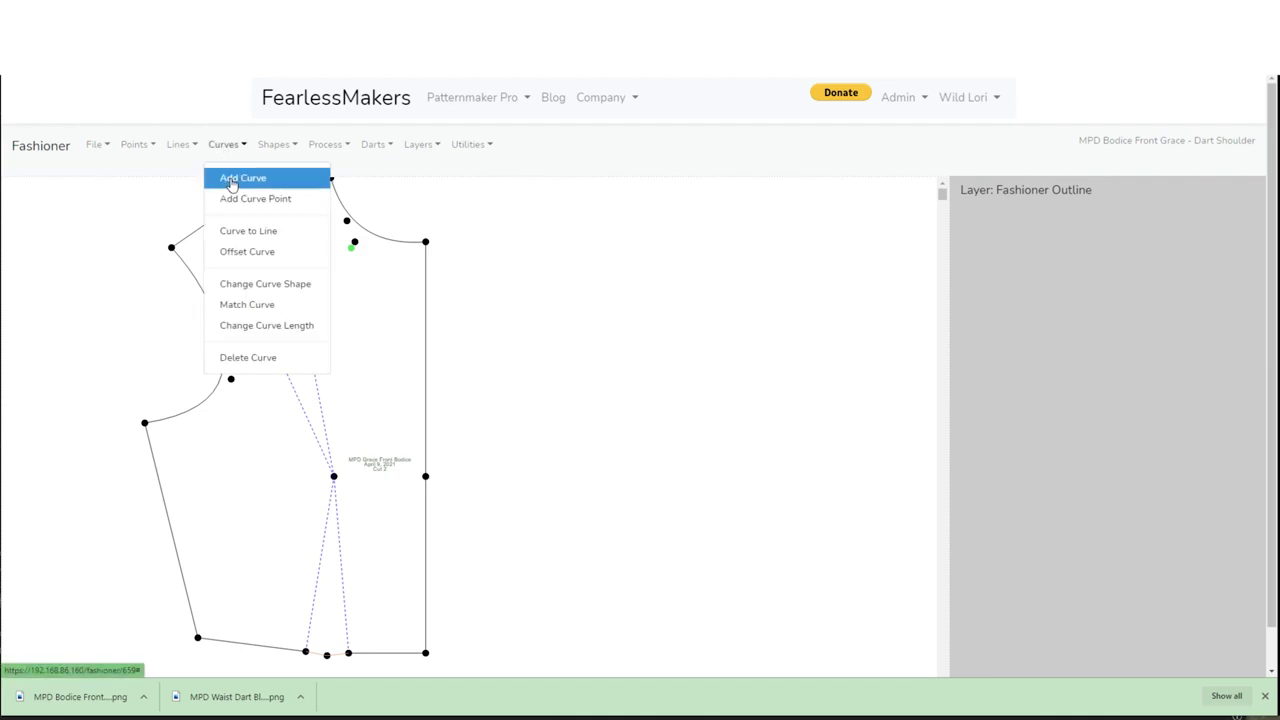
pyautogui.click(236, 181)
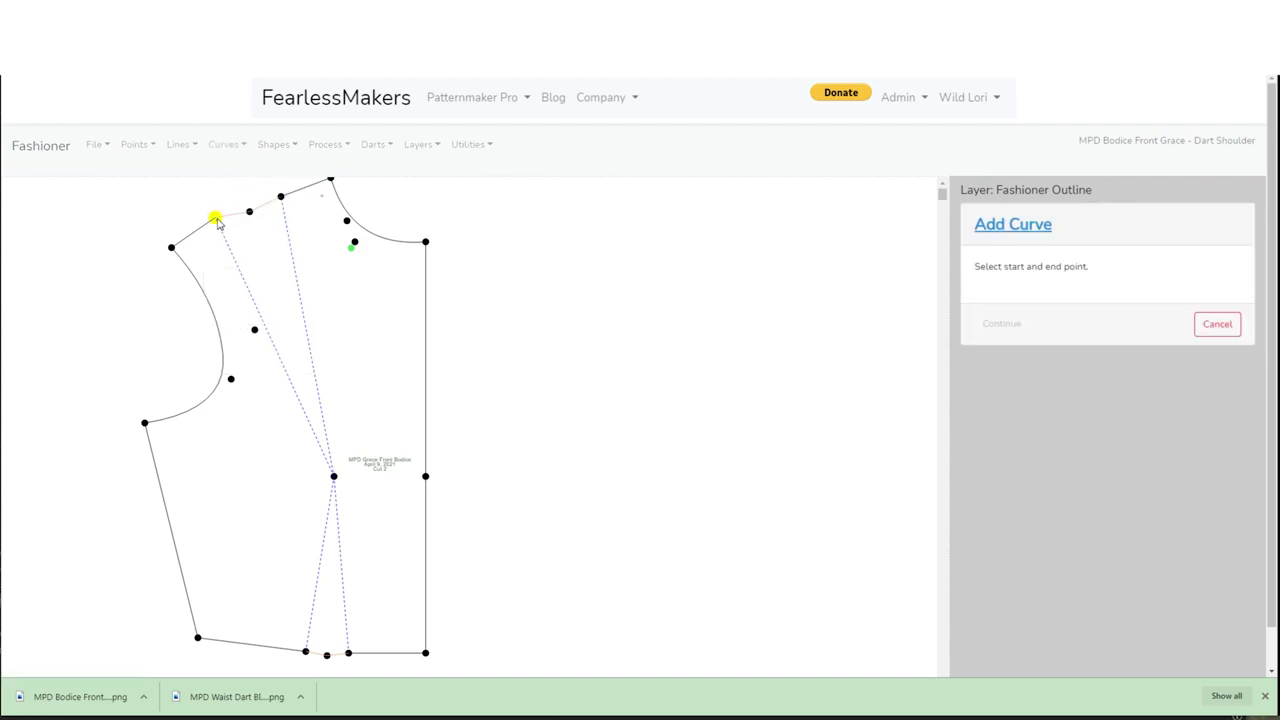
pyautogui.click(216, 220)
pyautogui.click(216, 220)
pyautogui.click(305, 651)
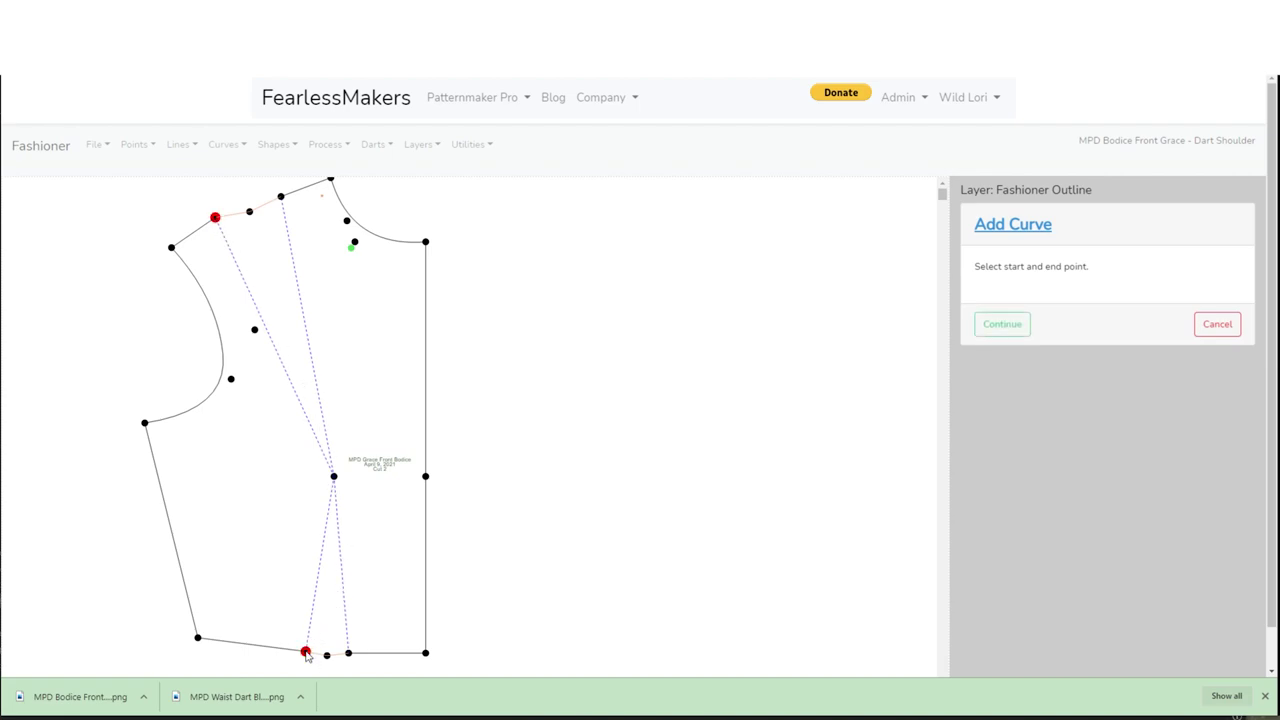
pyautogui.click(1002, 323)
pyautogui.moveTo(1075, 301); pyautogui.dragTo(1050, 301)
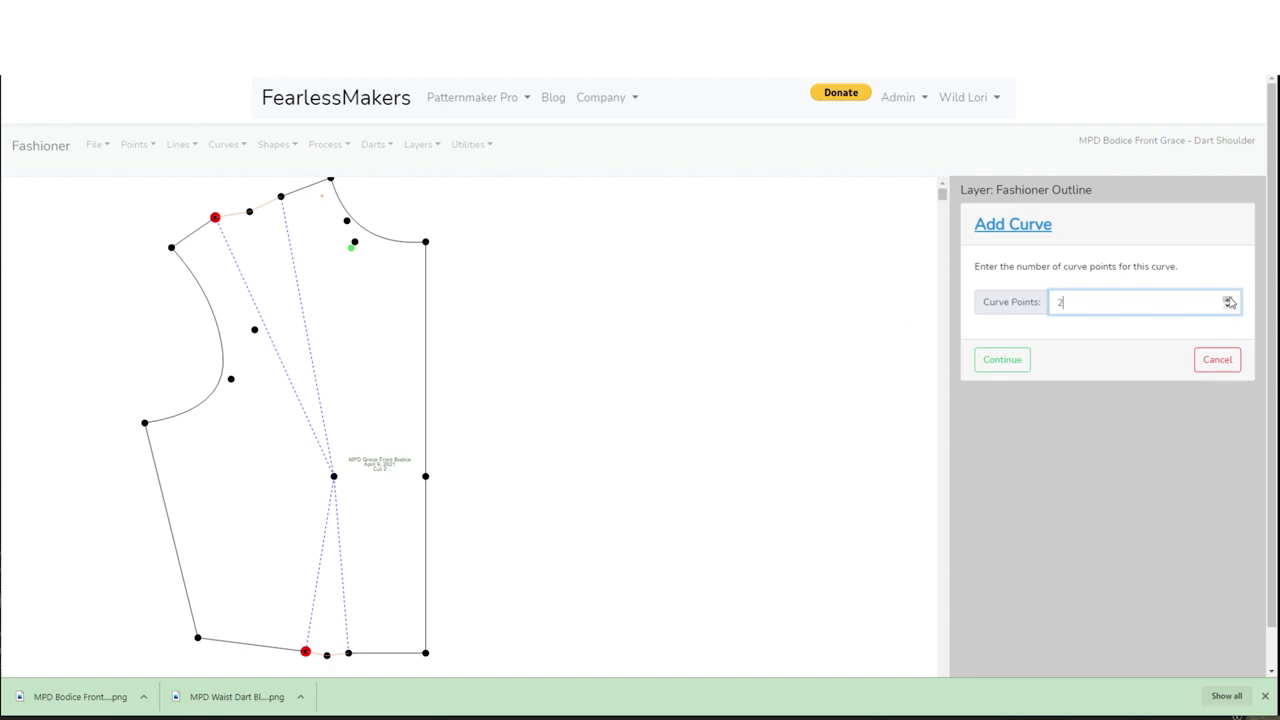
pyautogui.click(1000, 360)
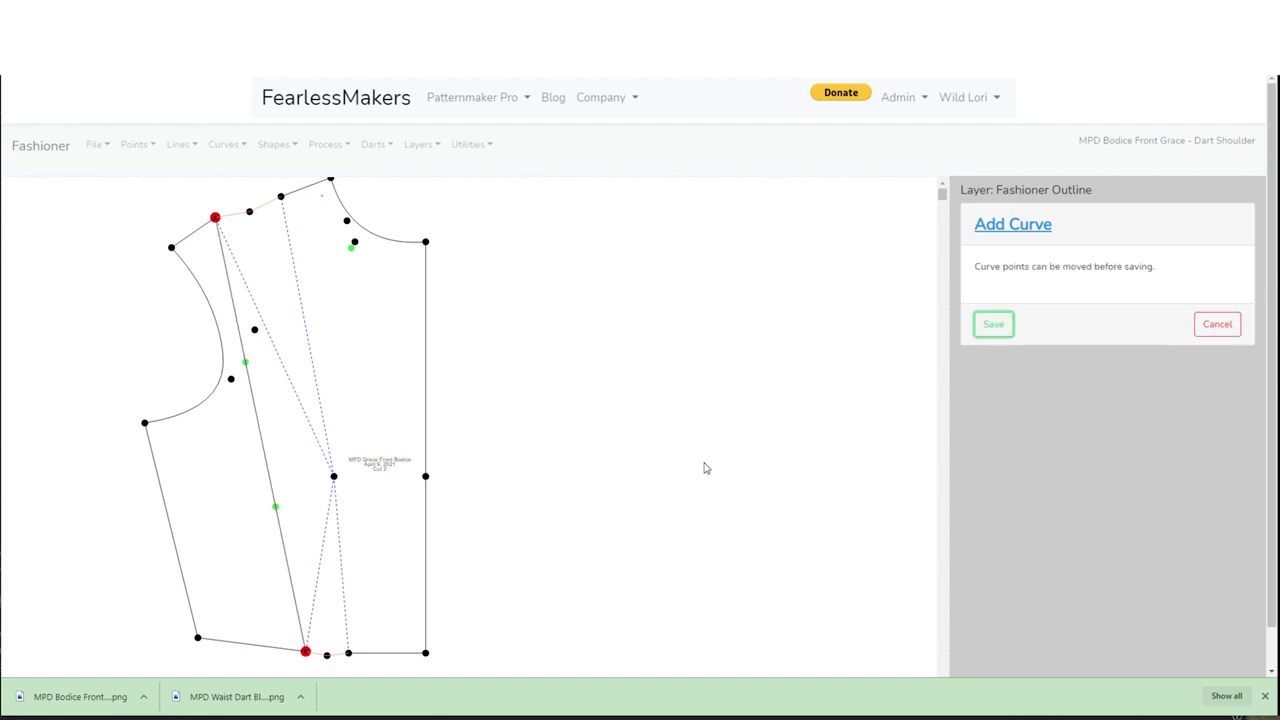
# Shape the side panel curve by moving its two curve points so it passes smoothly close to the dart apex, and save it
pyautogui.moveTo(276, 508); pyautogui.dragTo(343, 479)
pyautogui.moveTo(245, 365); pyautogui.dragTo(265, 337)
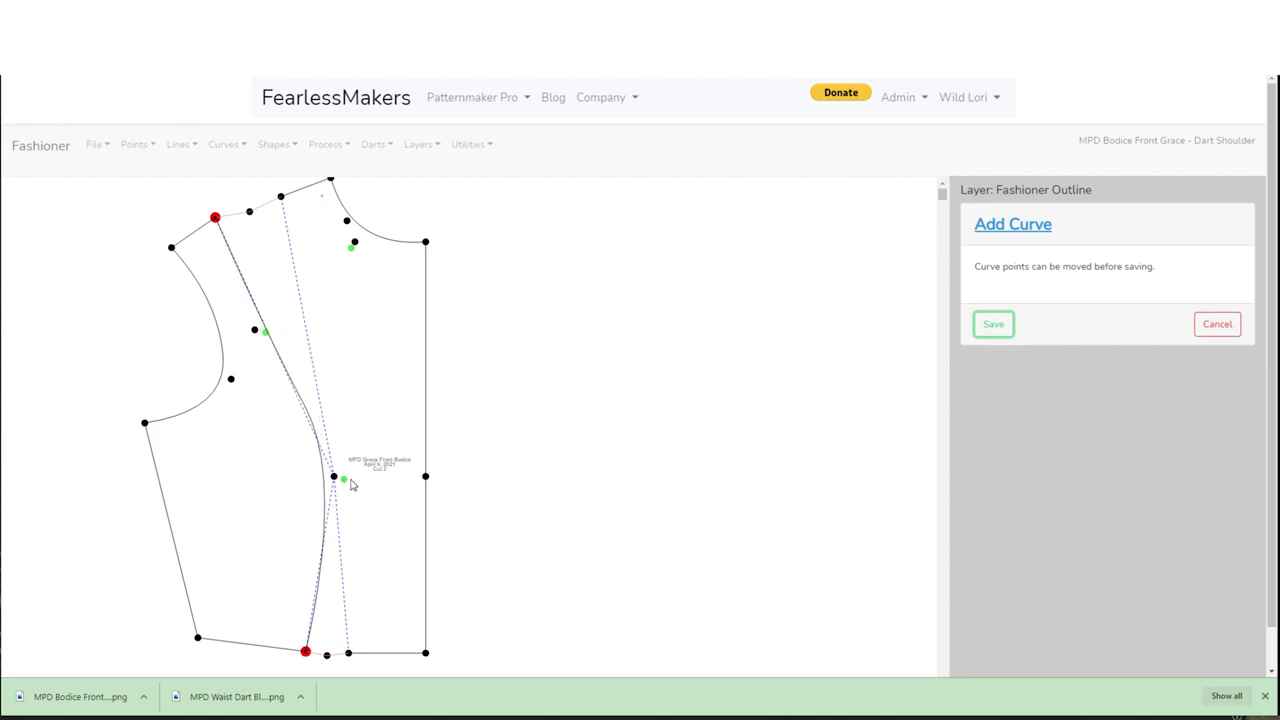
pyautogui.moveTo(345, 480); pyautogui.dragTo(344, 495)
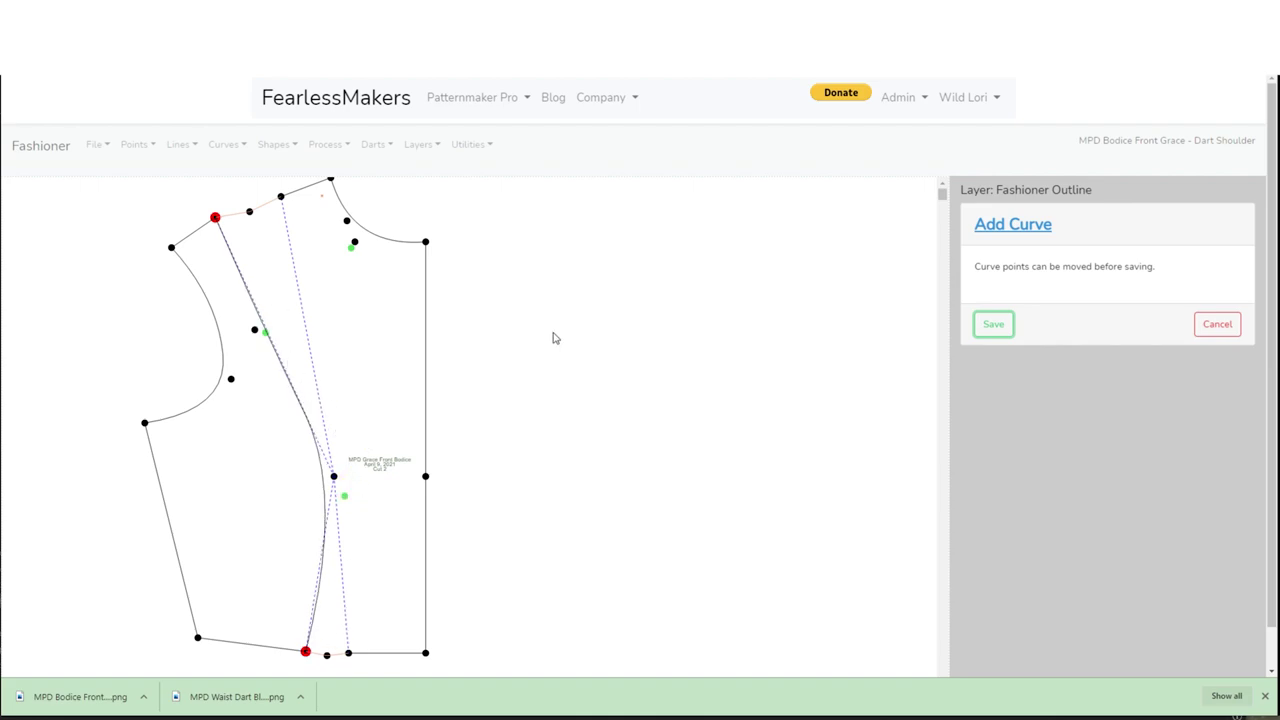
pyautogui.moveTo(346, 496); pyautogui.dragTo(350, 480)
pyautogui.moveTo(268, 336); pyautogui.dragTo(282, 313)
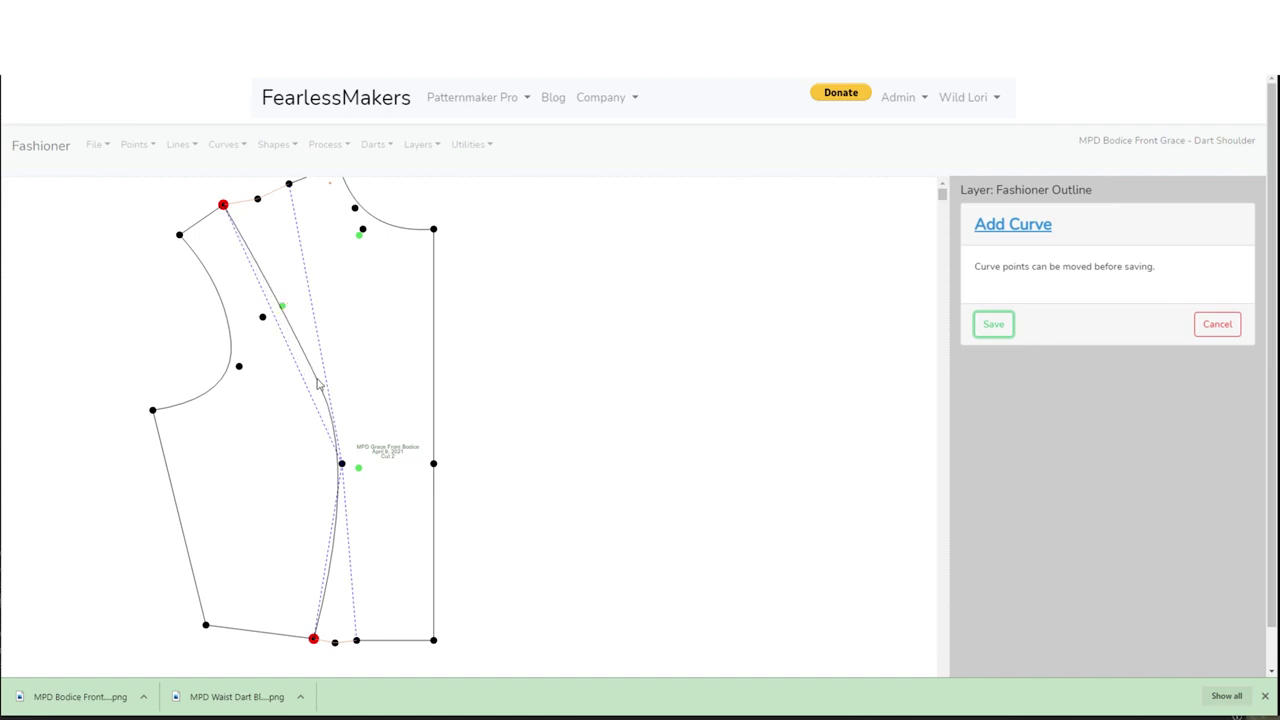
pyautogui.click(996, 326)
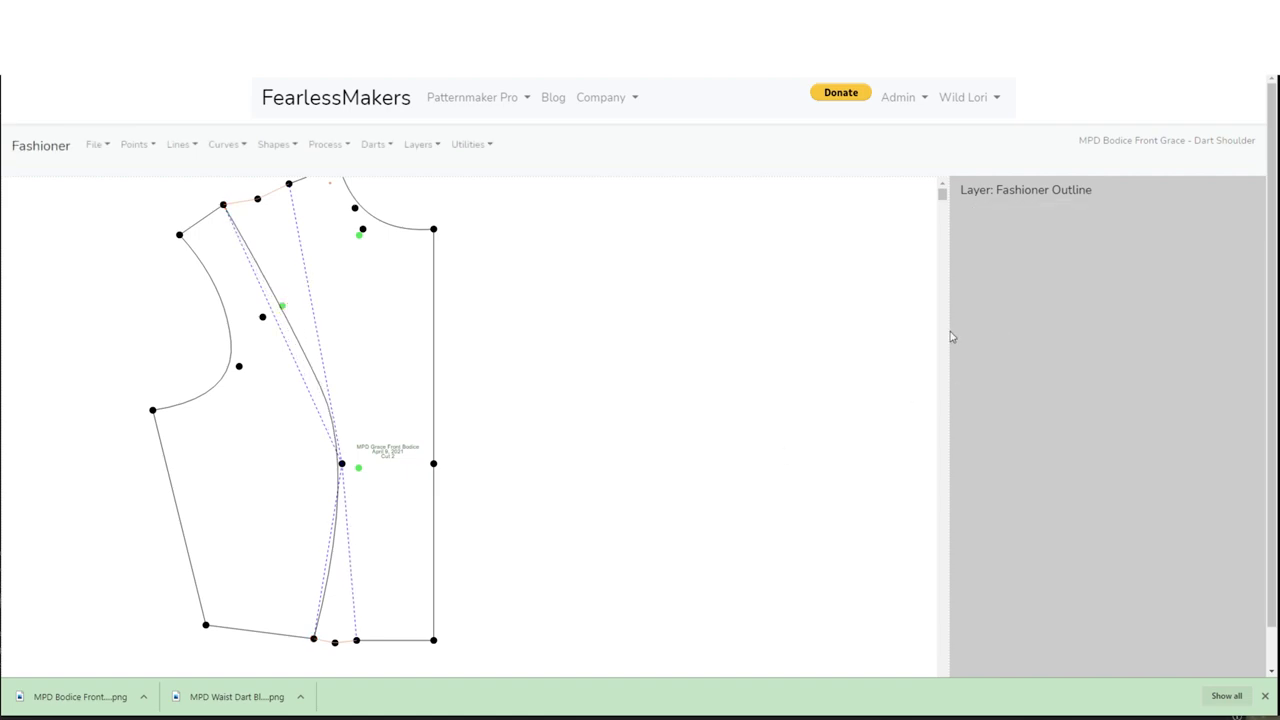
# Add a curve with 2 curve points from the neck-side shoulder dart leg to the centre-front-side waist dart leg
pyautogui.click(215, 152)
pyautogui.click(225, 181)
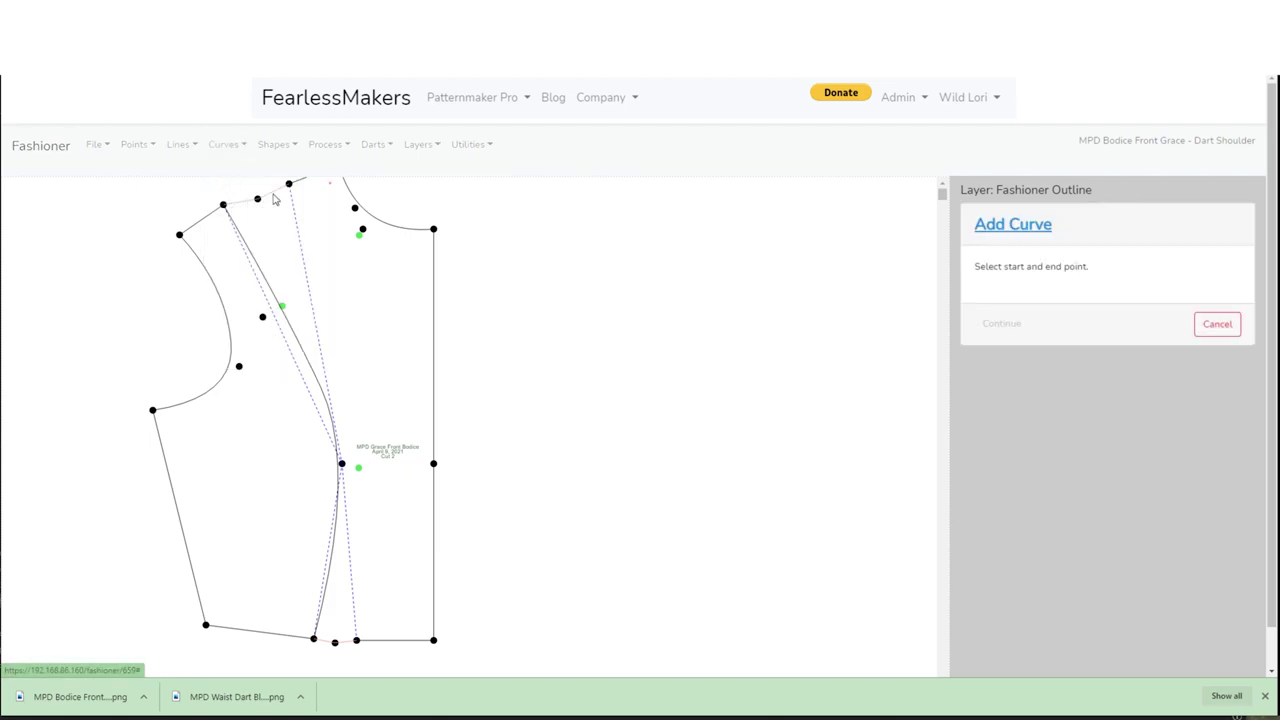
pyautogui.click(289, 184)
pyautogui.click(357, 641)
pyautogui.click(1002, 323)
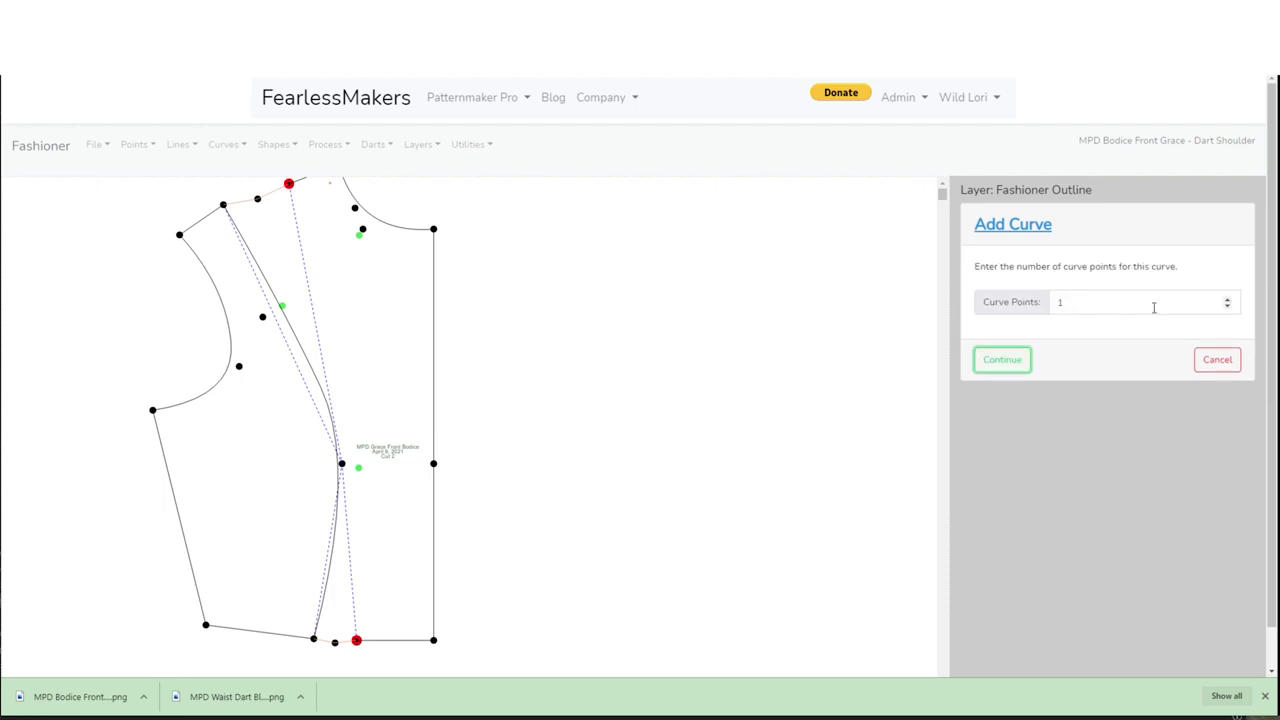
pyautogui.click(1003, 362)
# Move the centre panel curve's two curve points so it runs smoothly through the dart apex, and save it
pyautogui.moveTo(311, 336); pyautogui.dragTo(324, 338)
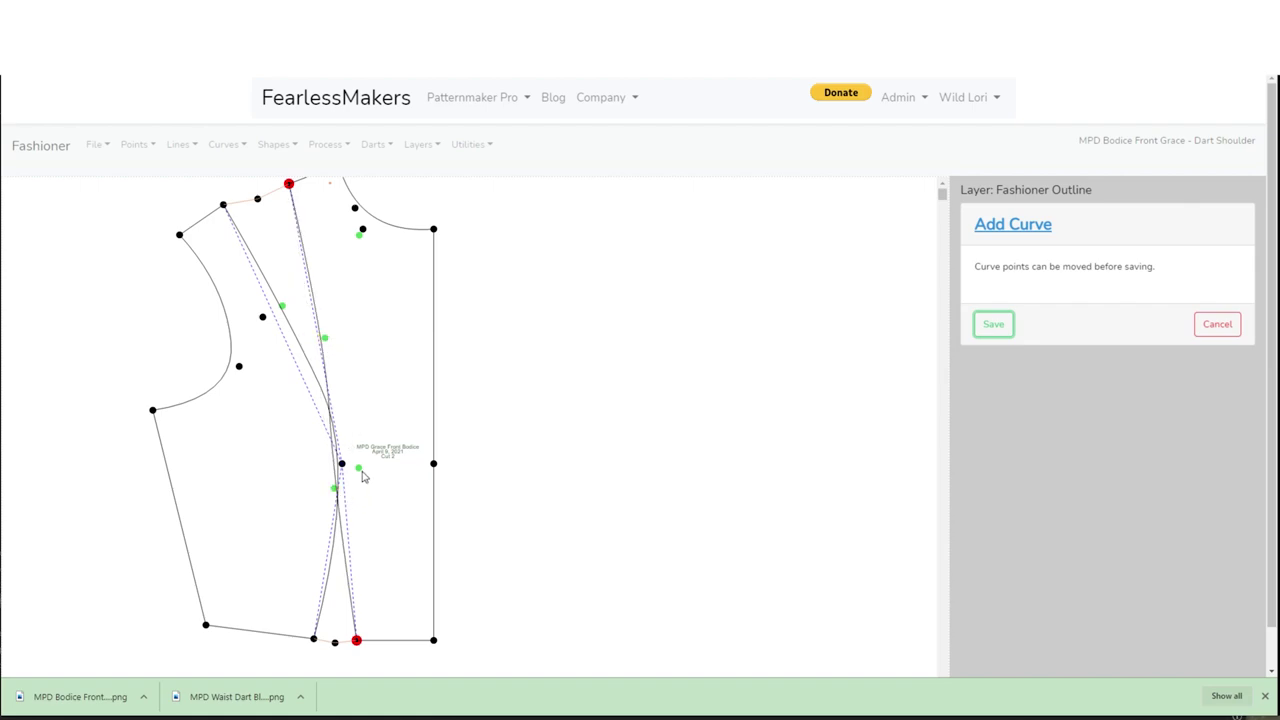
pyautogui.moveTo(339, 494); pyautogui.dragTo(349, 495)
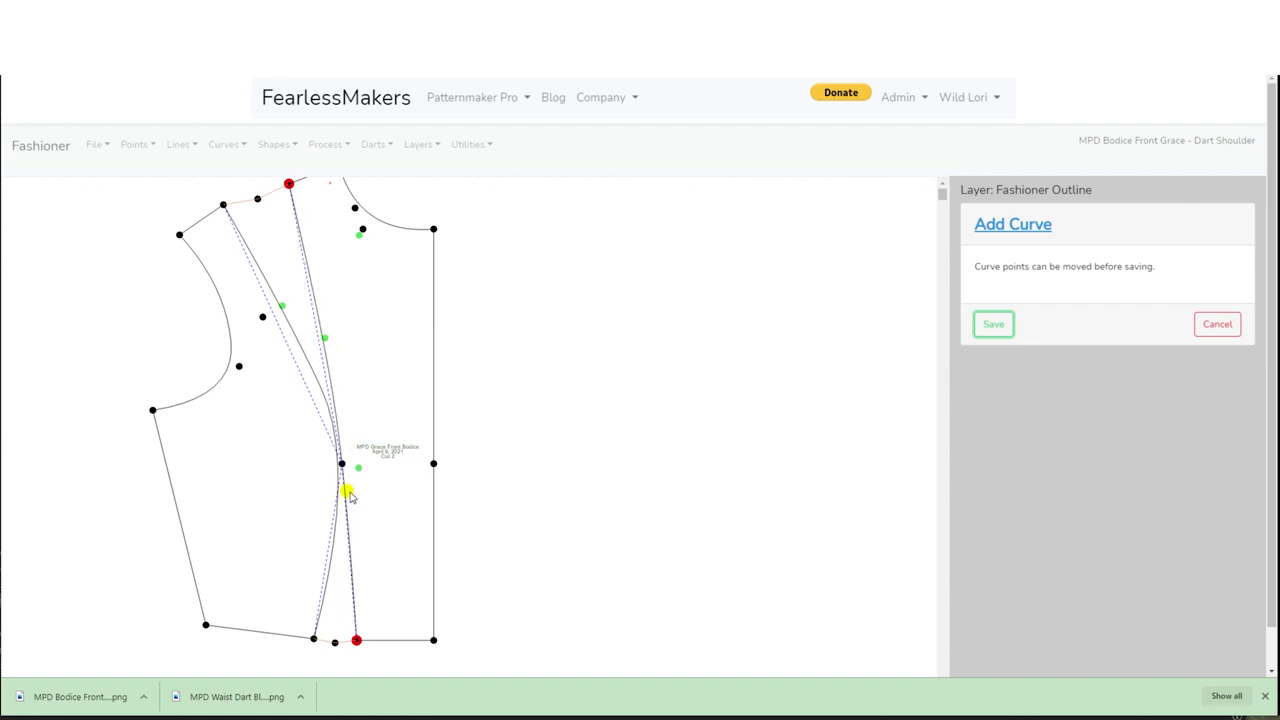
pyautogui.moveTo(324, 338); pyautogui.dragTo(322, 331)
pyautogui.click(990, 326)
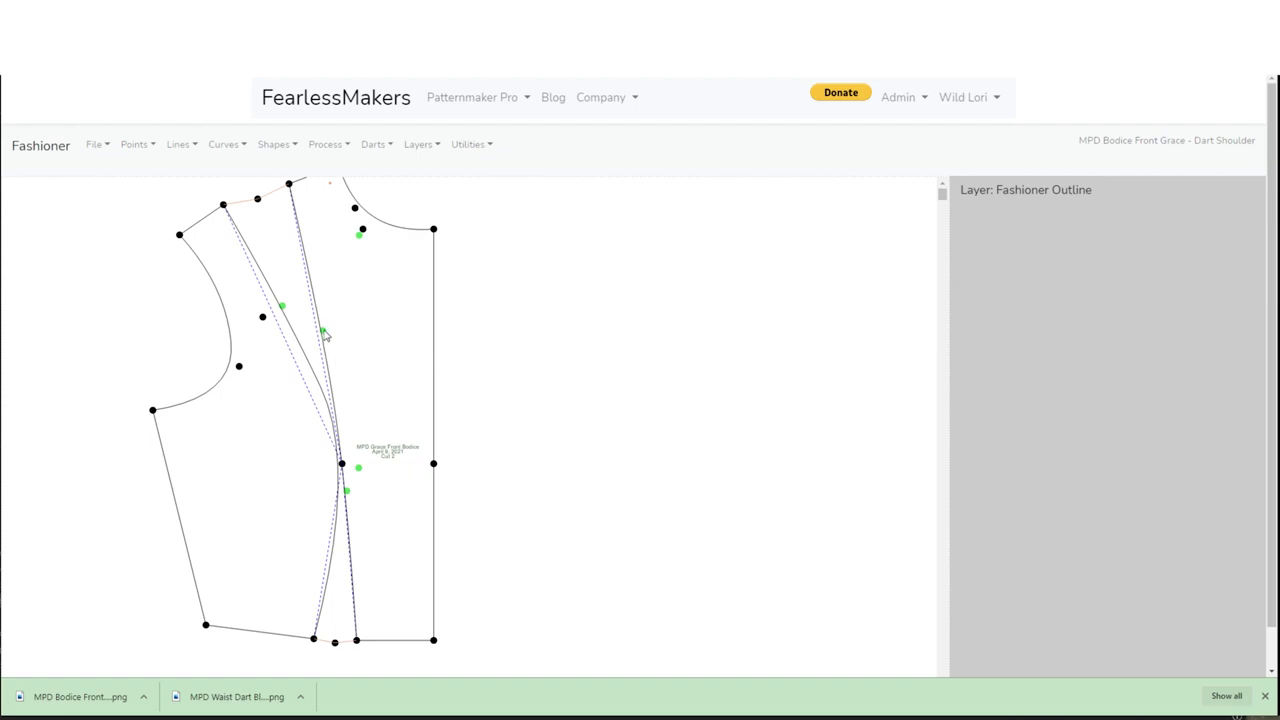
# Measure the lengths of the two new princess curves with Measure Line/Curve, then close the measurement
pyautogui.scroll(1, 395, 340)
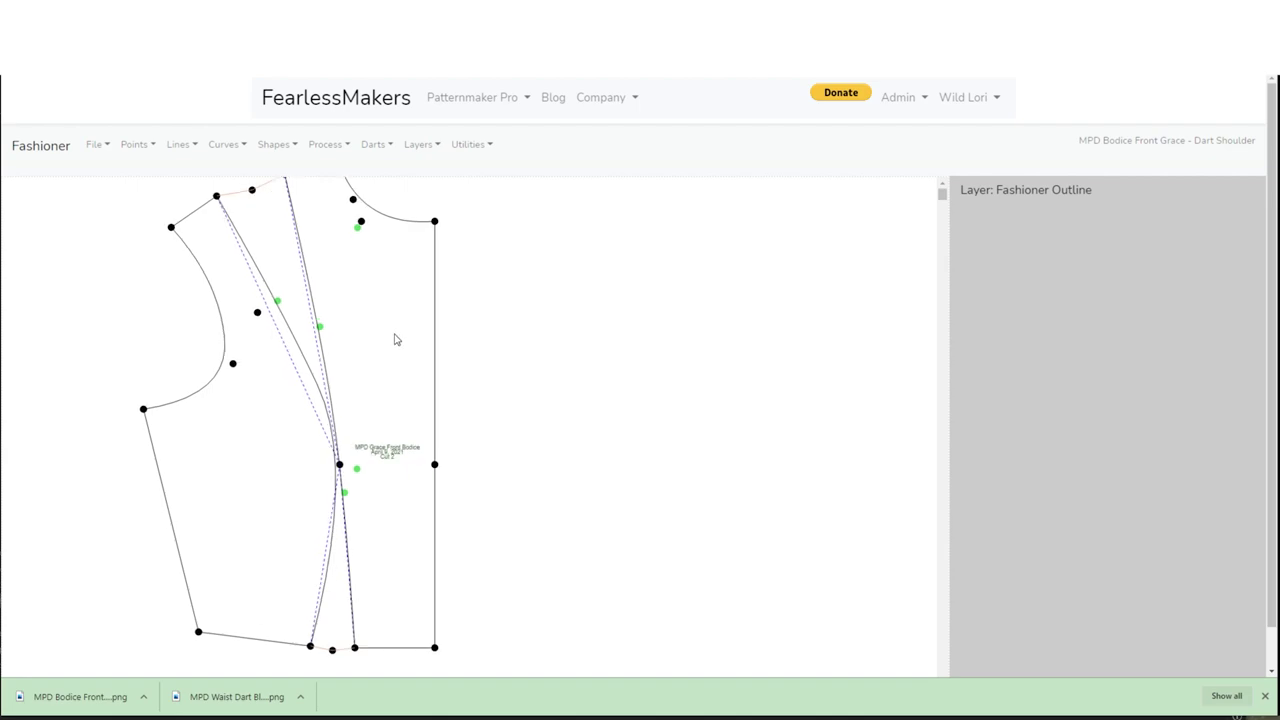
pyautogui.click(472, 147)
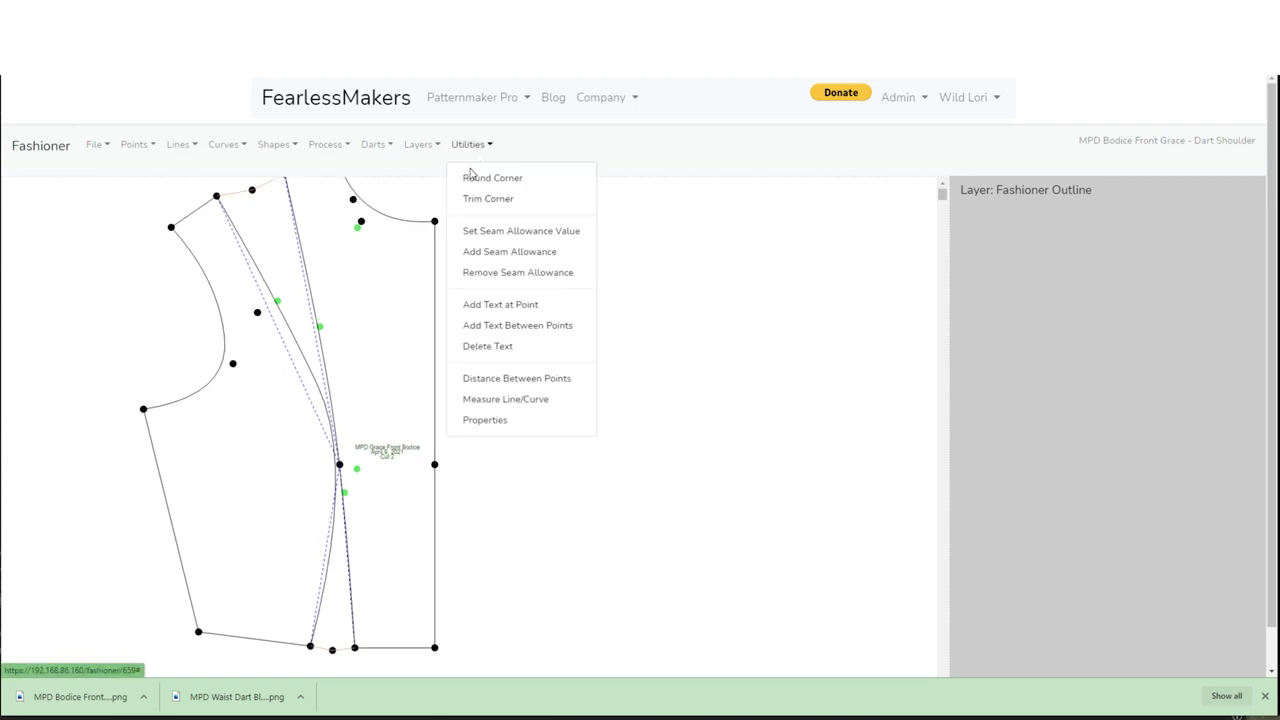
pyautogui.click(538, 400)
pyautogui.click(303, 357)
pyautogui.click(1001, 360)
pyautogui.click(318, 370)
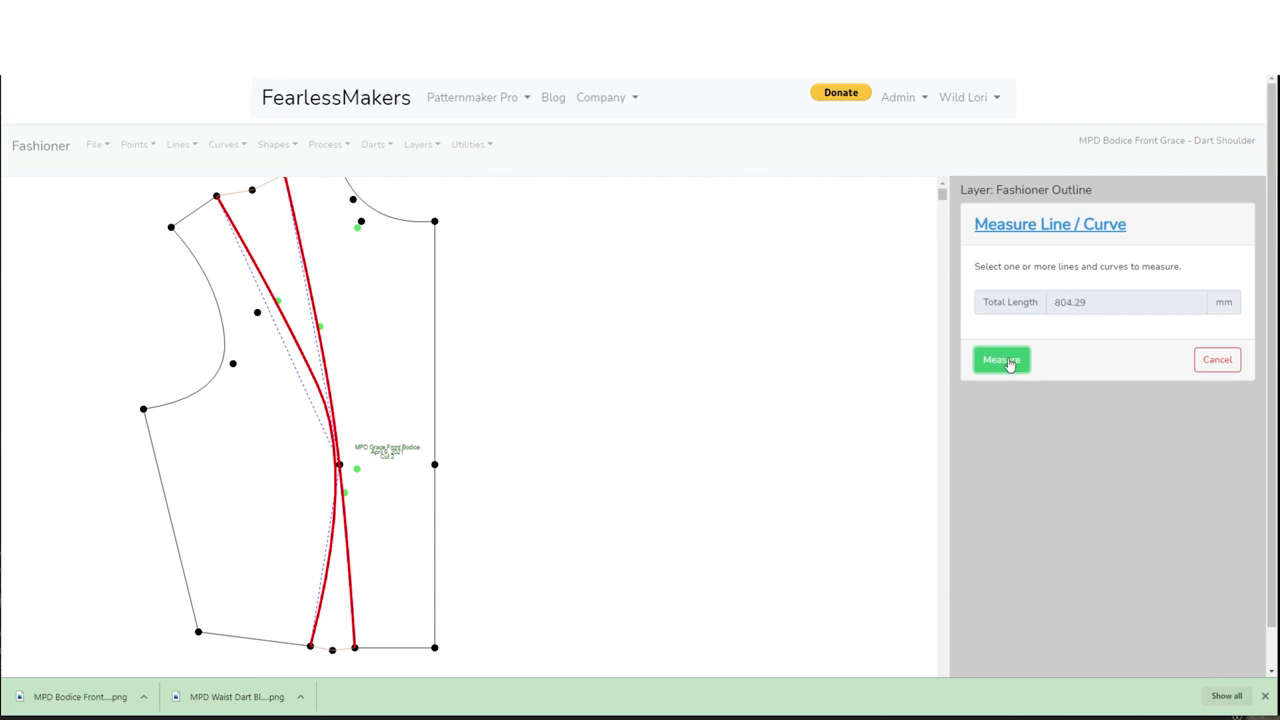
pyautogui.click(292, 335)
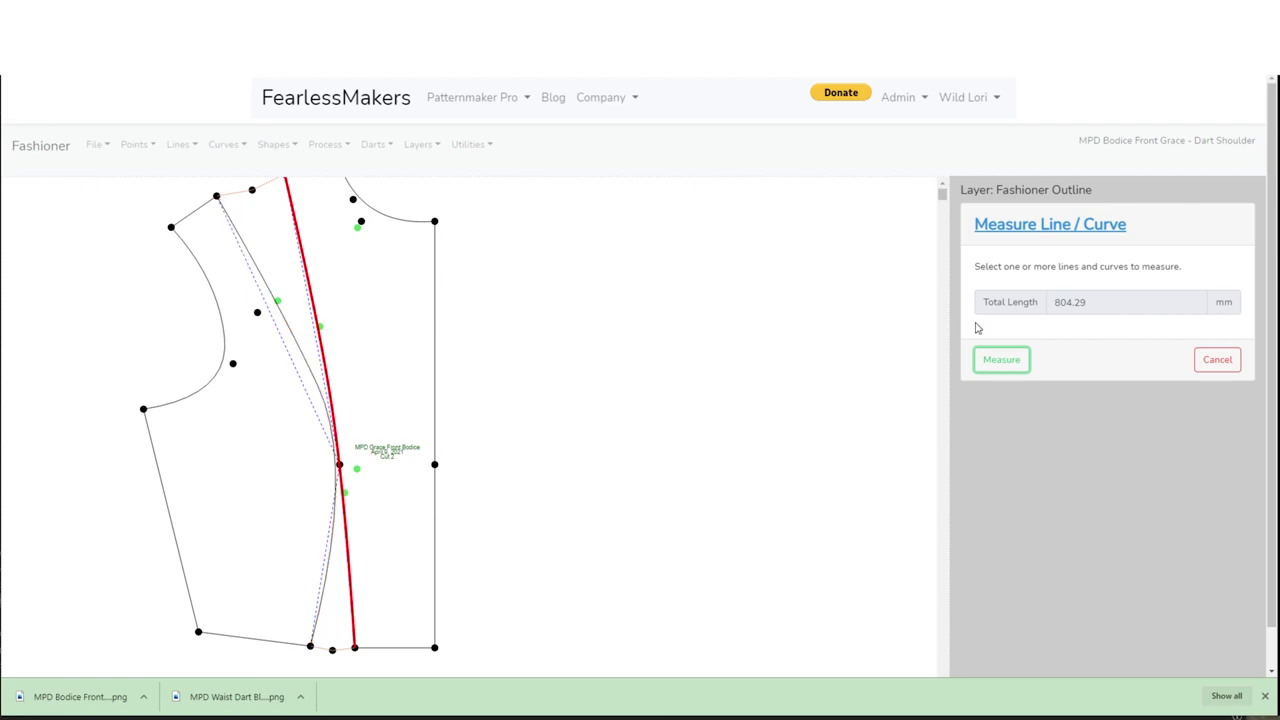
pyautogui.click(987, 362)
pyautogui.click(1218, 362)
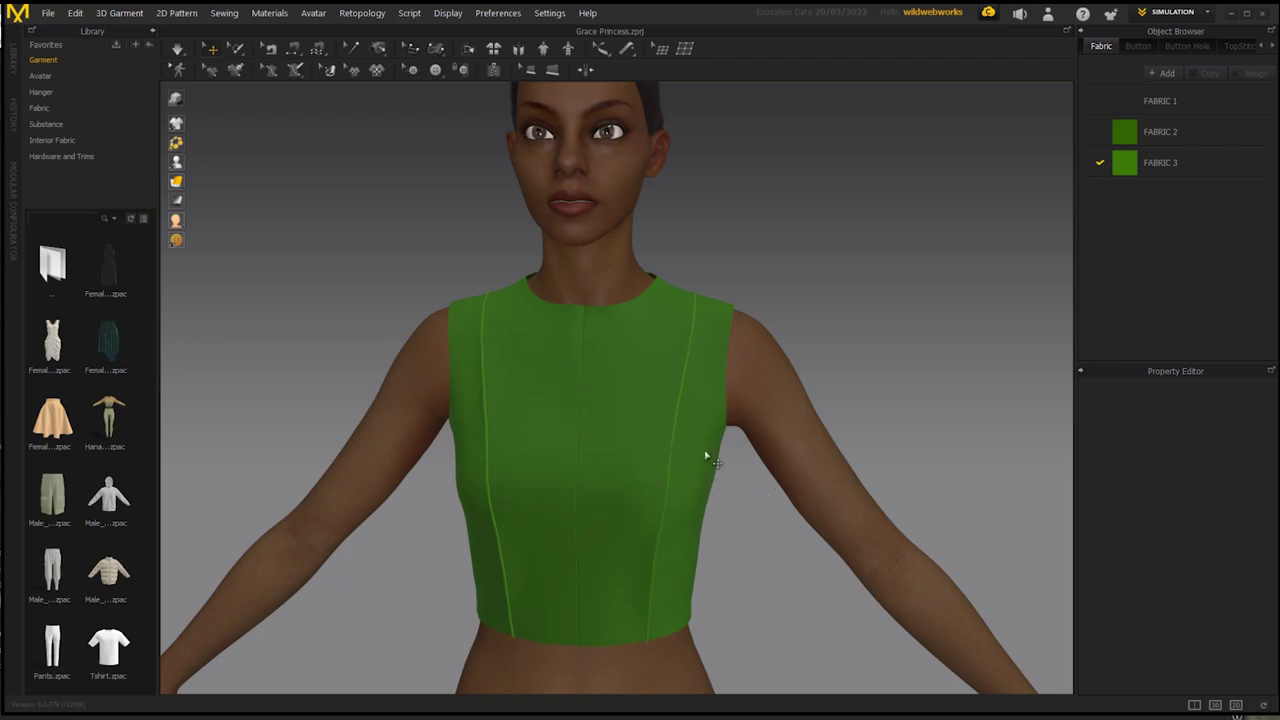
# Switch to Marvelous Designer and examine the green princess-seamed bodice on the avatar from the front and at an angle
pyautogui.moveTo(628, 528); pyautogui.dragTo(623, 500)
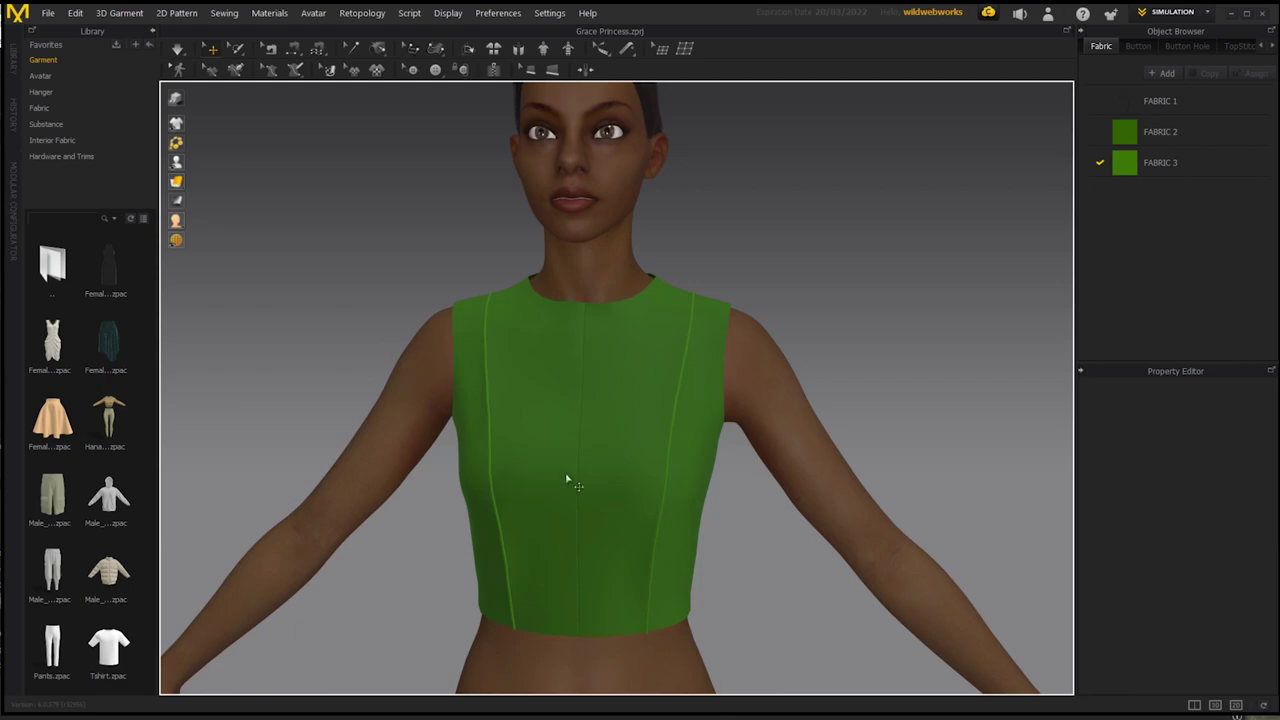
pyautogui.moveTo(737, 497); pyautogui.dragTo(766, 480)
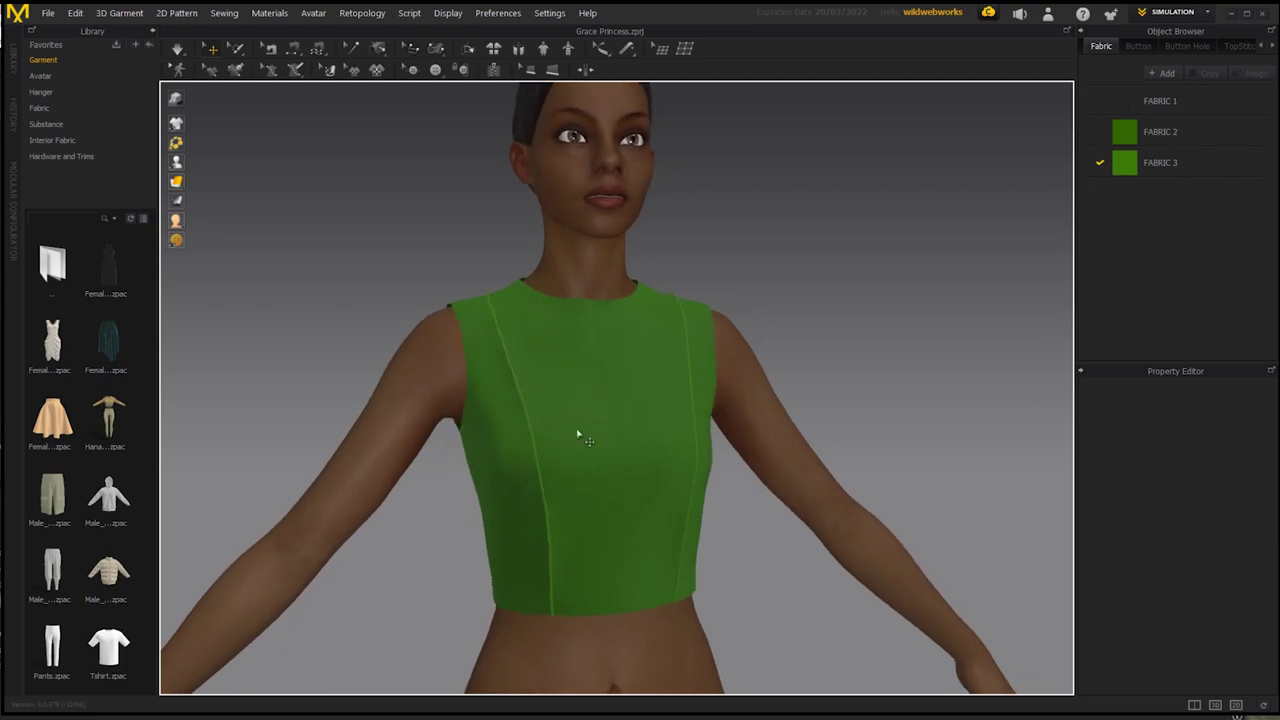
pyautogui.moveTo(795, 508); pyautogui.dragTo(617, 423)
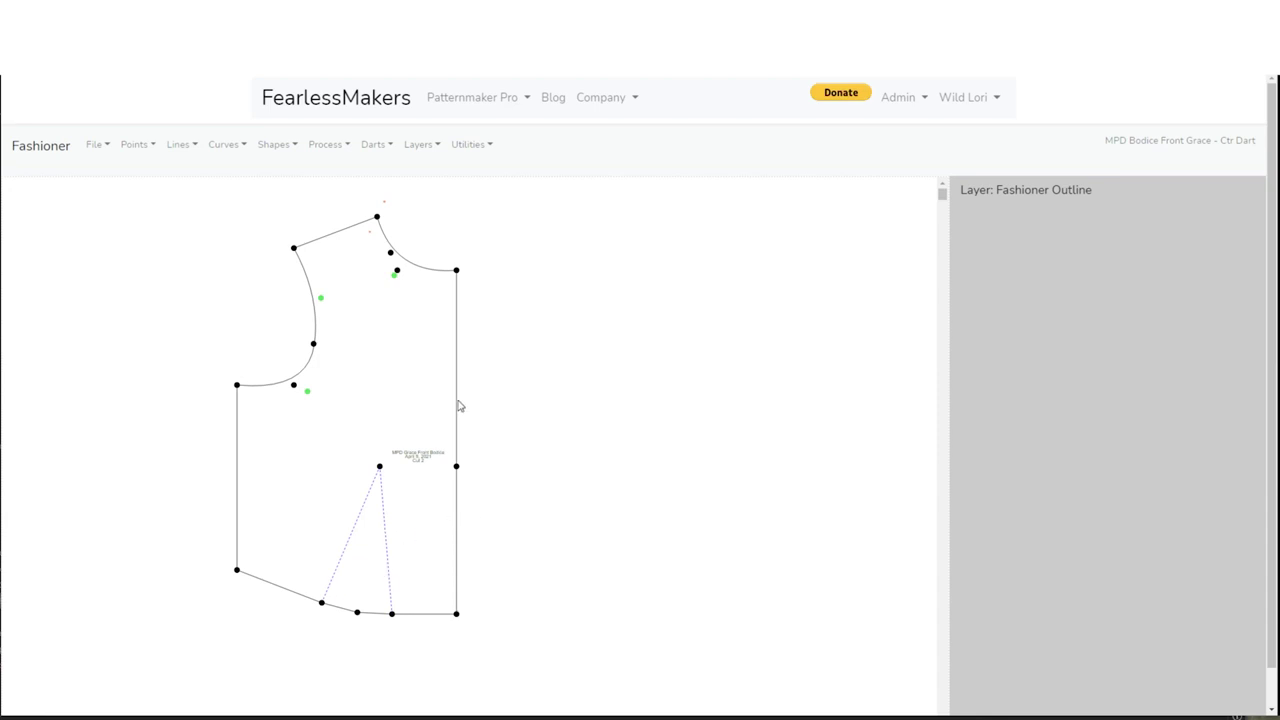
# Show the properties of the centre-front point level with the dart apex, and enlarge the properties text area
pyautogui.scroll(3, 531, 443)
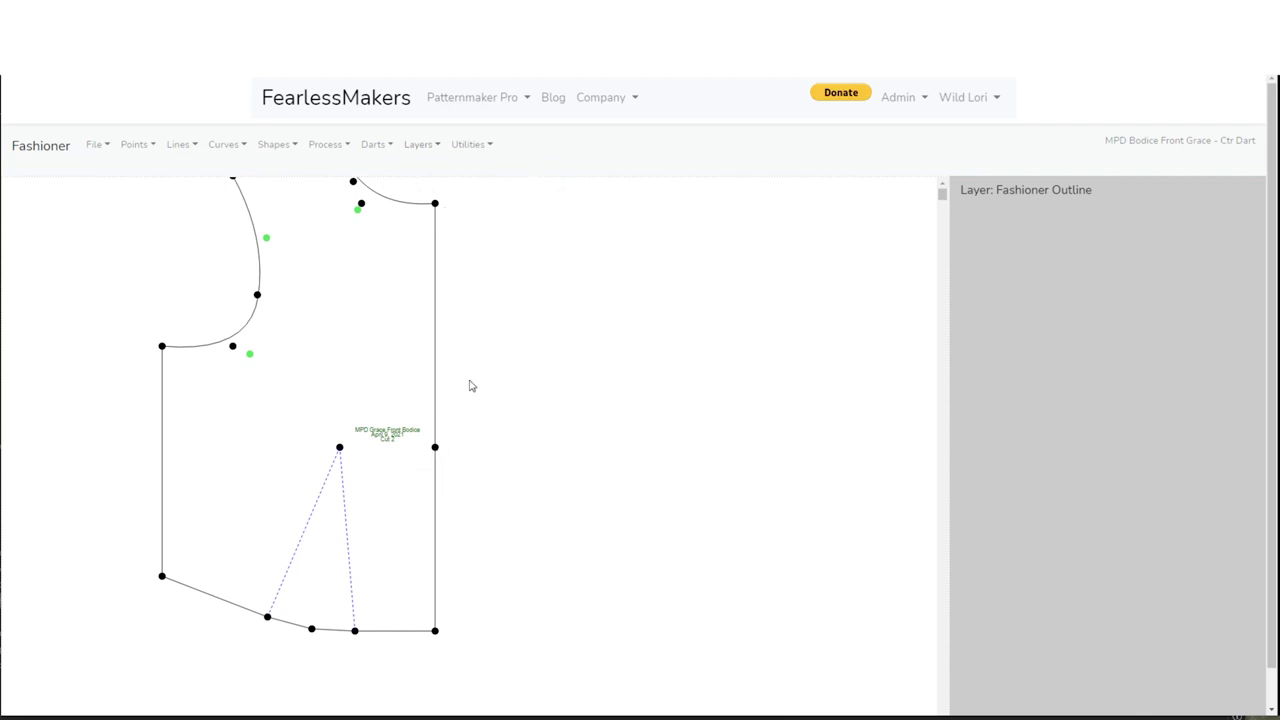
pyautogui.click(467, 147)
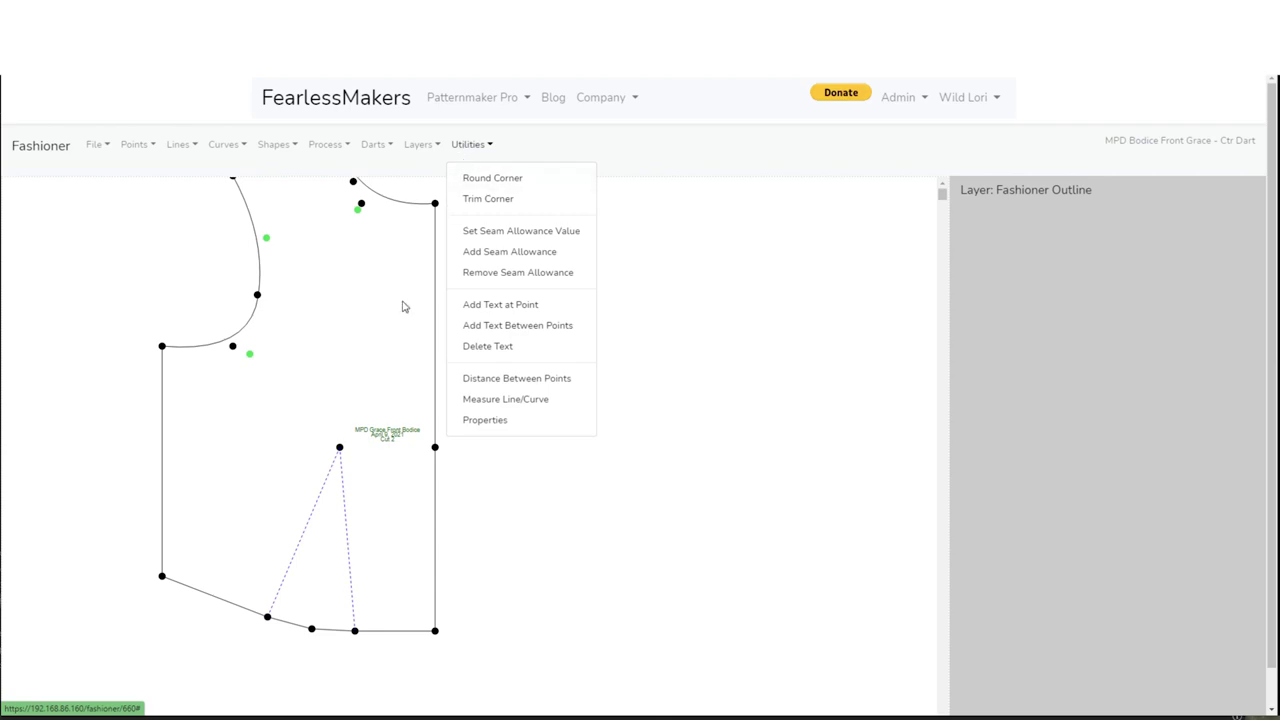
pyautogui.click(490, 418)
pyautogui.click(435, 447)
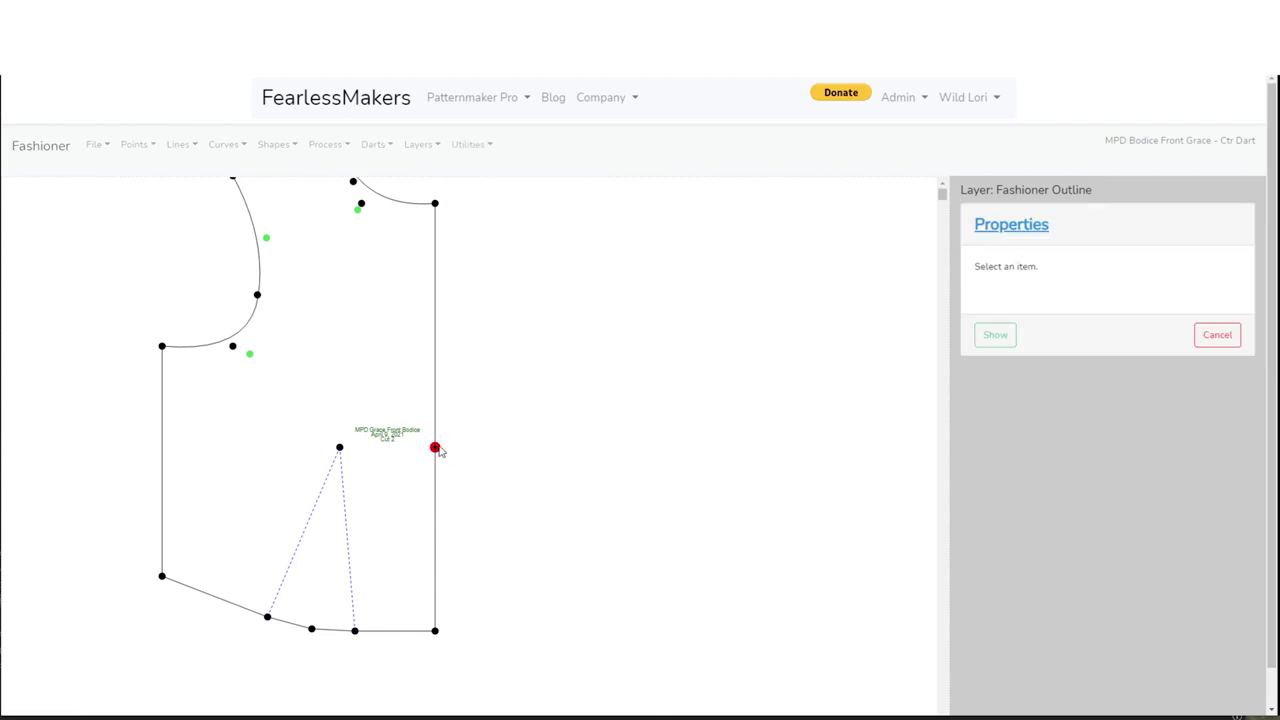
pyautogui.click(994, 334)
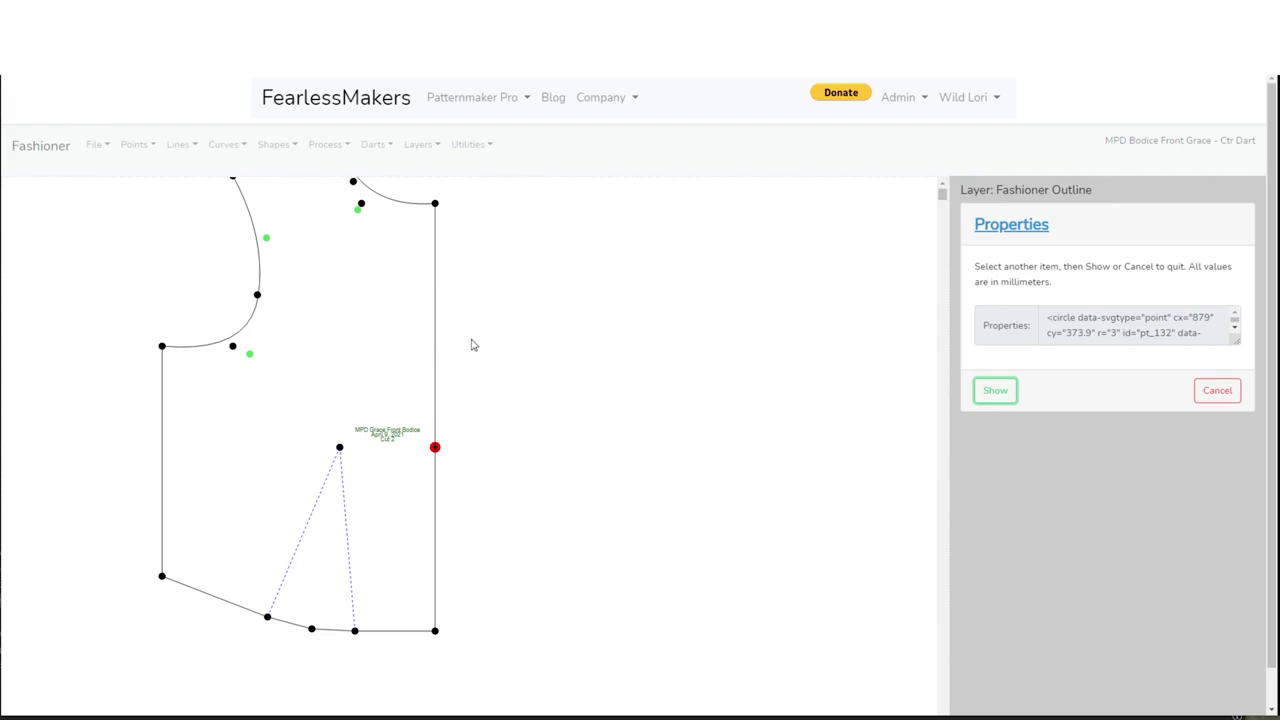
pyautogui.moveTo(1238, 339); pyautogui.dragTo(1243, 461)
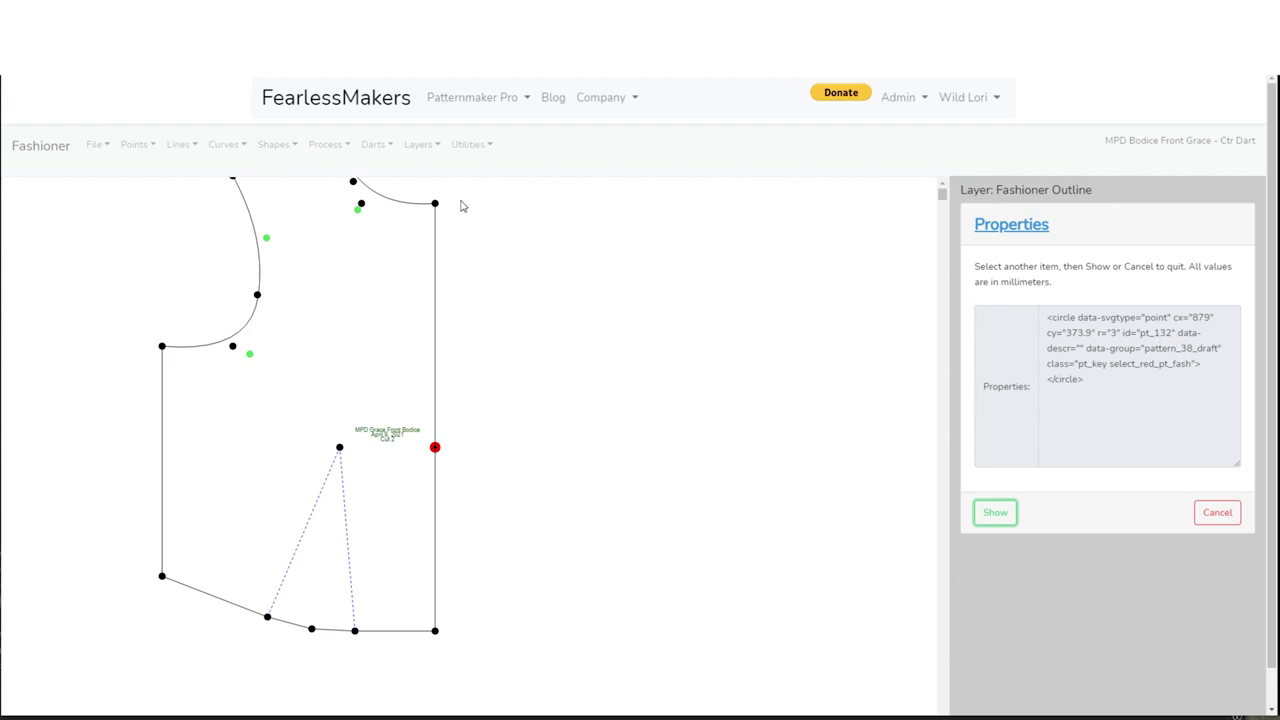
# Compare the properties of the centre-front waist corner point with those of the apex-level point, and close the properties
pyautogui.click(435, 631)
pyautogui.click(993, 519)
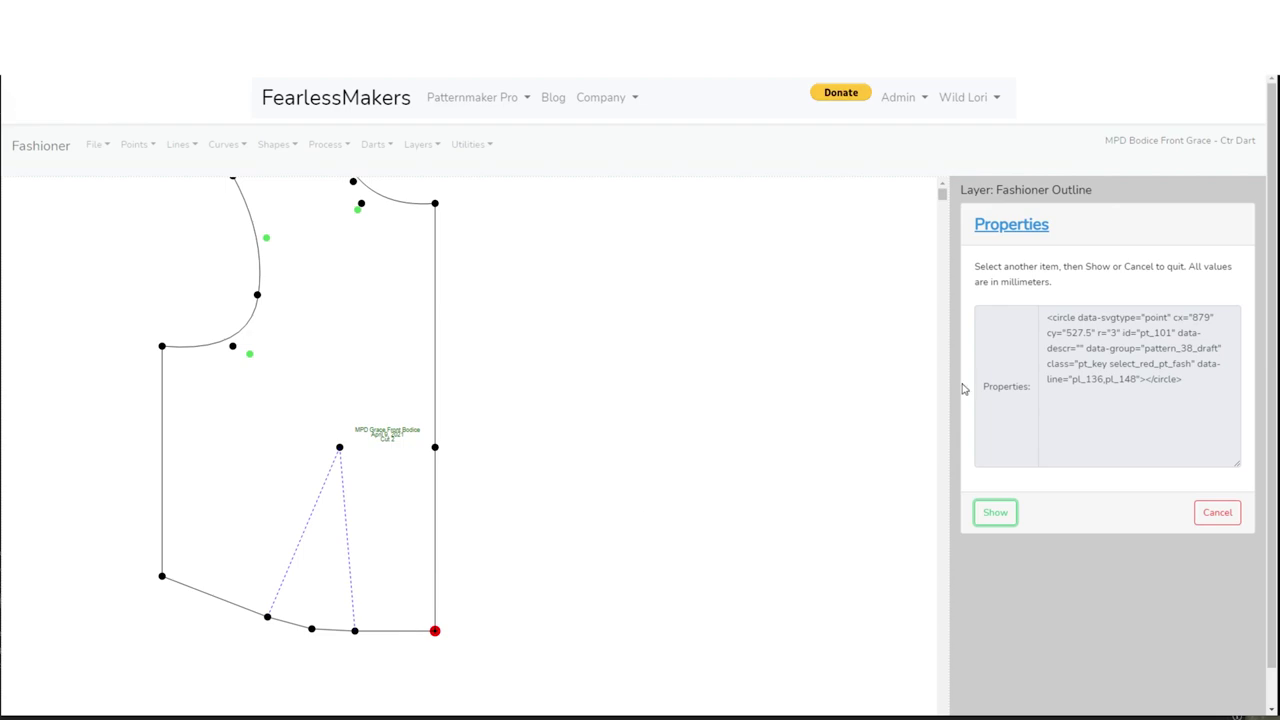
pyautogui.click(434, 447)
pyautogui.click(996, 512)
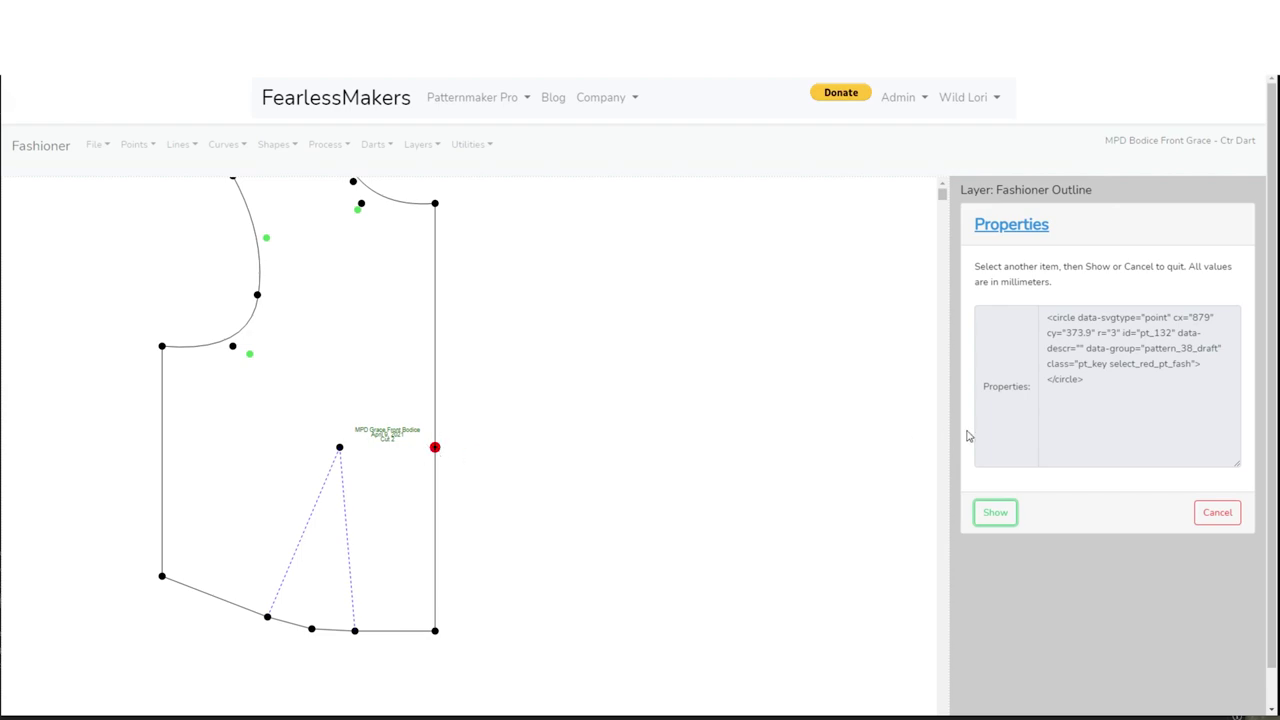
pyautogui.click(1212, 515)
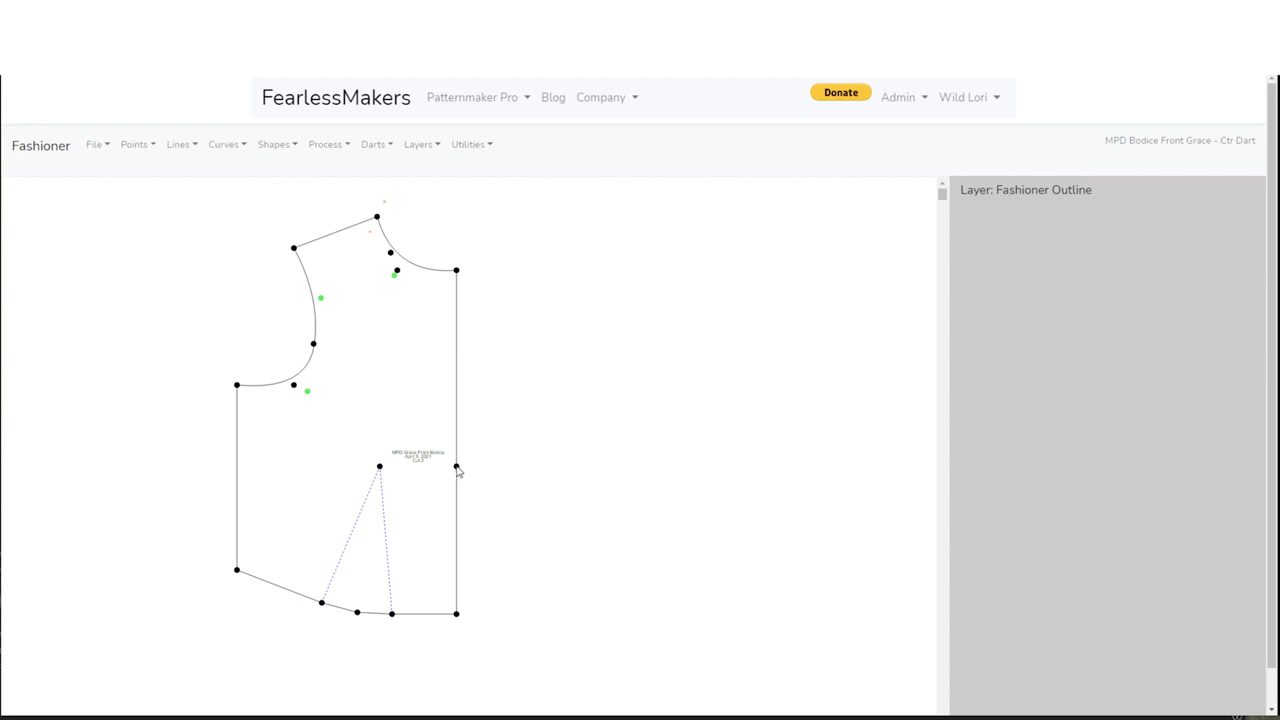
# Try to move the centre-front waist corner point 40 mm horizontally and -35 mm vertically
pyautogui.scroll(2, 479, 478)
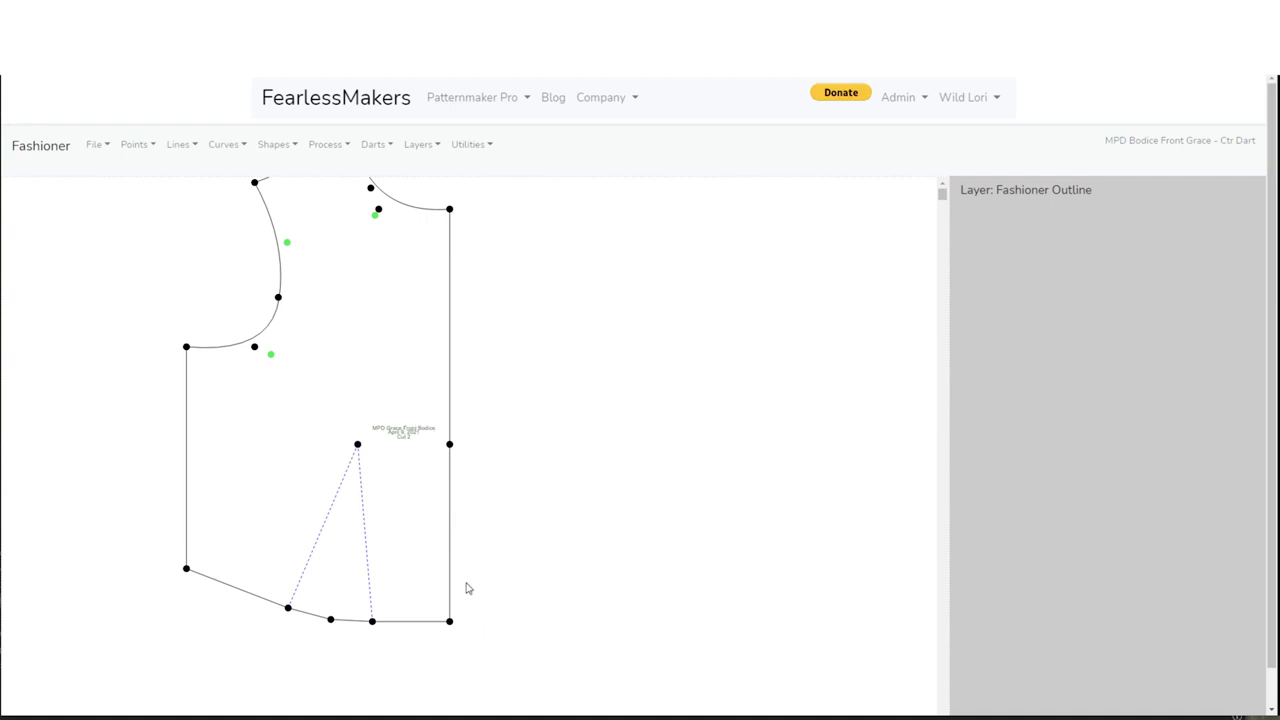
pyautogui.click(133, 147)
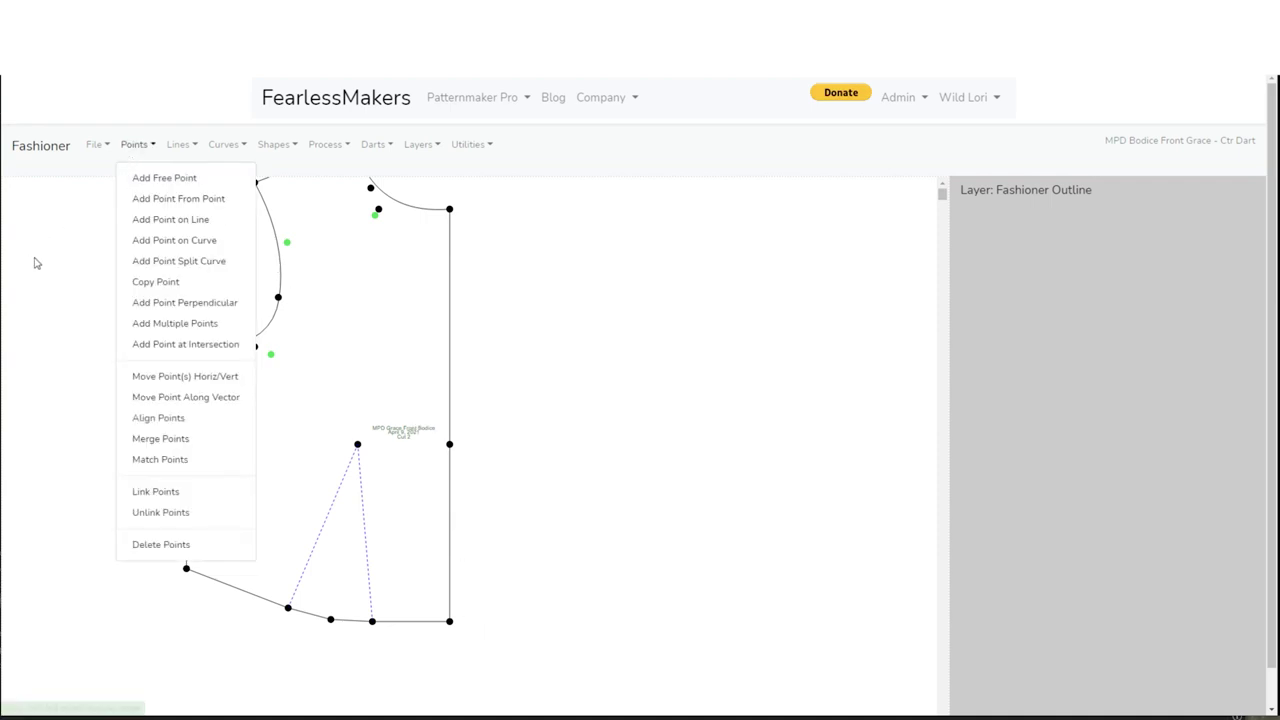
pyautogui.click(171, 378)
pyautogui.click(449, 621)
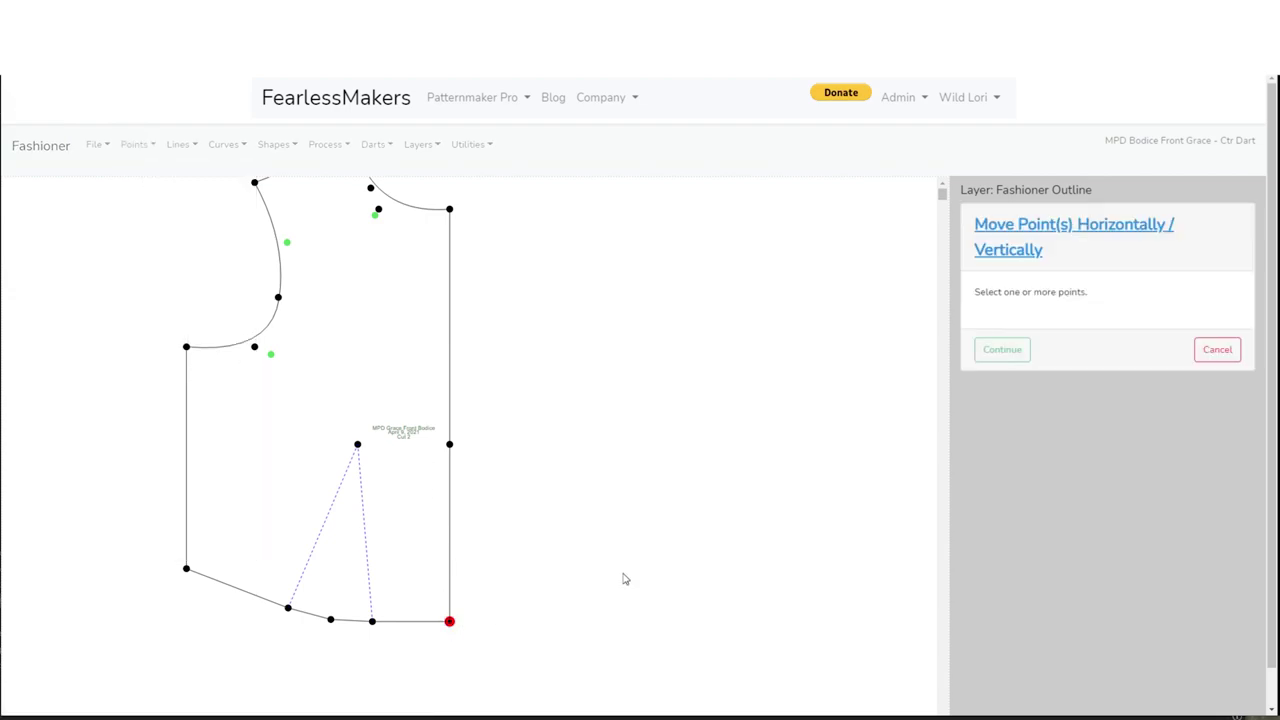
pyautogui.click(1002, 352)
pyautogui.moveTo(996, 328); pyautogui.dragTo(950, 333)
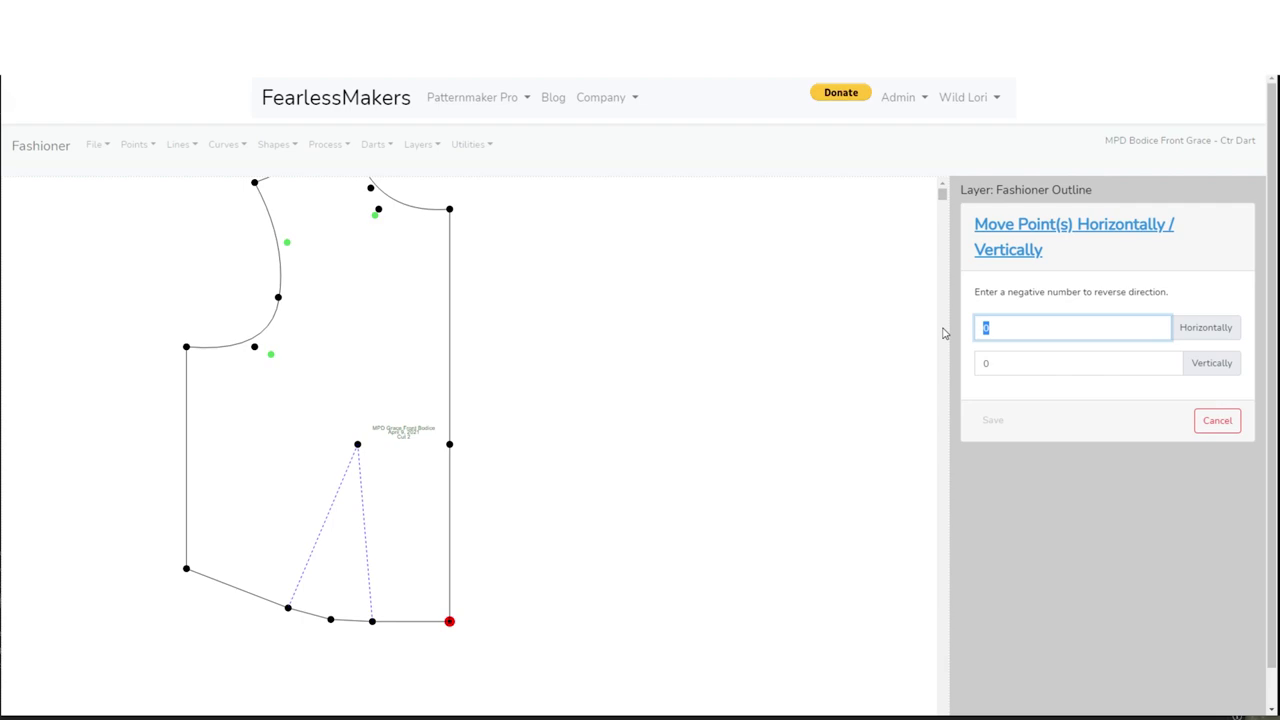
pyautogui.write('40')
pyautogui.press('Tab')
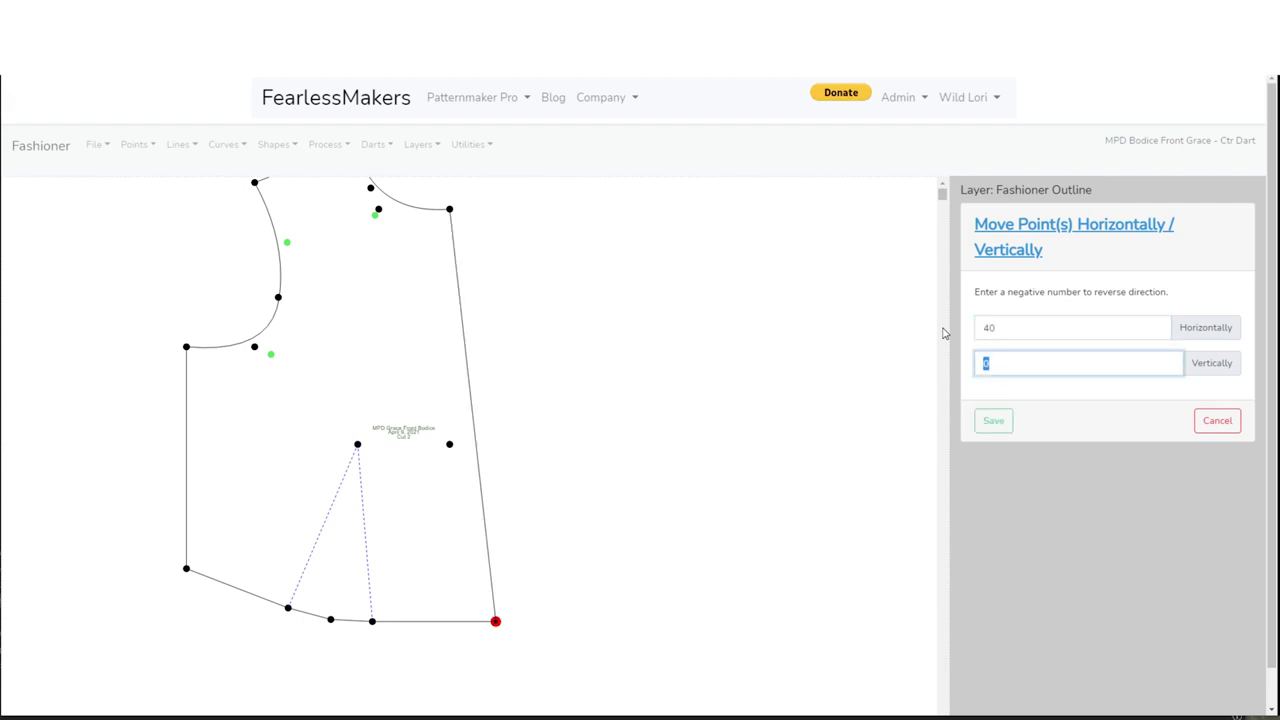
pyautogui.press('Tab')
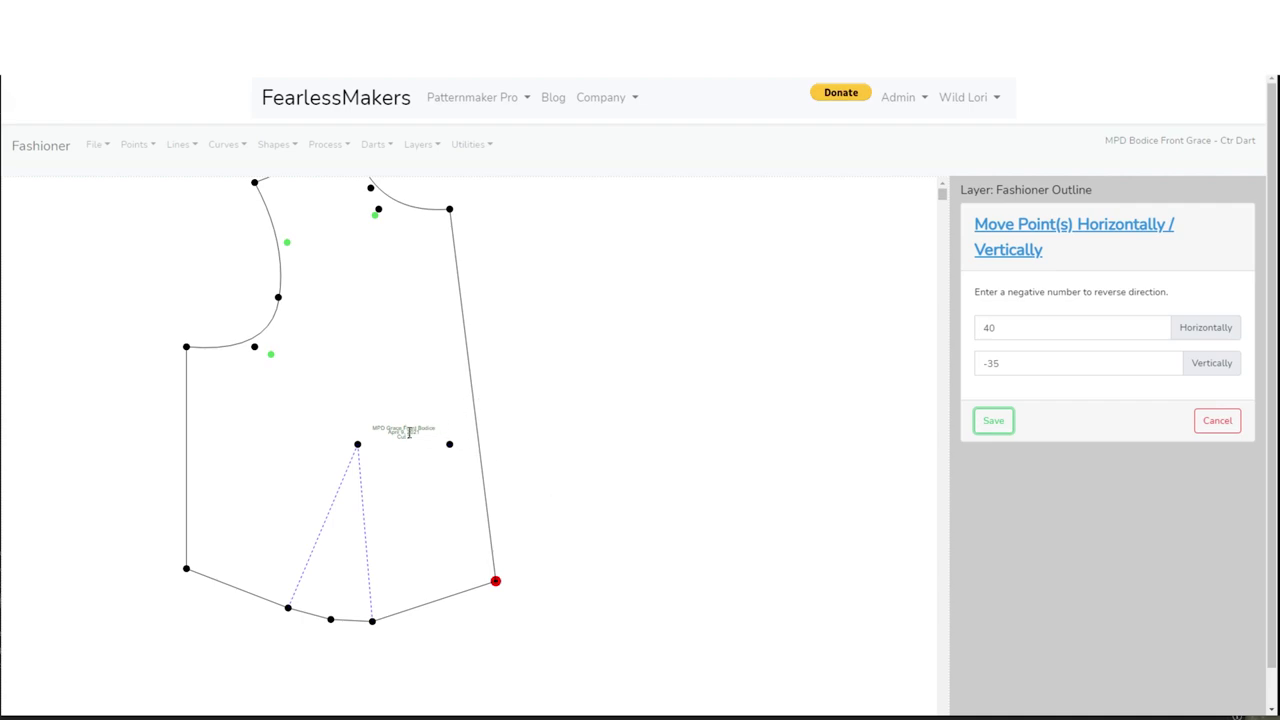
pyautogui.click(1230, 432)
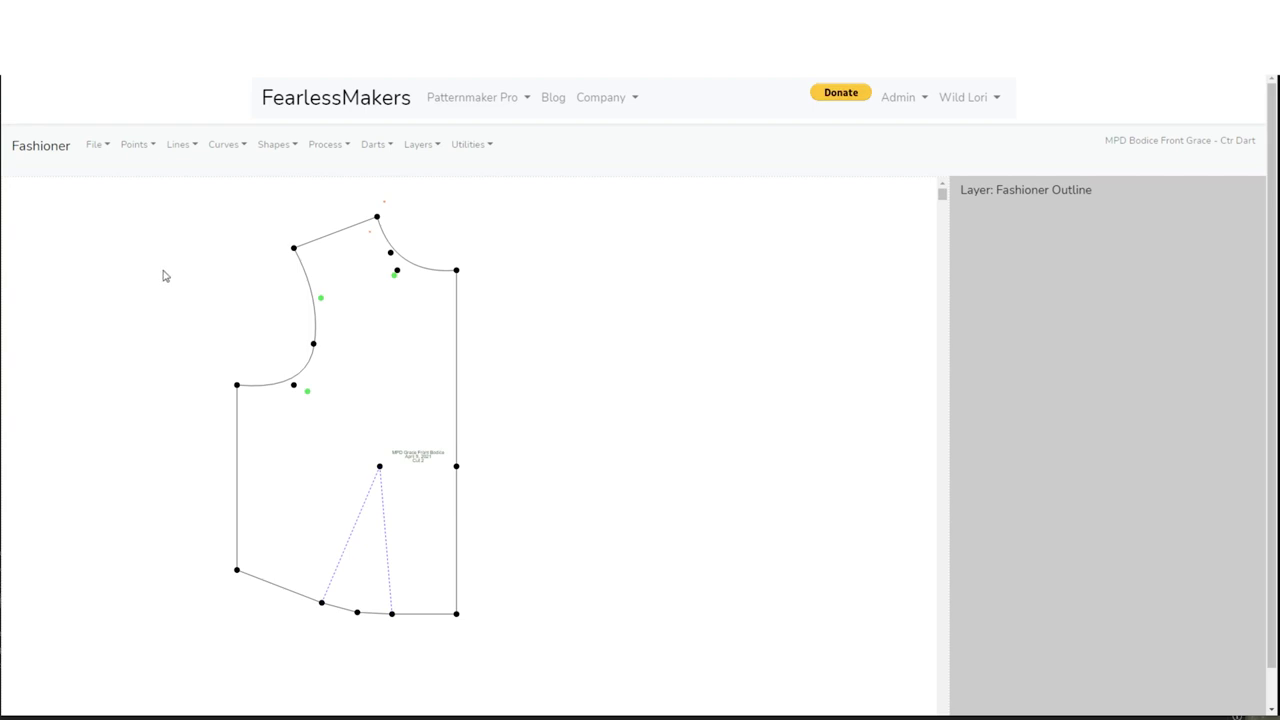
# Add a point on the centre-front line 173.24 mm from its start, slightly above the dart apex level, and save it
pyautogui.click(137, 146)
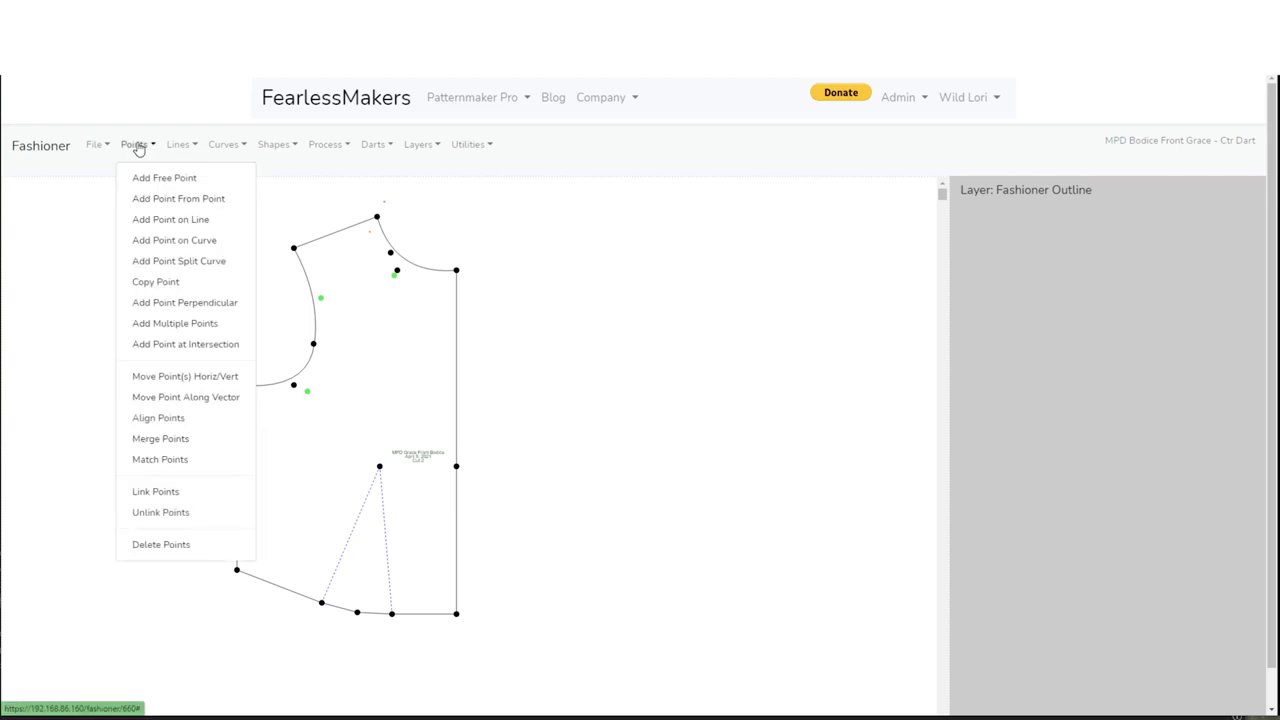
pyautogui.click(170, 219)
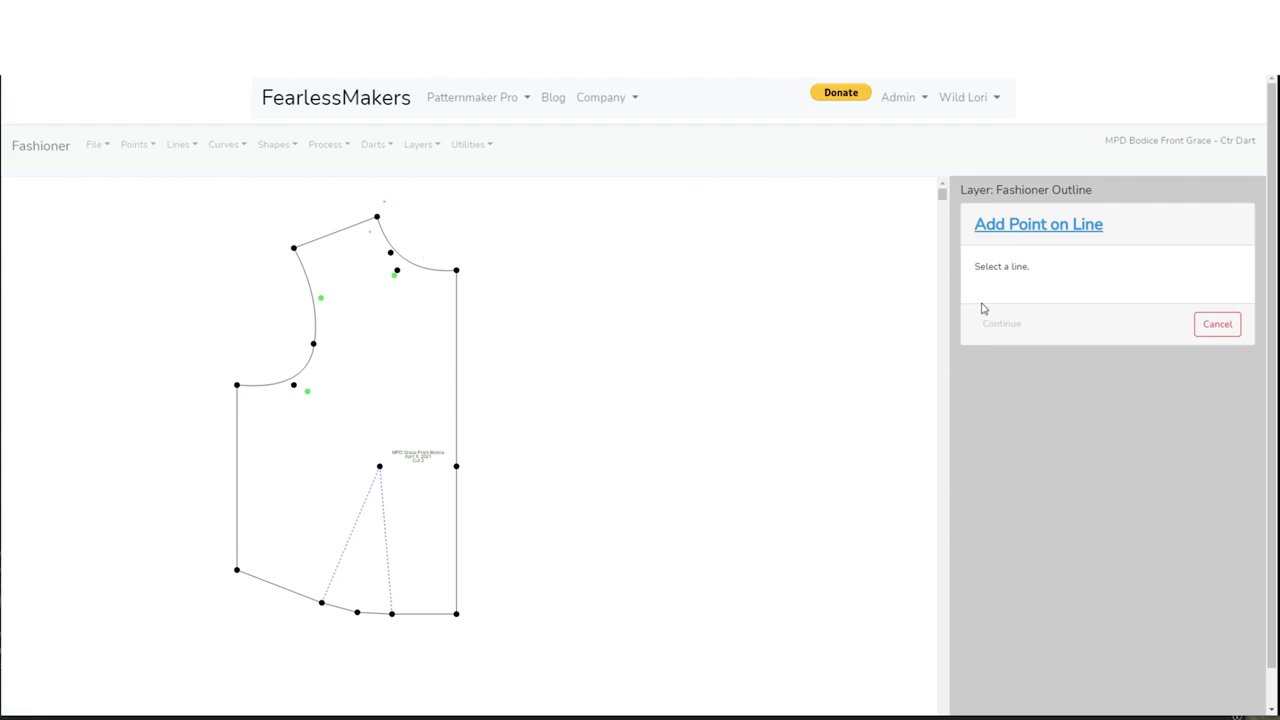
pyautogui.scroll(4, 458, 372)
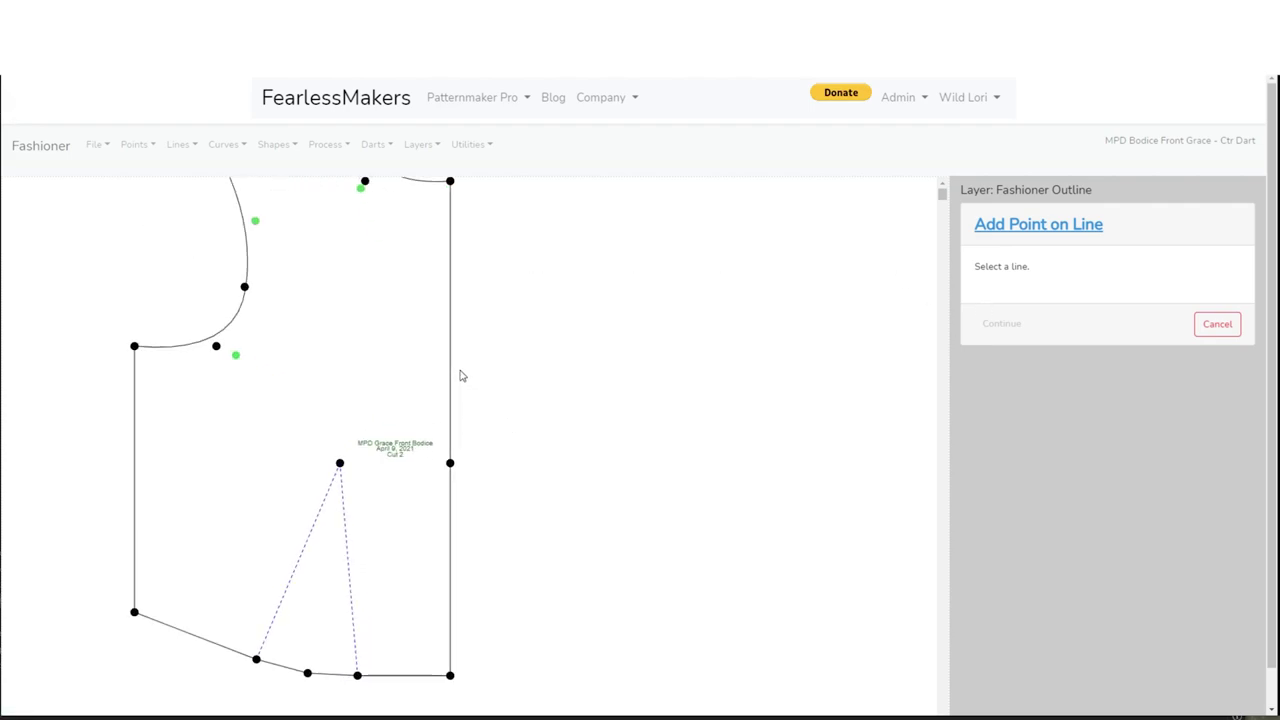
pyautogui.click(444, 411)
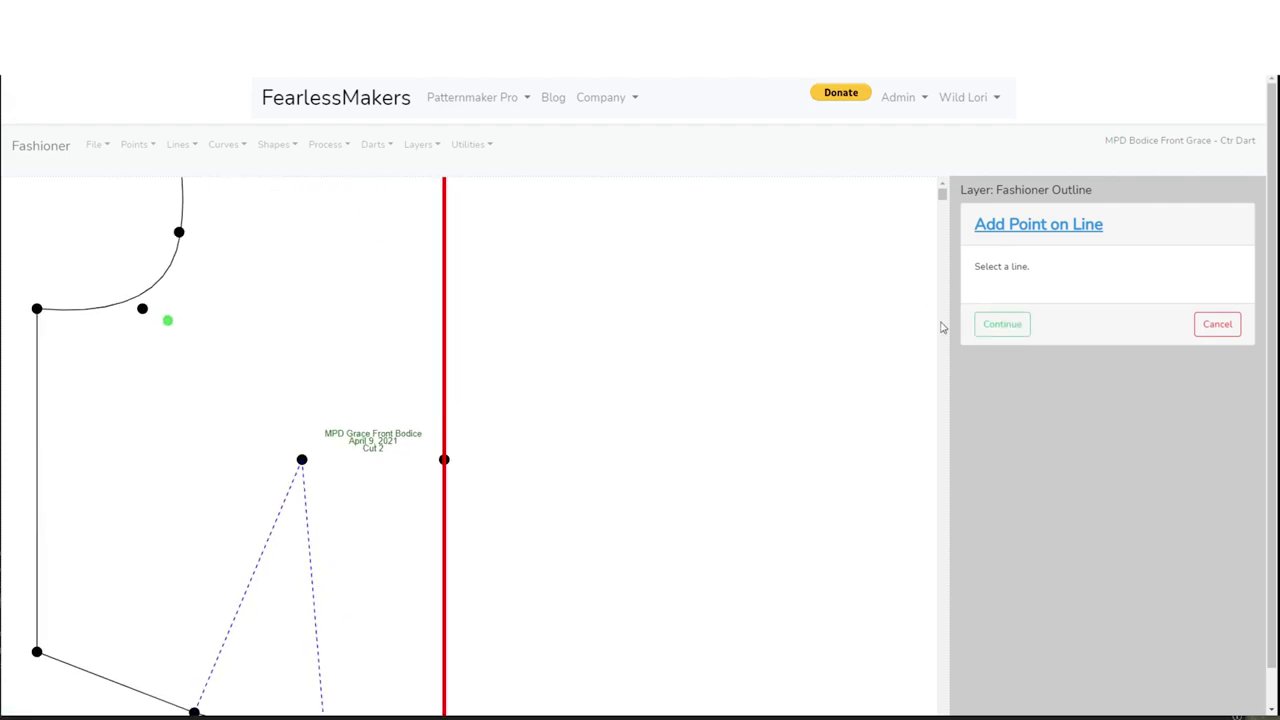
pyautogui.click(1000, 325)
pyautogui.click(978, 282)
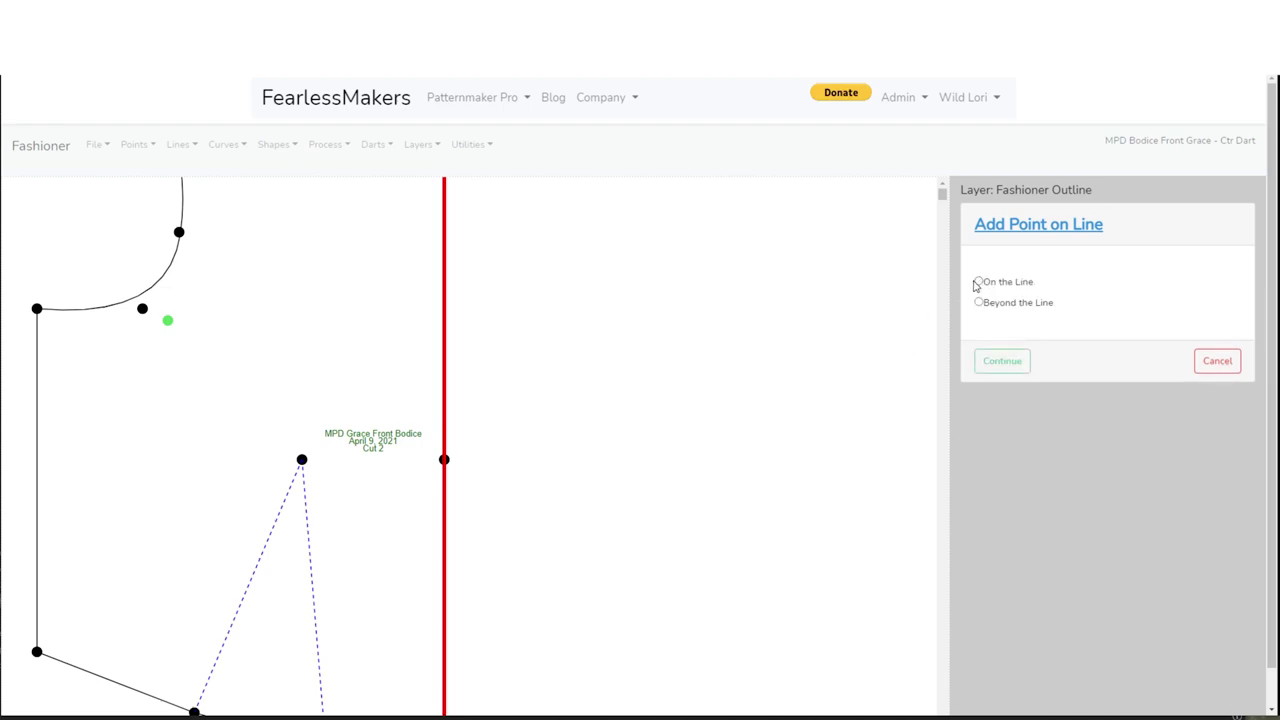
pyautogui.click(1003, 361)
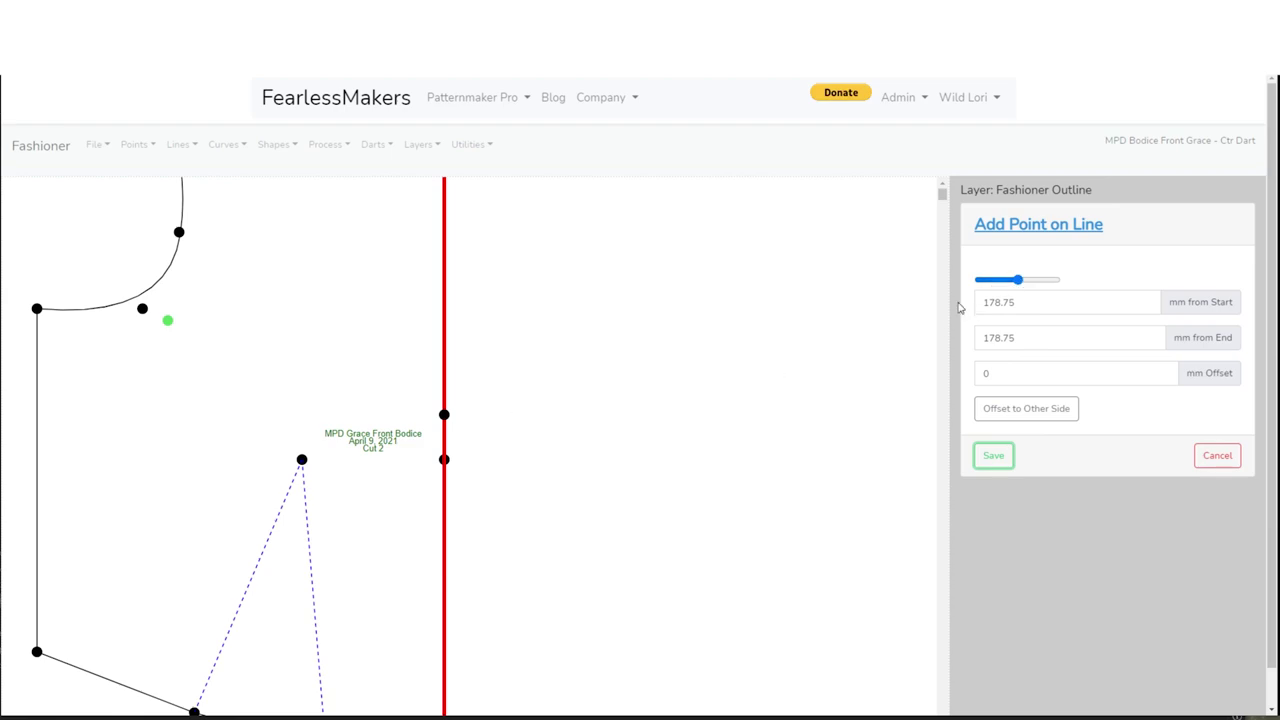
pyautogui.moveTo(1018, 280); pyautogui.dragTo(1017, 284)
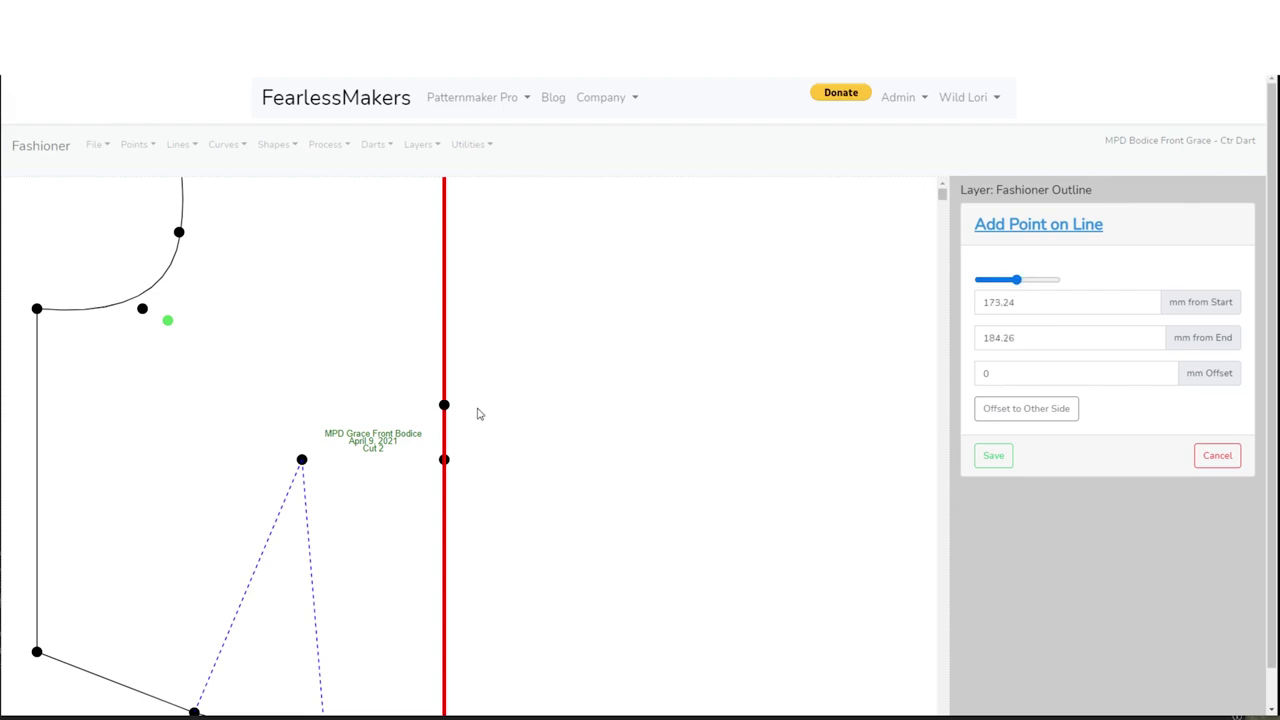
pyautogui.click(988, 455)
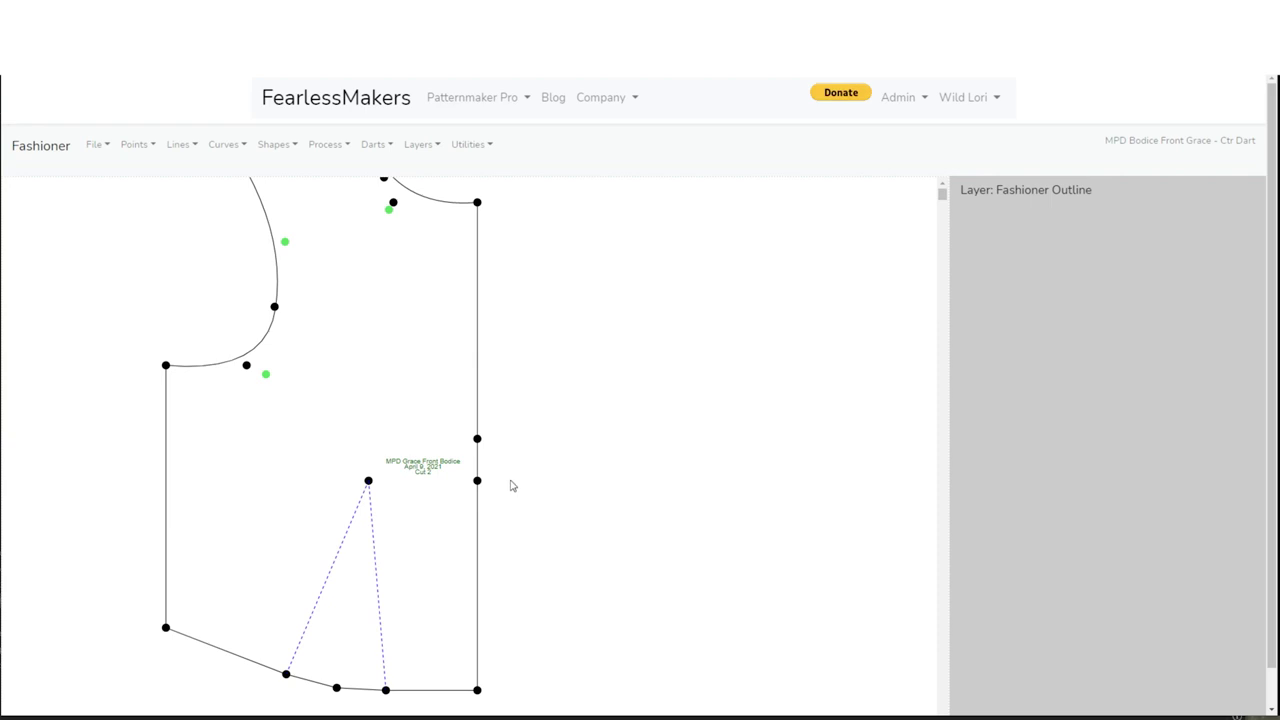
# Move the unattached centre-front point level with the dart apex to the existing Hide Layer
pyautogui.scroll(3, 510, 485)
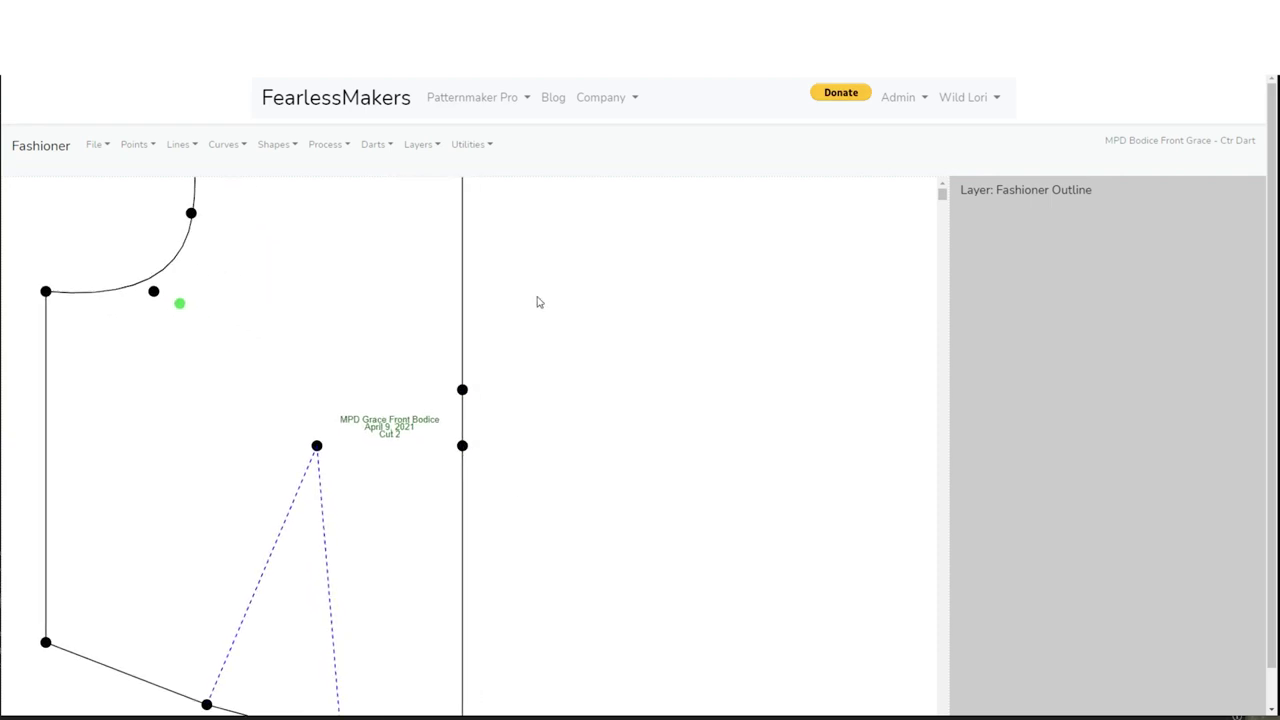
pyautogui.click(411, 150)
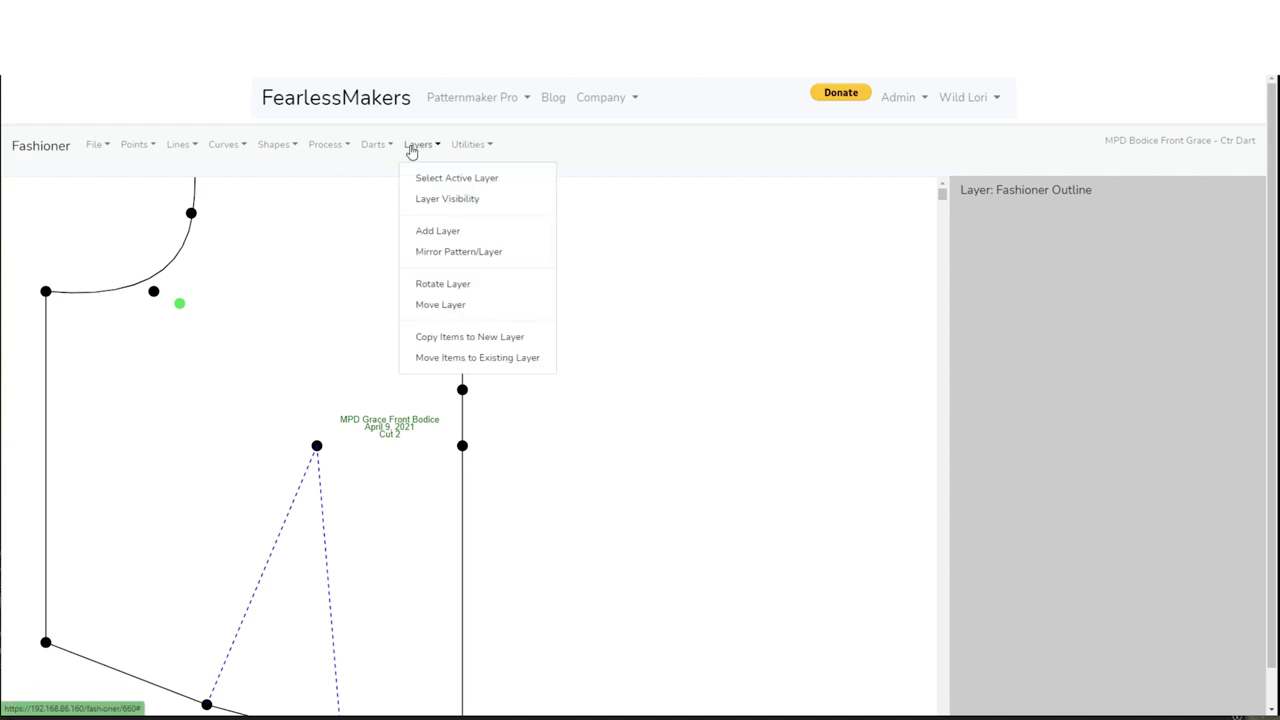
pyautogui.click(446, 357)
pyautogui.click(462, 445)
pyautogui.click(1010, 325)
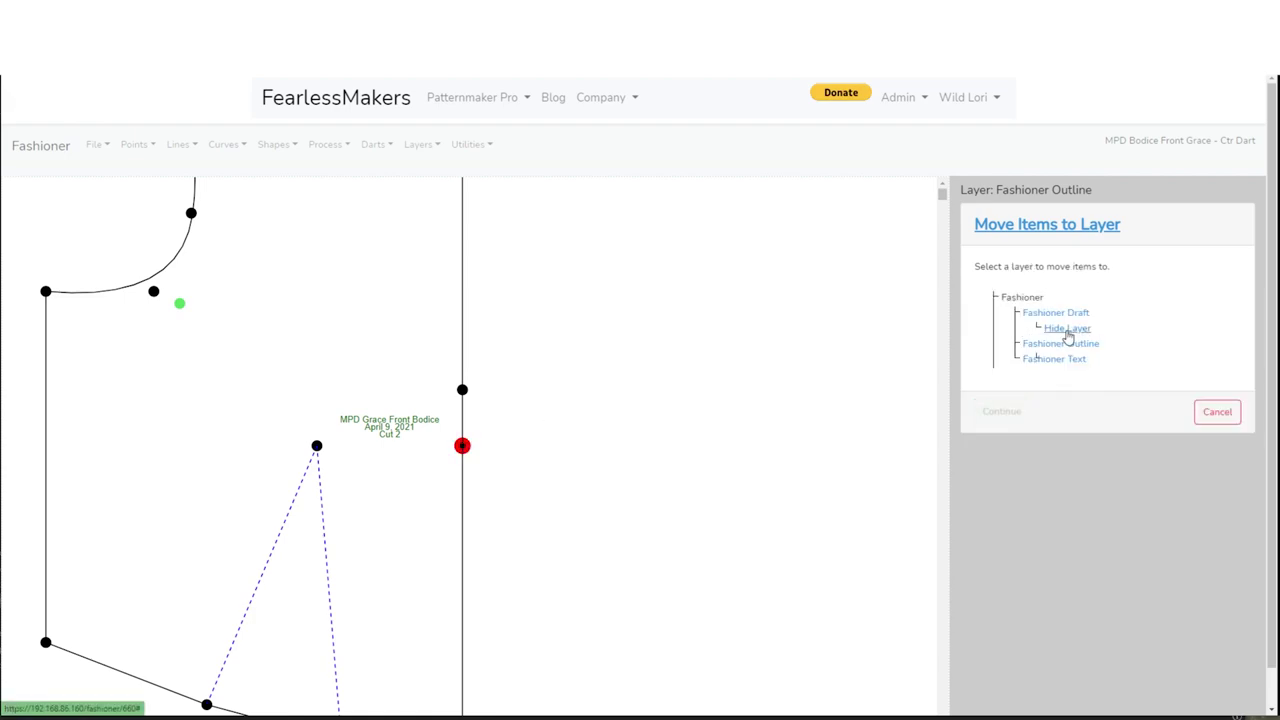
pyautogui.click(1066, 331)
pyautogui.click(993, 324)
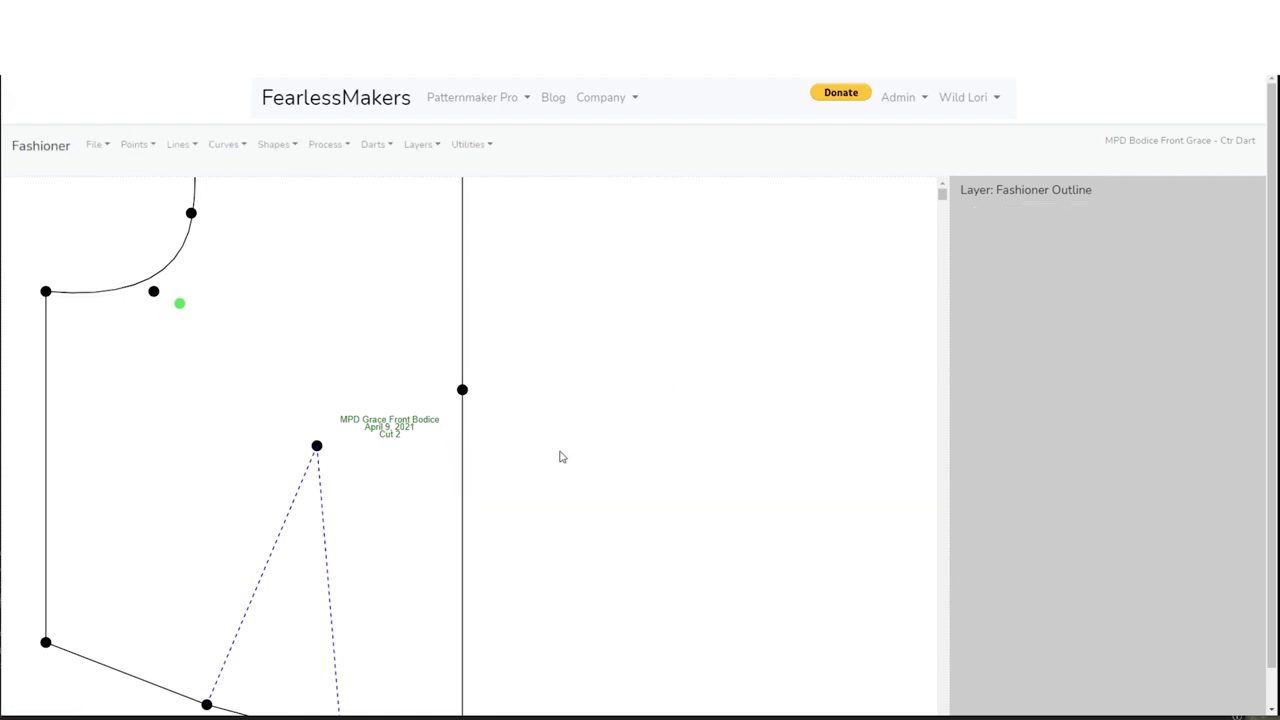
# Add a point on the centre-front line segment below the upper slash point, 65.11 mm from its start
pyautogui.click(125, 148)
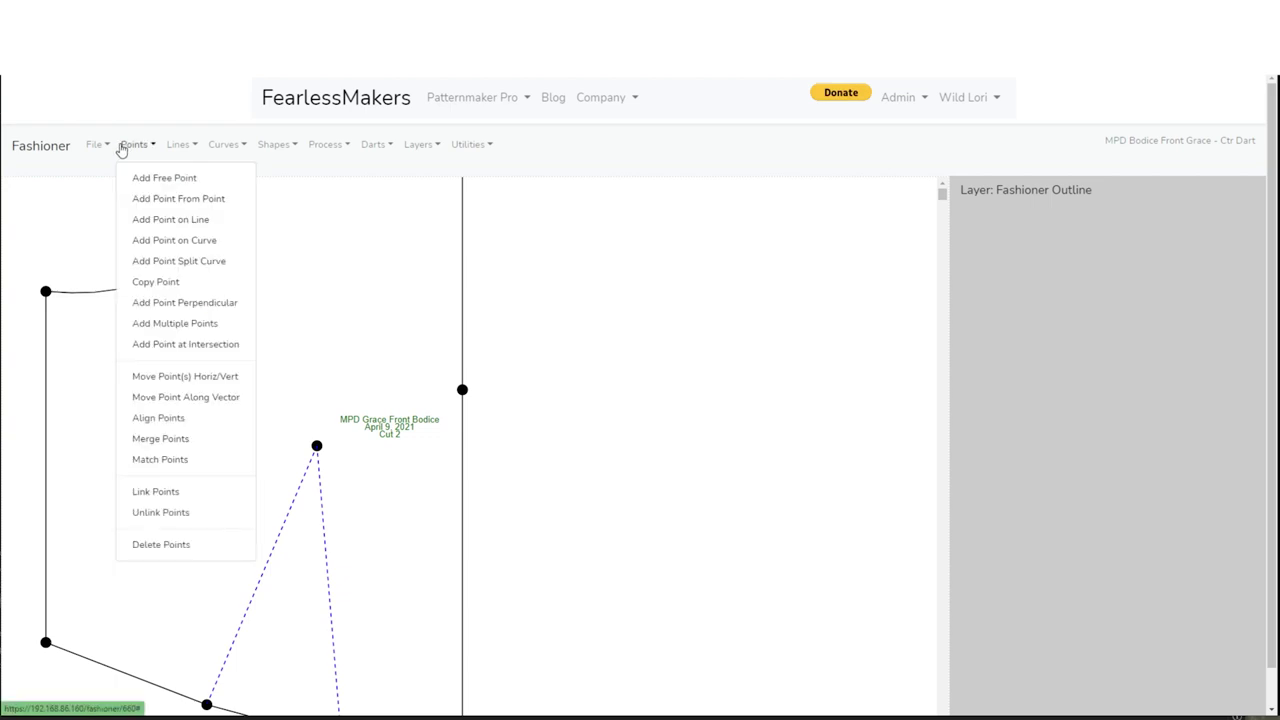
pyautogui.click(150, 220)
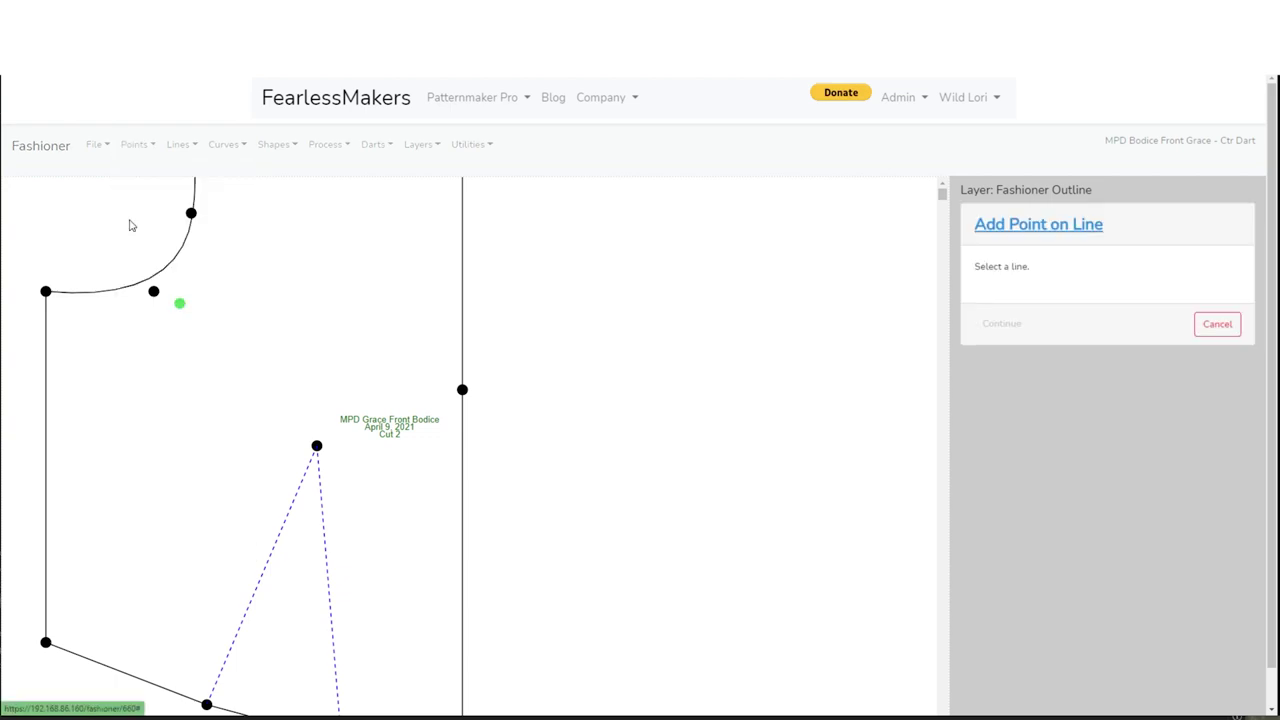
pyautogui.click(464, 467)
pyautogui.click(1002, 324)
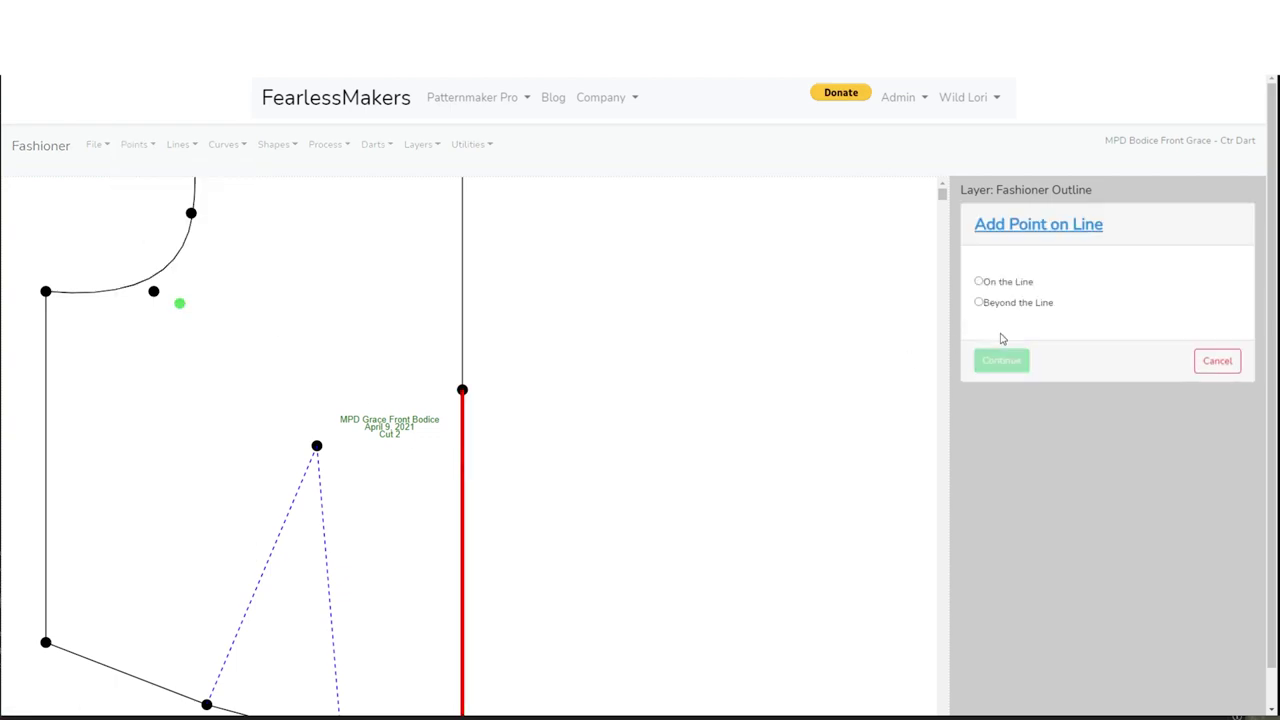
pyautogui.click(980, 283)
pyautogui.click(1001, 361)
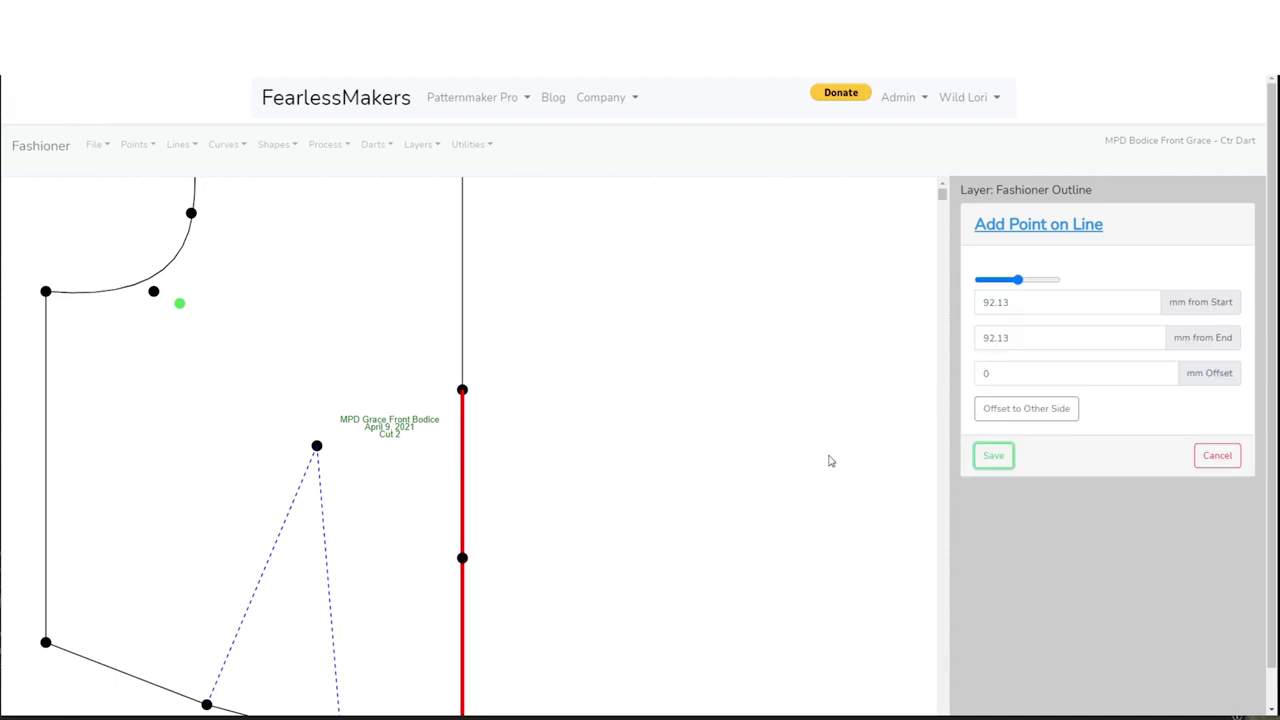
pyautogui.click(1013, 283)
pyautogui.moveTo(1013, 284); pyautogui.dragTo(1008, 285)
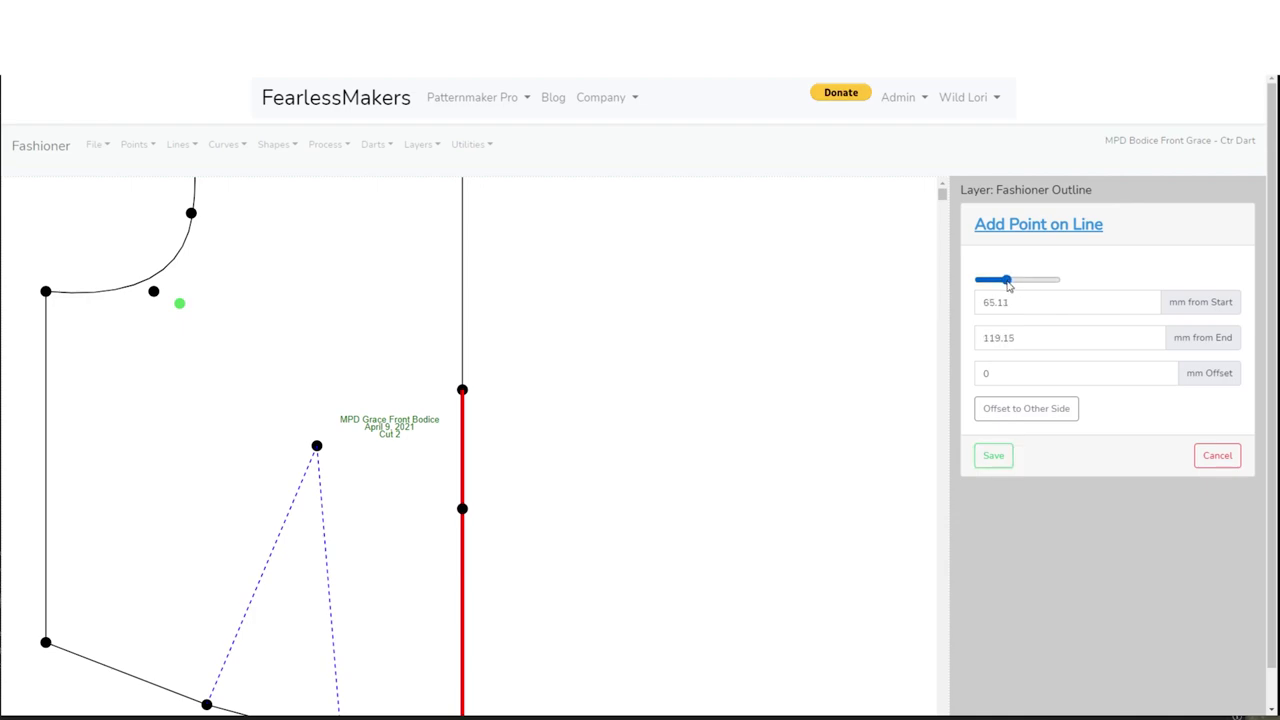
pyautogui.click(990, 455)
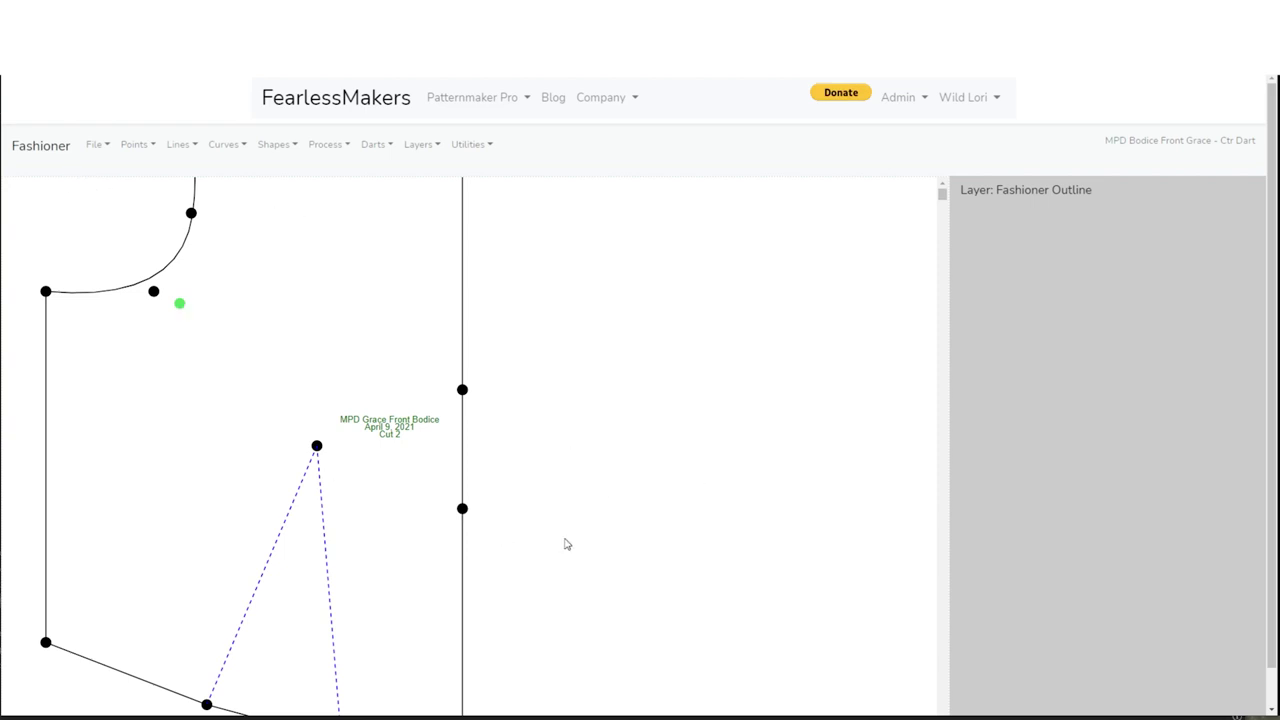
# Add a point midway between the two centre-front points, 32.55 mm from each, and save it
pyautogui.scroll(-1, 566, 542)
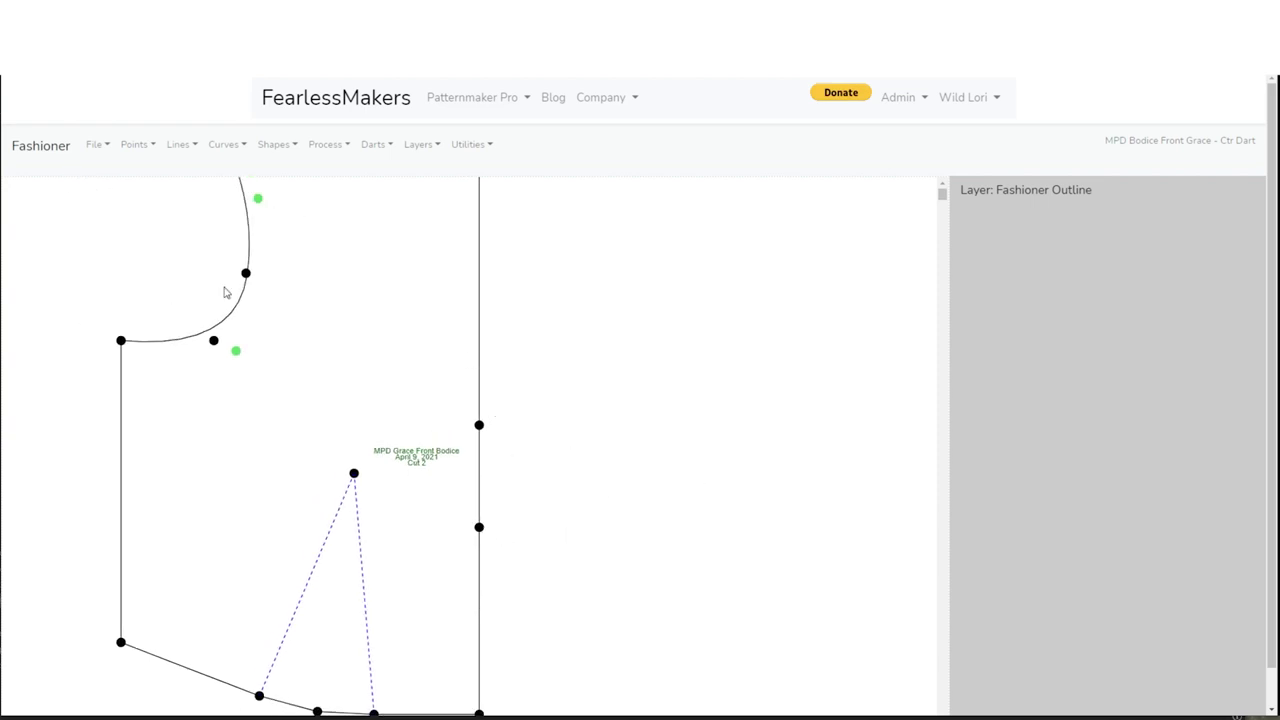
pyautogui.click(136, 146)
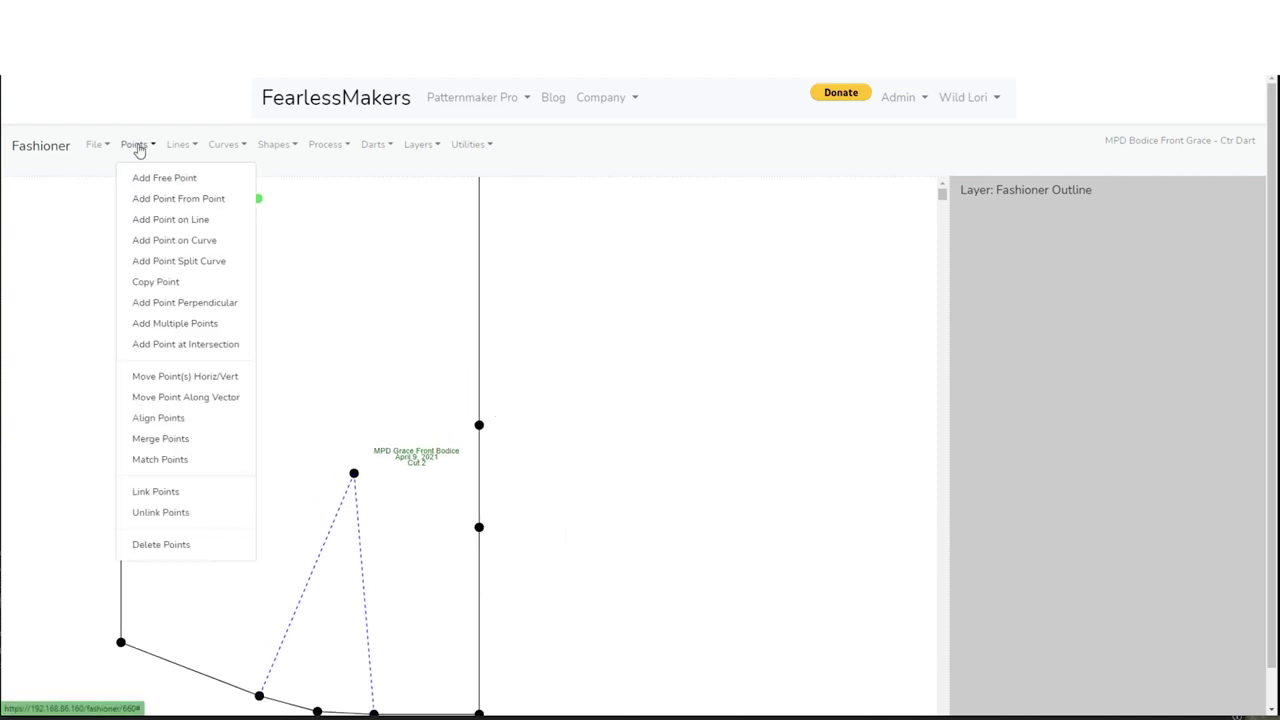
pyautogui.click(139, 220)
pyautogui.click(479, 480)
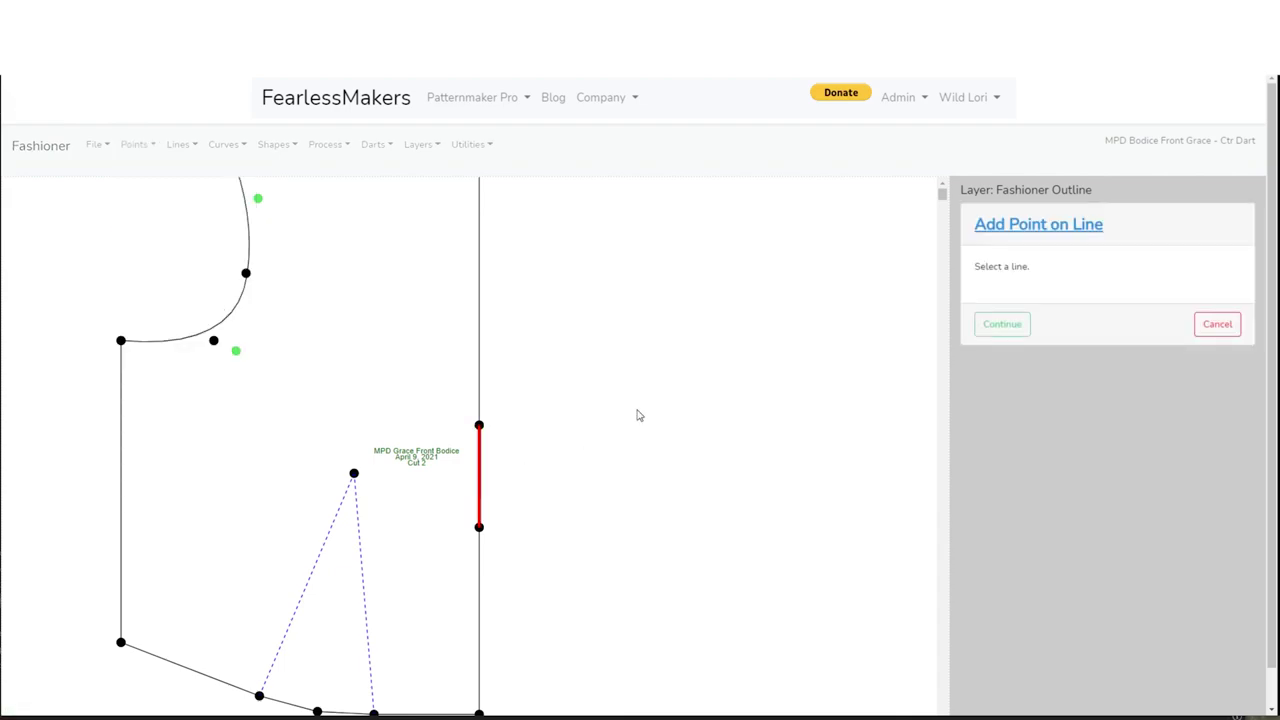
pyautogui.click(1002, 324)
pyautogui.click(979, 281)
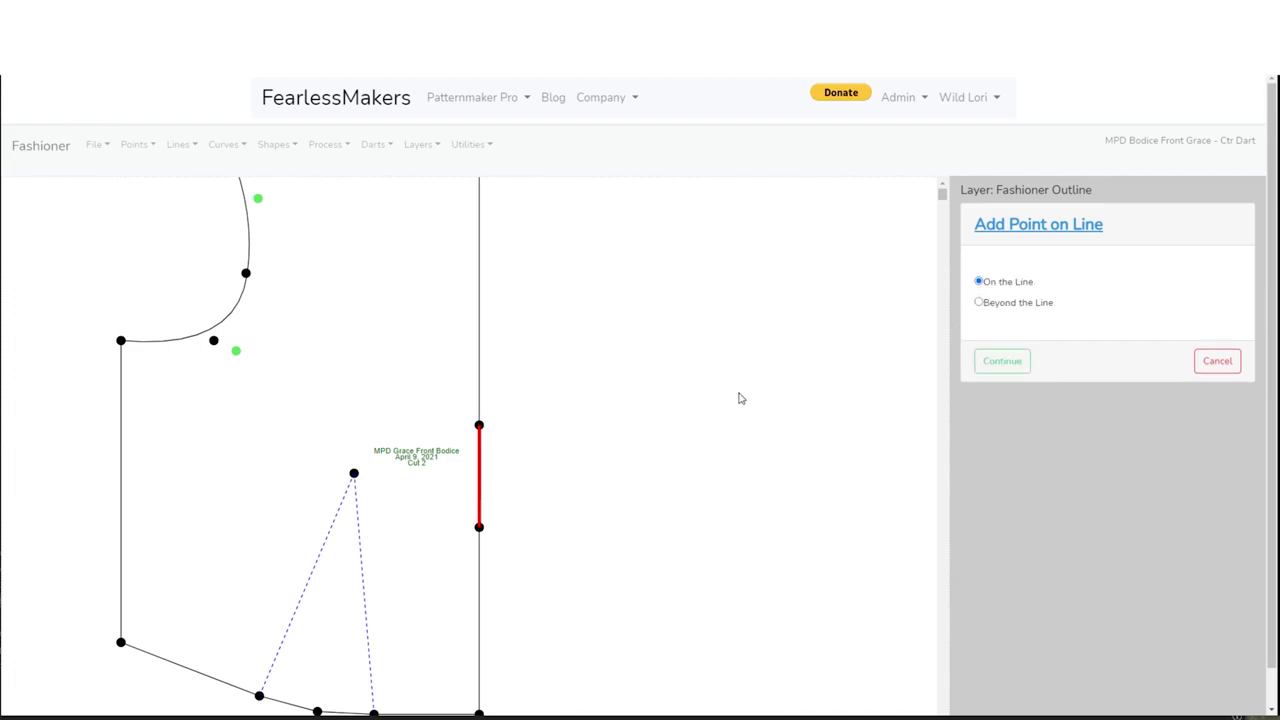
pyautogui.click(1006, 362)
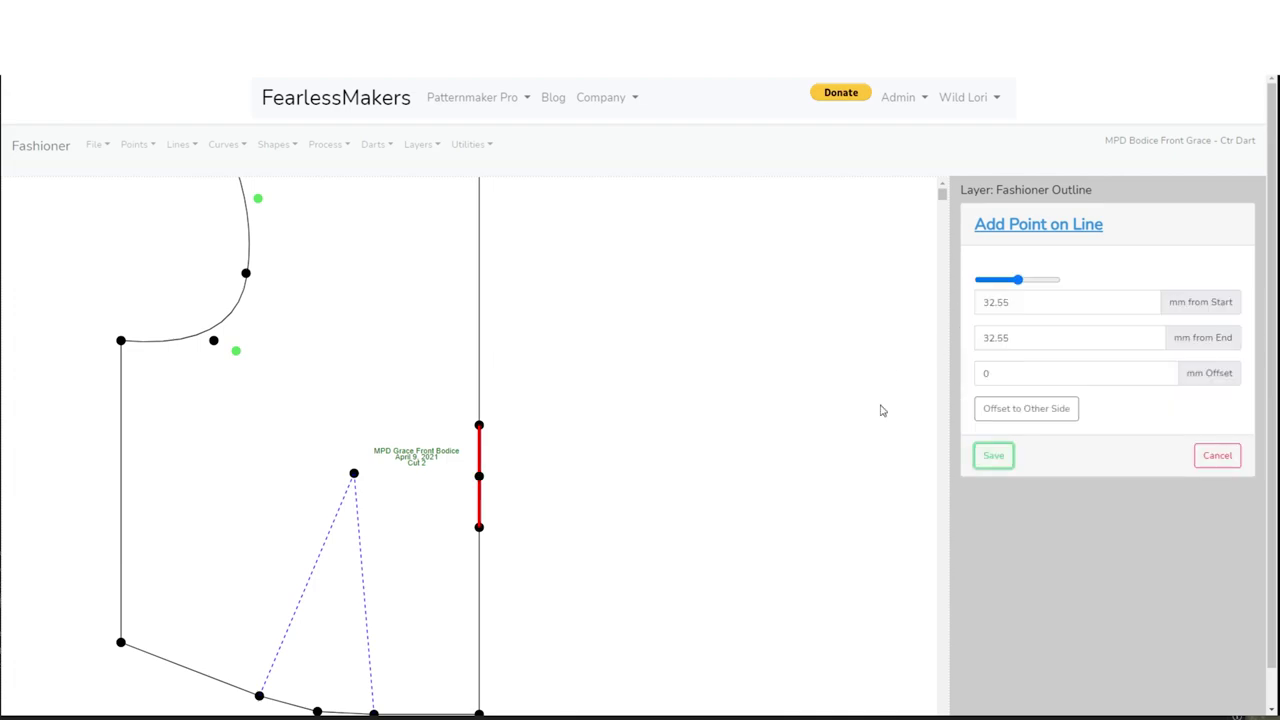
pyautogui.click(994, 456)
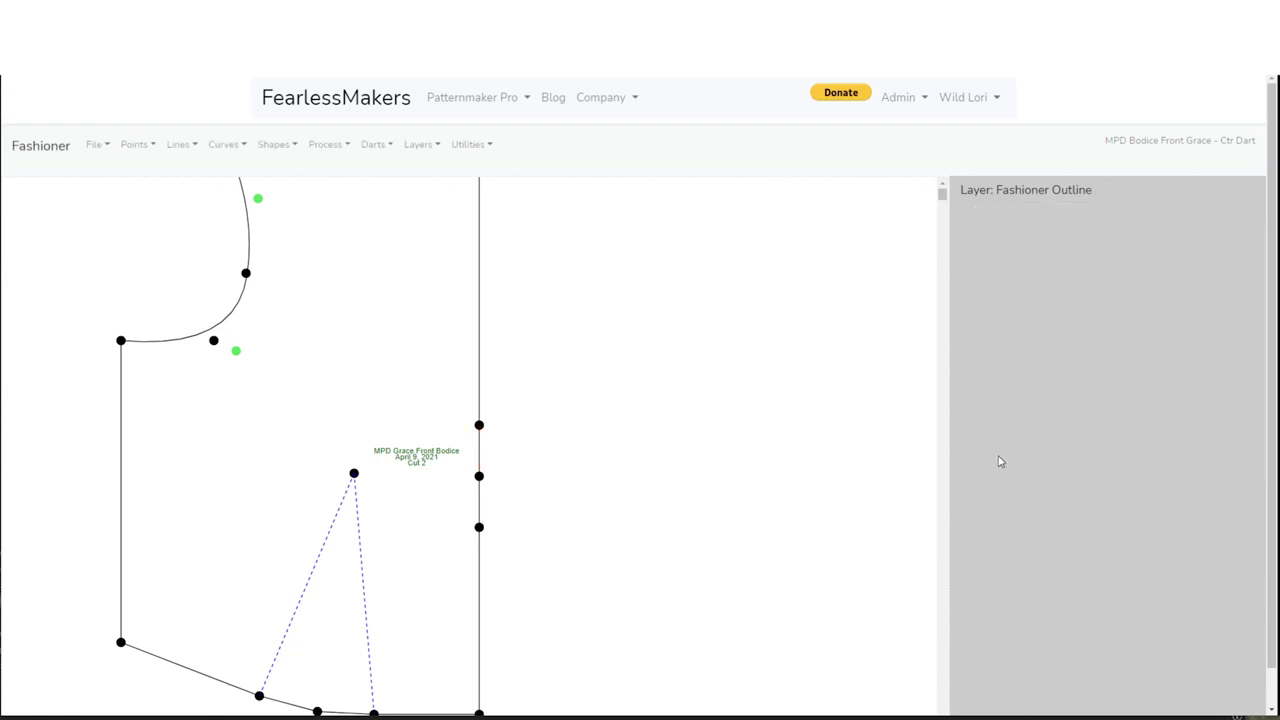
# Set up Move Dart to Multiple for the Waist Dart with the percentage to close at 100
pyautogui.moveTo(626, 534)
pyautogui.mouseDown()
pyautogui.moveTo(645, 434)
pyautogui.moveTo(650, 449)
pyautogui.mouseUp()
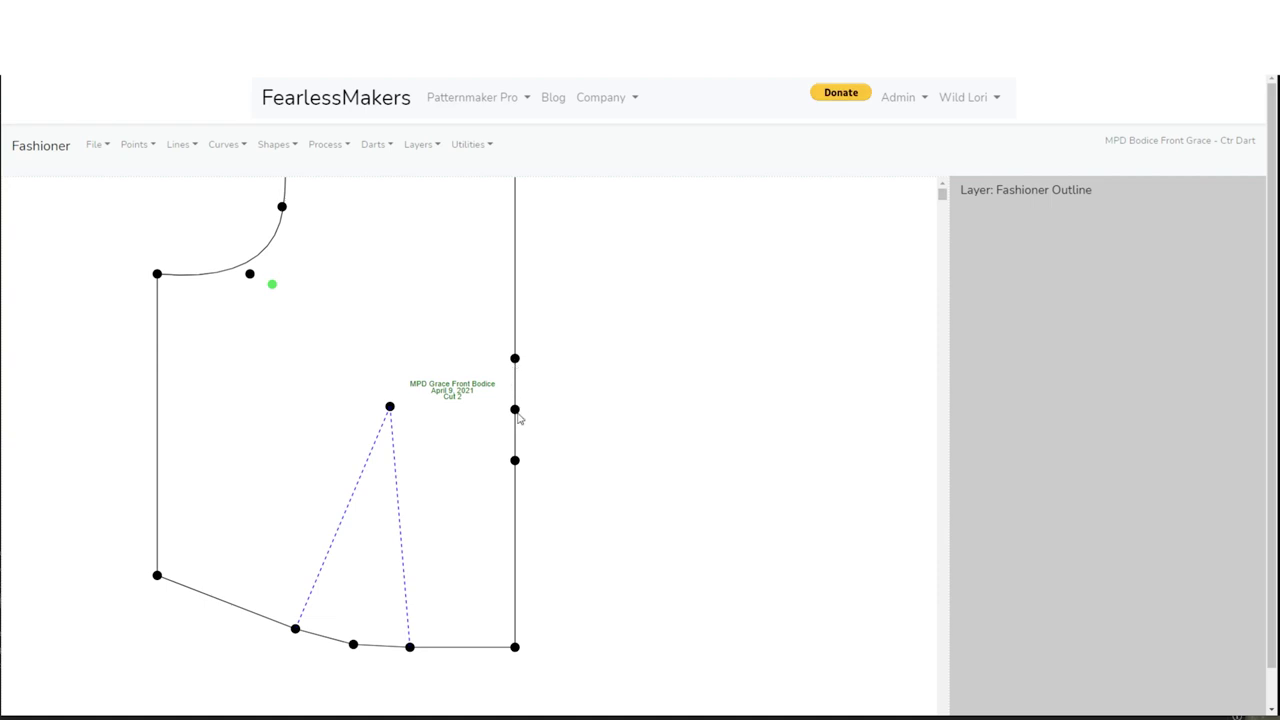
pyautogui.click(373, 145)
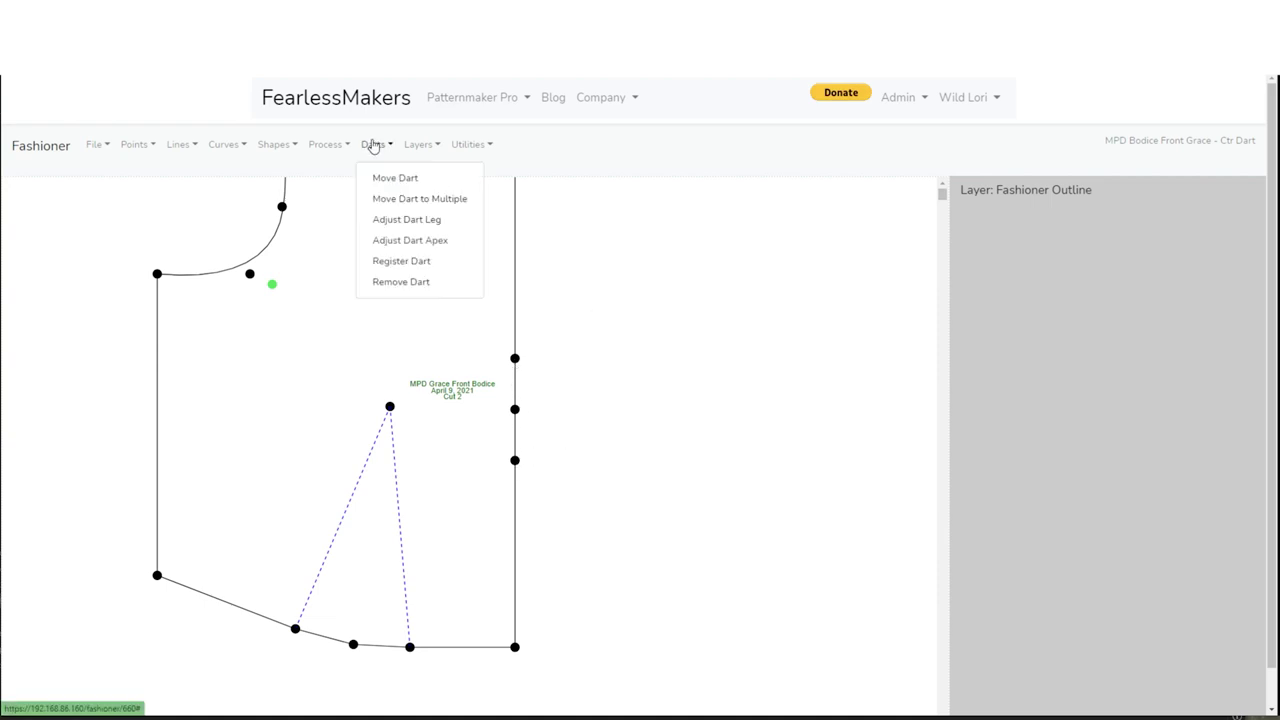
pyautogui.click(380, 207)
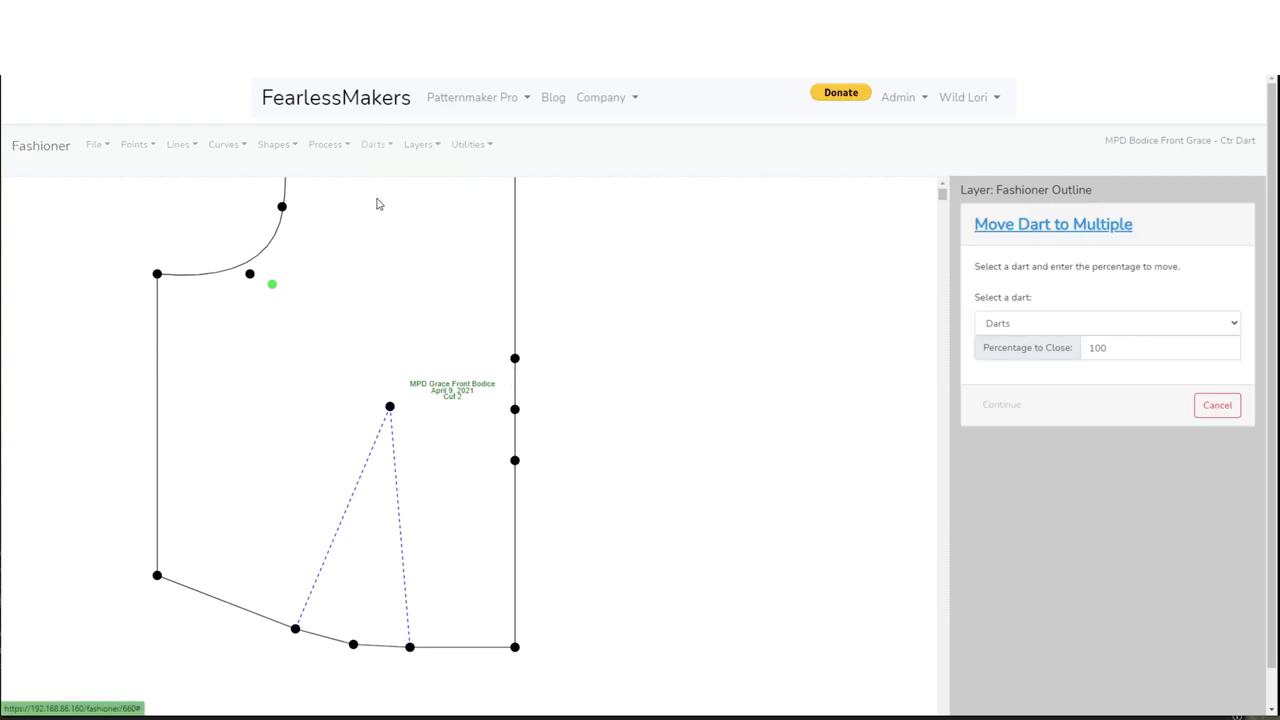
pyautogui.click(1031, 323)
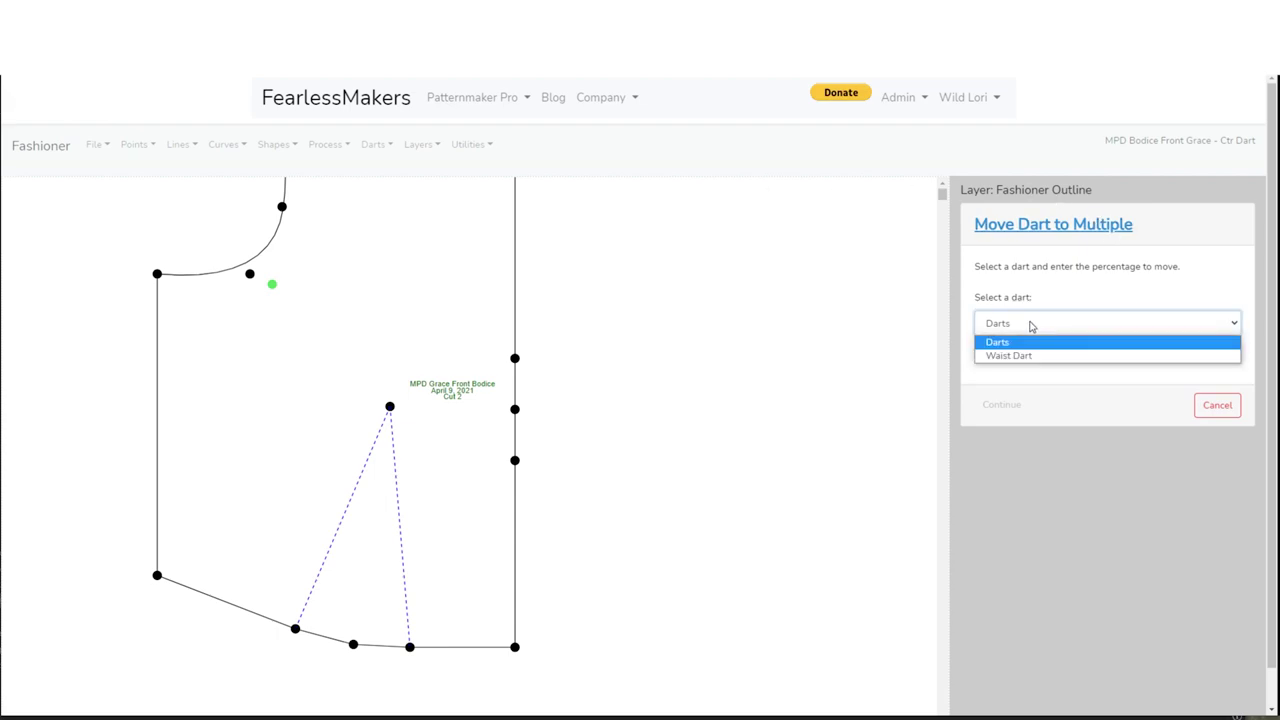
pyautogui.click(1020, 354)
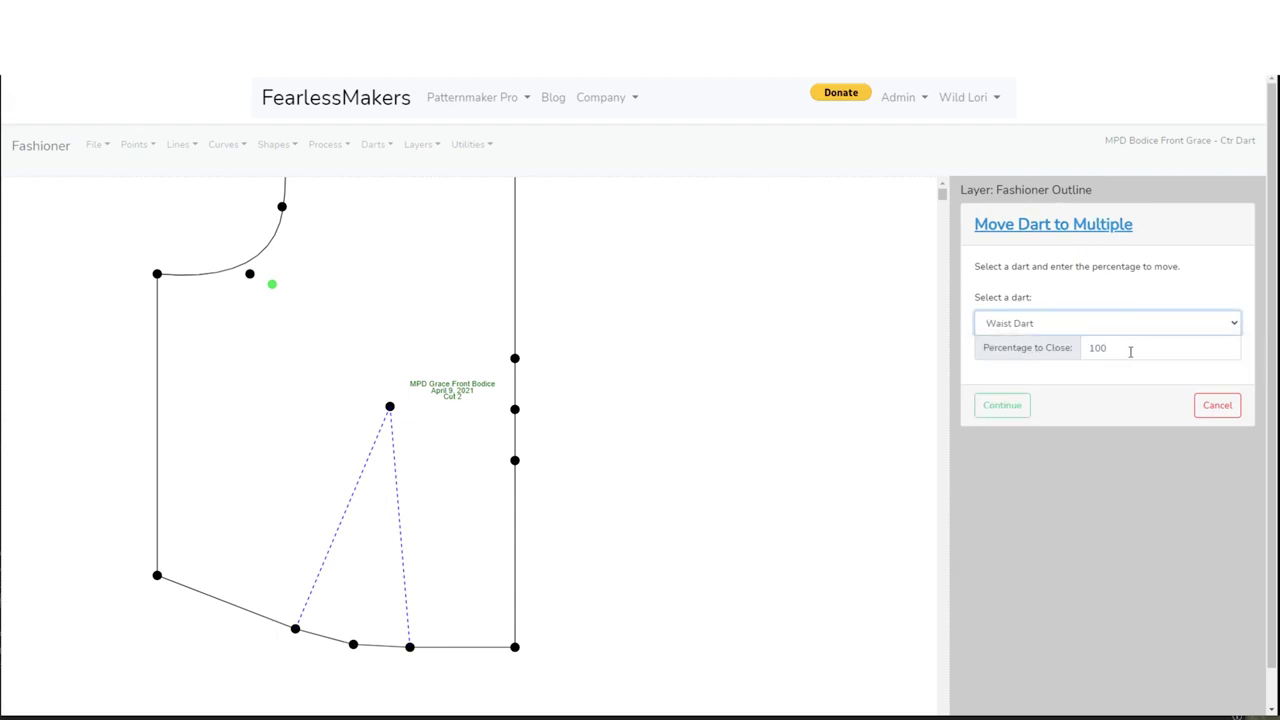
pyautogui.click(1002, 406)
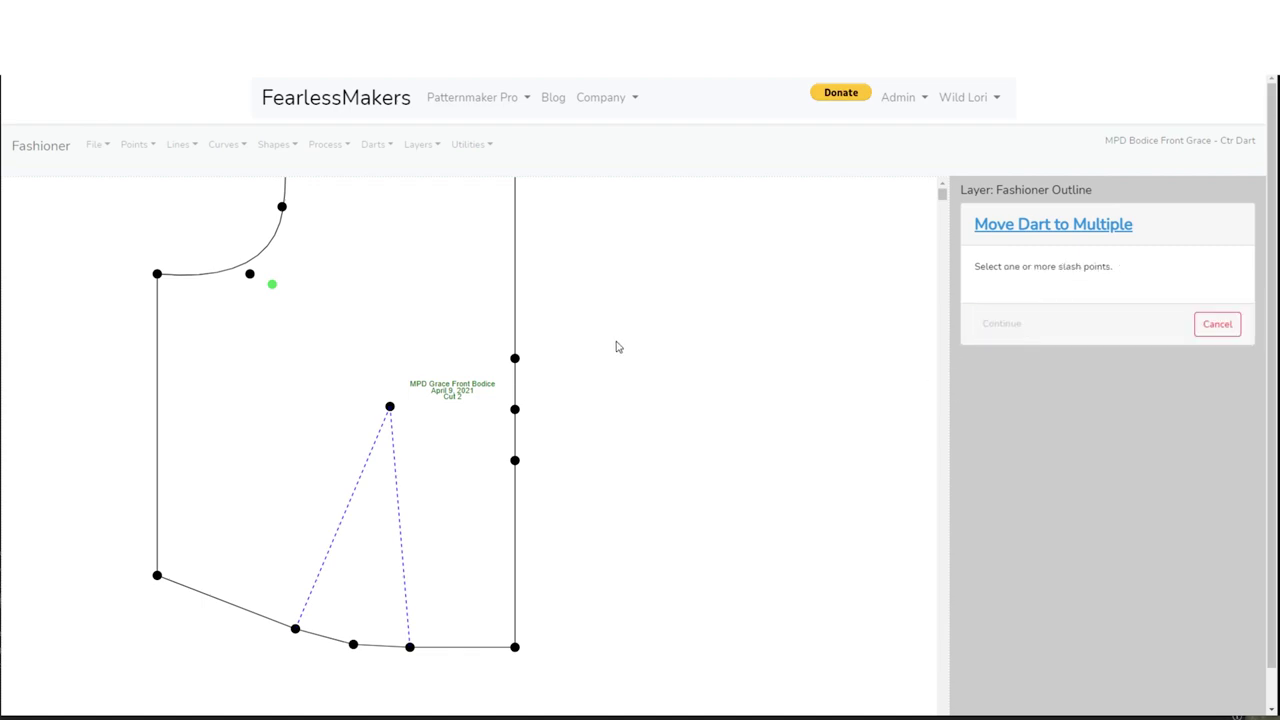
# Choose the three closely spaced centre-front points as slash points from the upper one down, taking pt_168 for the middle one
pyautogui.click(515, 358)
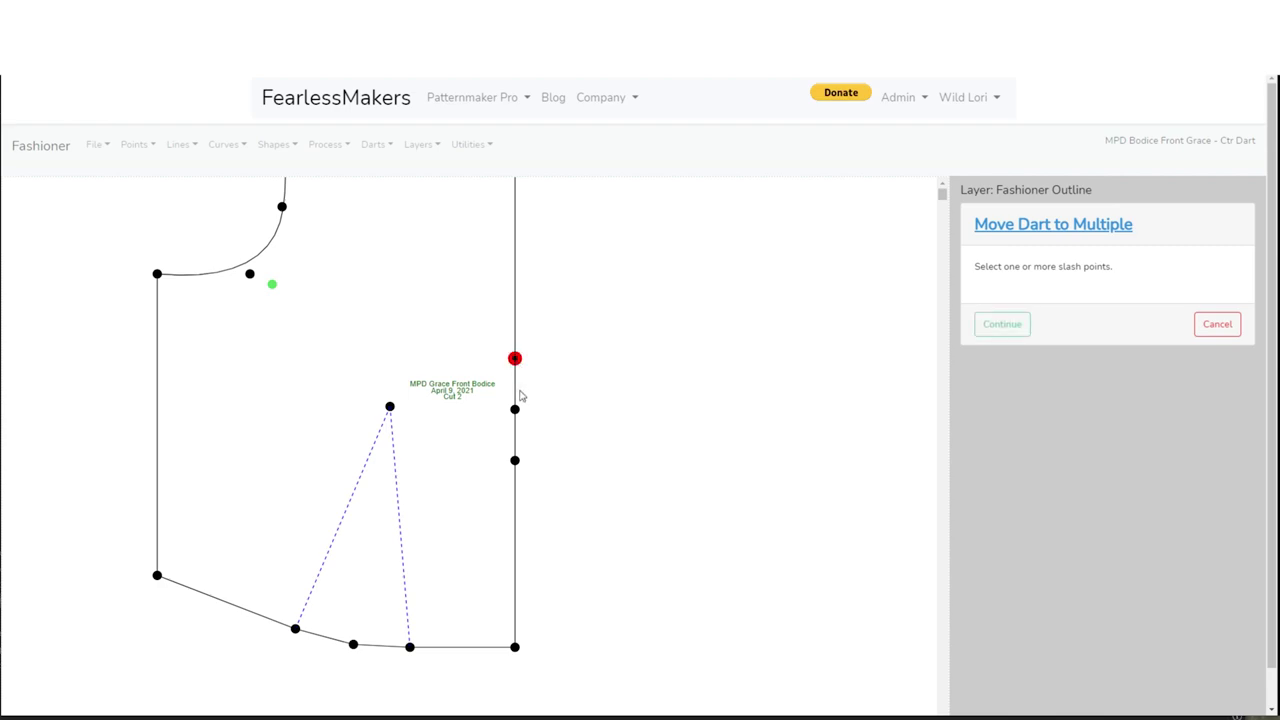
pyautogui.click(515, 409)
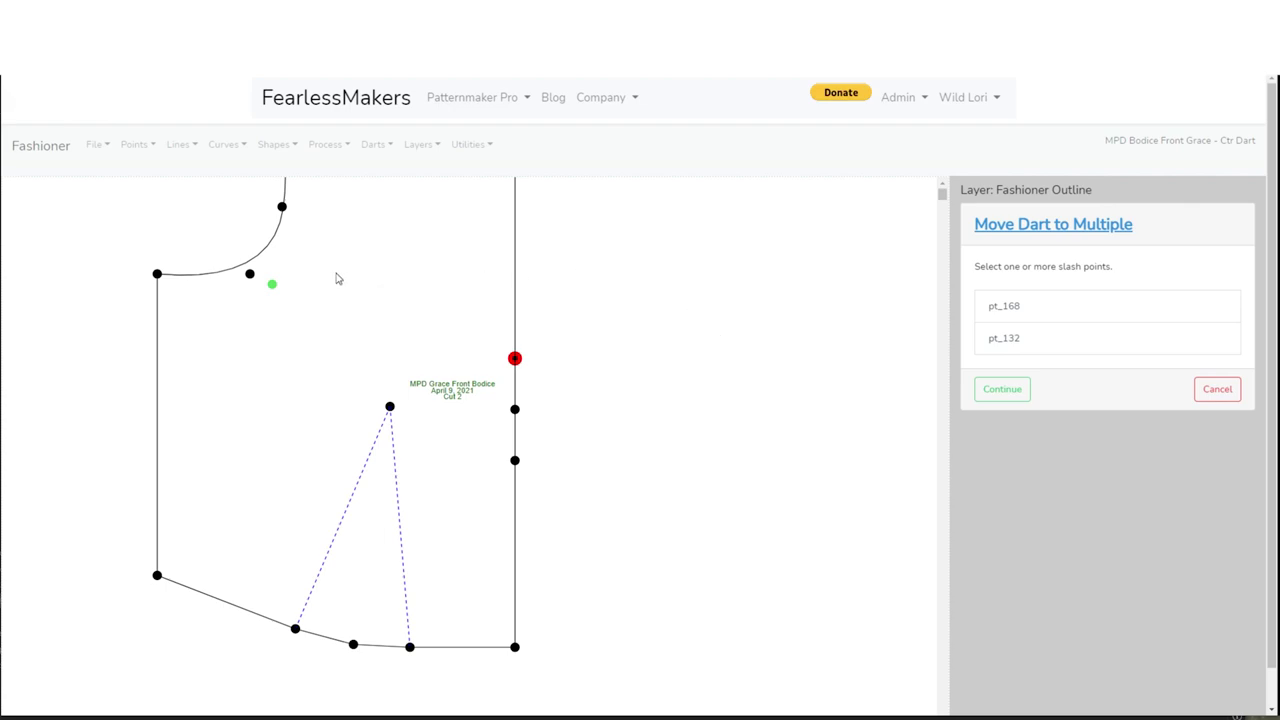
pyautogui.click(1042, 305)
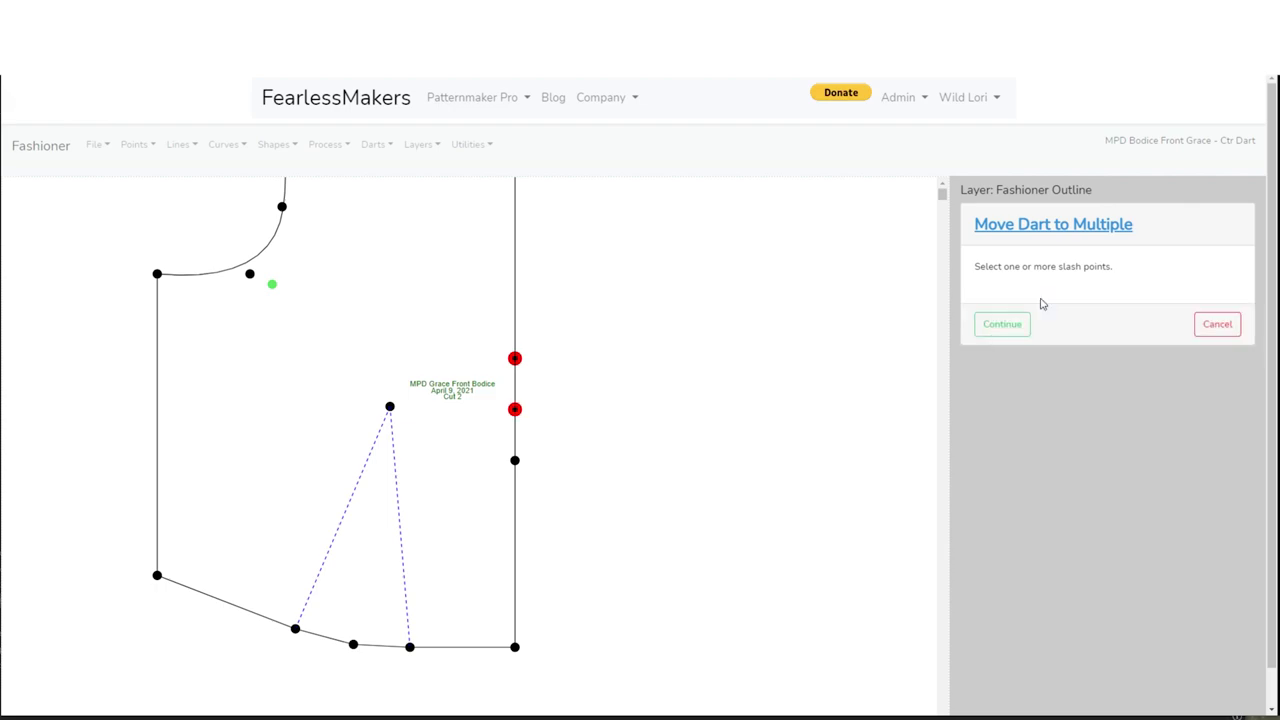
pyautogui.click(514, 460)
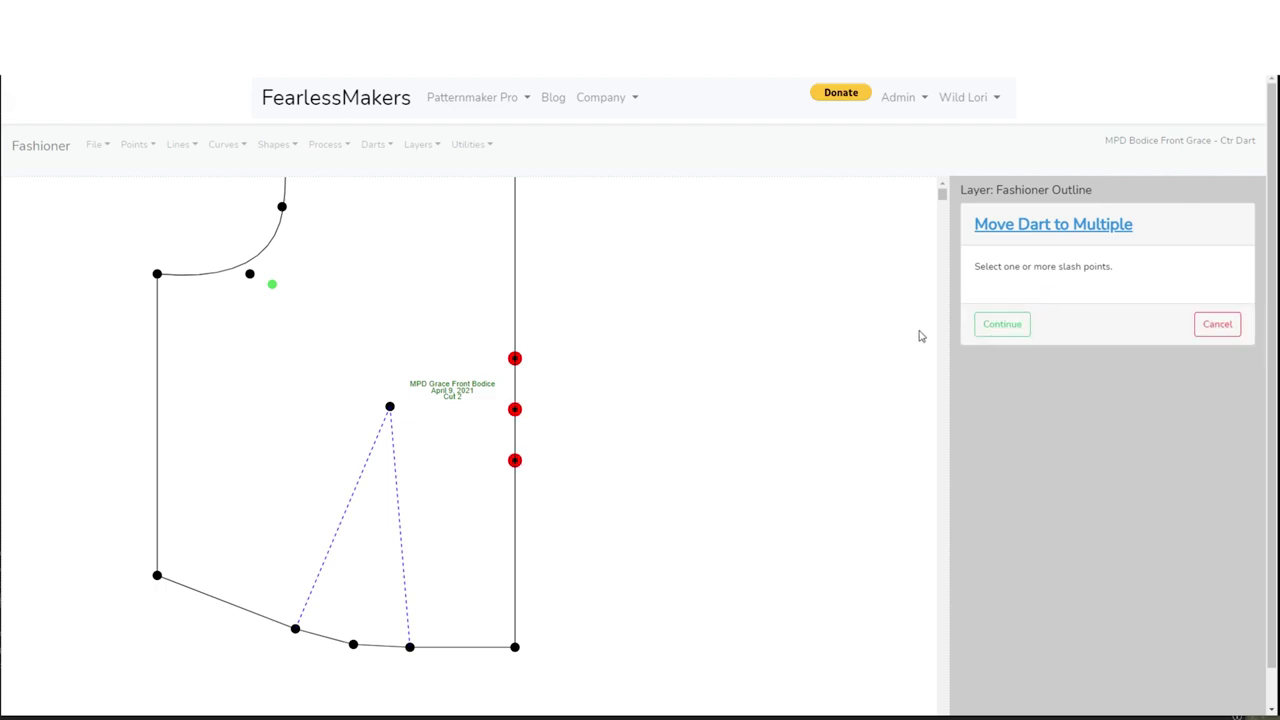
pyautogui.click(1000, 326)
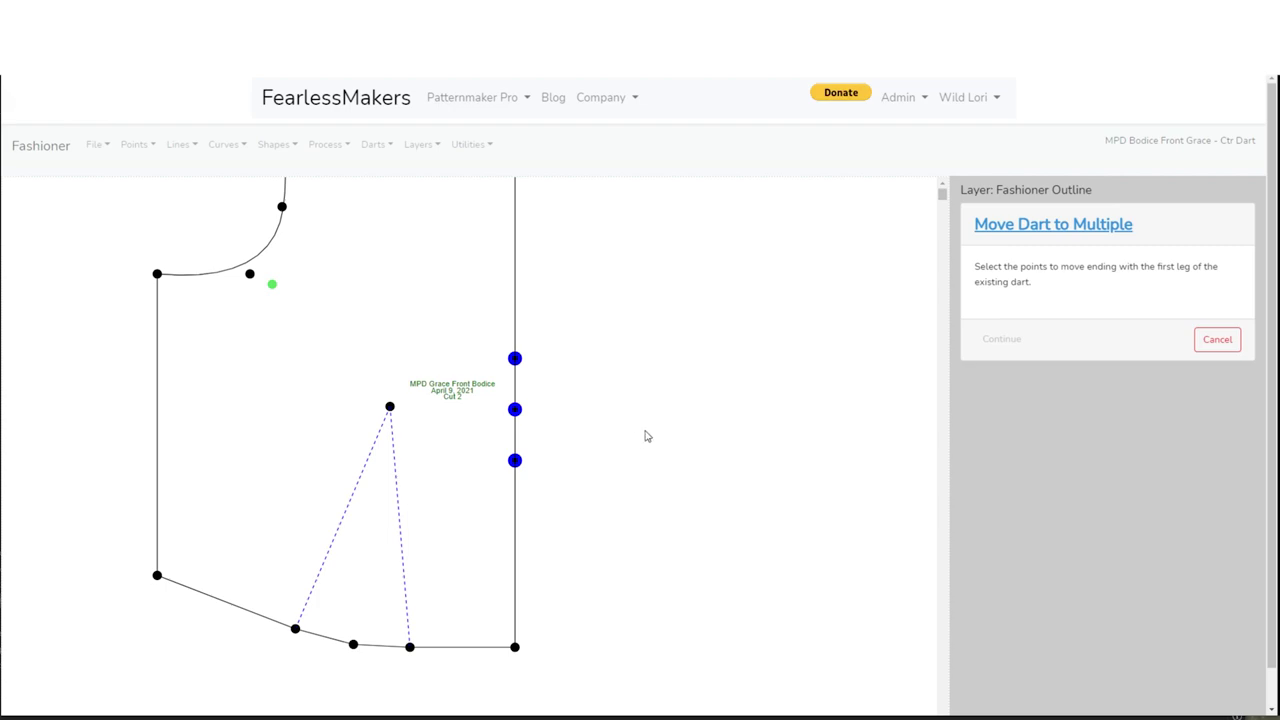
# Select the centre-front waist corner and the waist dart leg nearest centre front as the points to move, and save the dart move
pyautogui.click(514, 647)
pyautogui.click(409, 647)
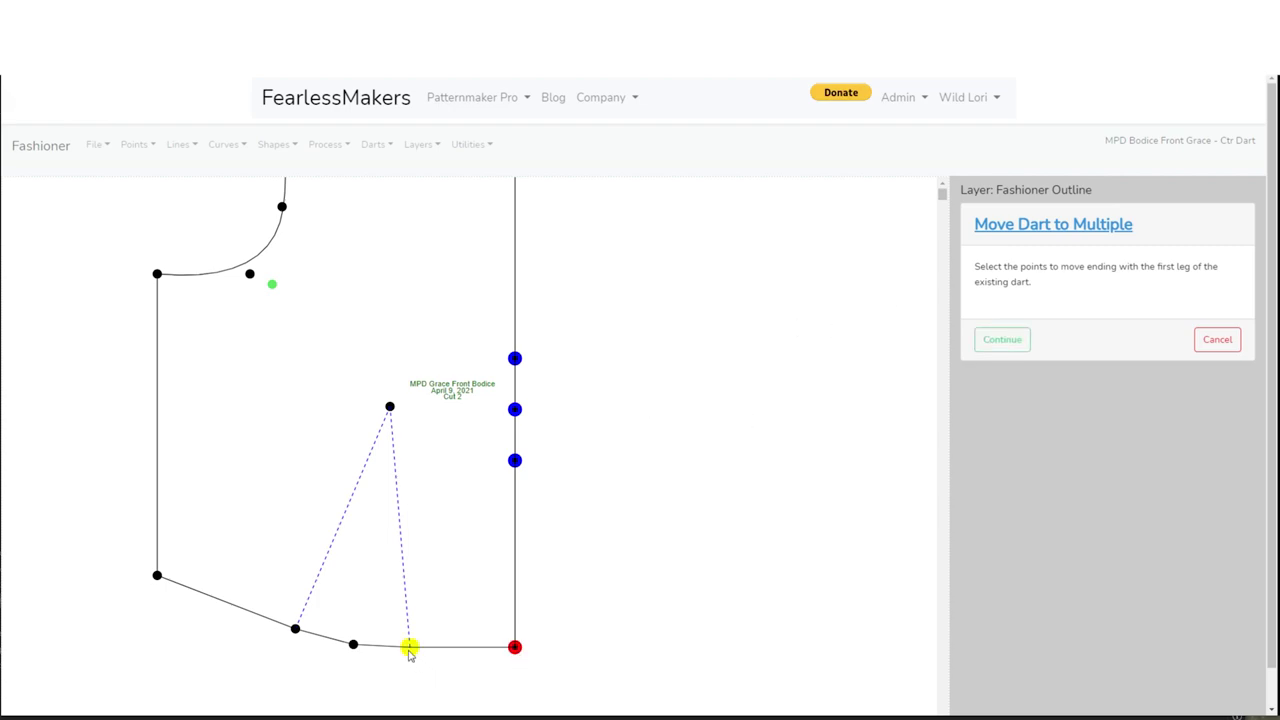
pyautogui.click(995, 341)
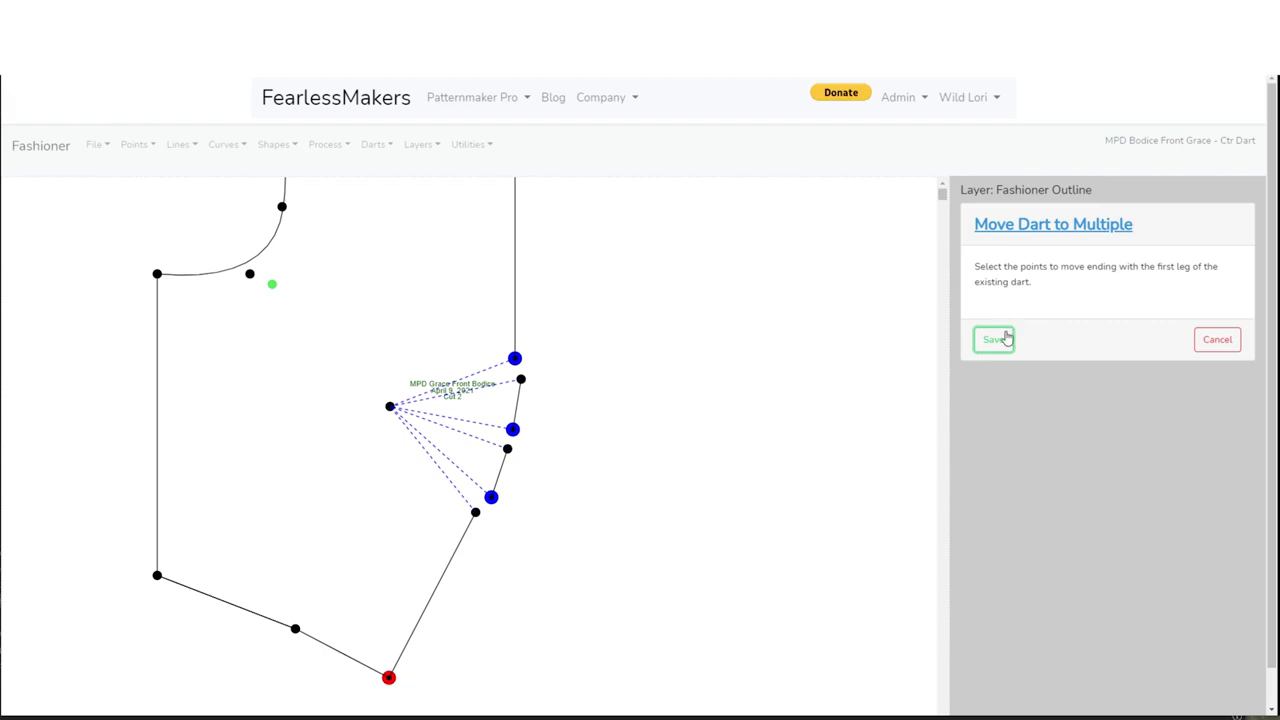
pyautogui.click(995, 340)
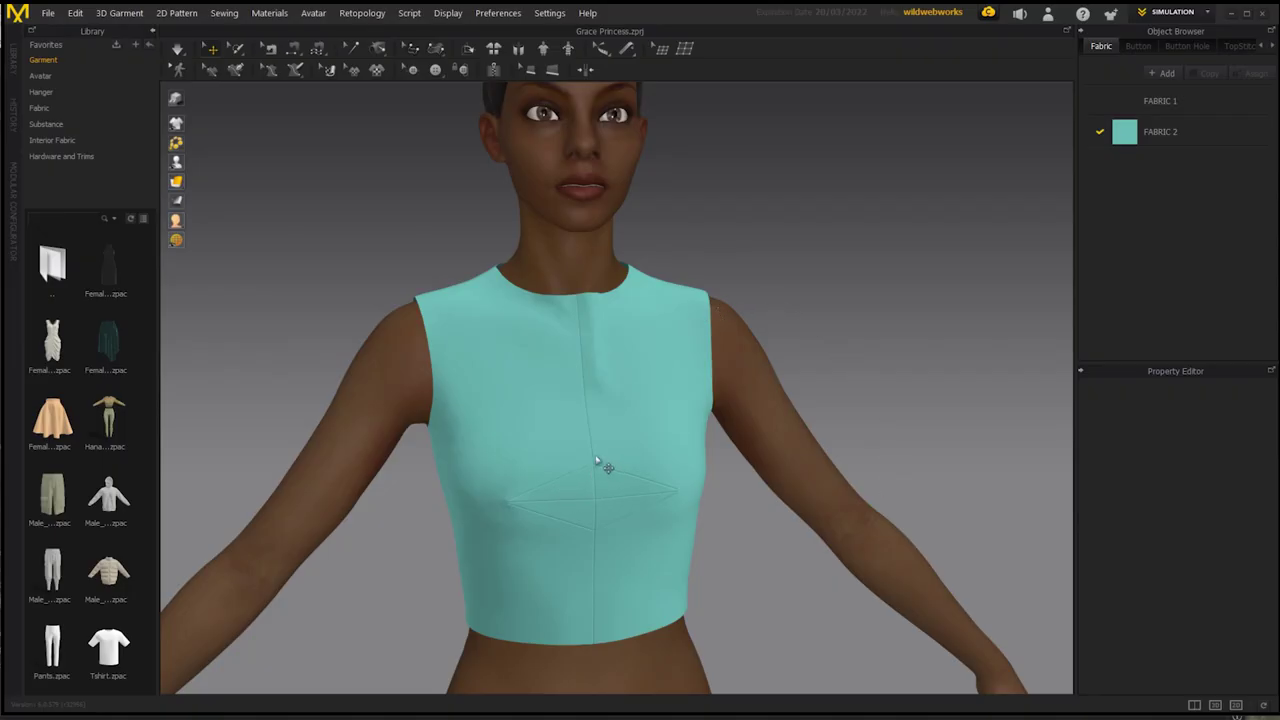
# In Marvelous Designer, examine the fit of the centre-front darts on the avatar's bodice up close and from several angles
pyautogui.scroll(2, 620, 470)
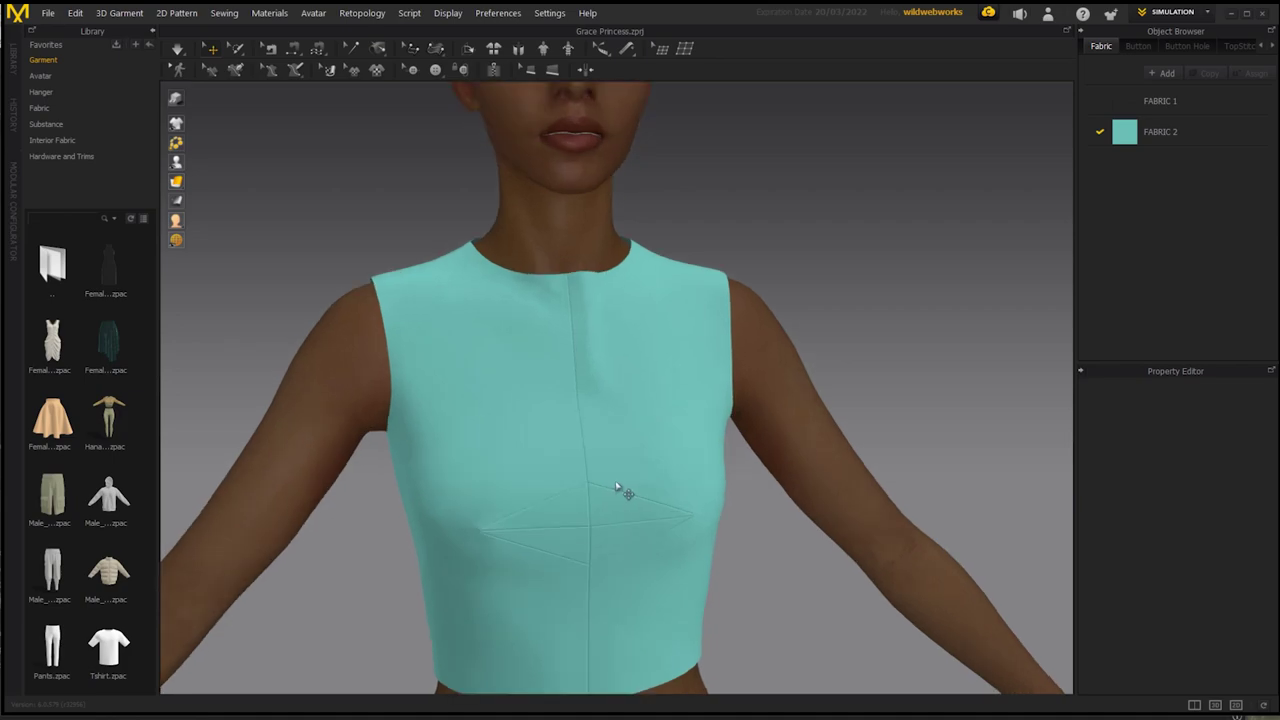
pyautogui.scroll(-1, 605, 488)
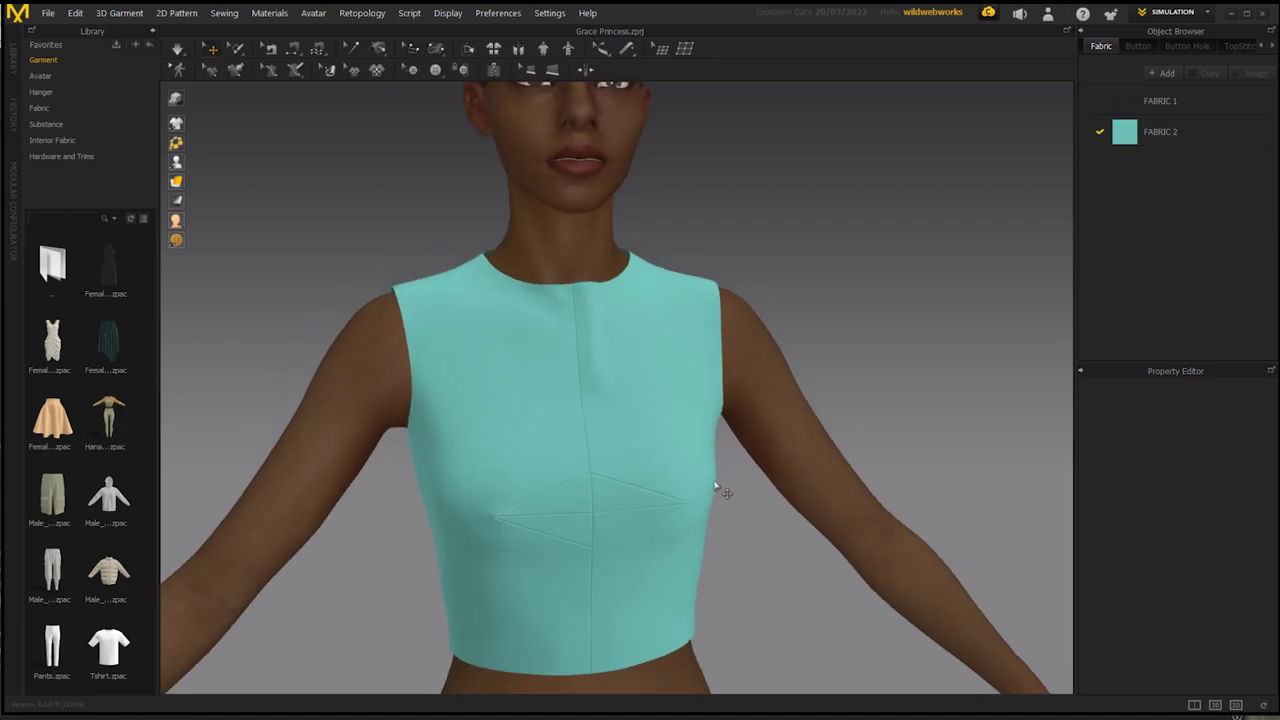
pyautogui.moveTo(755, 575); pyautogui.dragTo(772, 524)
pyautogui.scroll(-1, 766, 526)
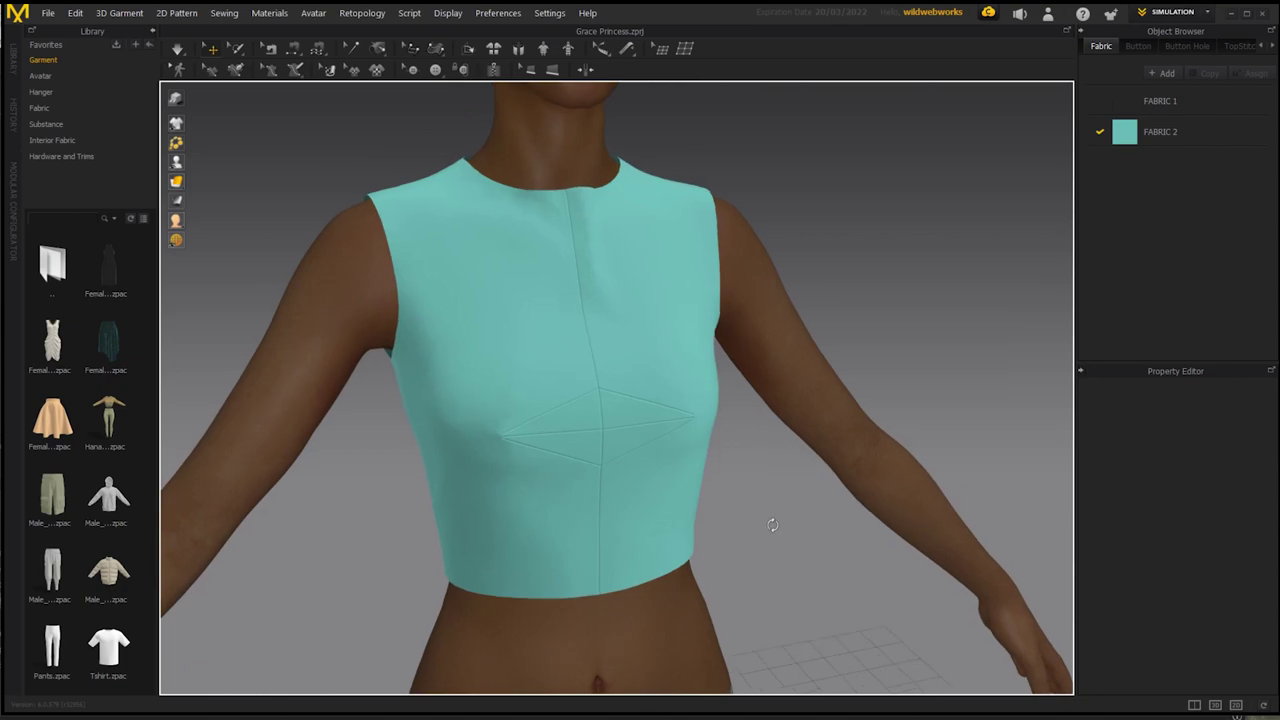
pyautogui.scroll(-2, 757, 510)
pyautogui.scroll(-1, 755, 509)
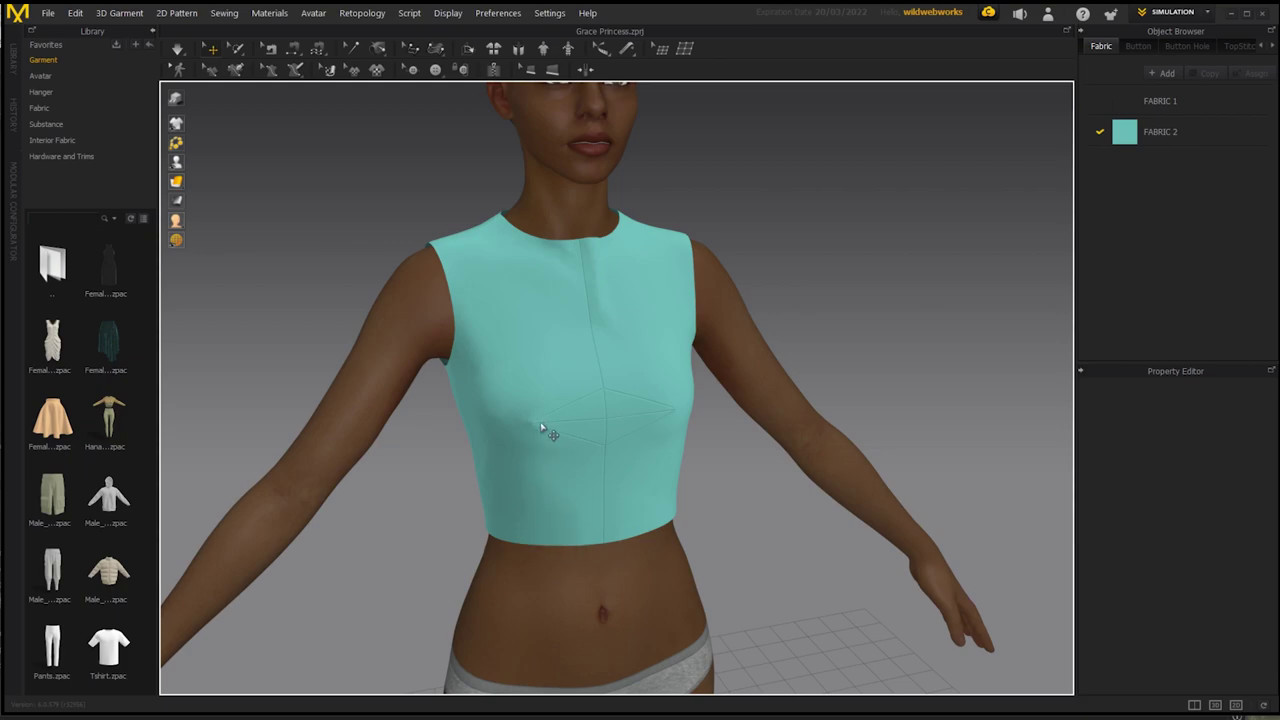
pyautogui.moveTo(766, 509)
pyautogui.mouseDown()
pyautogui.moveTo(632, 487)
pyautogui.moveTo(774, 501)
pyautogui.mouseUp()
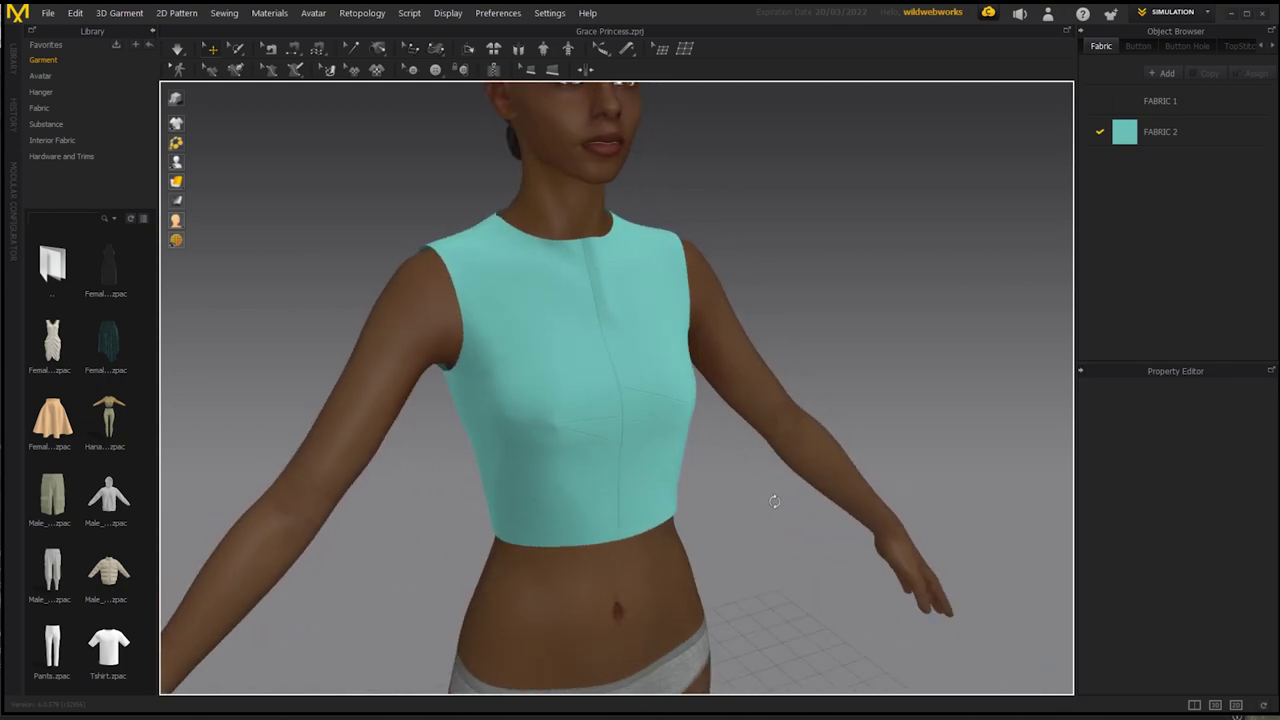